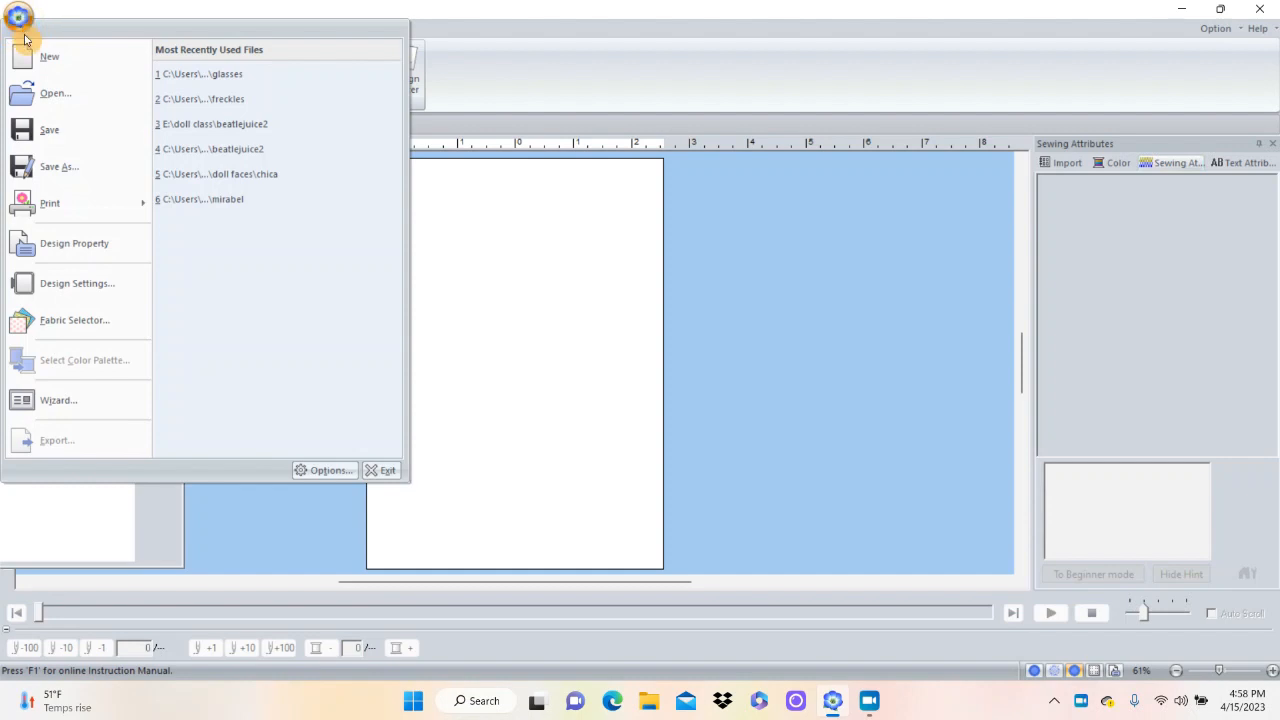
Set the design page's hoop size to 10-5/8" x 10-5/8" (Quilt Frame LL).
{"action": "left_click", "coordinate": [73, 285]}
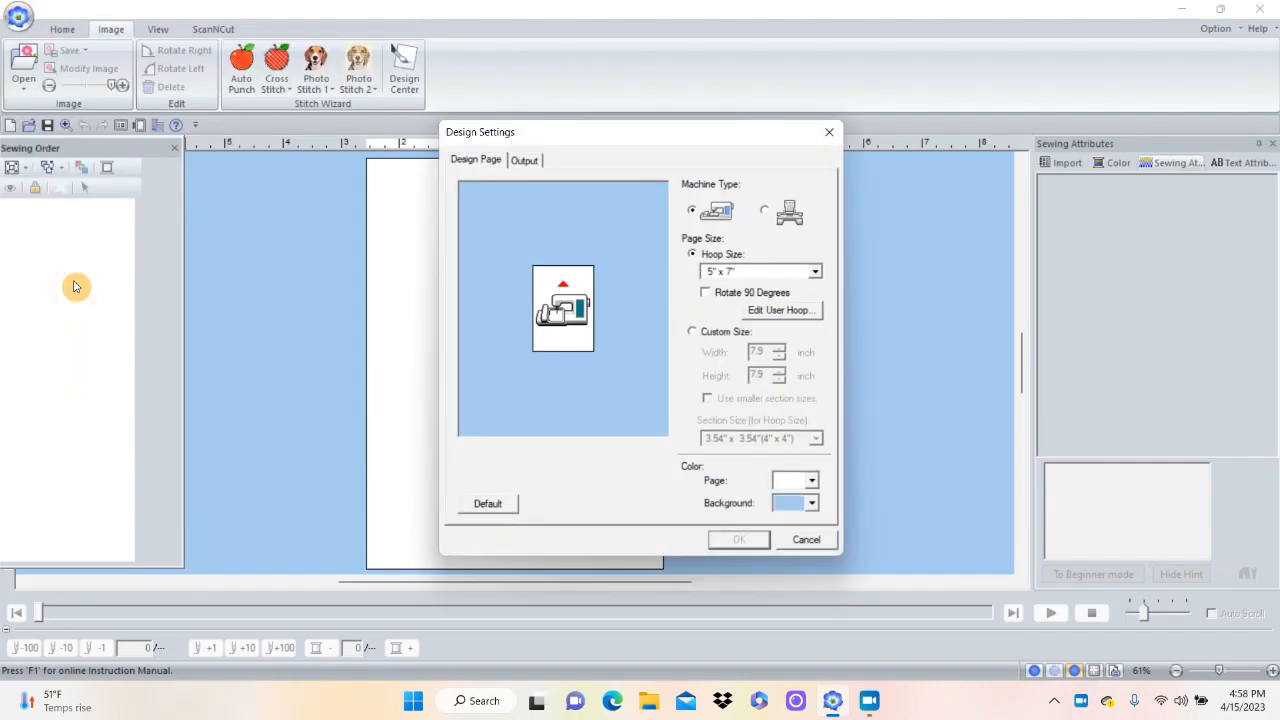
{"action": "left_click", "coordinate": [815, 273]}
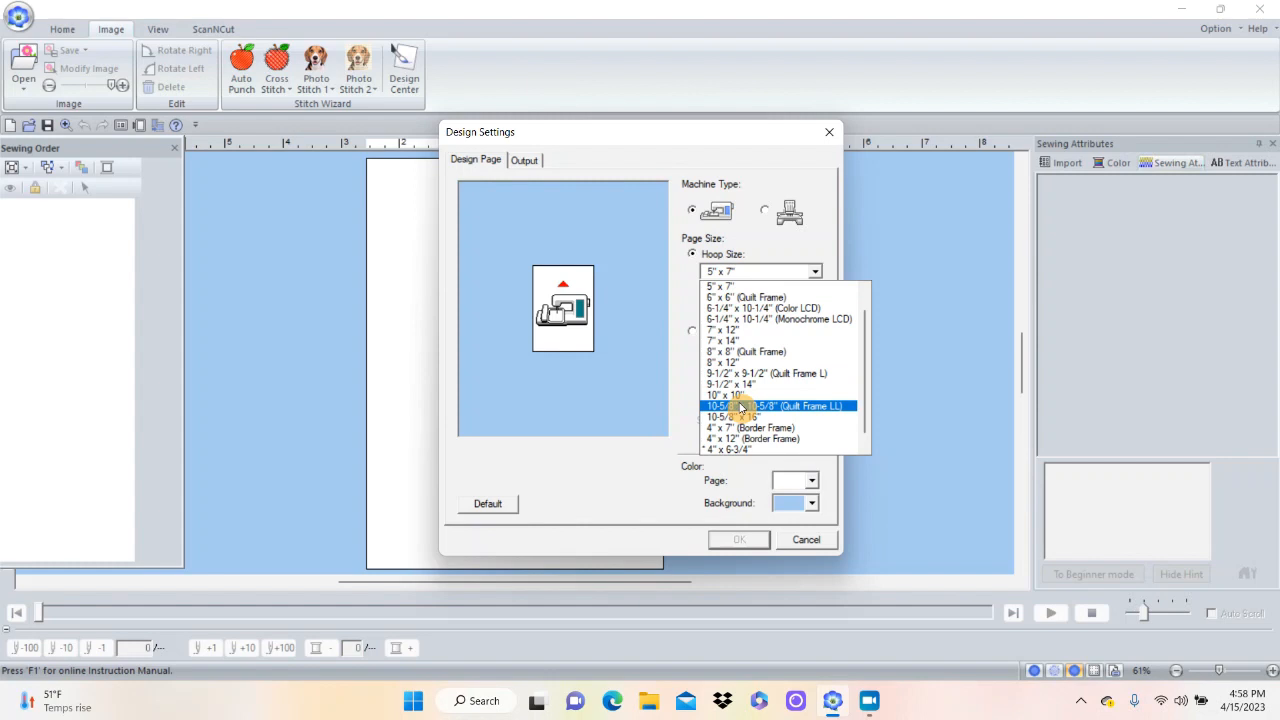
{"action": "left_click", "coordinate": [742, 406]}
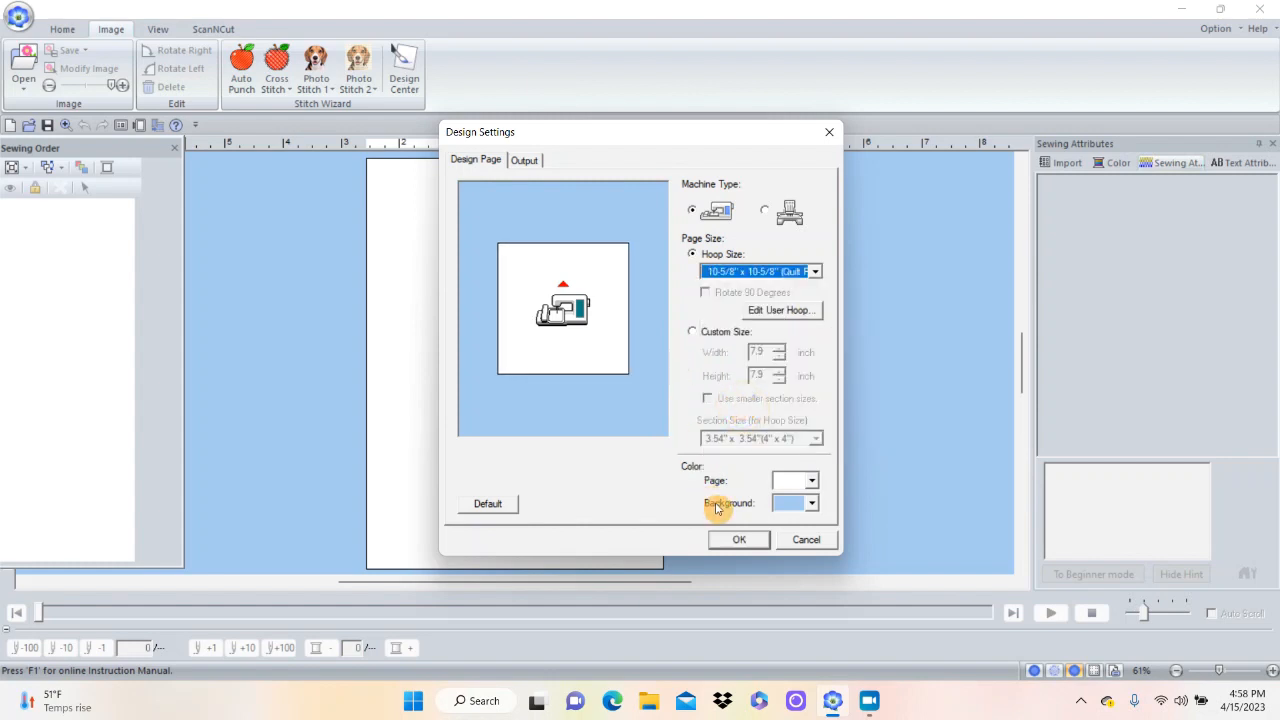
{"action": "left_click", "coordinate": [736, 541]}
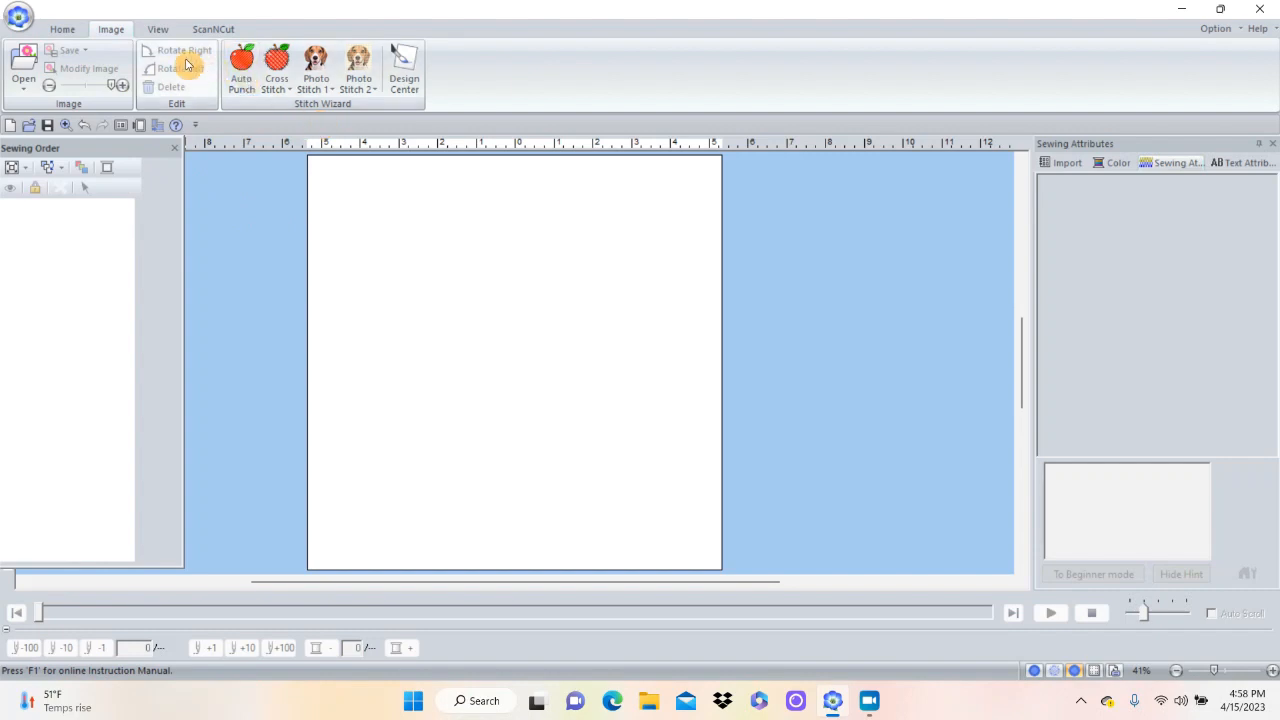
Open the image file Untitled, the Rocky Mountain Sewing & Vacuum logo, from the Saved Pictures folder.
{"action": "left_click", "coordinate": [60, 29]}
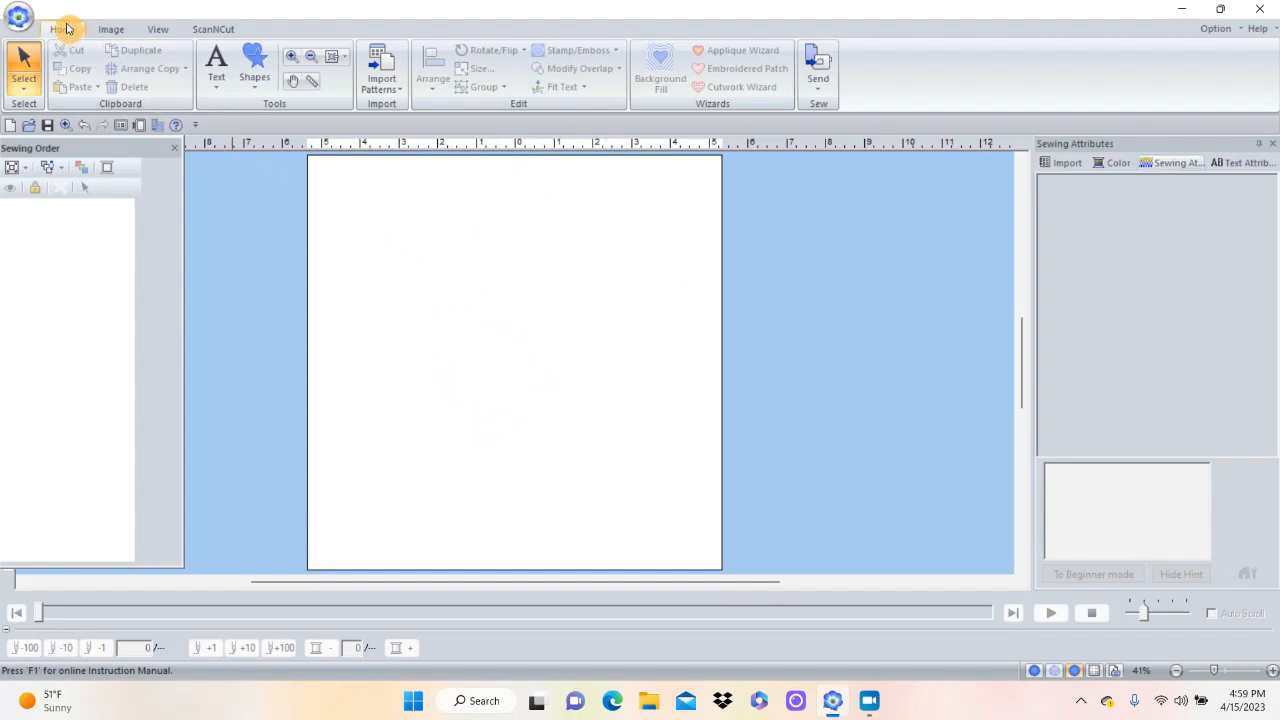
{"action": "left_click", "coordinate": [111, 30]}
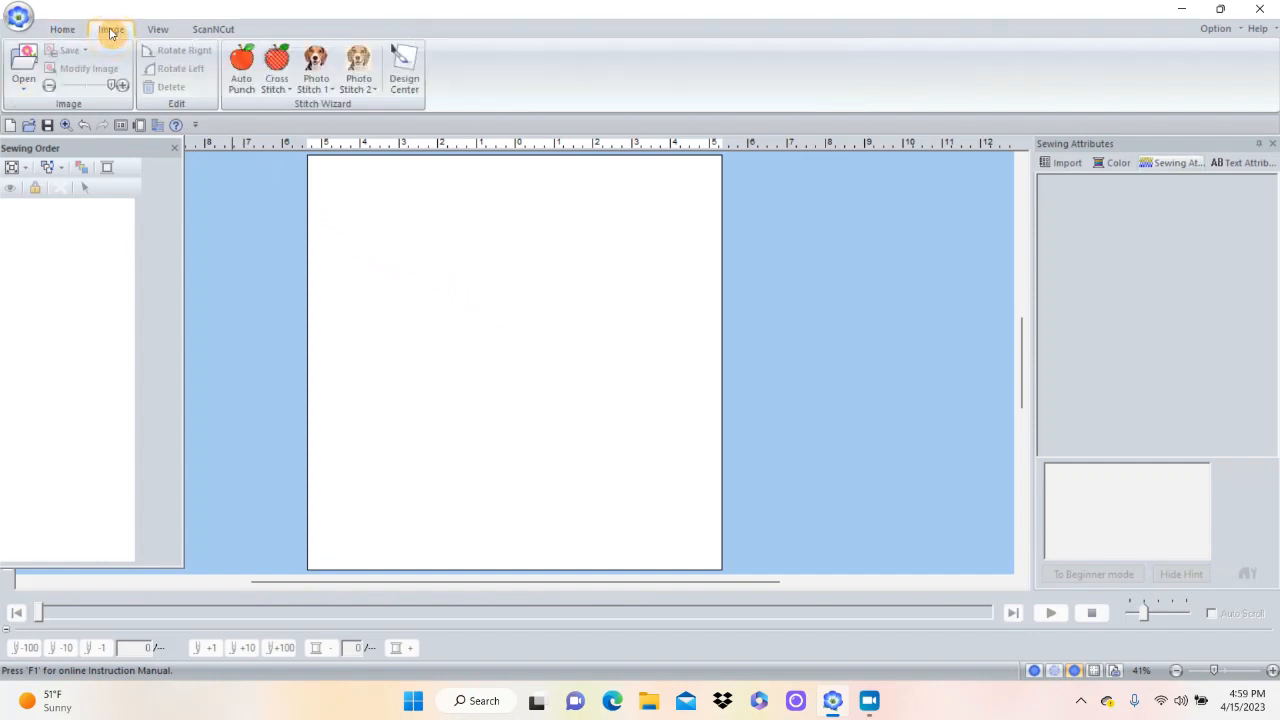
{"action": "left_click", "coordinate": [30, 68]}
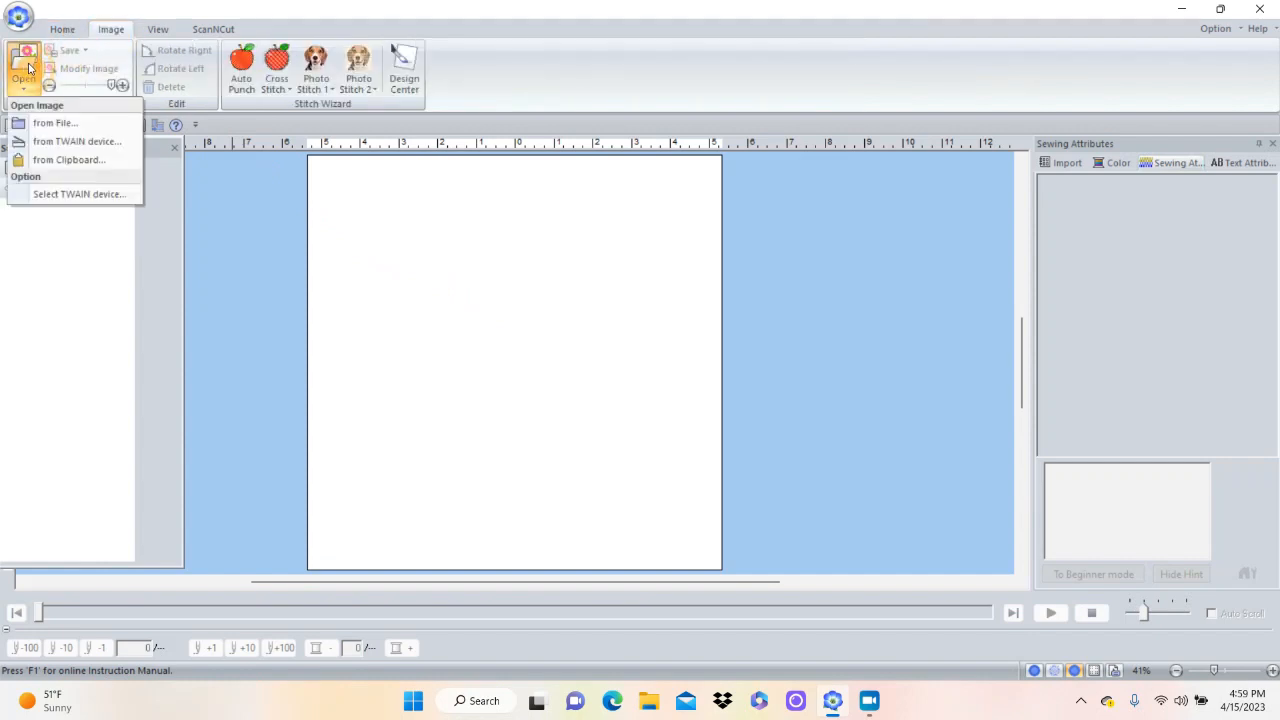
{"action": "left_click", "coordinate": [58, 125]}
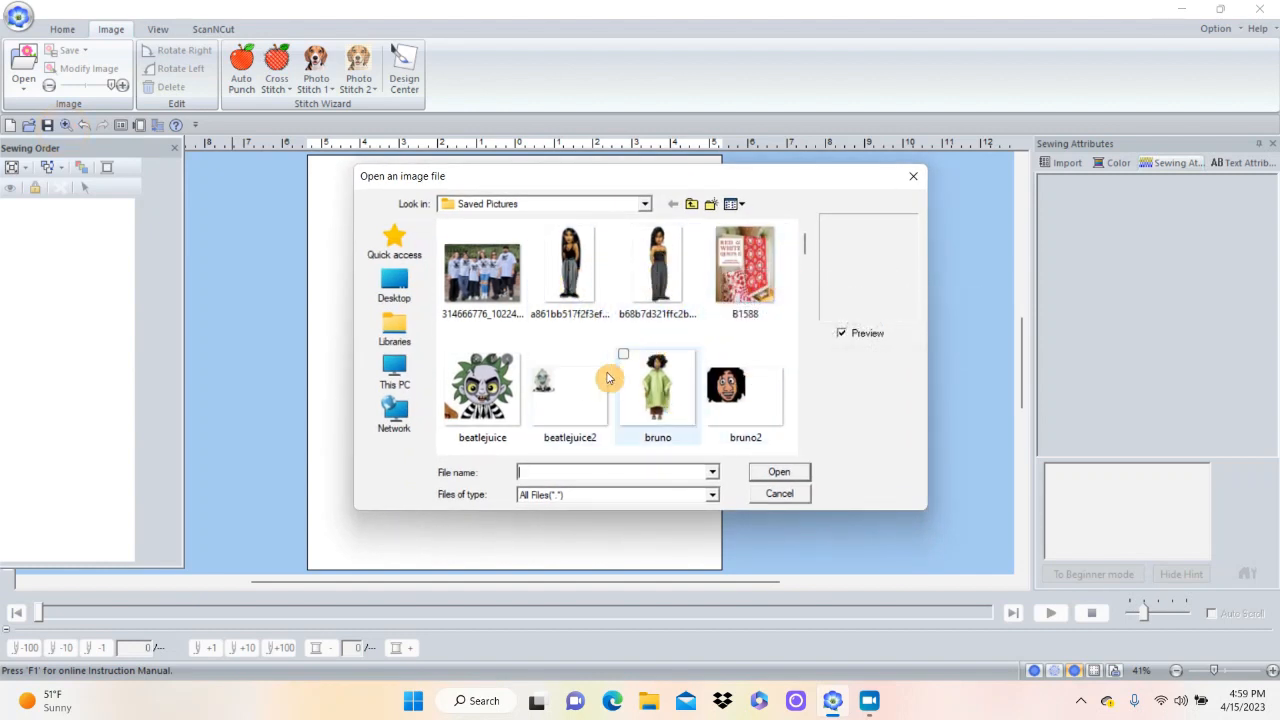
{"action": "left_click_drag", "start_coordinate": [803, 248], "coordinate": [792, 368]}
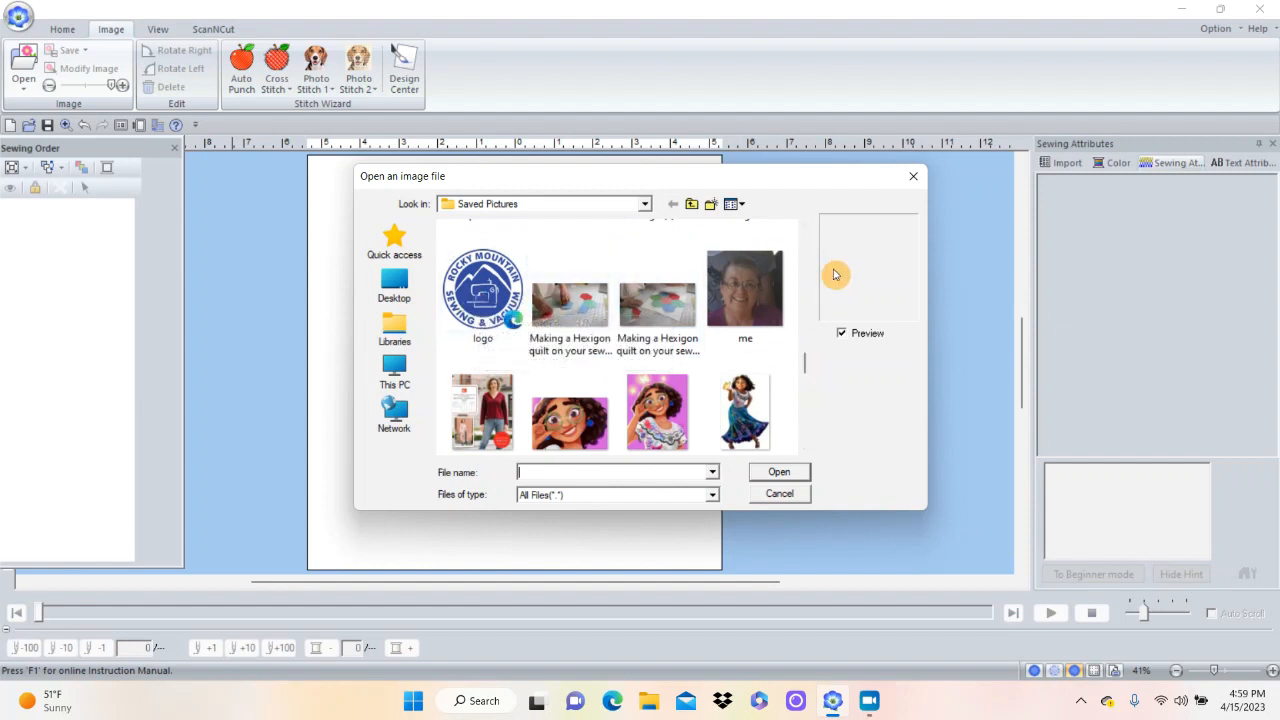
{"action": "left_click_drag", "start_coordinate": [806, 363], "coordinate": [802, 434]}
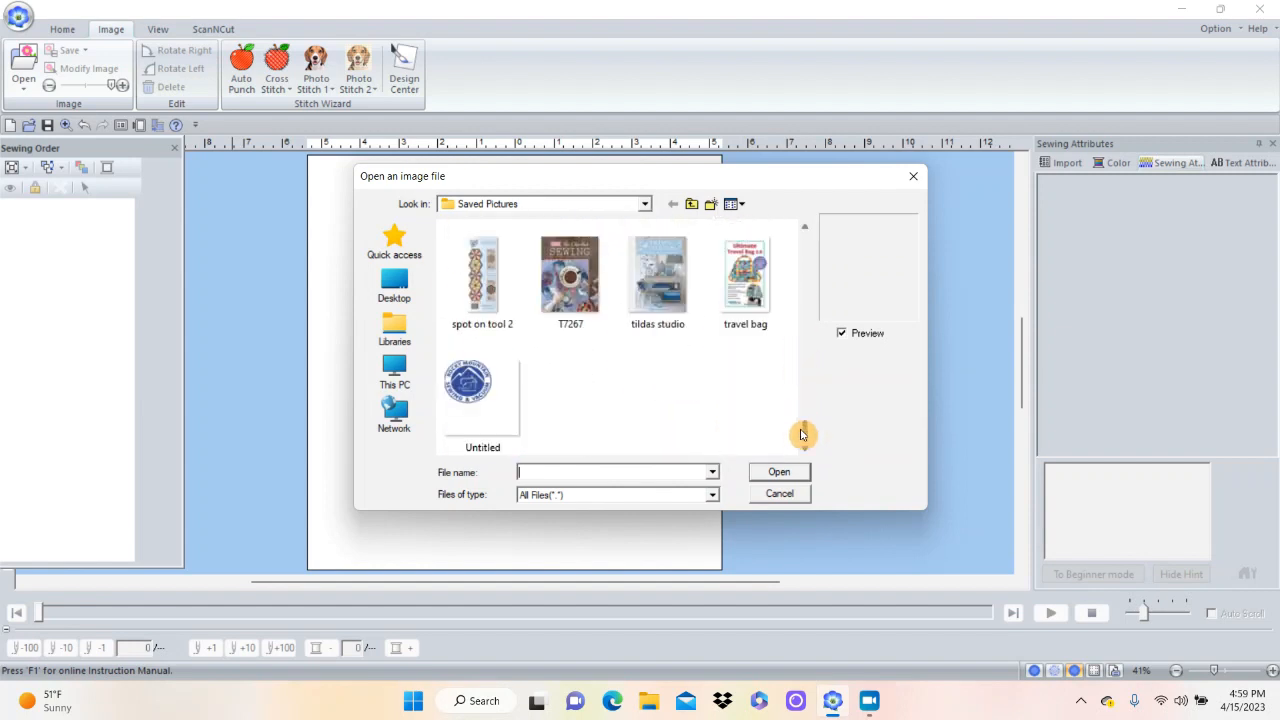
{"action": "left_click", "coordinate": [470, 385]}
{"action": "left_click", "coordinate": [776, 473]}
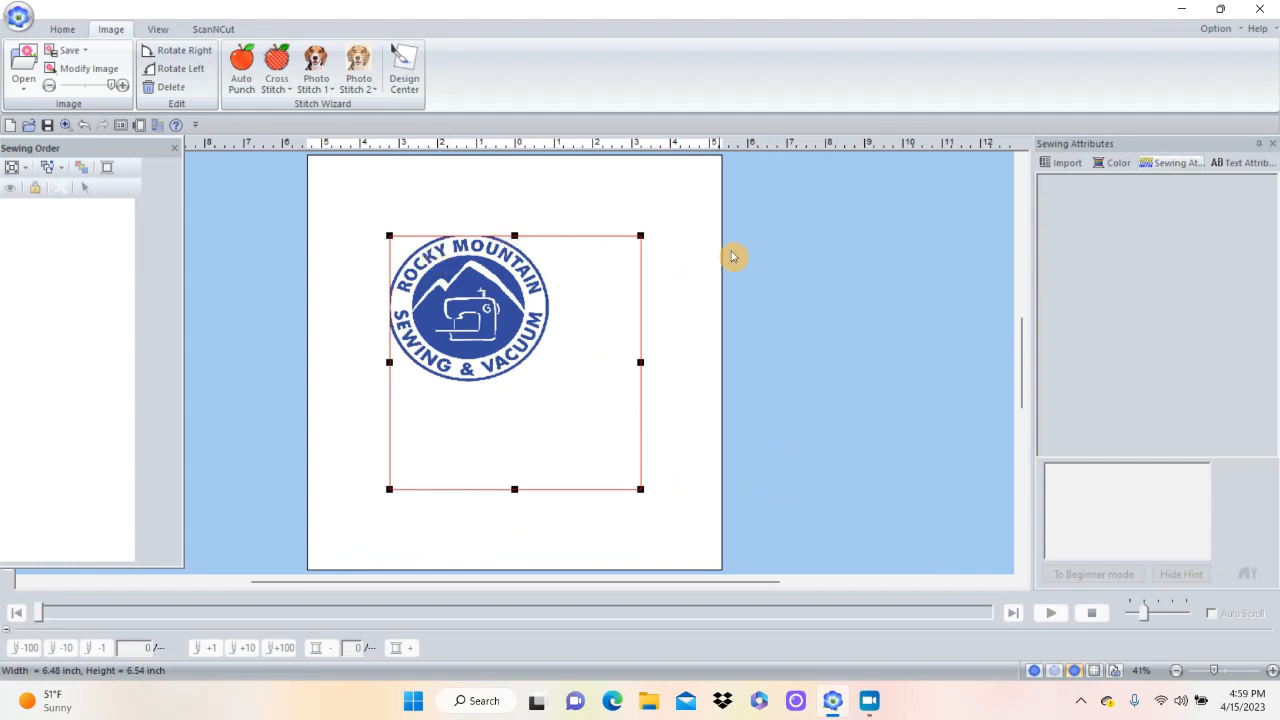
Enlarge the logo image toward the page's upper-left corner to about 8.11 by 8.20 inches and deselect it.
{"action": "left_click_drag", "start_coordinate": [391, 236], "coordinate": [280, 183]}
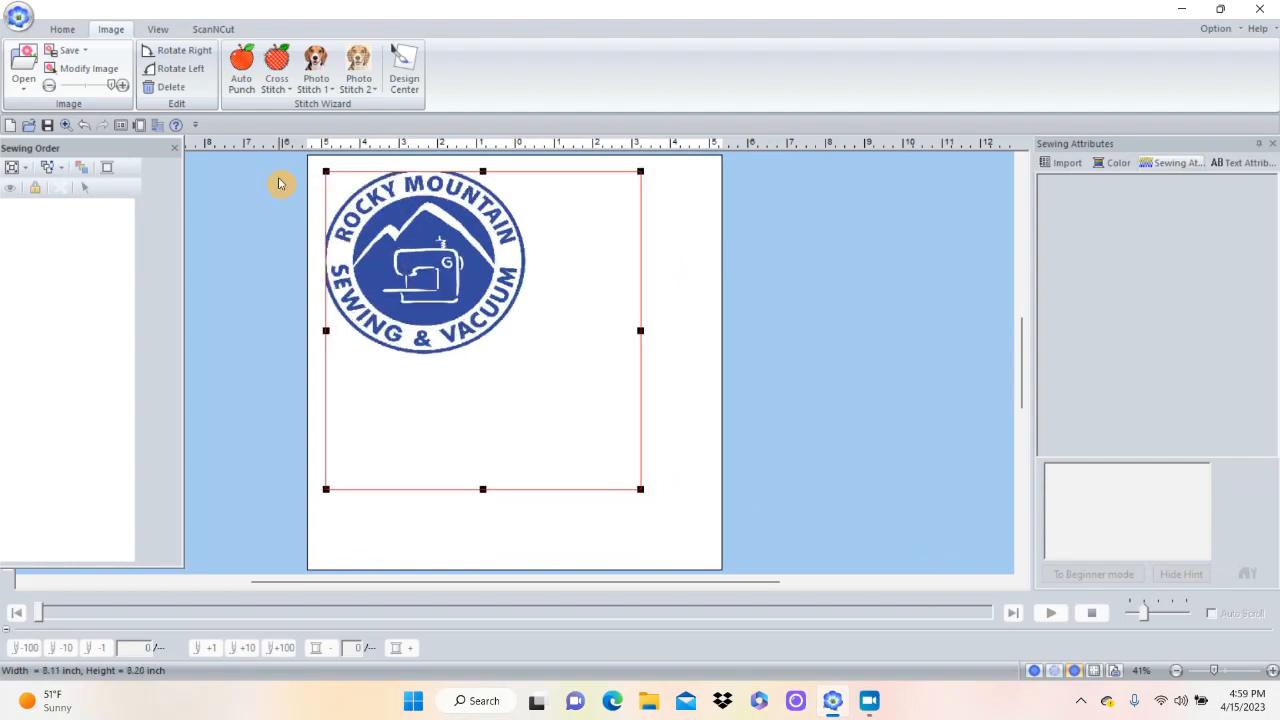
{"action": "left_click", "coordinate": [246, 248]}
{"action": "left_click", "coordinate": [446, 281]}
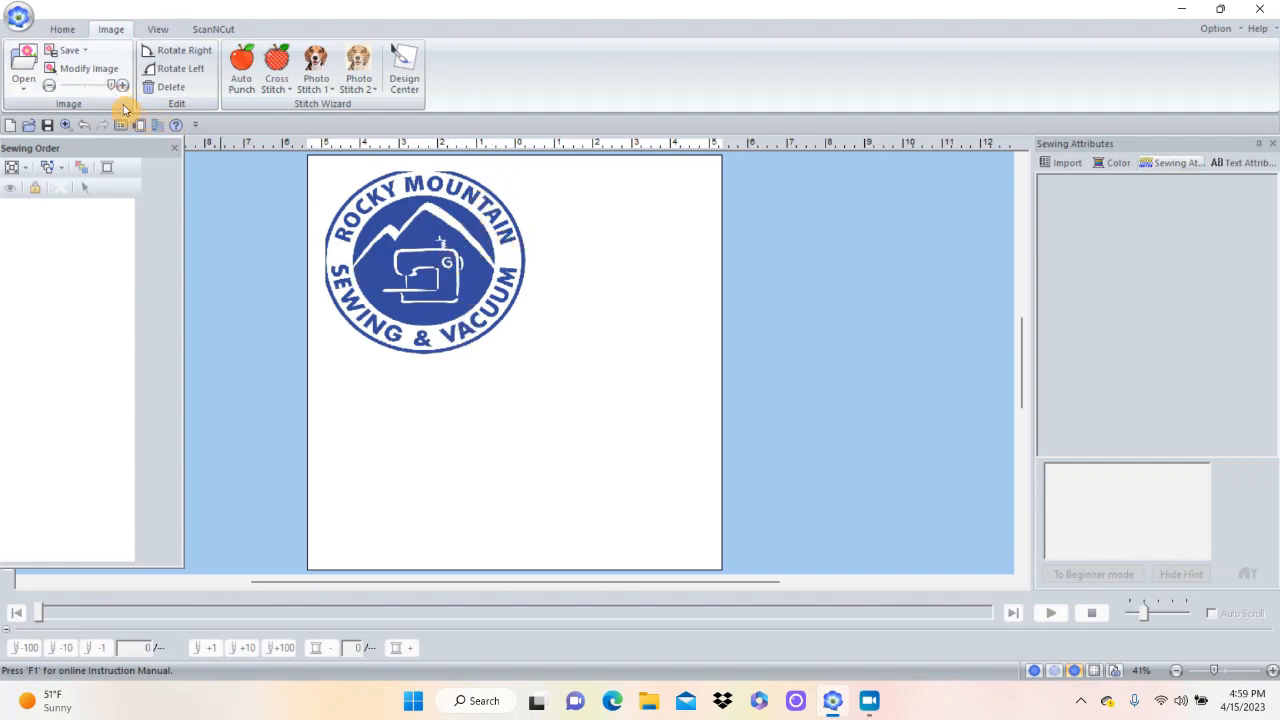
Modify the logo image, enlarging it to about 14.99 by 15.15 inches and positioning the round logo within the page.
{"action": "left_click", "coordinate": [81, 68]}
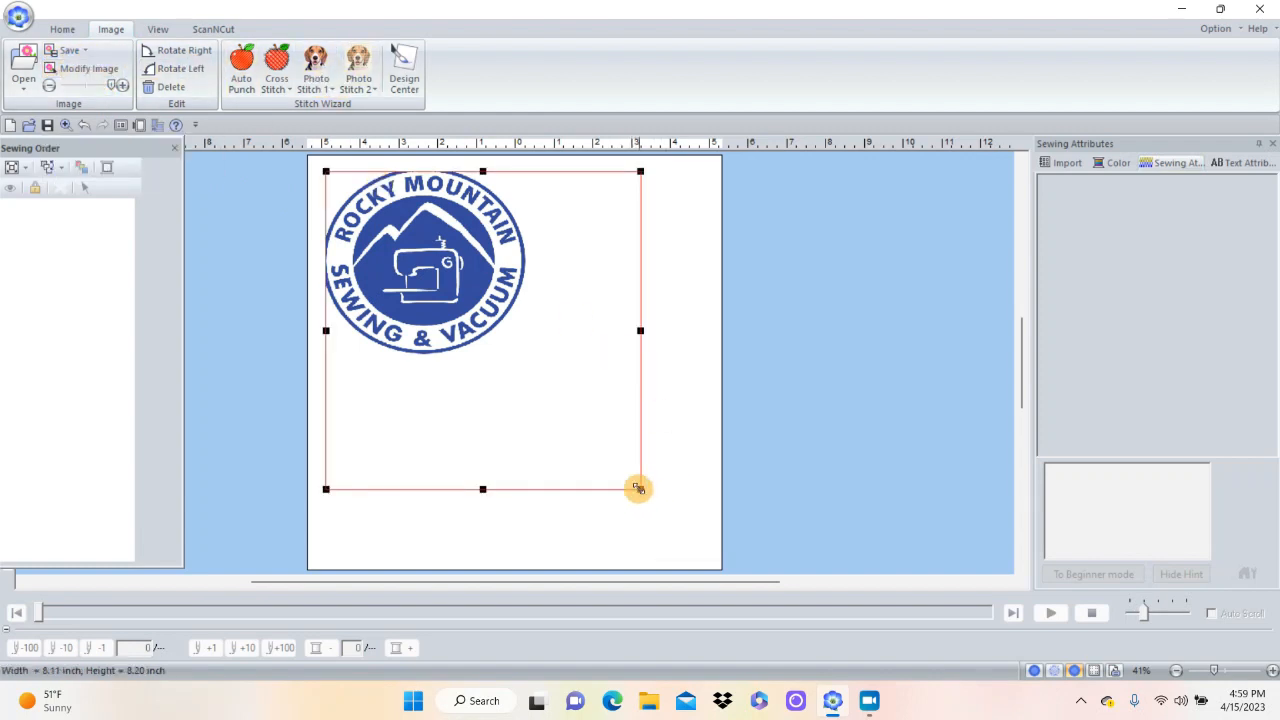
{"action": "left_click_drag", "start_coordinate": [641, 488], "coordinate": [843, 665]}
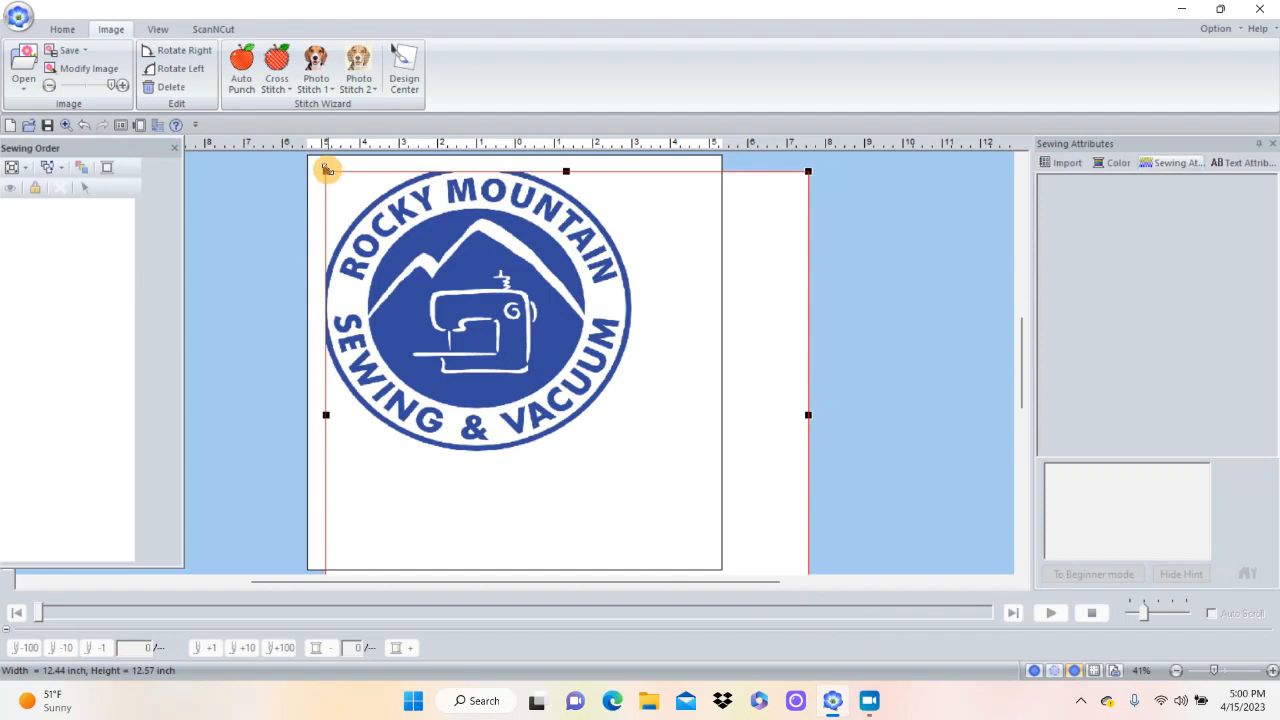
{"action": "left_click_drag", "start_coordinate": [327, 170], "coordinate": [177, 110]}
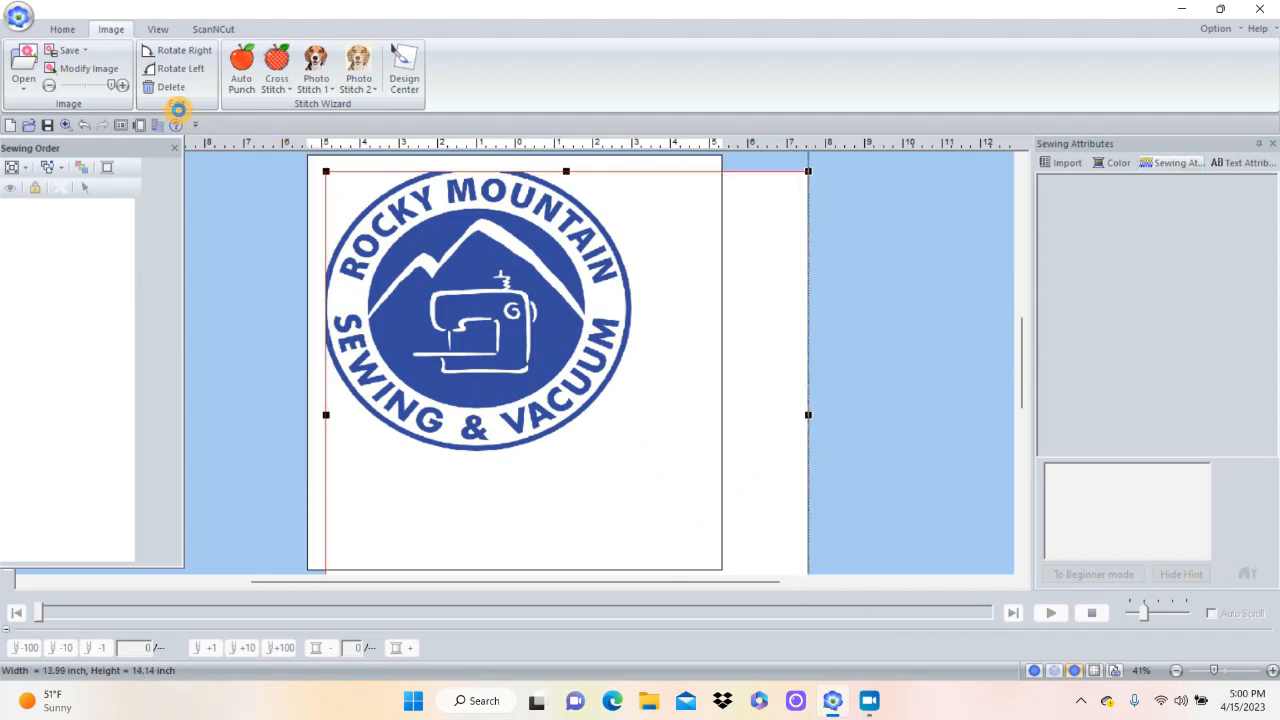
{"action": "left_click_drag", "start_coordinate": [506, 291], "coordinate": [596, 386]}
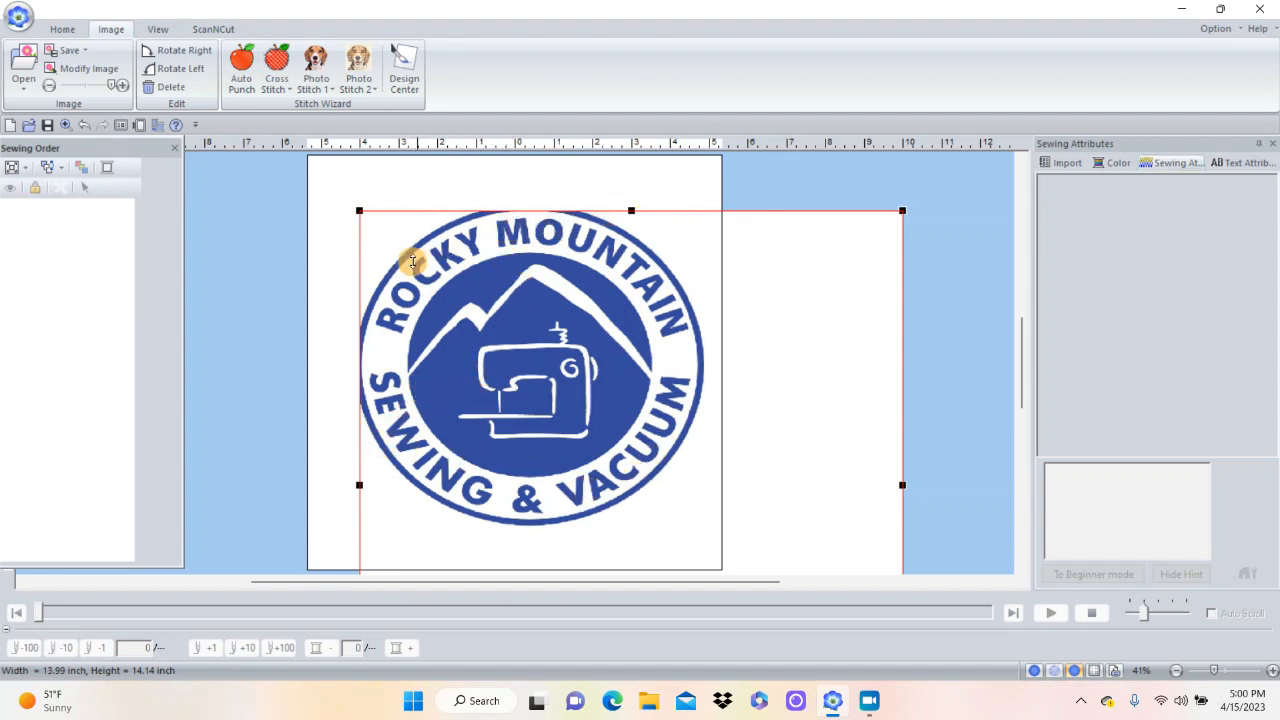
{"action": "left_click_drag", "start_coordinate": [358, 209], "coordinate": [306, 171]}
{"action": "left_click_drag", "start_coordinate": [521, 310], "coordinate": [514, 340]}
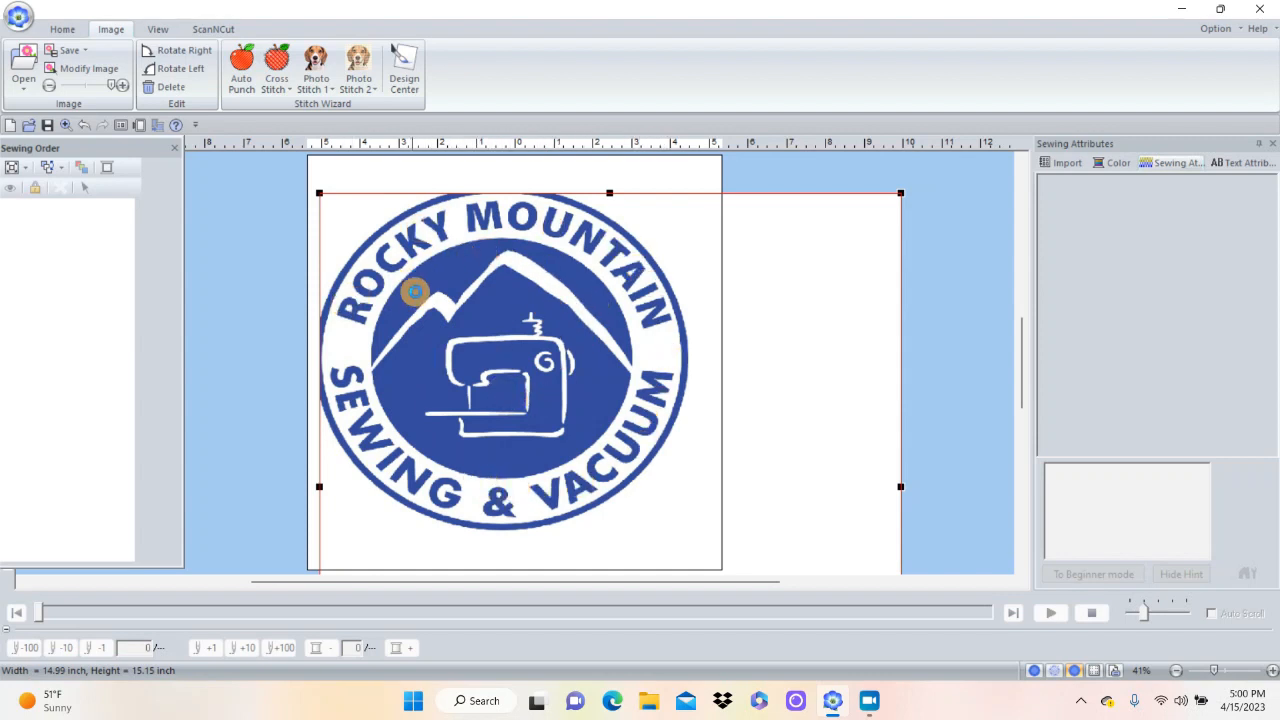
Draw a circle shape about 8.7 inches in diameter over the logo.
{"action": "left_click", "coordinate": [64, 31]}
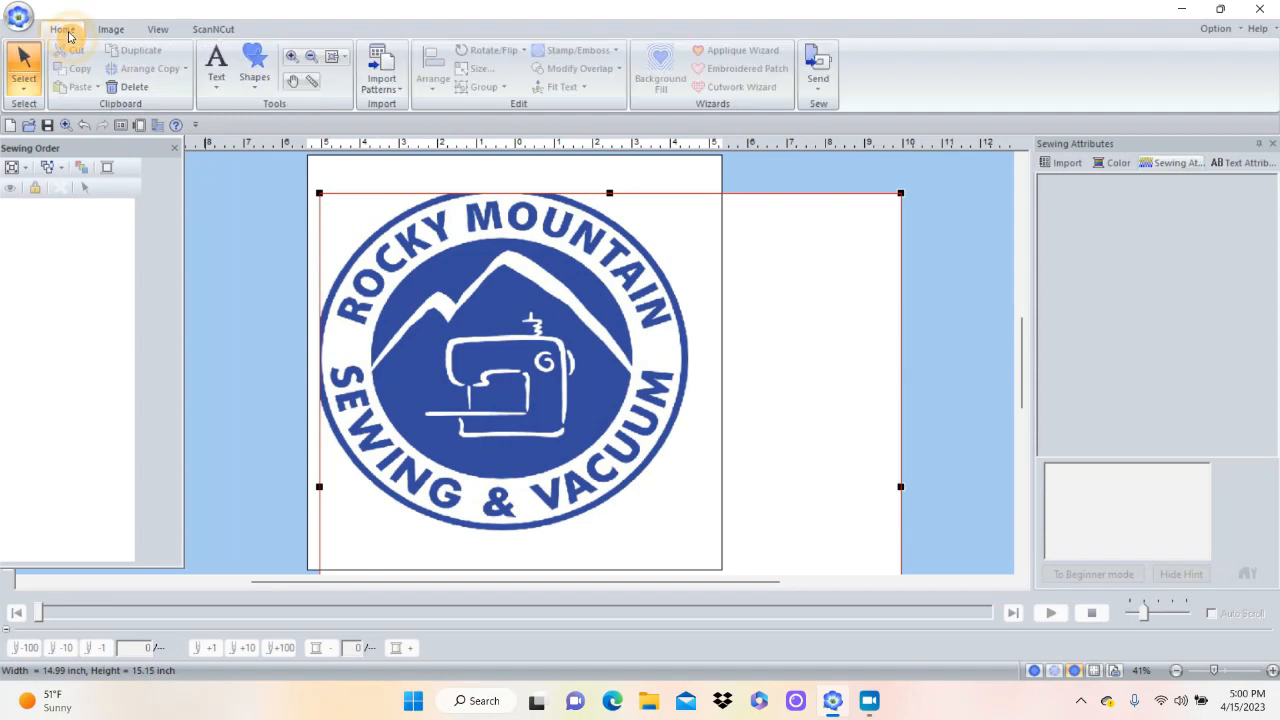
{"action": "left_click", "coordinate": [255, 78]}
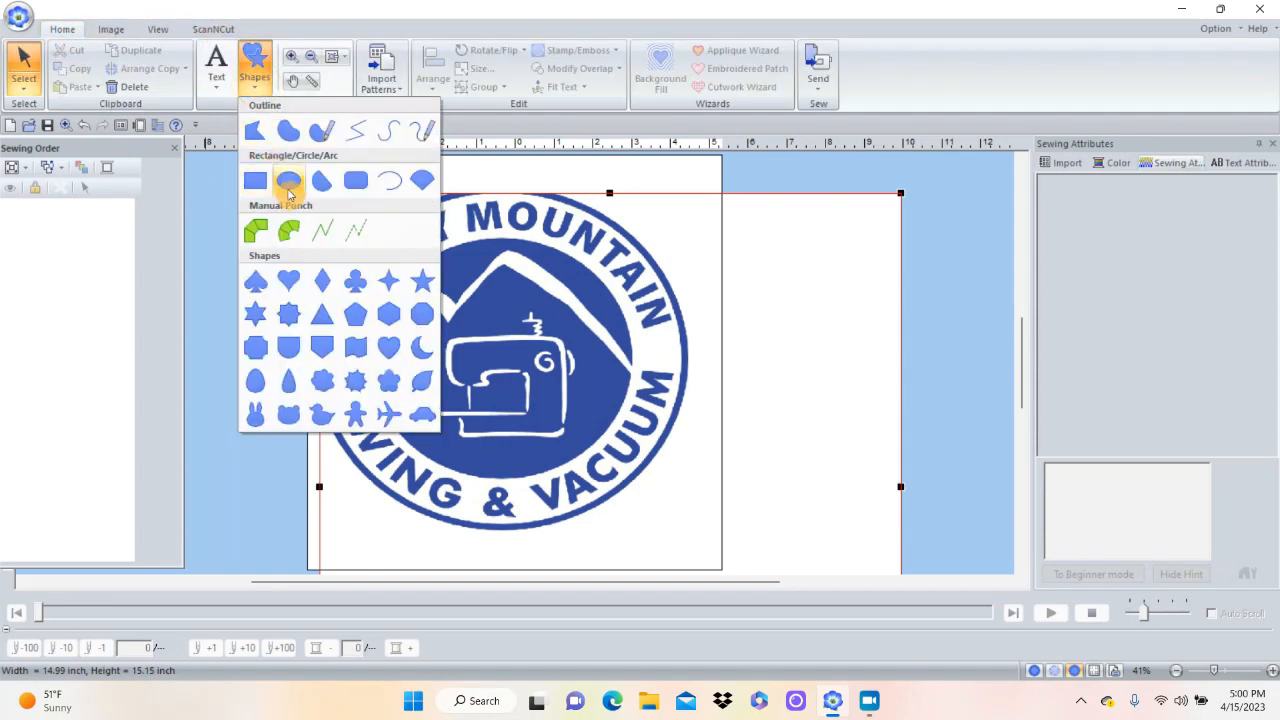
{"action": "left_click", "coordinate": [290, 183]}
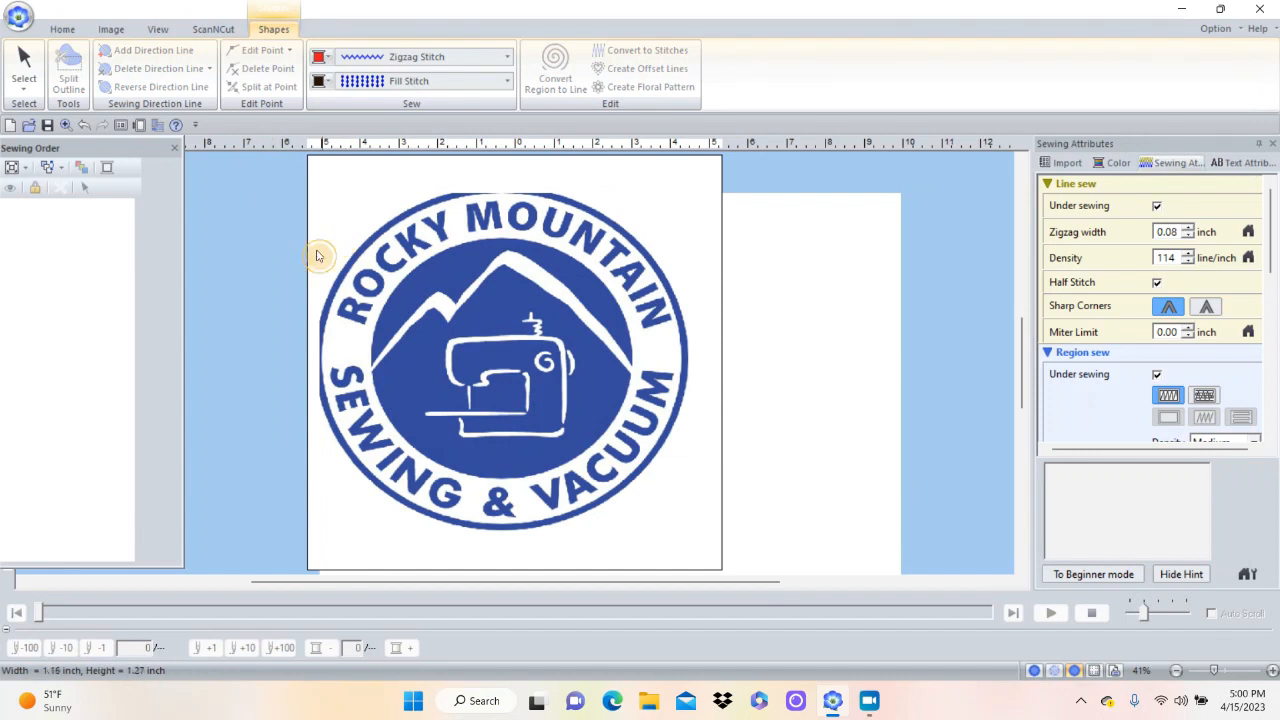
{"action": "left_click_drag", "start_coordinate": [703, 319], "coordinate": [575, 462]}
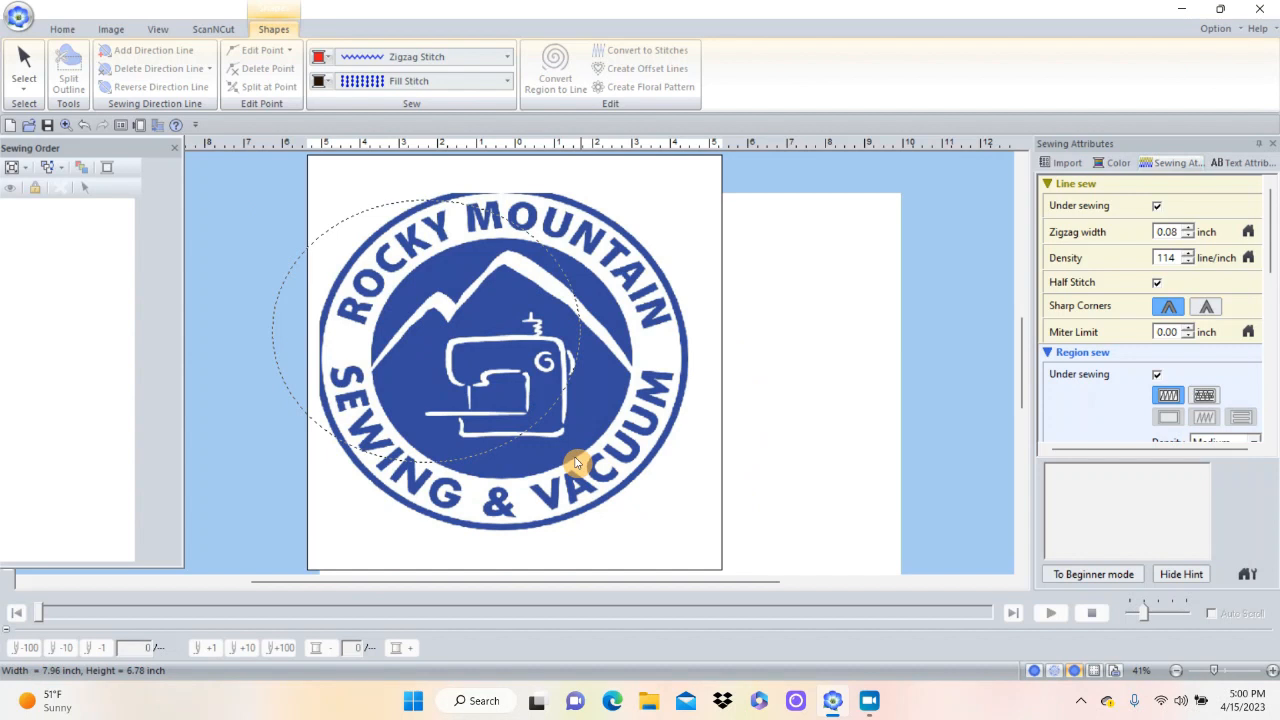
{"action": "left_click_drag", "start_coordinate": [575, 462], "coordinate": [605, 393]}
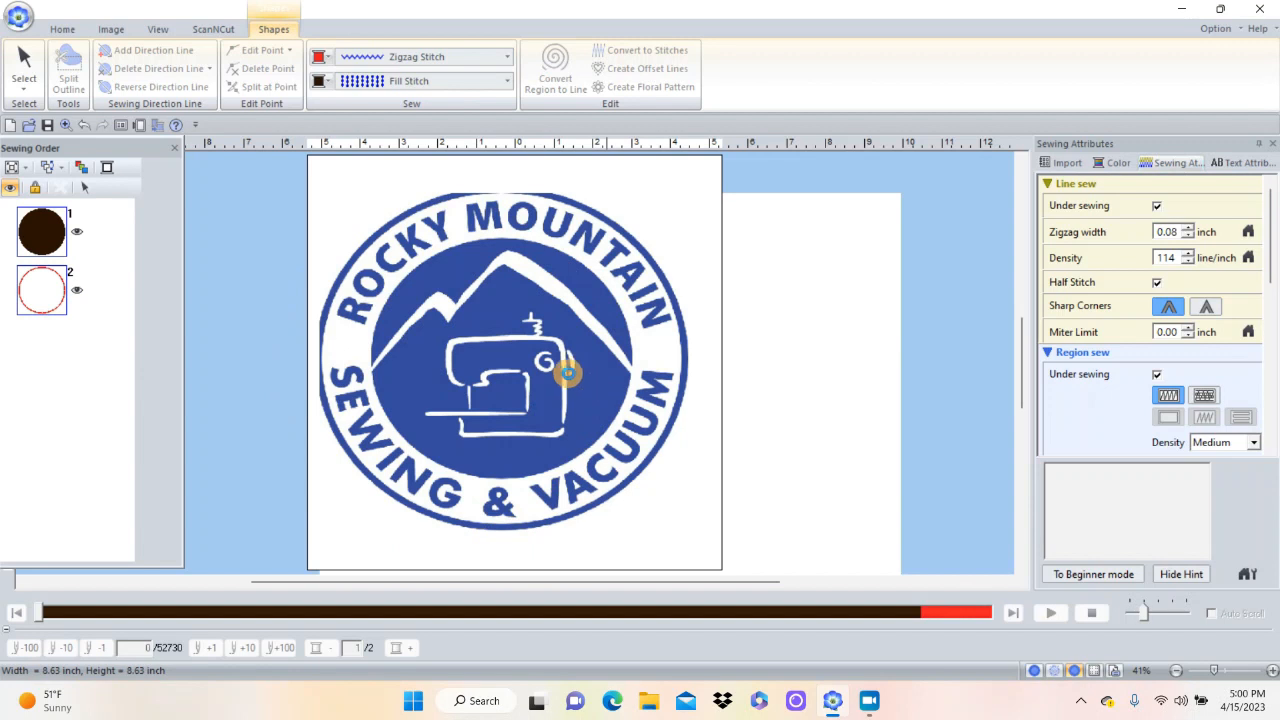
Move the circle onto the round logo and stretch it sideways to about 9.52 inches wide.
{"action": "left_click", "coordinate": [521, 360]}
{"action": "left_click_drag", "start_coordinate": [513, 358], "coordinate": [595, 332]}
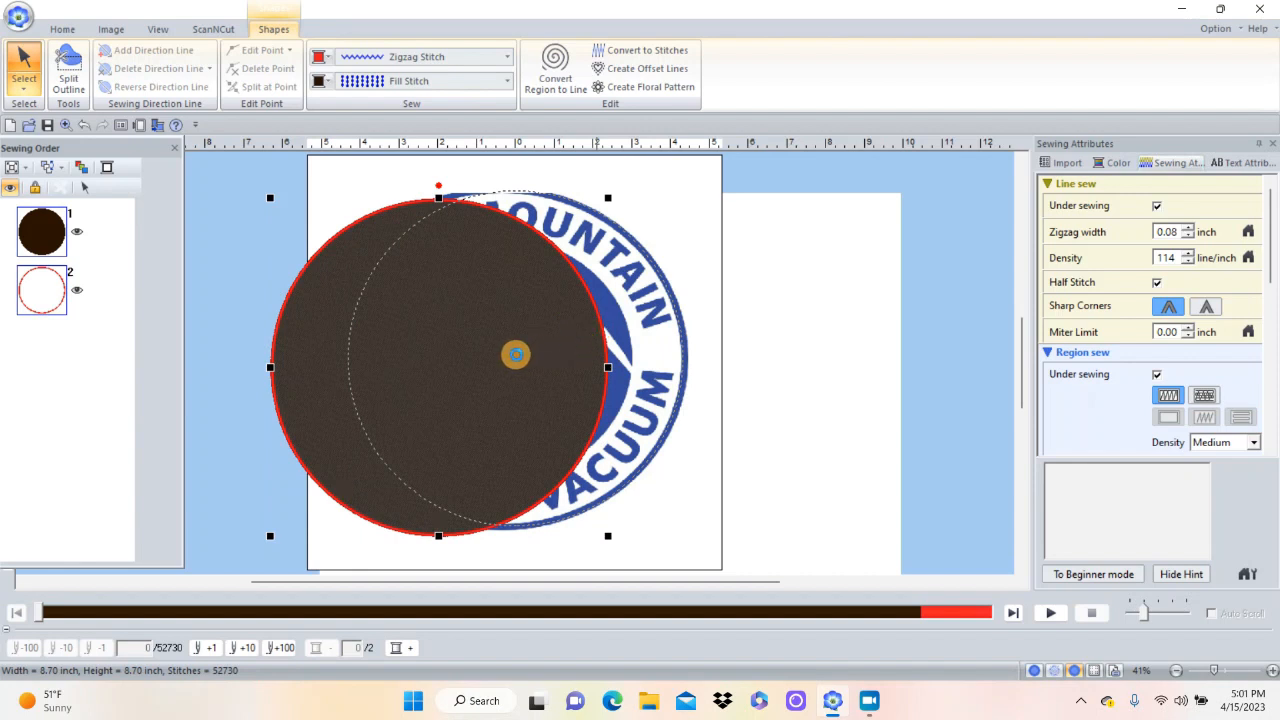
{"action": "left_click_drag", "start_coordinate": [515, 354], "coordinate": [517, 350]}
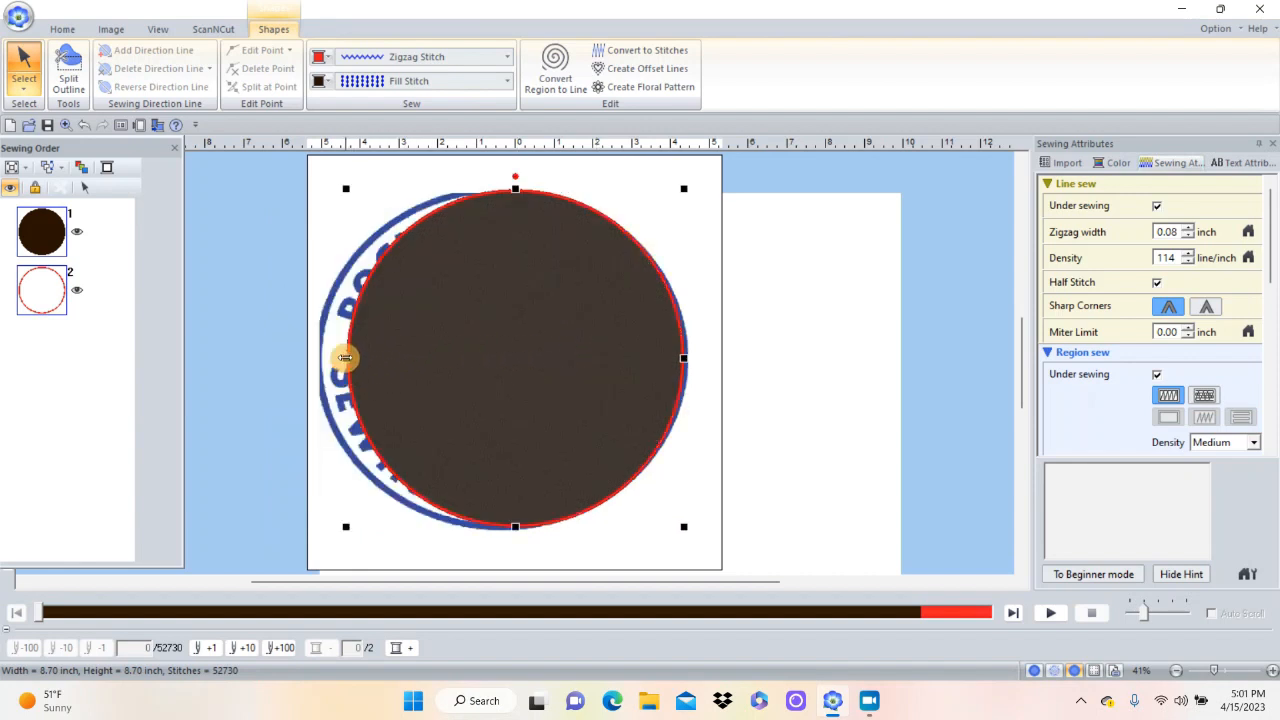
{"action": "left_click_drag", "start_coordinate": [344, 357], "coordinate": [313, 357]}
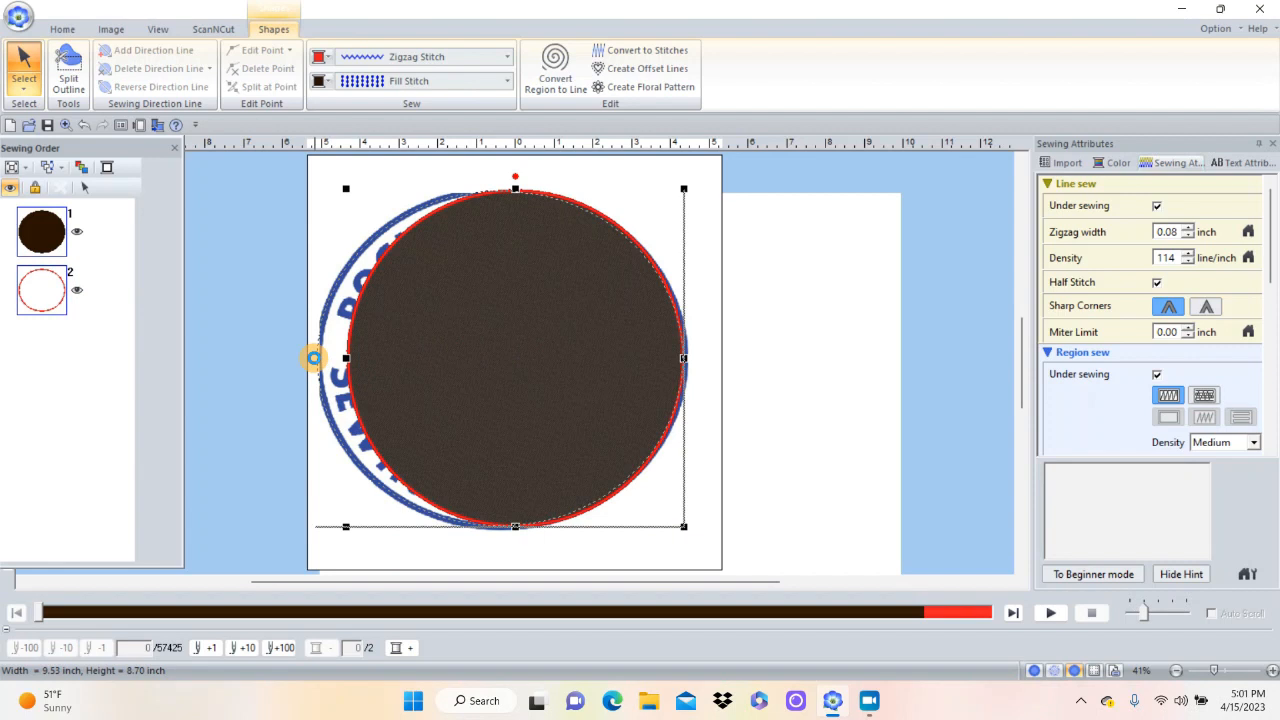
{"action": "left_click_drag", "start_coordinate": [313, 357], "coordinate": [314, 357]}
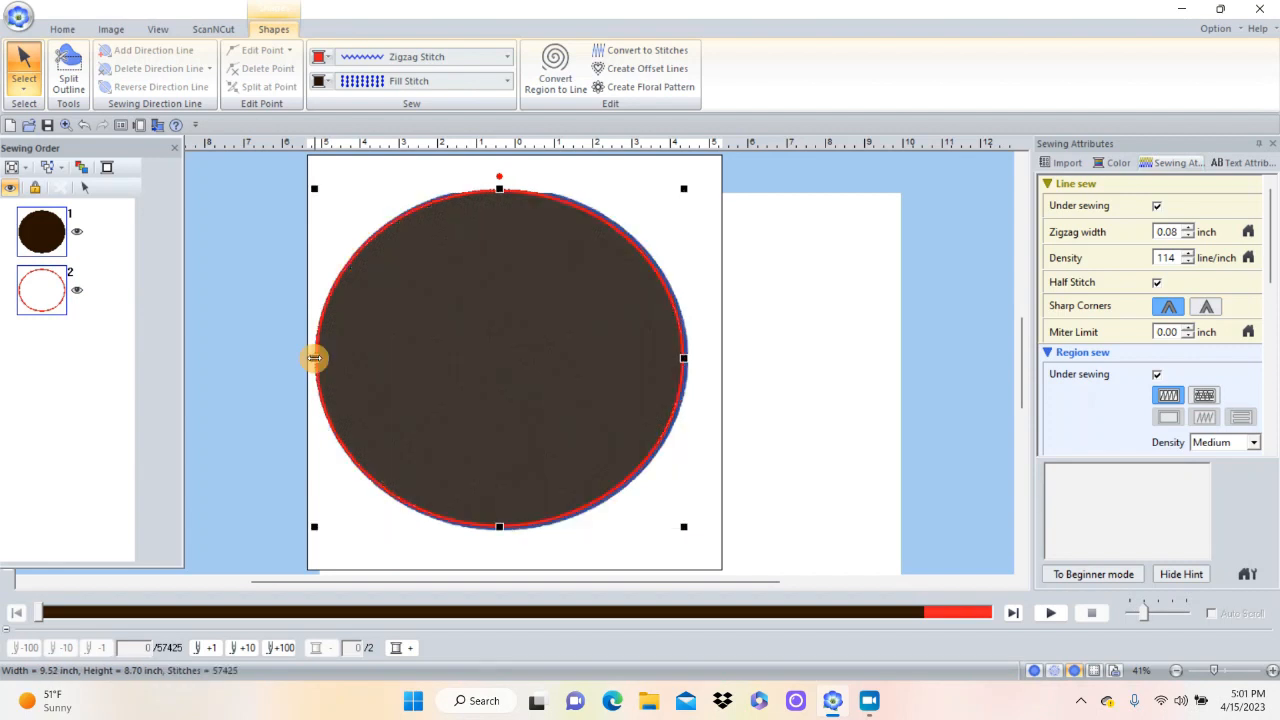
Nudge and stretch the ellipse to about 9.76 by 8.86 inches so it covers the logo's outer ring.
{"action": "left_click_drag", "start_coordinate": [499, 311], "coordinate": [496, 313]}
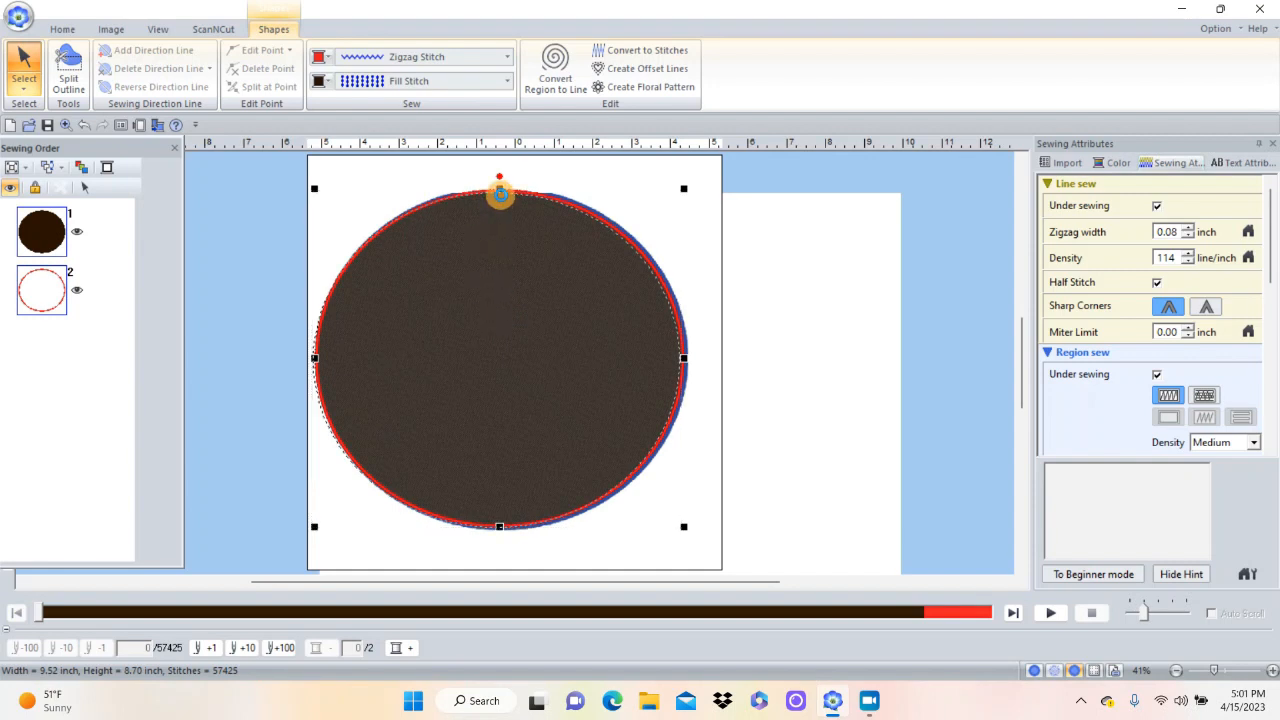
{"action": "left_click_drag", "start_coordinate": [499, 193], "coordinate": [503, 198]}
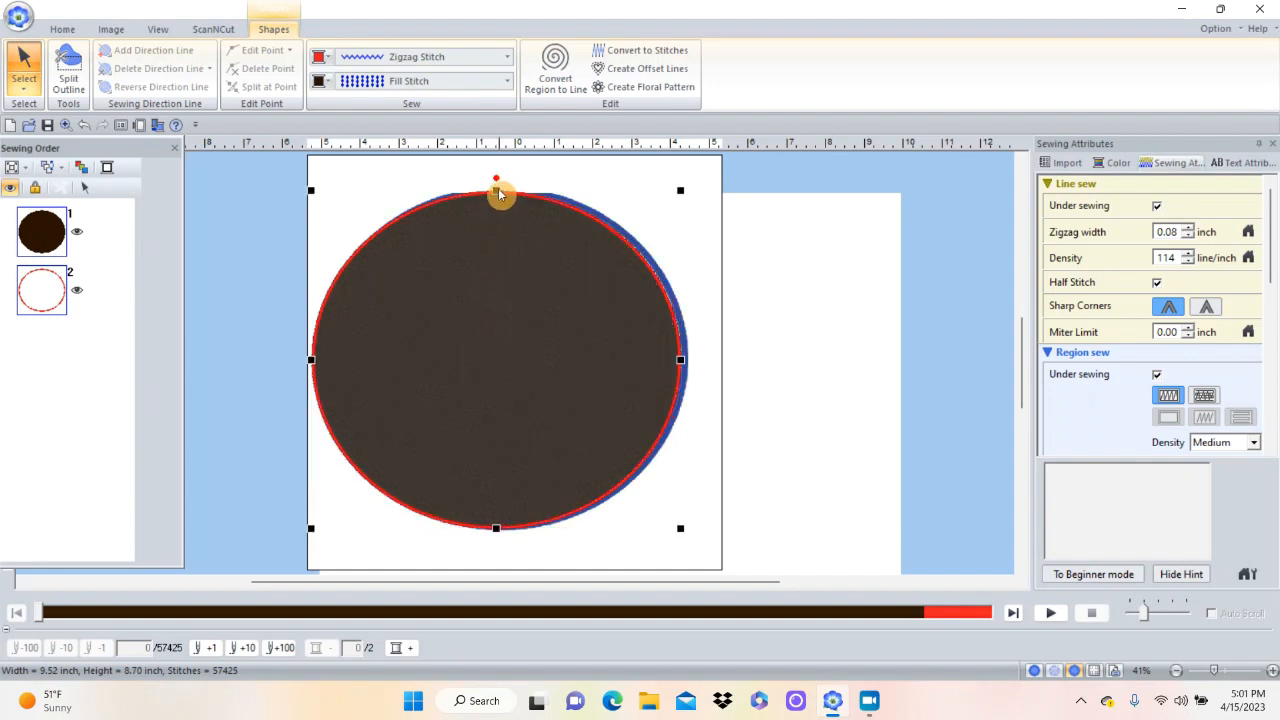
{"action": "left_click_drag", "start_coordinate": [495, 193], "coordinate": [497, 184]}
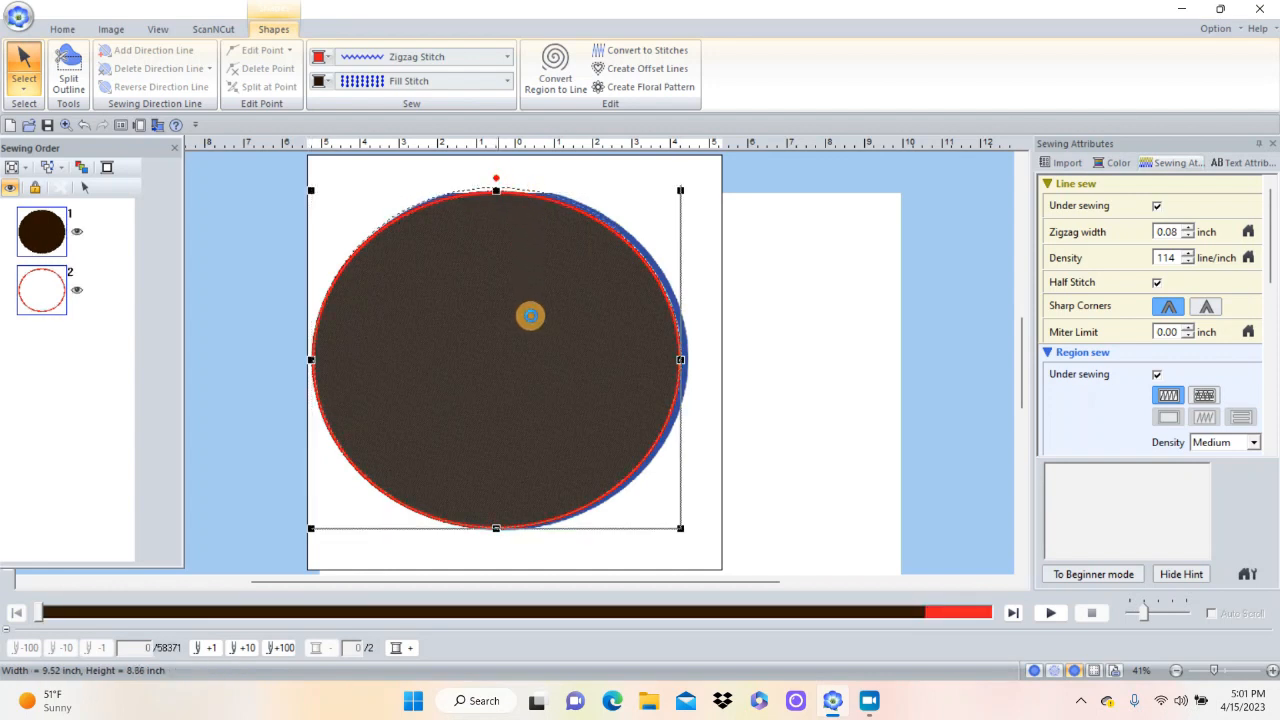
{"action": "left_click_drag", "start_coordinate": [531, 317], "coordinate": [540, 316]}
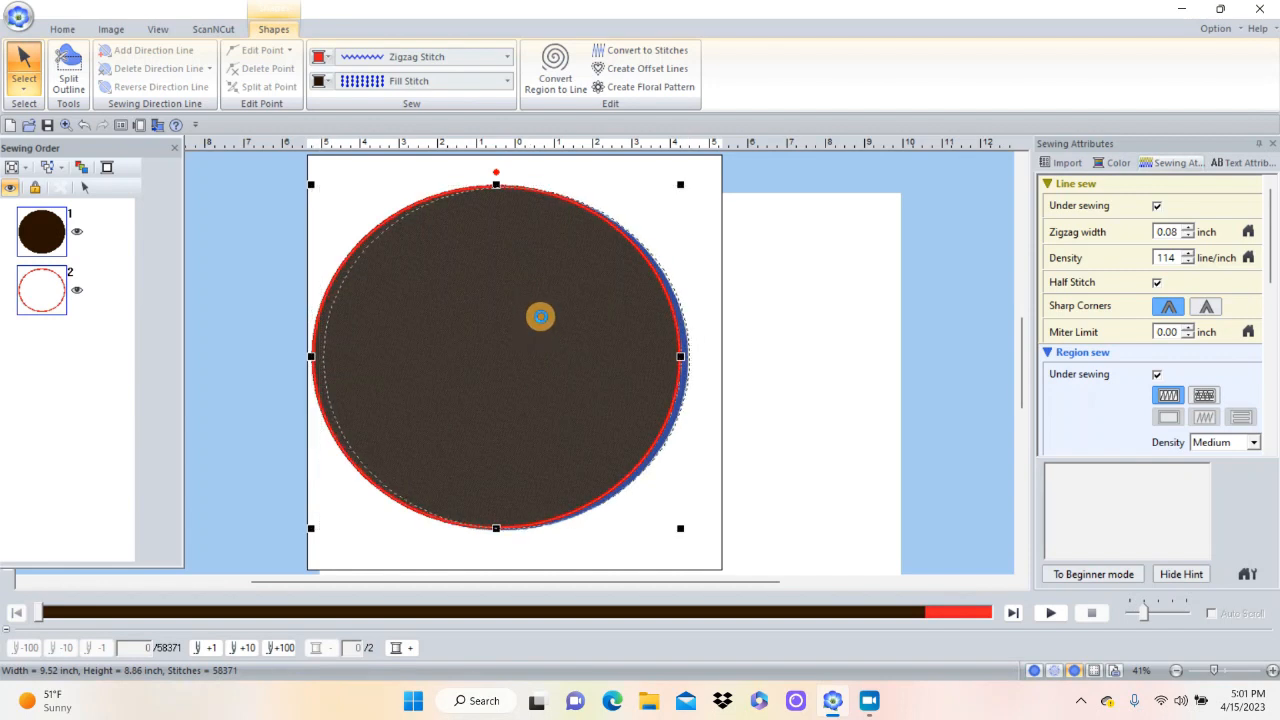
{"action": "left_click_drag", "start_coordinate": [540, 317], "coordinate": [543, 320]}
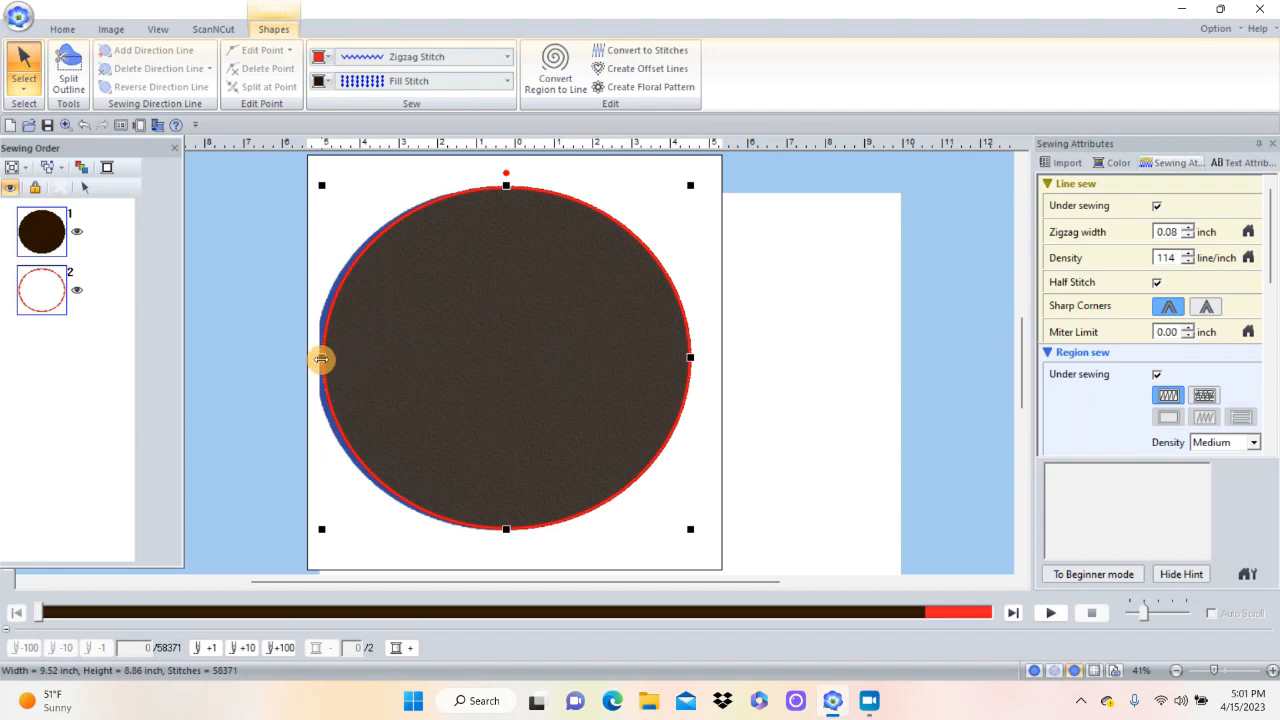
{"action": "left_click_drag", "start_coordinate": [321, 357], "coordinate": [313, 357]}
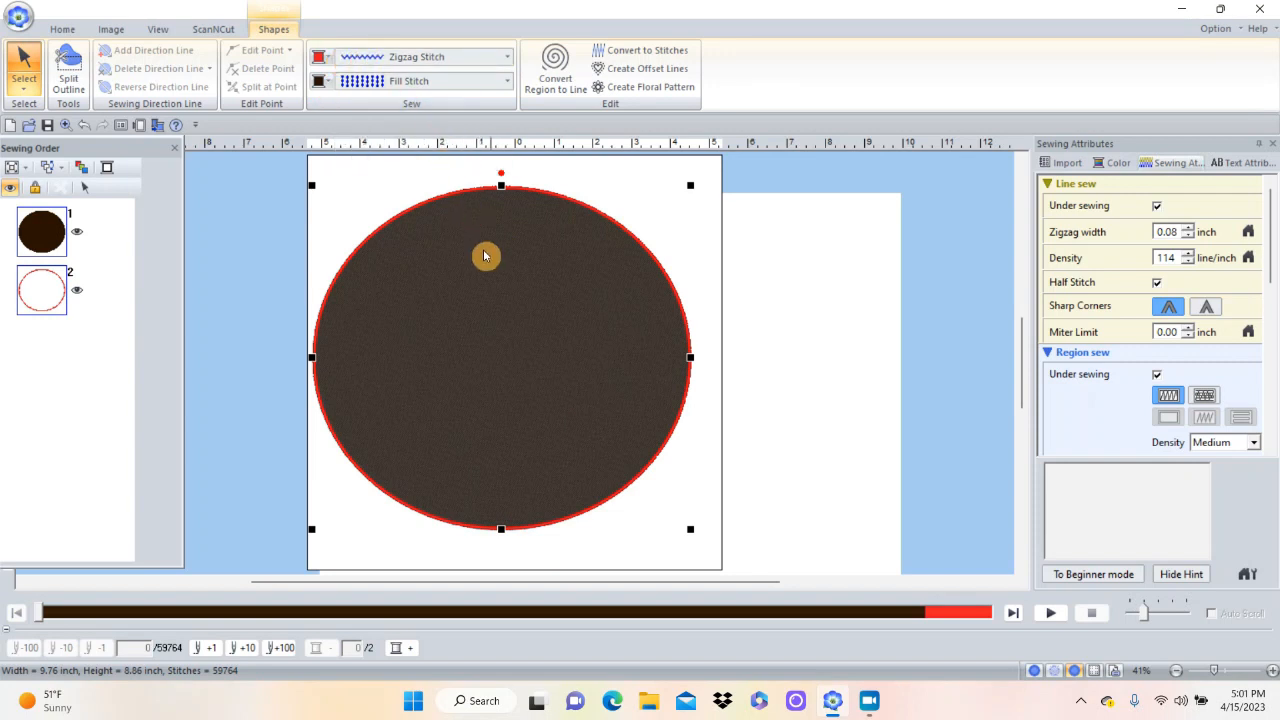
Set the ellipse's zigzag outline thread to blue and its fill stitch thread to white.
{"action": "left_click", "coordinate": [507, 57]}
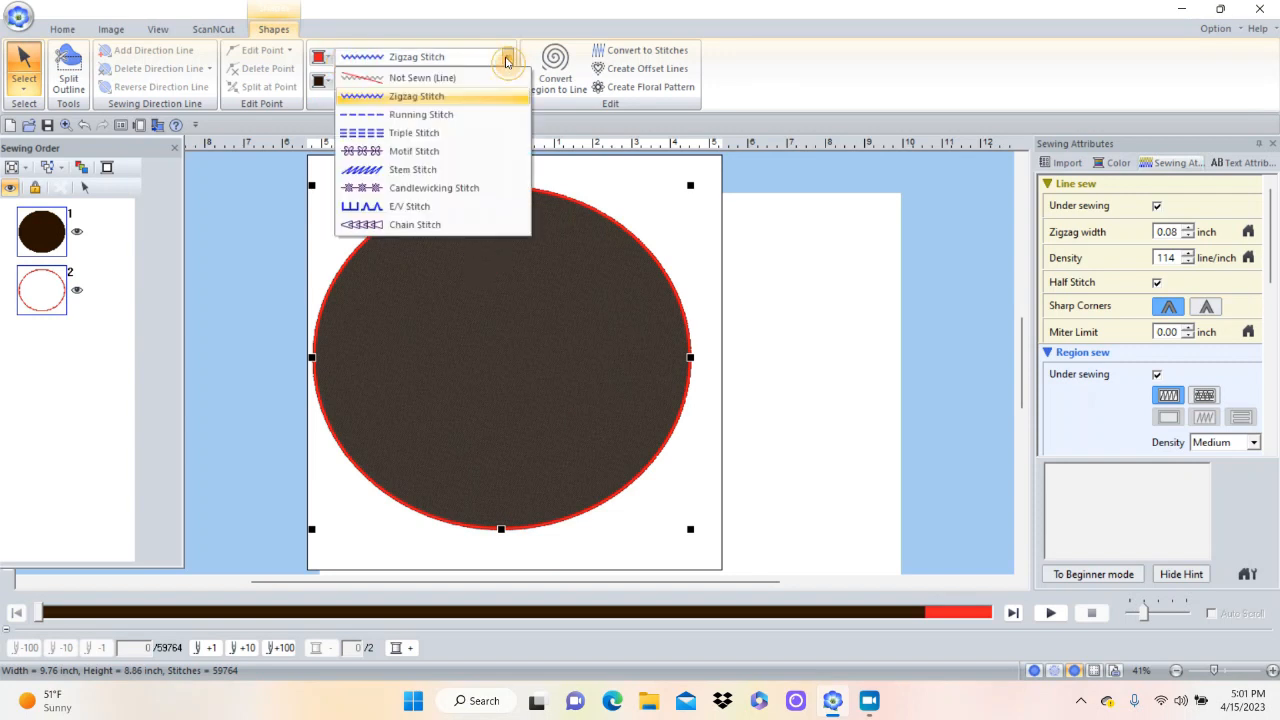
{"action": "left_click", "coordinate": [430, 56]}
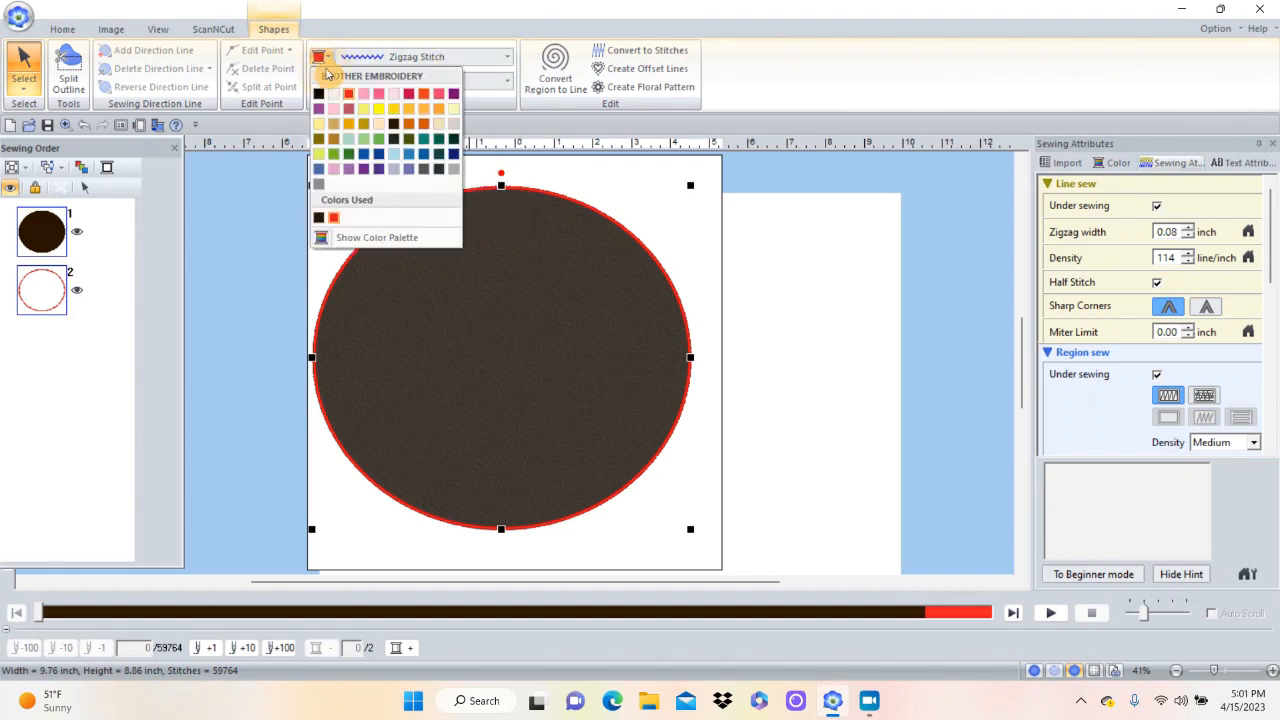
{"action": "left_click", "coordinate": [366, 152]}
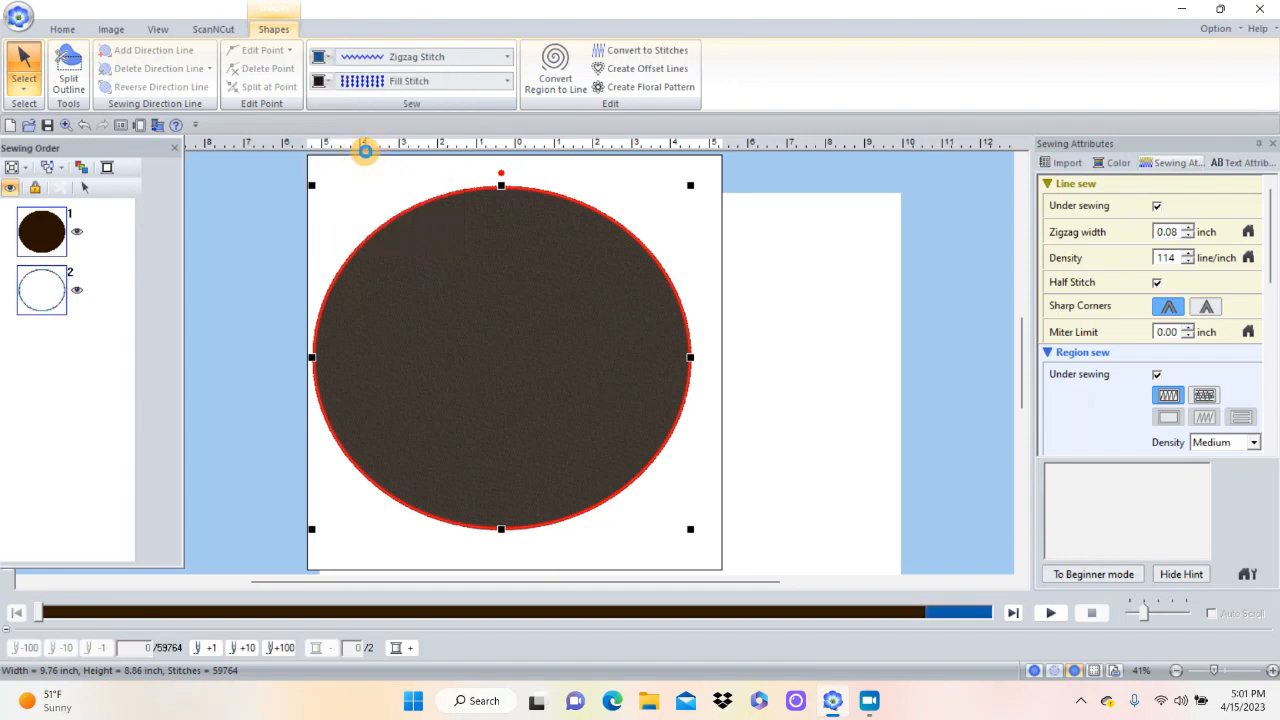
{"action": "left_click", "coordinate": [318, 82]}
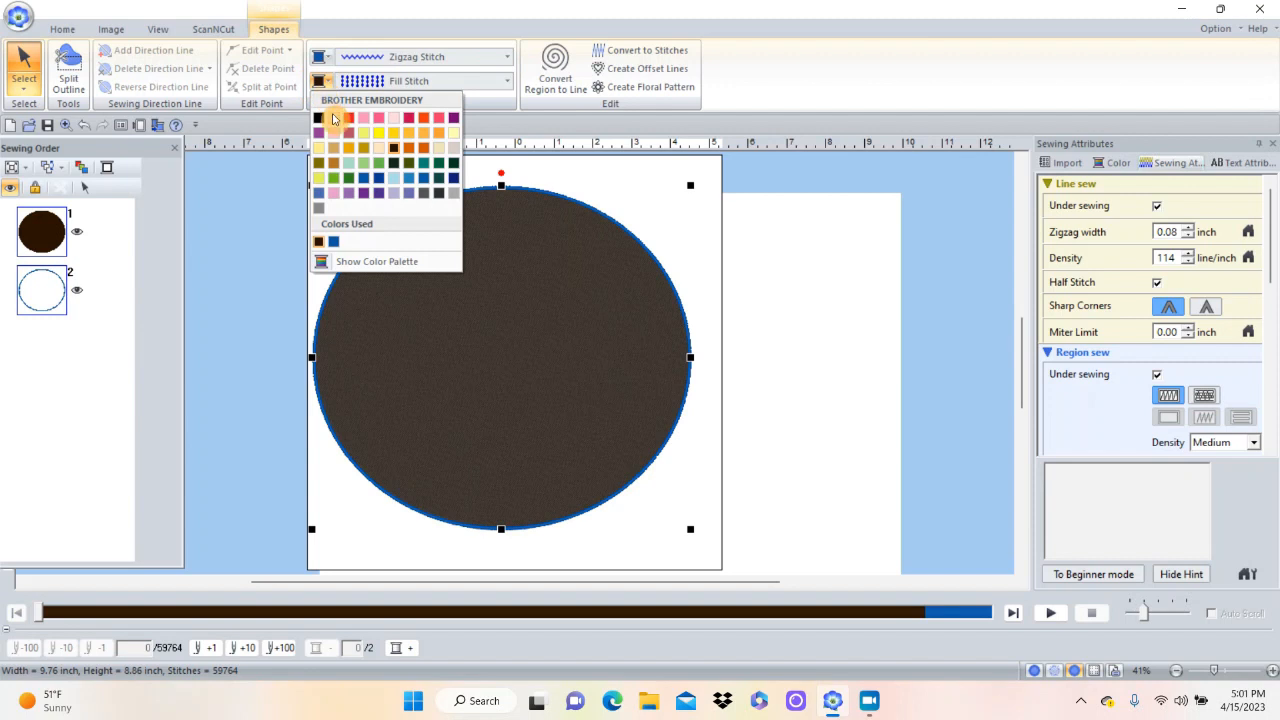
{"action": "left_click", "coordinate": [332, 115]}
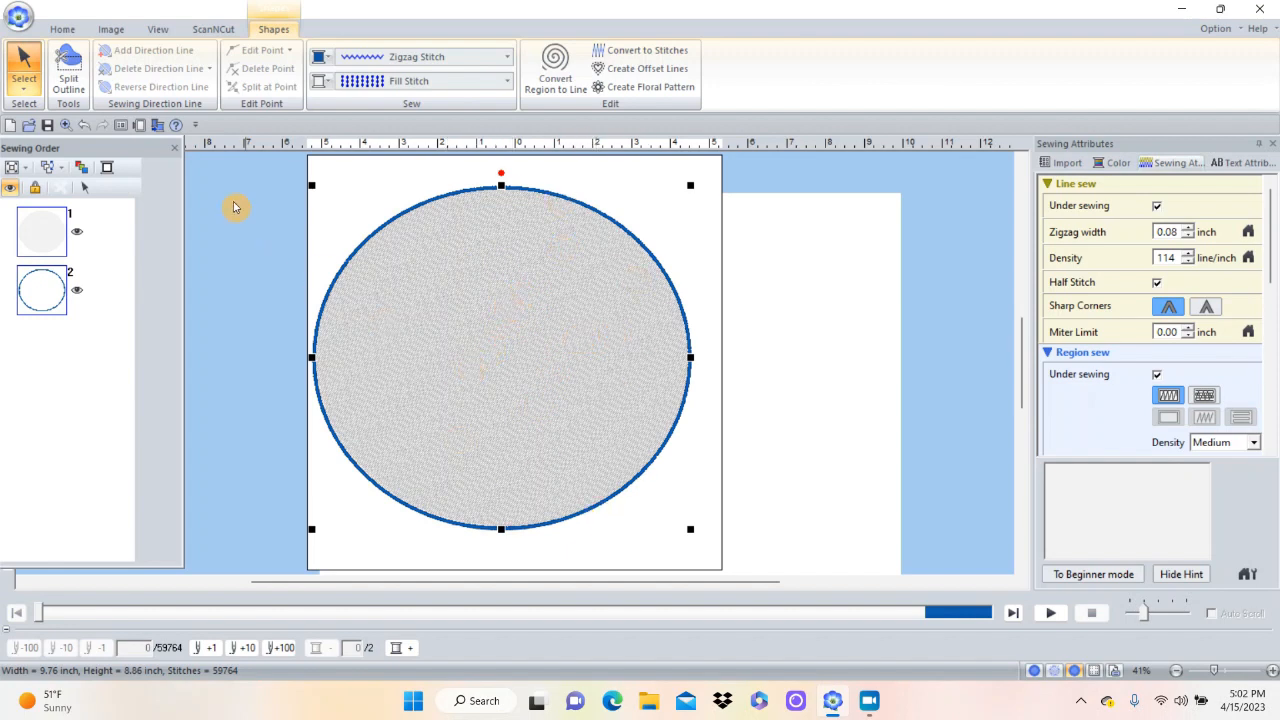
Switch the design display from Realistic to Stitch view.
{"action": "left_click", "coordinate": [109, 30]}
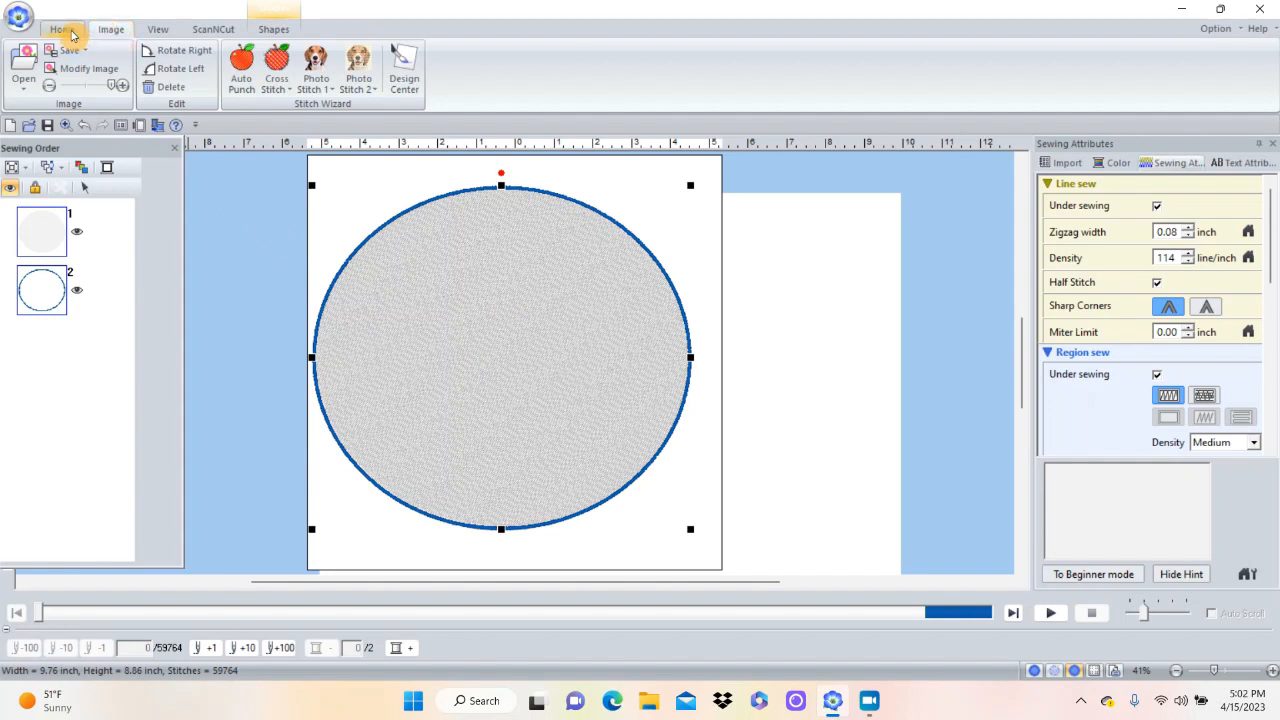
{"action": "left_click", "coordinate": [156, 32]}
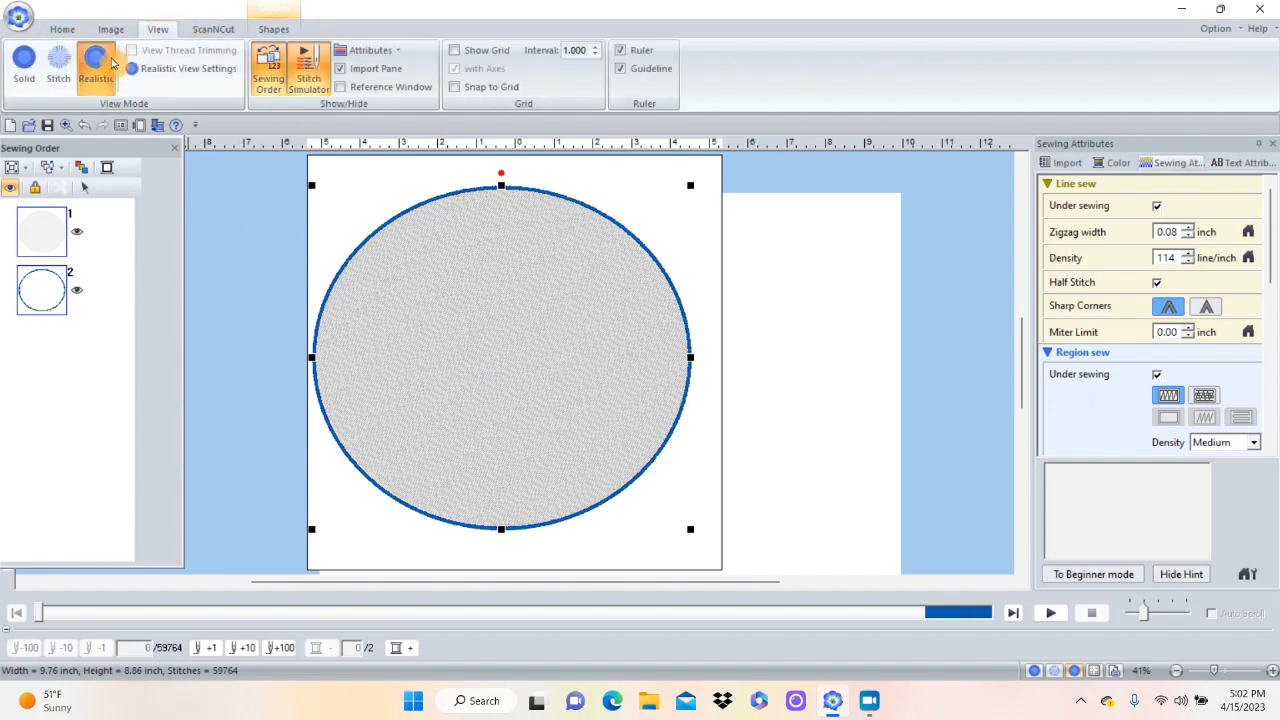
{"action": "left_click", "coordinate": [58, 63]}
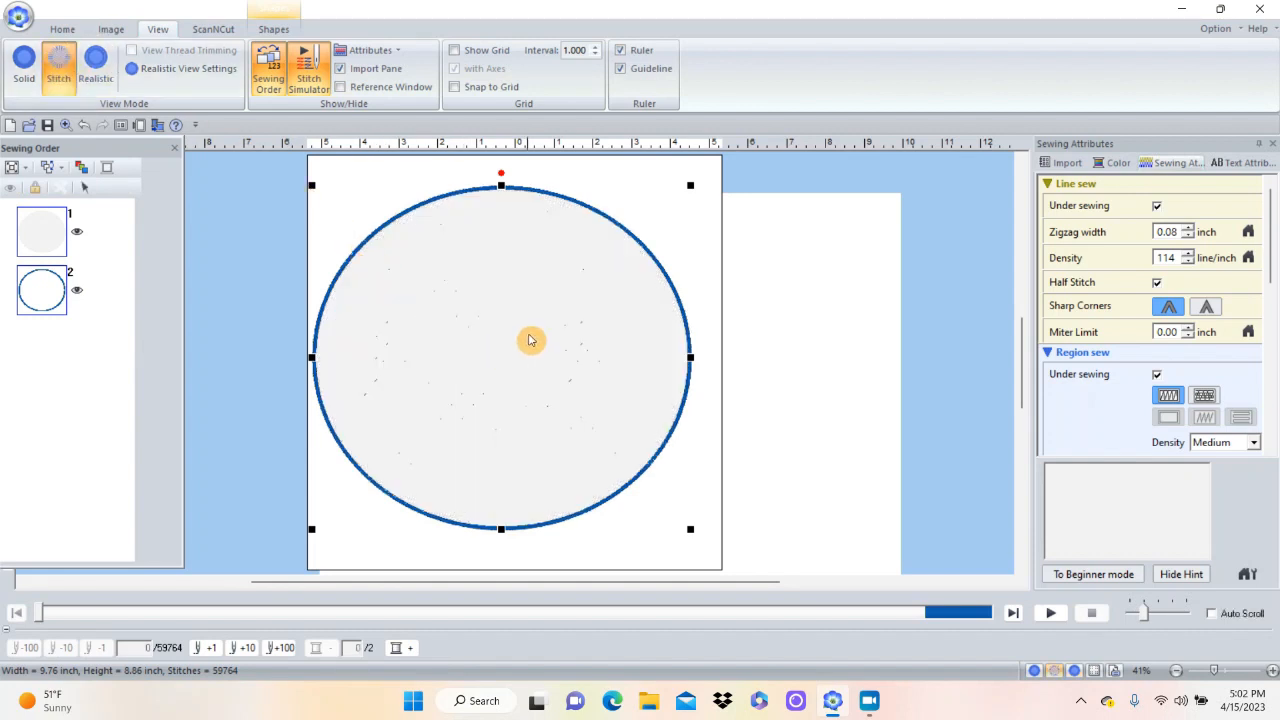
Duplicate the blue-outlined ellipse together with its white fill, close to the original near the logo's outer ring.
{"action": "left_click", "coordinate": [62, 29]}
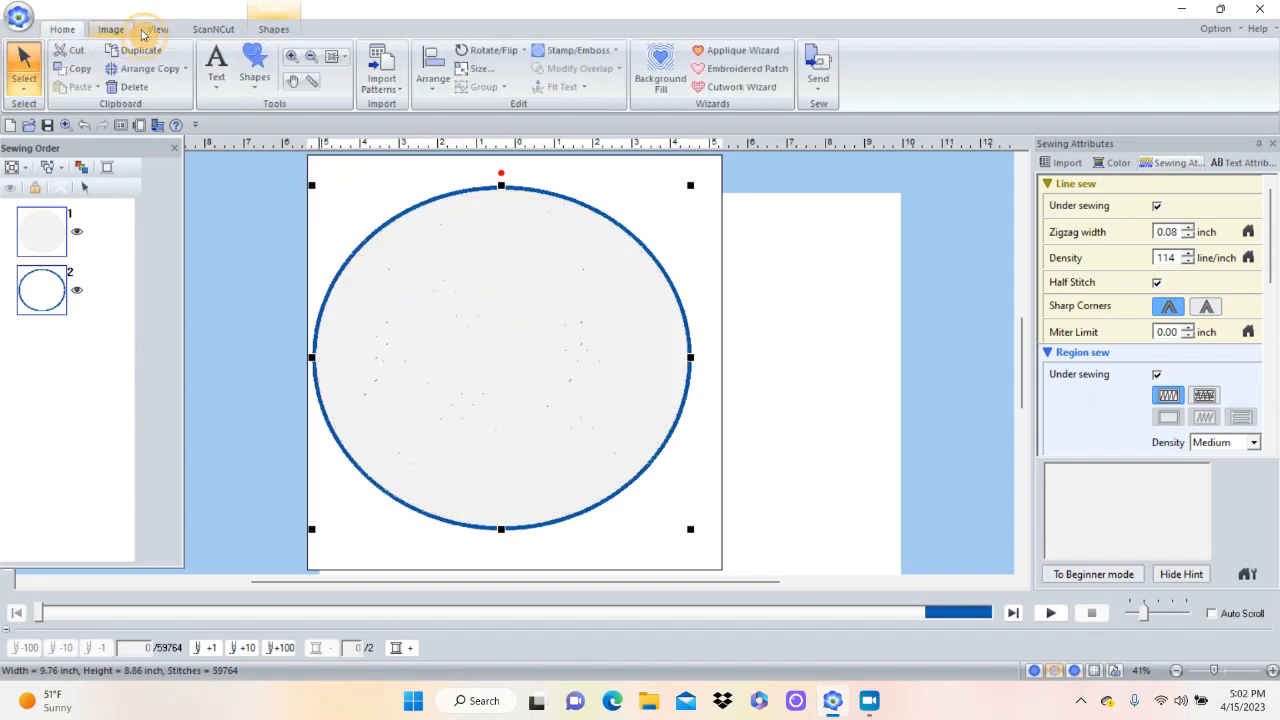
{"action": "left_click", "coordinate": [289, 58]}
{"action": "left_click_drag", "start_coordinate": [319, 185], "coordinate": [628, 350]}
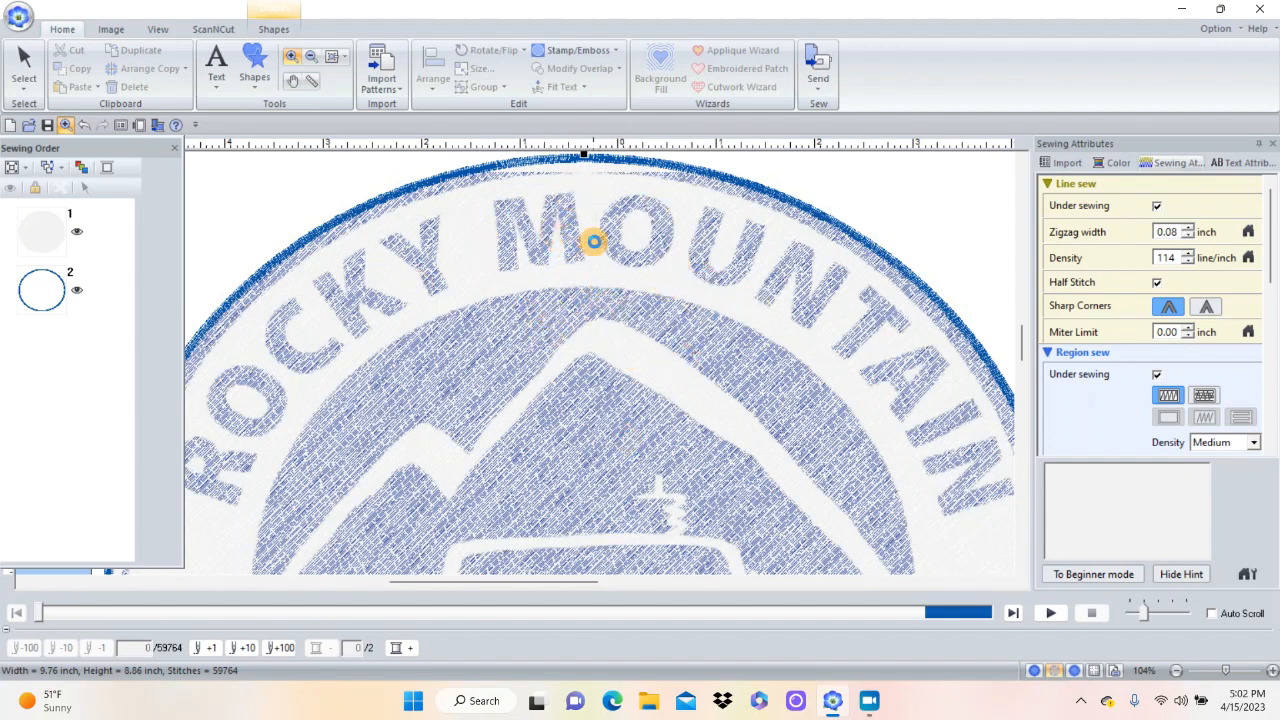
{"action": "left_click", "coordinate": [24, 60]}
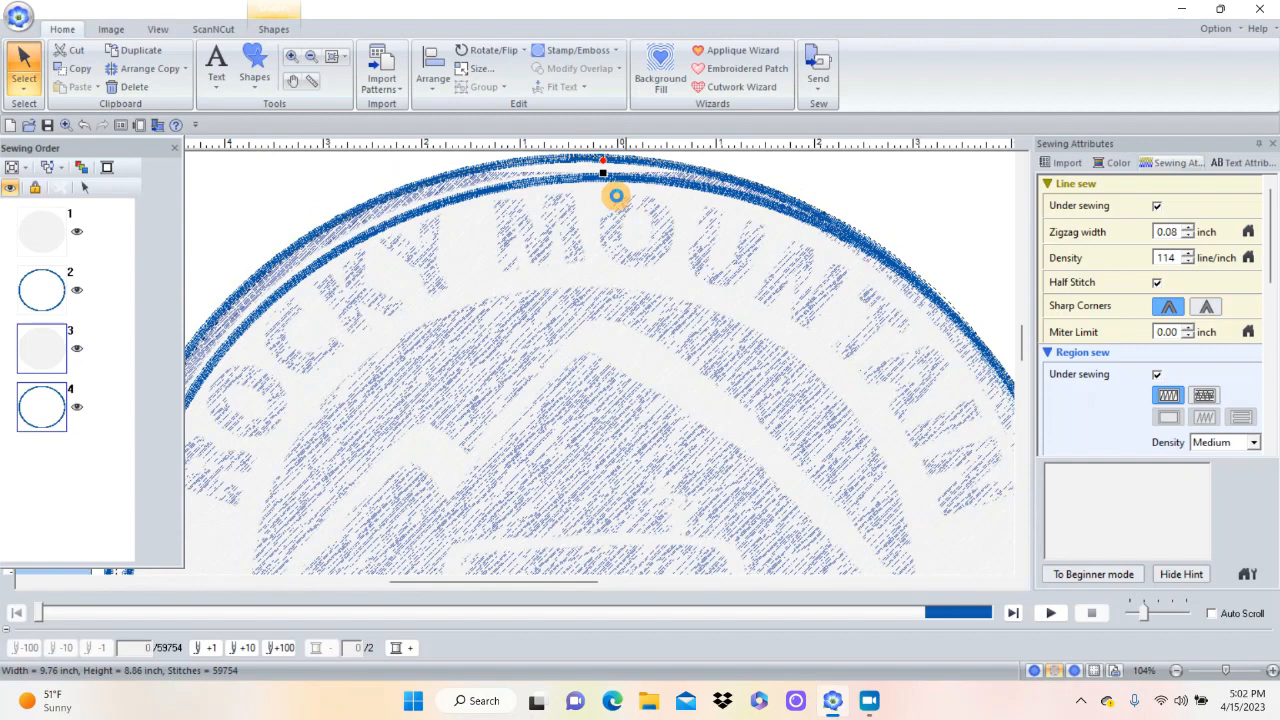
Shrink the duplicate ellipse to about 7.61 by 6.91 inches and place it inside the outer ellipse.
{"action": "left_click", "coordinate": [331, 59]}
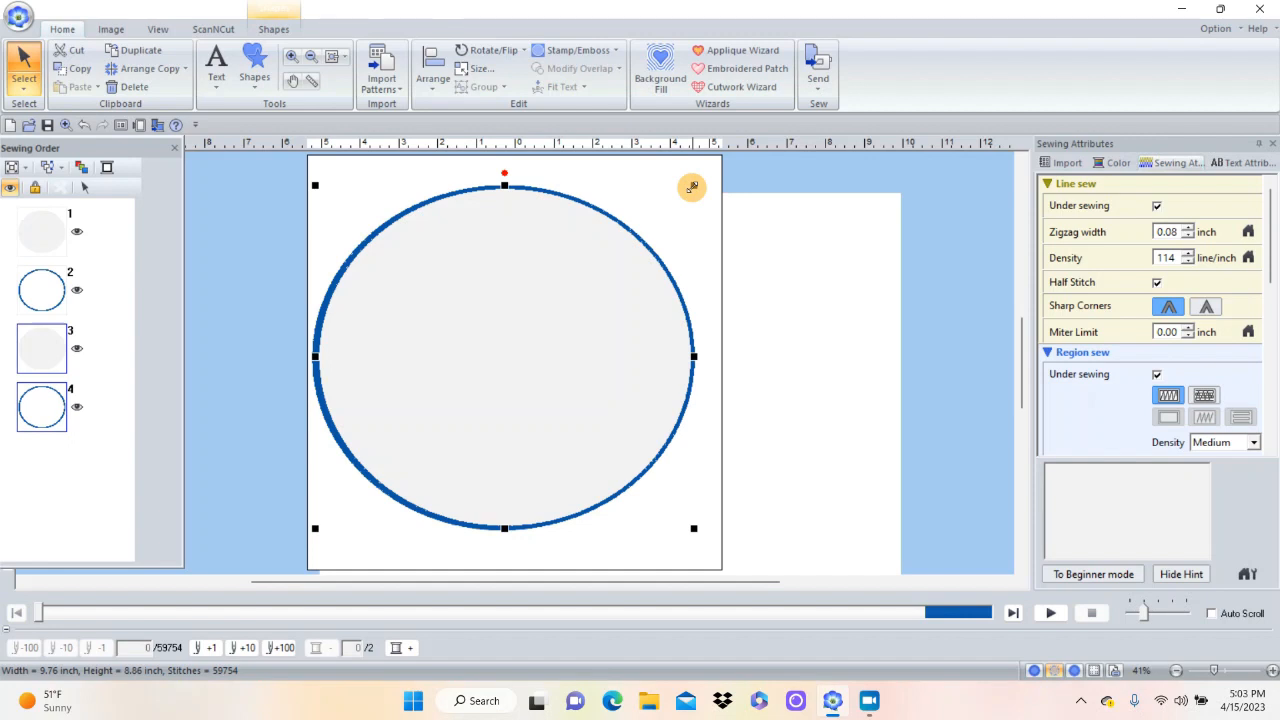
{"action": "mouse_move", "coordinate": [692, 186]}
{"action": "left_mouse_down"}
{"action": "mouse_move", "coordinate": [662, 217]}
{"action": "mouse_move", "coordinate": [707, 187]}
{"action": "left_mouse_up"}
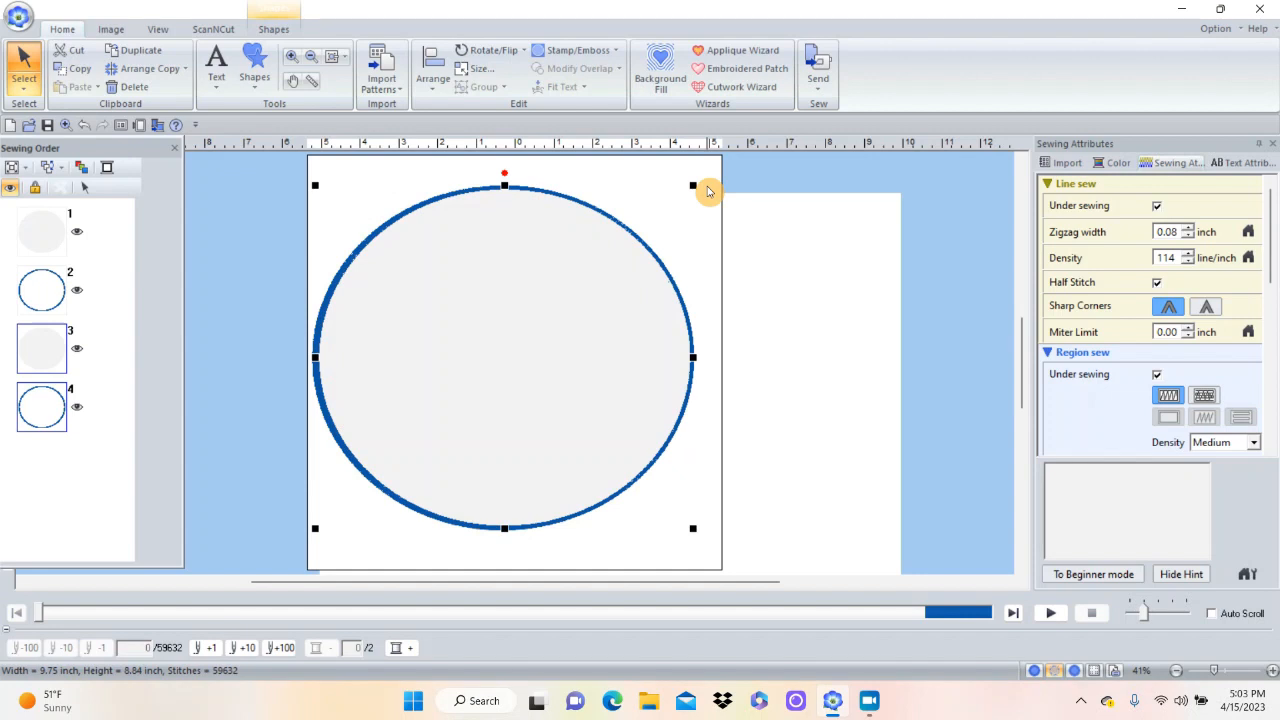
{"action": "left_click_drag", "start_coordinate": [691, 185], "coordinate": [655, 264]}
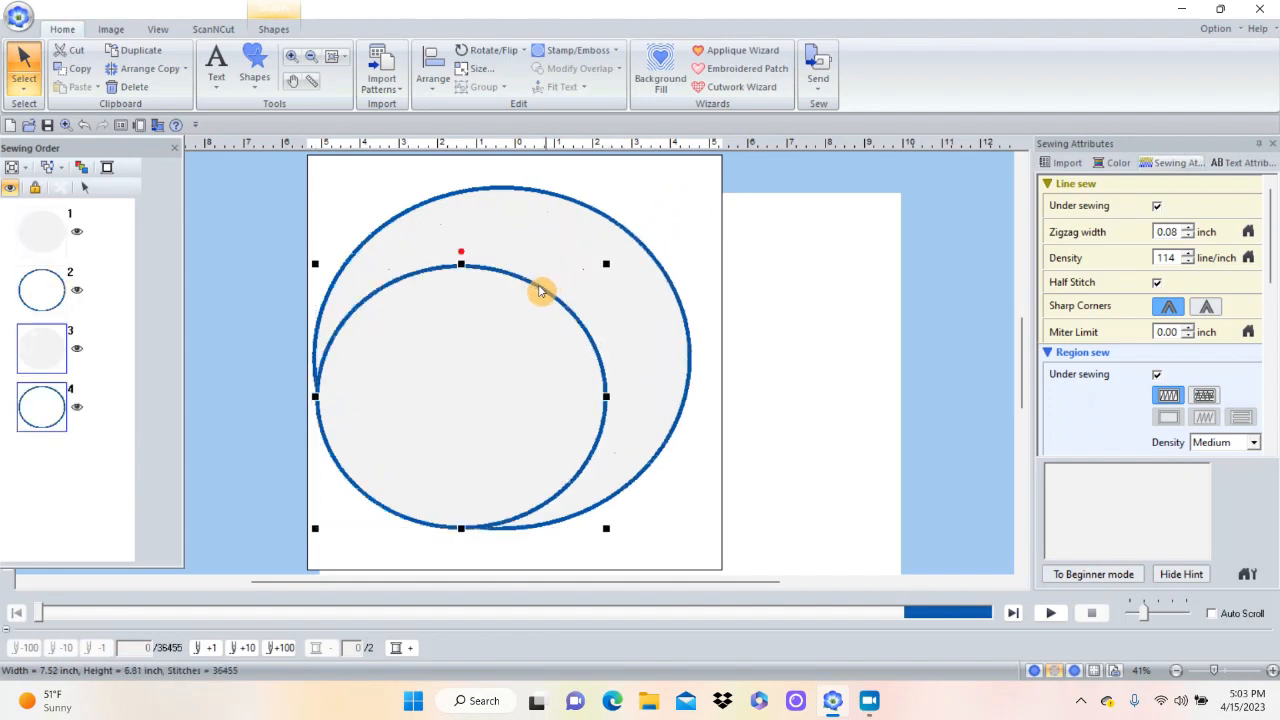
{"action": "left_click_drag", "start_coordinate": [540, 290], "coordinate": [617, 237]}
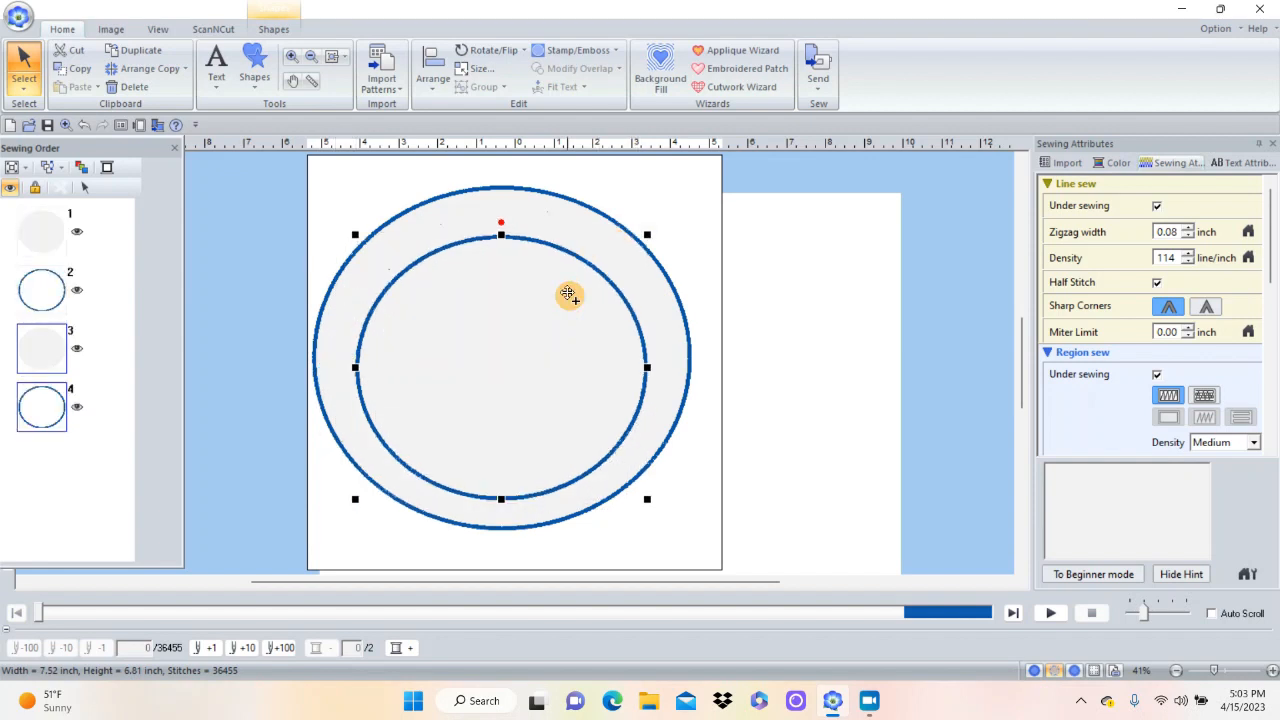
{"action": "mouse_move", "coordinate": [647, 234]}
{"action": "left_mouse_down"}
{"action": "mouse_move", "coordinate": [612, 278]}
{"action": "mouse_move", "coordinate": [663, 234]}
{"action": "left_mouse_up"}
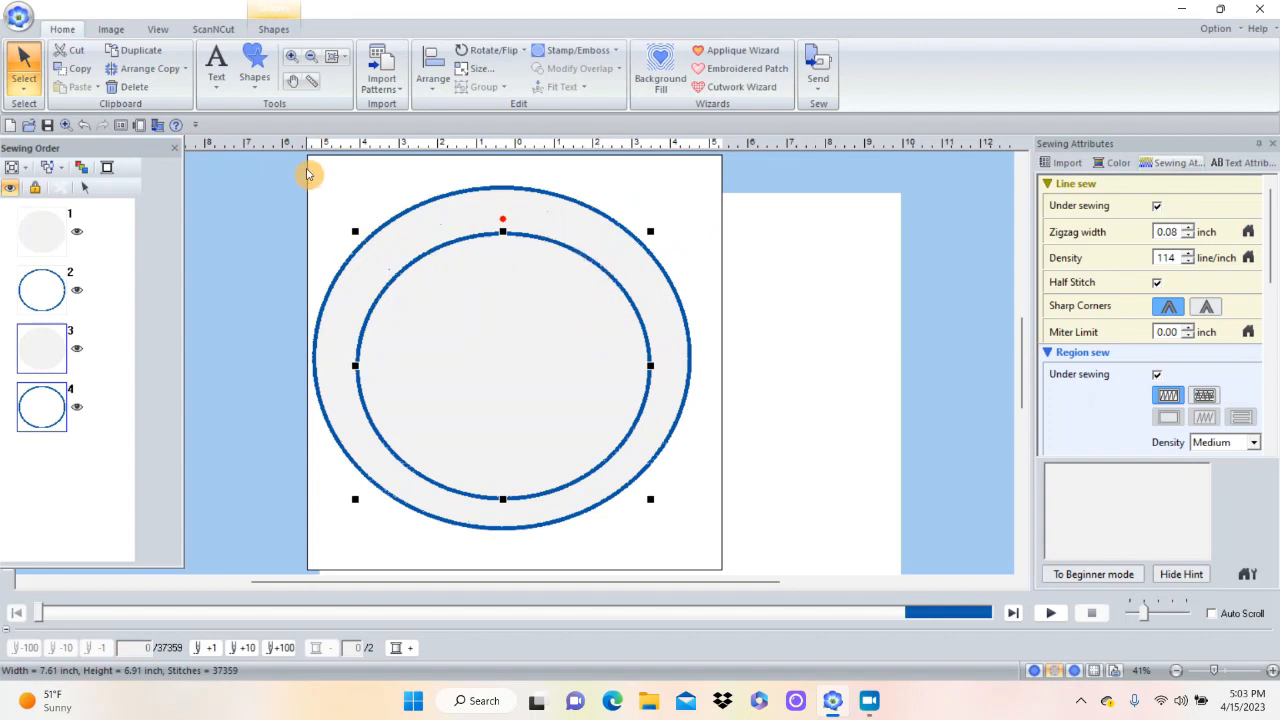
Narrow the inner ellipse to about 7.21 inches wide and shift it slightly up to follow the inside of the lettering band.
{"action": "left_click", "coordinate": [293, 60]}
{"action": "left_click_drag", "start_coordinate": [320, 175], "coordinate": [715, 404]}
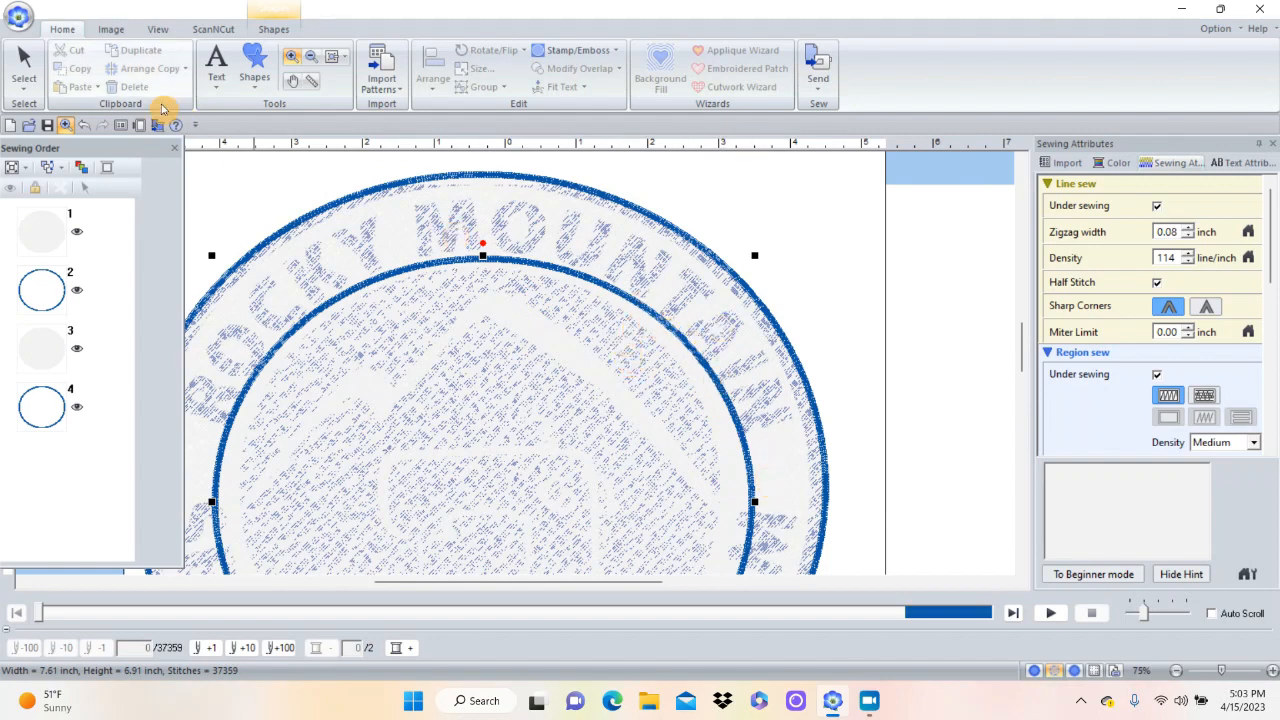
{"action": "left_click", "coordinate": [25, 65]}
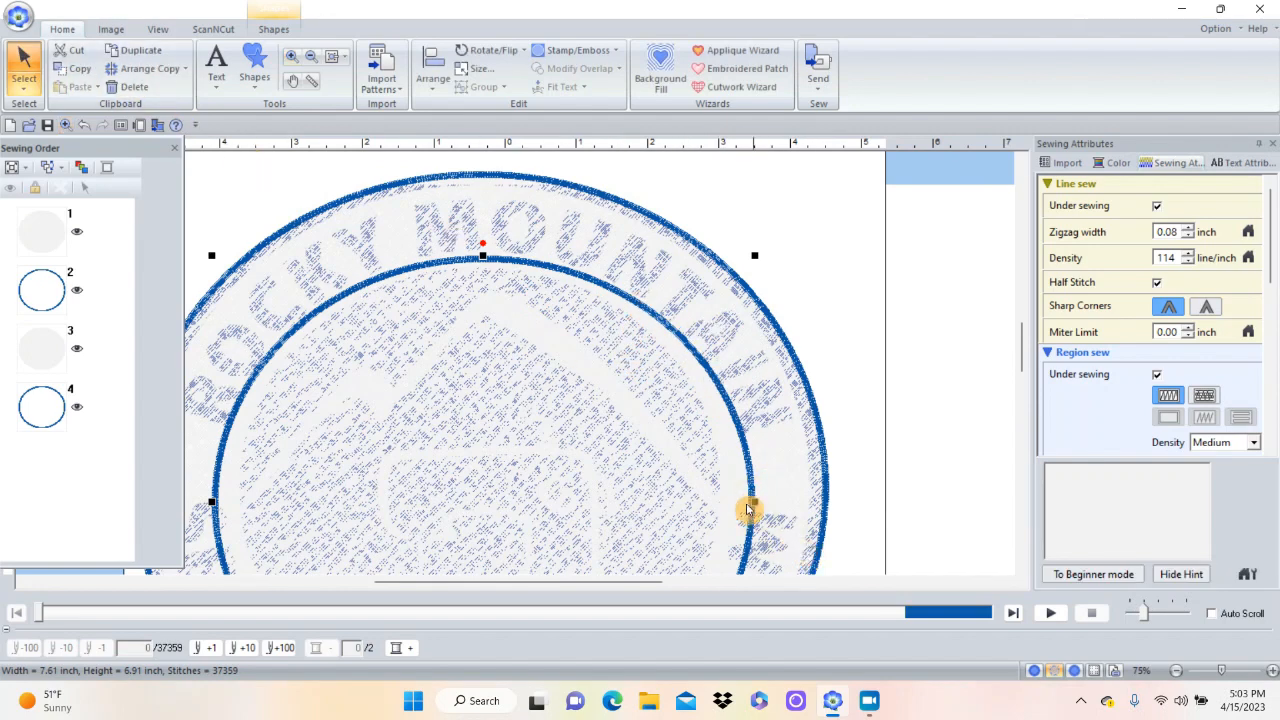
{"action": "left_click_drag", "start_coordinate": [755, 501], "coordinate": [728, 501]}
{"action": "left_click_drag", "start_coordinate": [557, 520], "coordinate": [588, 500]}
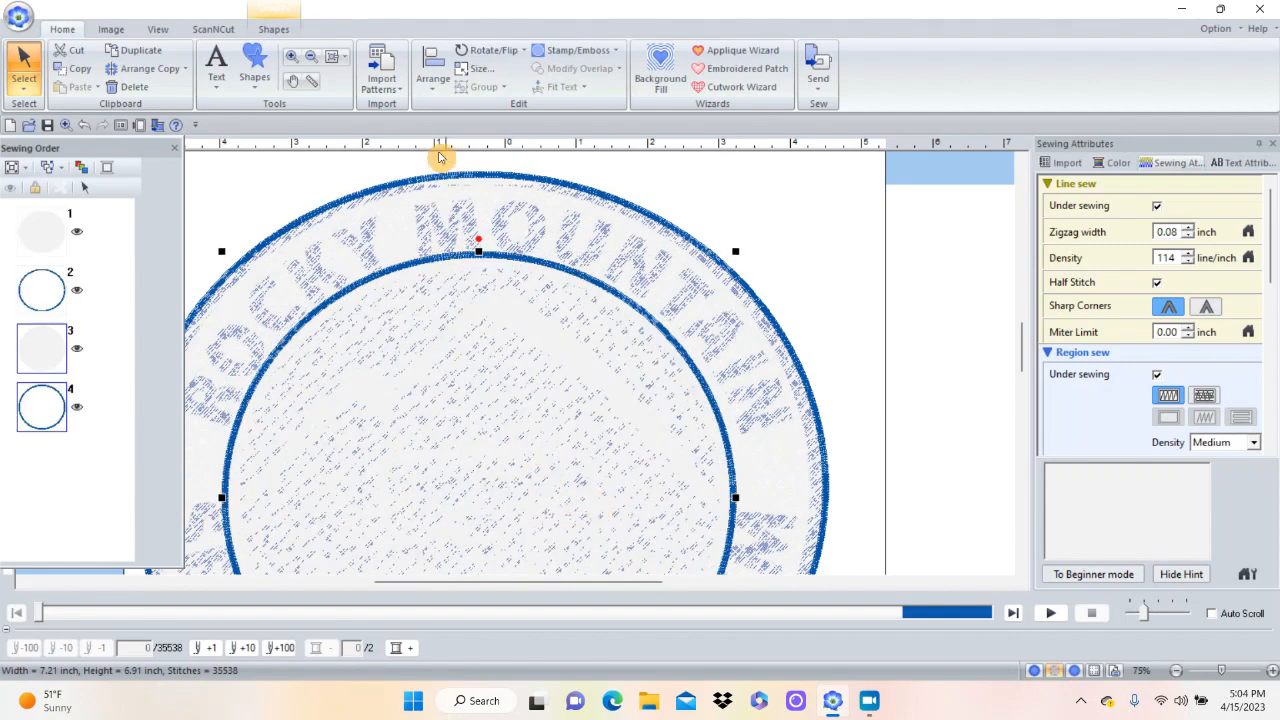
{"action": "left_click", "coordinate": [338, 63]}
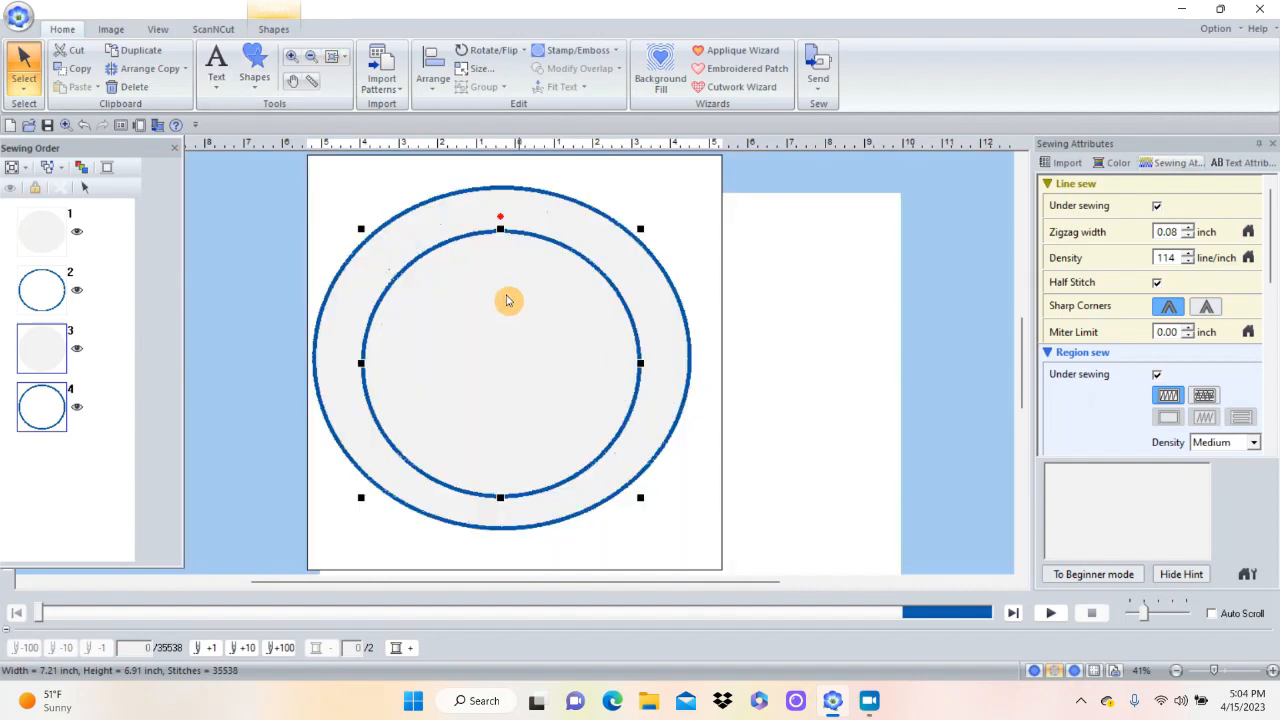
Select both ellipses together and move them to the center of the page.
{"action": "left_click", "coordinate": [326, 238]}
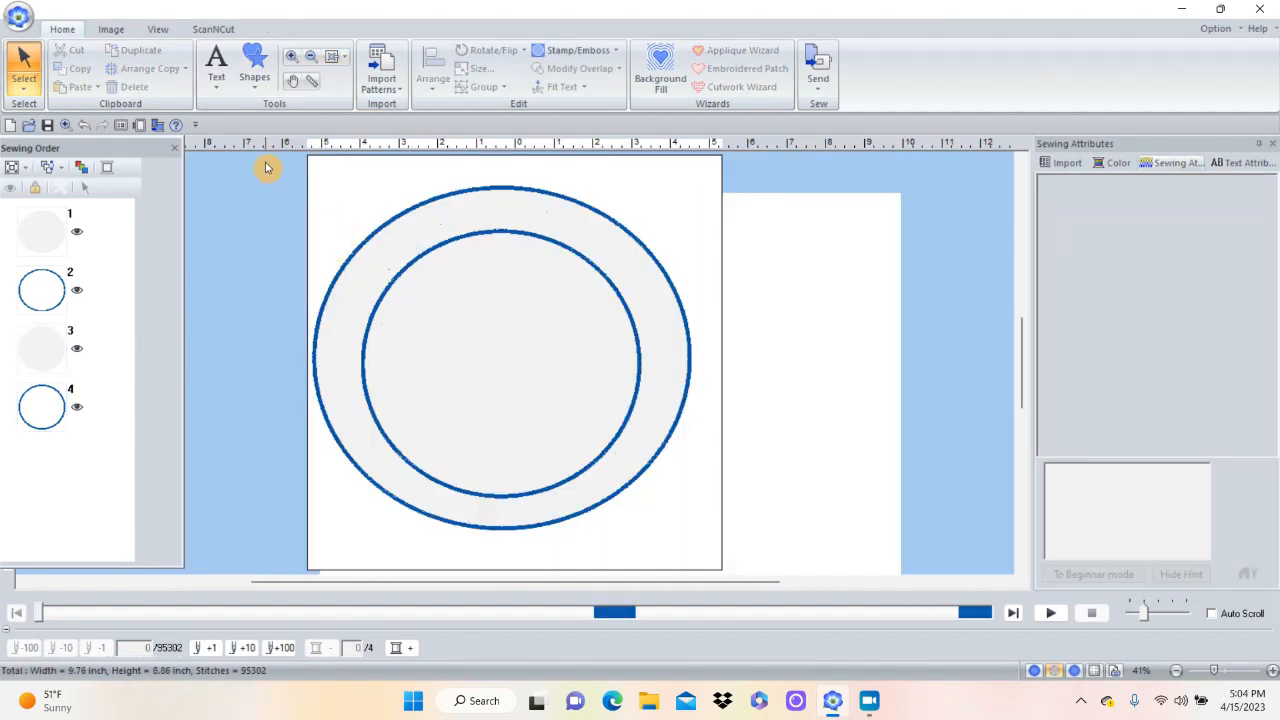
{"action": "left_click_drag", "start_coordinate": [263, 161], "coordinate": [777, 546]}
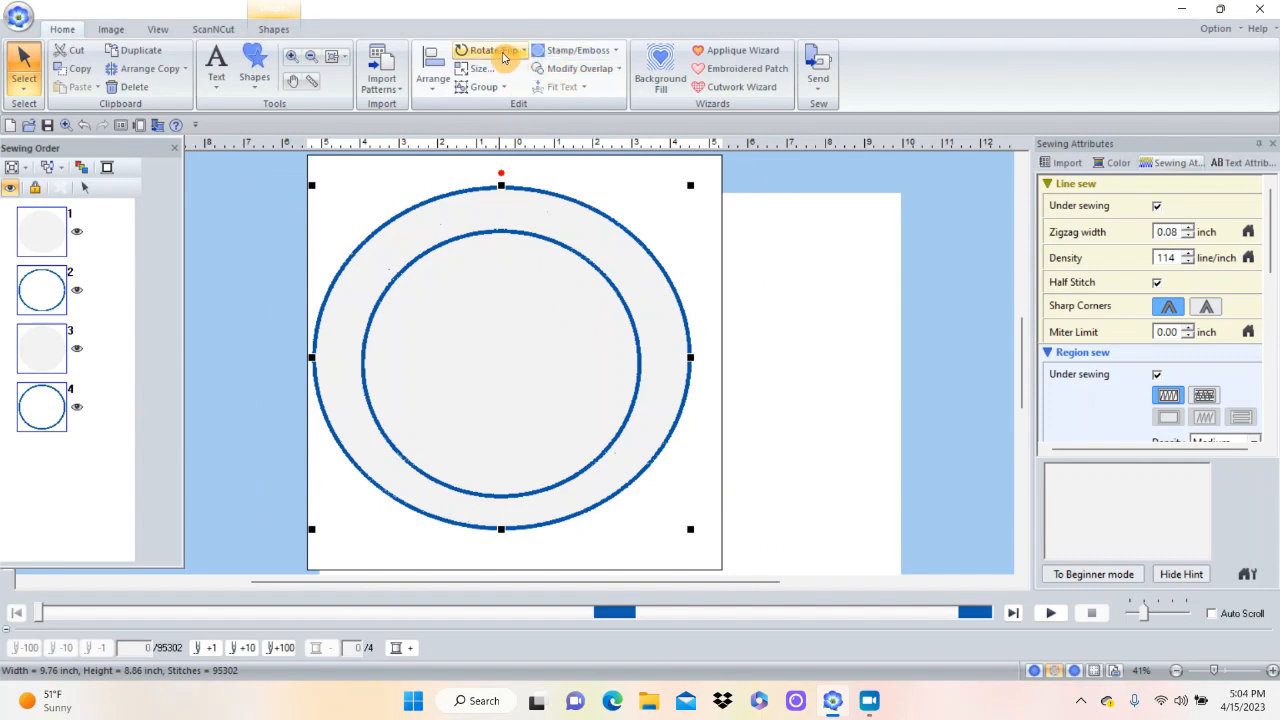
{"action": "left_click", "coordinate": [435, 95]}
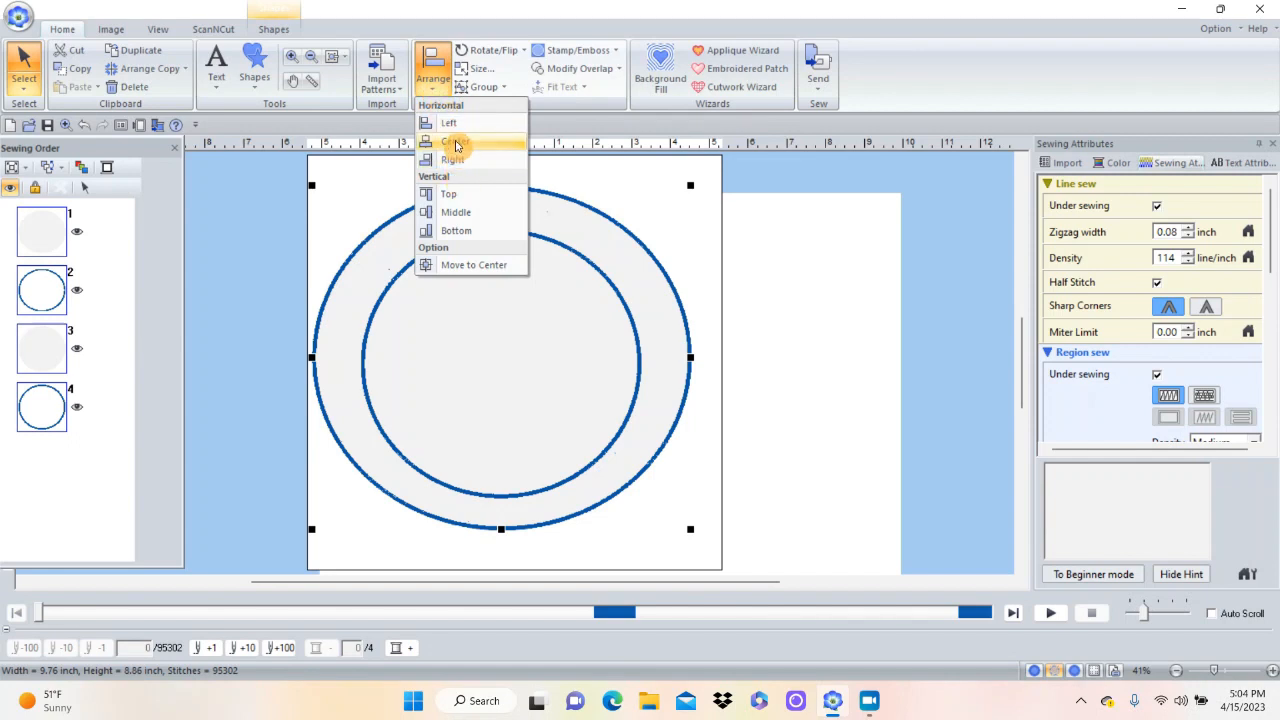
{"action": "left_click", "coordinate": [457, 265]}
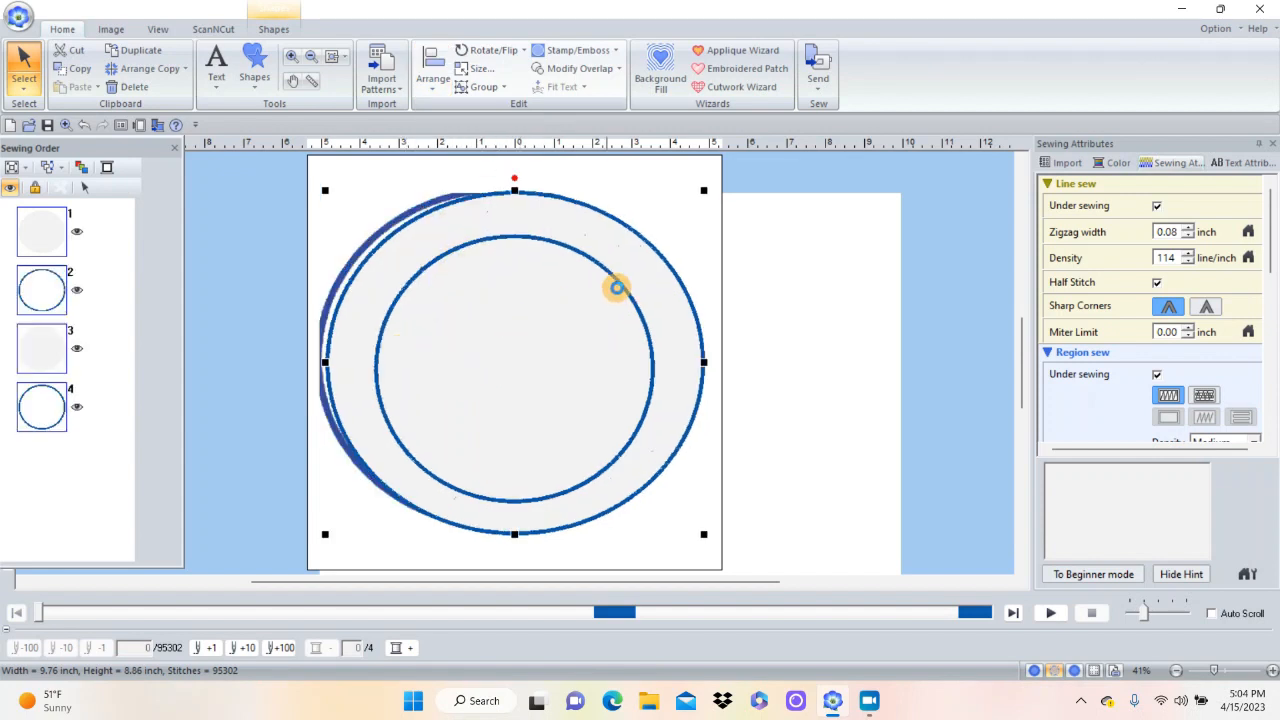
{"action": "left_click", "coordinate": [711, 237]}
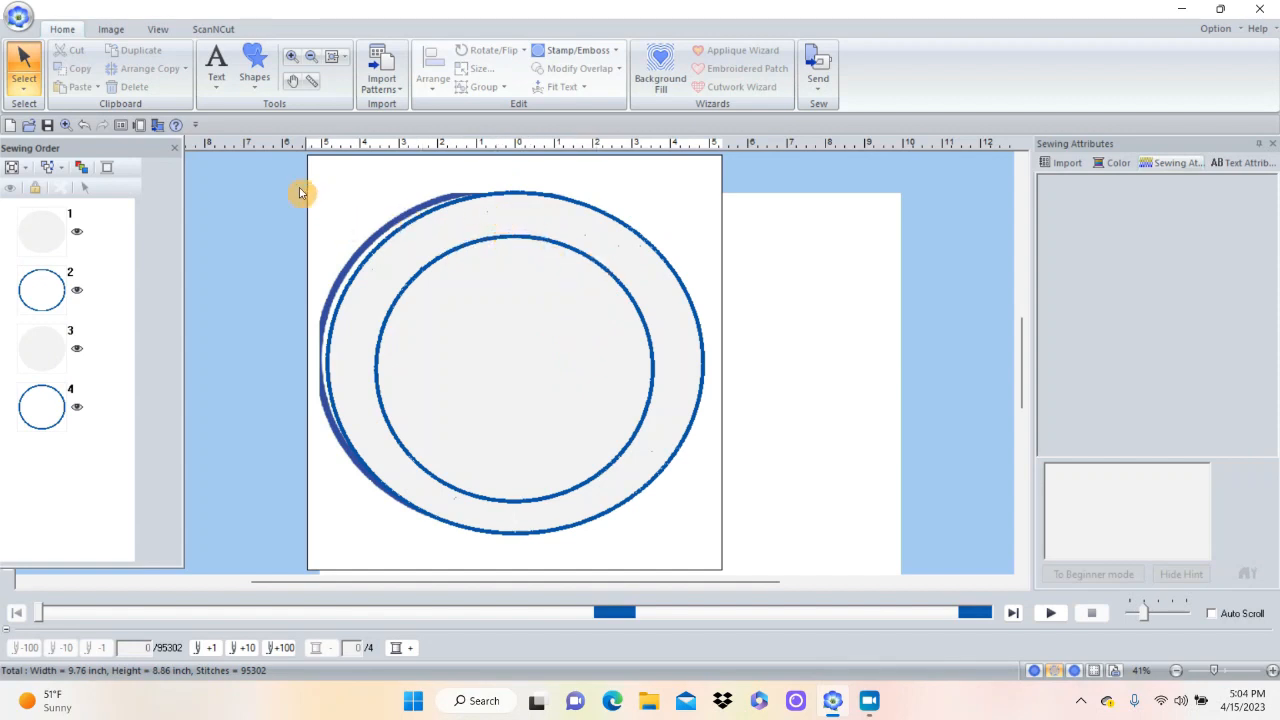
Select both ellipses together and shift them slightly sideways so they sit back over the logo's outer ring.
{"action": "left_click_drag", "start_coordinate": [284, 175], "coordinate": [742, 548]}
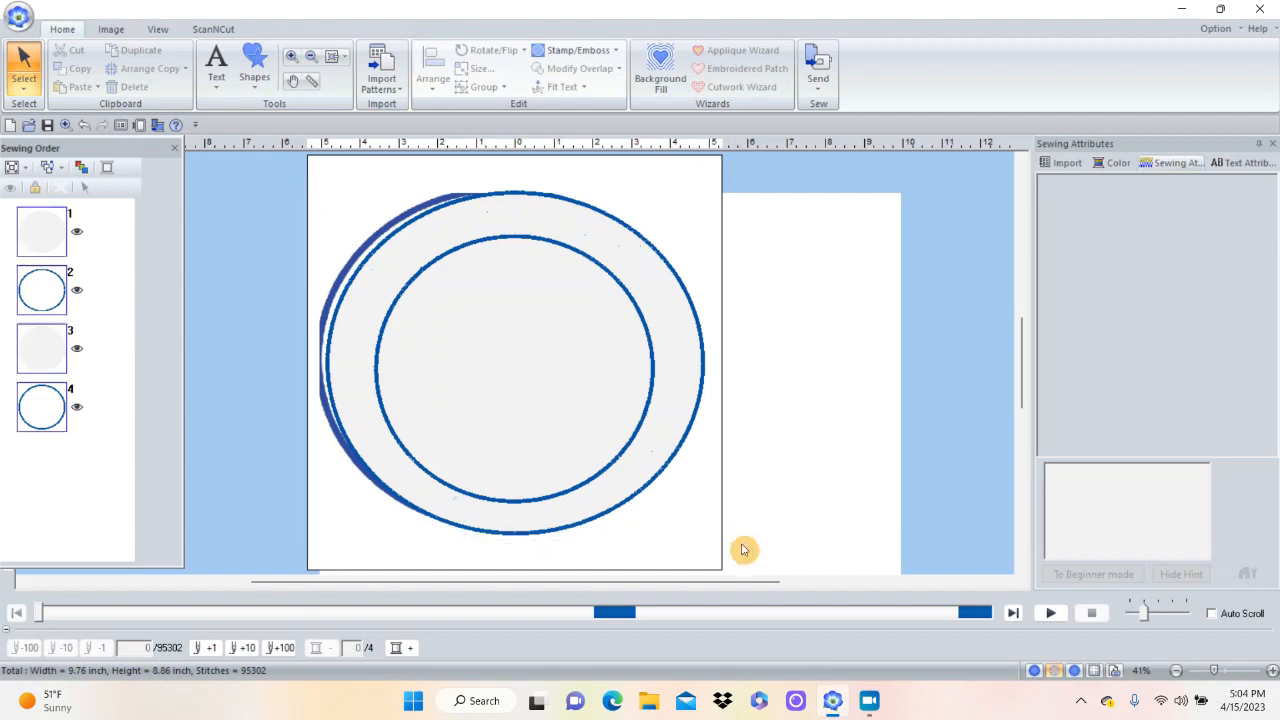
{"action": "left_click", "coordinate": [685, 393]}
{"action": "left_click_drag", "start_coordinate": [688, 397], "coordinate": [686, 394]}
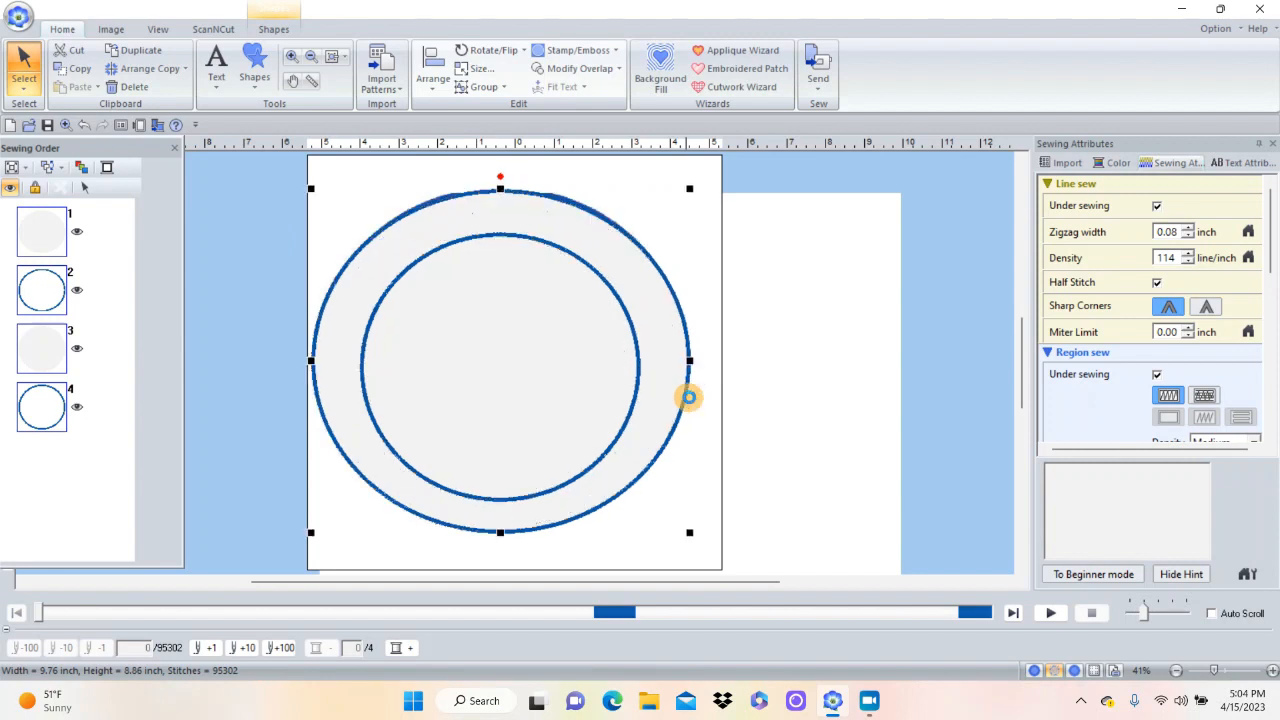
{"action": "left_click", "coordinate": [775, 336]}
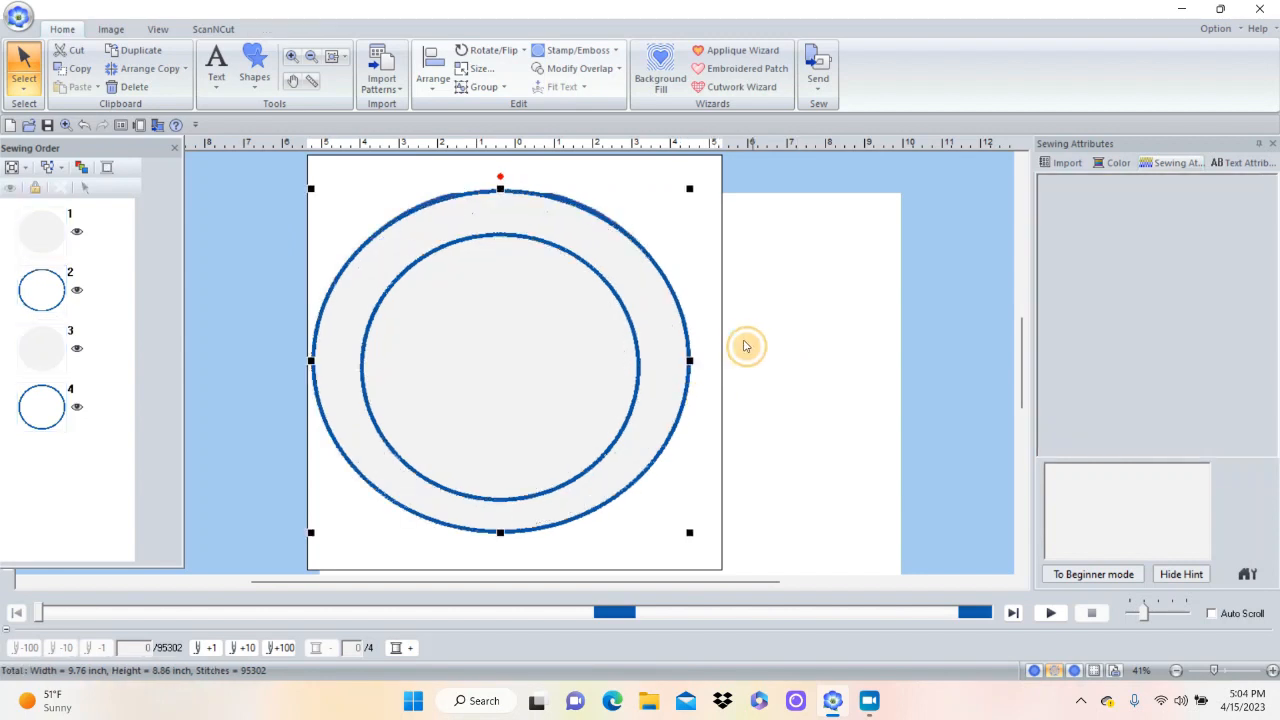
Narrow the outer ellipse from both sides to about 9.46 inches wide so it follows the logo's ring.
{"action": "left_click", "coordinate": [686, 339]}
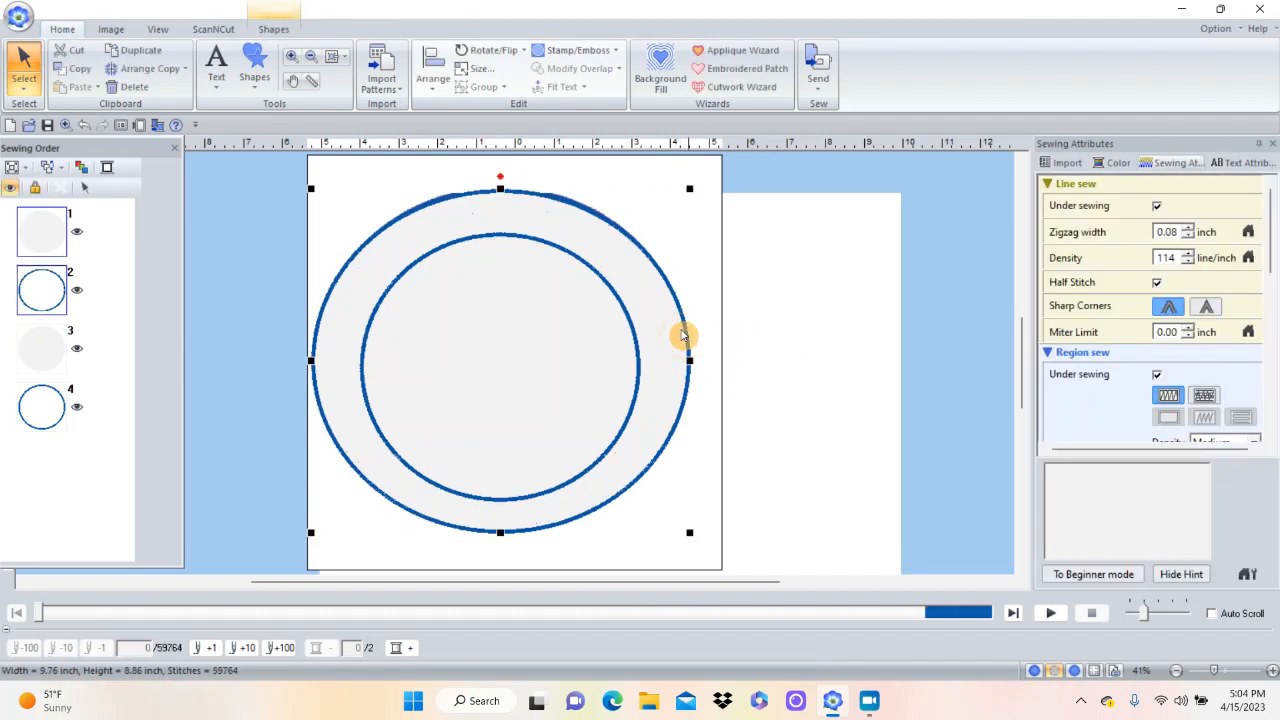
{"action": "left_click_drag", "start_coordinate": [690, 359], "coordinate": [686, 362]}
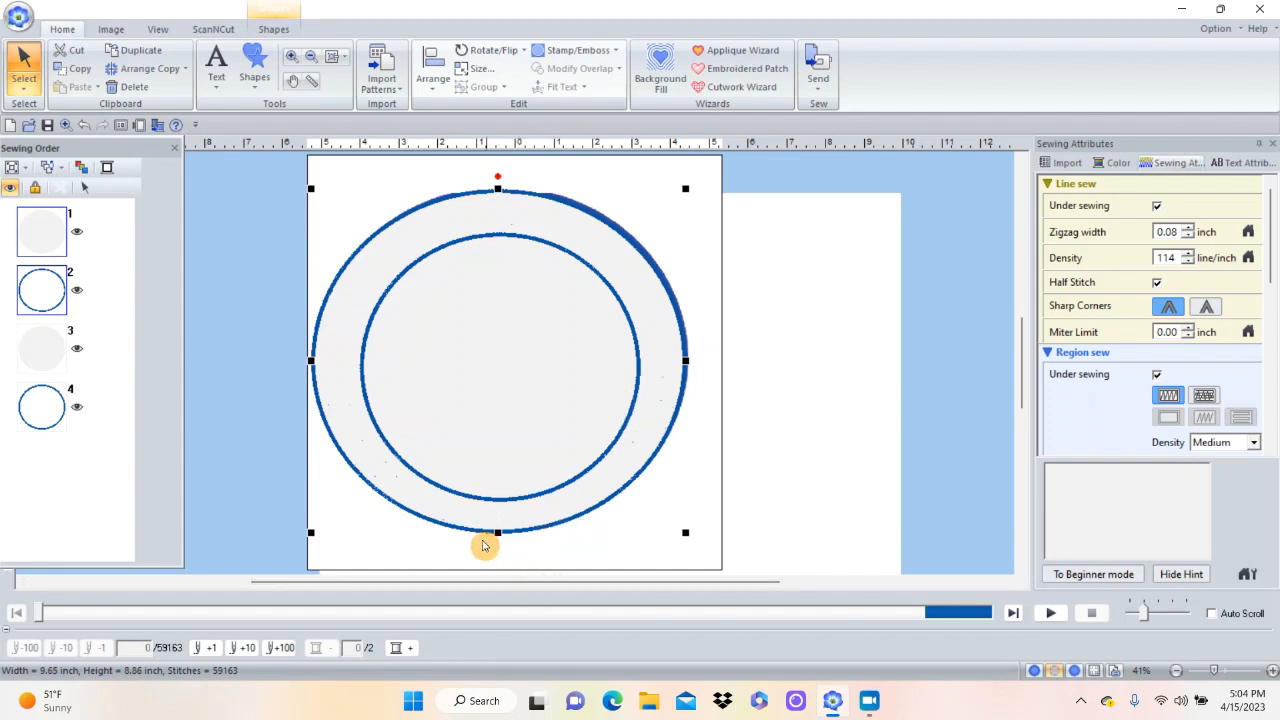
{"action": "left_click_drag", "start_coordinate": [311, 359], "coordinate": [331, 374]}
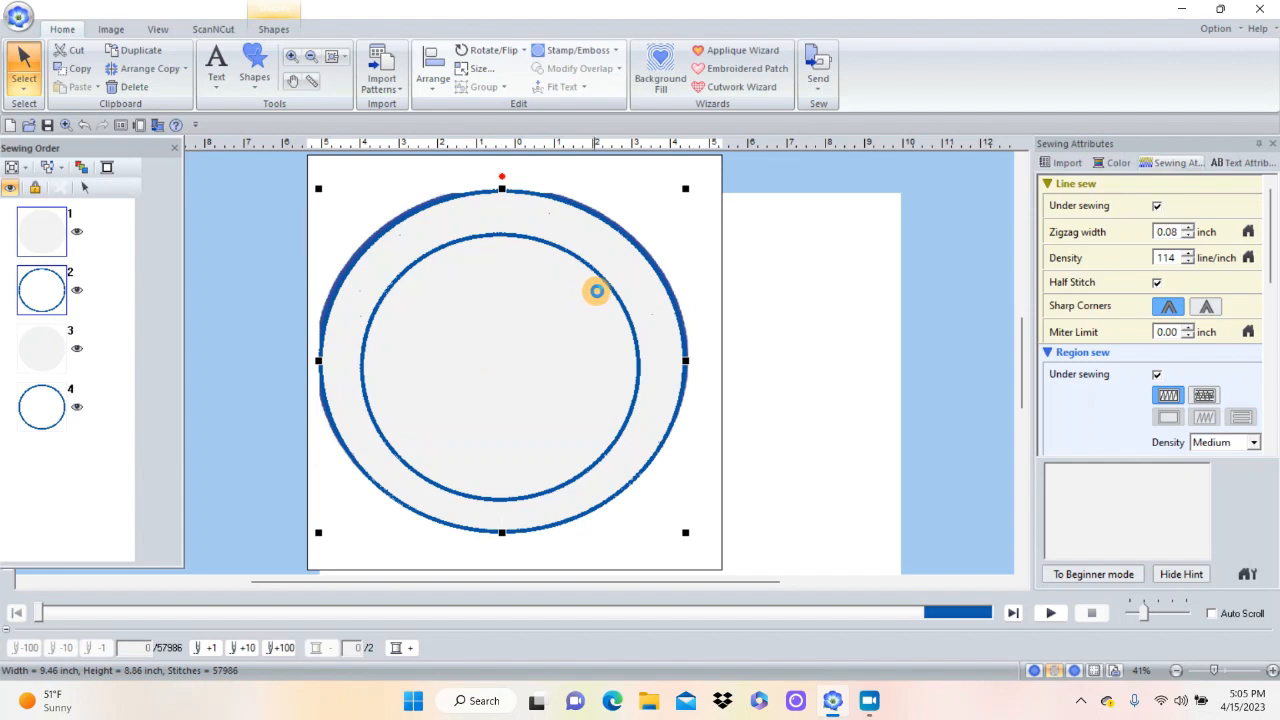
{"action": "left_click", "coordinate": [674, 311]}
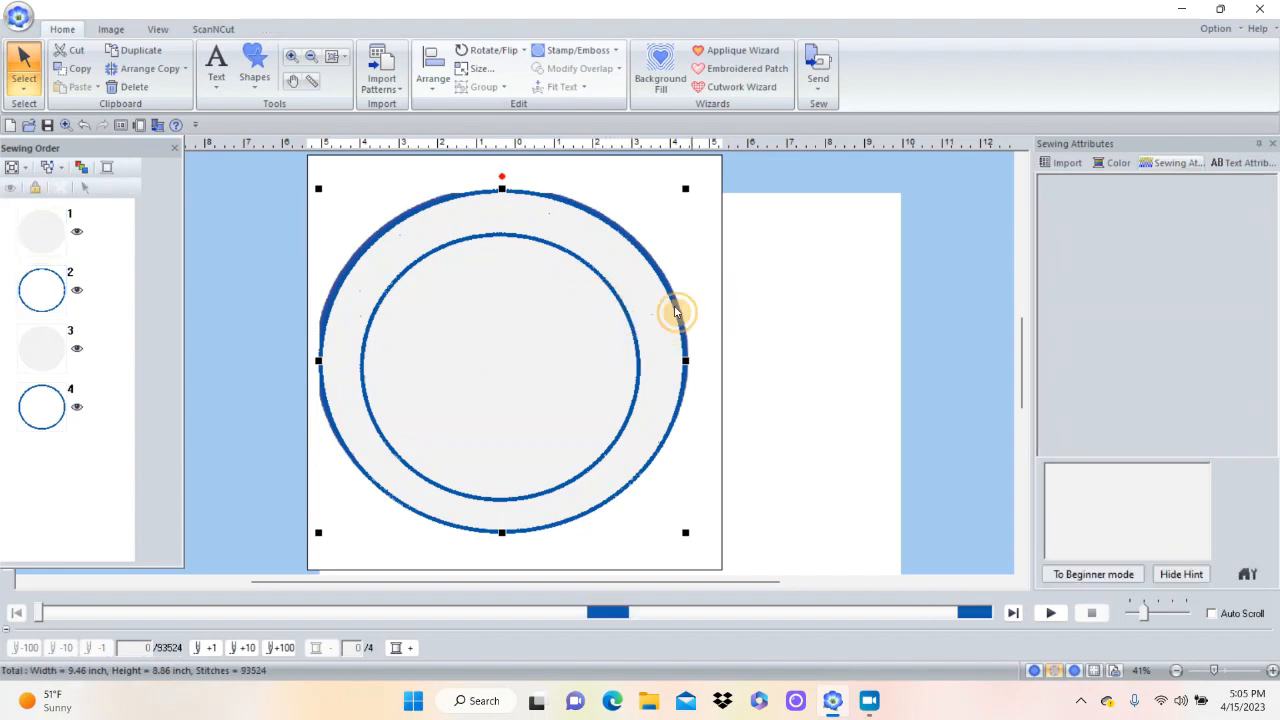
Nudge the inner ellipse slightly up and to the right within the outer ellipse.
{"action": "left_click", "coordinate": [632, 329]}
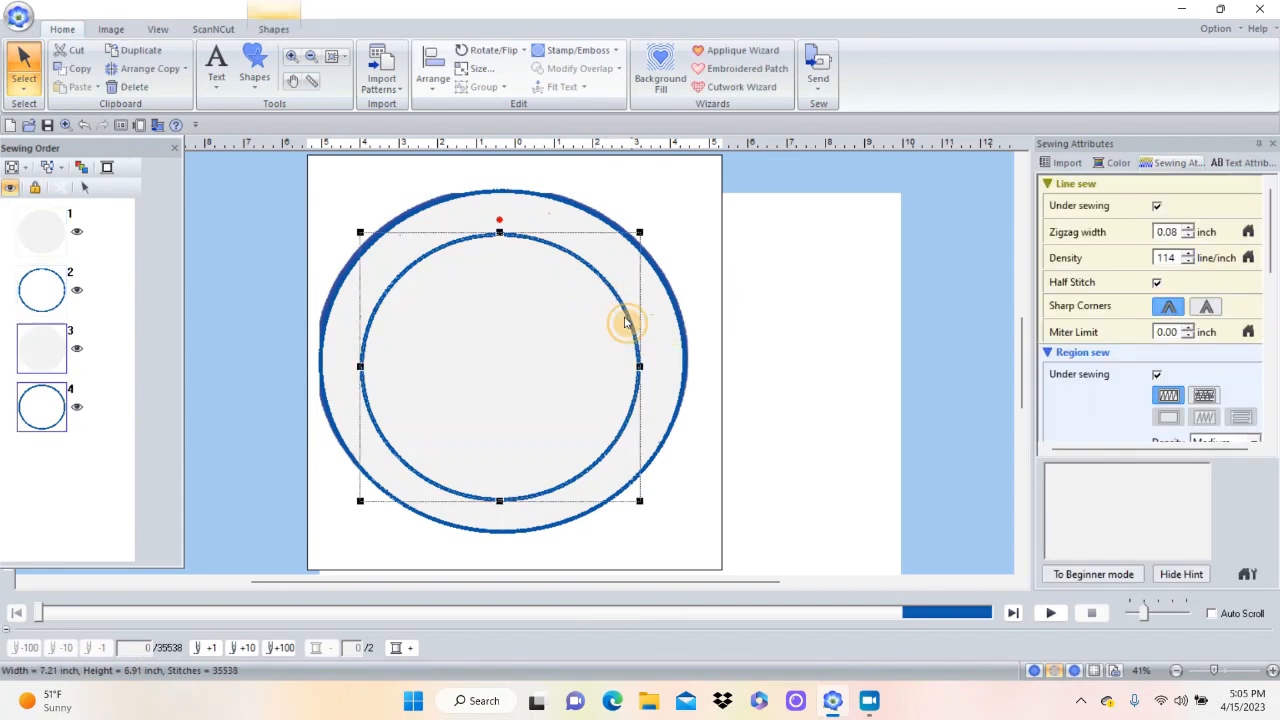
{"action": "left_click_drag", "start_coordinate": [626, 322], "coordinate": [633, 319]}
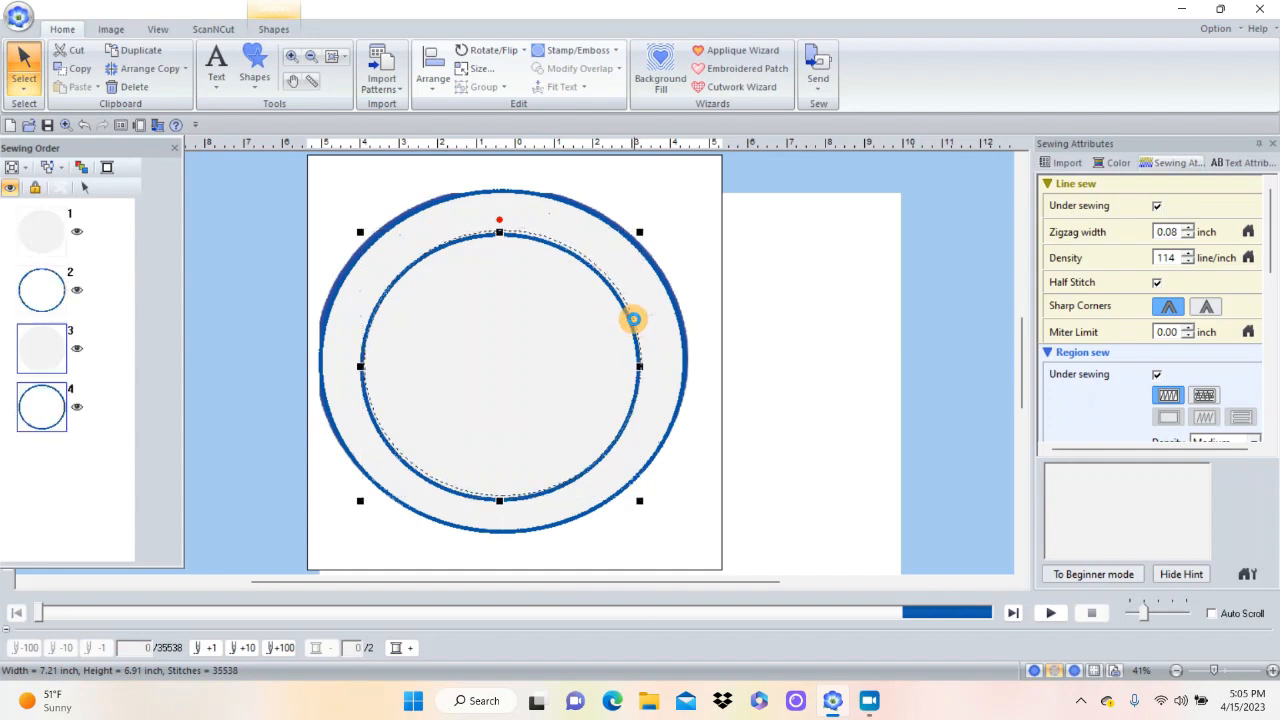
{"action": "left_click", "coordinate": [722, 345]}
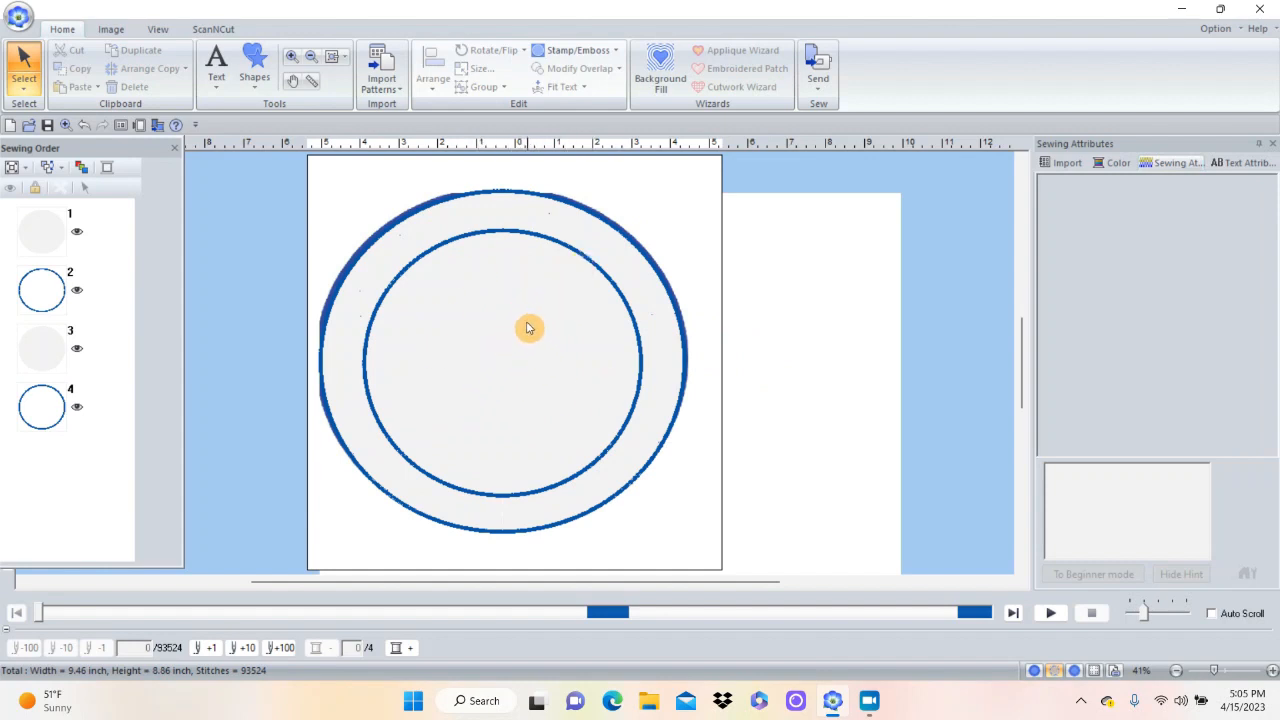
Change the inner ellipse's fill color from the Brother Embroidery chart to the same blue as its outline.
{"action": "scroll", "coordinate": [514, 362], "scroll_direction": "up", "scroll_amount": 2}
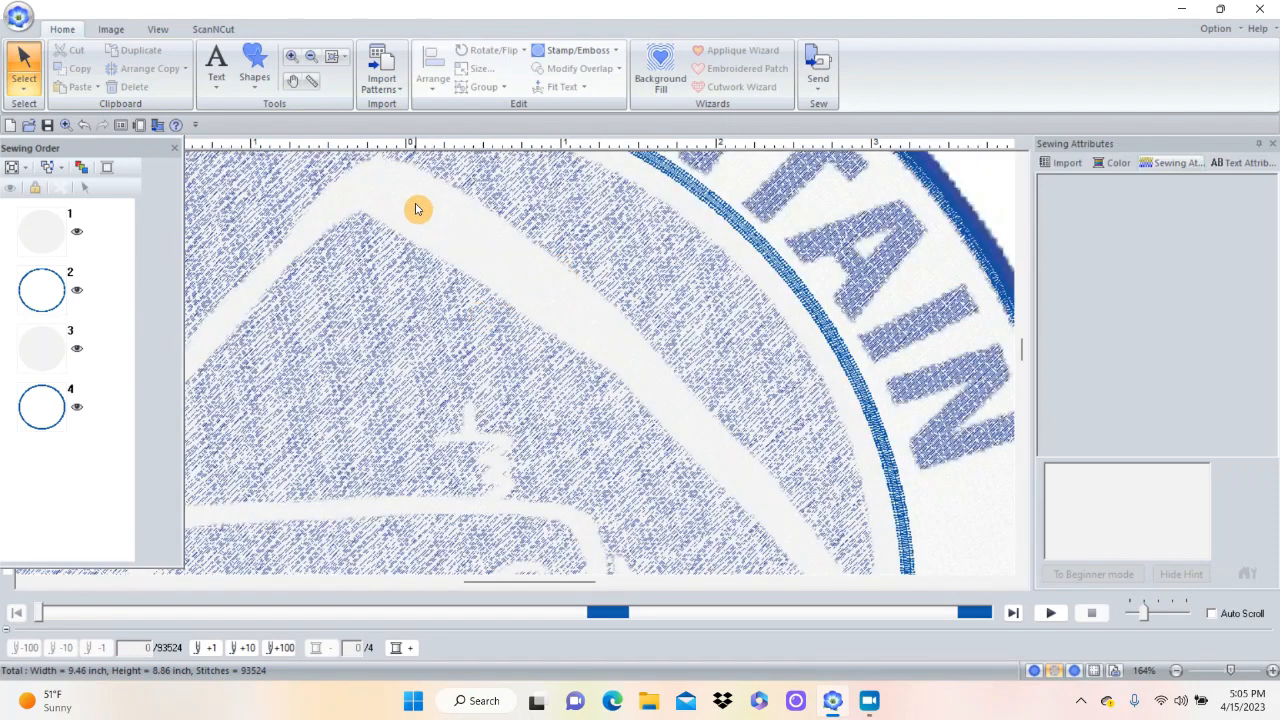
{"action": "left_click", "coordinate": [331, 58]}
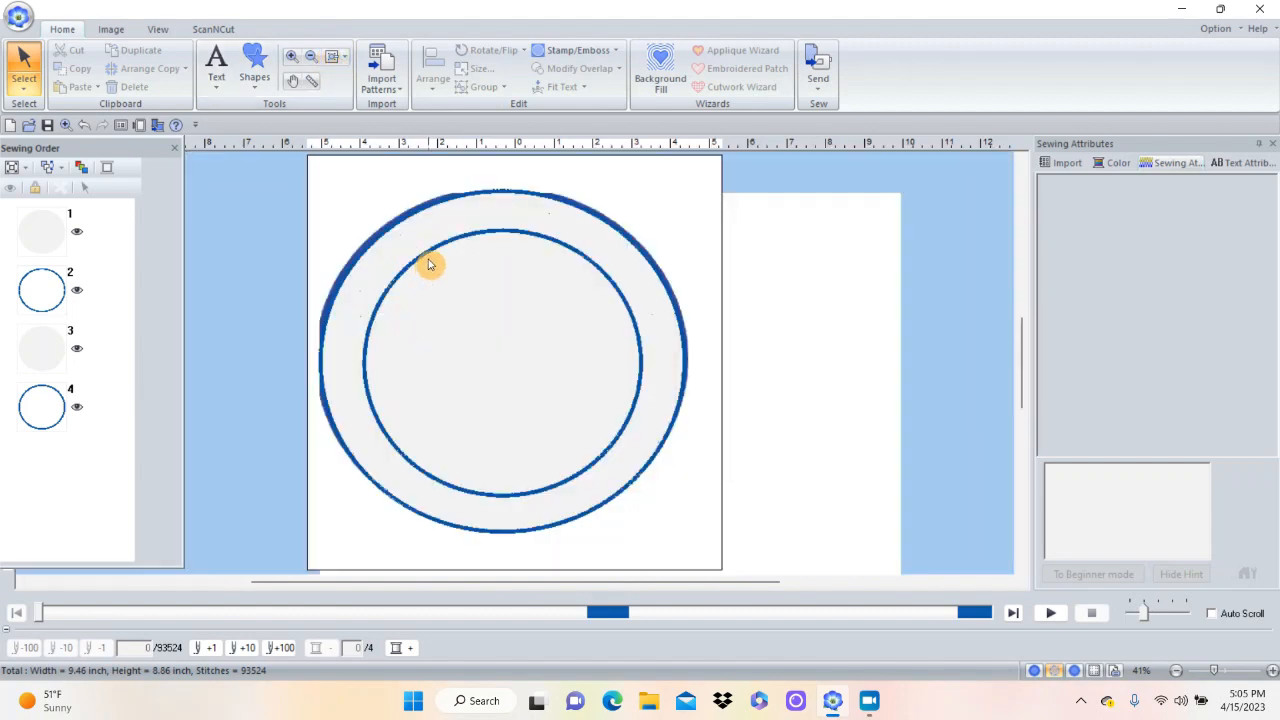
{"action": "left_click", "coordinate": [622, 307]}
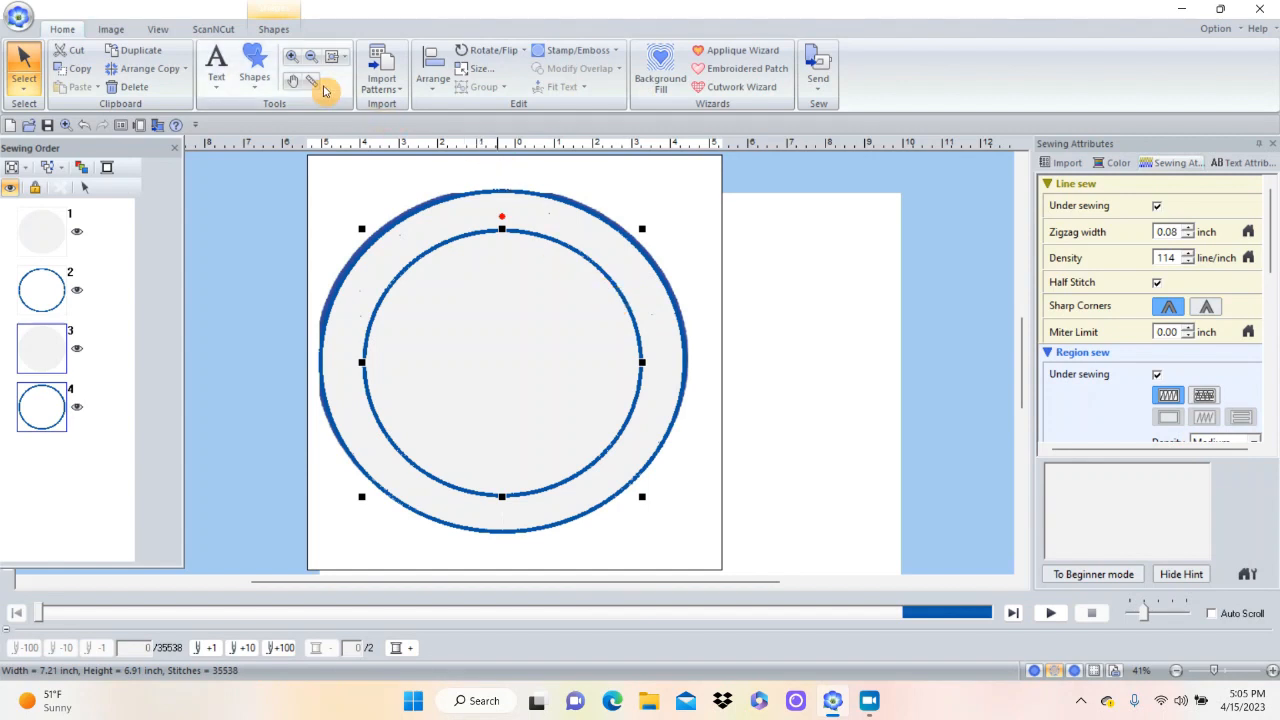
{"action": "left_click", "coordinate": [273, 28]}
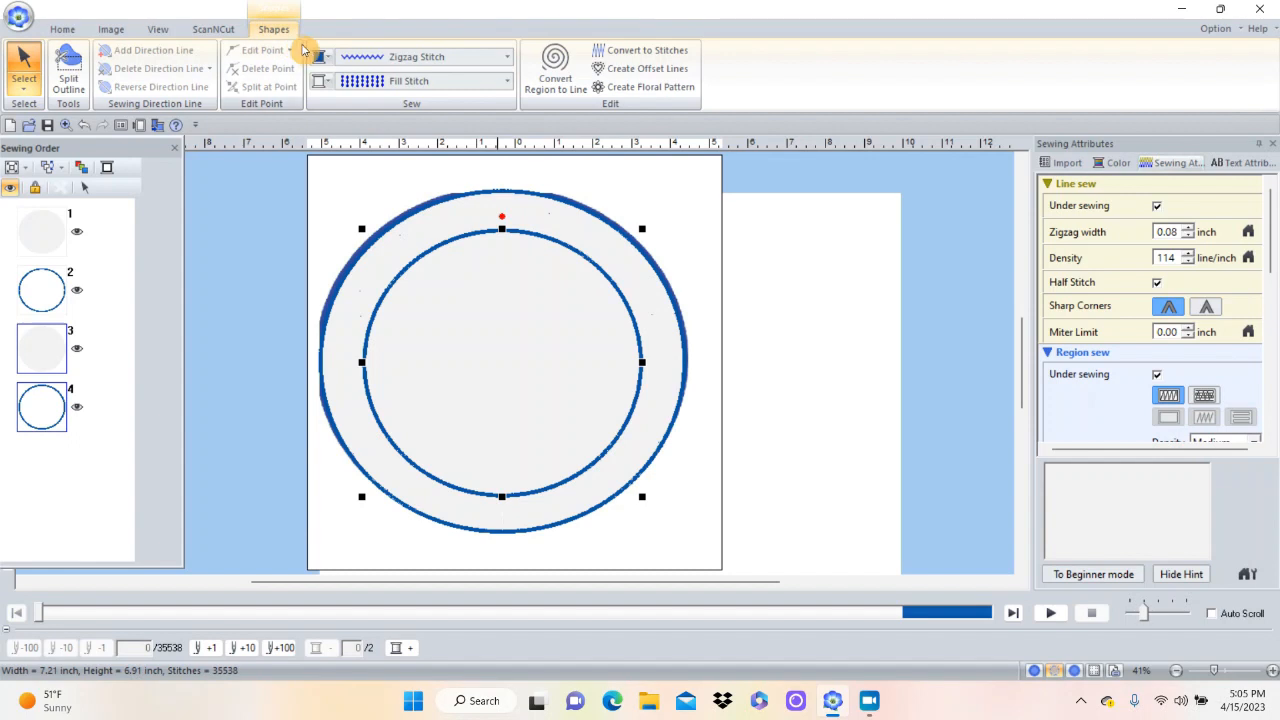
{"action": "left_click", "coordinate": [320, 82]}
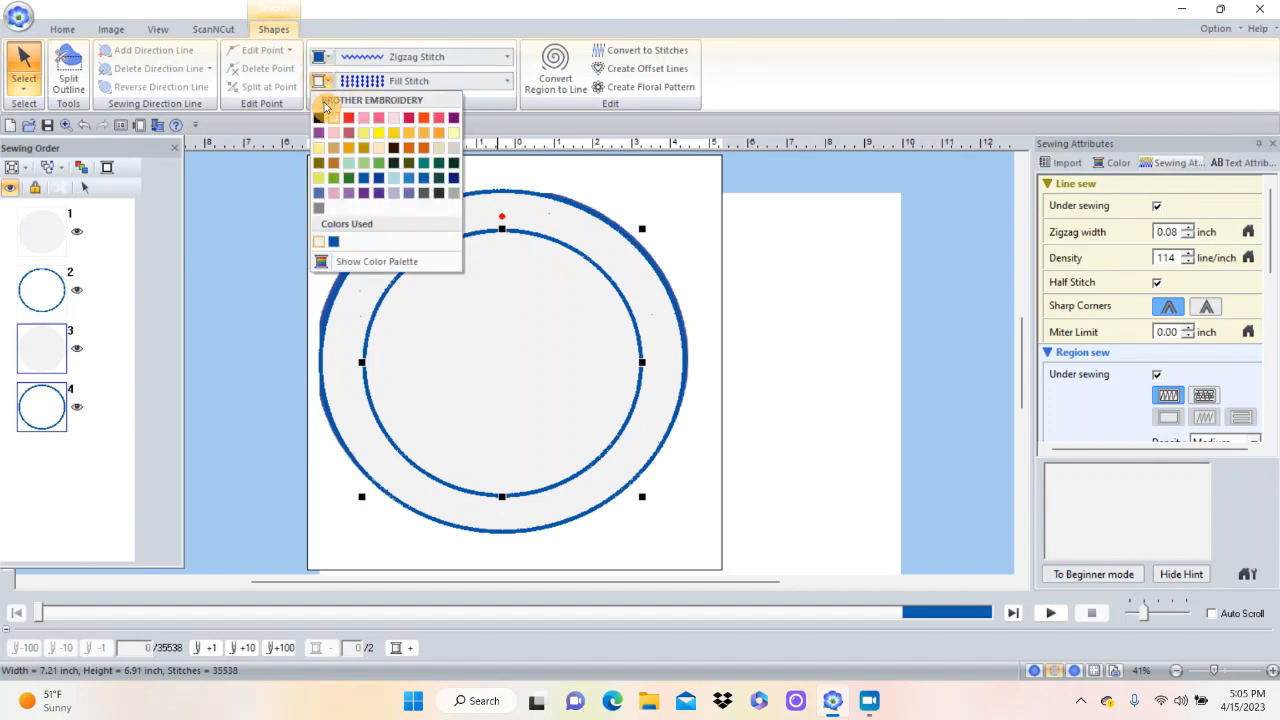
{"action": "left_click", "coordinate": [363, 180]}
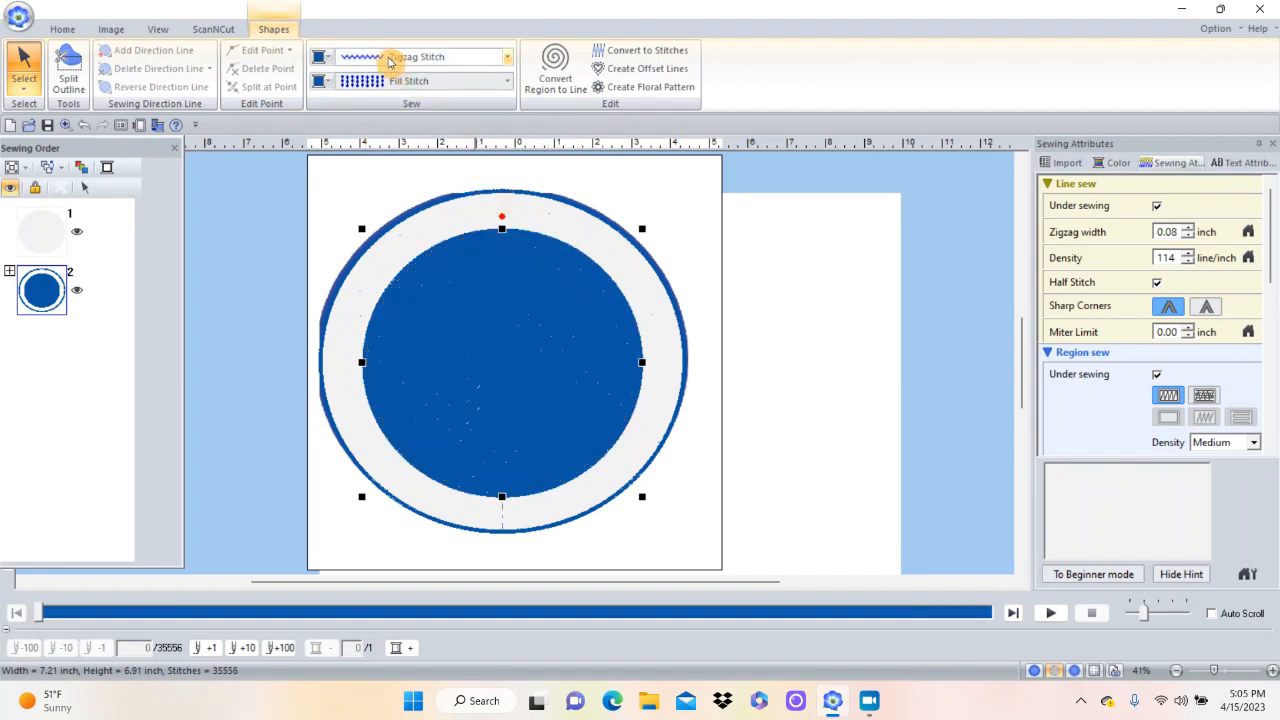
Set the inner ellipse's outline to Not Sewn (Line) and deselect the shape.
{"action": "left_click", "coordinate": [507, 56]}
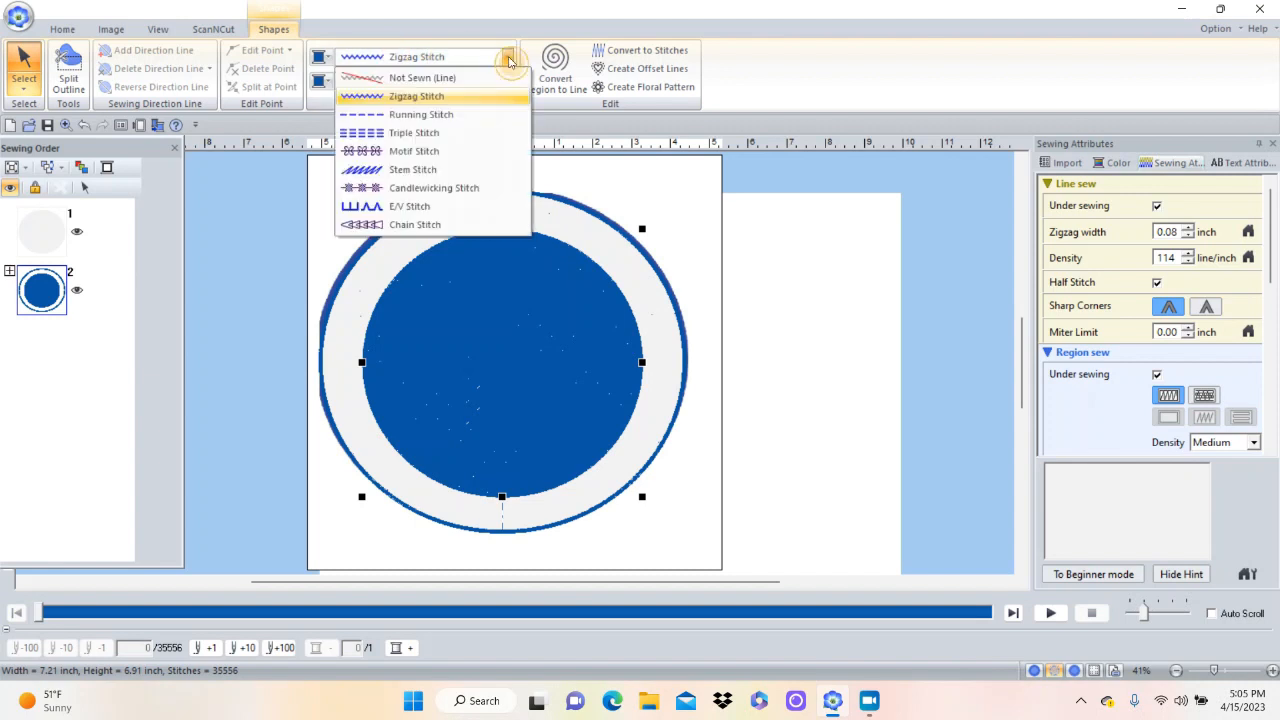
{"action": "left_click", "coordinate": [451, 78]}
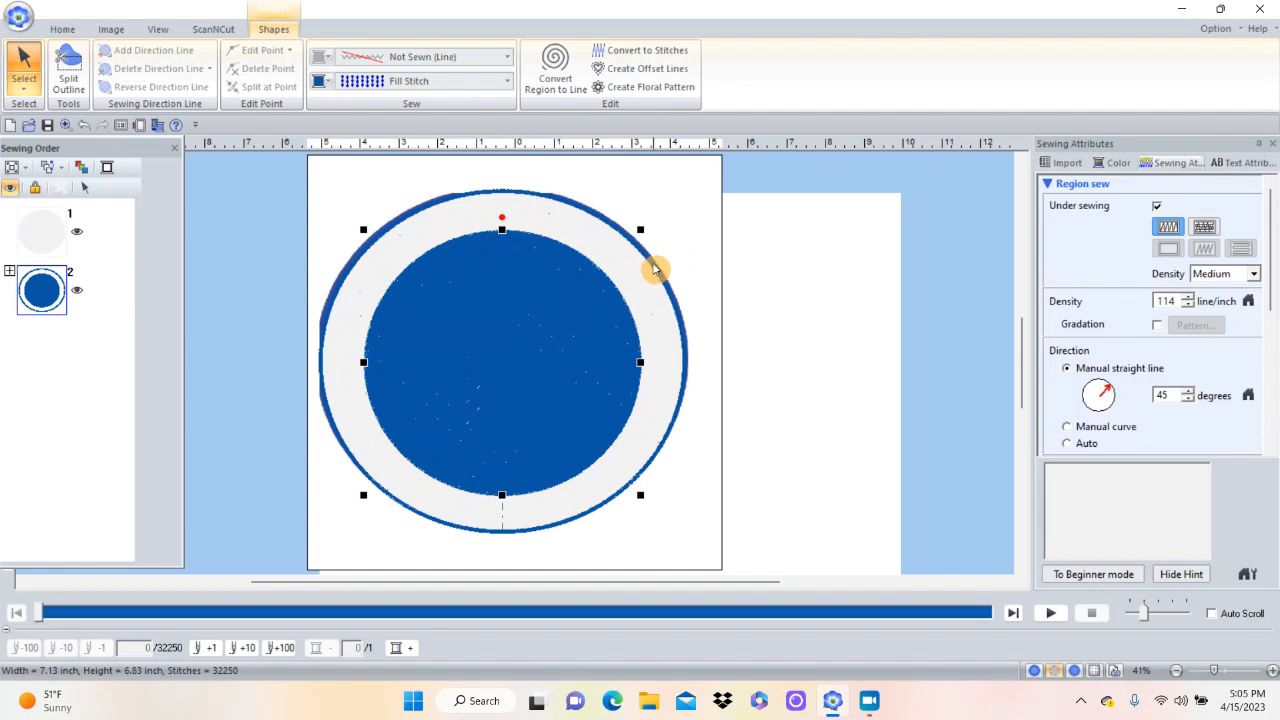
{"action": "left_click", "coordinate": [655, 234]}
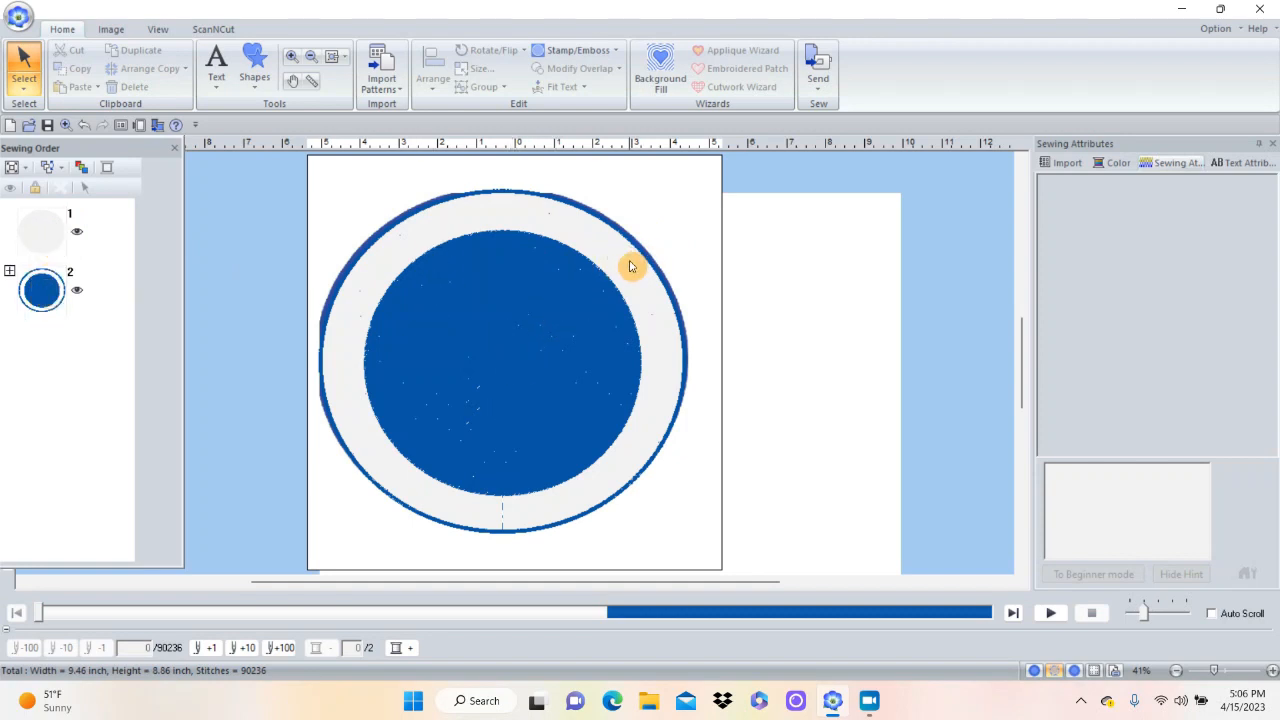
Select the inner and outer ellipses together and remove the overlap between them.
{"action": "left_click", "coordinate": [571, 300]}
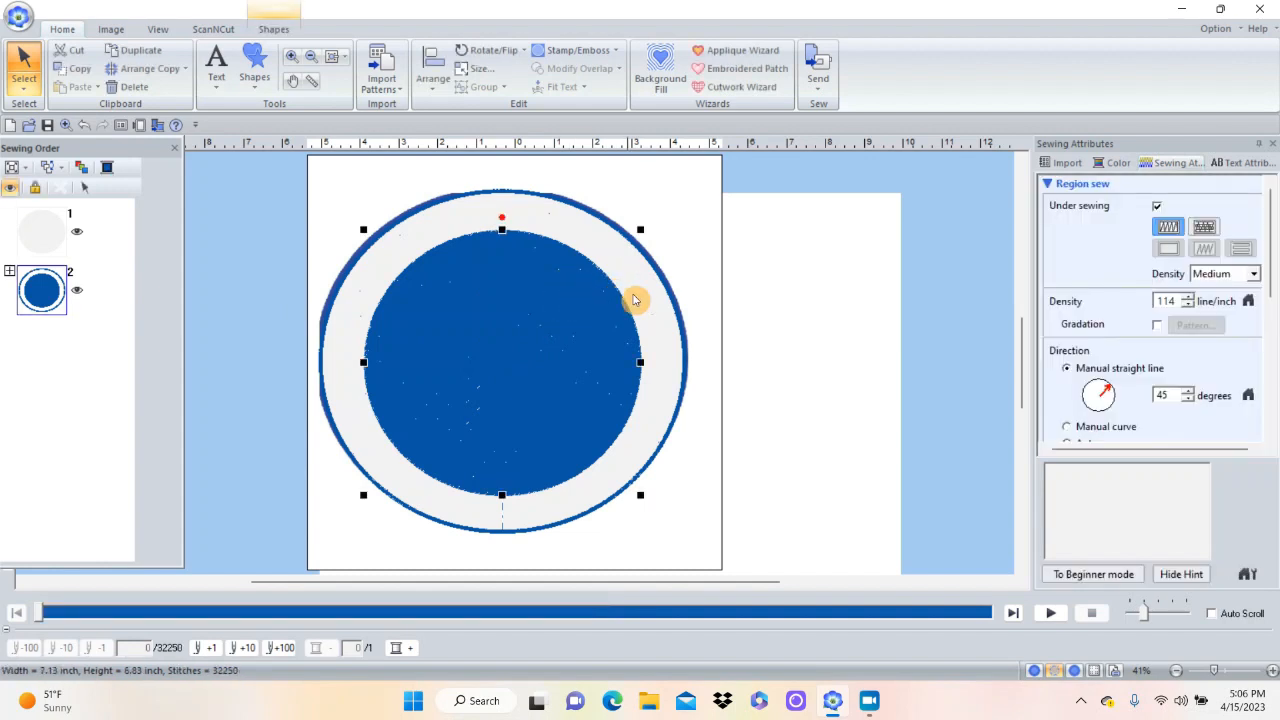
{"action": "left_click", "coordinate": [667, 300]}
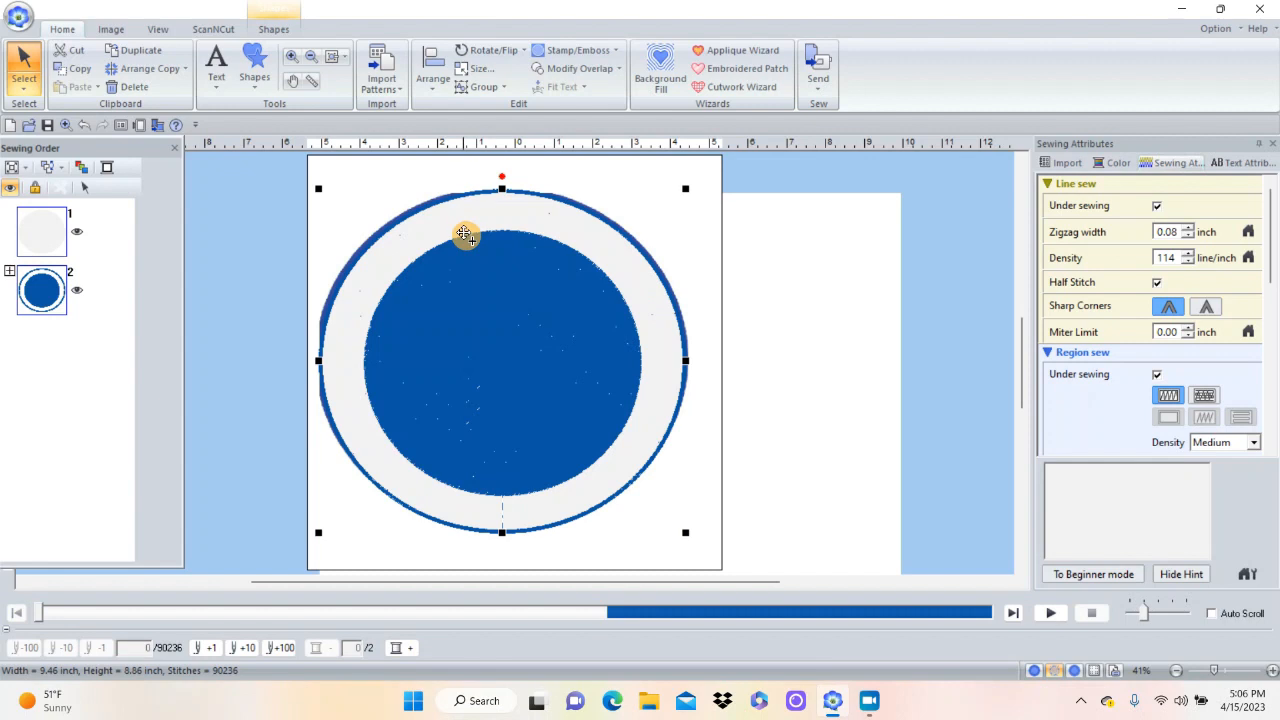
{"action": "left_click", "coordinate": [563, 70]}
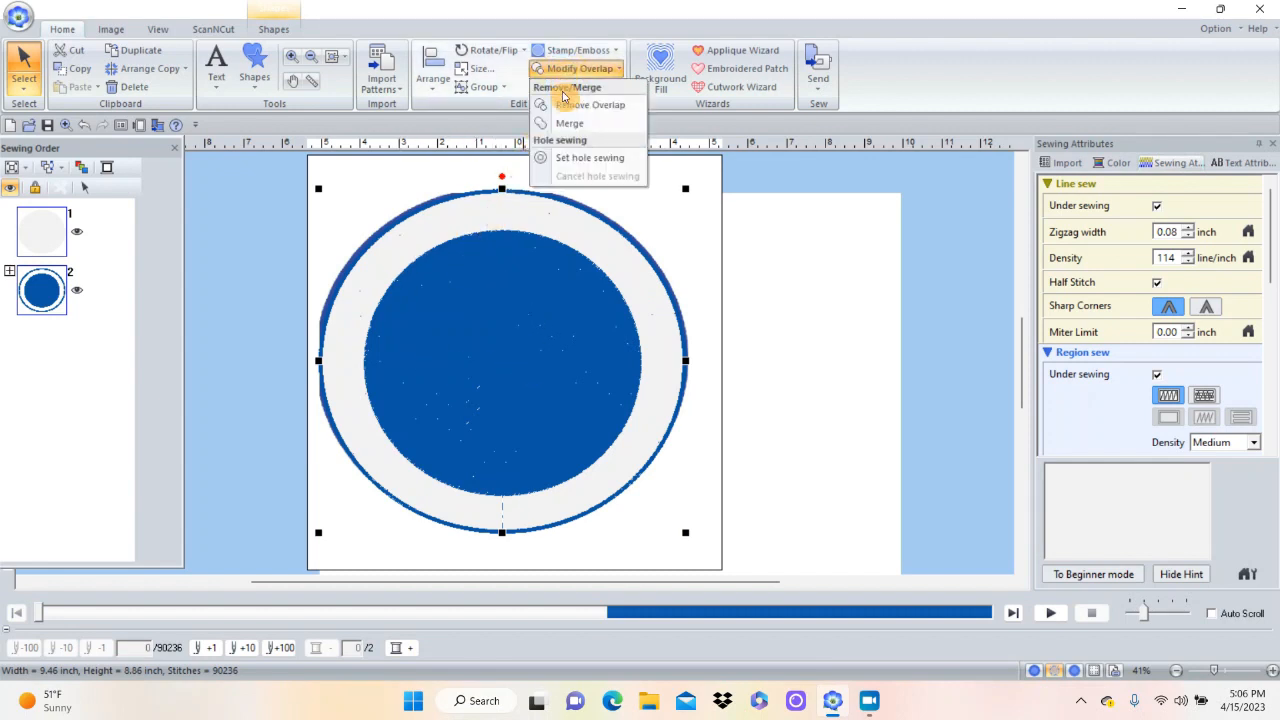
{"action": "left_click", "coordinate": [566, 105]}
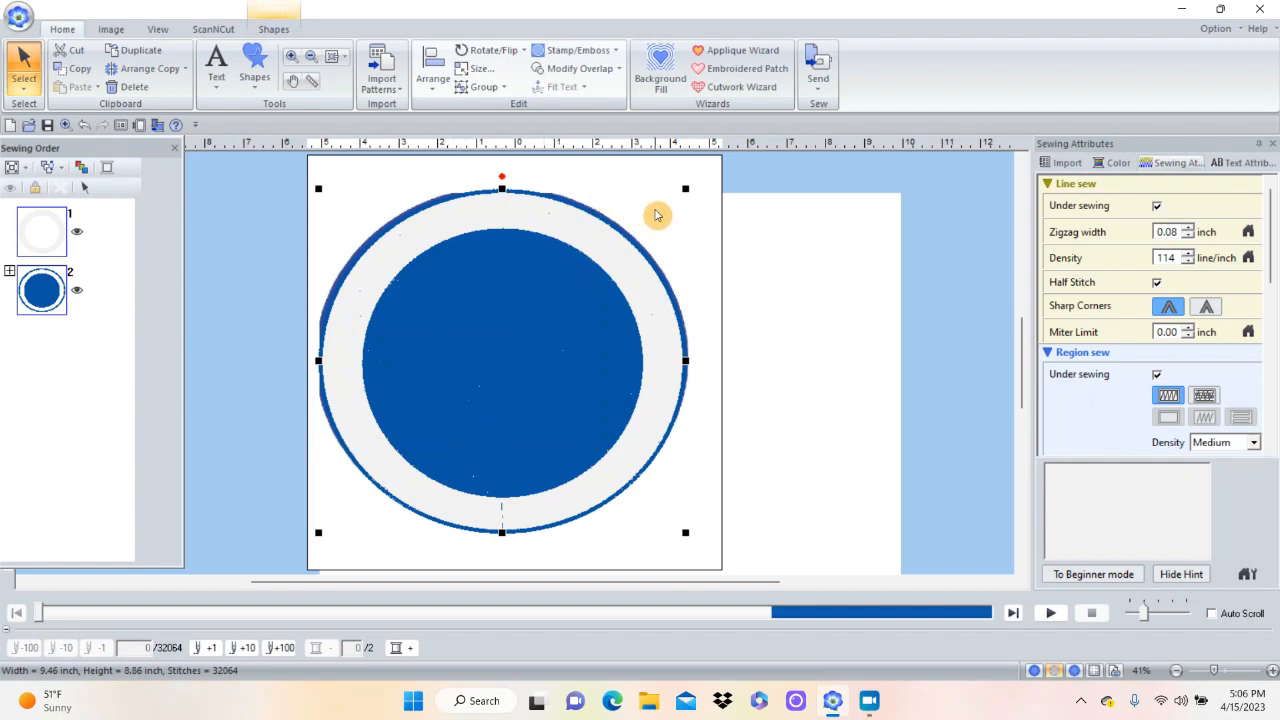
{"action": "left_click", "coordinate": [590, 225]}
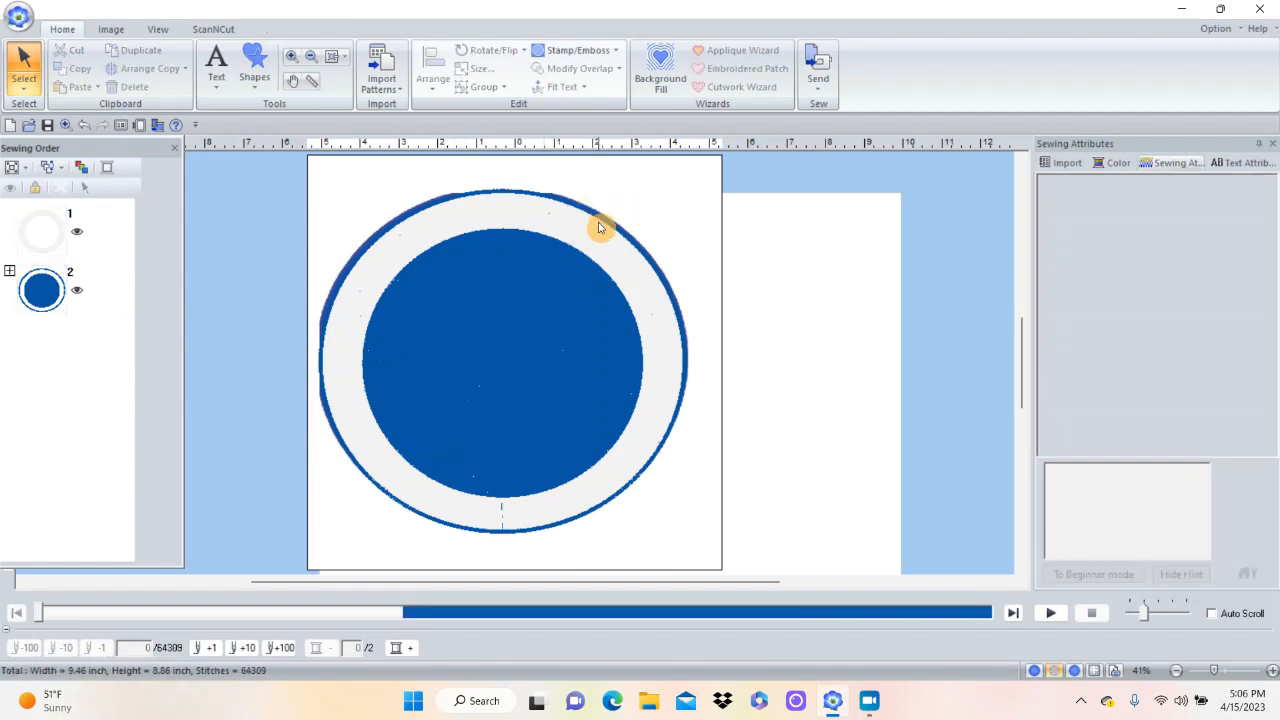
Keep Zigzag Stitch for the outer ellipse's outline and set its zigzag width to 0.12 inch.
{"action": "left_click", "coordinate": [594, 223]}
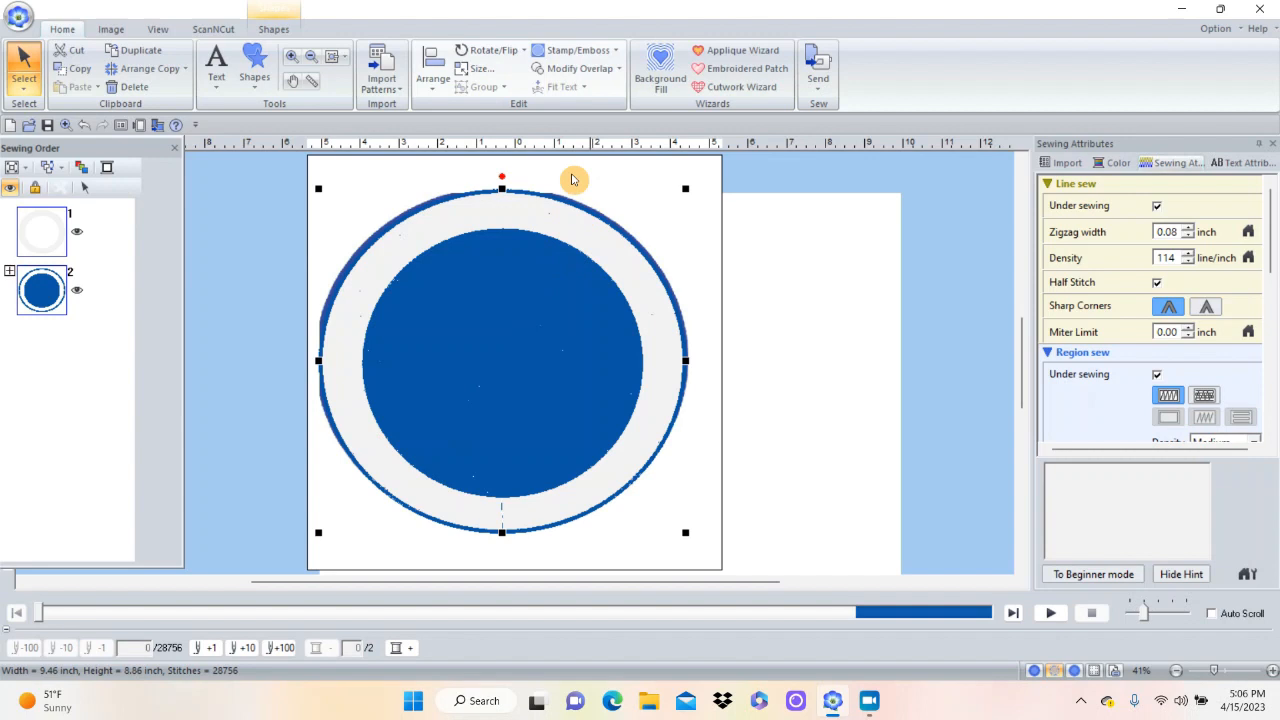
{"action": "left_click", "coordinate": [274, 30]}
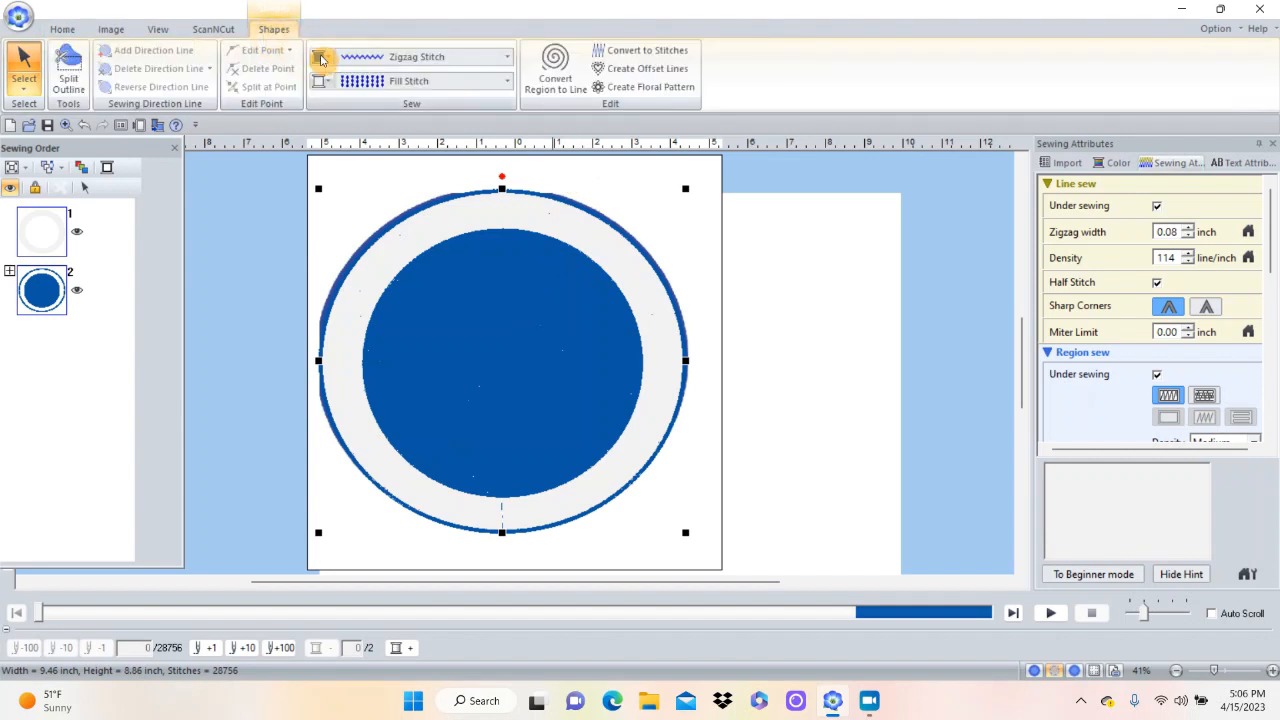
{"action": "left_click", "coordinate": [405, 58]}
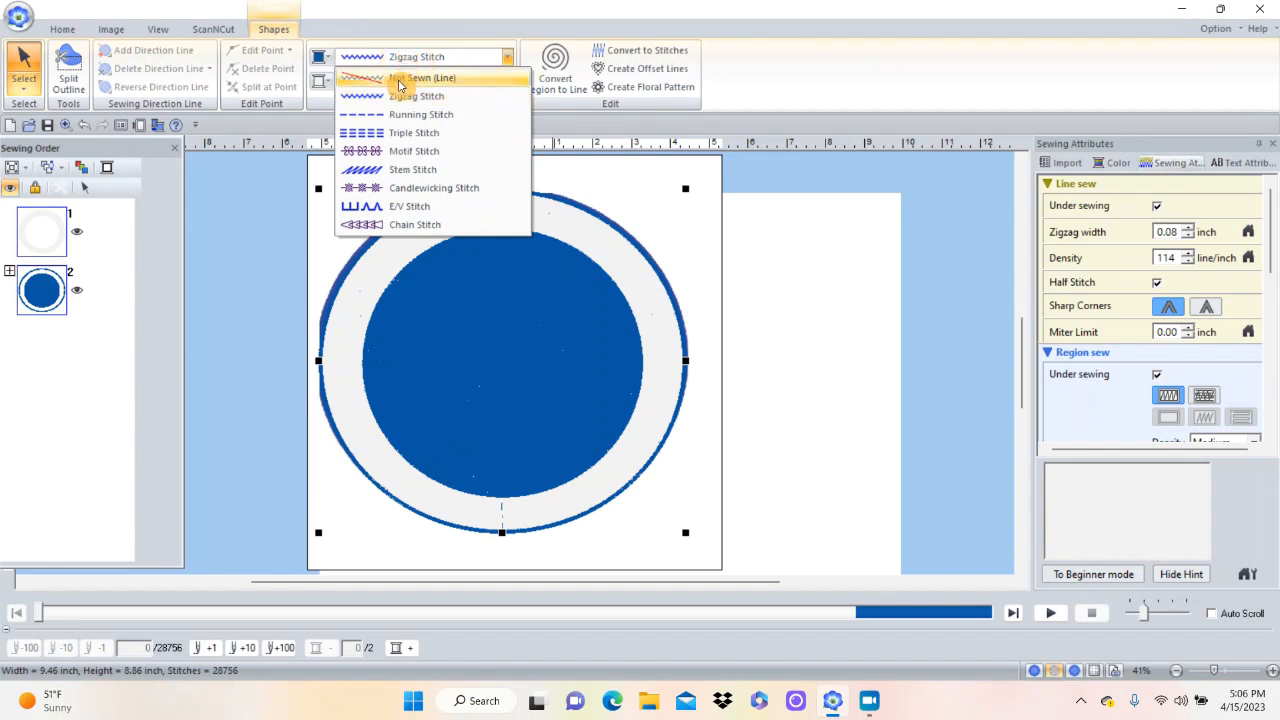
{"action": "left_click", "coordinate": [406, 98]}
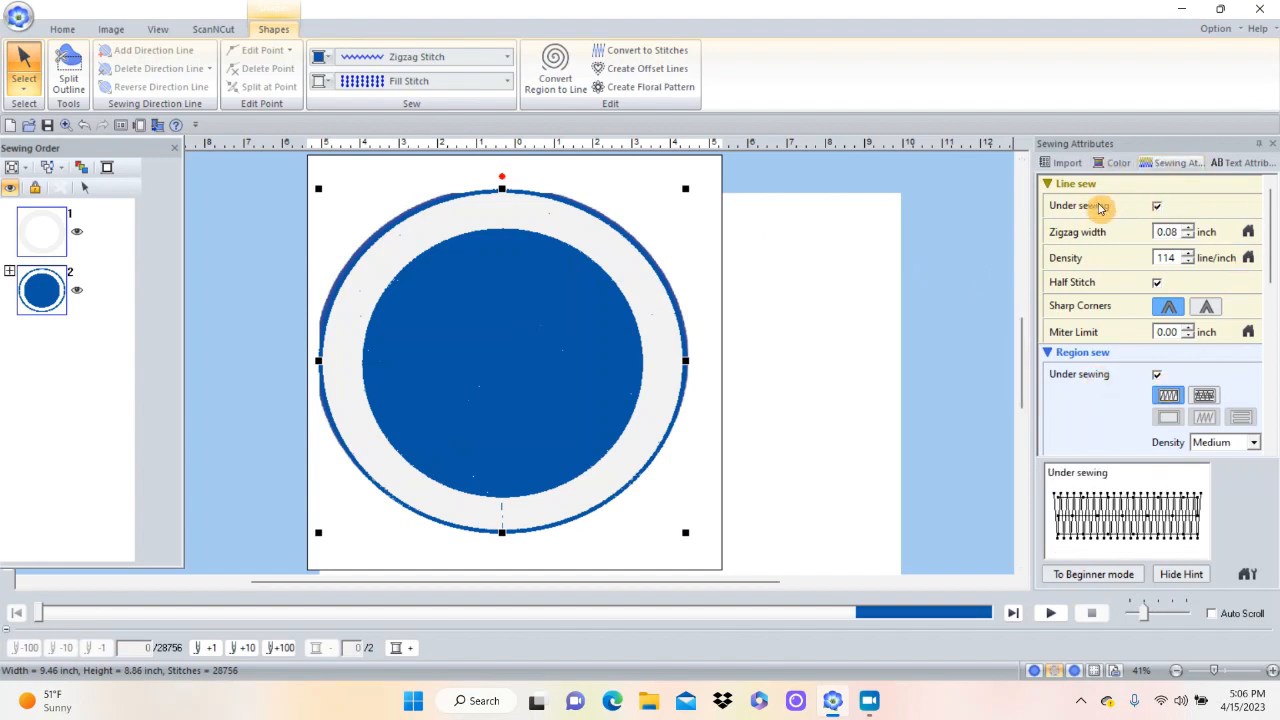
{"action": "left_click", "coordinate": [1187, 228]}
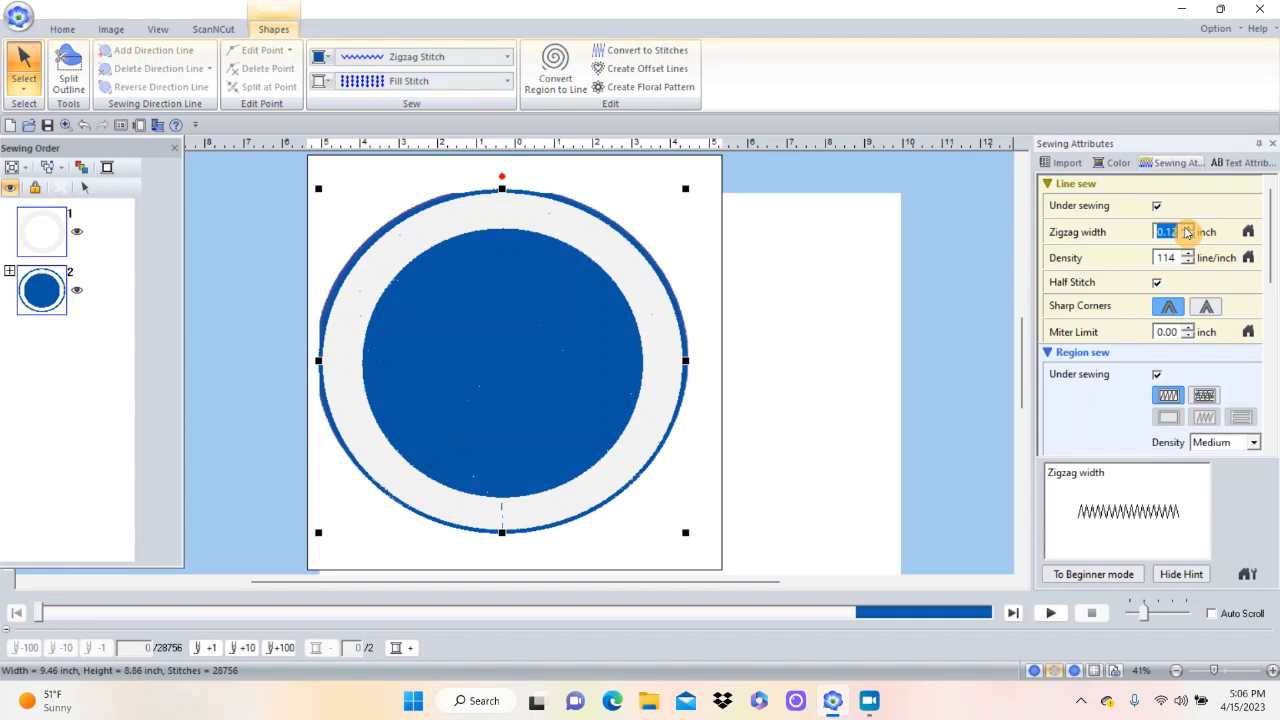
{"action": "left_click", "coordinate": [1185, 228]}
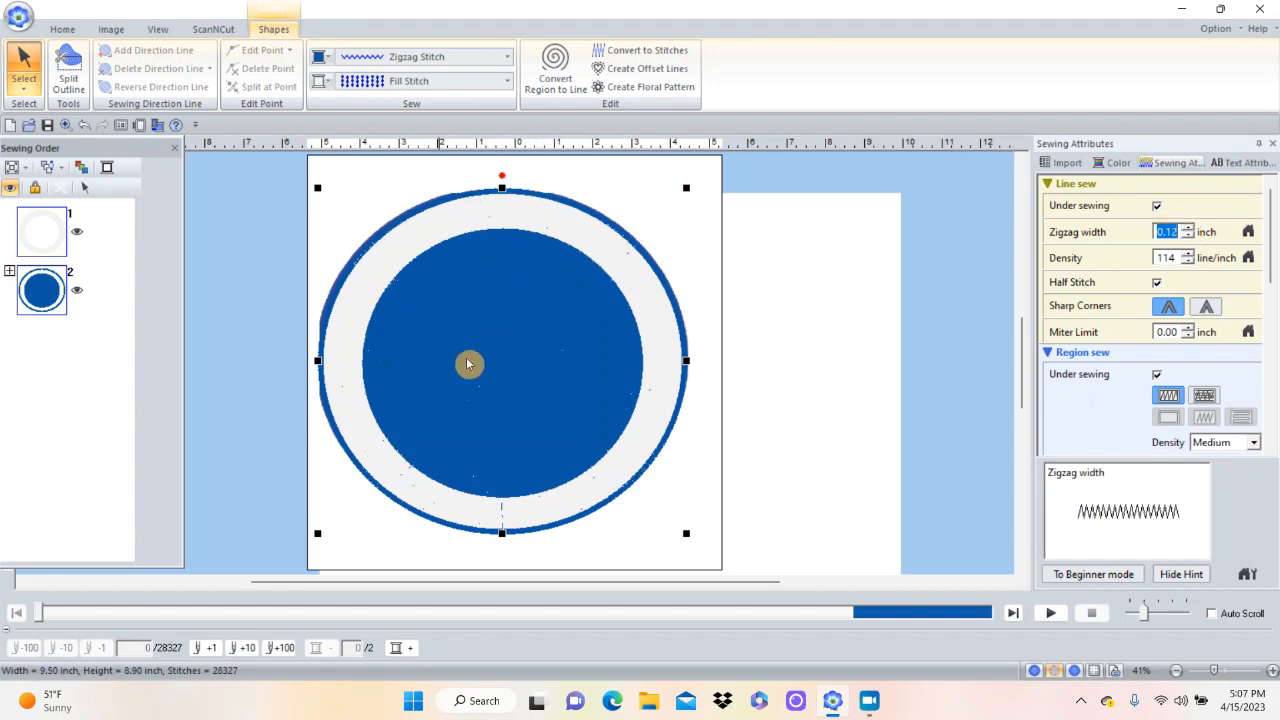
{"action": "left_click", "coordinate": [737, 261]}
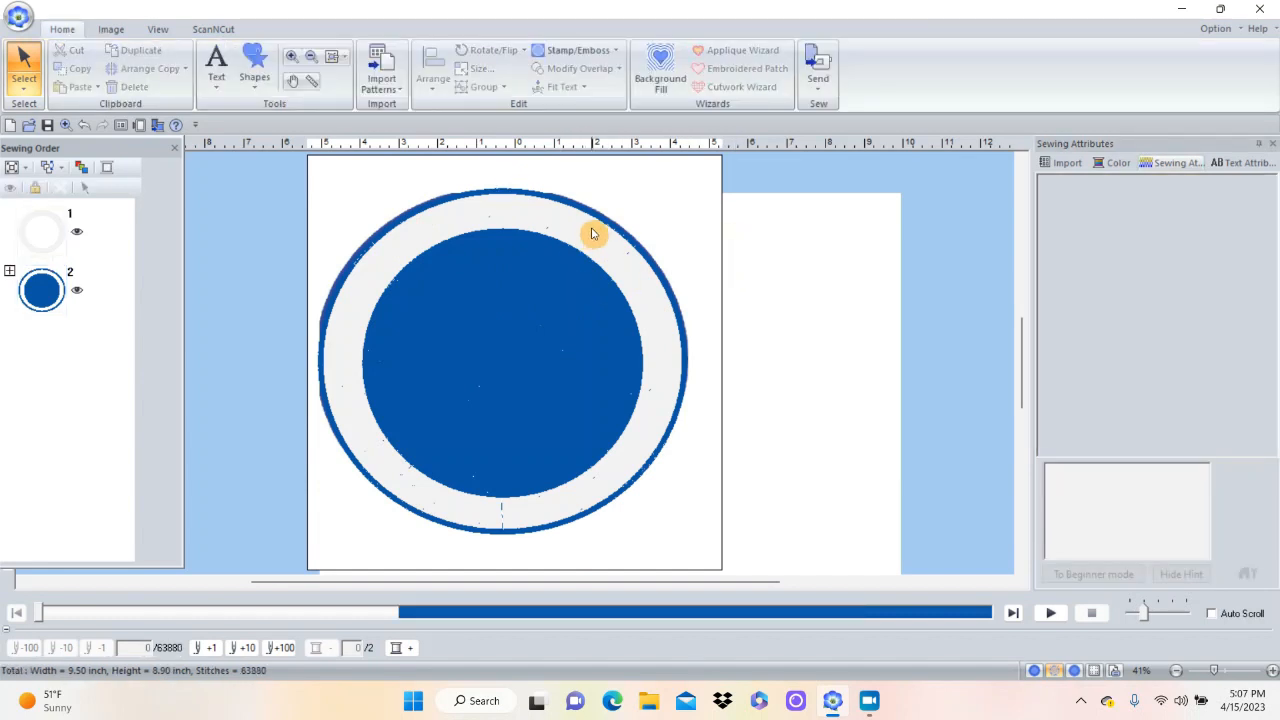
Start a closed straight-line outline at the mountain's left foot and trace its upper edge over both peaks and down the right slope.
{"action": "left_click", "coordinate": [291, 56]}
{"action": "left_click_drag", "start_coordinate": [352, 250], "coordinate": [664, 500]}
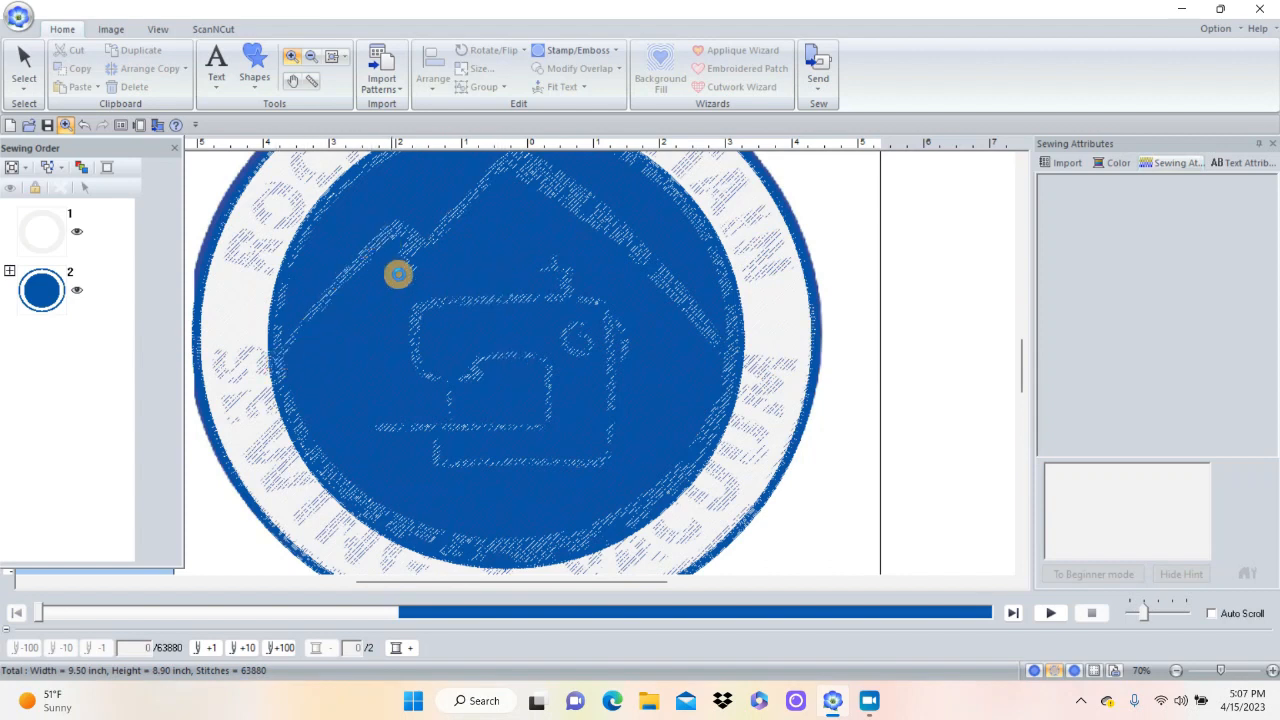
{"action": "left_click", "coordinate": [24, 57]}
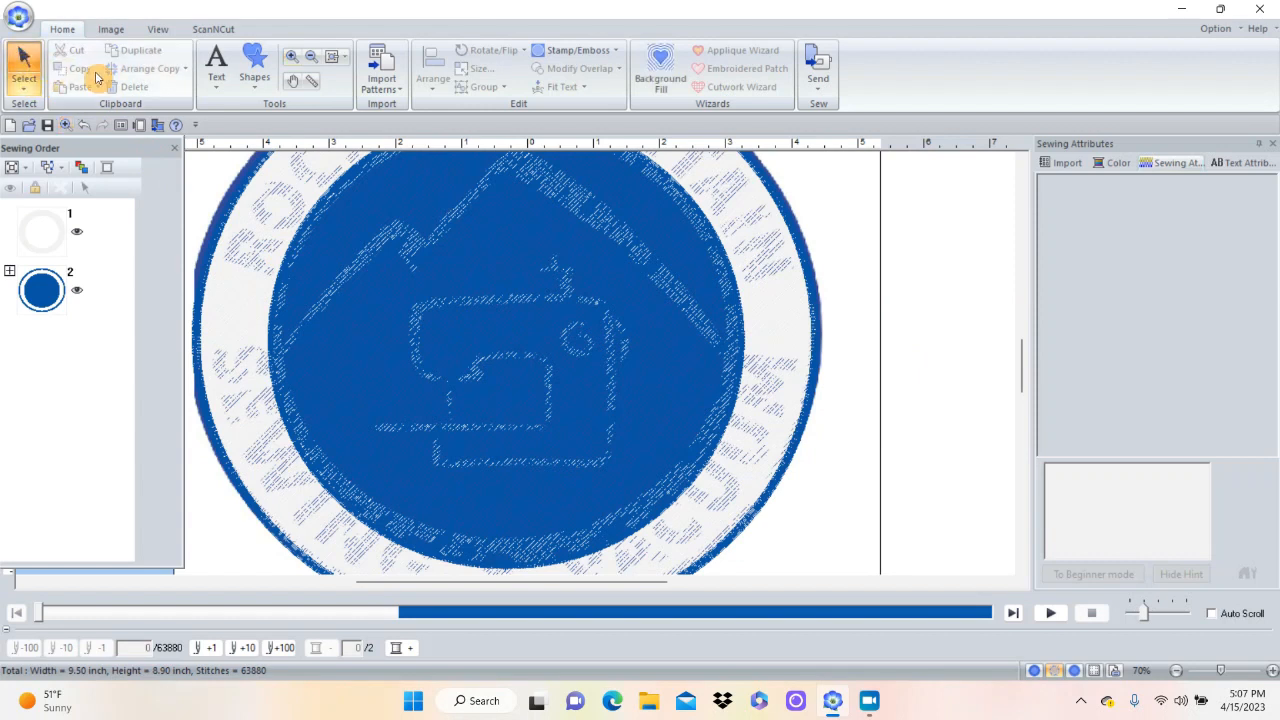
{"action": "left_click", "coordinate": [257, 73]}
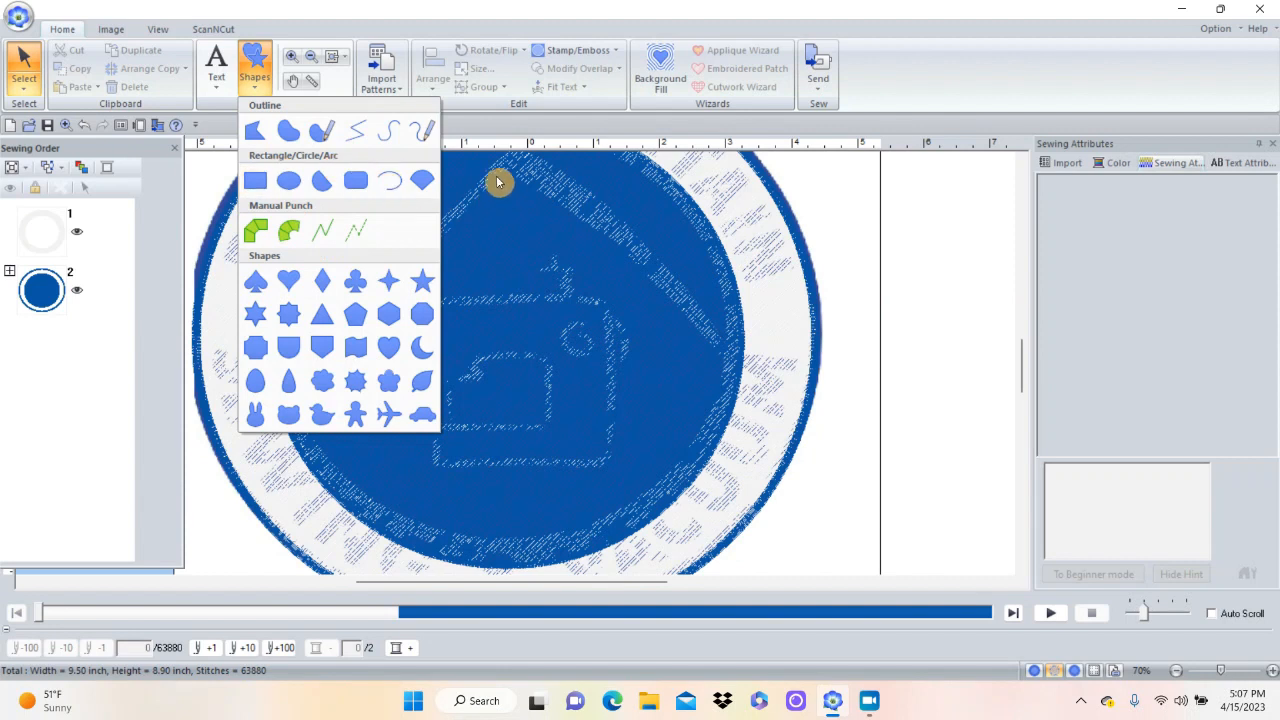
{"action": "left_click", "coordinate": [259, 141]}
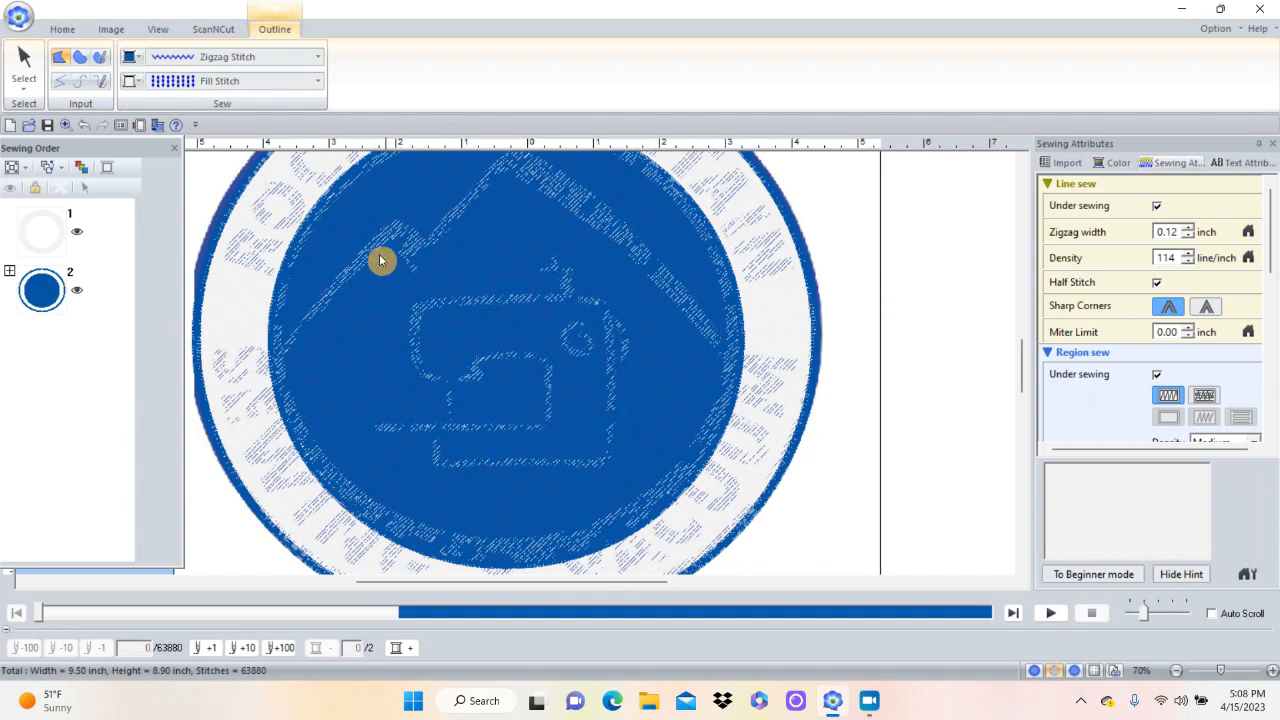
{"action": "left_click", "coordinate": [268, 355]}
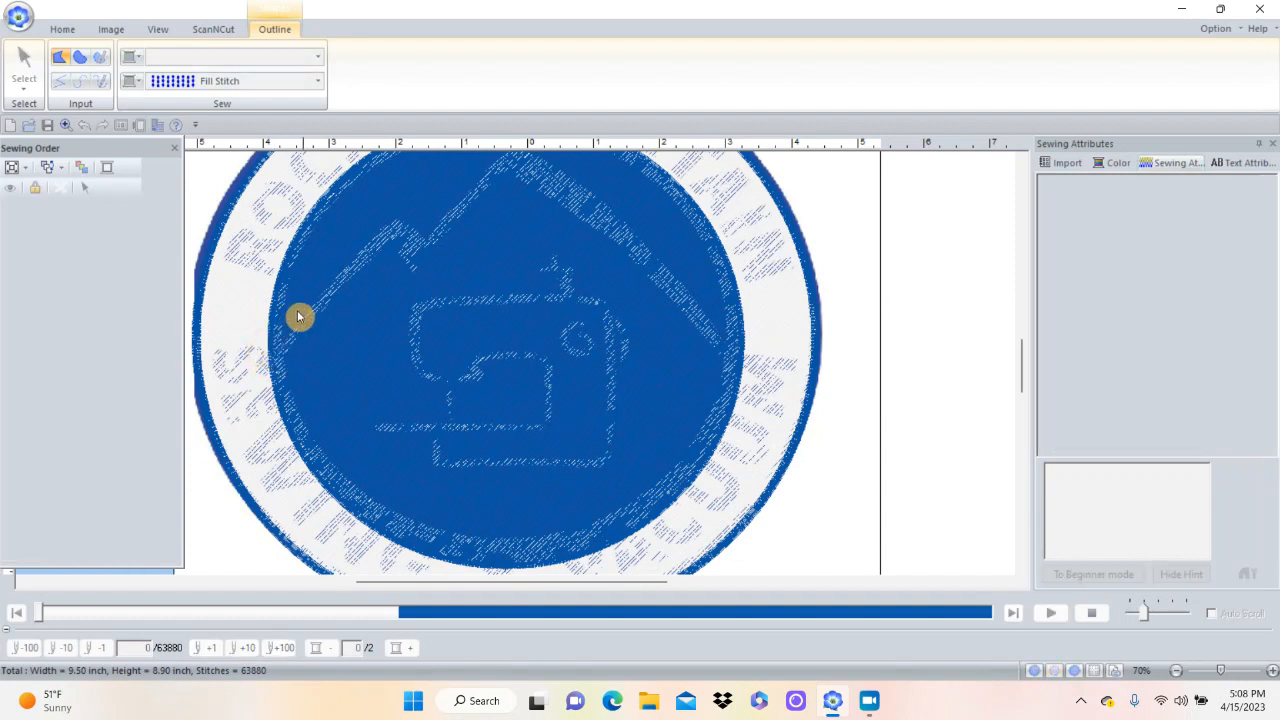
{"action": "left_click", "coordinate": [328, 287]}
{"action": "left_click", "coordinate": [398, 219]}
{"action": "left_click", "coordinate": [421, 240]}
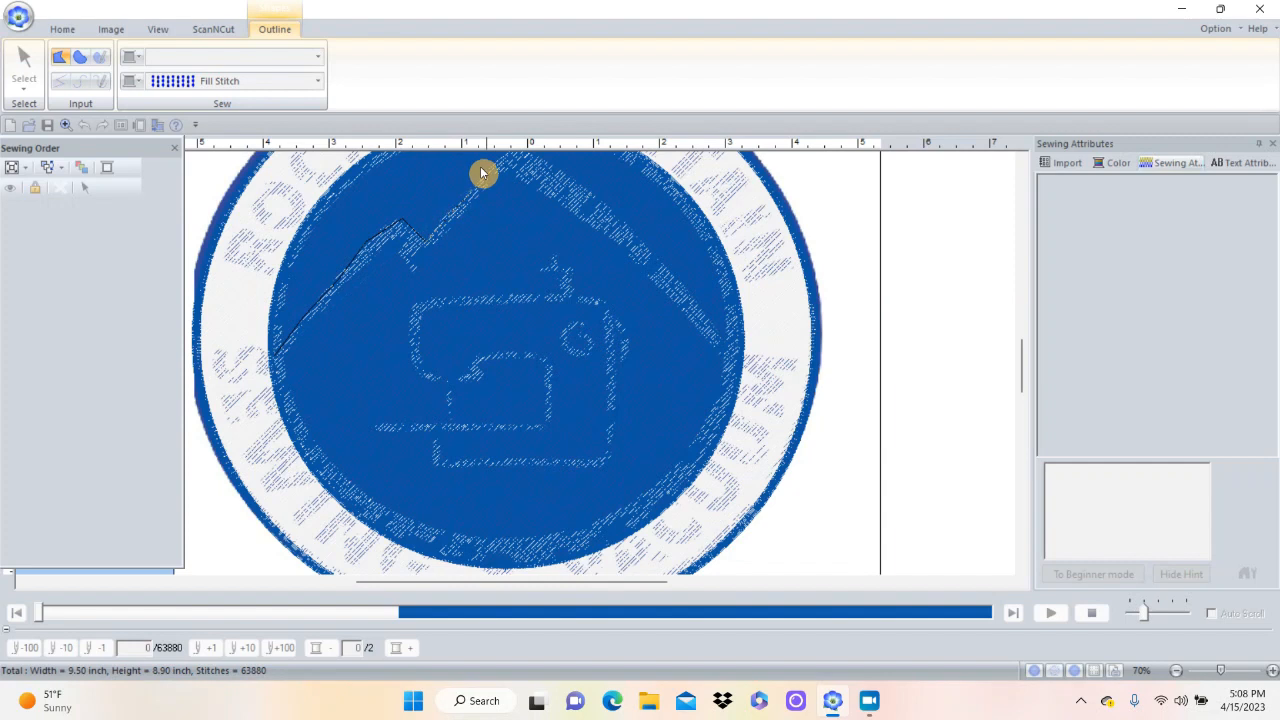
{"action": "left_click", "coordinate": [587, 190]}
{"action": "left_click", "coordinate": [632, 230]}
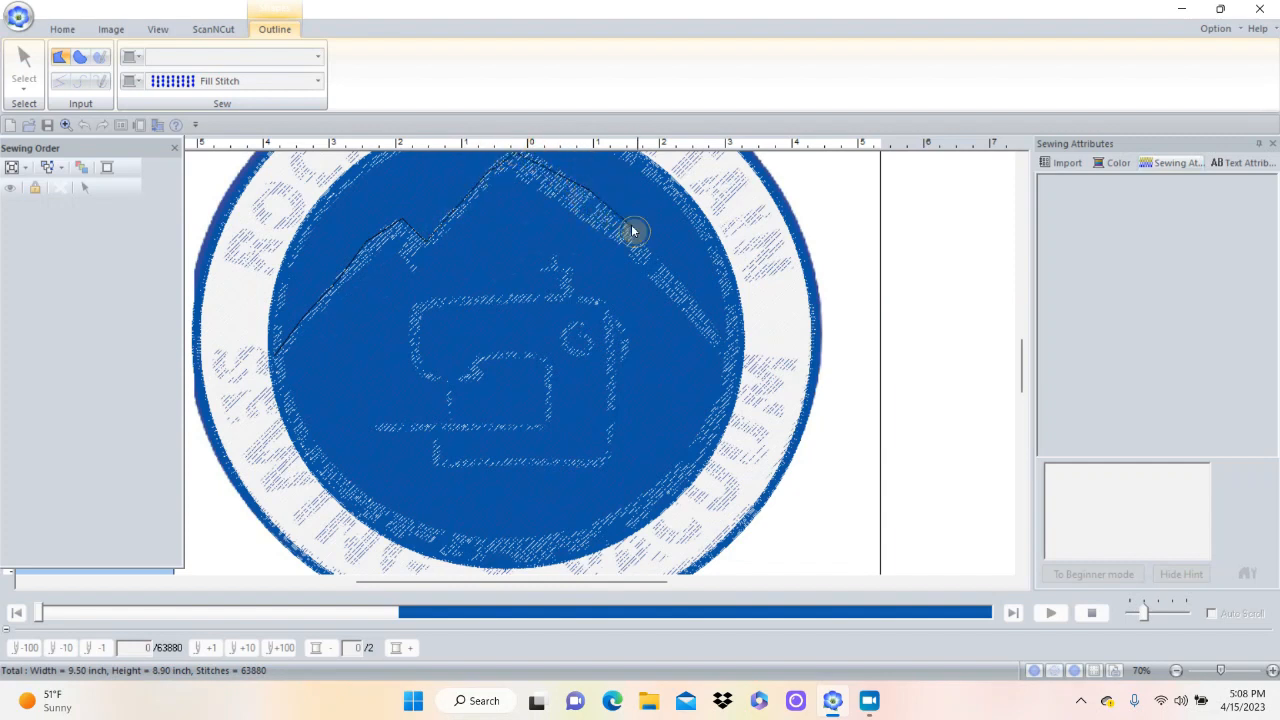
{"action": "left_click", "coordinate": [673, 276]}
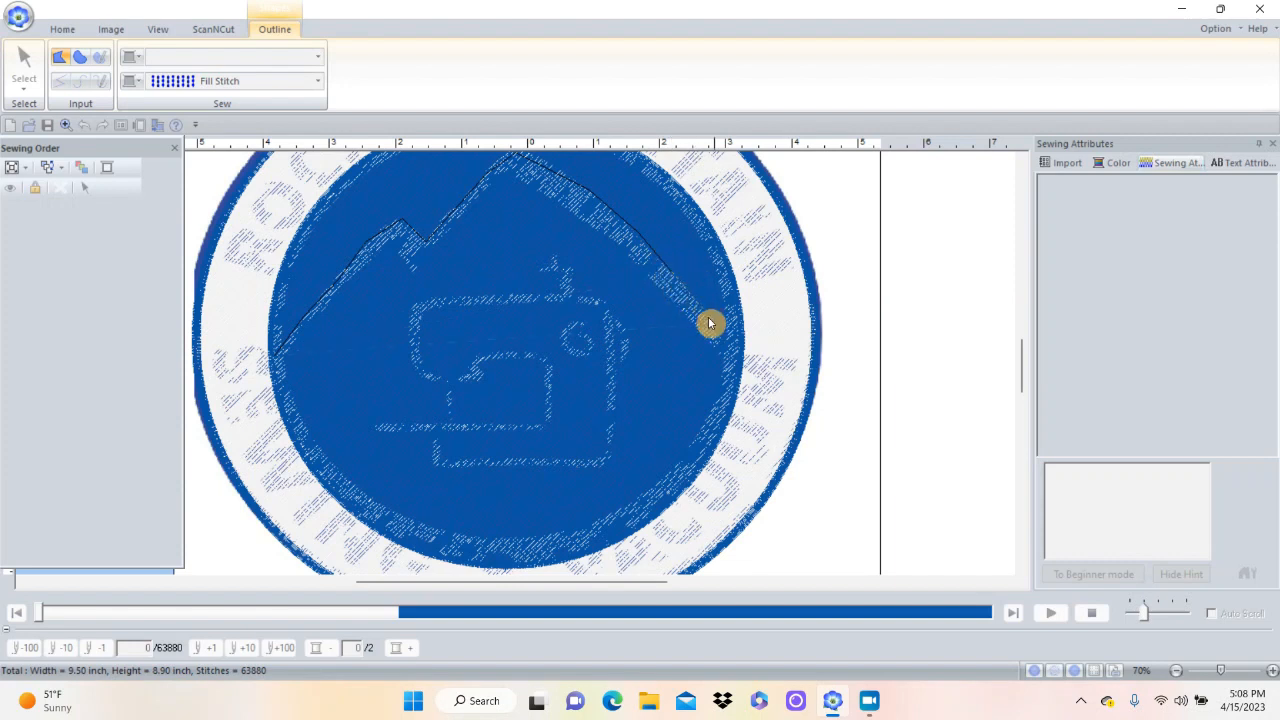
Trace the mountain band's lower edge from its right foot back to the left foot and close the outline.
{"action": "left_click", "coordinate": [738, 360]}
{"action": "left_click", "coordinate": [690, 326]}
{"action": "left_click", "coordinate": [627, 259]}
{"action": "left_click", "coordinate": [571, 209]}
{"action": "left_click", "coordinate": [528, 181]}
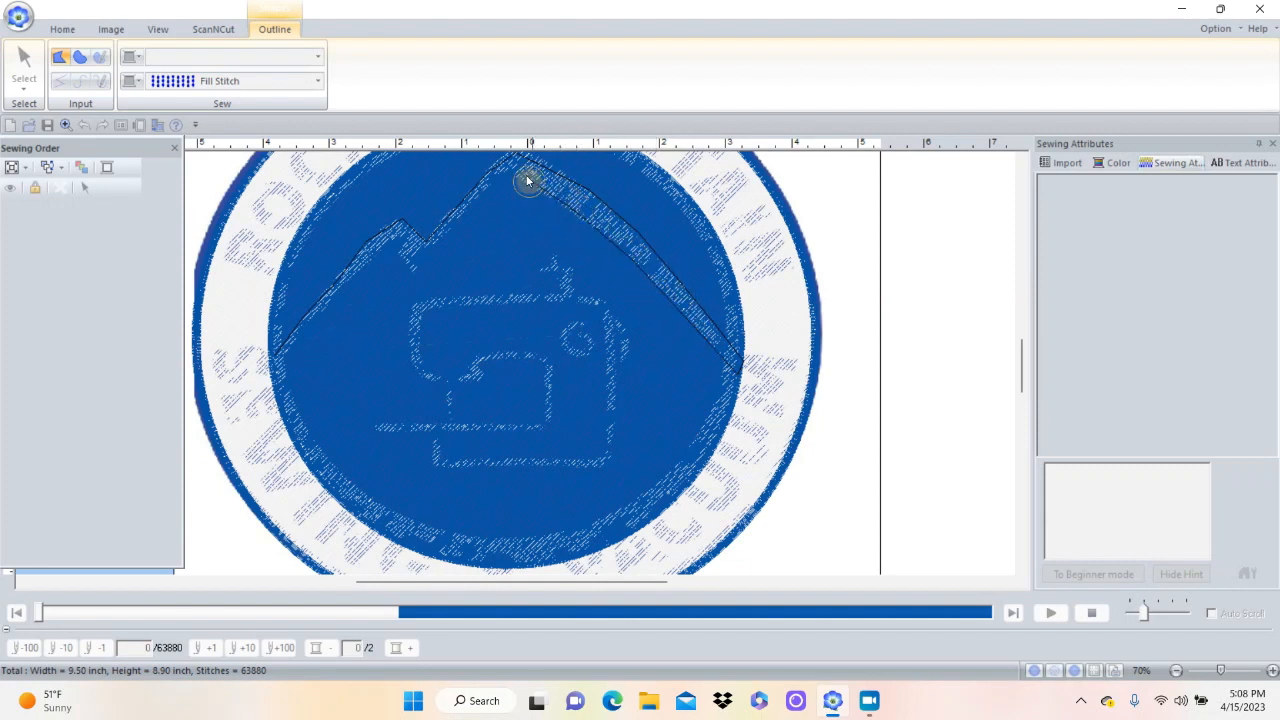
{"action": "left_click", "coordinate": [508, 168]}
{"action": "left_click", "coordinate": [414, 263]}
{"action": "left_click", "coordinate": [395, 230]}
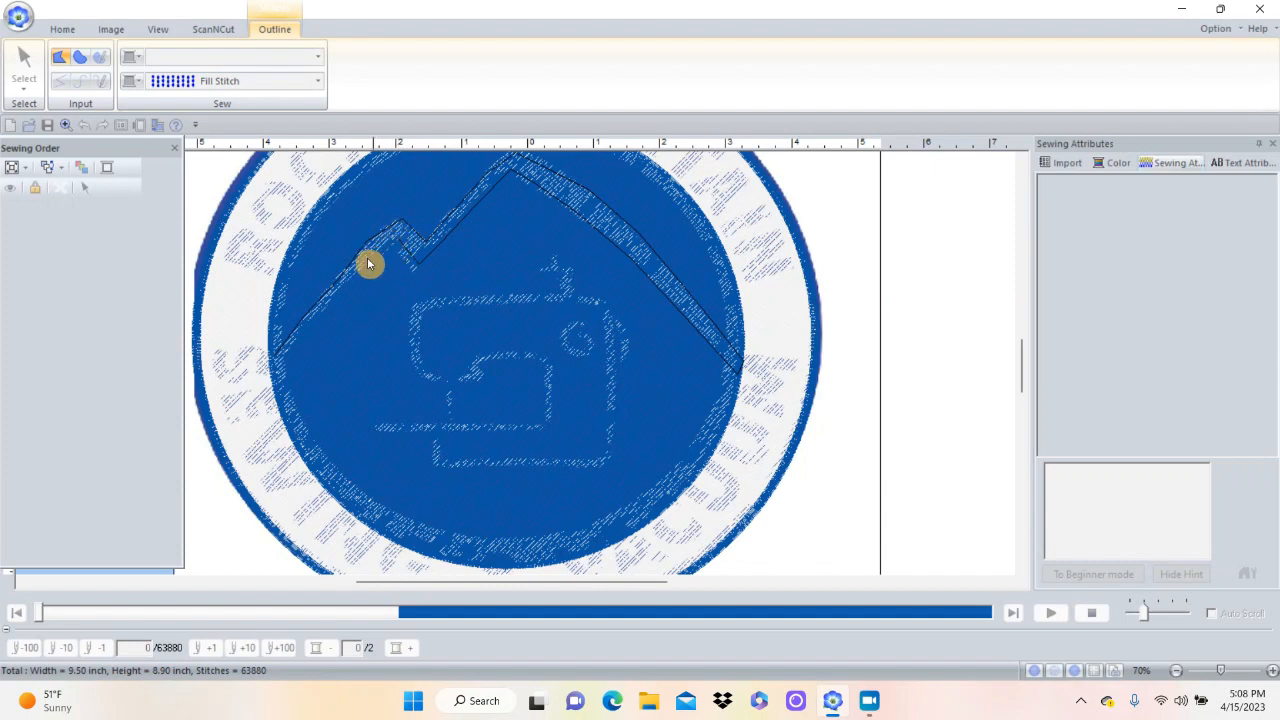
{"action": "left_click", "coordinate": [287, 341]}
{"action": "left_click", "coordinate": [284, 350]}
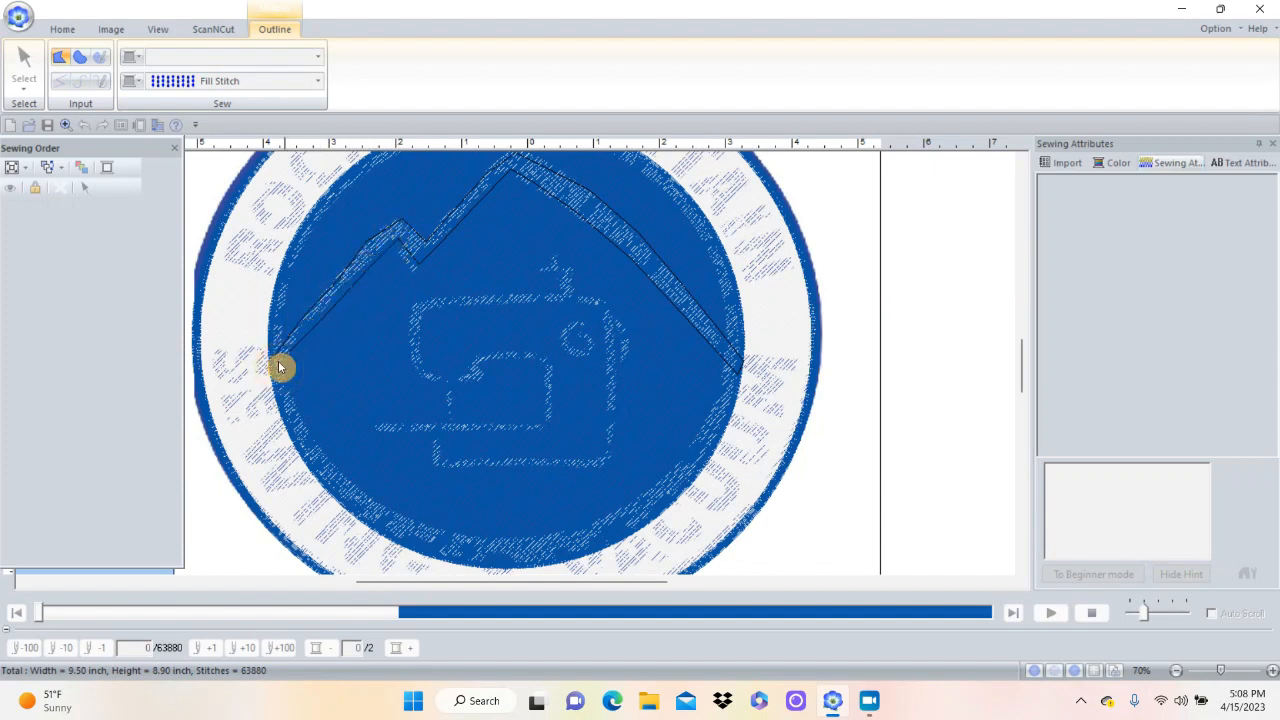
{"action": "left_click", "coordinate": [279, 367]}
{"action": "double_click", "coordinate": [278, 365]}
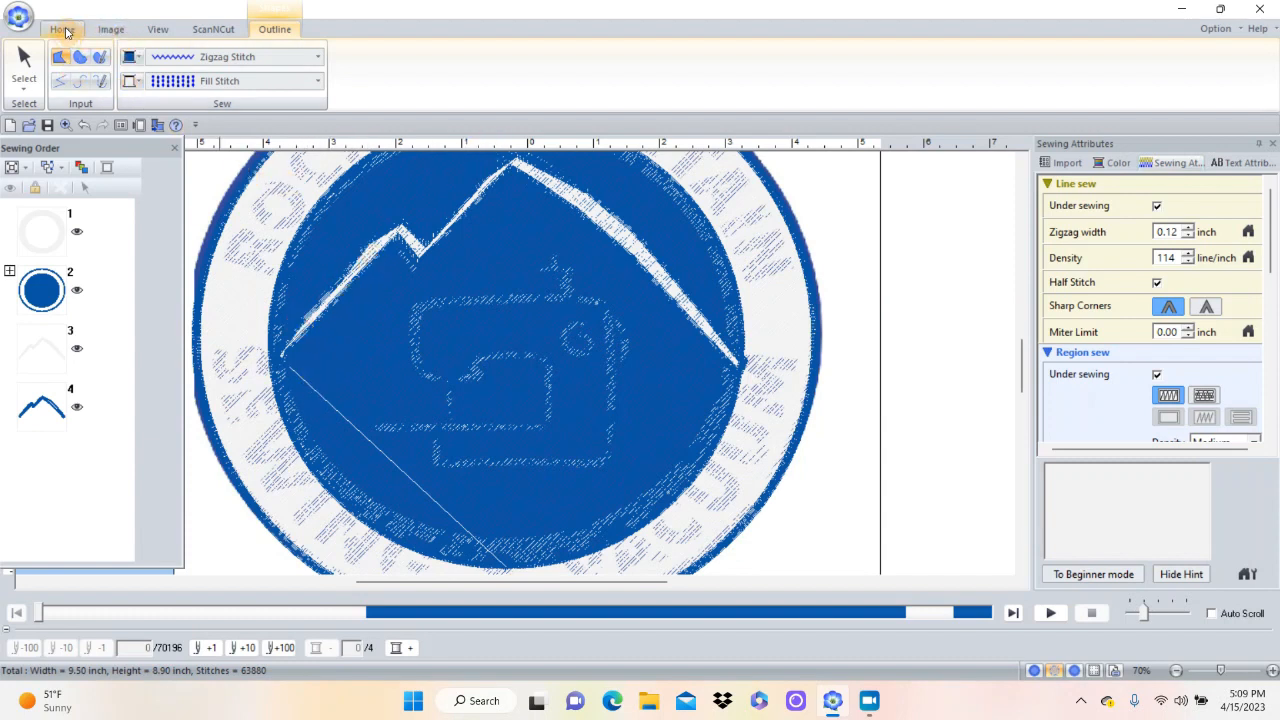
Select the mountain shape and preview its left foot close up in realistic view.
{"action": "left_click", "coordinate": [62, 30]}
{"action": "left_click", "coordinate": [297, 62]}
{"action": "left_click_drag", "start_coordinate": [250, 268], "coordinate": [426, 393]}
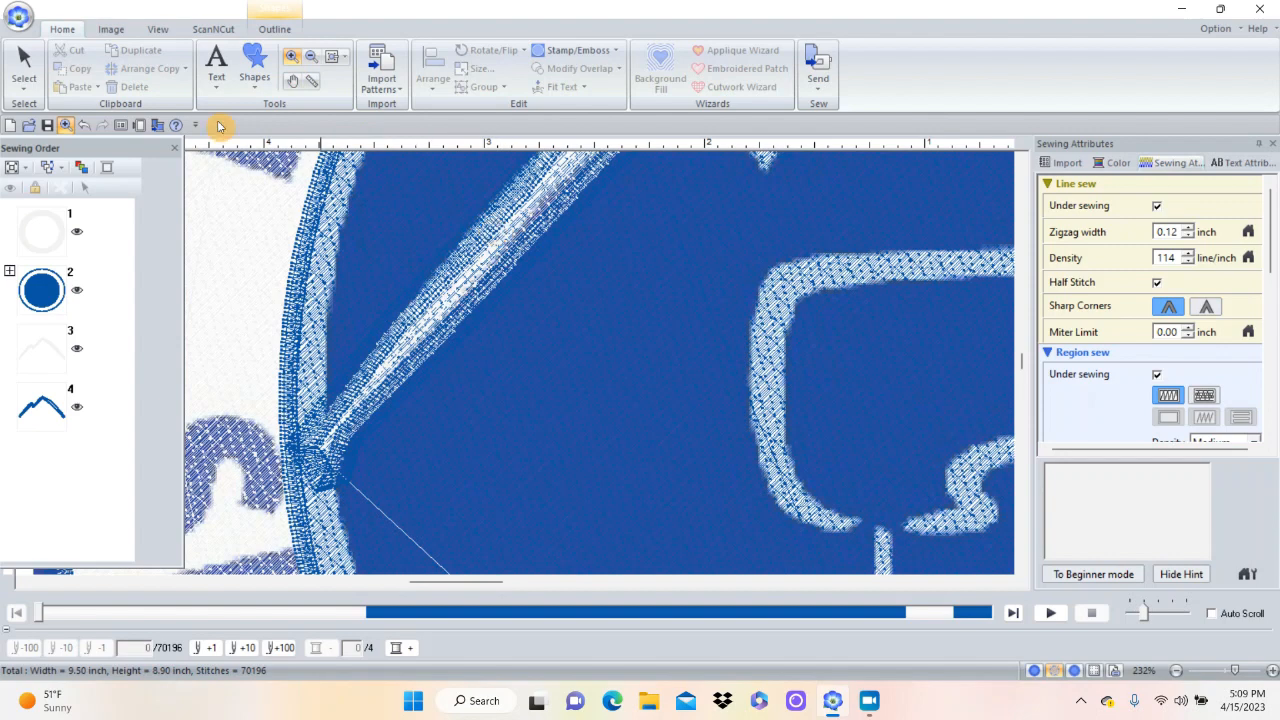
{"action": "left_click", "coordinate": [24, 62]}
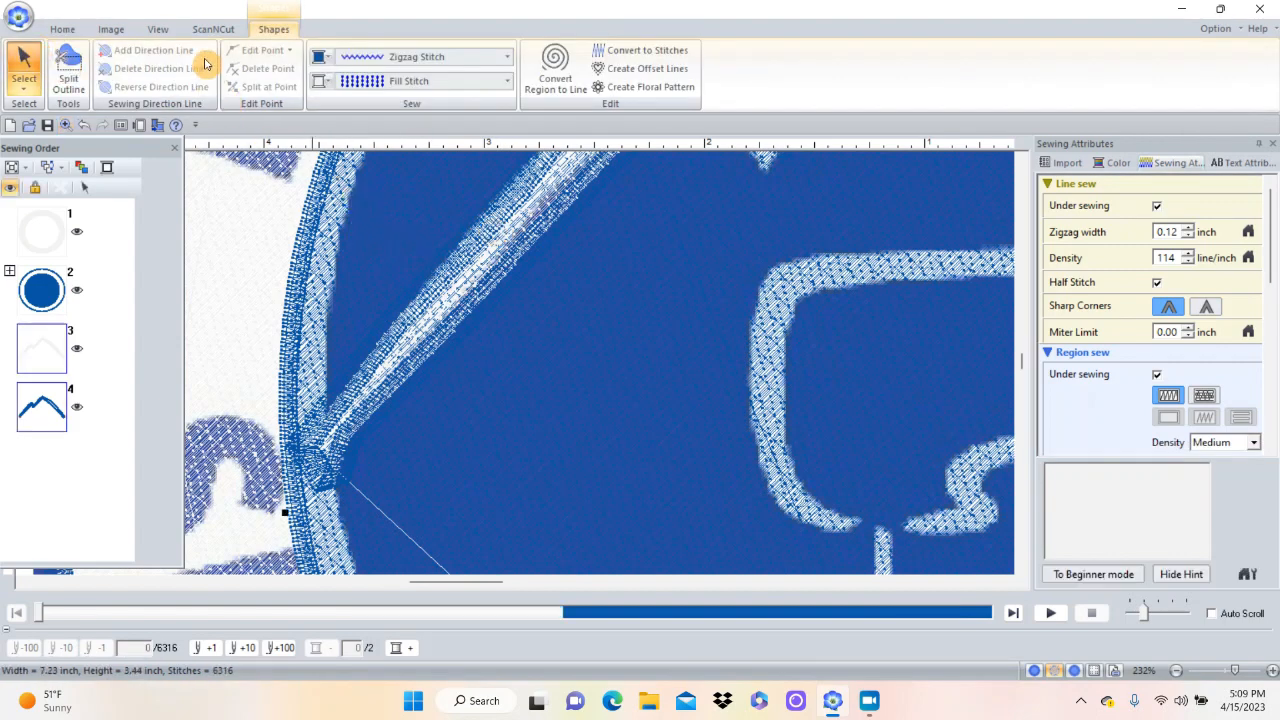
{"action": "left_click", "coordinate": [158, 29]}
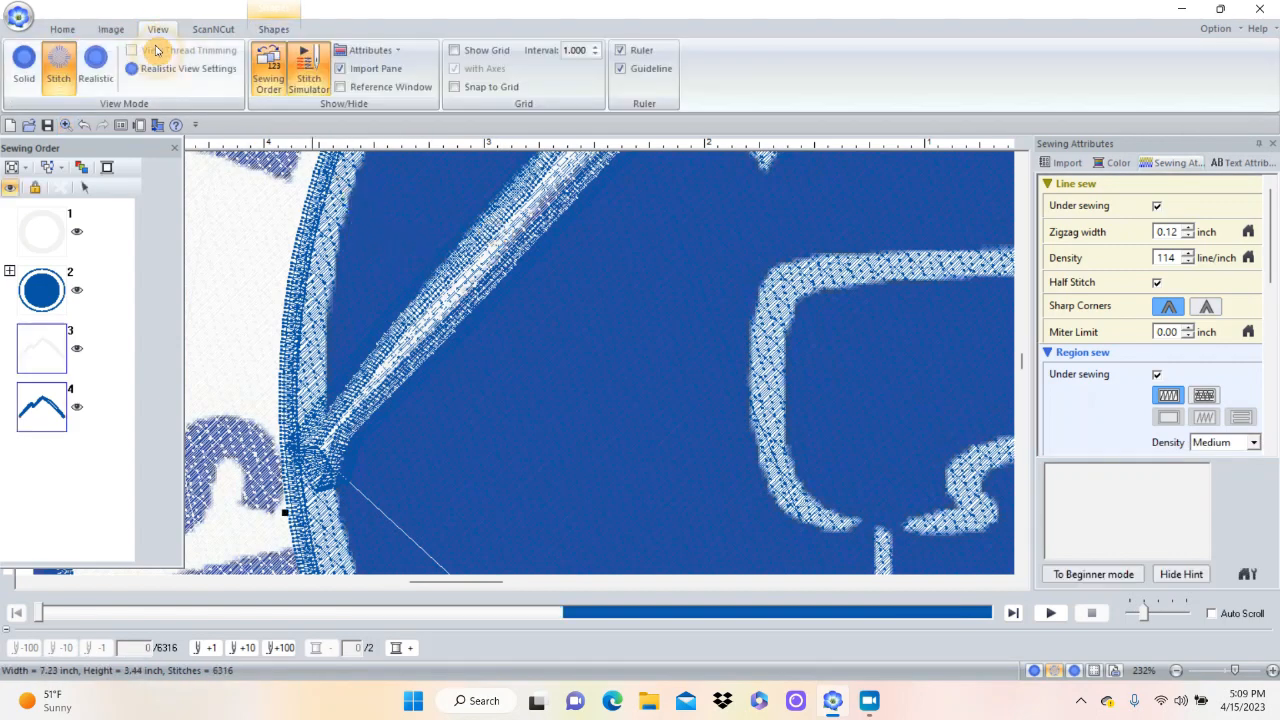
{"action": "left_click", "coordinate": [96, 62]}
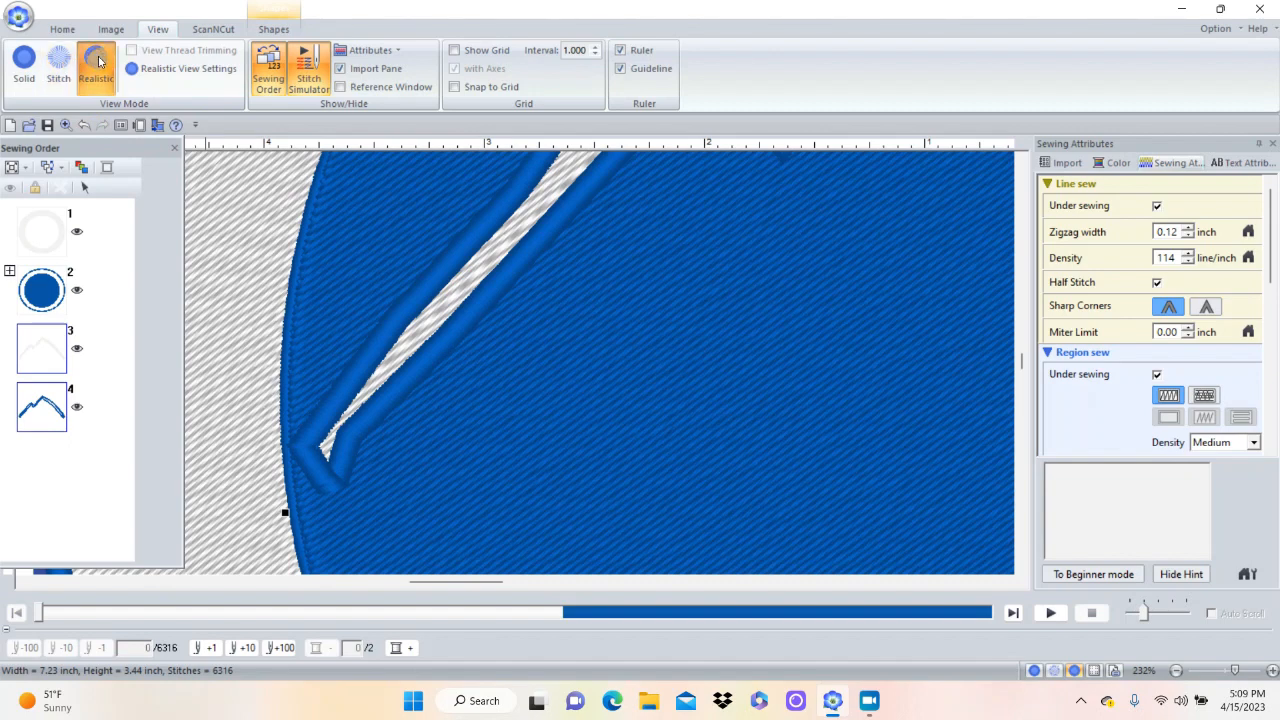
Set the mountain shape's outline to Not Sewn (Line) so only its fill is stitched.
{"action": "left_click", "coordinate": [273, 30]}
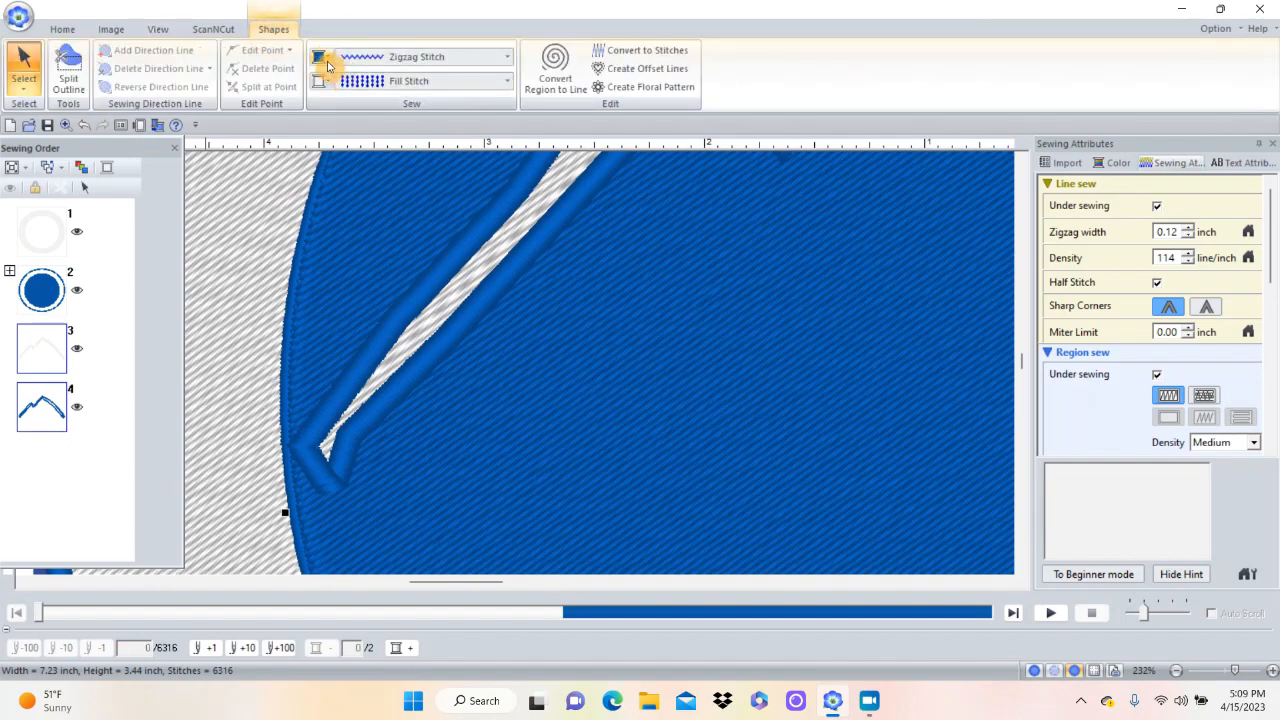
{"action": "left_click", "coordinate": [507, 57]}
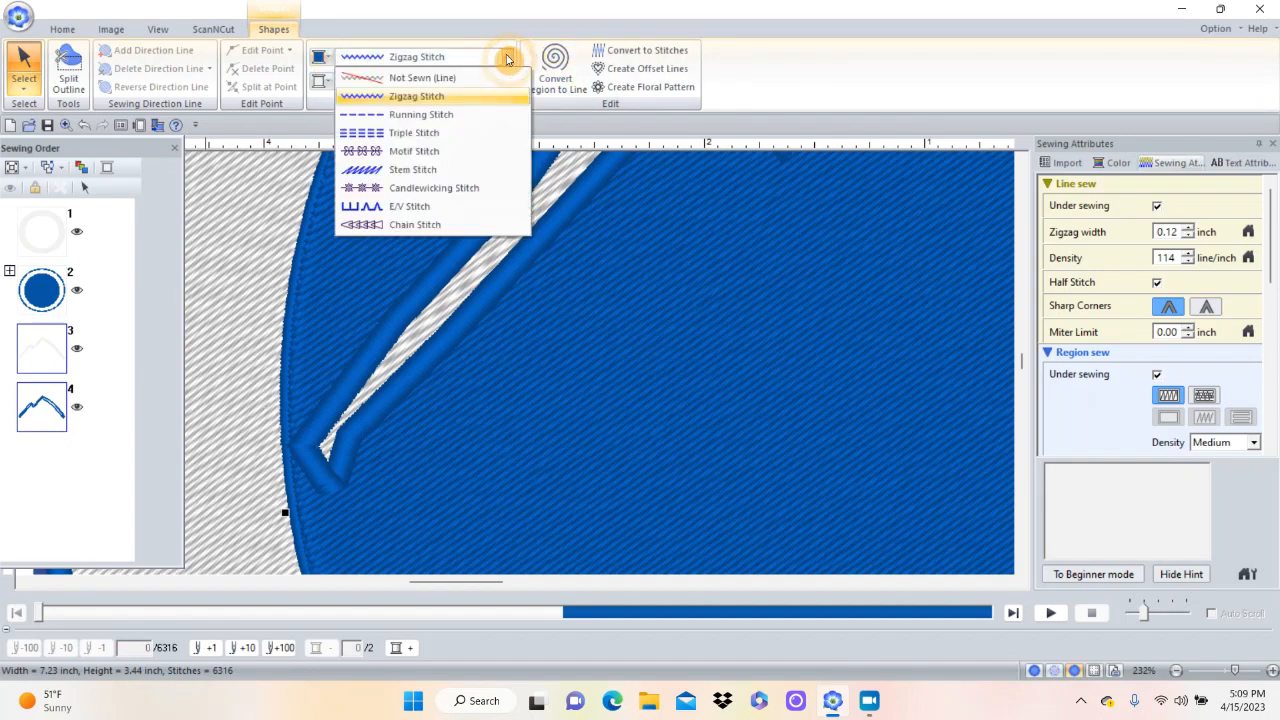
{"action": "left_click", "coordinate": [437, 79]}
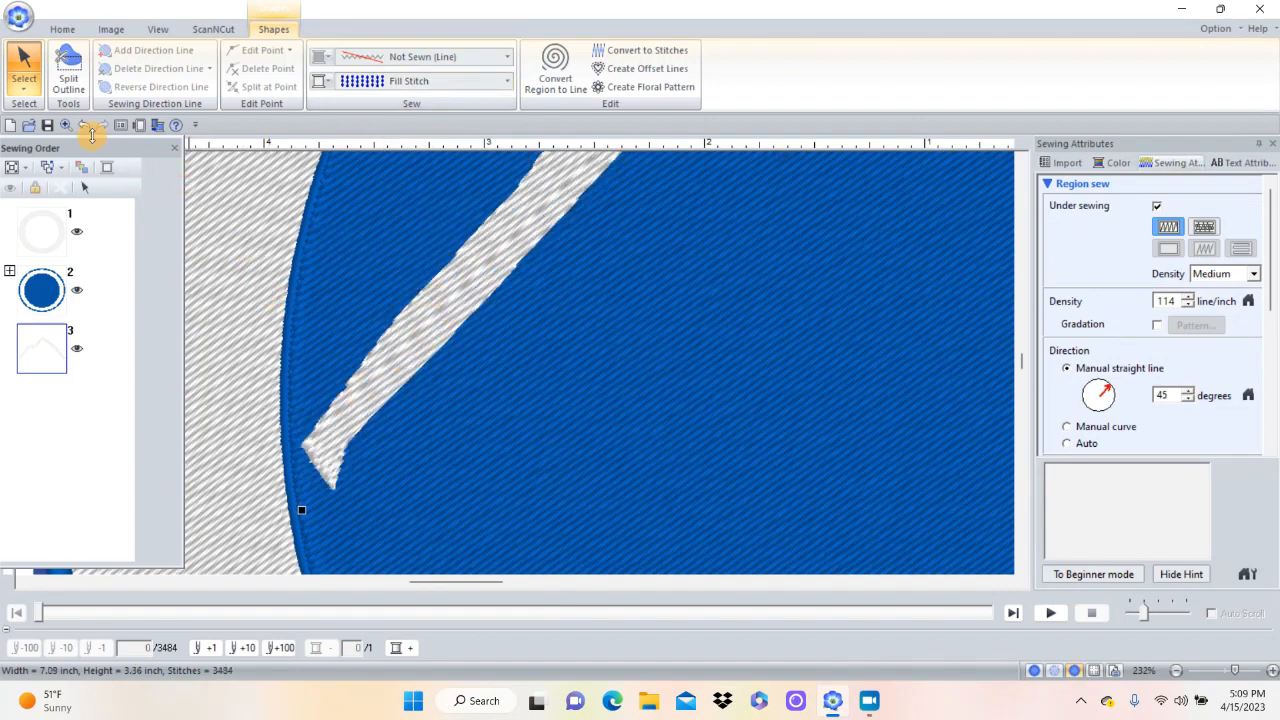
Reshape the mountain's left foot by moving its edge points so the band has straight edges and an even width.
{"action": "left_click", "coordinate": [27, 90]}
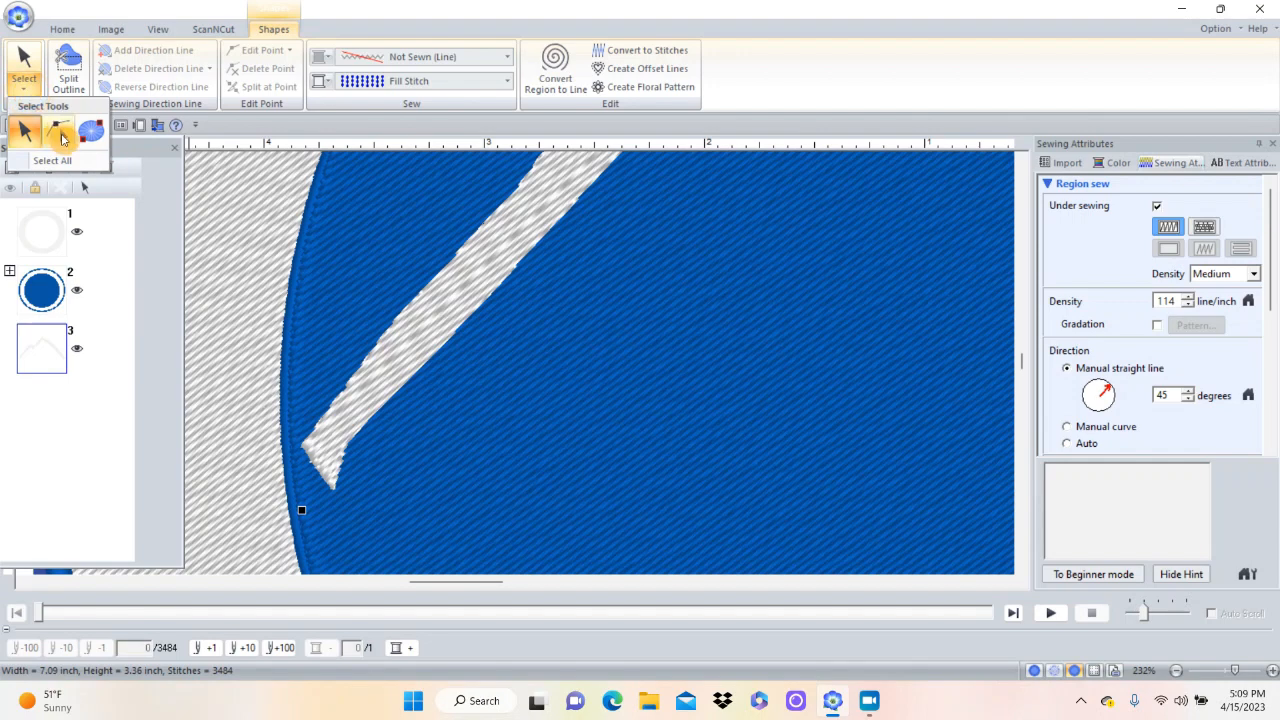
{"action": "left_click", "coordinate": [60, 133]}
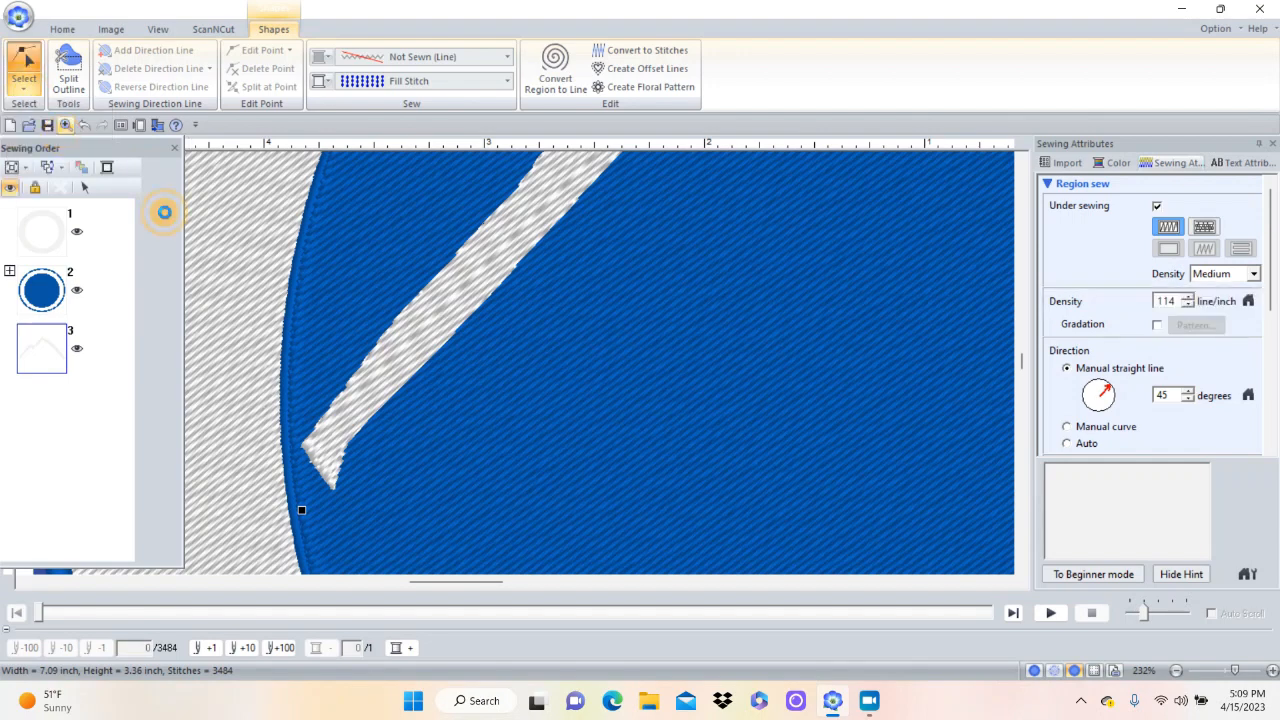
{"action": "left_click", "coordinate": [480, 325]}
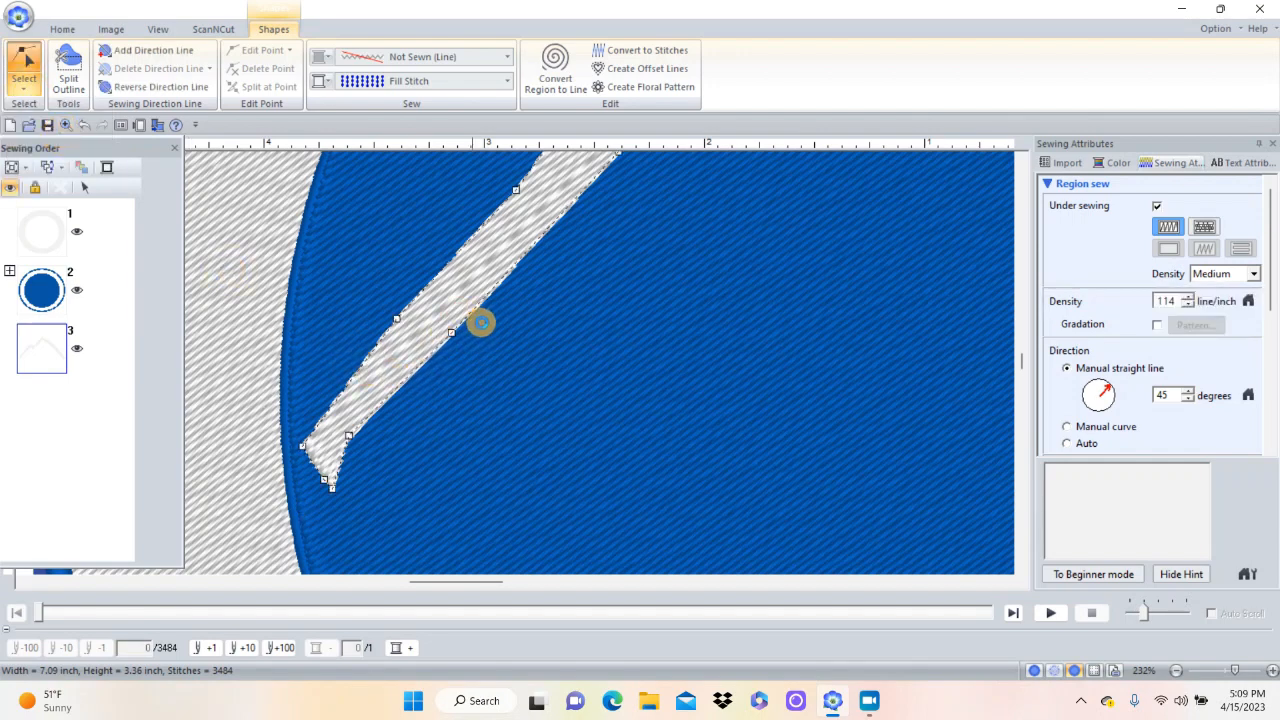
{"action": "left_click", "coordinate": [455, 340]}
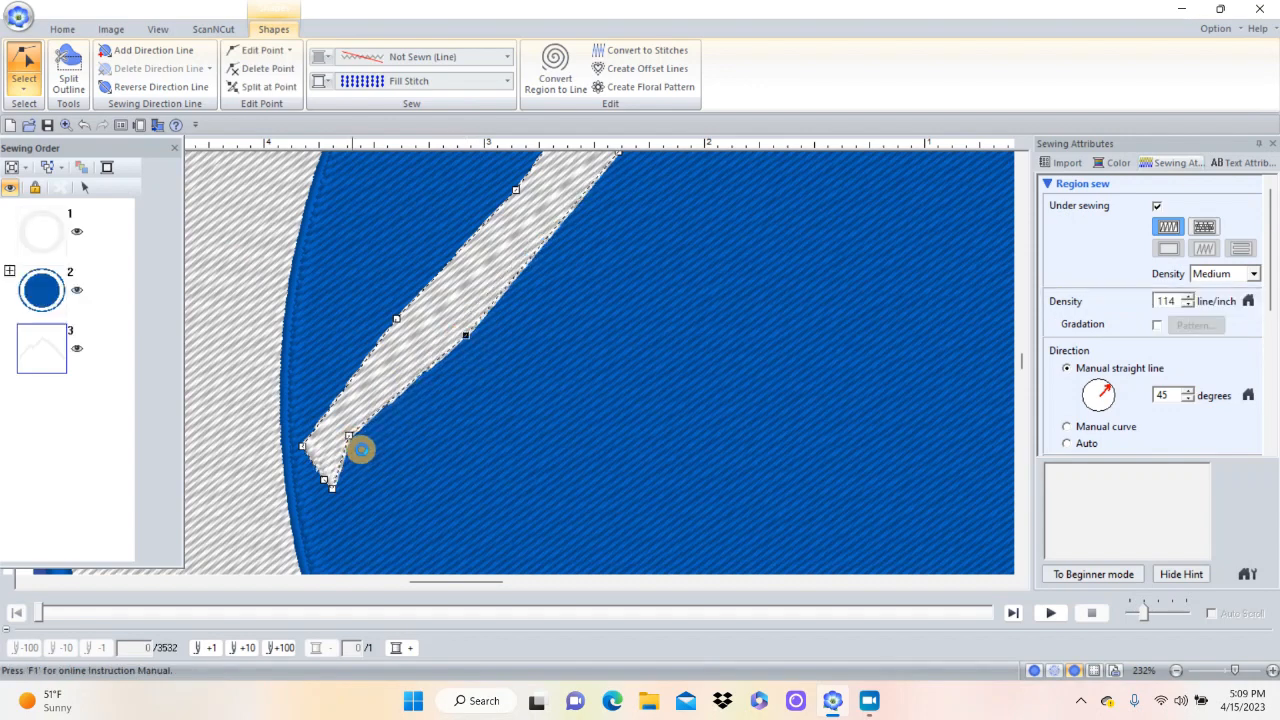
{"action": "left_click", "coordinate": [350, 439]}
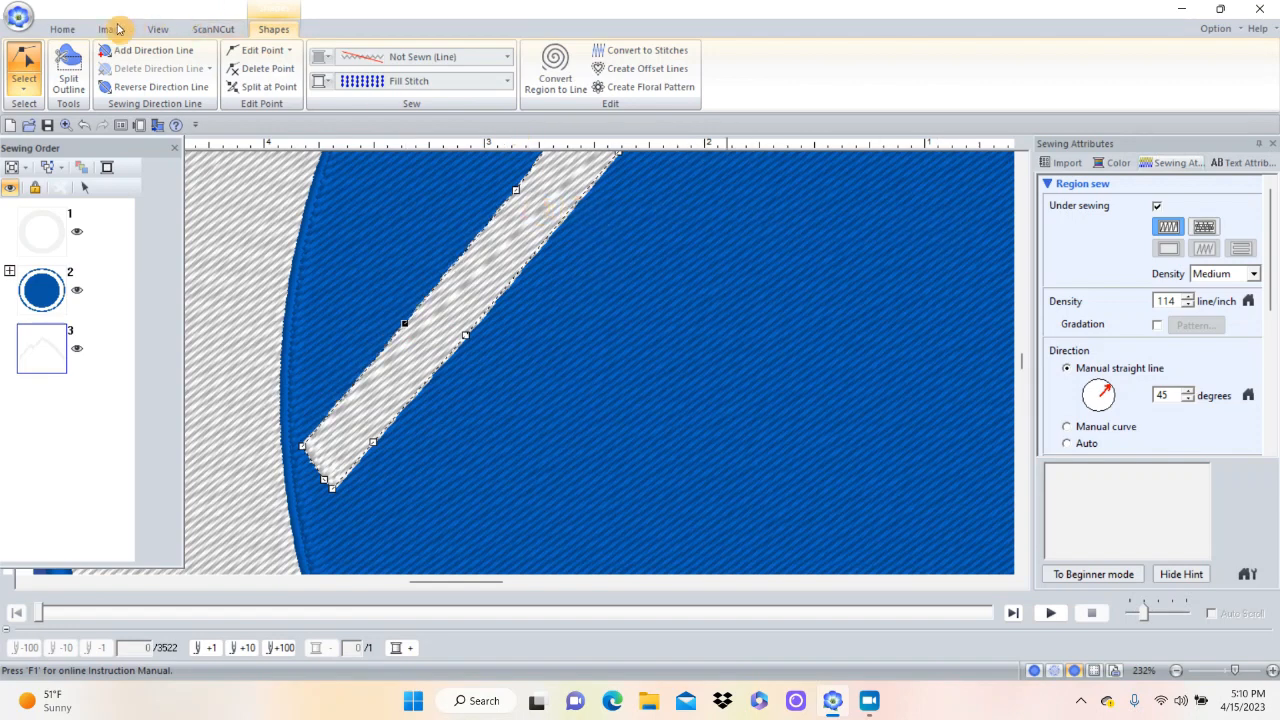
Show the whole design in stitch view and reselect the mountain as a complete object.
{"action": "left_click", "coordinate": [64, 31]}
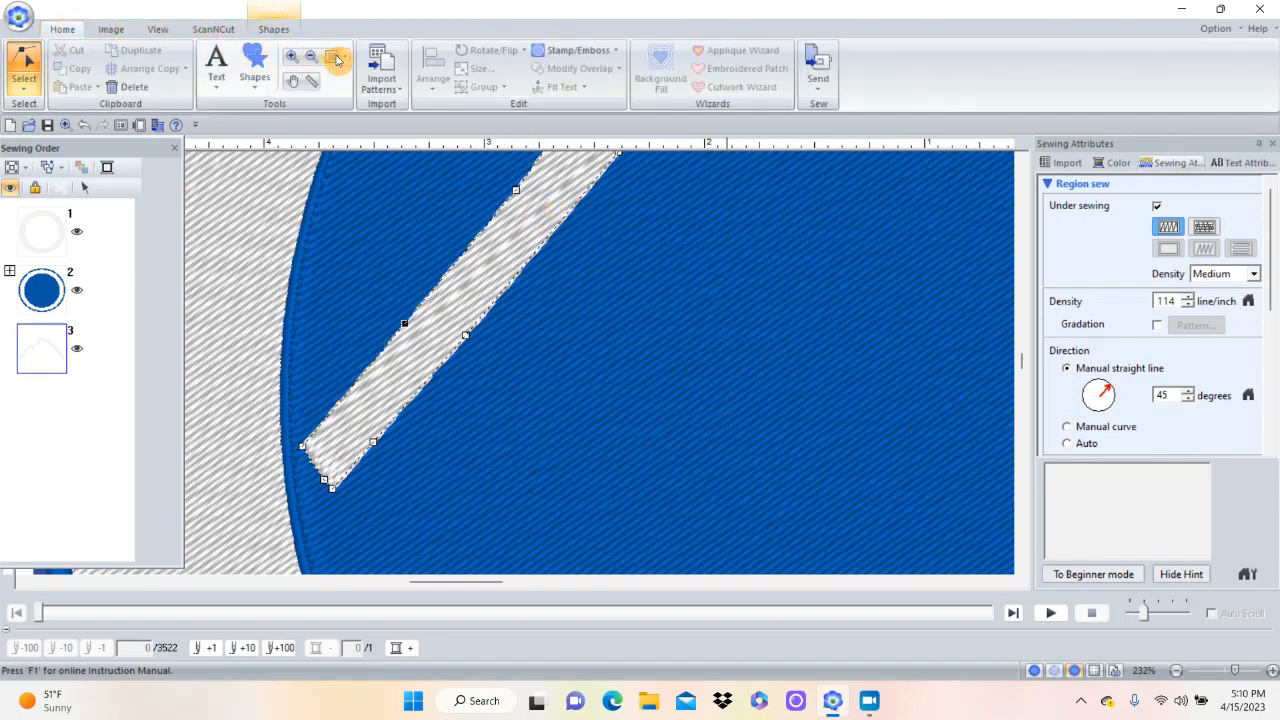
{"action": "left_click", "coordinate": [335, 58]}
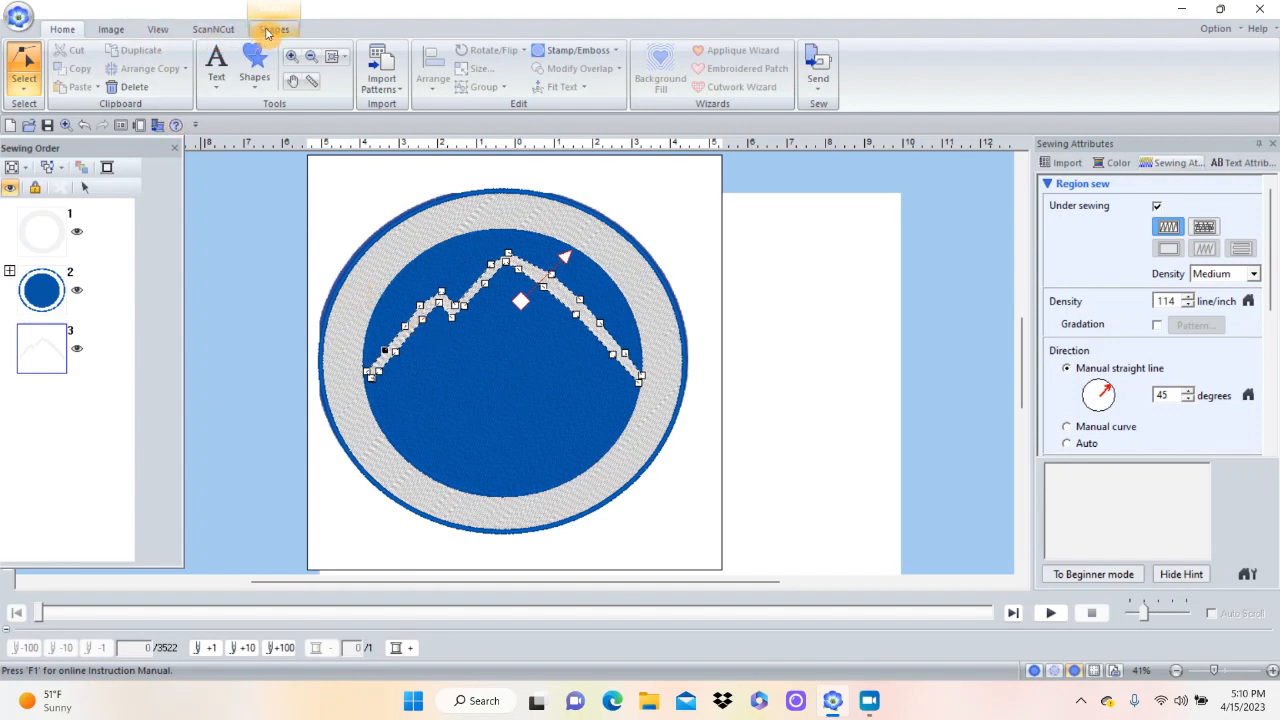
{"action": "left_click", "coordinate": [158, 30]}
{"action": "left_click", "coordinate": [71, 61]}
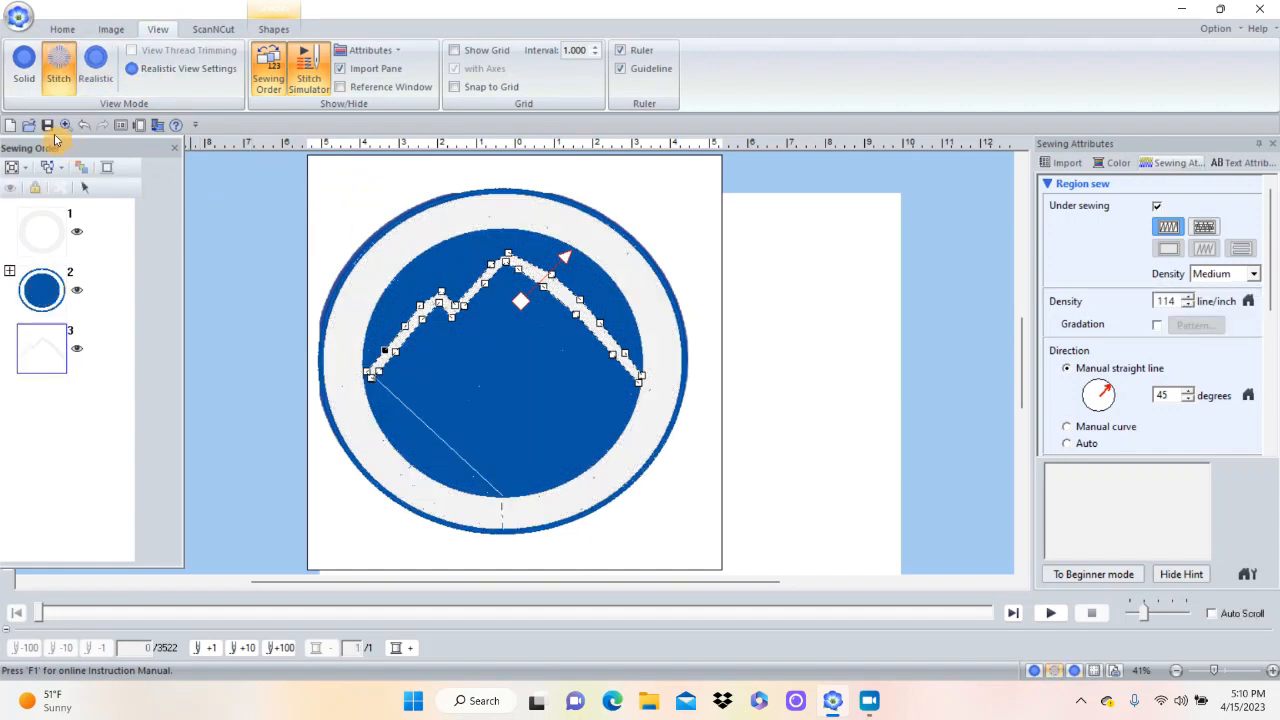
{"action": "left_click", "coordinate": [62, 29]}
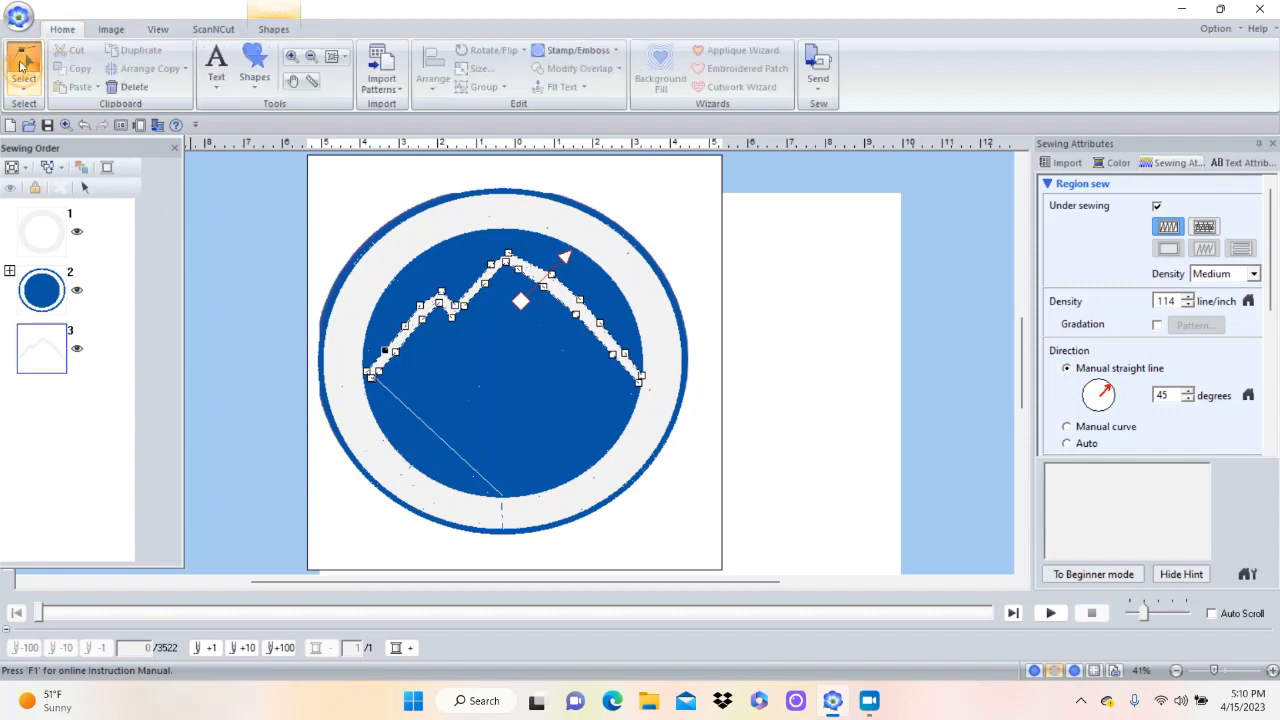
{"action": "left_click", "coordinate": [26, 88]}
{"action": "left_click", "coordinate": [28, 134]}
{"action": "left_click", "coordinate": [453, 307]}
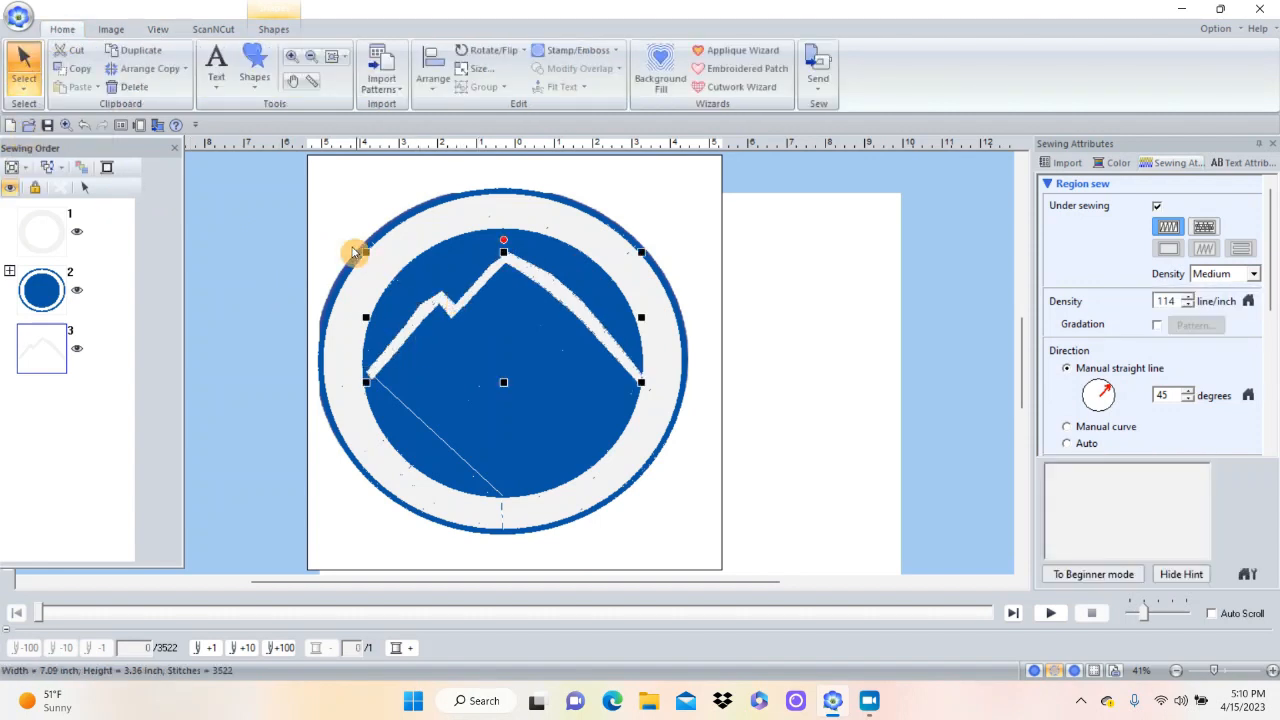
Edit the mountain's points near the main peak, adding one on the right slope's upper edge and fitting it to the logo image.
{"action": "left_click", "coordinate": [290, 58]}
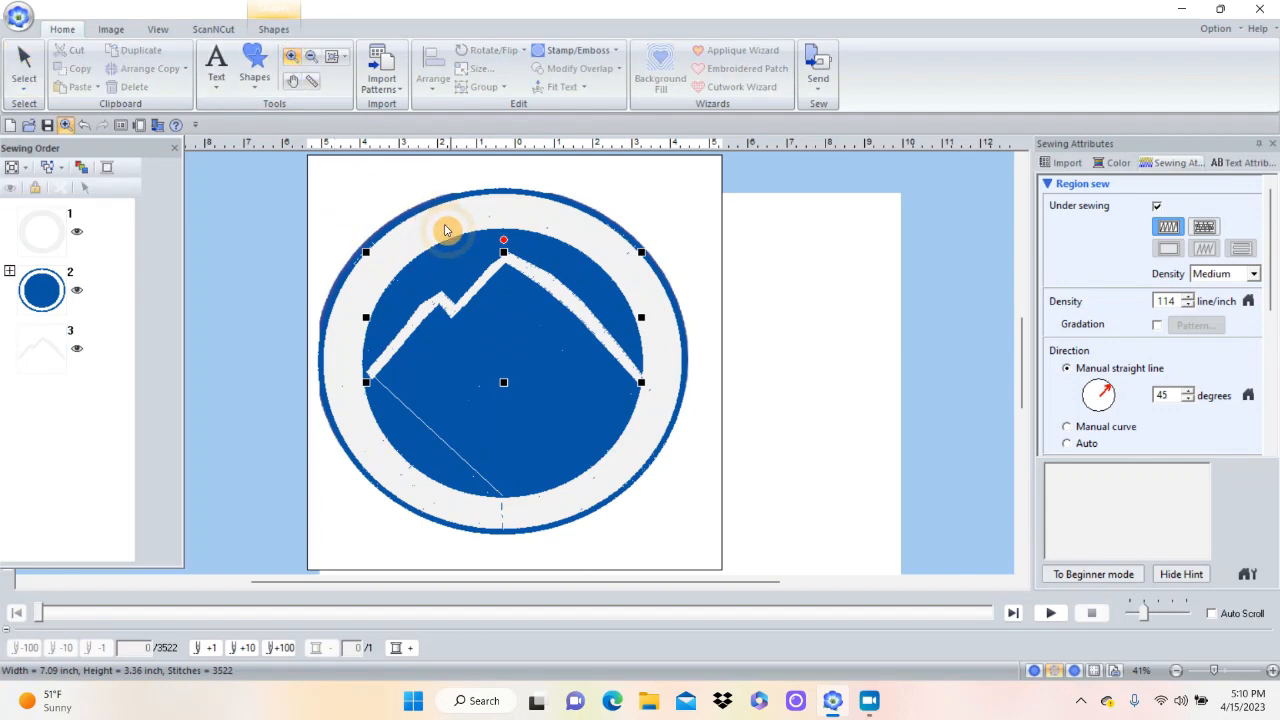
{"action": "left_click_drag", "start_coordinate": [437, 217], "coordinate": [688, 417]}
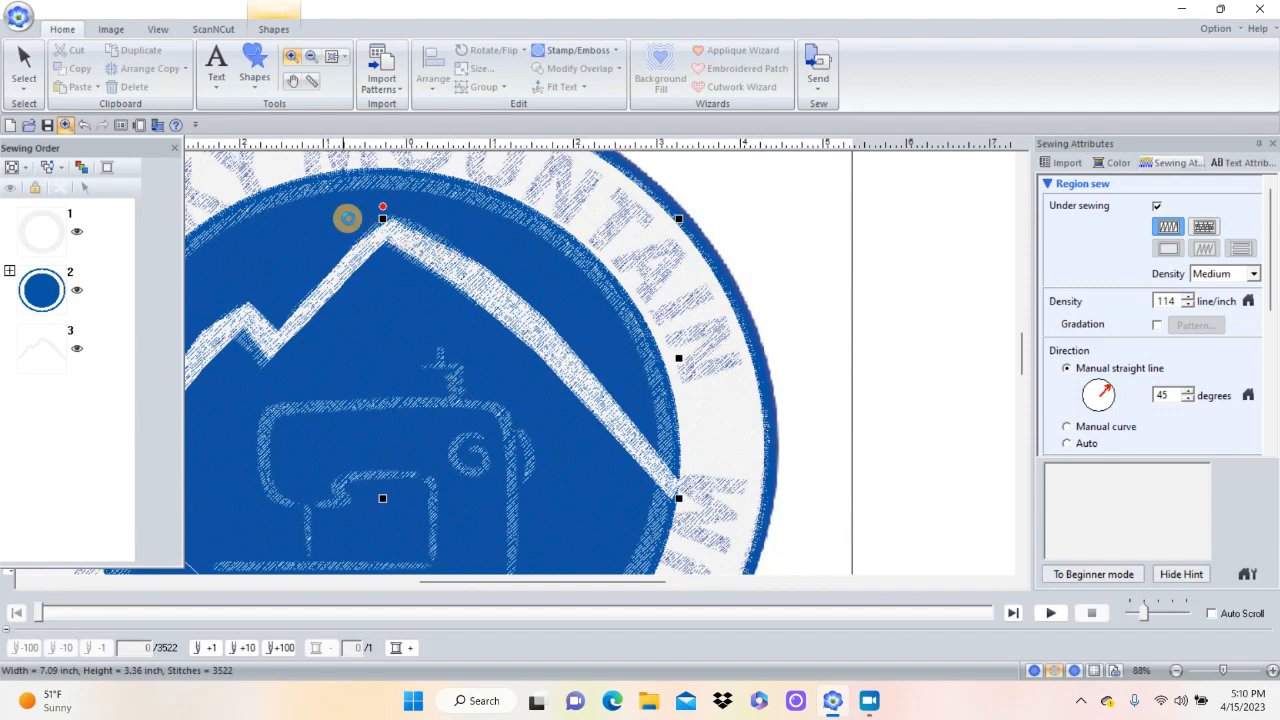
{"action": "left_click_drag", "start_coordinate": [385, 205], "coordinate": [562, 358]}
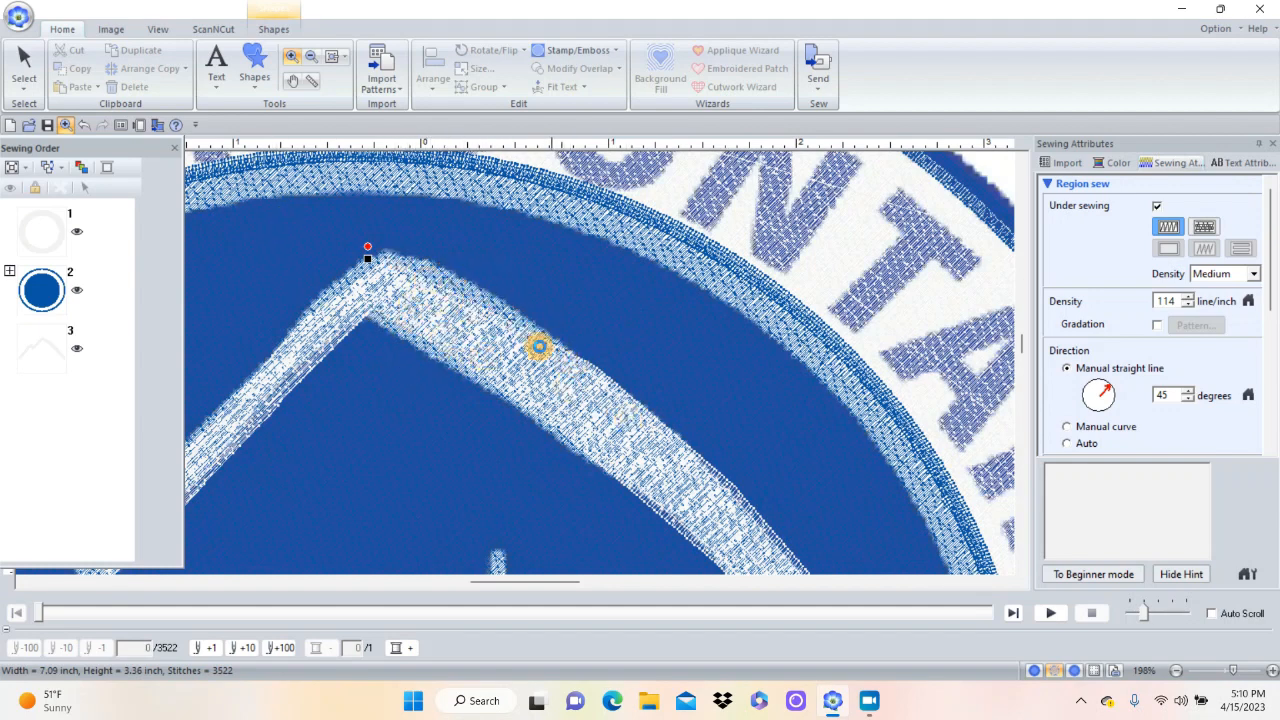
{"action": "left_click", "coordinate": [24, 80]}
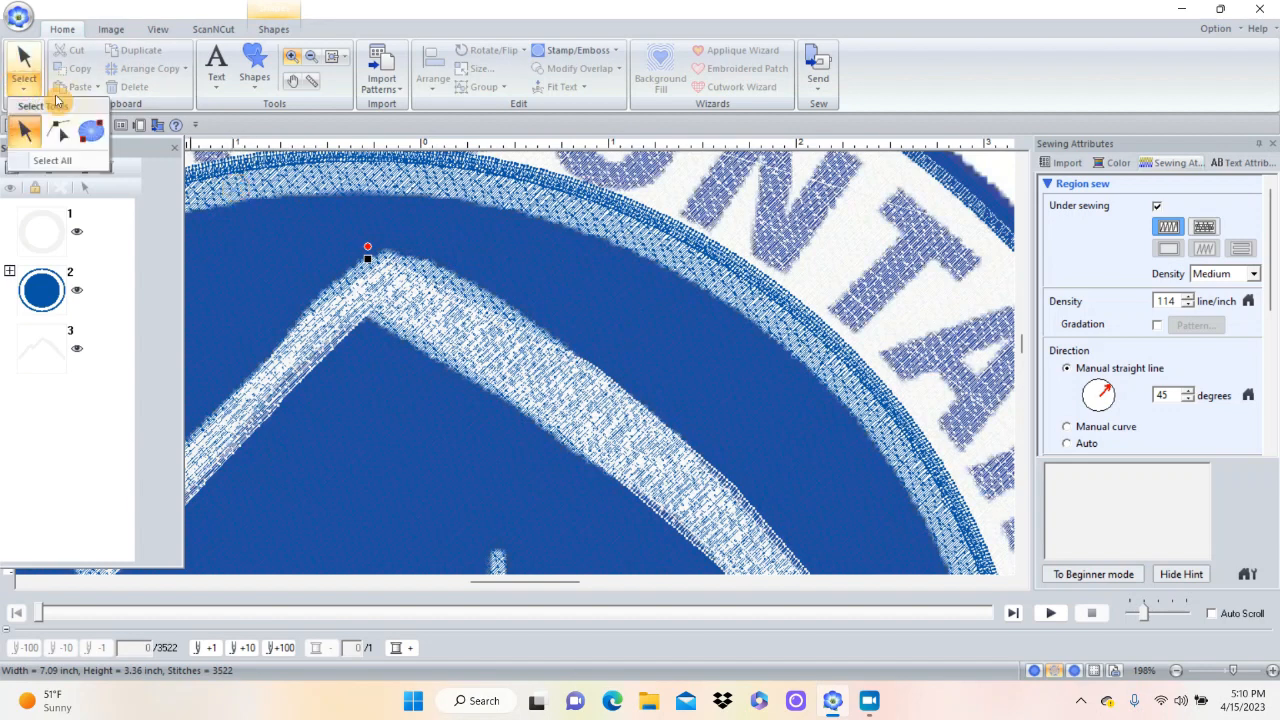
{"action": "left_click", "coordinate": [52, 131]}
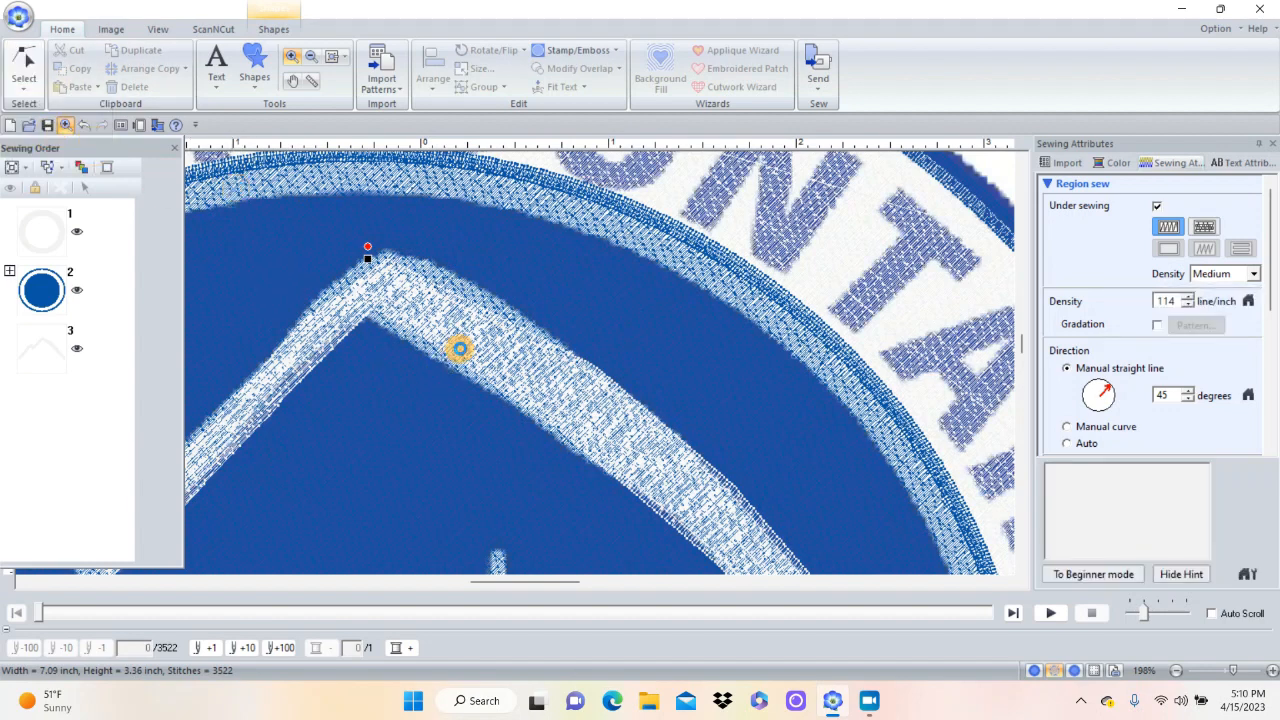
{"action": "left_click", "coordinate": [477, 350]}
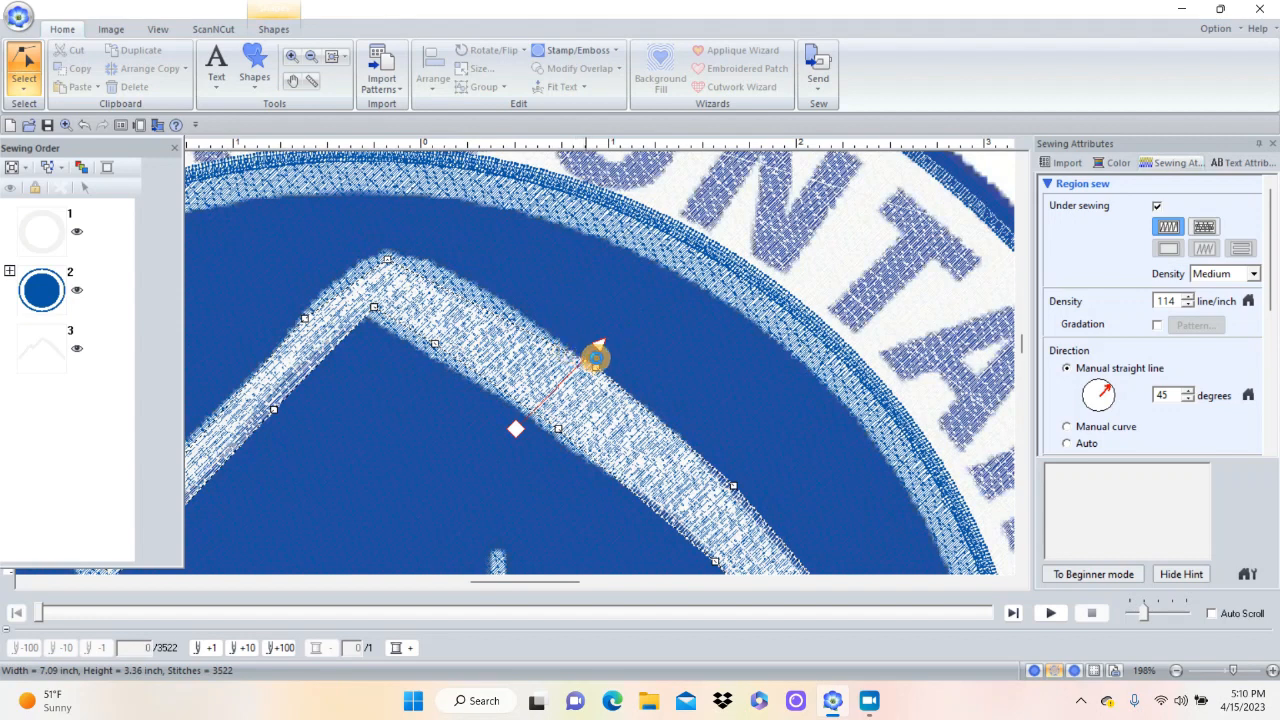
{"action": "left_click", "coordinate": [503, 306]}
{"action": "left_click", "coordinate": [506, 310]}
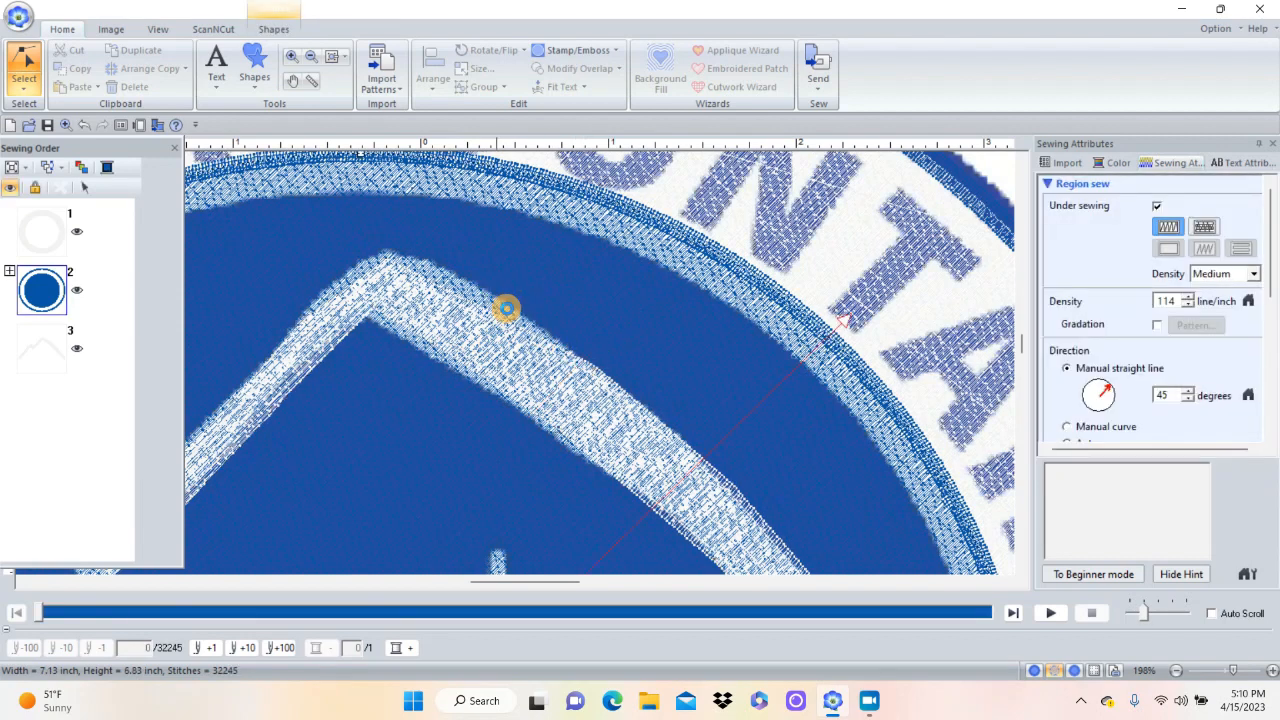
{"action": "left_click", "coordinate": [515, 313]}
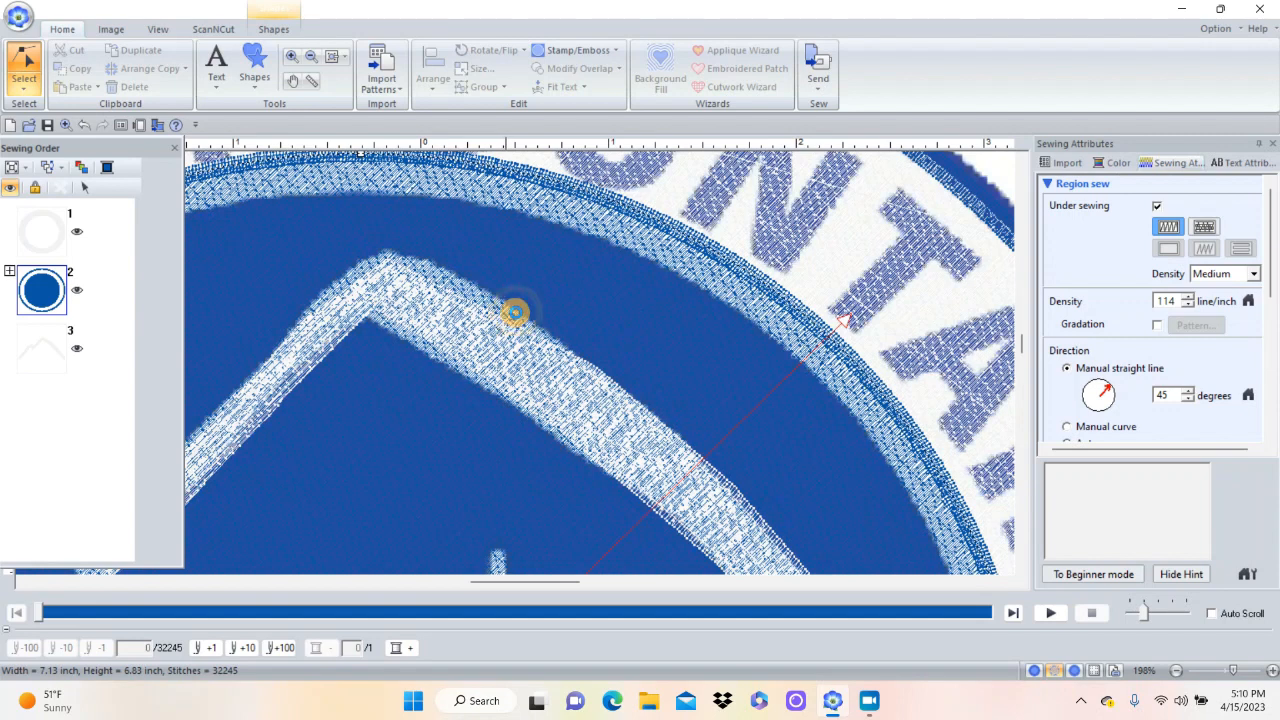
{"action": "left_click", "coordinate": [488, 291]}
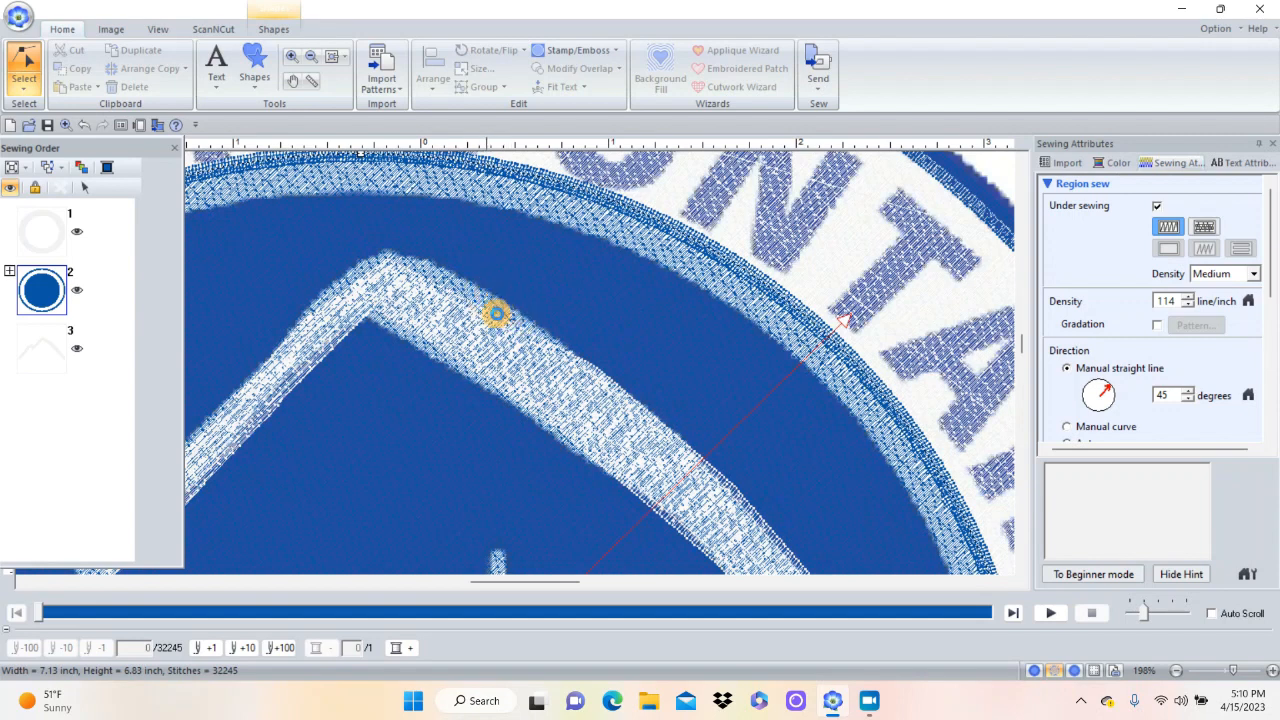
{"action": "left_click", "coordinate": [483, 313]}
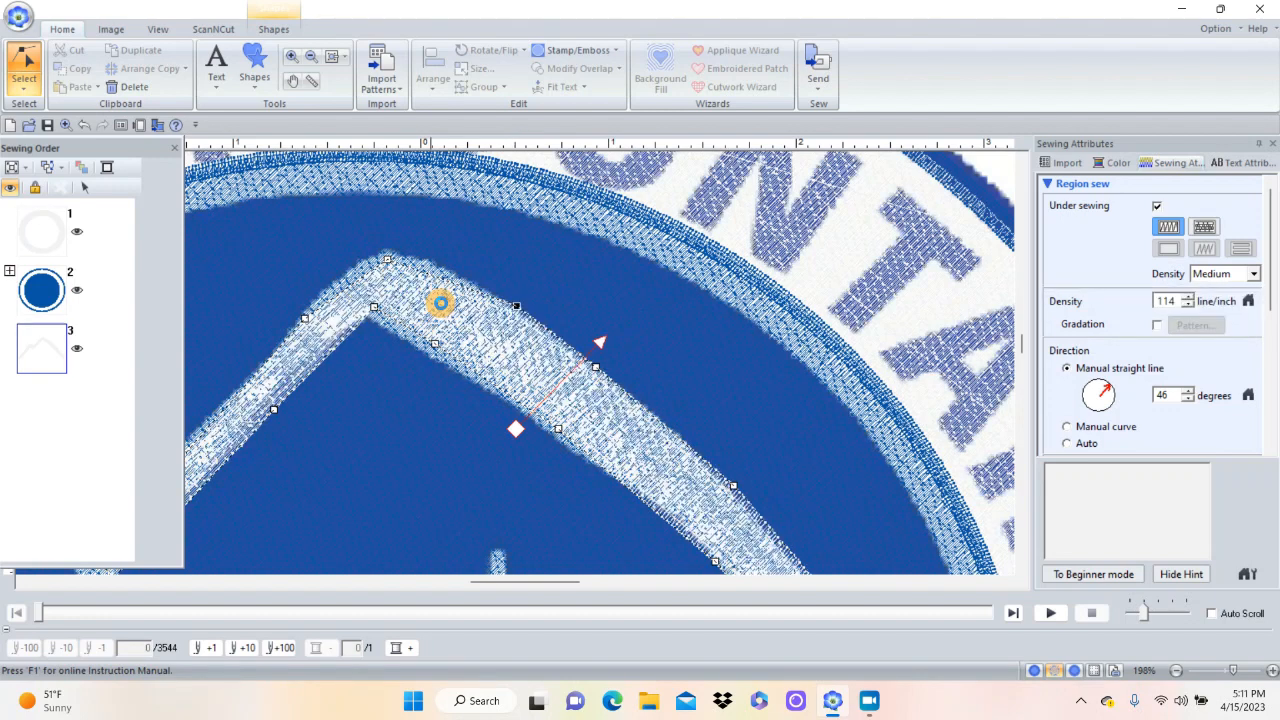
Adjust the main peak's tip and add another point just right of it, fitting the upper edge to the logo image.
{"action": "left_click_drag", "start_coordinate": [390, 263], "coordinate": [393, 258]}
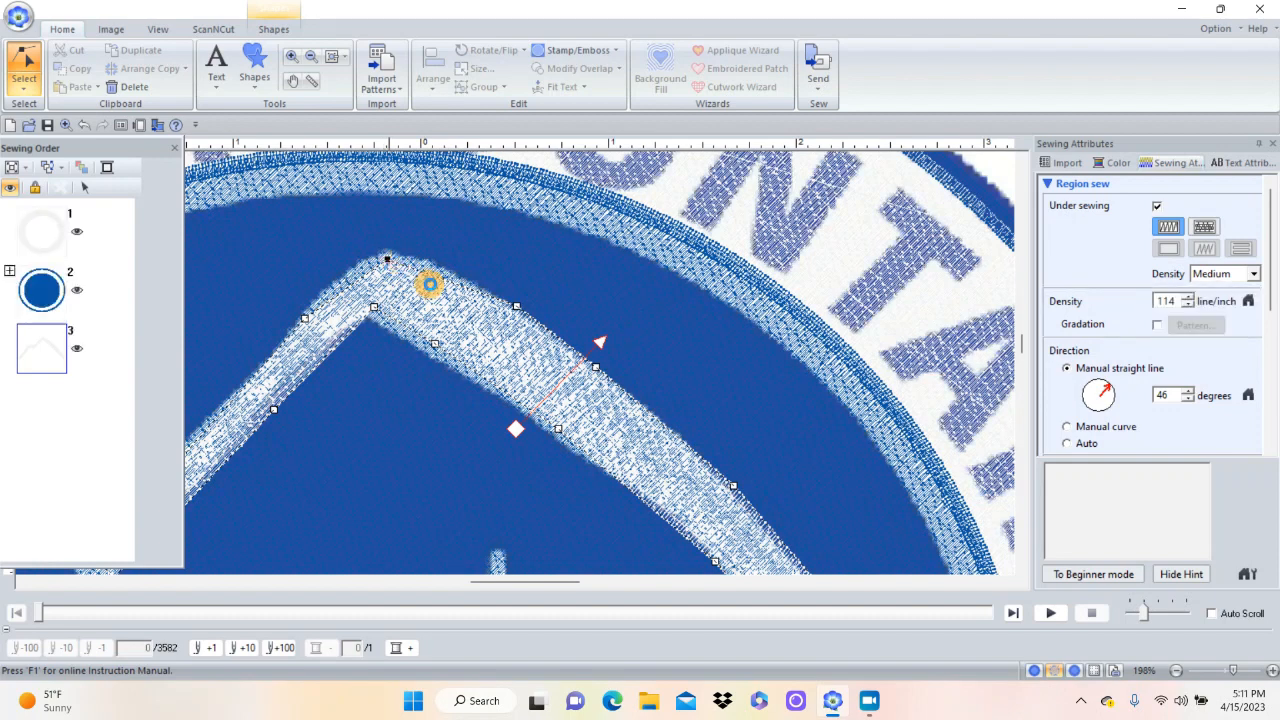
{"action": "left_click", "coordinate": [297, 62]}
{"action": "left_click", "coordinate": [390, 245]}
{"action": "left_click_drag", "start_coordinate": [377, 205], "coordinate": [592, 385]}
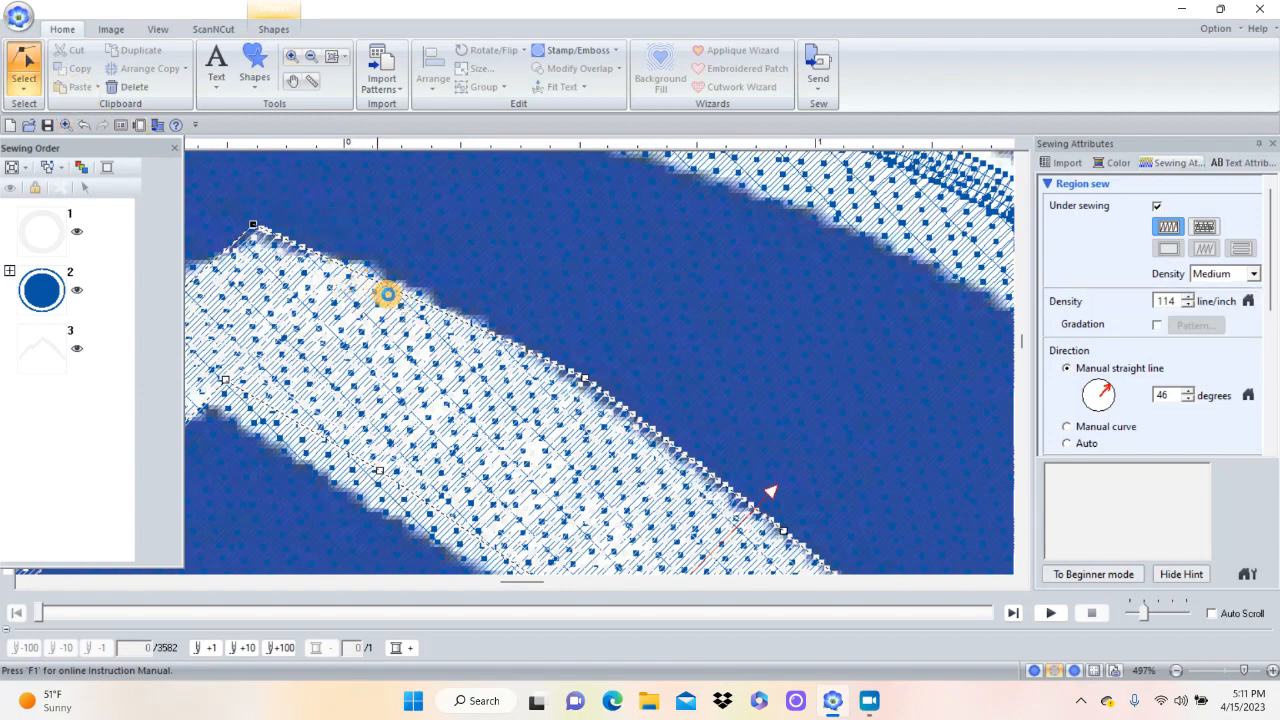
{"action": "left_click", "coordinate": [399, 296]}
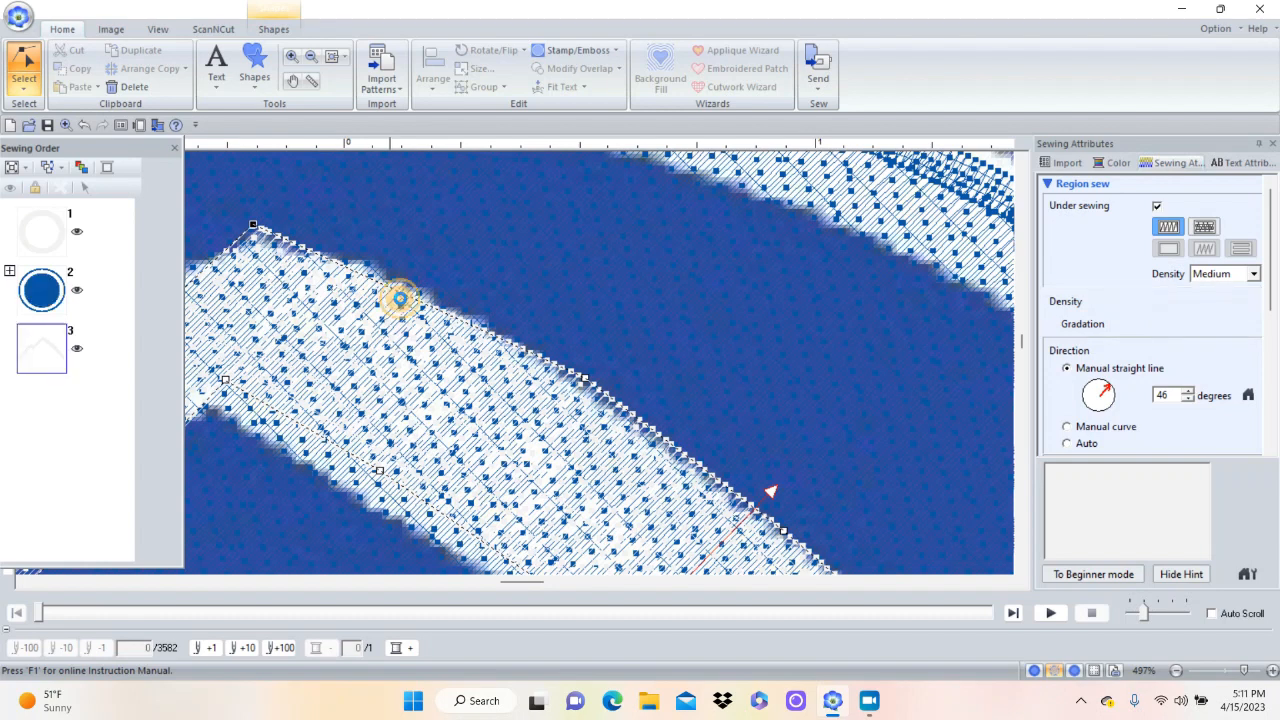
{"action": "left_click", "coordinate": [389, 288]}
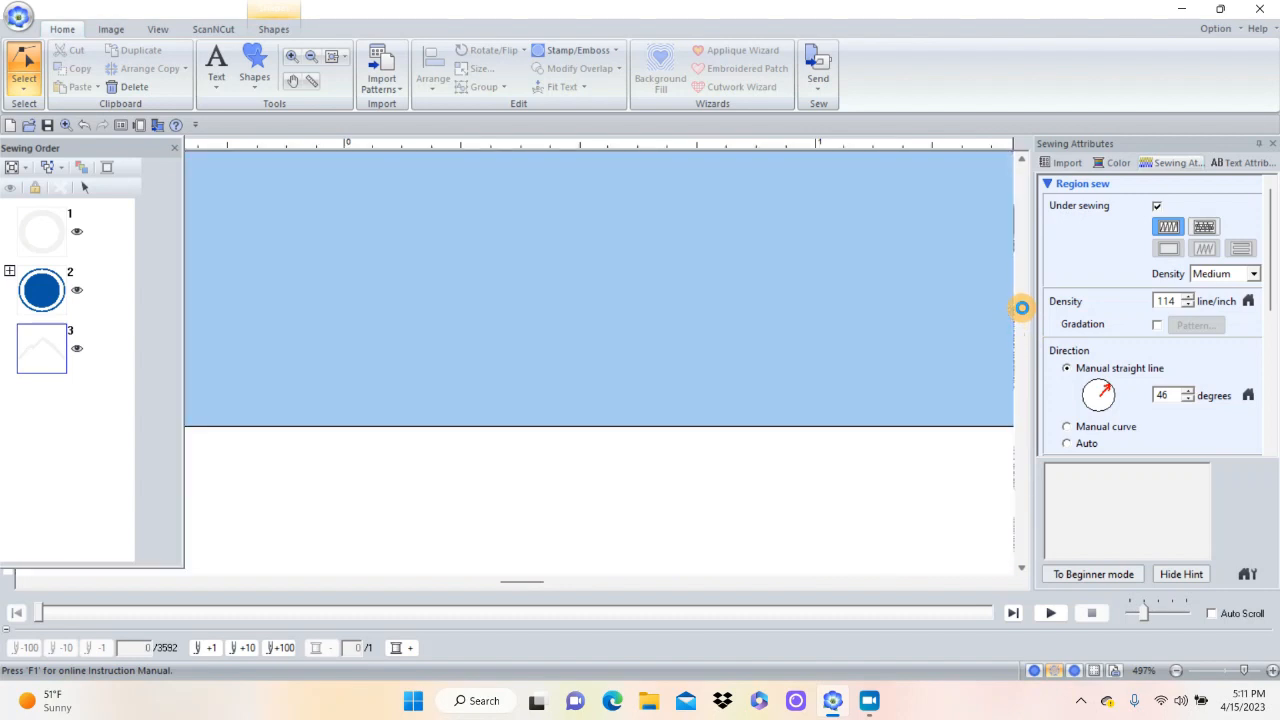
Leave point editing and select the mountain as a complete object.
{"action": "left_click", "coordinate": [334, 60]}
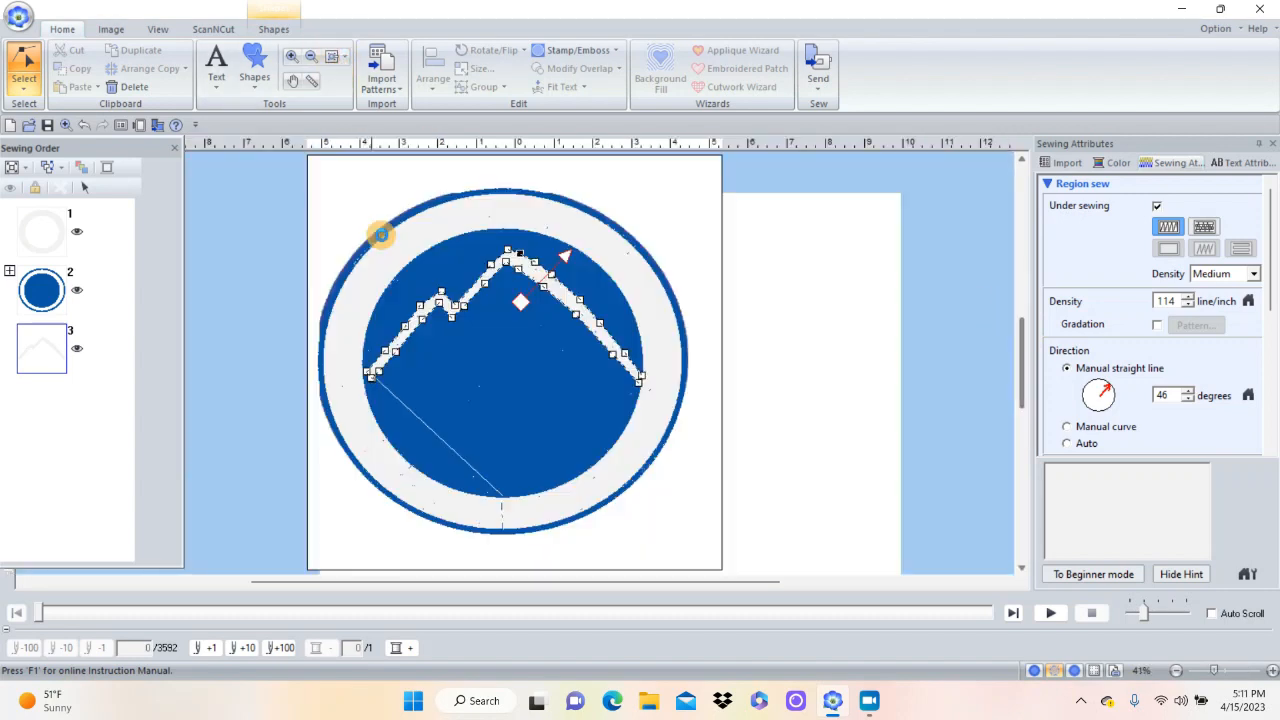
{"action": "left_click", "coordinate": [290, 56]}
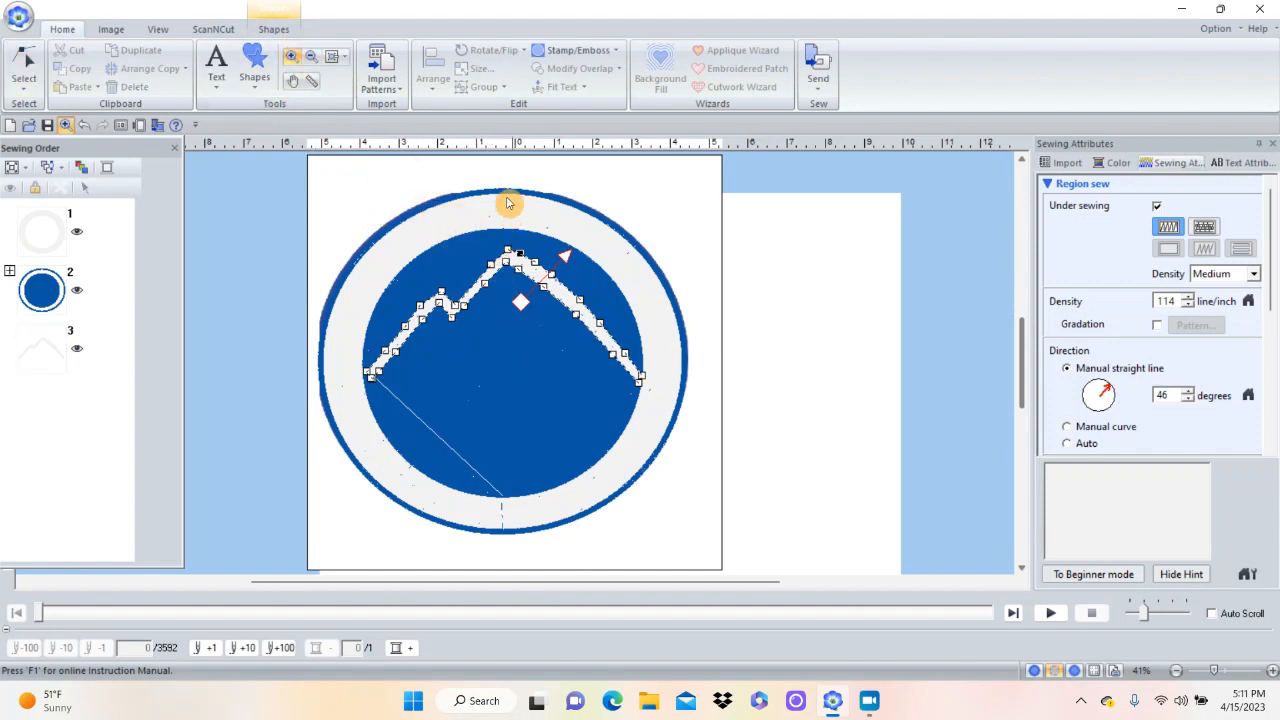
{"action": "left_click", "coordinate": [650, 326]}
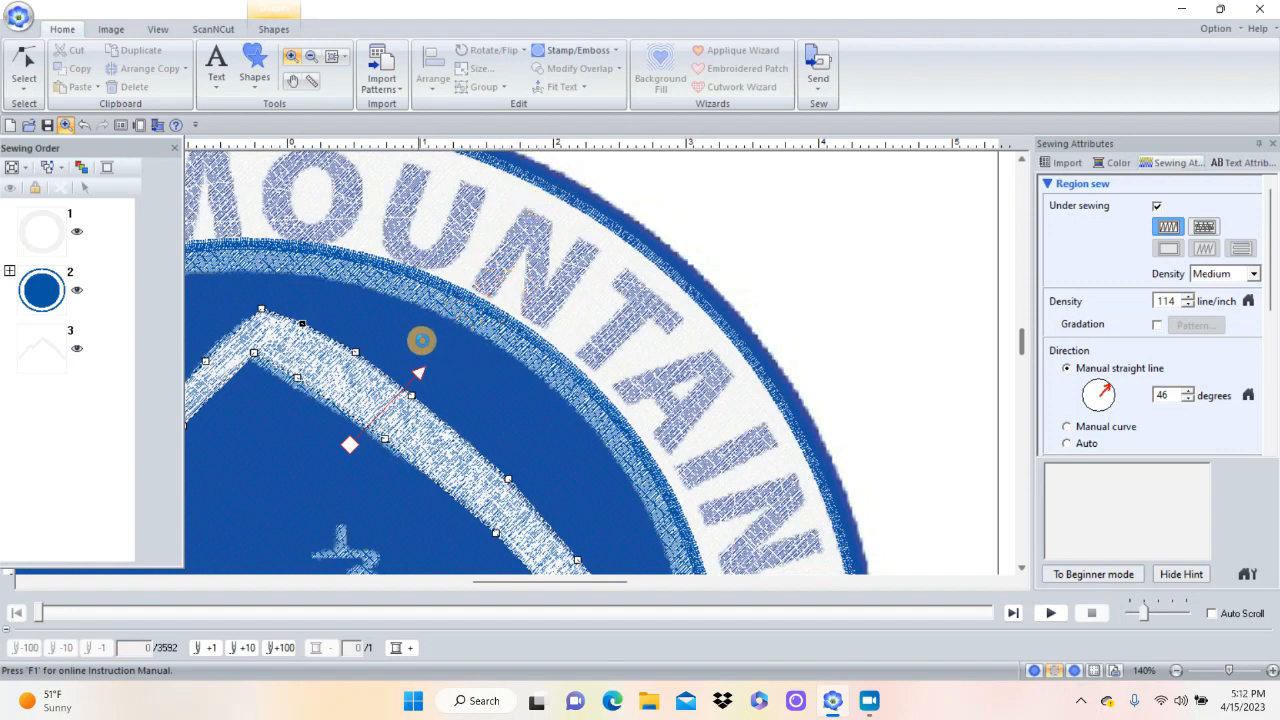
{"action": "left_click", "coordinate": [35, 100]}
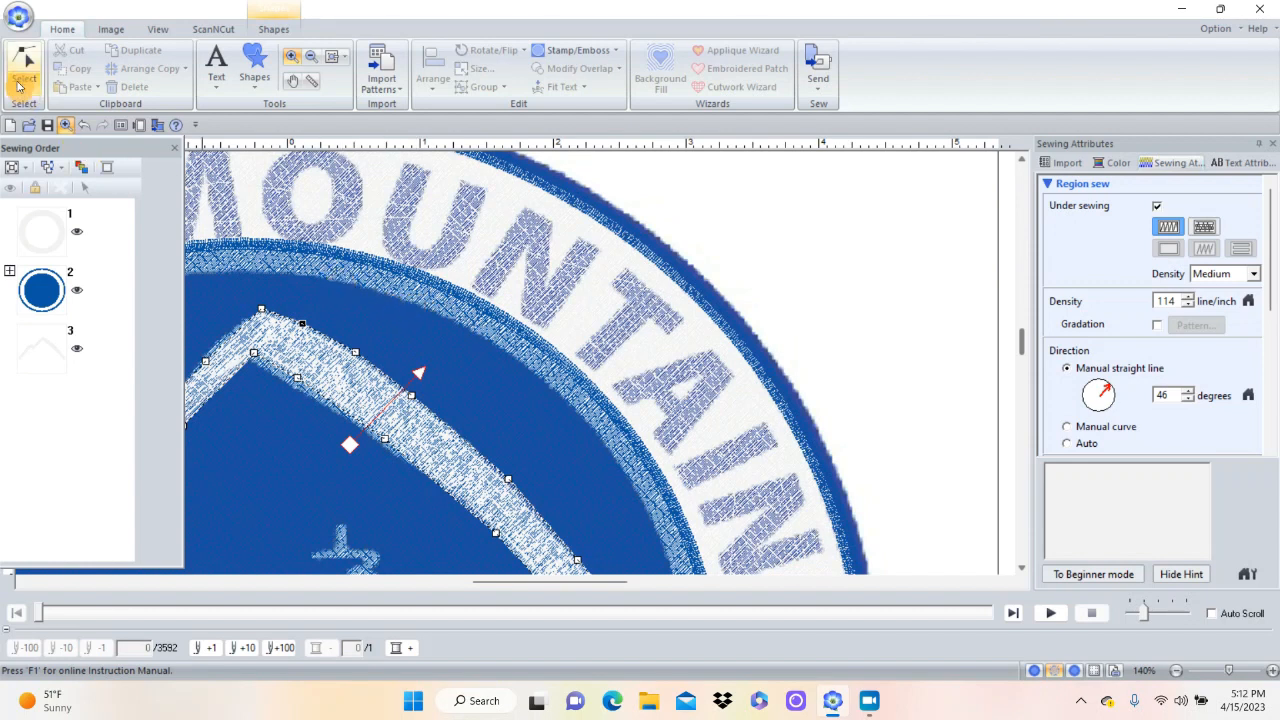
{"action": "left_click", "coordinate": [23, 129]}
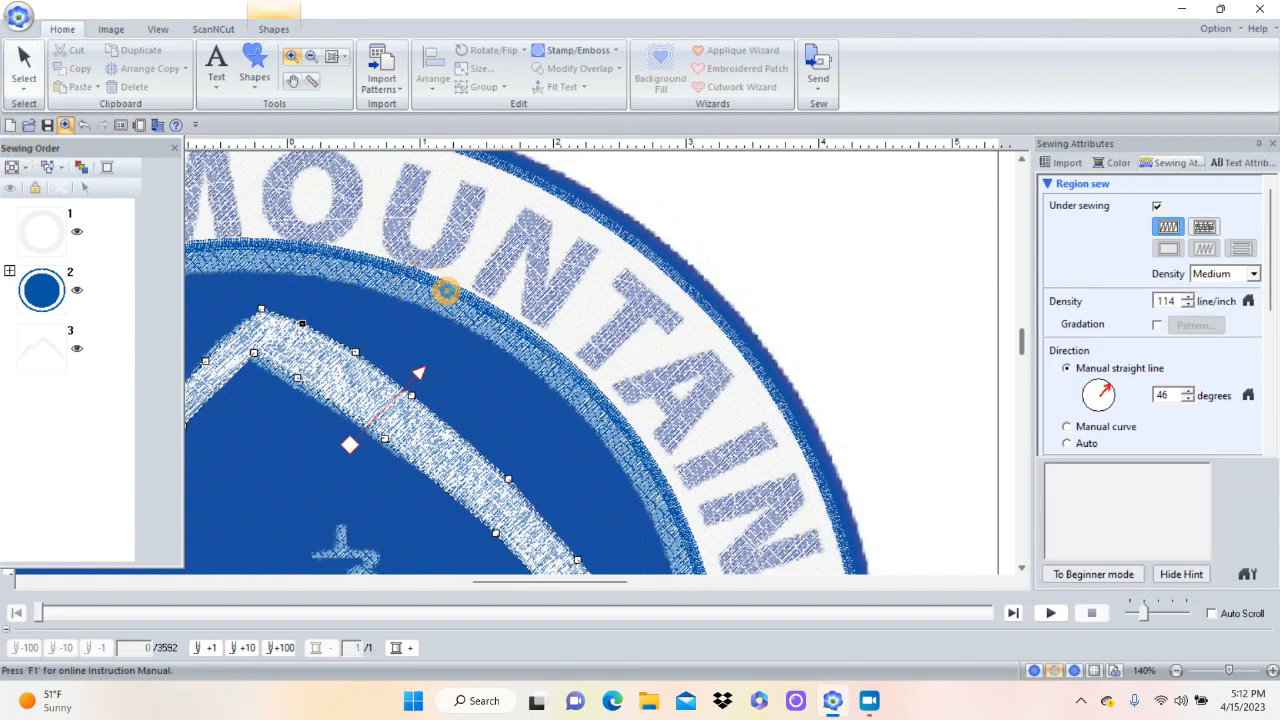
{"action": "left_click", "coordinate": [718, 220]}
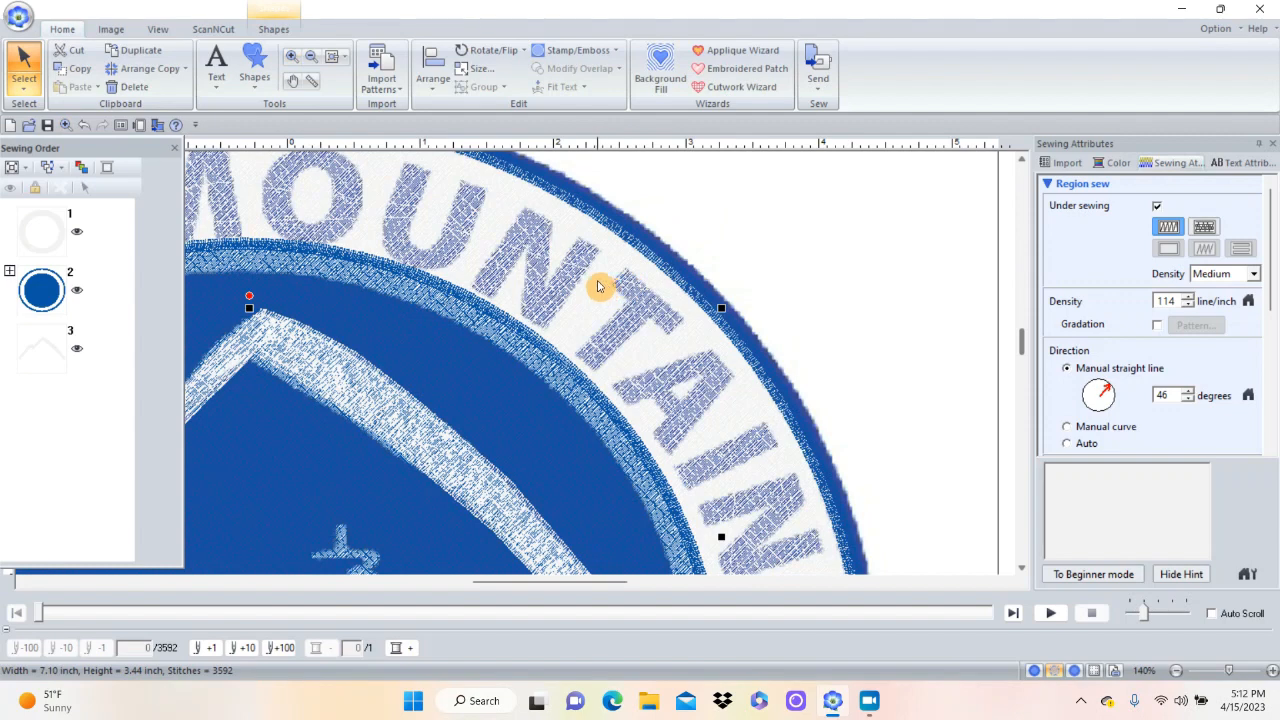
Examine the mountain's right slope against the logo image, from the main peak down to the ring's lower edge.
{"action": "left_click", "coordinate": [1020, 567]}
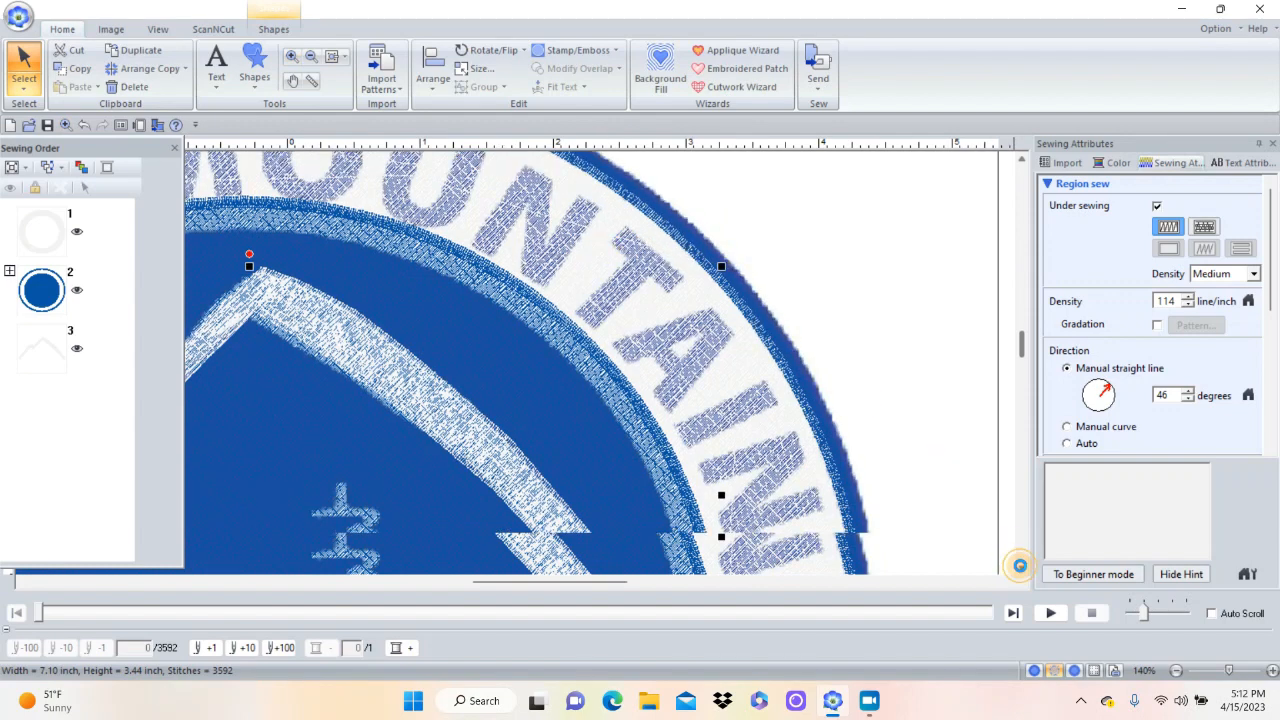
{"action": "left_click", "coordinate": [1020, 567]}
{"action": "left_click", "coordinate": [1020, 567]}
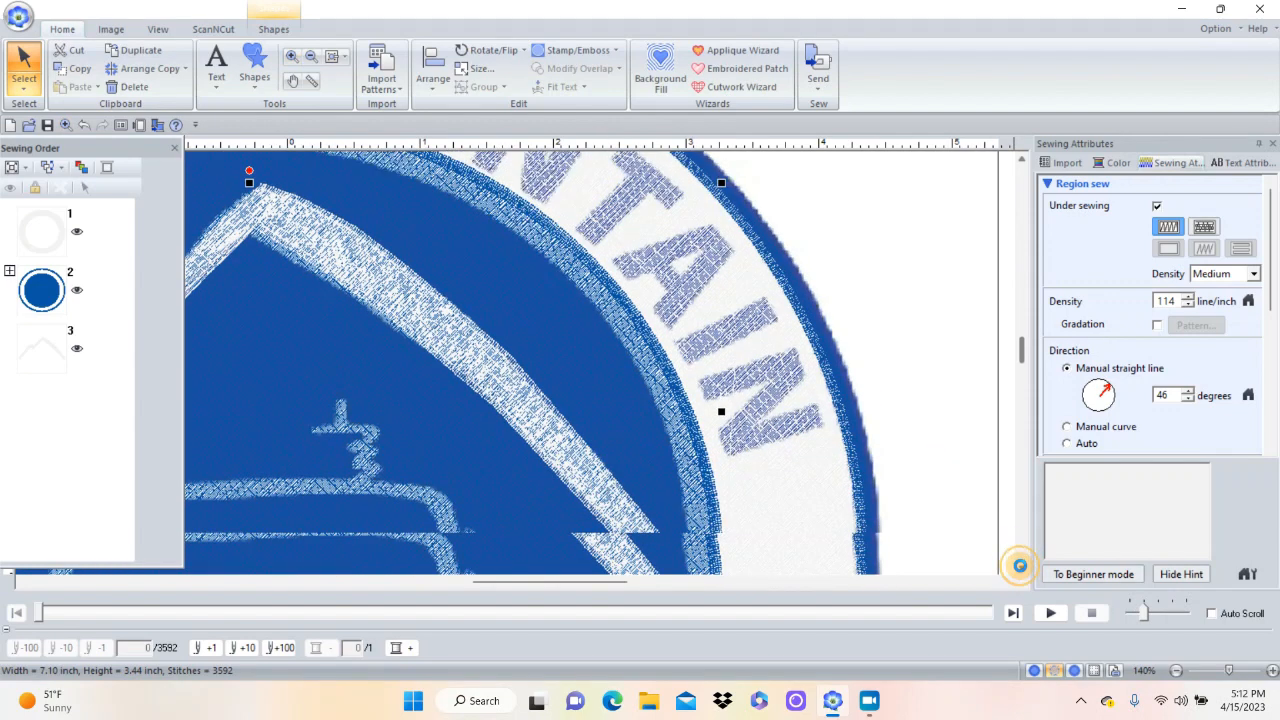
{"action": "left_click", "coordinate": [1020, 567]}
{"action": "left_click", "coordinate": [1020, 567]}
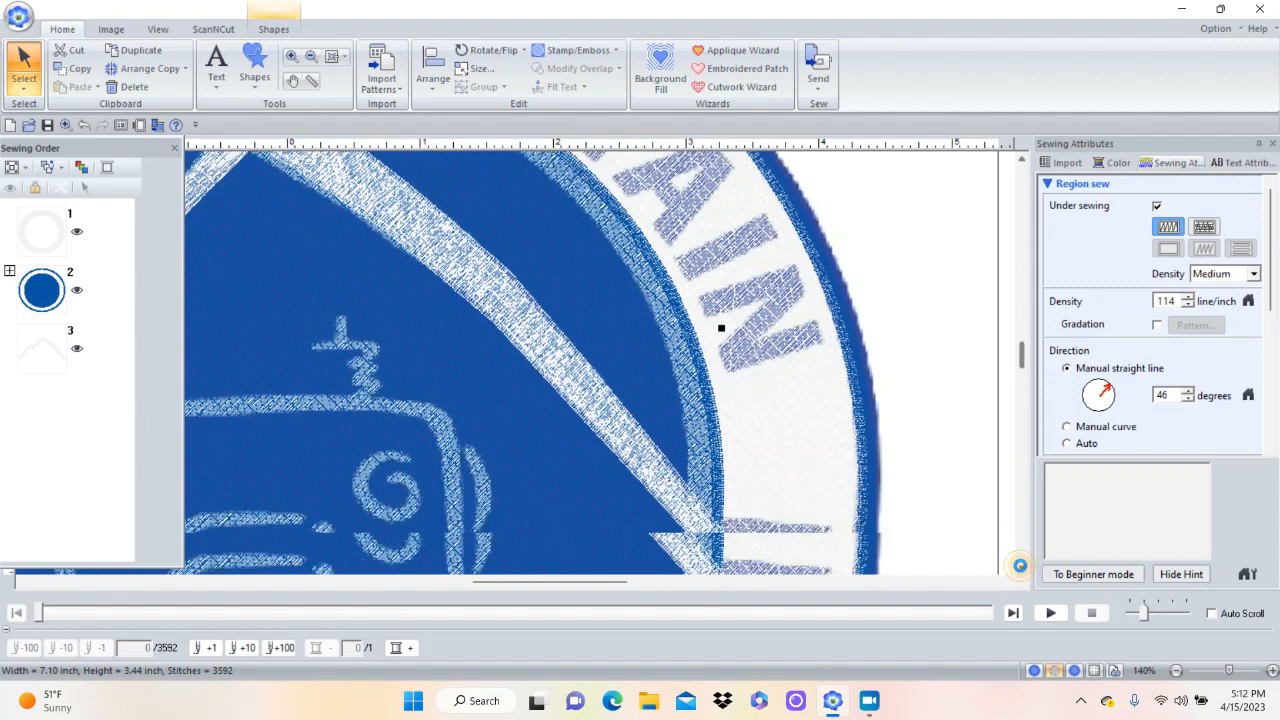
{"action": "left_click", "coordinate": [1020, 567]}
{"action": "left_click", "coordinate": [1020, 567]}
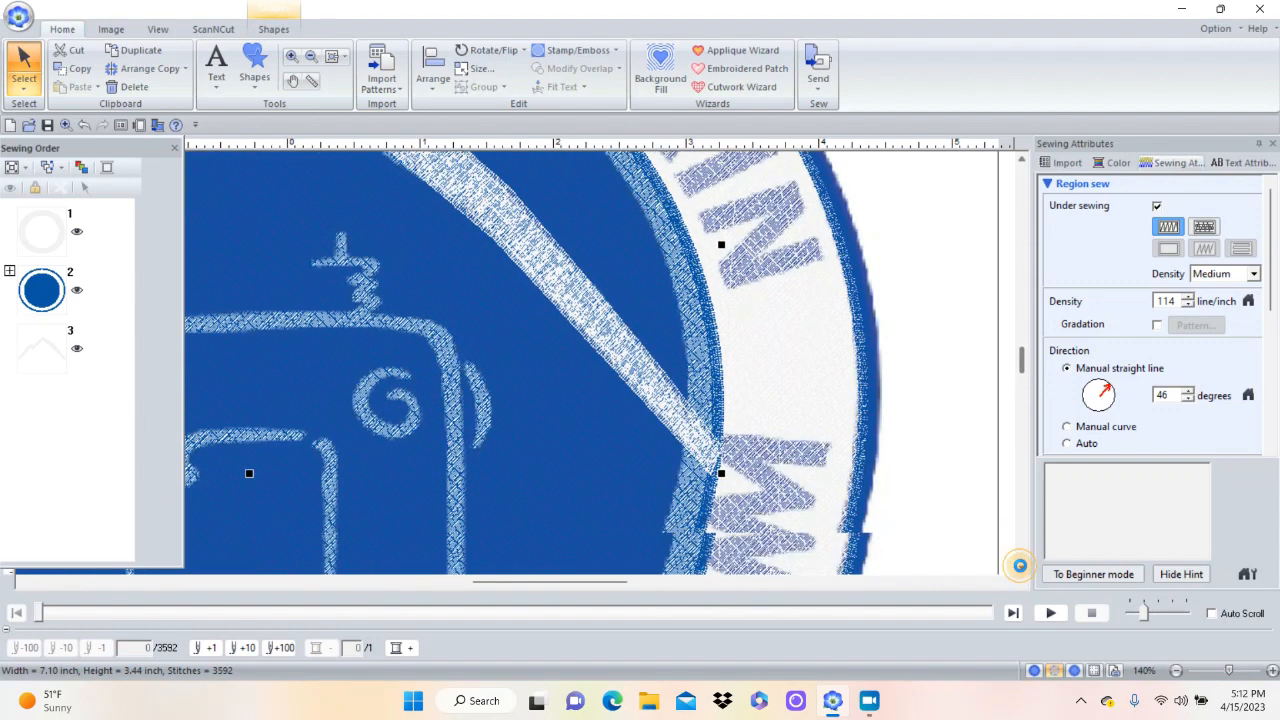
{"action": "left_click", "coordinate": [1020, 567]}
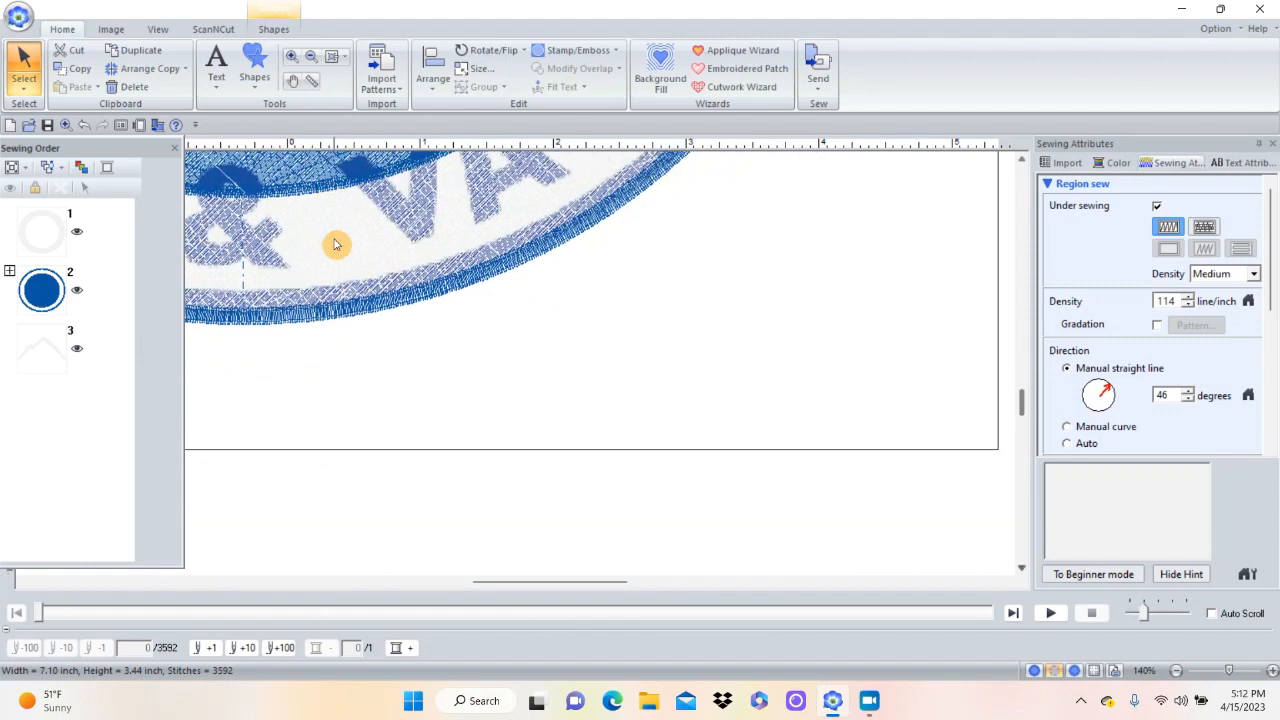
{"action": "left_click", "coordinate": [331, 55]}
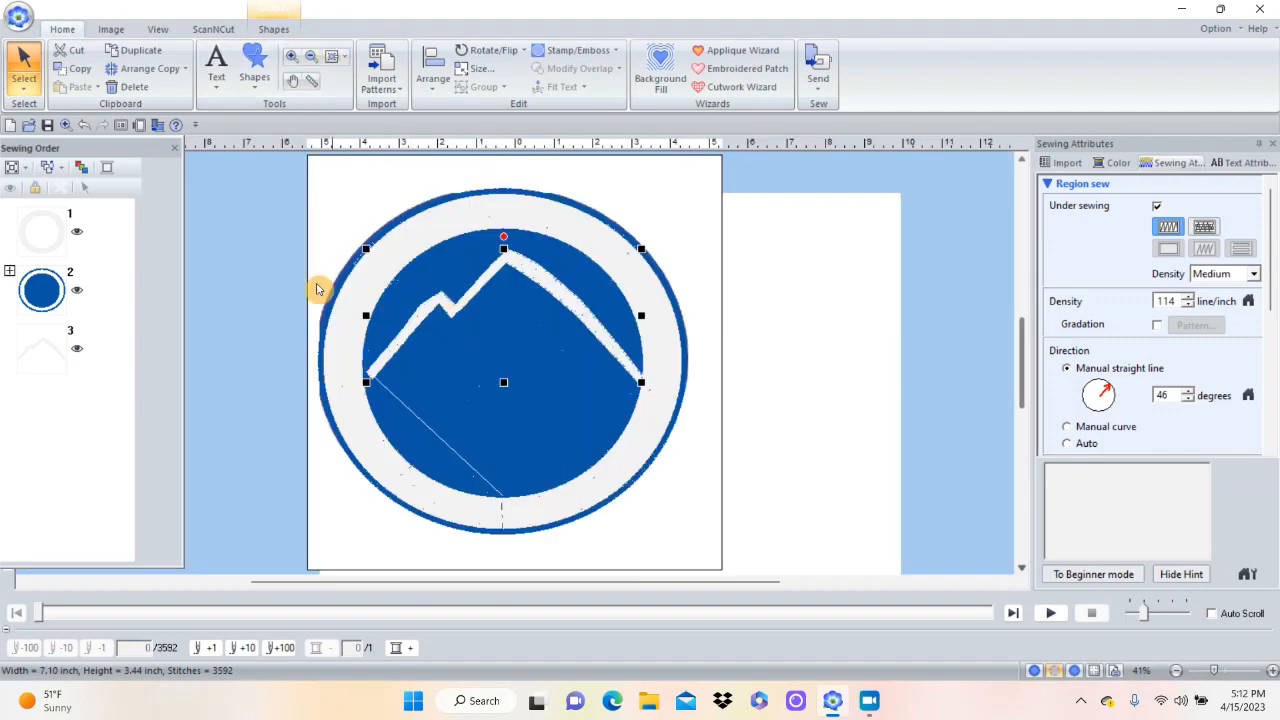
Start a Manual Punch Curved Block on the sewing machine outline, tracing from the curved lower end of its left side upward.
{"action": "left_click", "coordinate": [291, 57]}
{"action": "left_click_drag", "start_coordinate": [383, 298], "coordinate": [644, 454]}
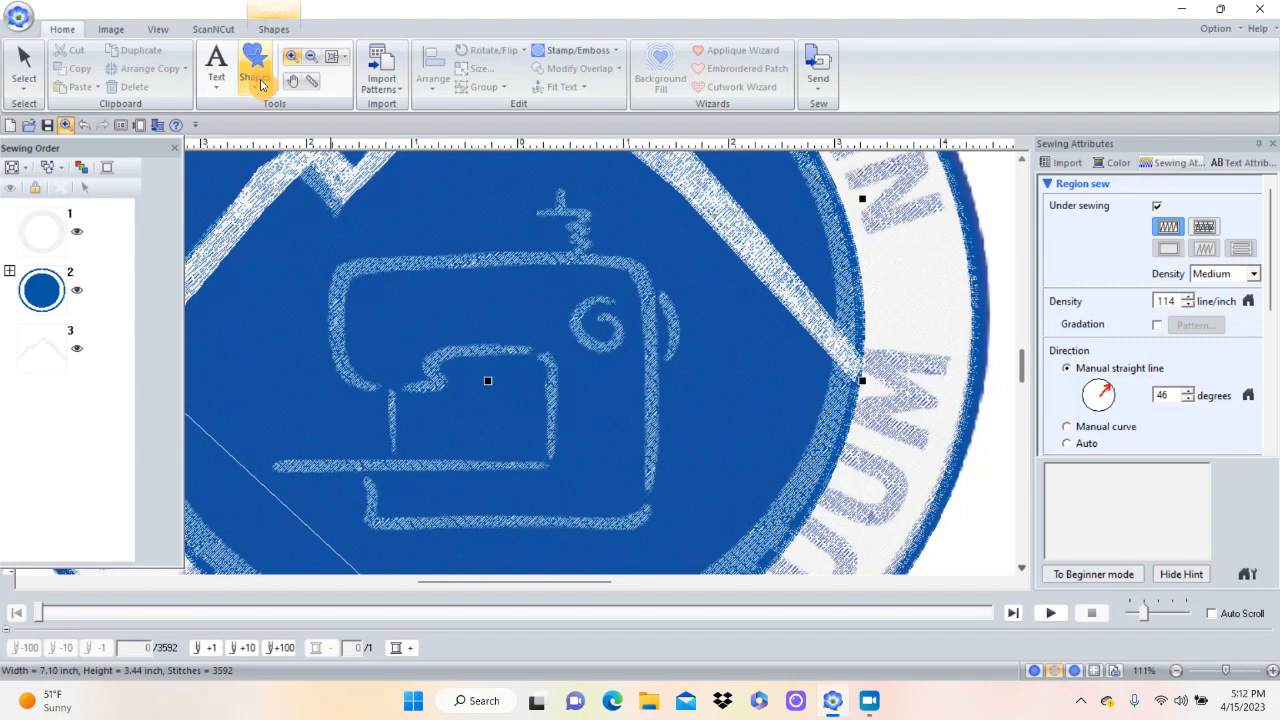
{"action": "left_click", "coordinate": [260, 82]}
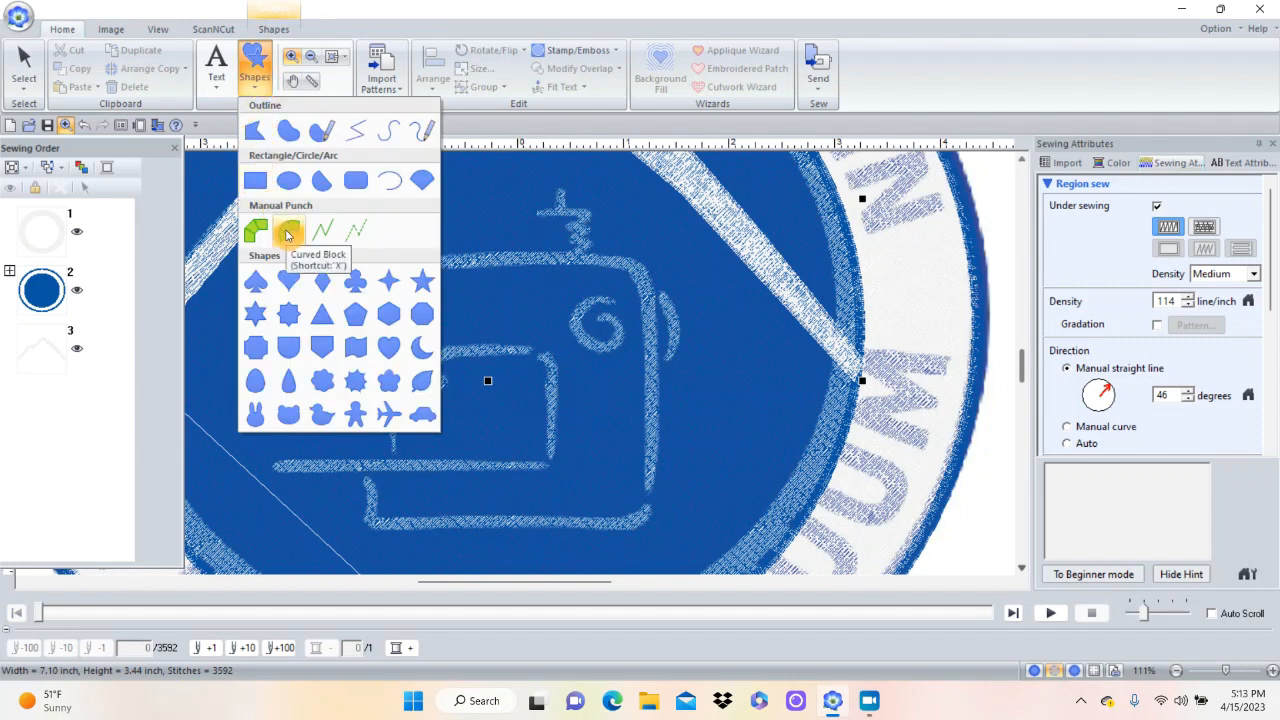
{"action": "left_click", "coordinate": [287, 234]}
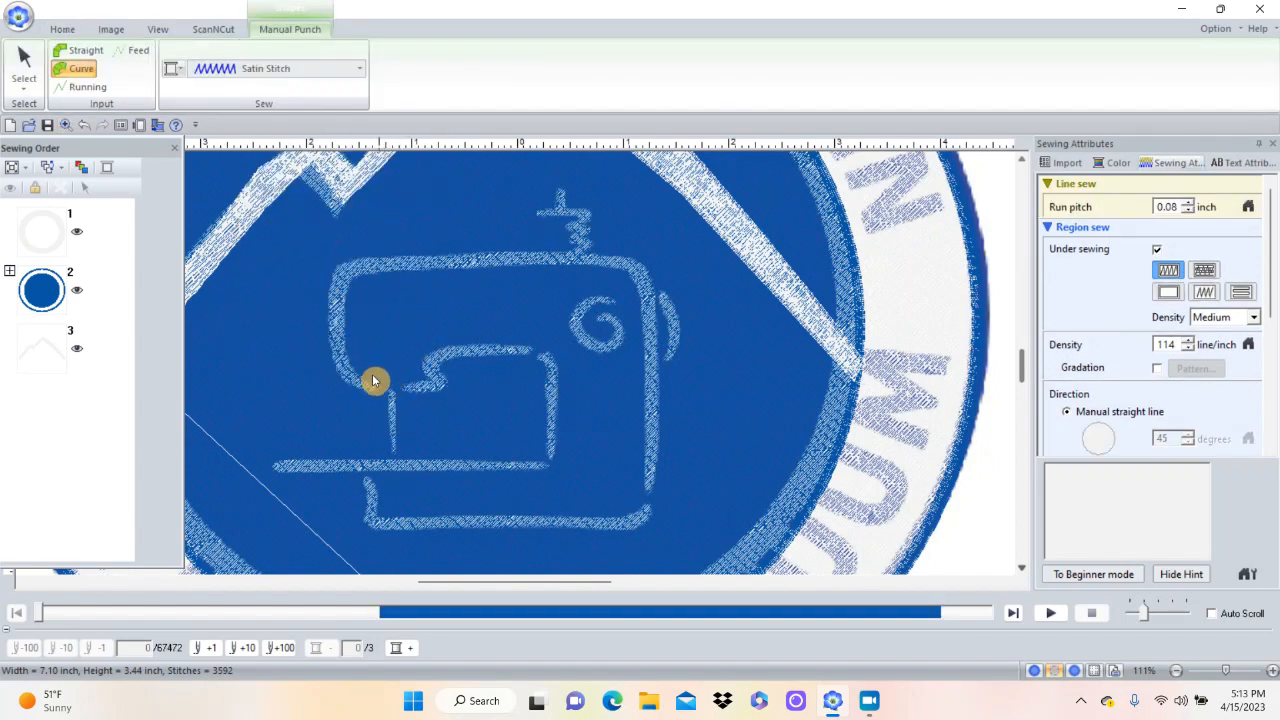
{"action": "left_click", "coordinate": [372, 375]}
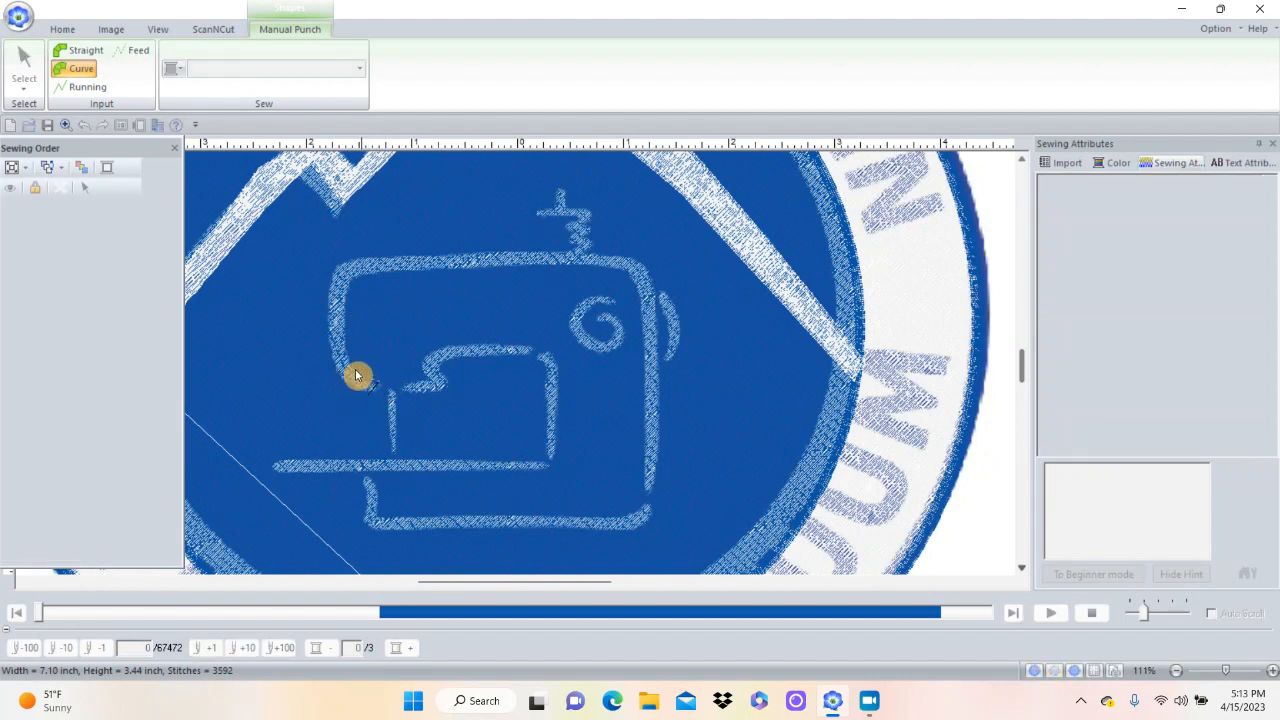
{"action": "left_click", "coordinate": [356, 374]}
{"action": "left_click", "coordinate": [344, 385]}
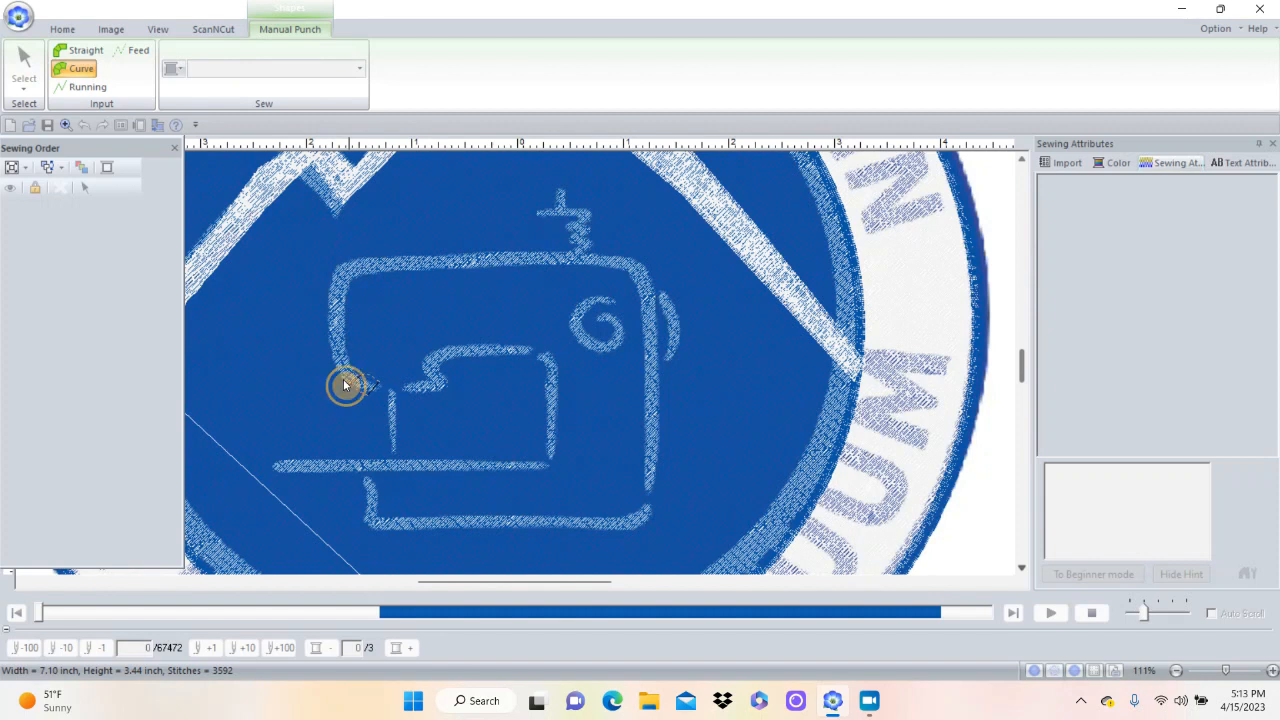
{"action": "left_click", "coordinate": [330, 321]}
{"action": "left_click", "coordinate": [330, 315]}
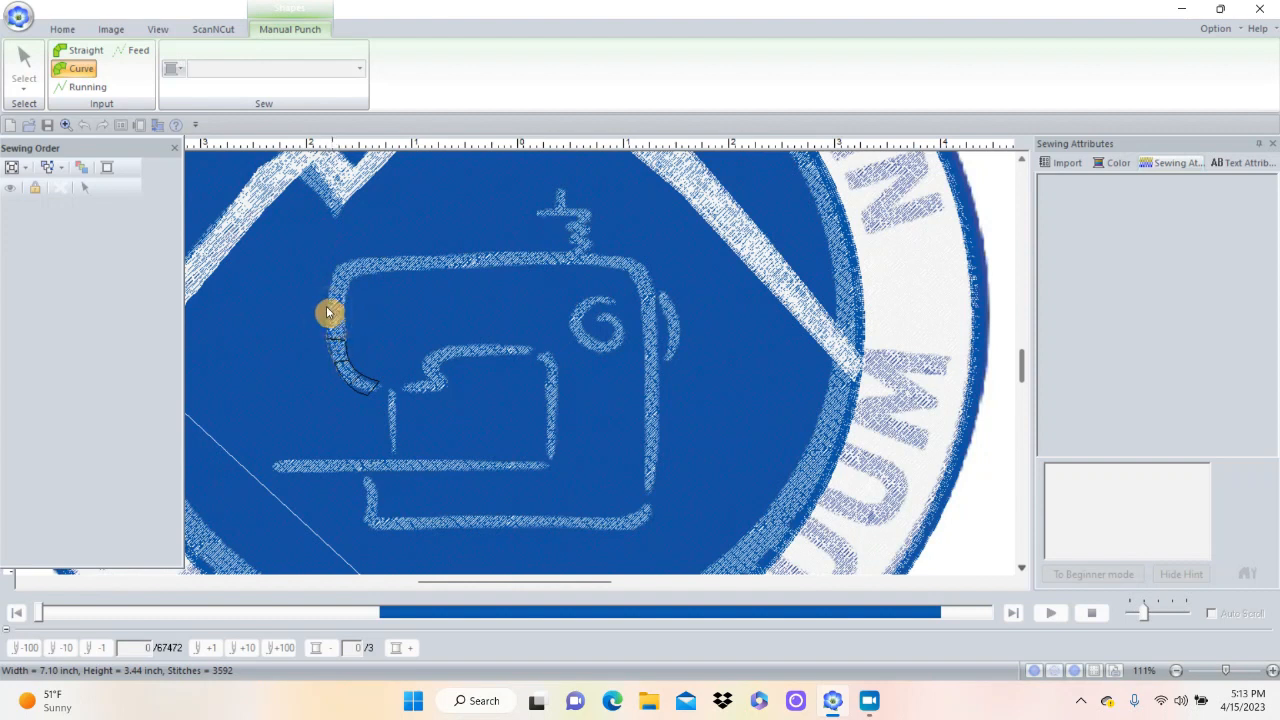
{"action": "left_click", "coordinate": [339, 296]}
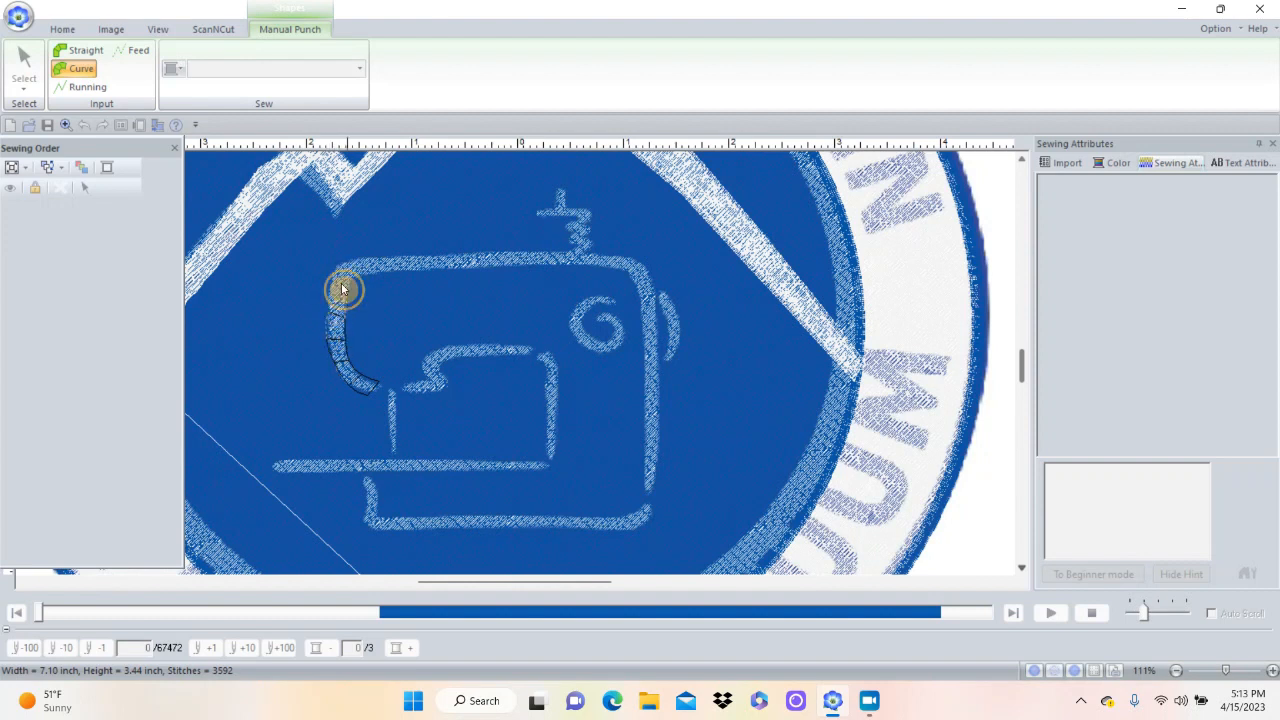
Continue the curved block around the upper-left corner of the sewing machine, alternating points between the outline's outer and inner edges.
{"action": "left_click", "coordinate": [330, 282]}
{"action": "left_click", "coordinate": [335, 277]}
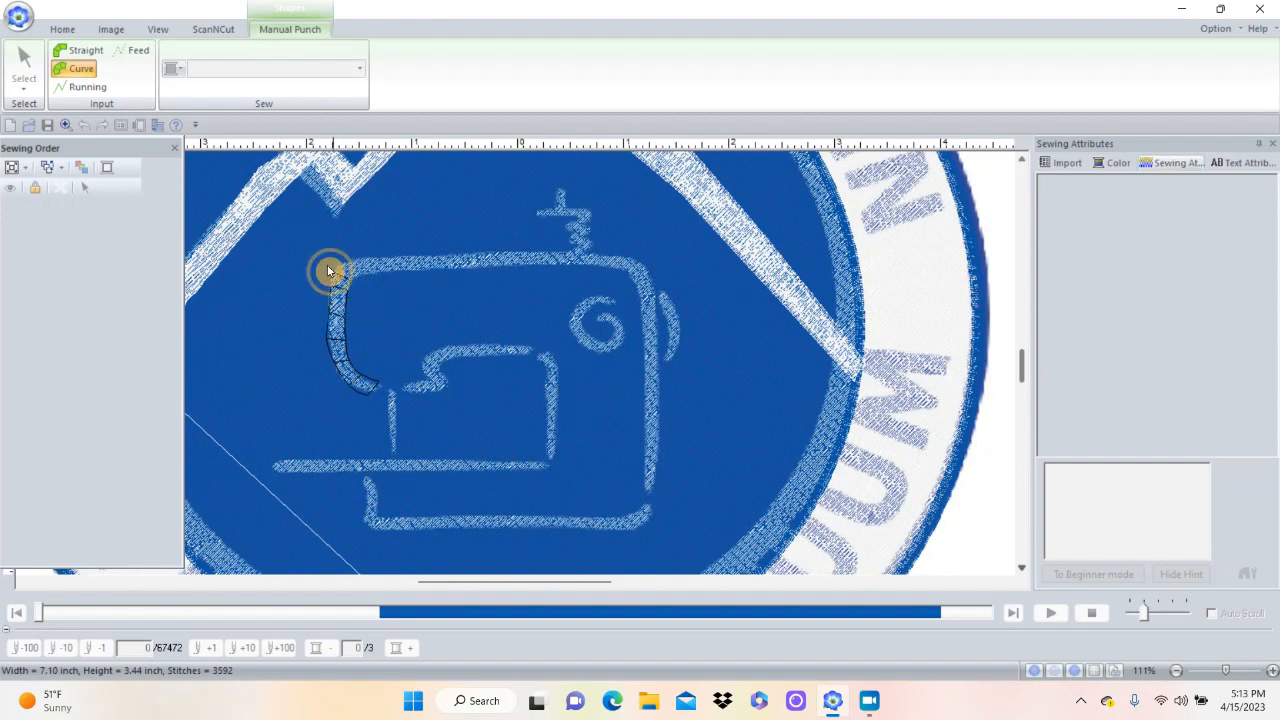
{"action": "left_click", "coordinate": [342, 272]}
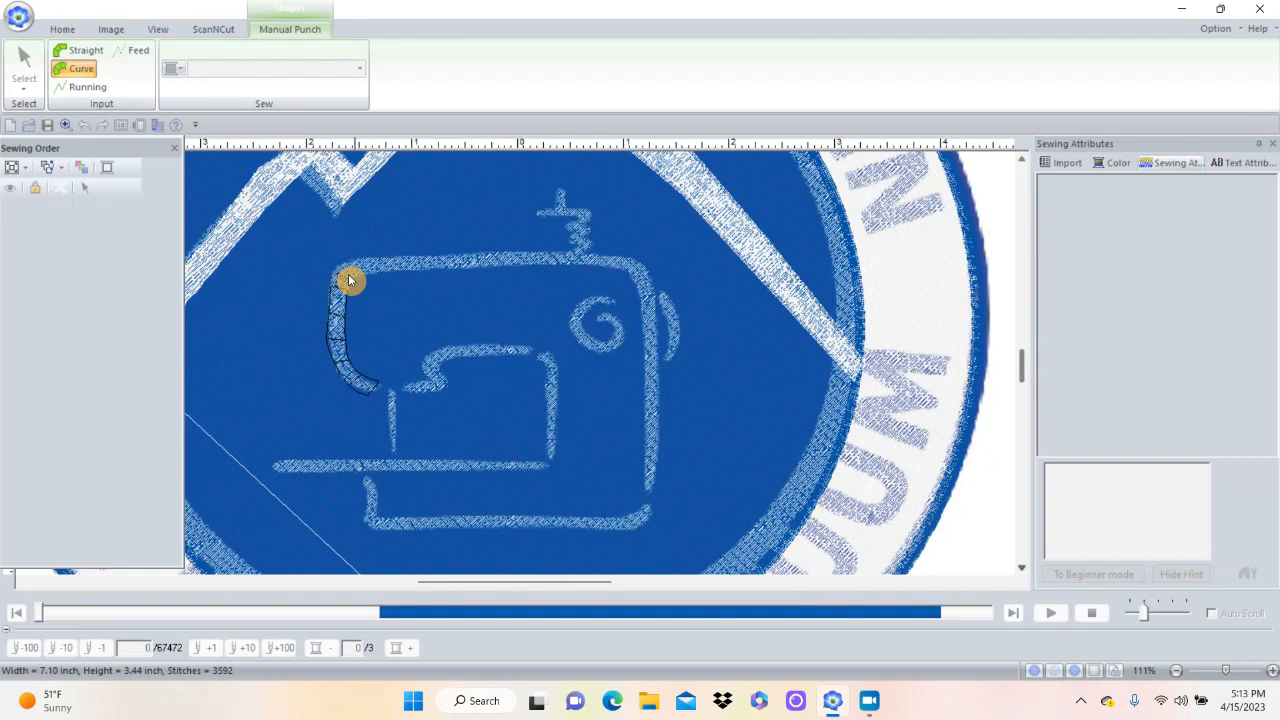
{"action": "left_click", "coordinate": [346, 271]}
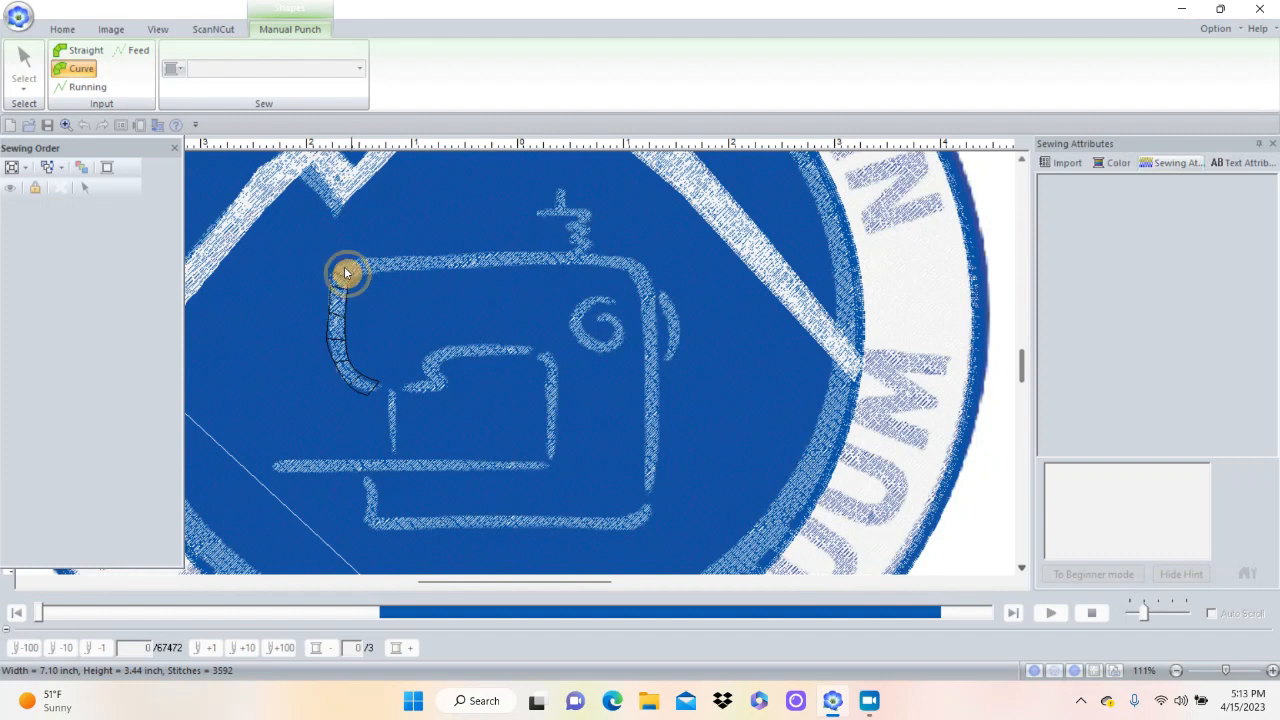
{"action": "left_click", "coordinate": [355, 267]}
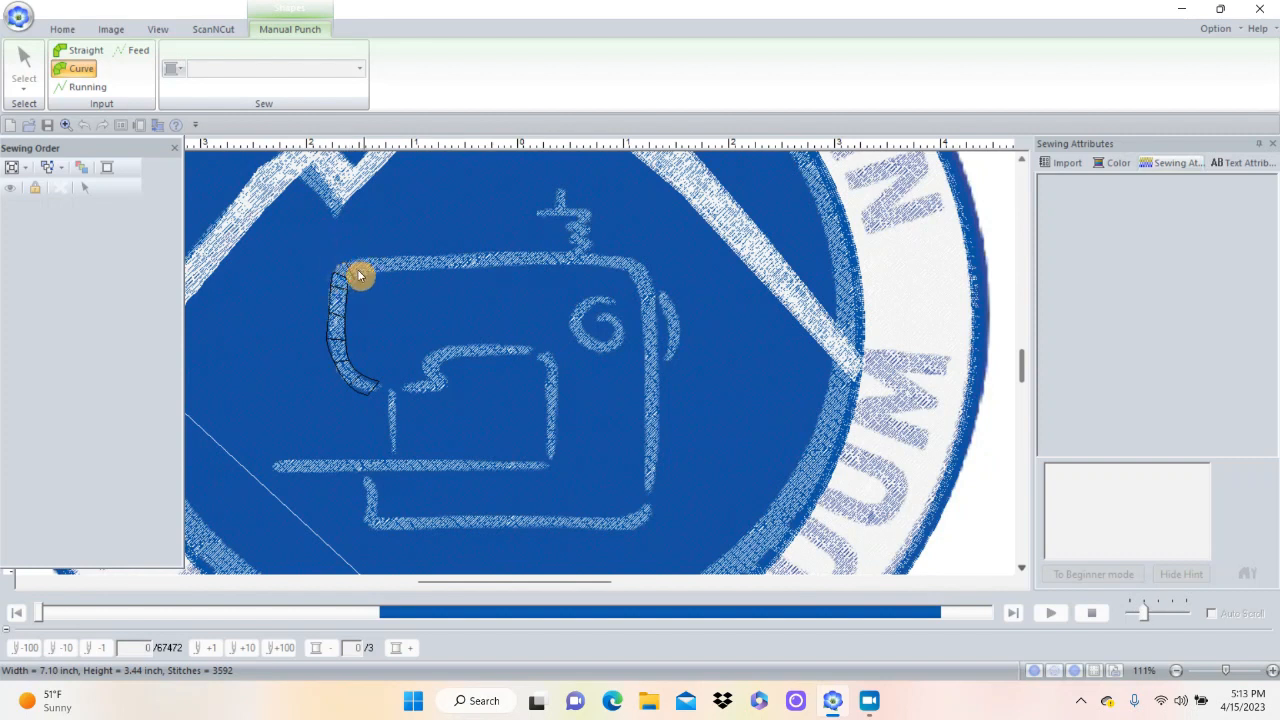
{"action": "left_click", "coordinate": [353, 275]}
{"action": "left_click", "coordinate": [363, 260]}
{"action": "left_click", "coordinate": [371, 272]}
Extend the curved block along the first part of the sewing machine's top edge, placing points on both sides of the line.
{"action": "left_click", "coordinate": [390, 253]}
{"action": "left_click", "coordinate": [414, 257]}
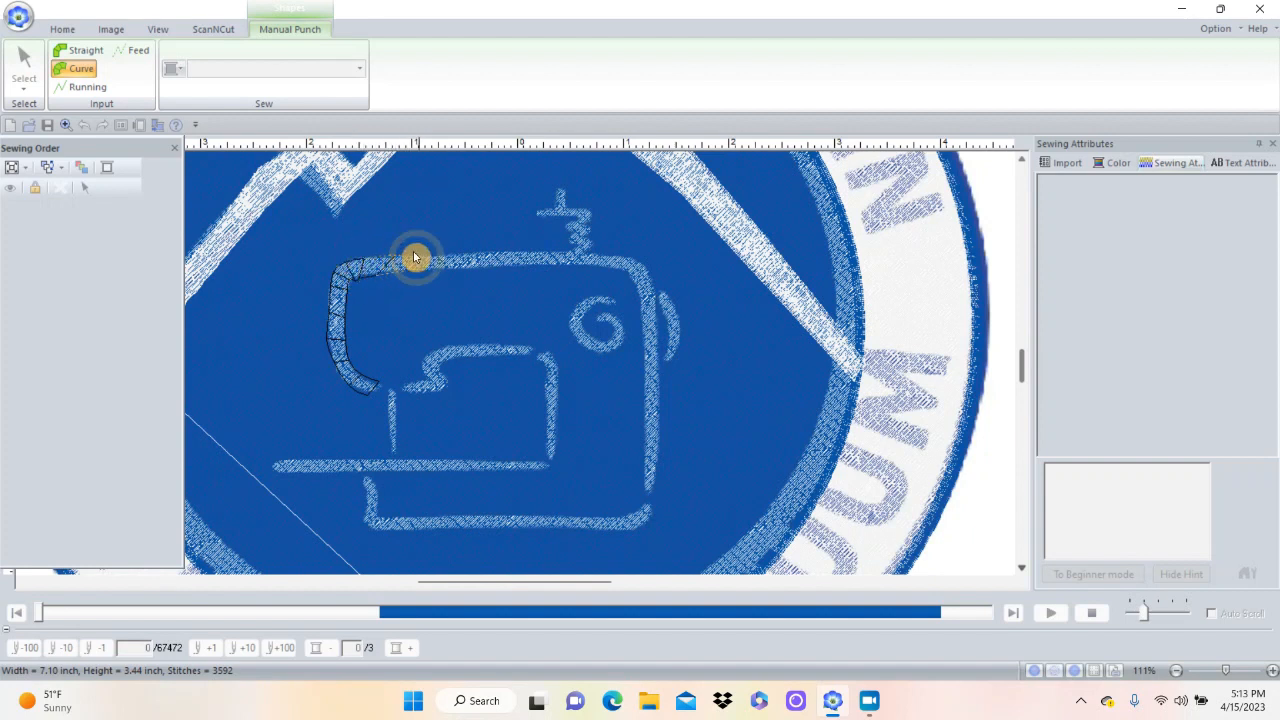
{"action": "left_click", "coordinate": [449, 246]}
{"action": "left_click", "coordinate": [463, 270]}
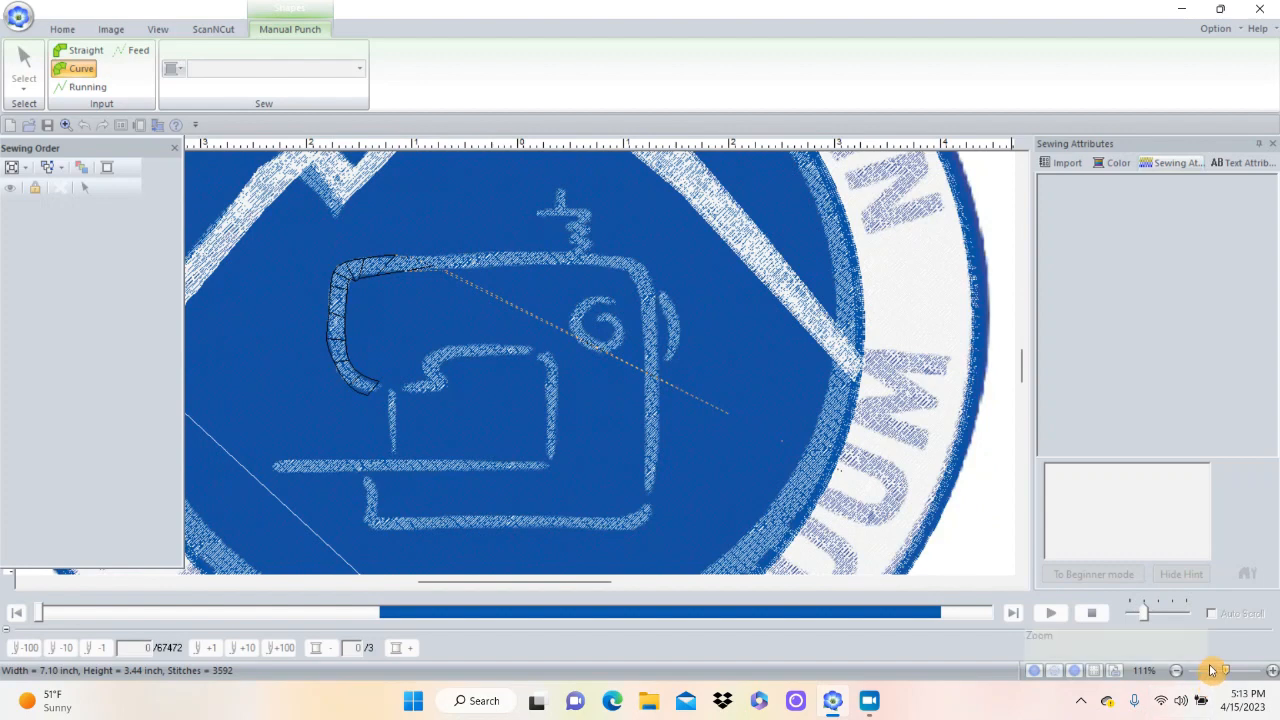
{"action": "left_click", "coordinate": [1272, 671]}
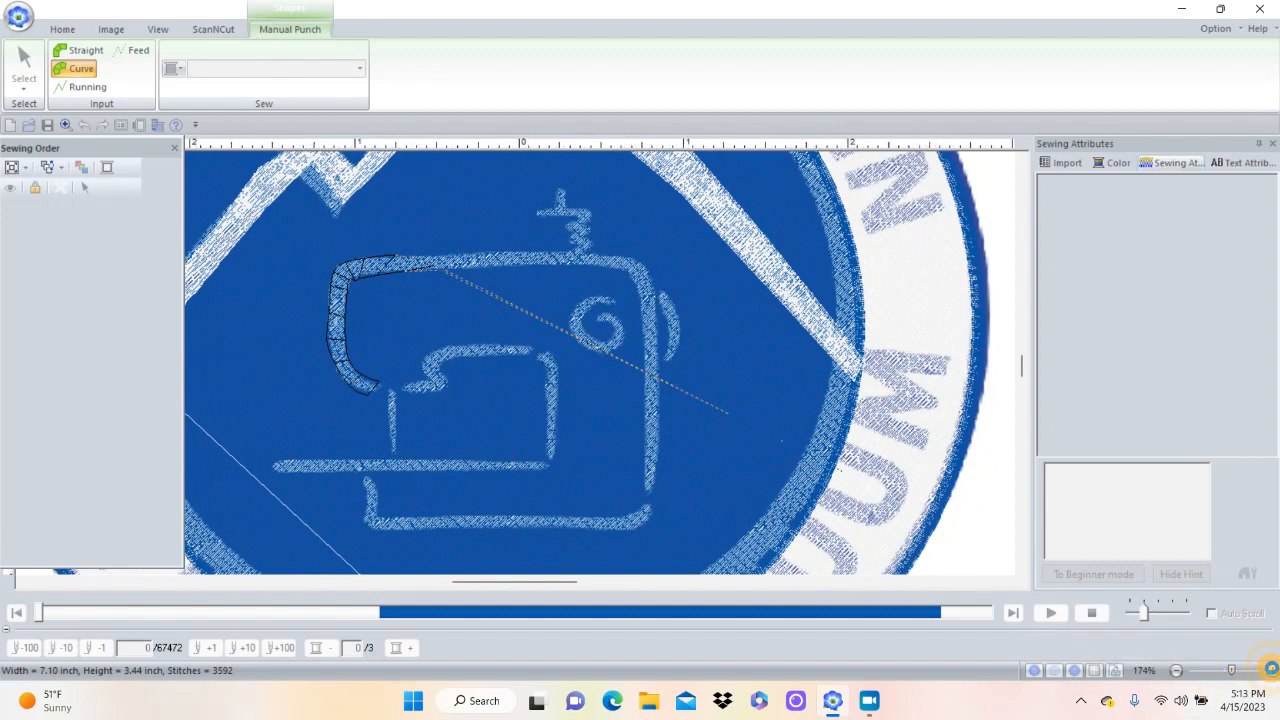
{"action": "left_click", "coordinate": [1271, 670]}
{"action": "left_click", "coordinate": [1271, 671]}
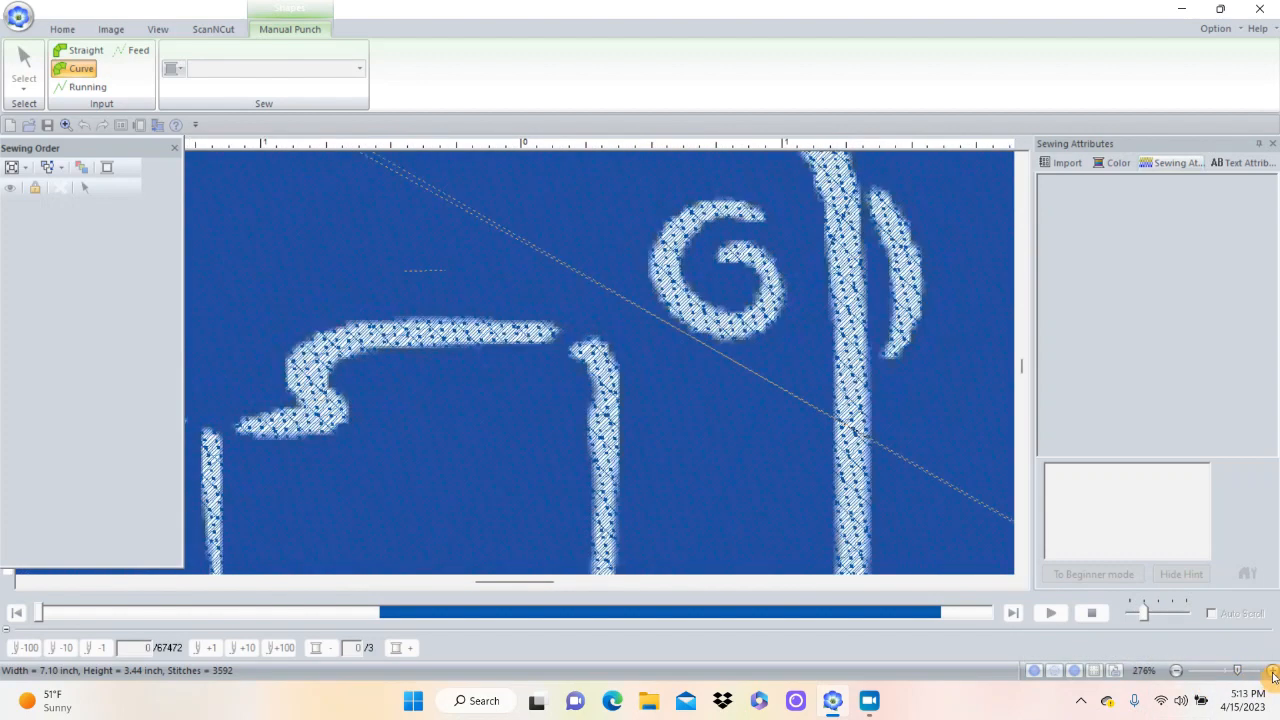
{"action": "left_click", "coordinate": [1272, 673]}
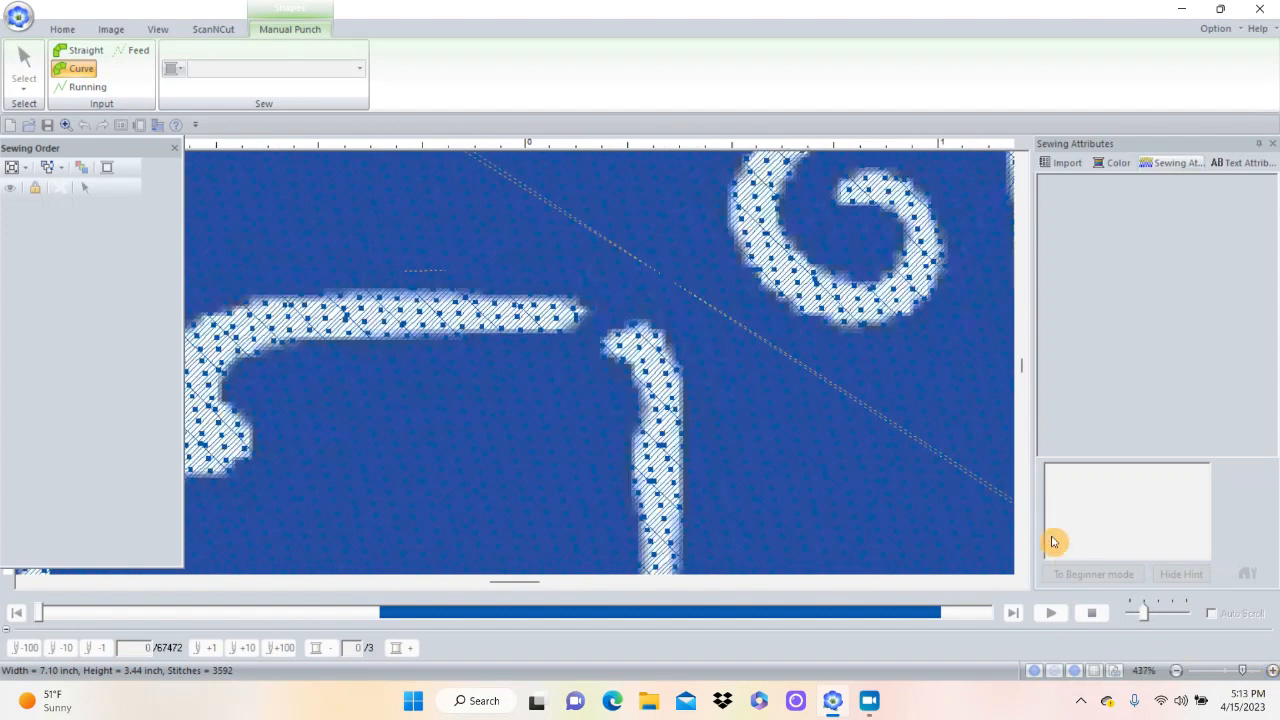
{"action": "left_click", "coordinate": [1022, 344]}
{"action": "left_click", "coordinate": [1022, 344]}
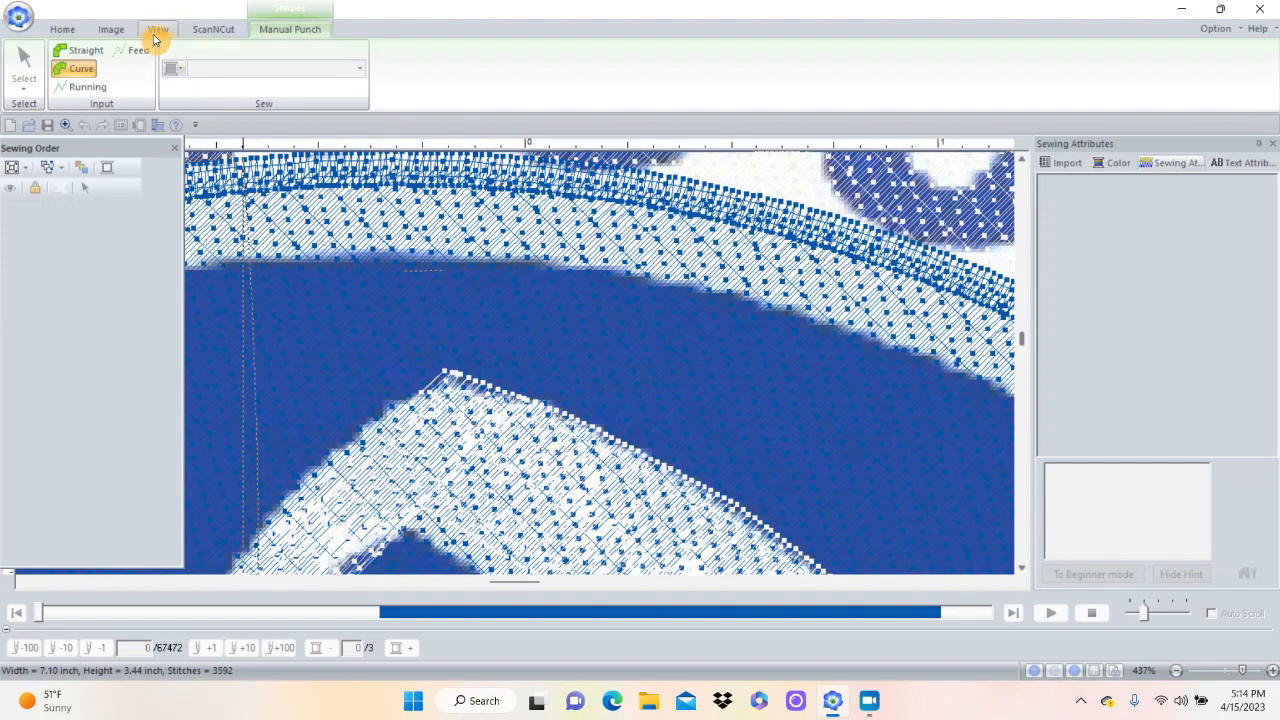
Resume the Manual Punch curved block along the middle of the sewing machine's top edge, alternating points between its upper and lower sides.
{"action": "left_click", "coordinate": [64, 30]}
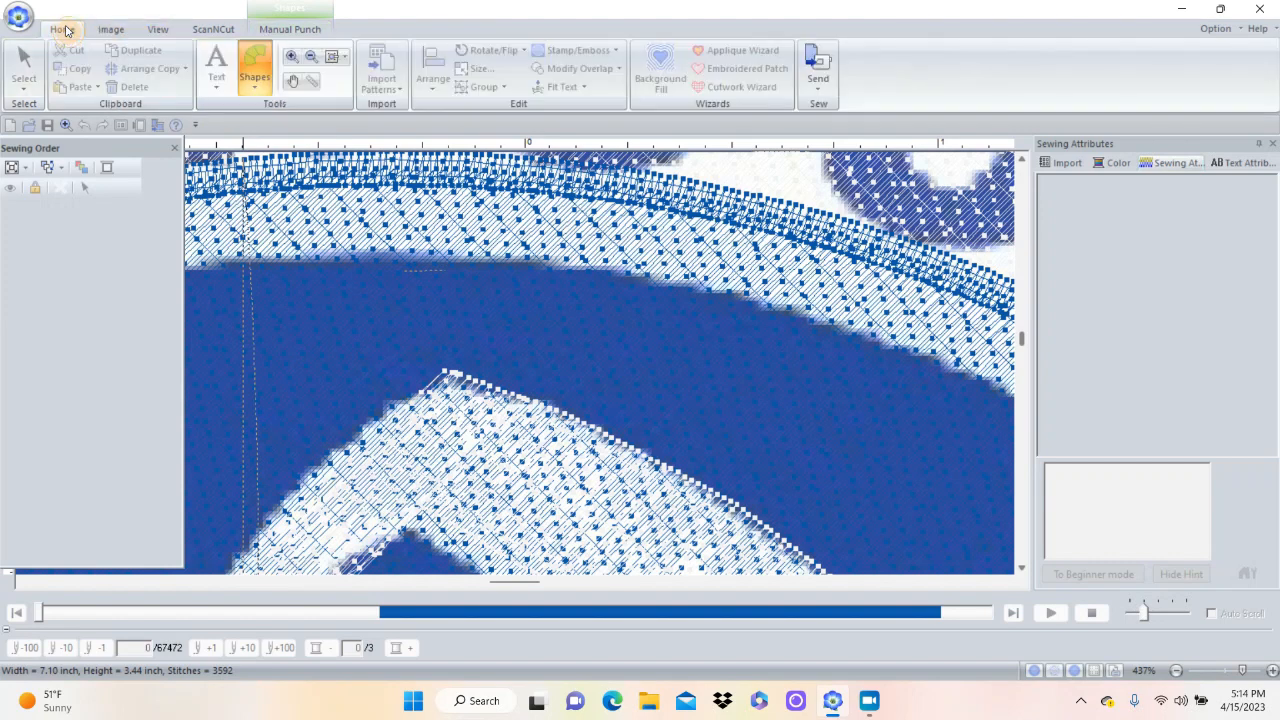
{"action": "left_click", "coordinate": [329, 58]}
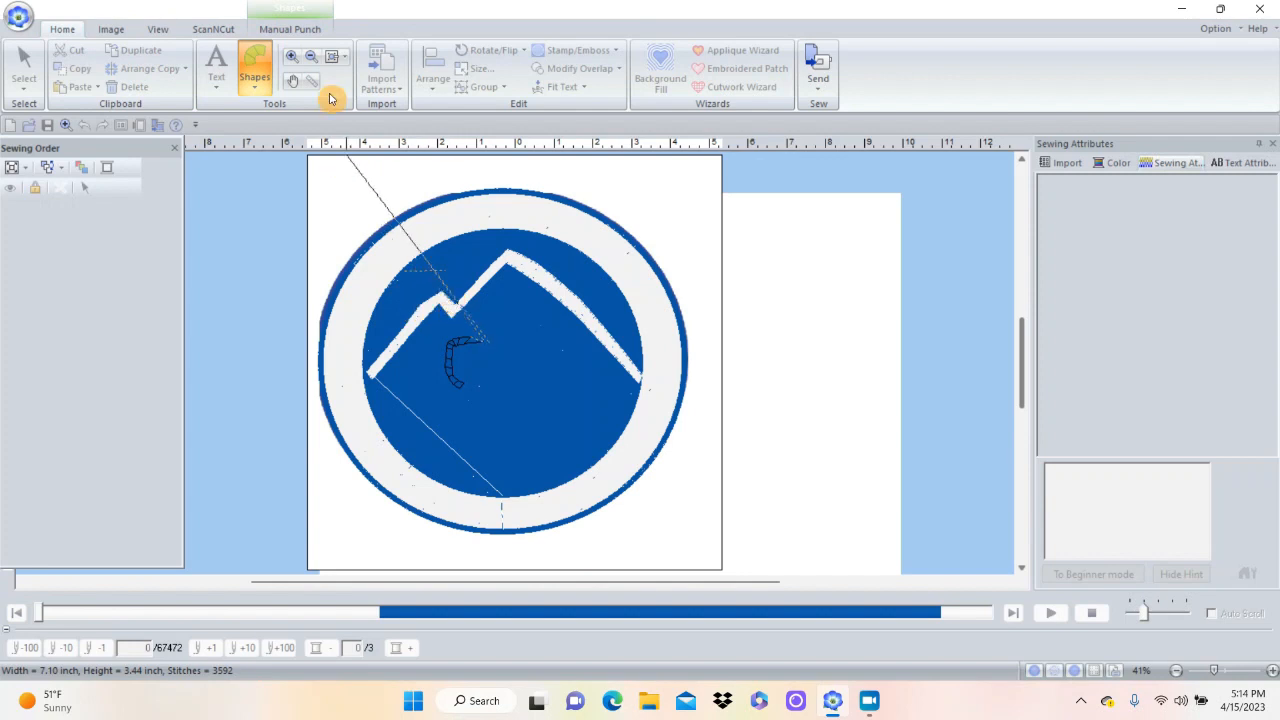
{"action": "left_click", "coordinate": [289, 58]}
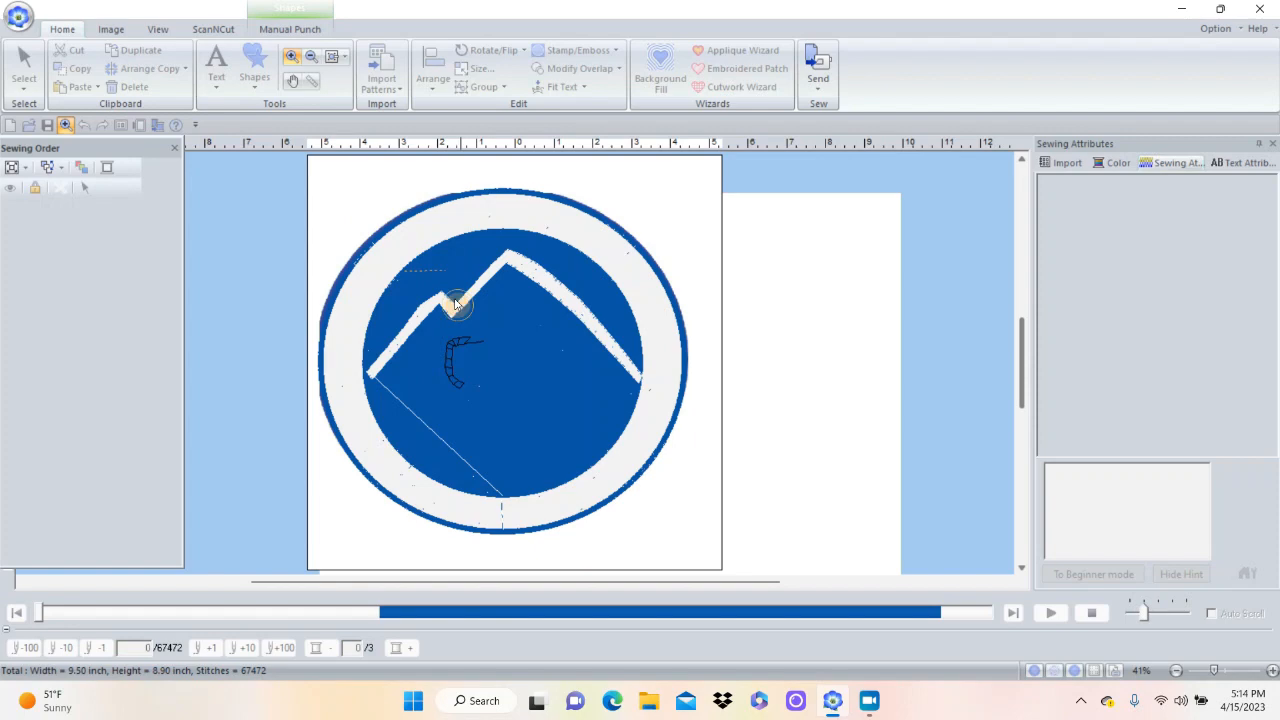
{"action": "left_click", "coordinate": [566, 374]}
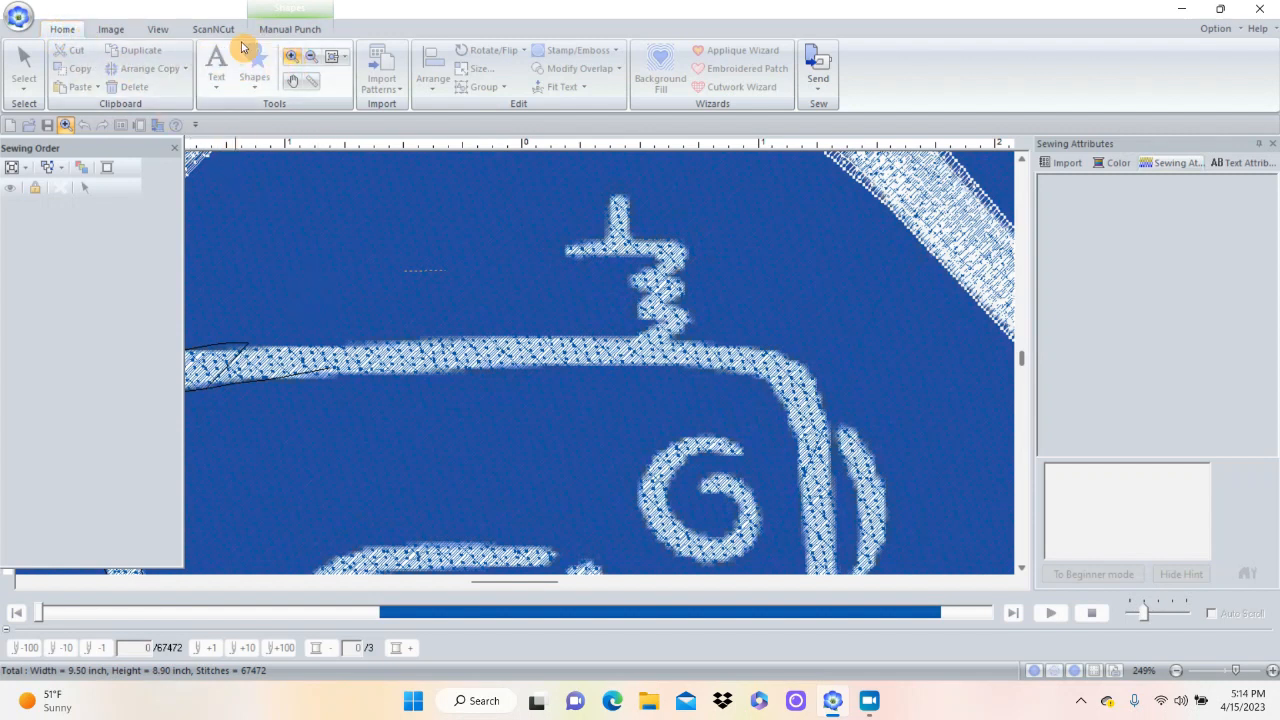
{"action": "left_click", "coordinate": [290, 29]}
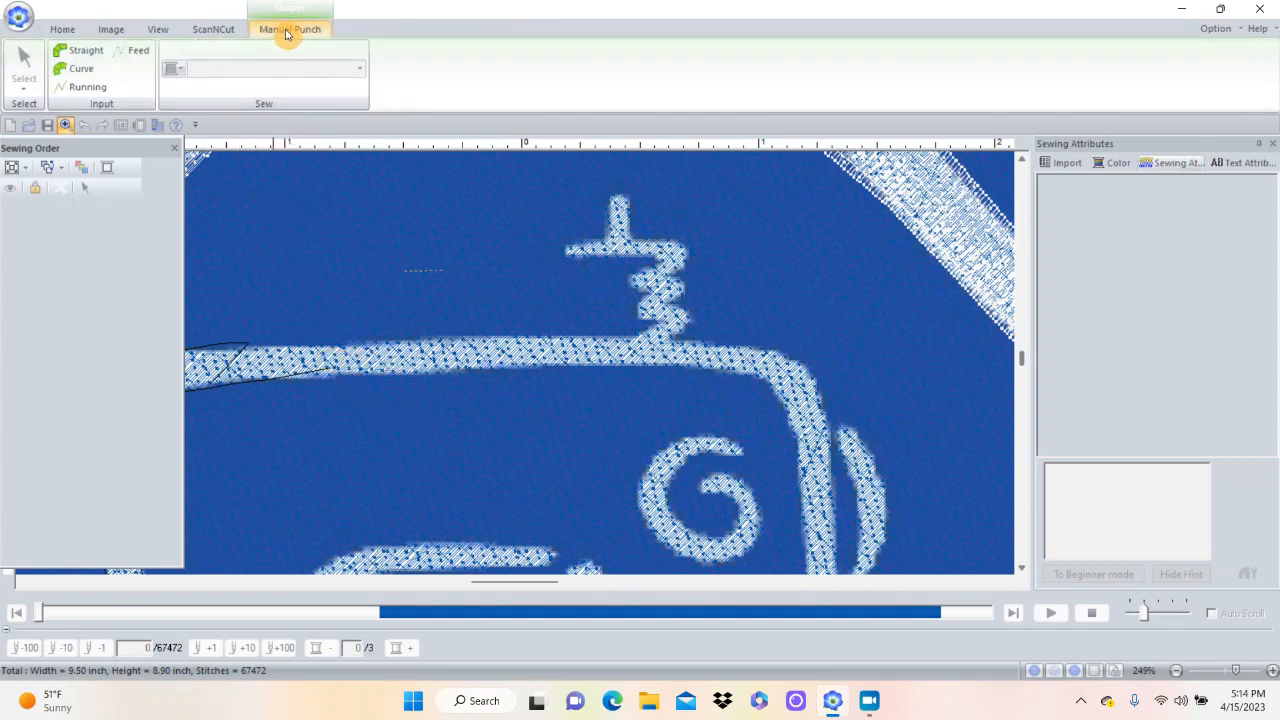
{"action": "left_click", "coordinate": [81, 70]}
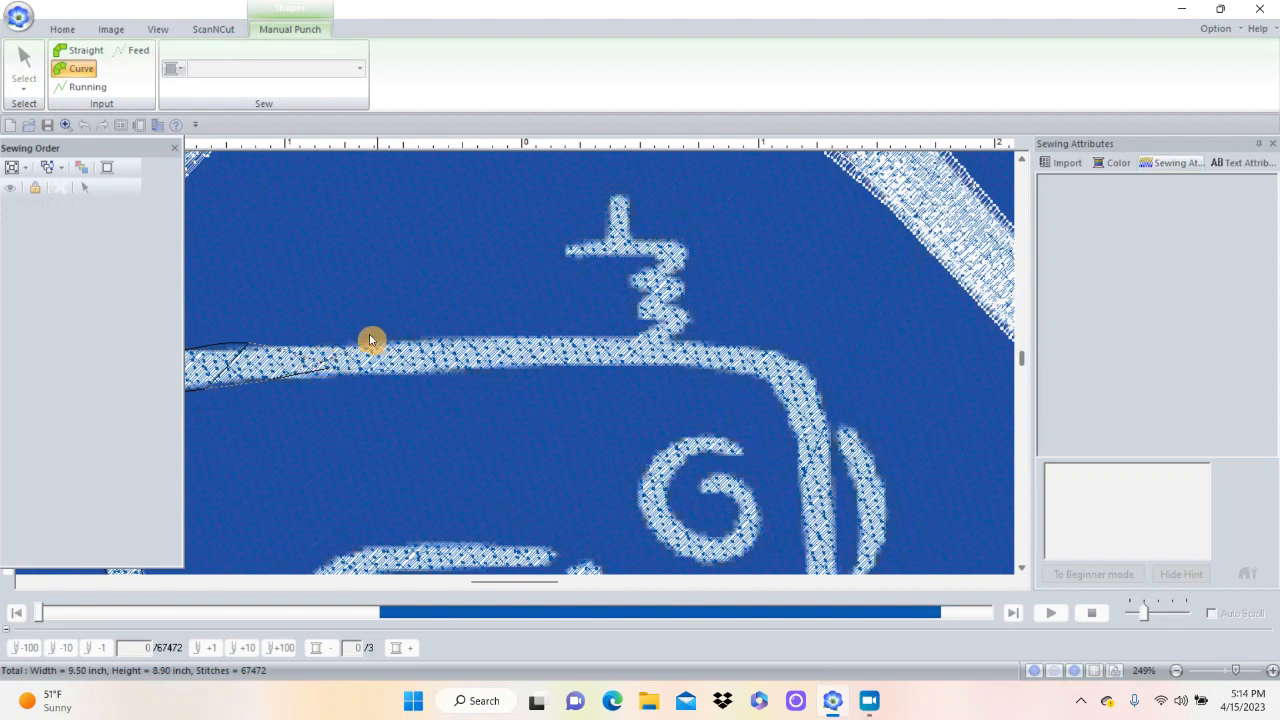
{"action": "left_click", "coordinate": [345, 375]}
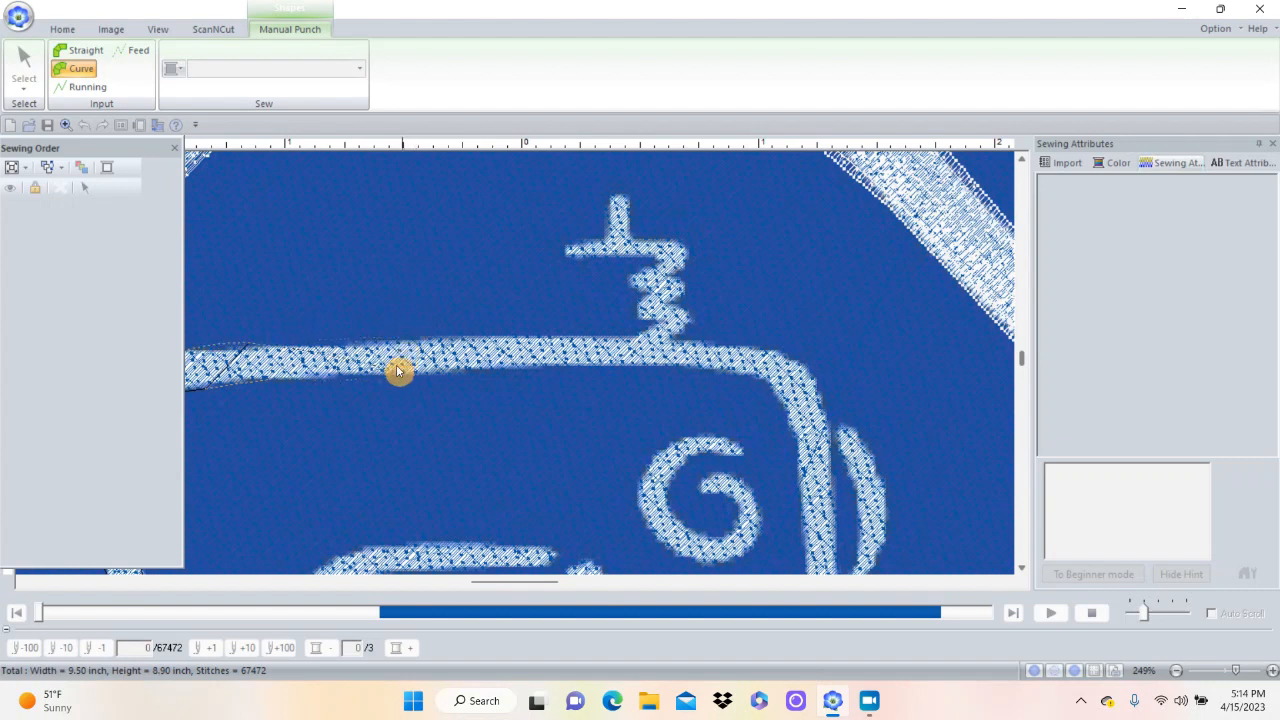
{"action": "left_click", "coordinate": [350, 341]}
{"action": "left_click", "coordinate": [370, 375]}
{"action": "left_click", "coordinate": [437, 335]}
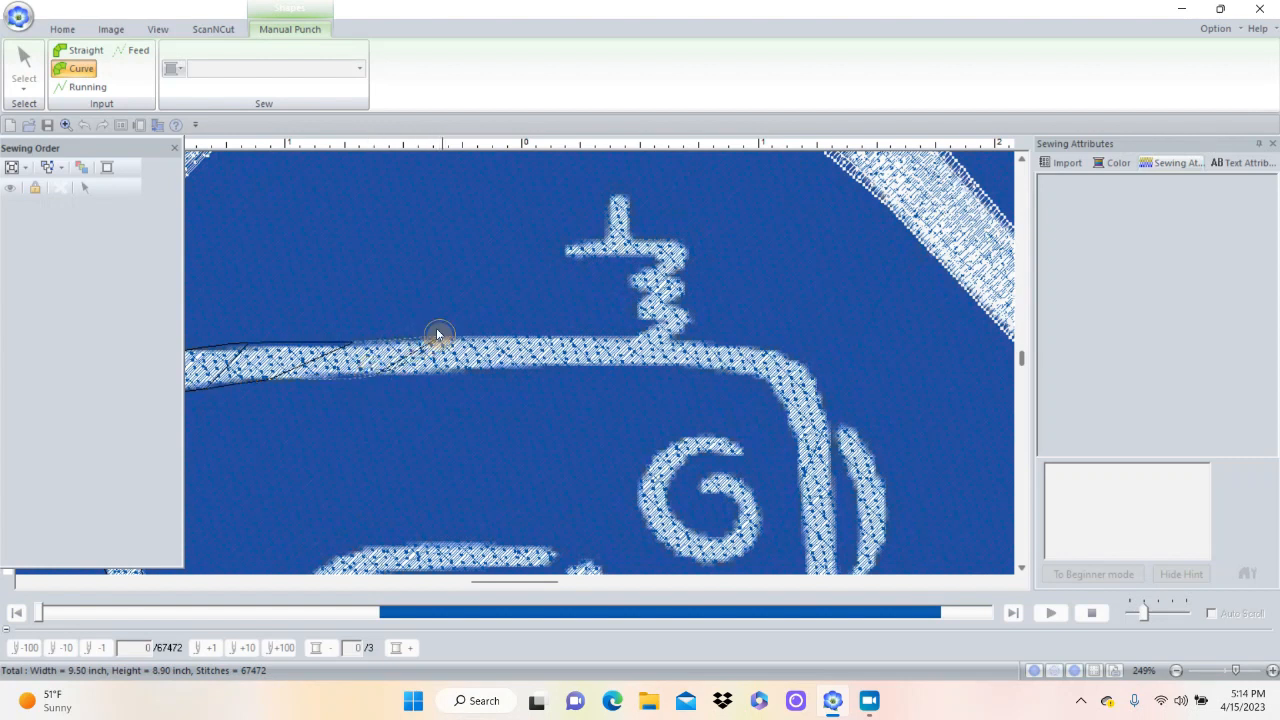
{"action": "left_click", "coordinate": [467, 367]}
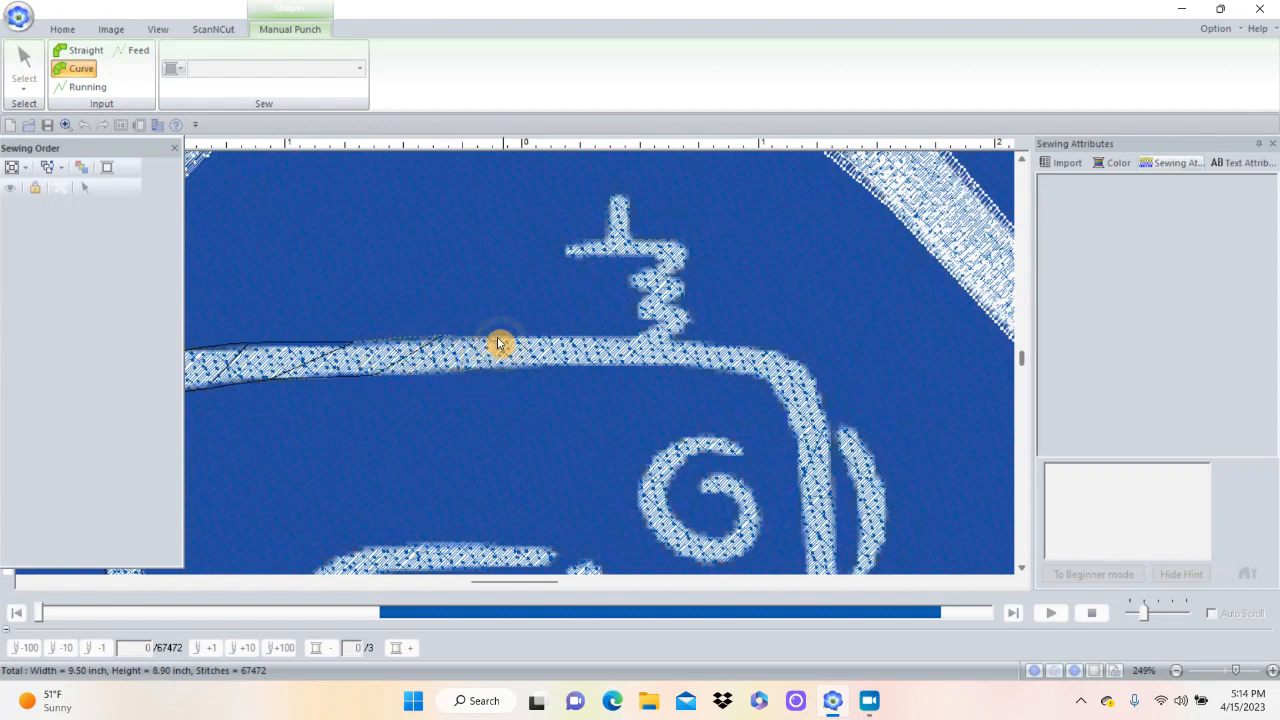
Extend the curved block along the top edge past the base of the thread spool, placing points on both sides of the line.
{"action": "left_click", "coordinate": [500, 343]}
{"action": "left_click", "coordinate": [558, 335]}
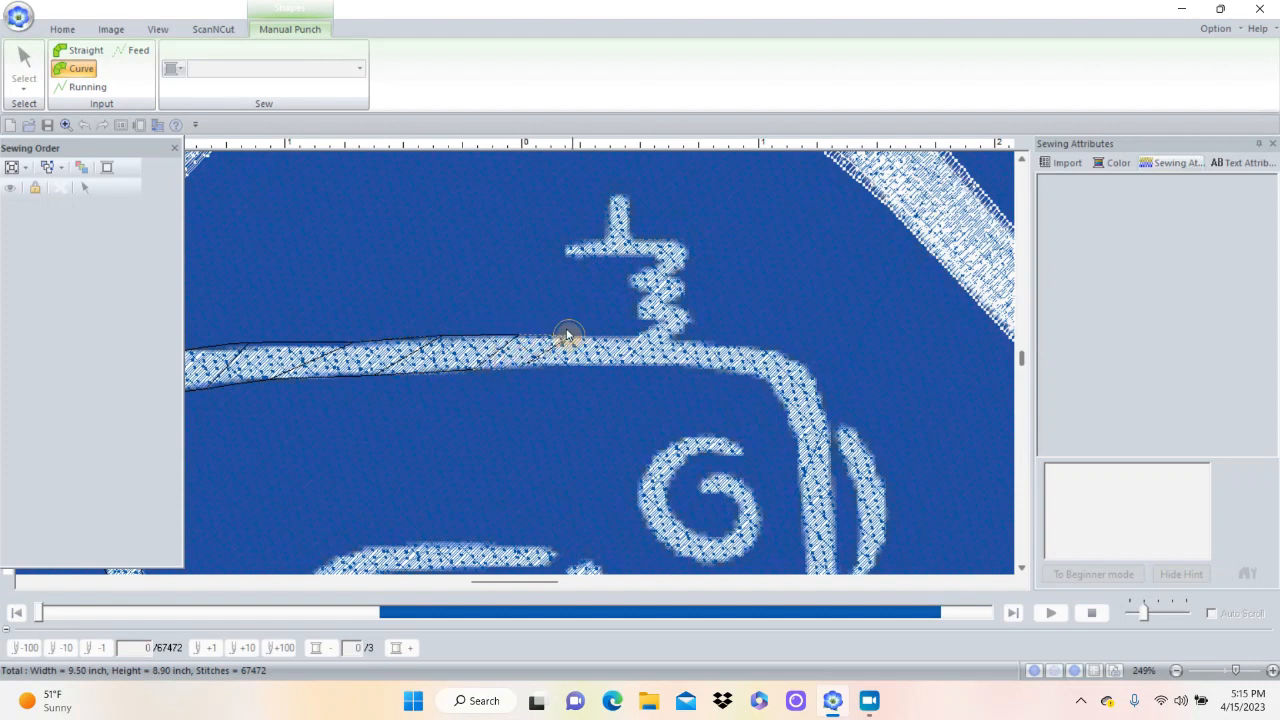
{"action": "left_click", "coordinate": [624, 335]}
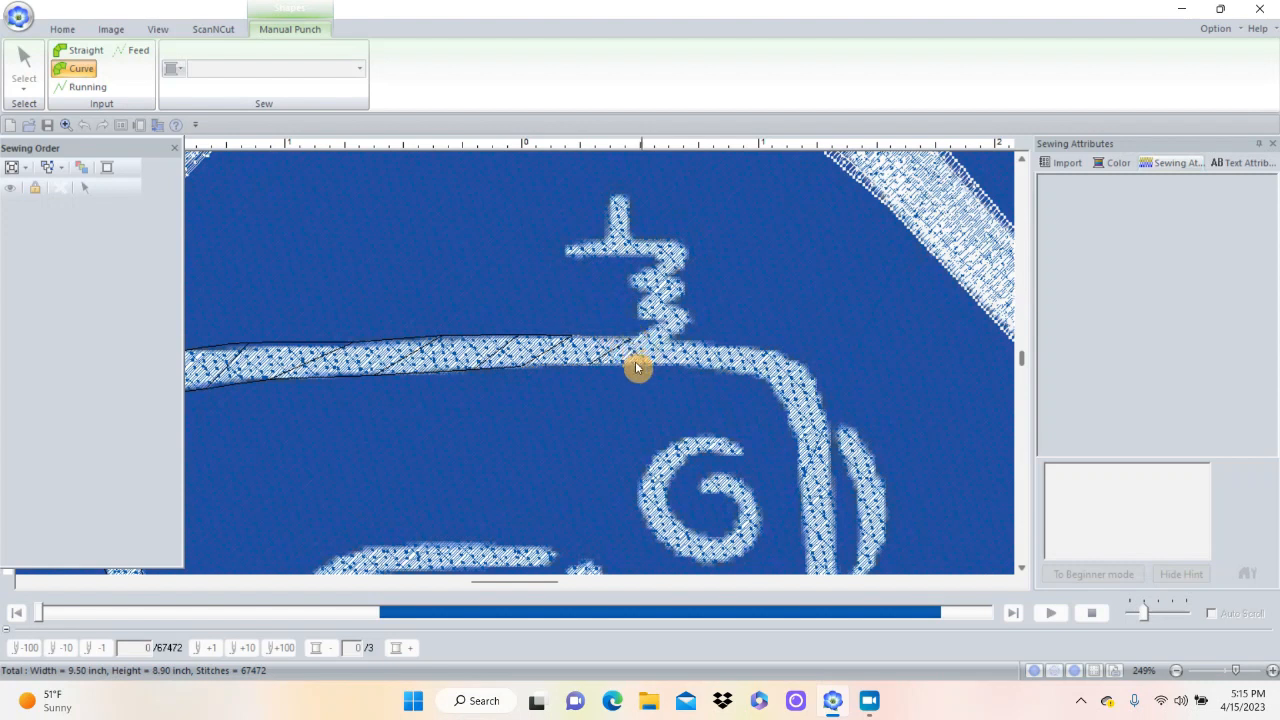
{"action": "left_click", "coordinate": [707, 348]}
{"action": "left_click", "coordinate": [711, 342]}
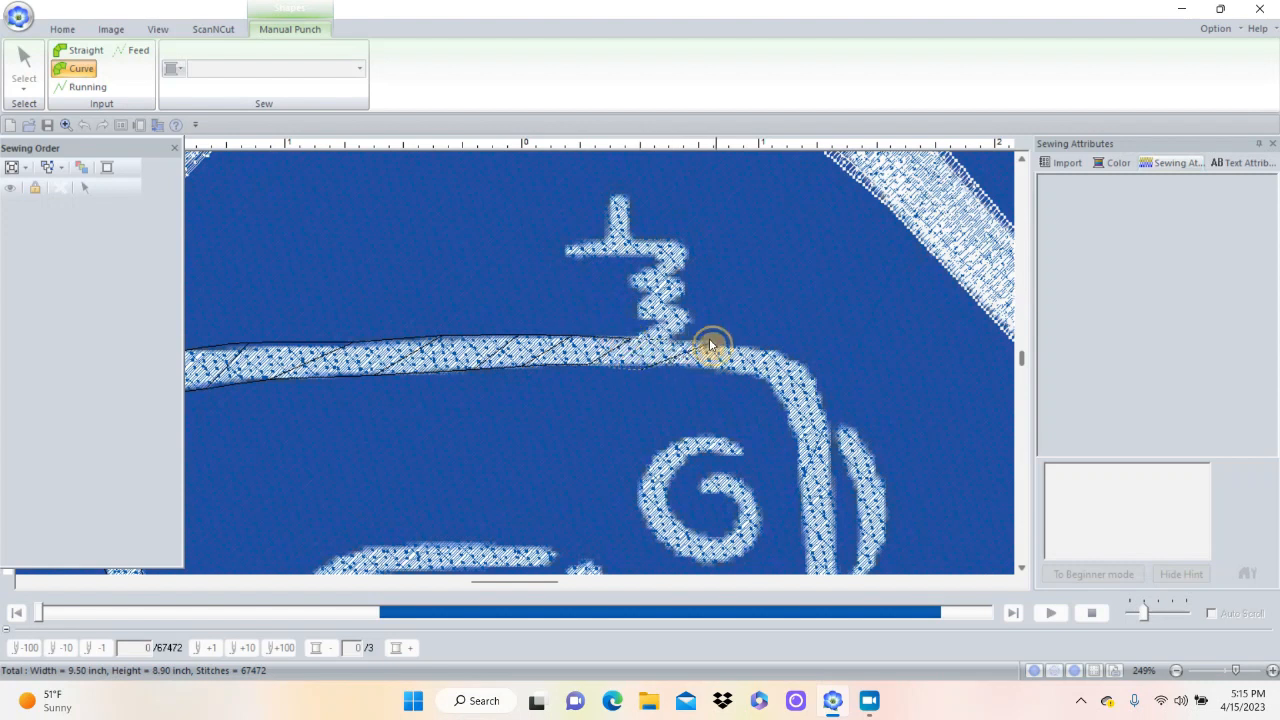
{"action": "left_click", "coordinate": [713, 369]}
Carry the curved block around the sewing machine's upper-right corner and down the first part of its right side.
{"action": "left_click", "coordinate": [782, 352]}
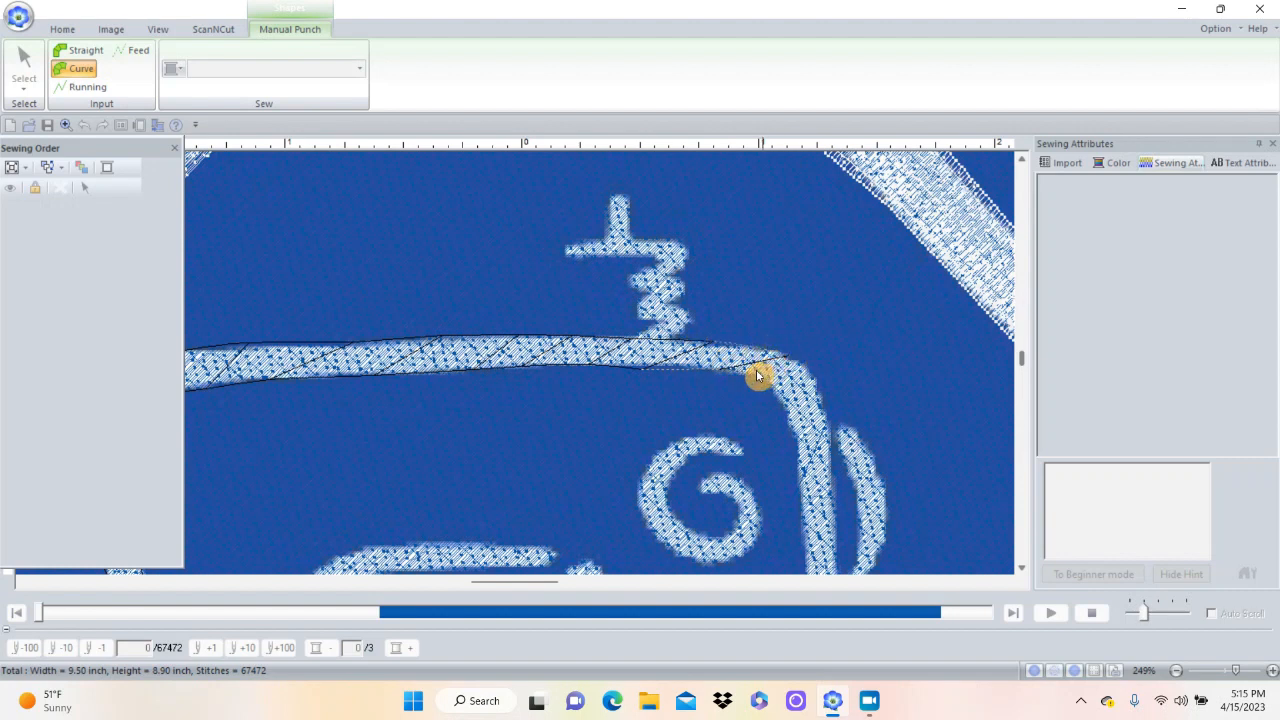
{"action": "left_click", "coordinate": [803, 372]}
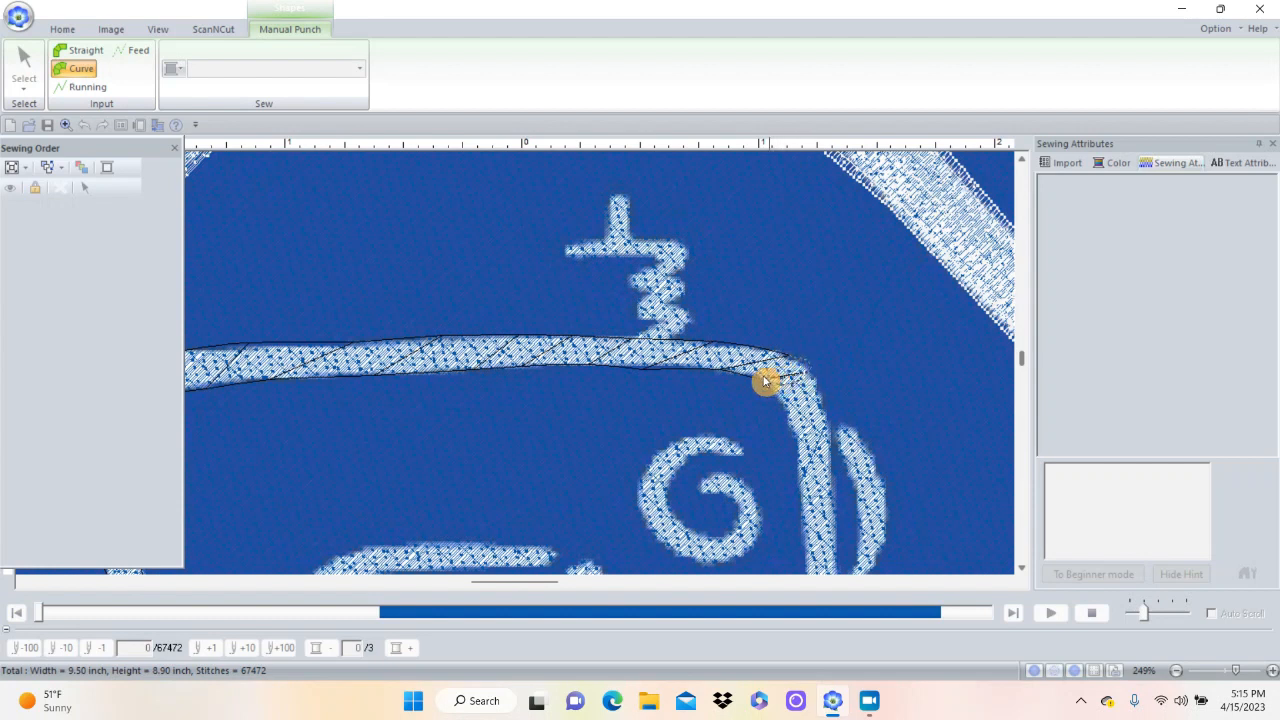
{"action": "left_click", "coordinate": [809, 411]}
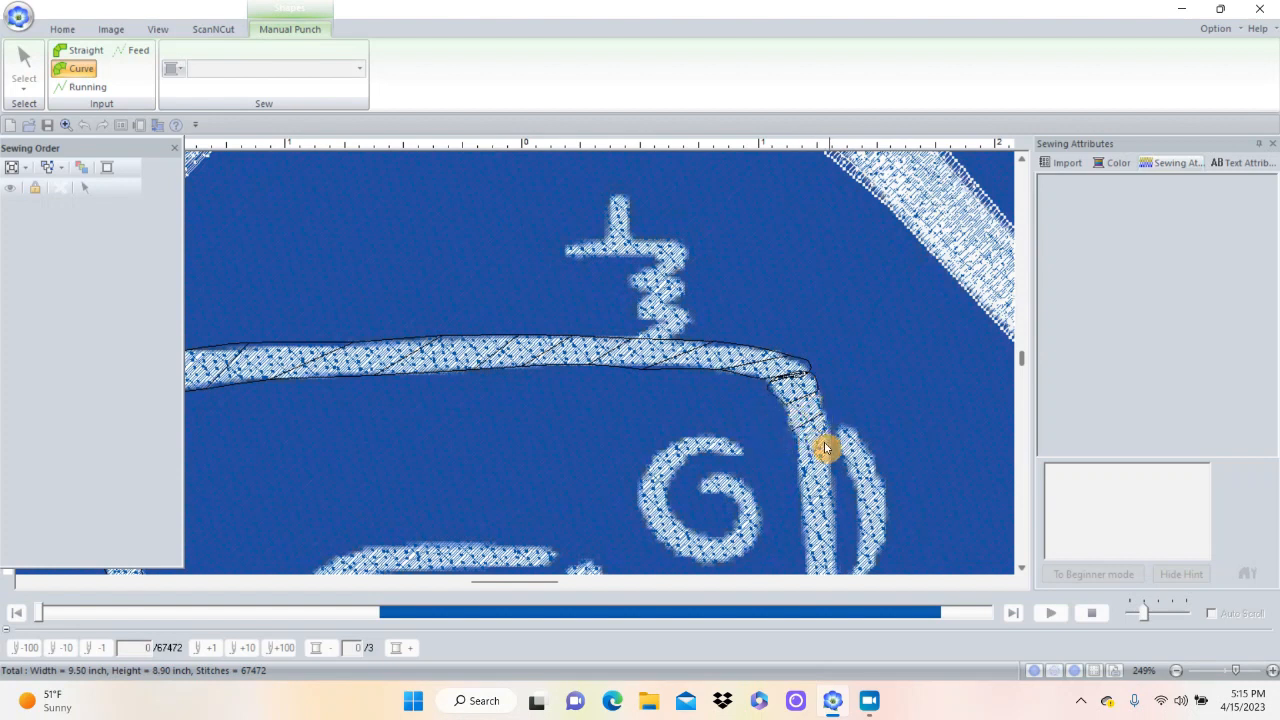
{"action": "left_click", "coordinate": [801, 465]}
{"action": "left_click", "coordinate": [797, 470]}
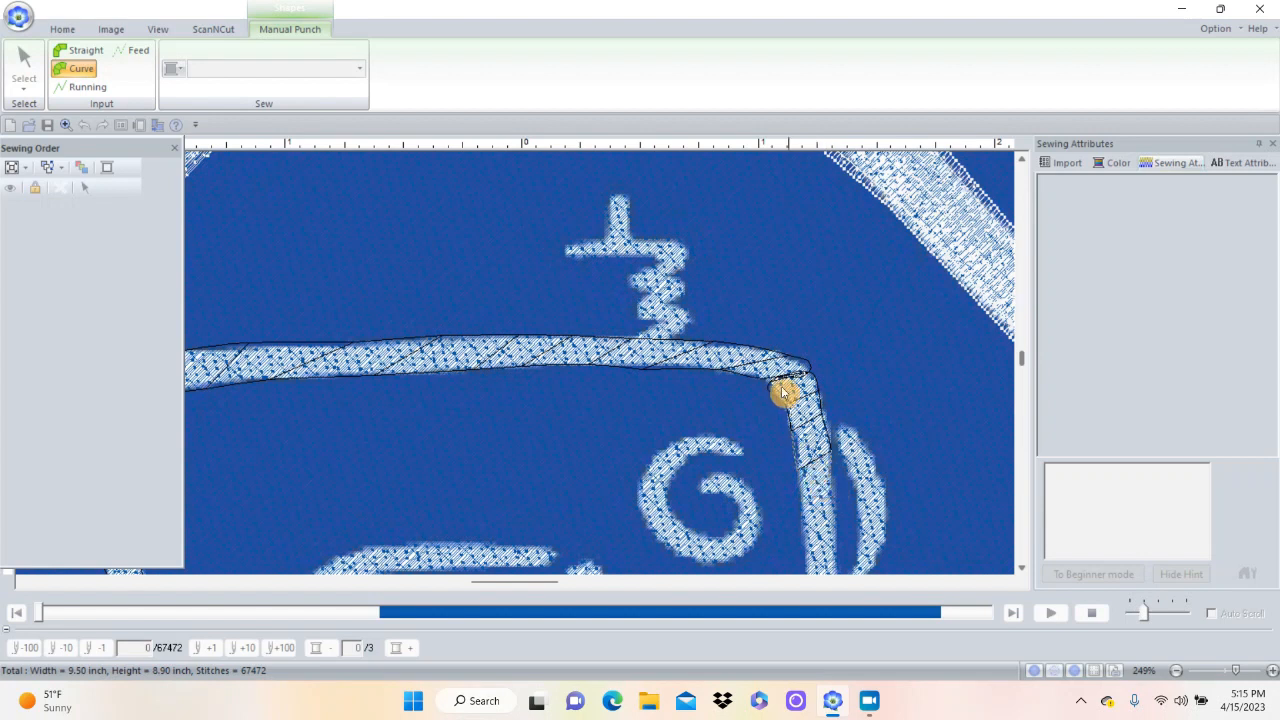
{"action": "left_click", "coordinate": [830, 513]}
{"action": "left_click", "coordinate": [800, 544]}
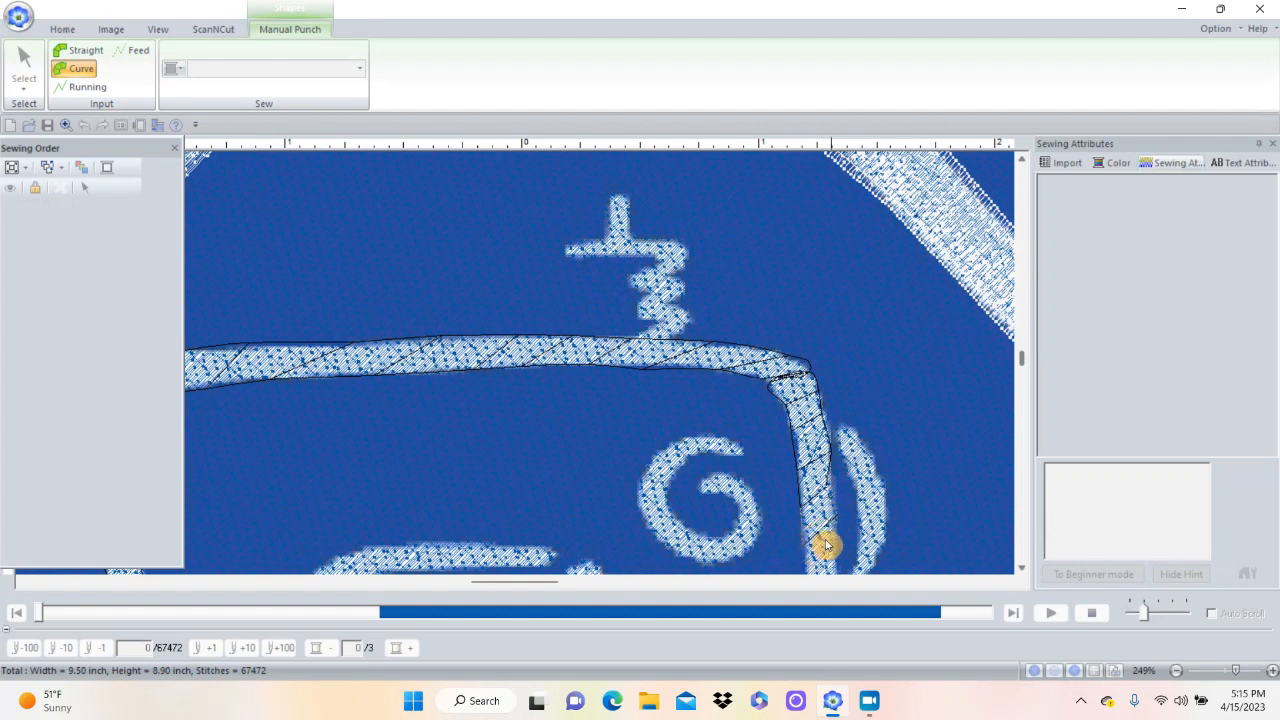
{"action": "left_click", "coordinate": [837, 547]}
{"action": "left_click", "coordinate": [980, 556]}
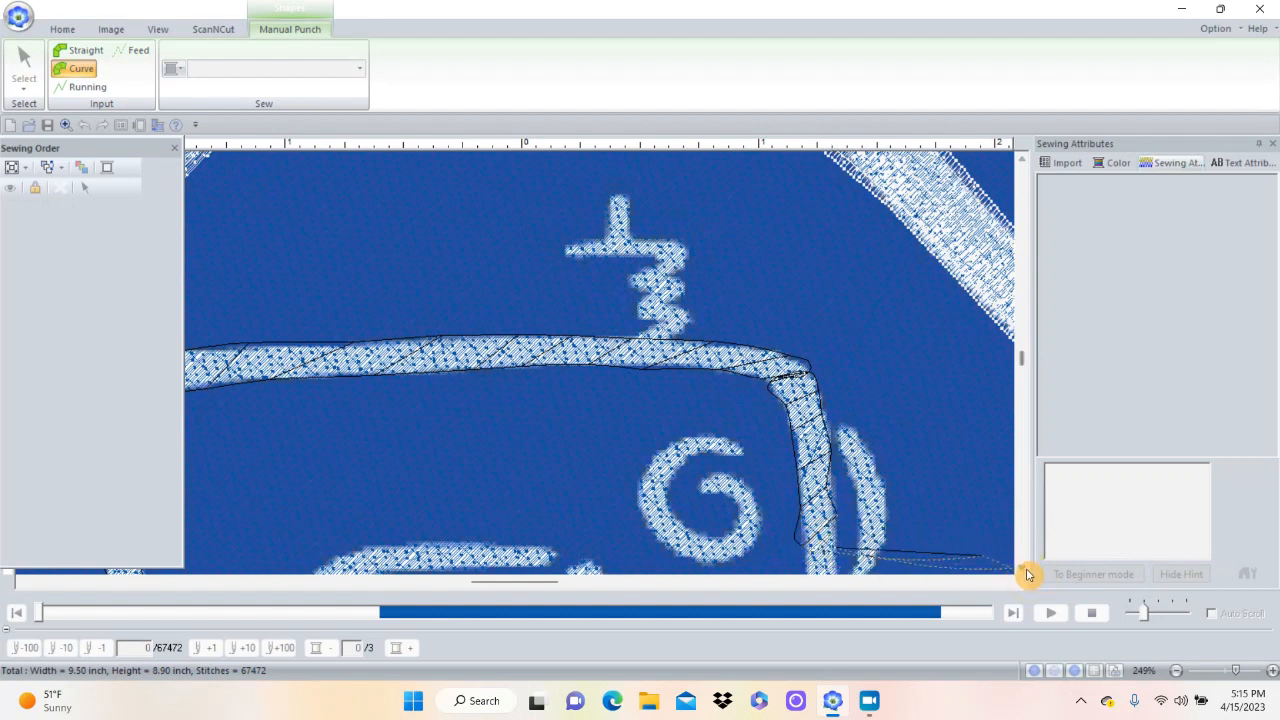
Continue the curved block down the sewing machine's right side, past the lower end of the small handwheel arc.
{"action": "left_click", "coordinate": [1021, 567]}
{"action": "left_click", "coordinate": [1021, 567]}
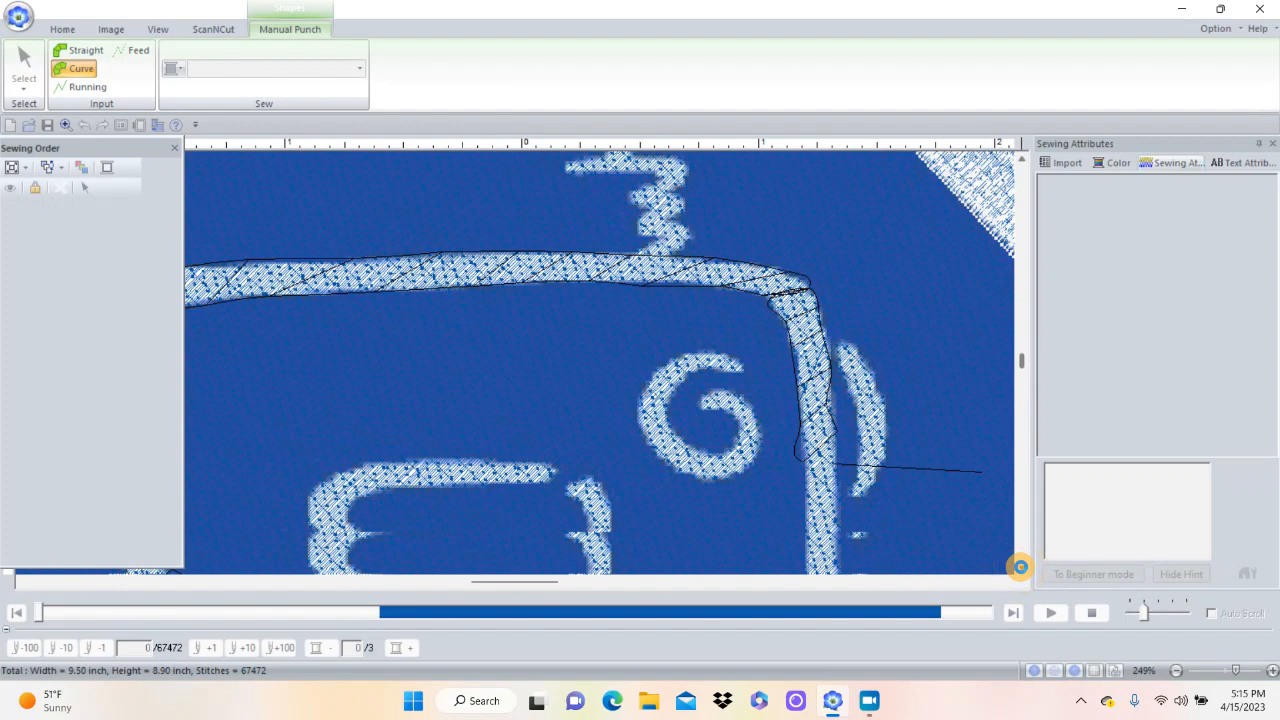
{"action": "left_click", "coordinate": [1021, 567]}
{"action": "scroll", "coordinate": [986, 557], "scroll_direction": "down", "scroll_amount": 1}
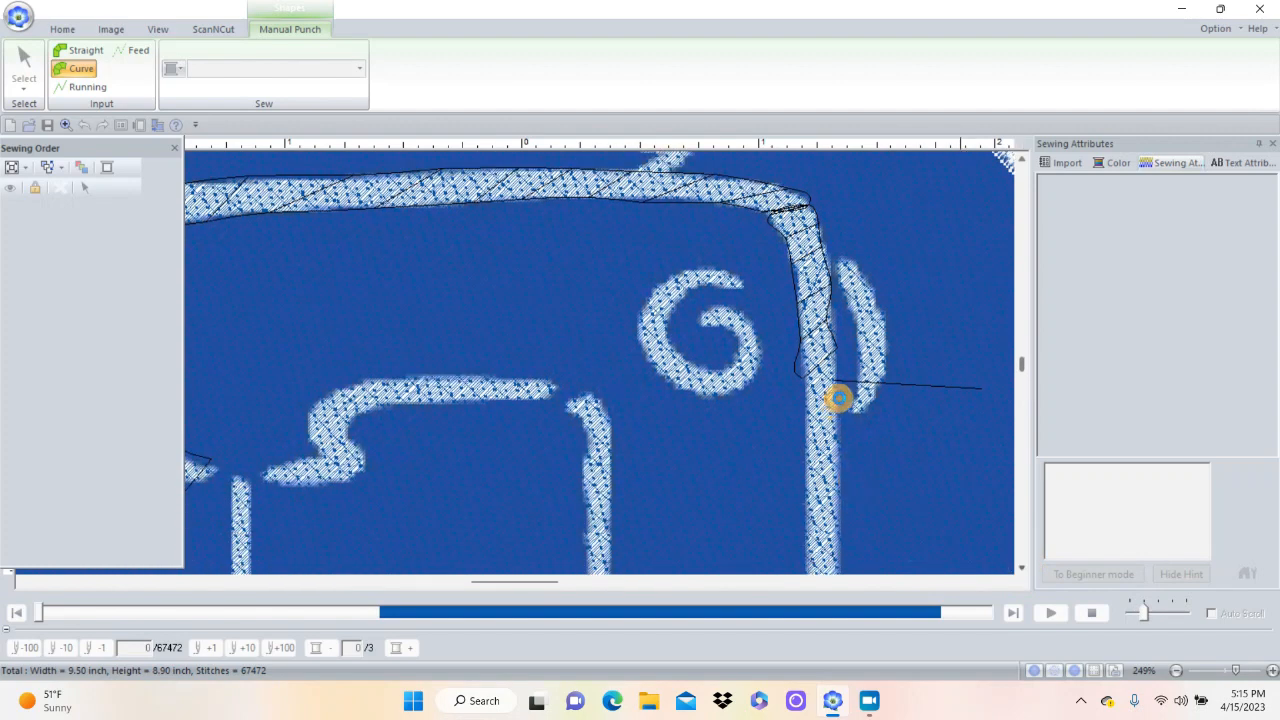
{"action": "scroll", "coordinate": [827, 393], "scroll_direction": "down", "scroll_amount": 1}
{"action": "scroll", "coordinate": [826, 377], "scroll_direction": "down", "scroll_amount": 1}
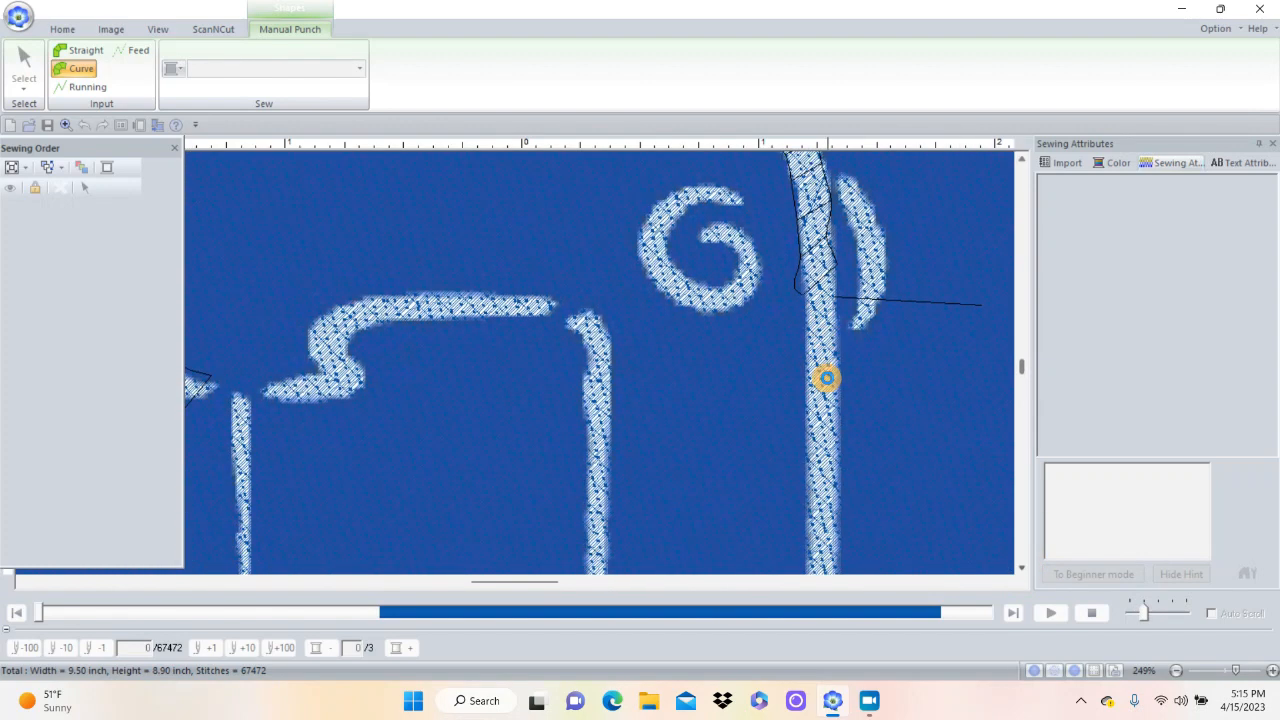
{"action": "scroll", "coordinate": [820, 330], "scroll_direction": "down", "scroll_amount": 1}
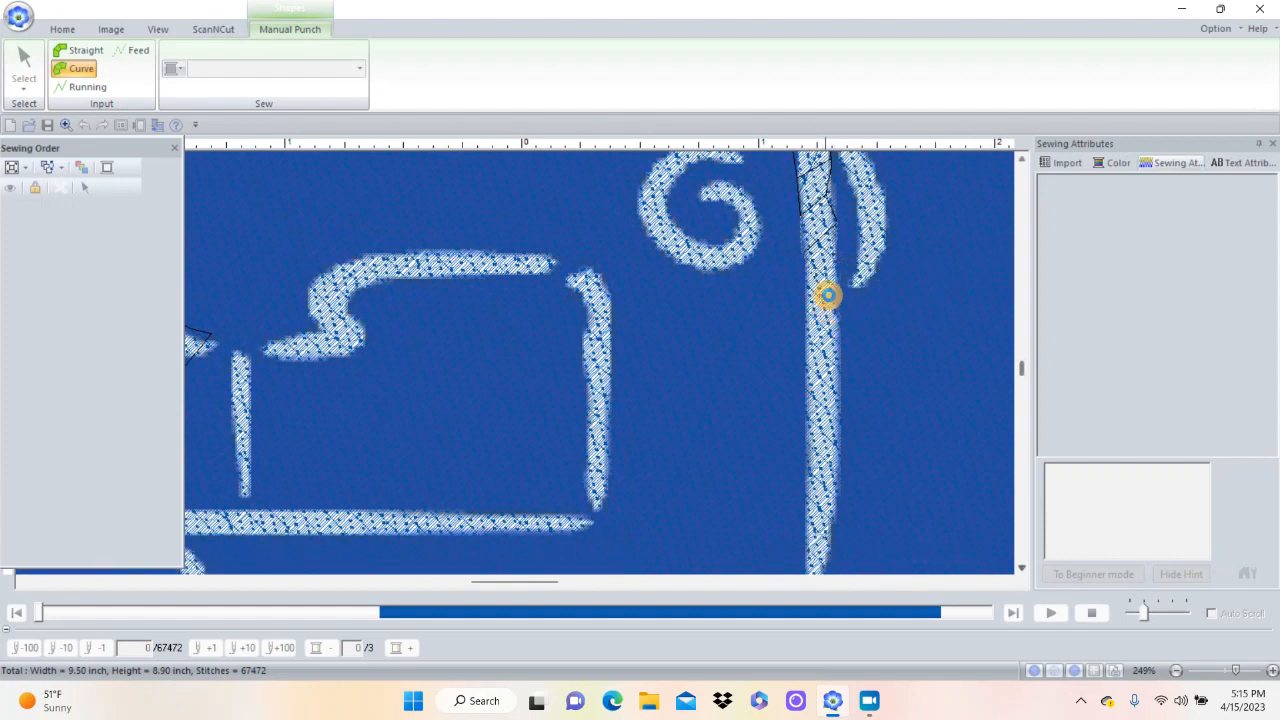
{"action": "left_click", "coordinate": [842, 293]}
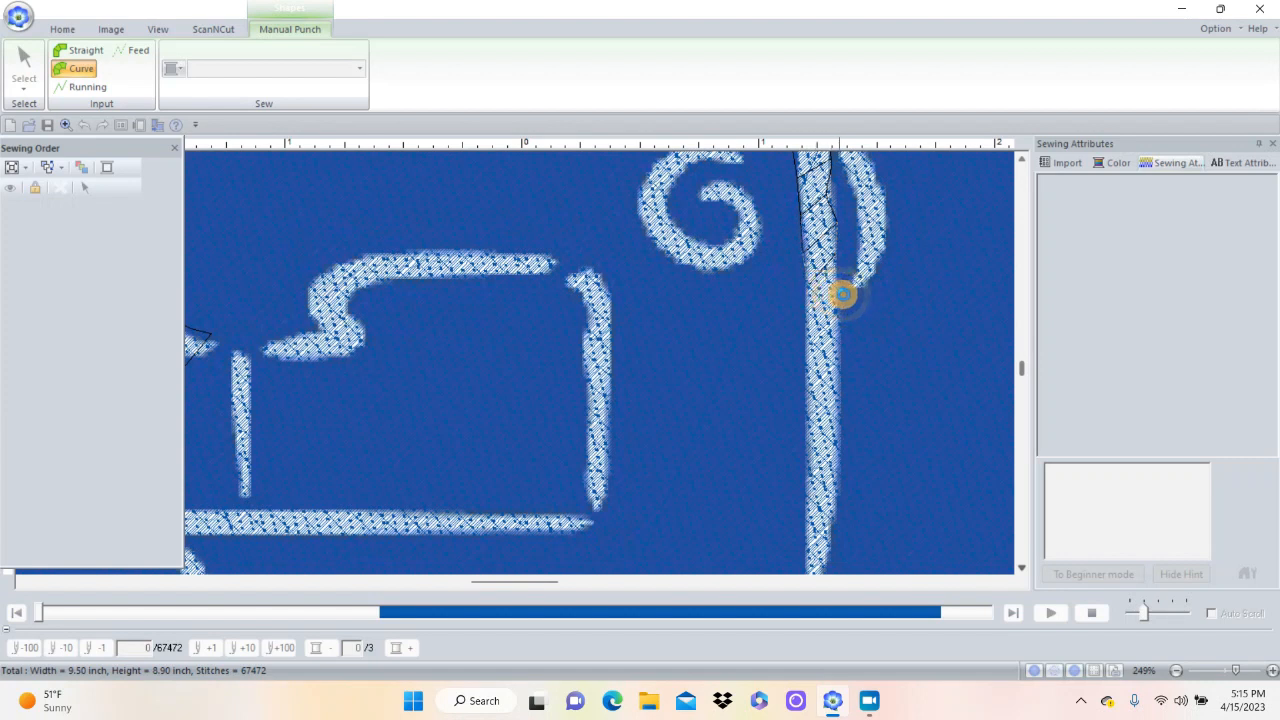
{"action": "left_click", "coordinate": [810, 342]}
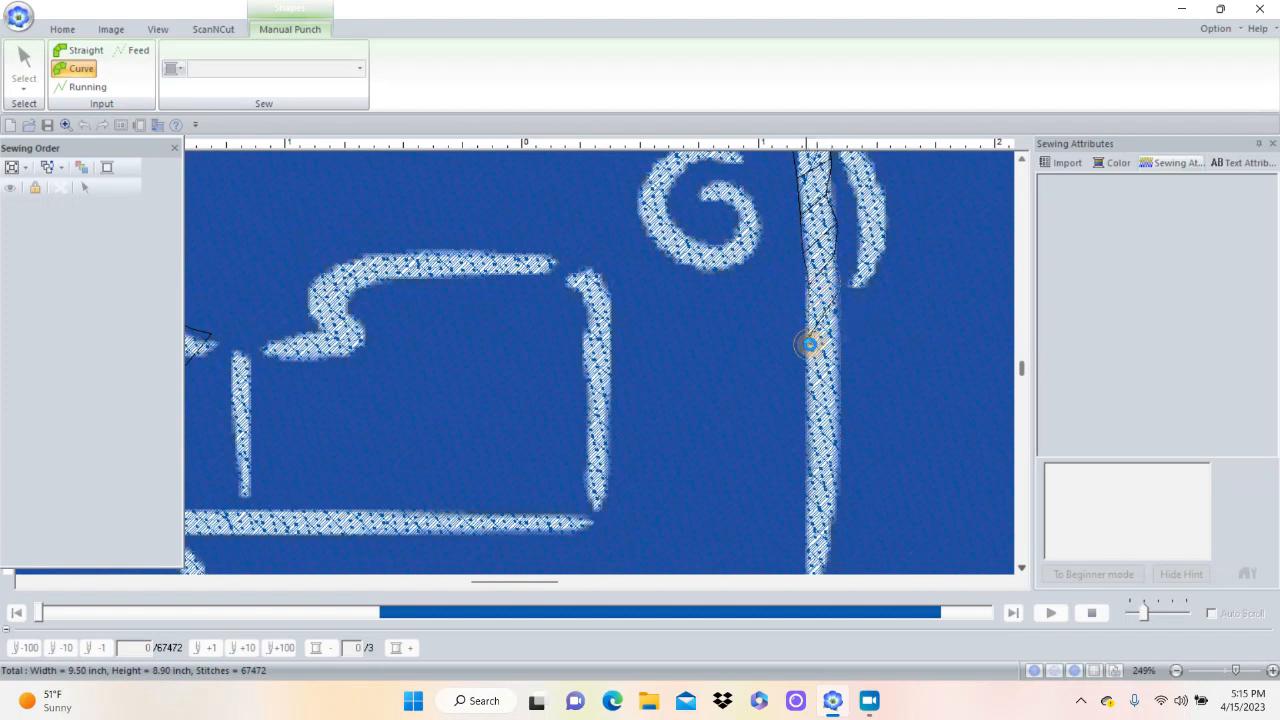
{"action": "left_click", "coordinate": [810, 388]}
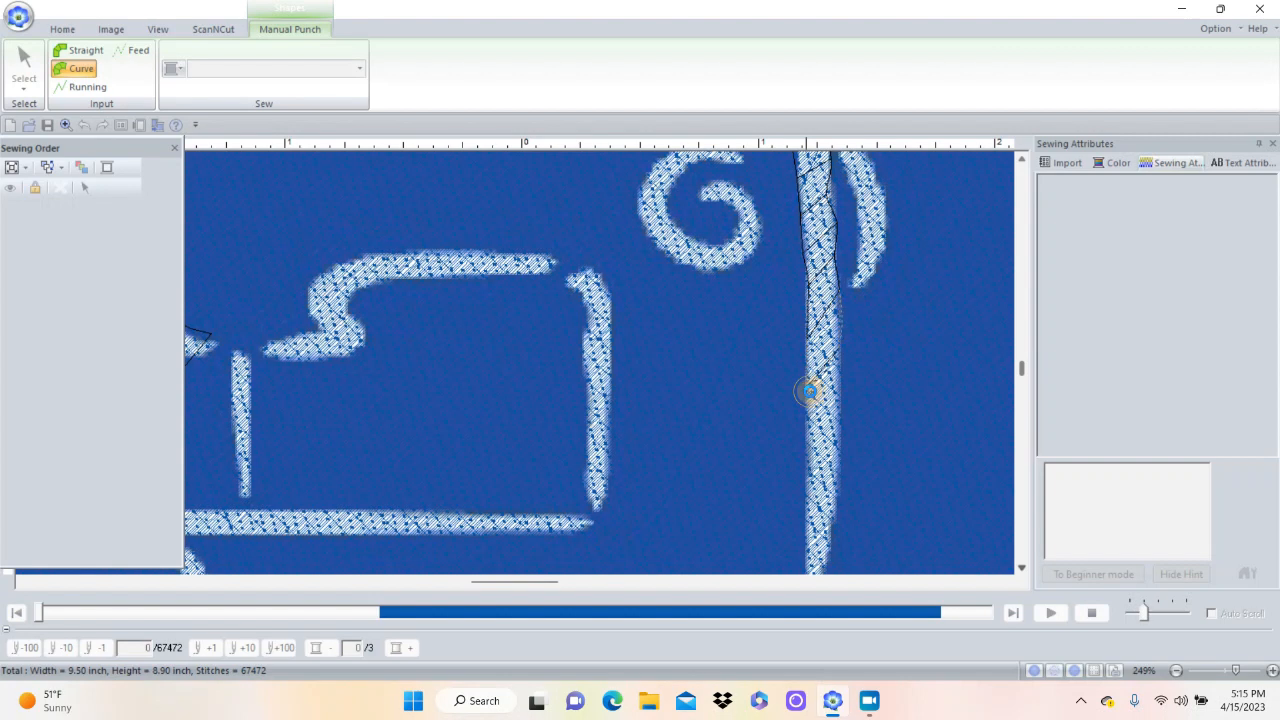
Trace the rest of the right side down to its lower end above the base and finish the curved block.
{"action": "left_click", "coordinate": [840, 416]}
{"action": "left_click", "coordinate": [811, 448]}
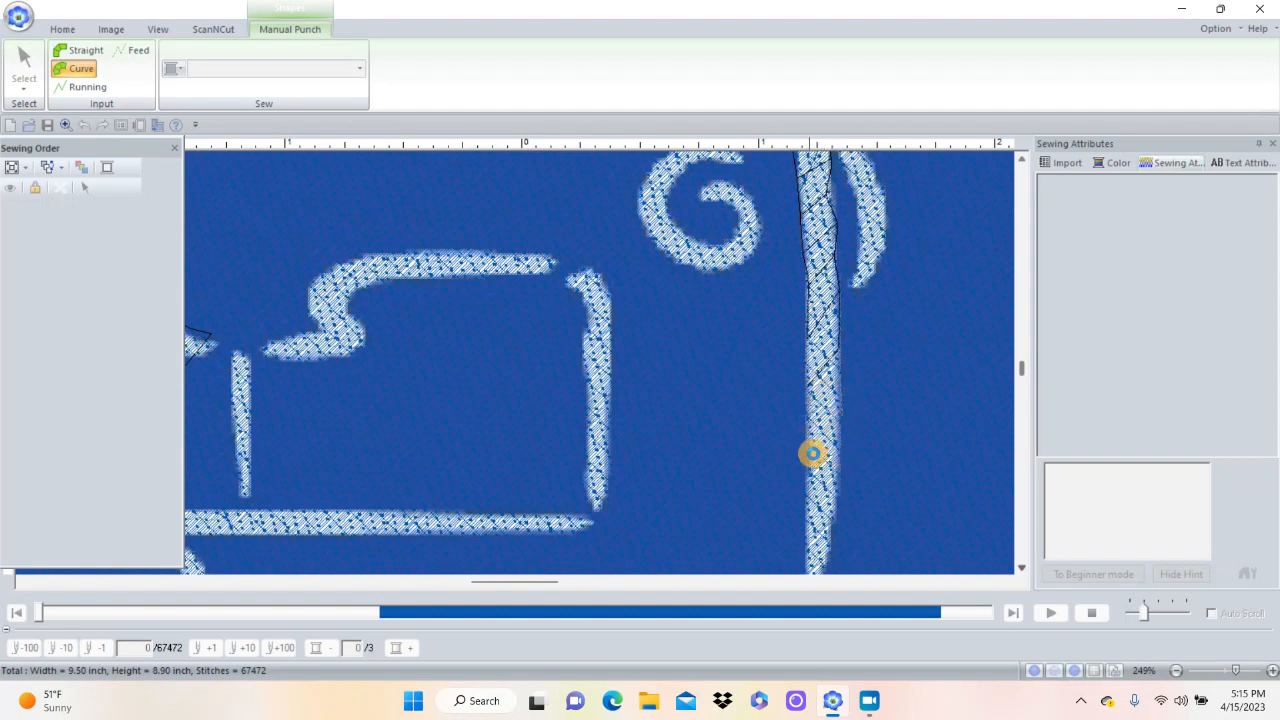
{"action": "left_click", "coordinate": [837, 483]}
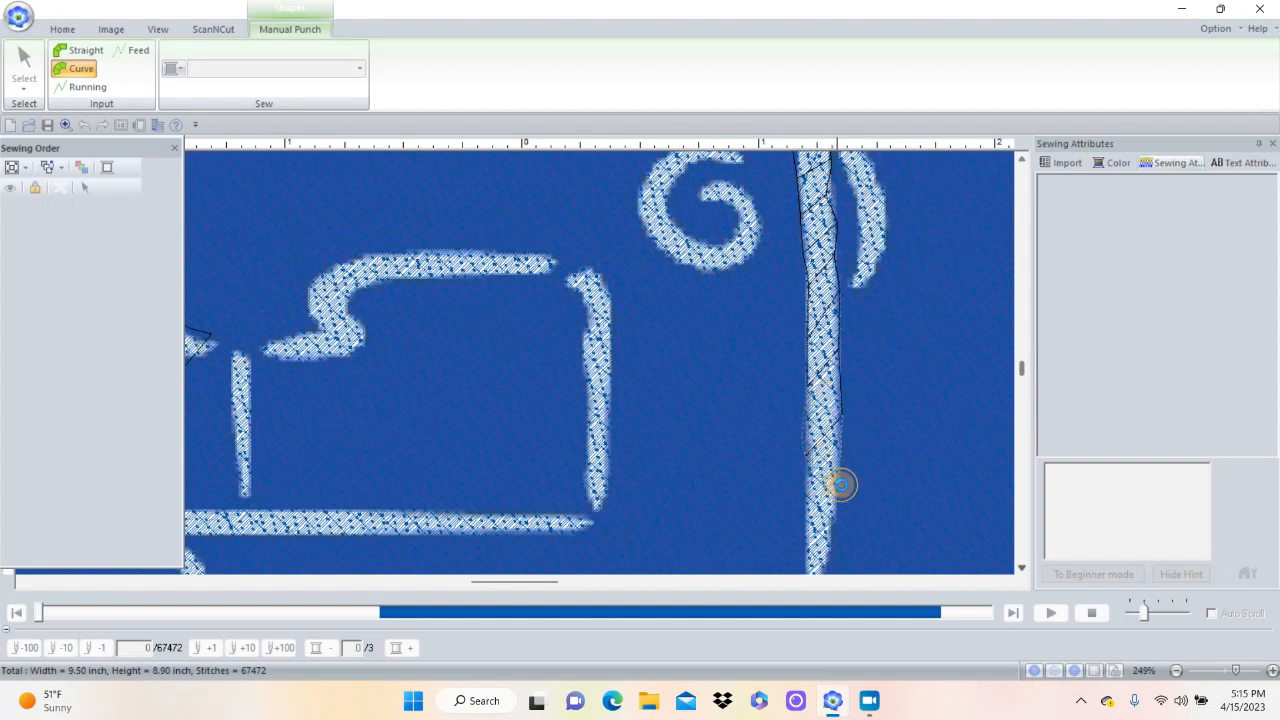
{"action": "left_click", "coordinate": [806, 525]}
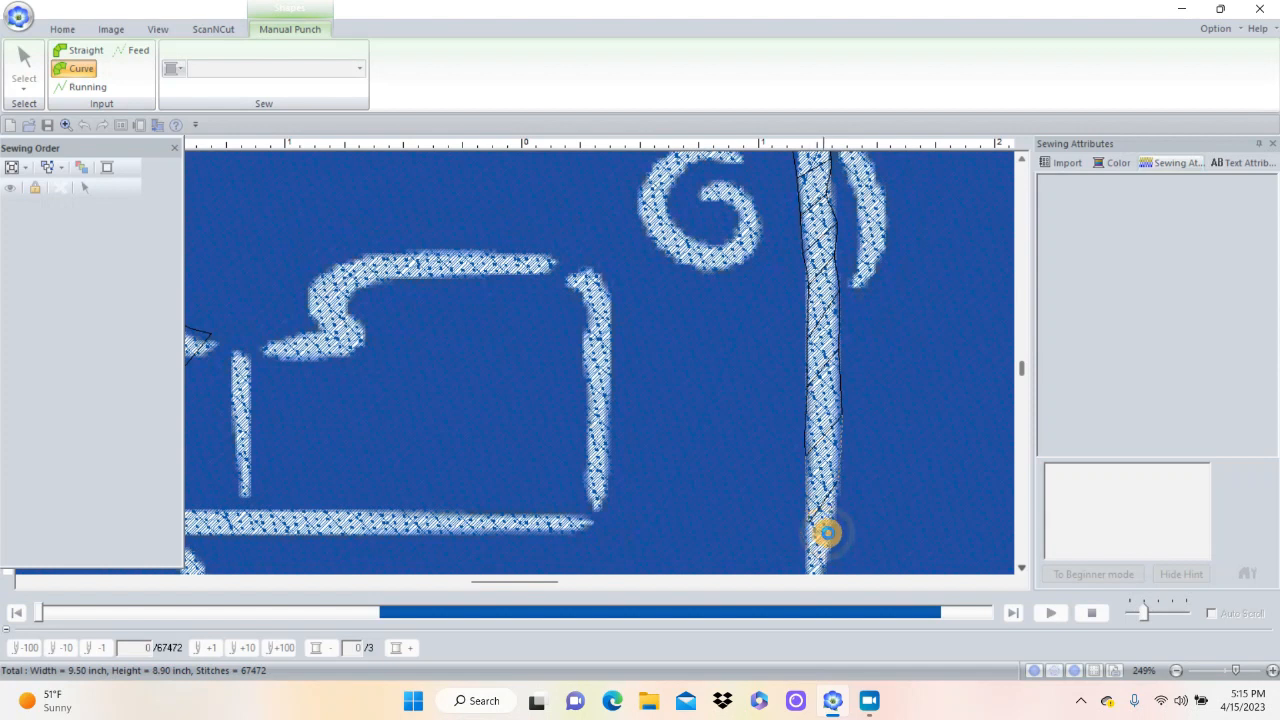
{"action": "left_click", "coordinate": [810, 558]}
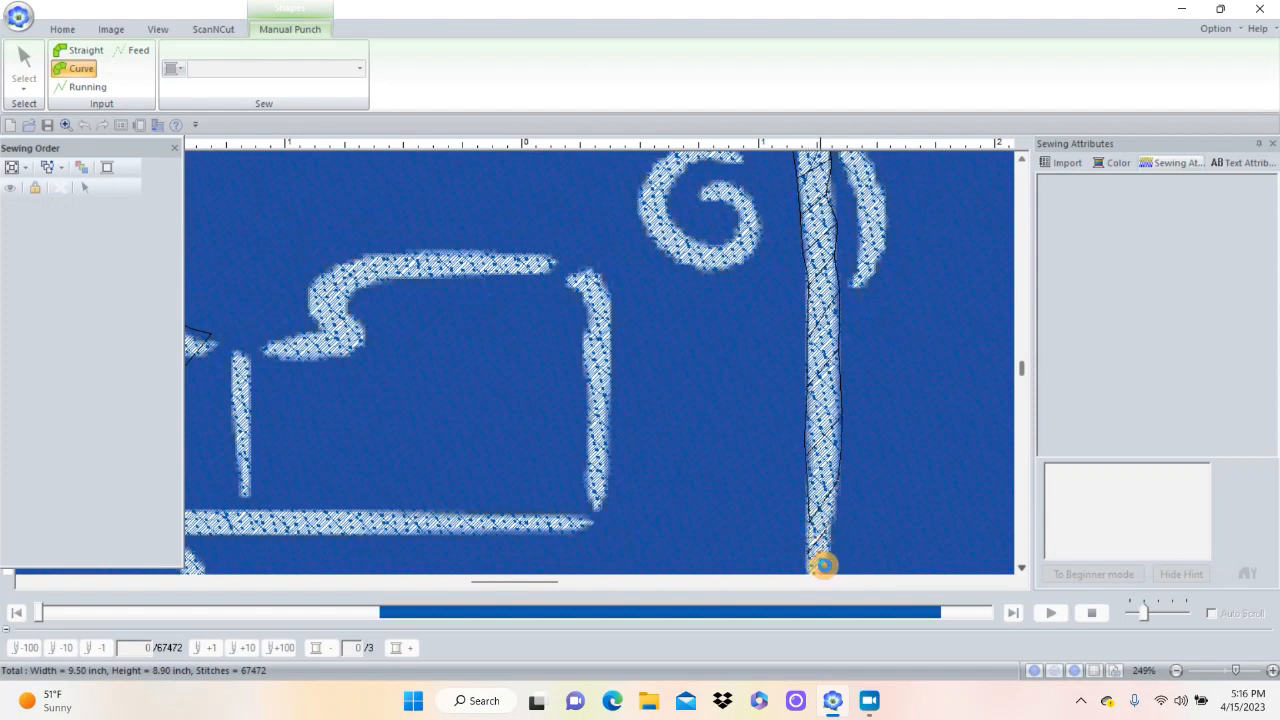
{"action": "left_click", "coordinate": [1020, 571]}
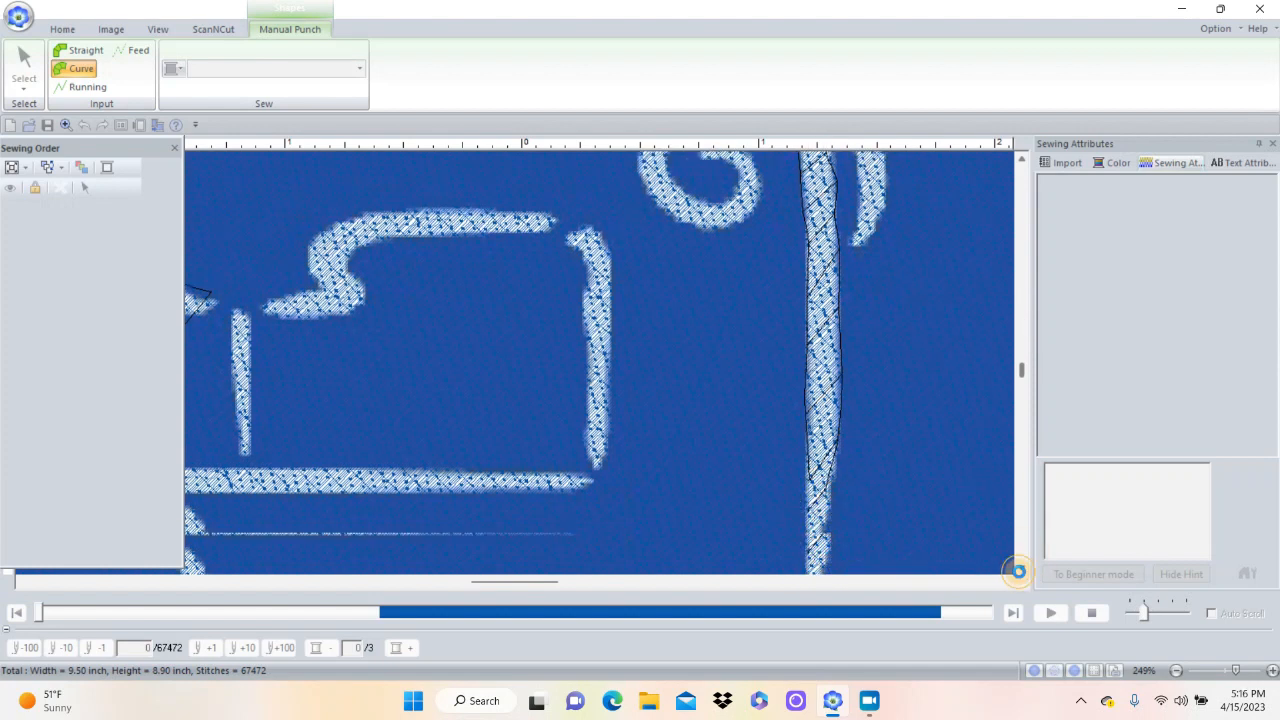
{"action": "left_click", "coordinate": [1020, 571]}
{"action": "scroll", "coordinate": [870, 466], "scroll_direction": "down", "scroll_amount": 1}
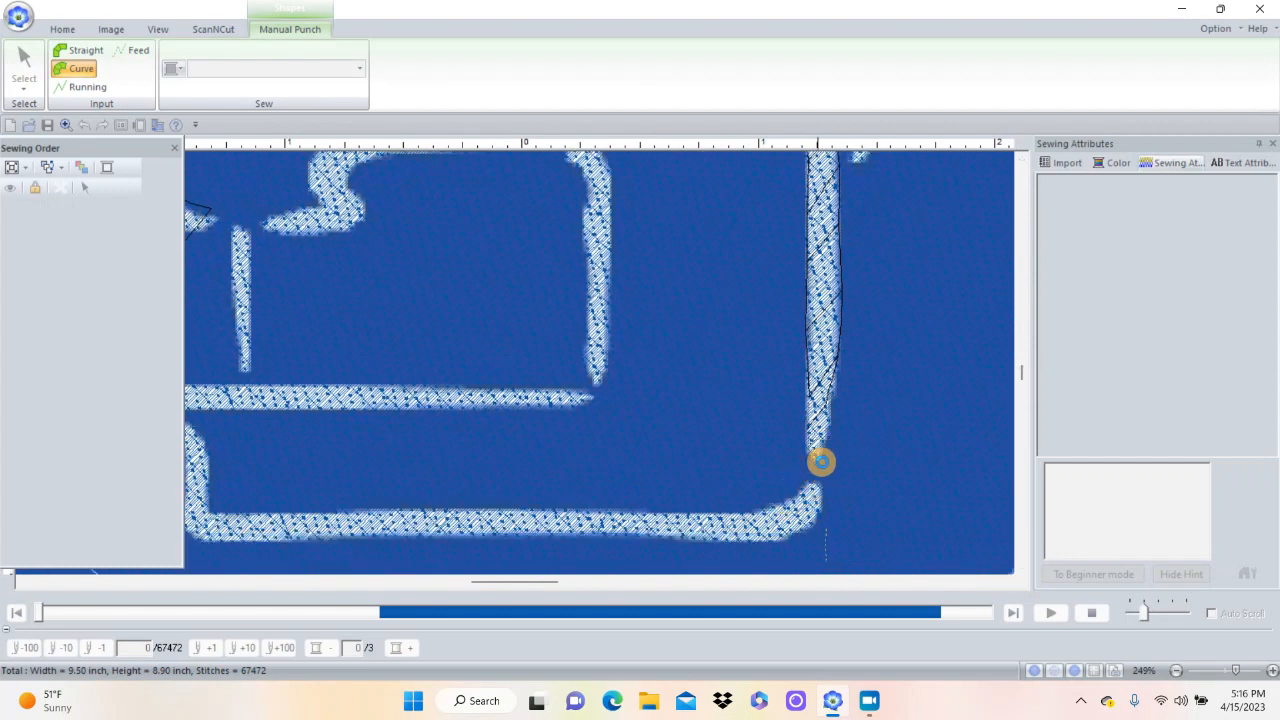
{"action": "left_click", "coordinate": [822, 455]}
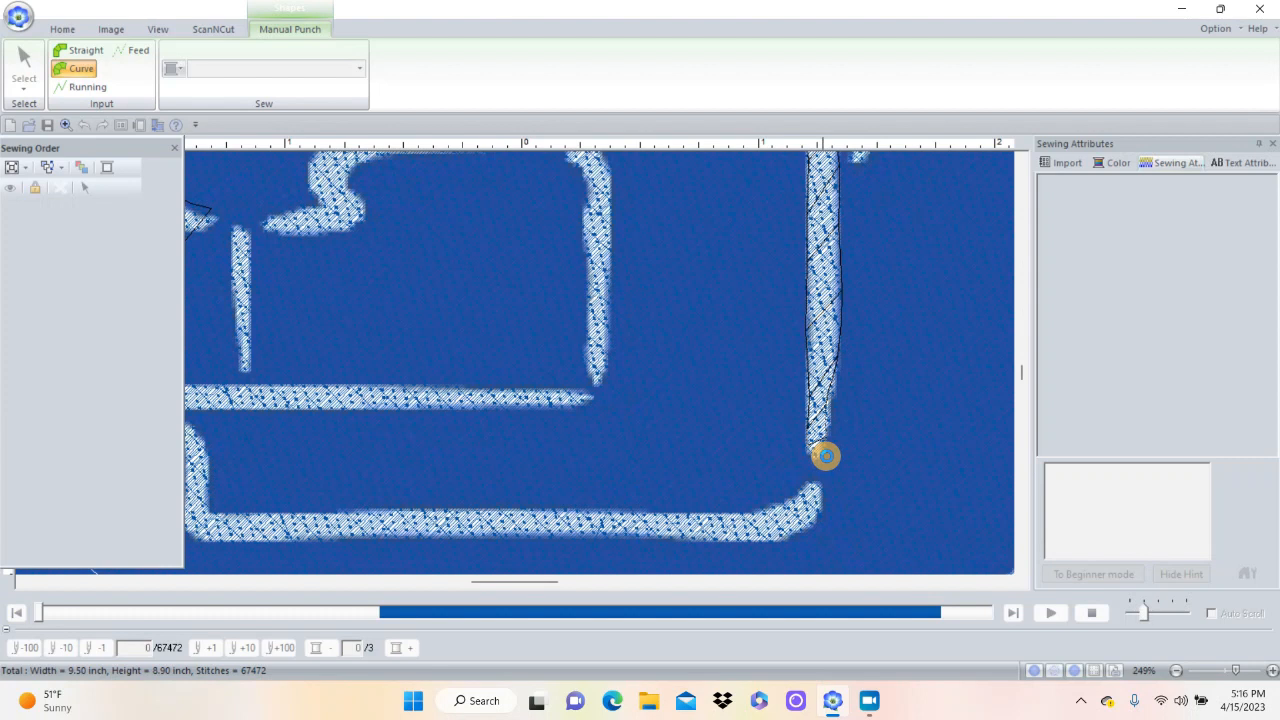
{"action": "left_click", "coordinate": [826, 464]}
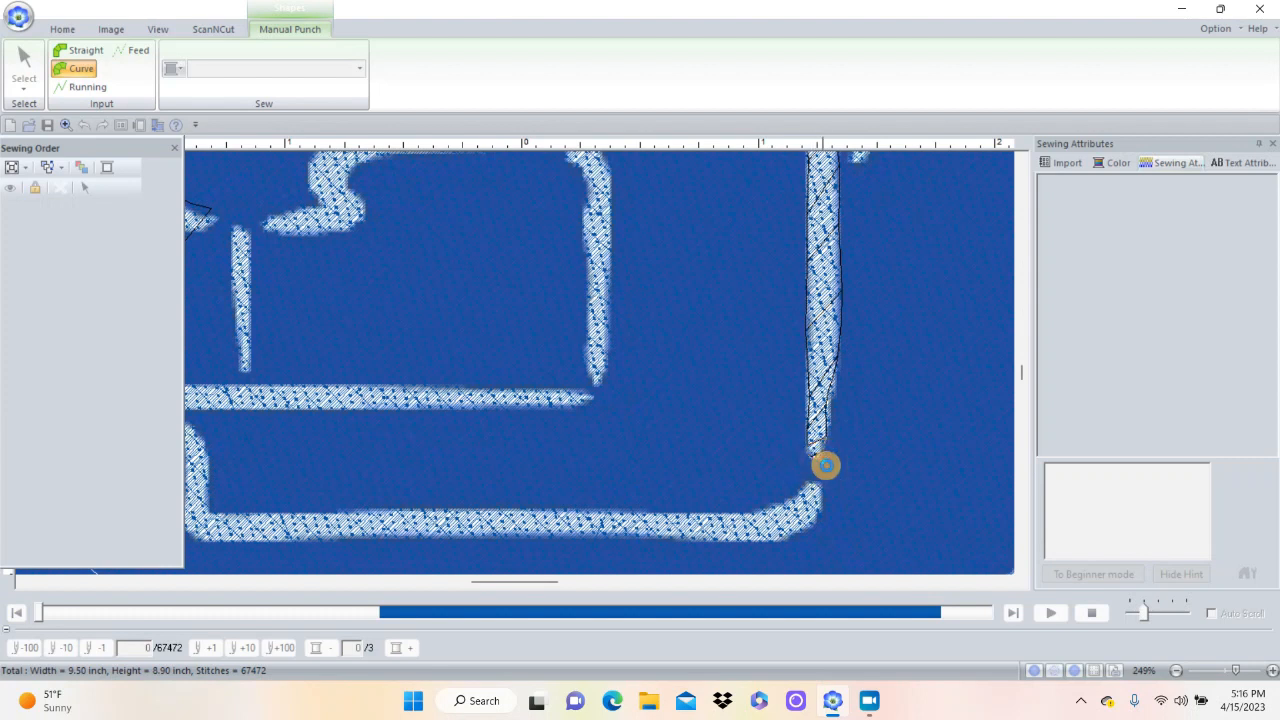
{"action": "left_click", "coordinate": [821, 461]}
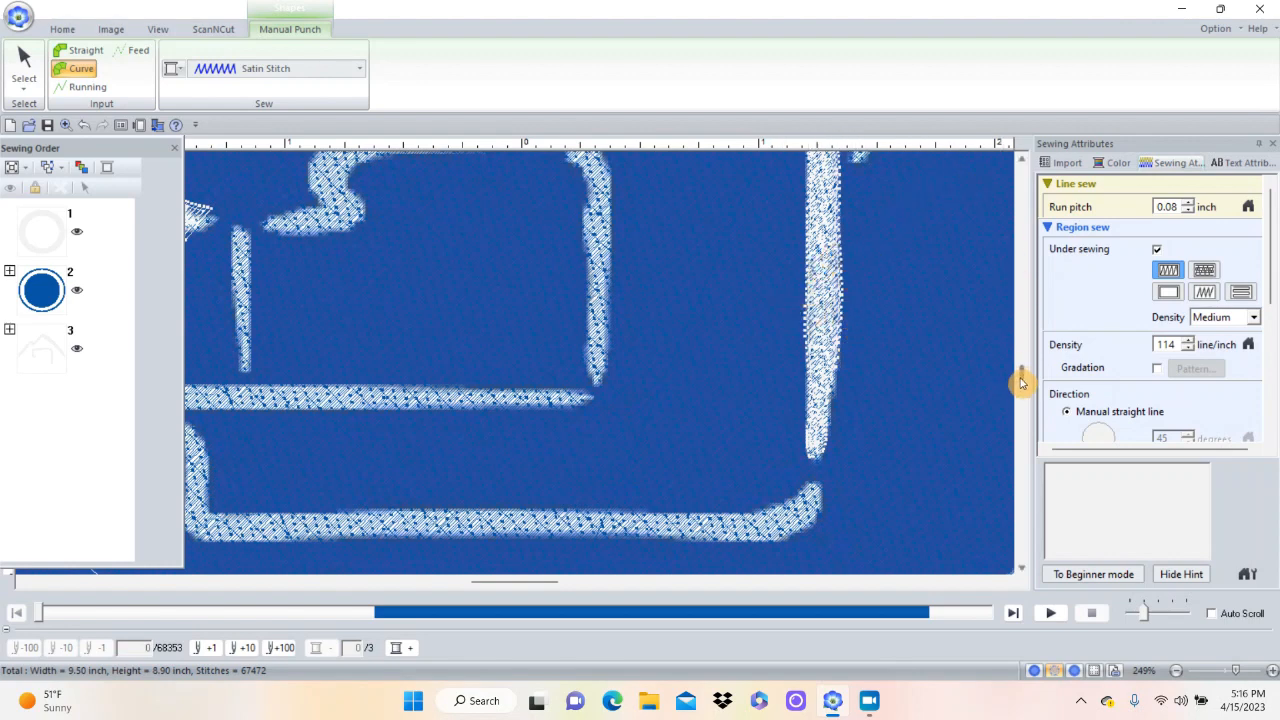
{"action": "left_click_drag", "start_coordinate": [1019, 369], "coordinate": [1019, 356]}
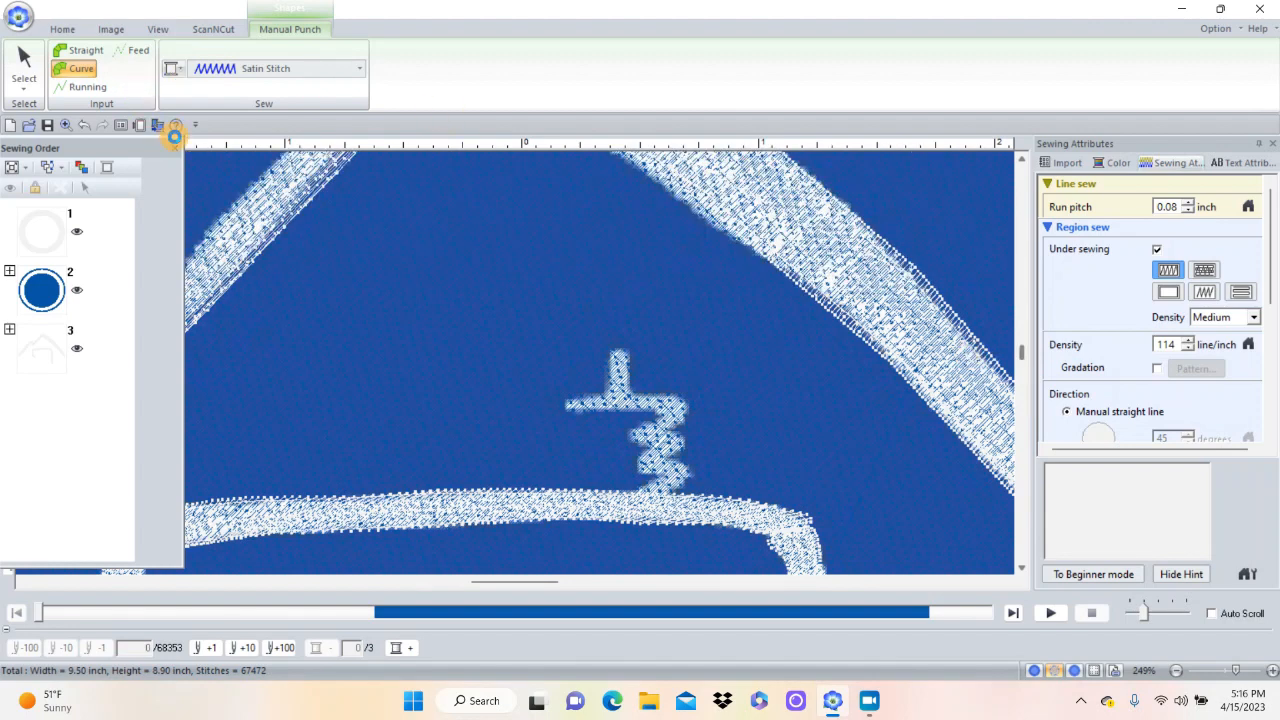
Display the design in realistic view and inspect the stitching at the sewing machine outline's upper-right corner.
{"action": "left_click", "coordinate": [62, 29]}
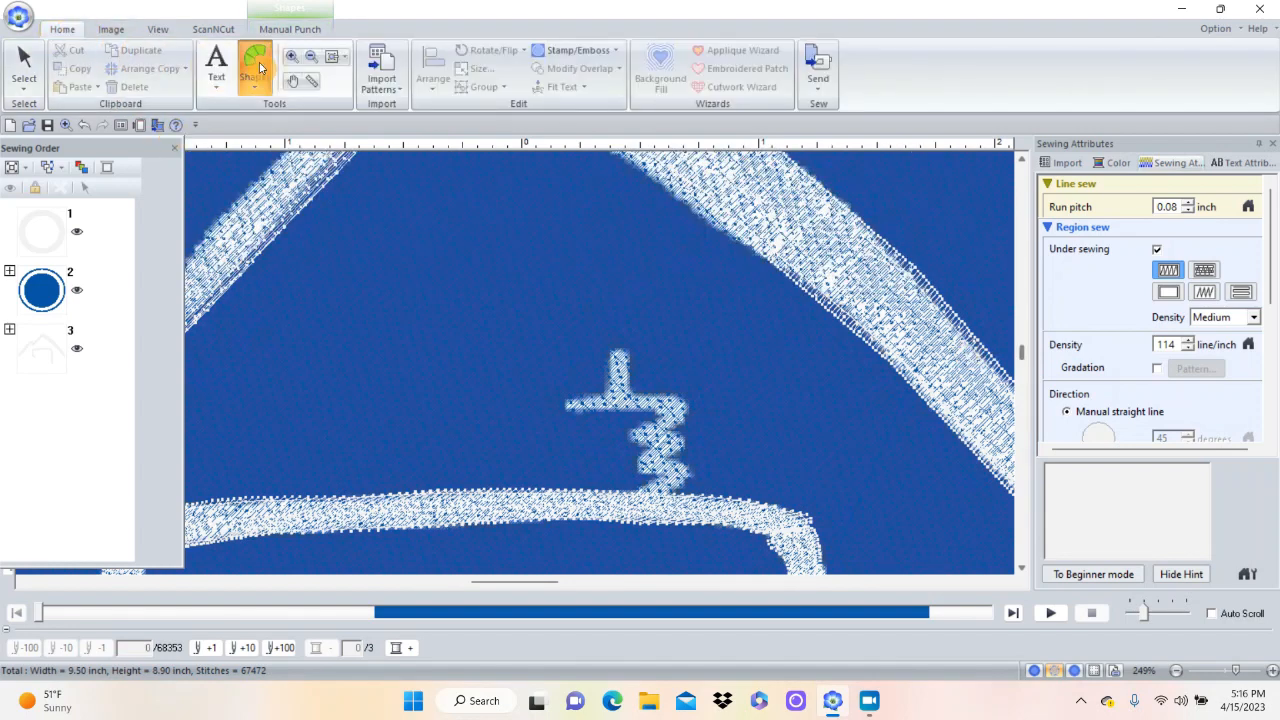
{"action": "left_click", "coordinate": [331, 56]}
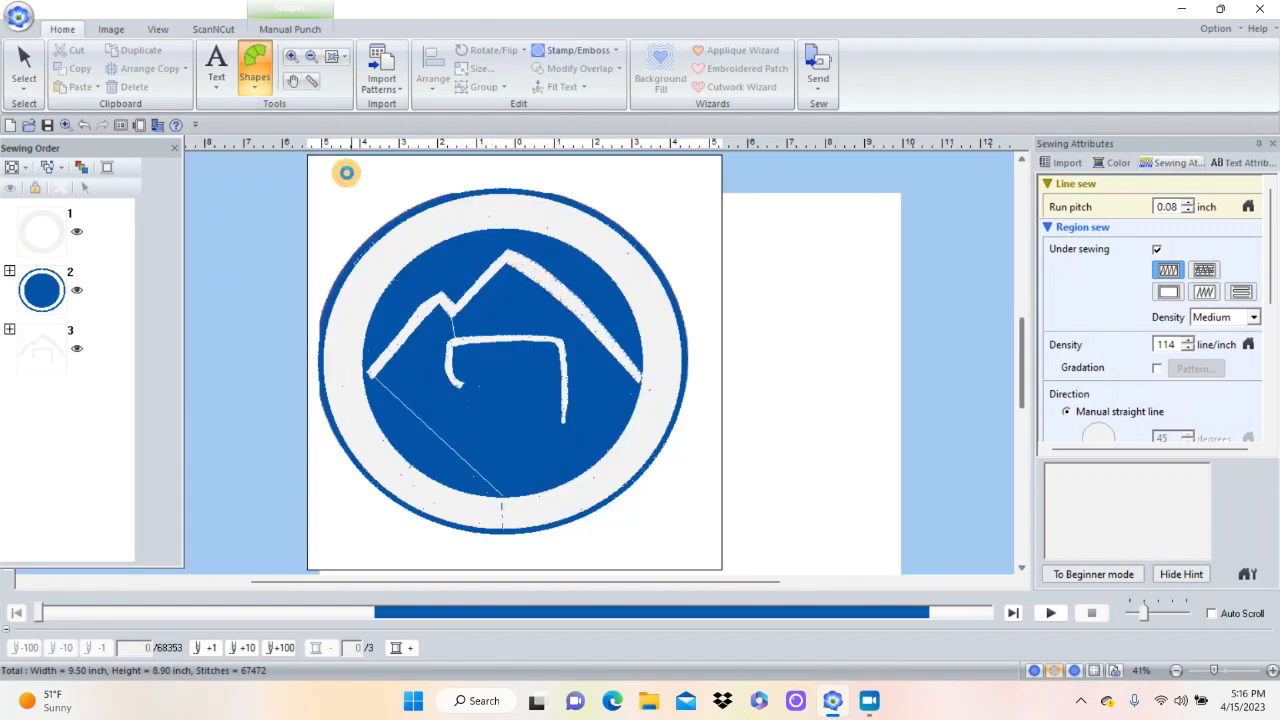
{"action": "left_click", "coordinate": [293, 57]}
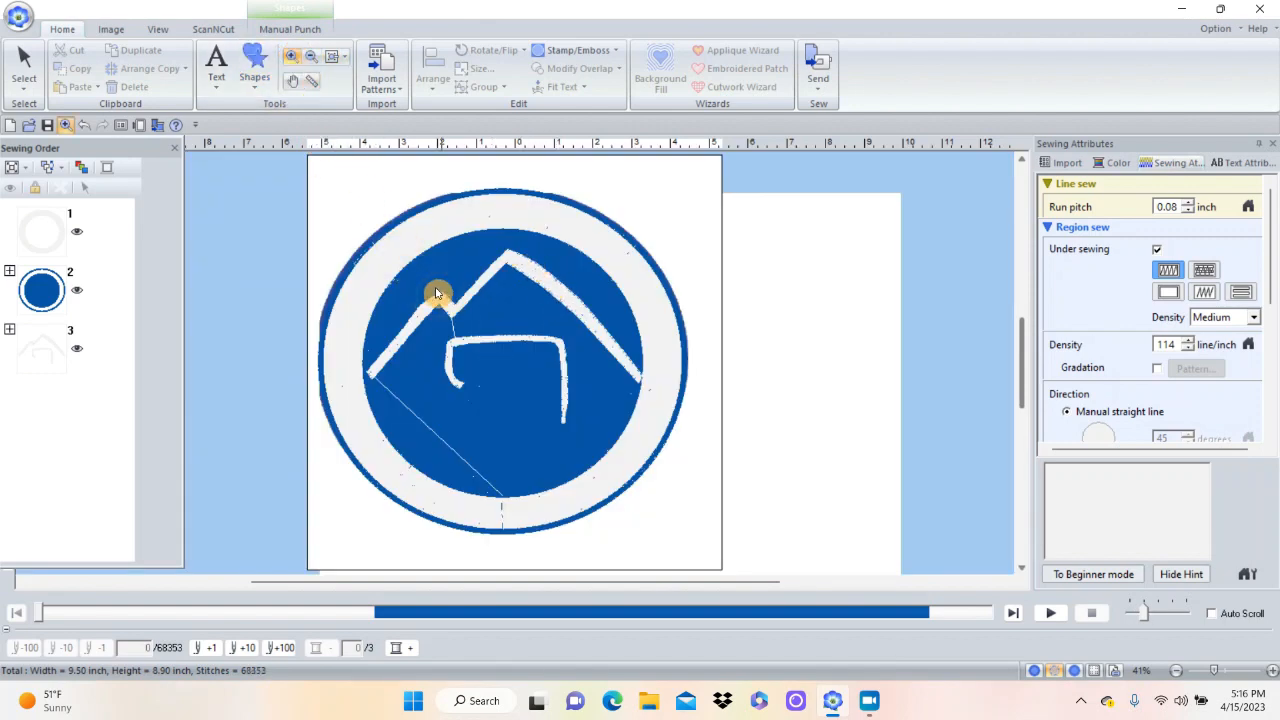
{"action": "left_click_drag", "start_coordinate": [477, 303], "coordinate": [612, 433]}
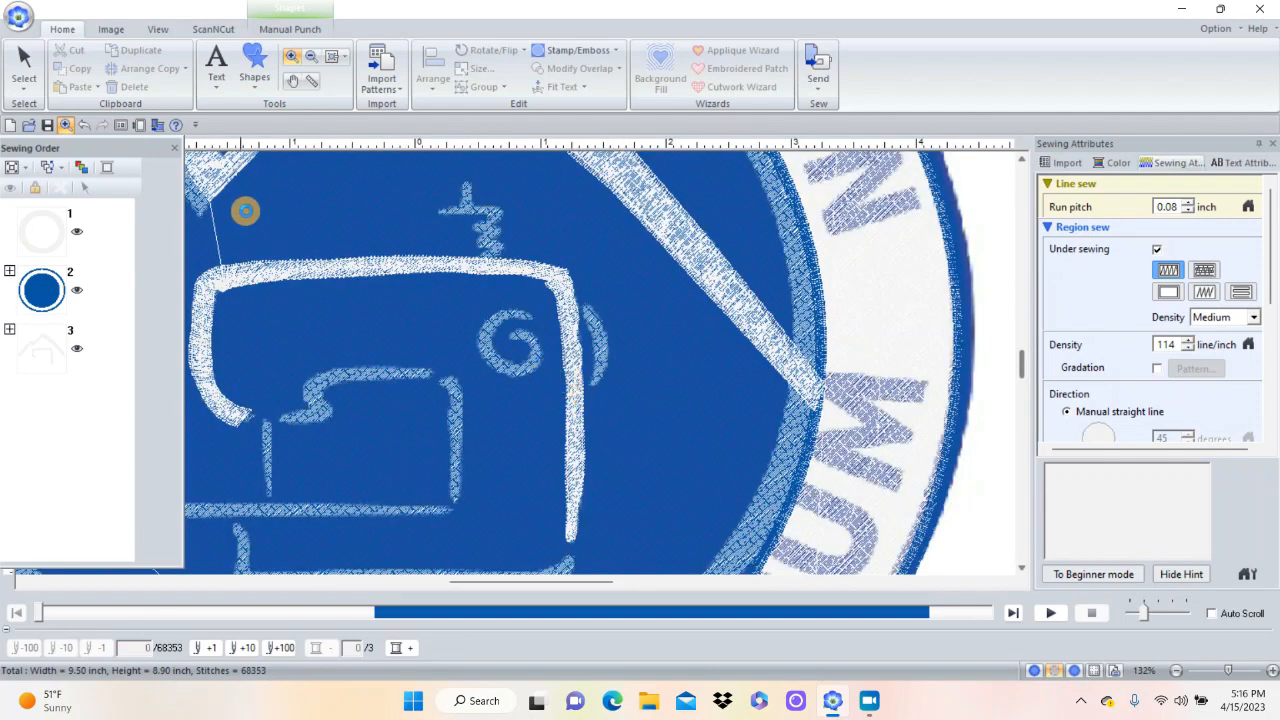
{"action": "left_click", "coordinate": [157, 32]}
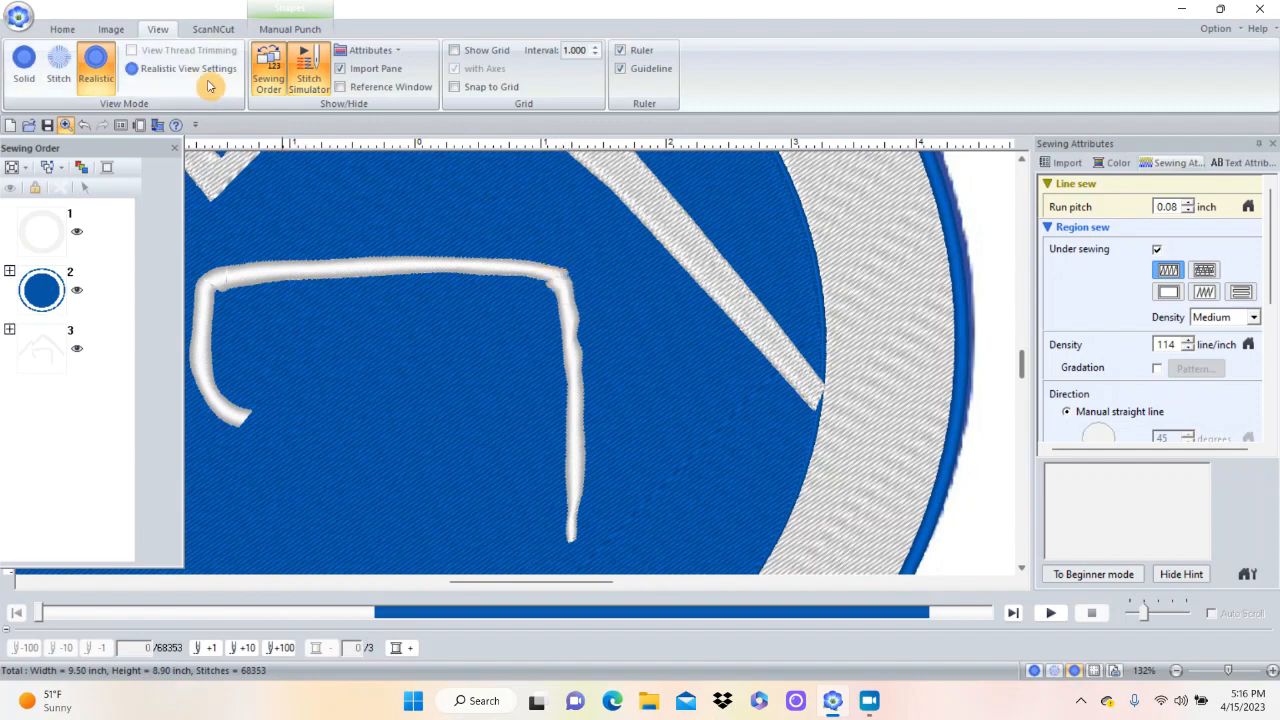
{"action": "left_click", "coordinate": [61, 30]}
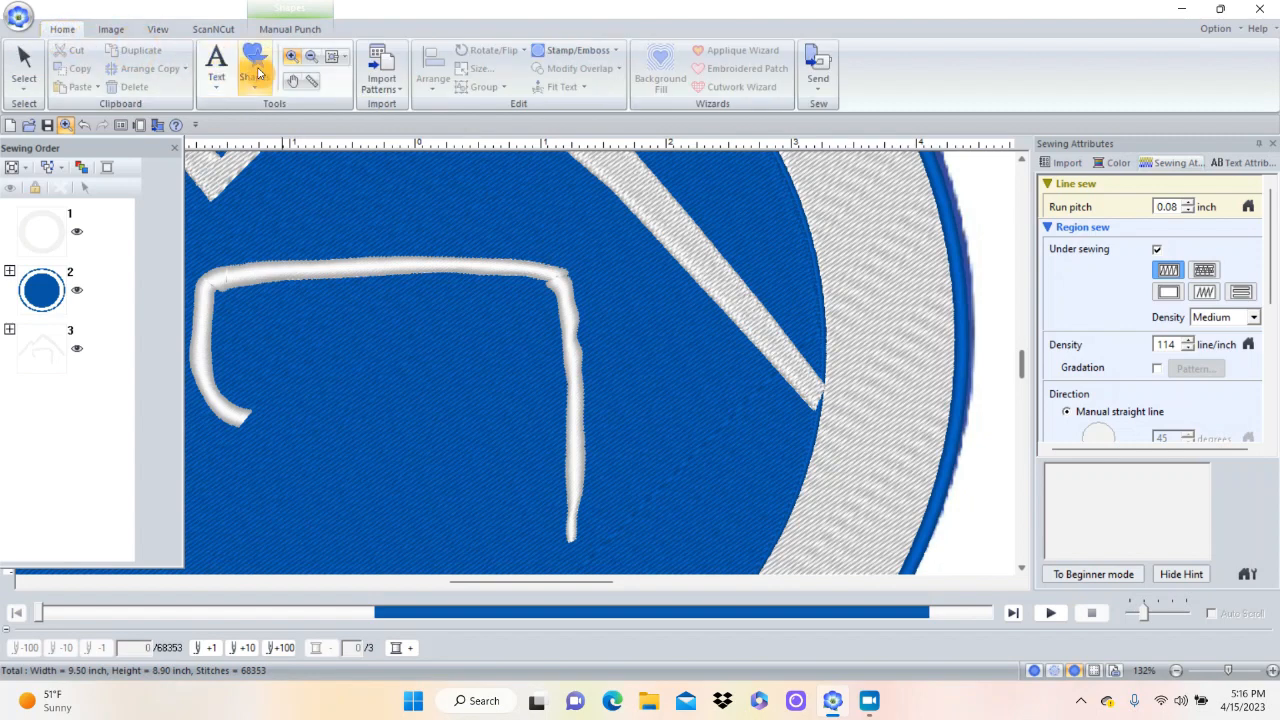
{"action": "left_click", "coordinate": [290, 58]}
{"action": "left_click_drag", "start_coordinate": [470, 222], "coordinate": [659, 377]}
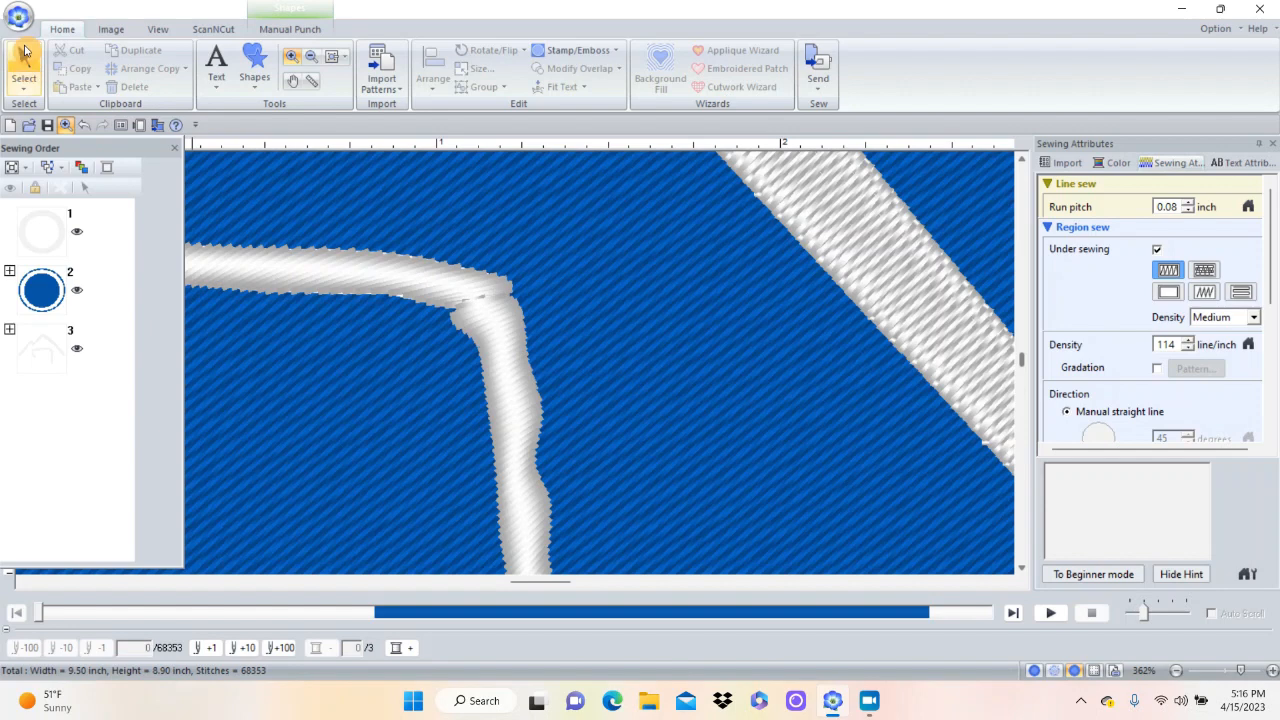
Edit the points of the sewing machine outline, moving the outer corner point up and outward and repositioning the inner point beside it.
{"action": "left_click", "coordinate": [24, 94]}
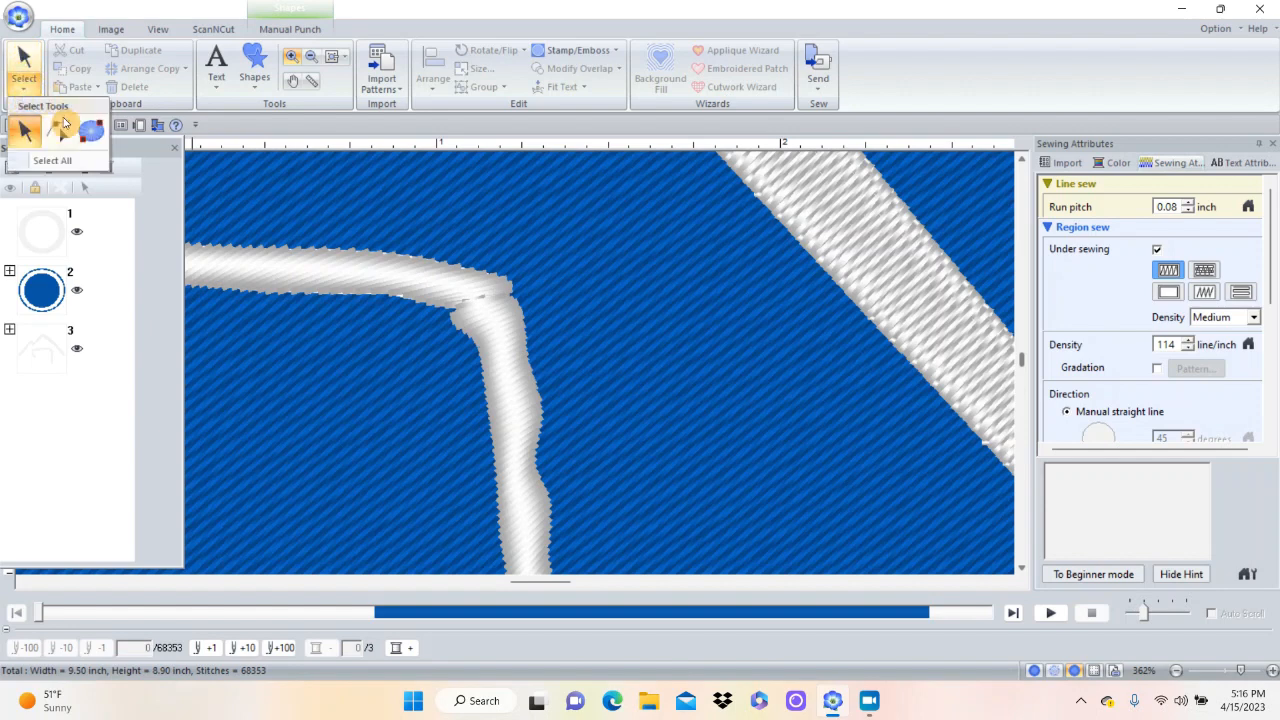
{"action": "left_click", "coordinate": [57, 134]}
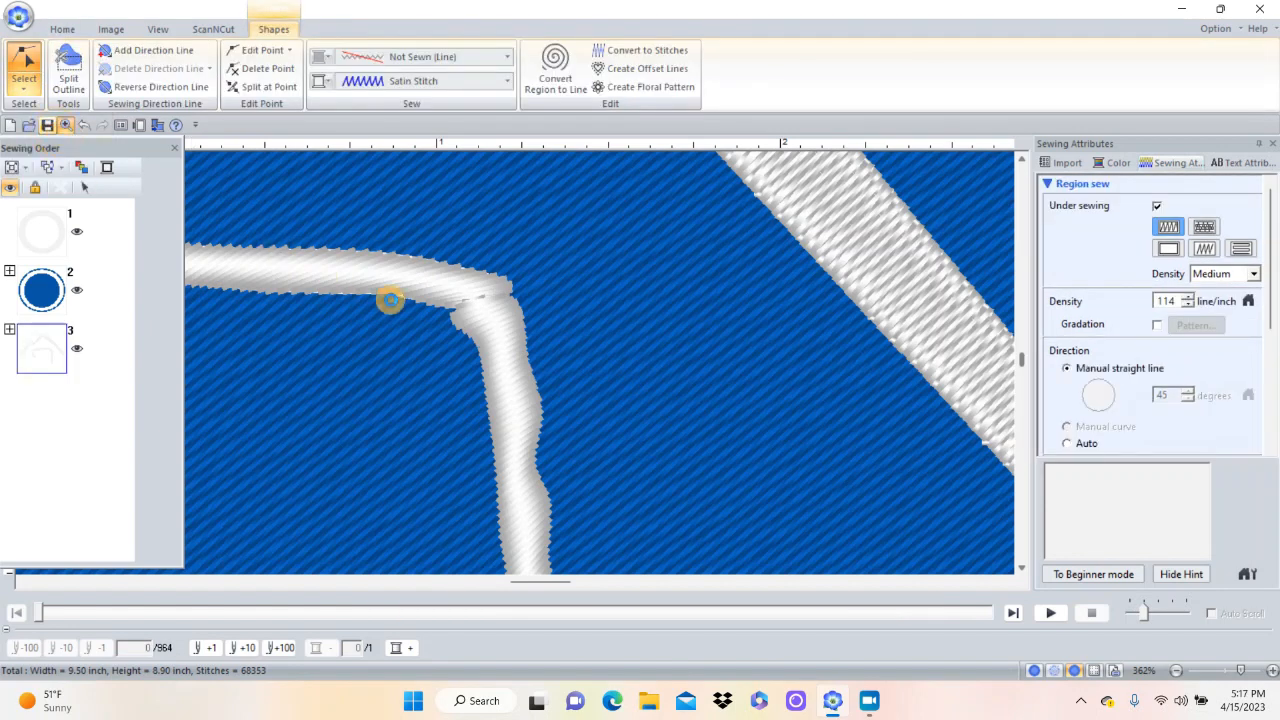
{"action": "left_click", "coordinate": [514, 328]}
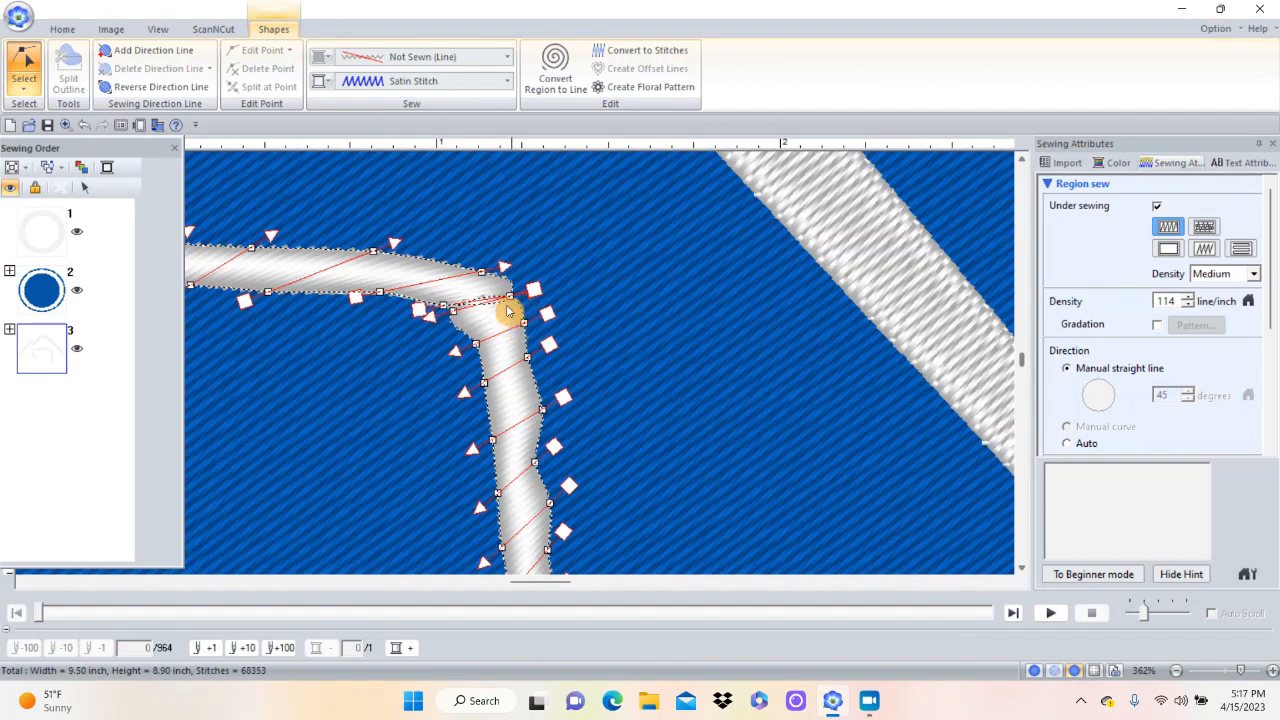
{"action": "left_click", "coordinate": [511, 297]}
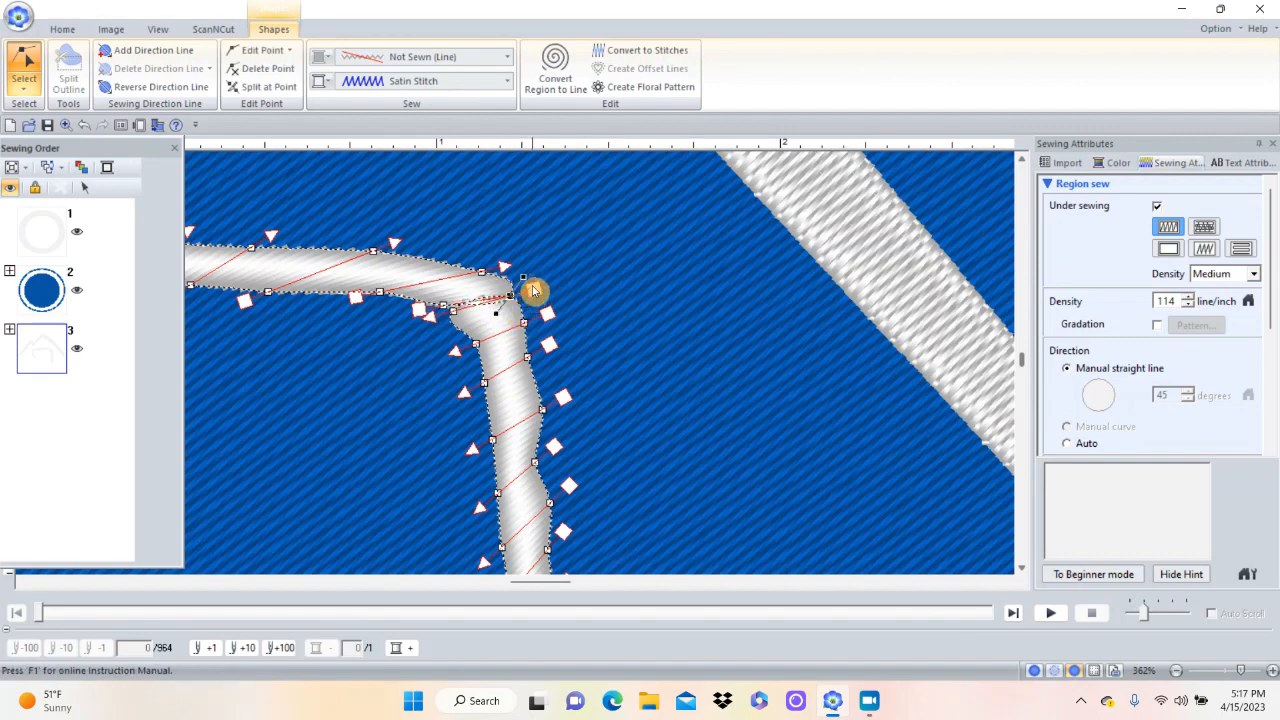
{"action": "left_click_drag", "start_coordinate": [524, 284], "coordinate": [523, 279]}
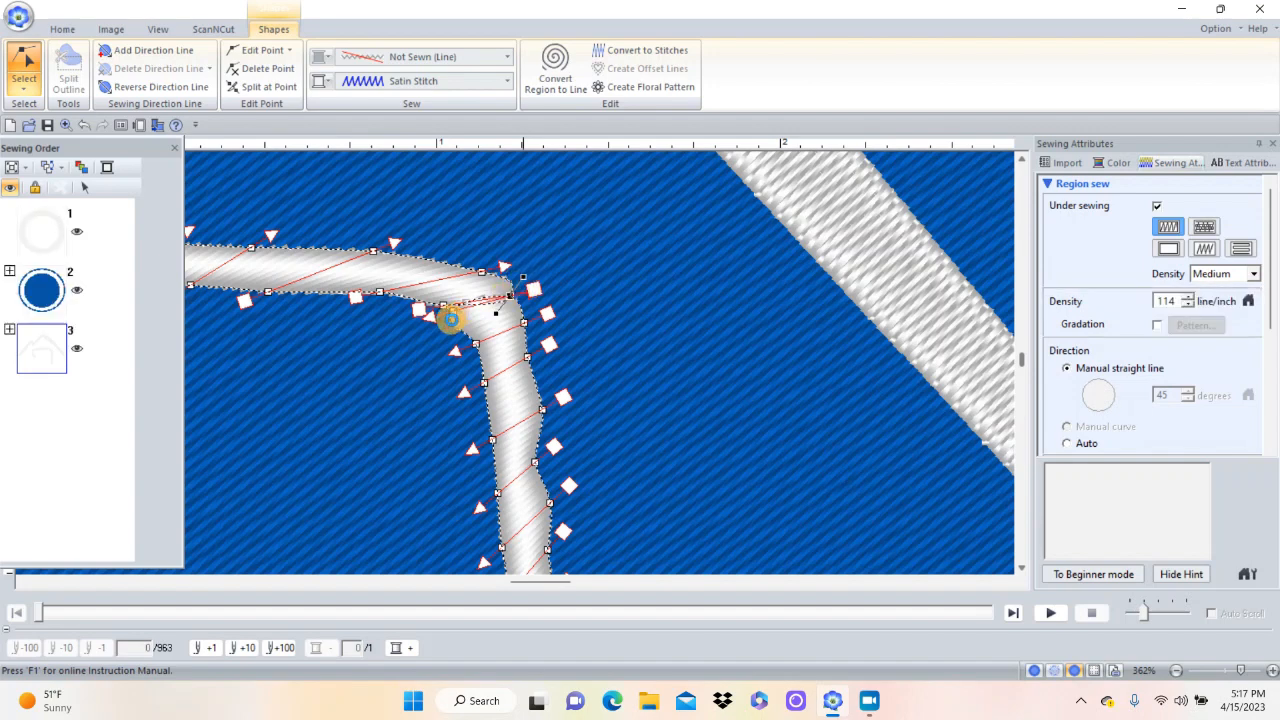
{"action": "left_click_drag", "start_coordinate": [453, 311], "coordinate": [479, 311]}
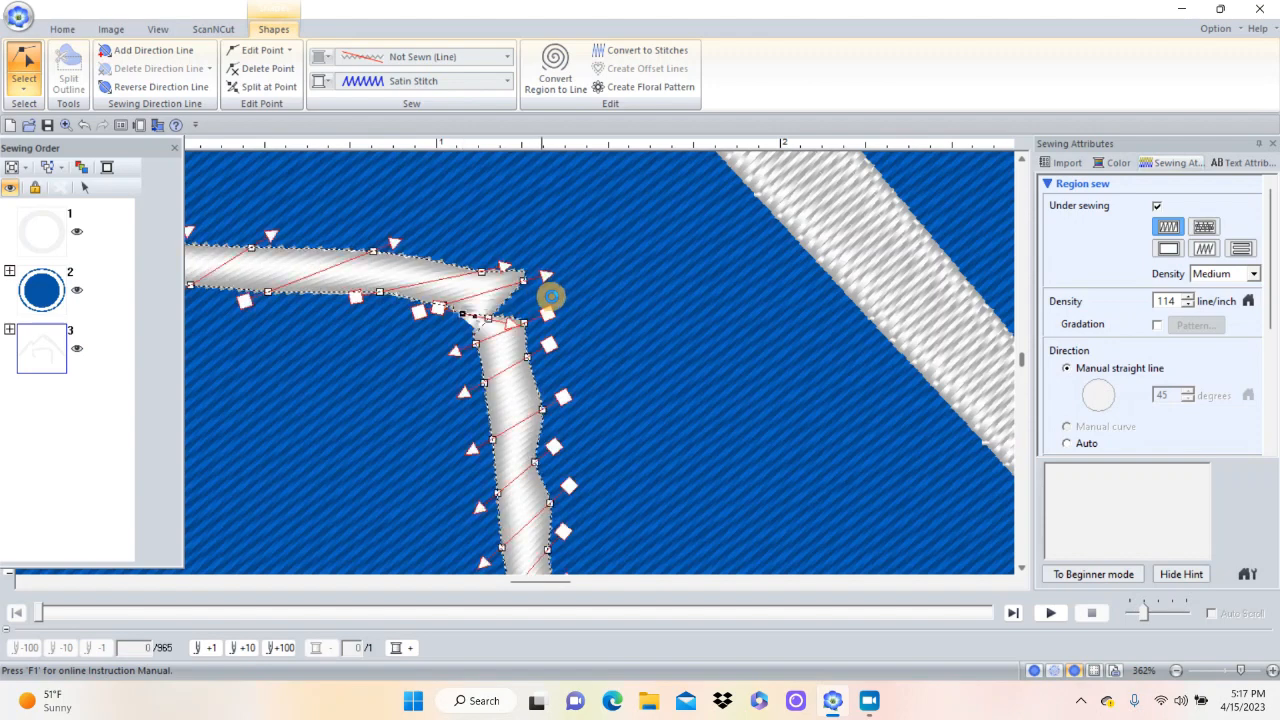
{"action": "mouse_move", "coordinate": [489, 320]}
{"action": "left_mouse_down"}
{"action": "mouse_move", "coordinate": [523, 302]}
{"action": "mouse_move", "coordinate": [521, 319]}
{"action": "mouse_move", "coordinate": [553, 310]}
{"action": "mouse_move", "coordinate": [489, 306]}
{"action": "mouse_move", "coordinate": [465, 328]}
{"action": "left_mouse_up"}
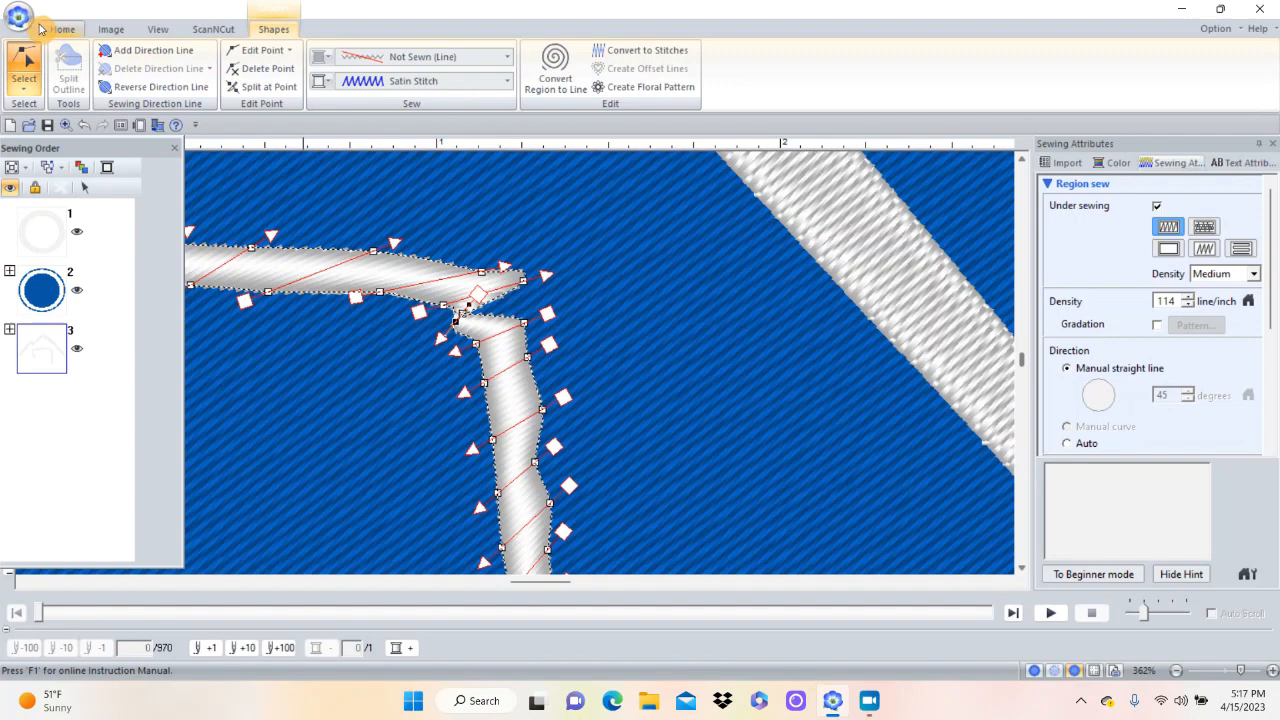
Raise the outer corner point slightly, then move the points just below it to opposite sides to shape the inside of the bend.
{"action": "left_click", "coordinate": [58, 29]}
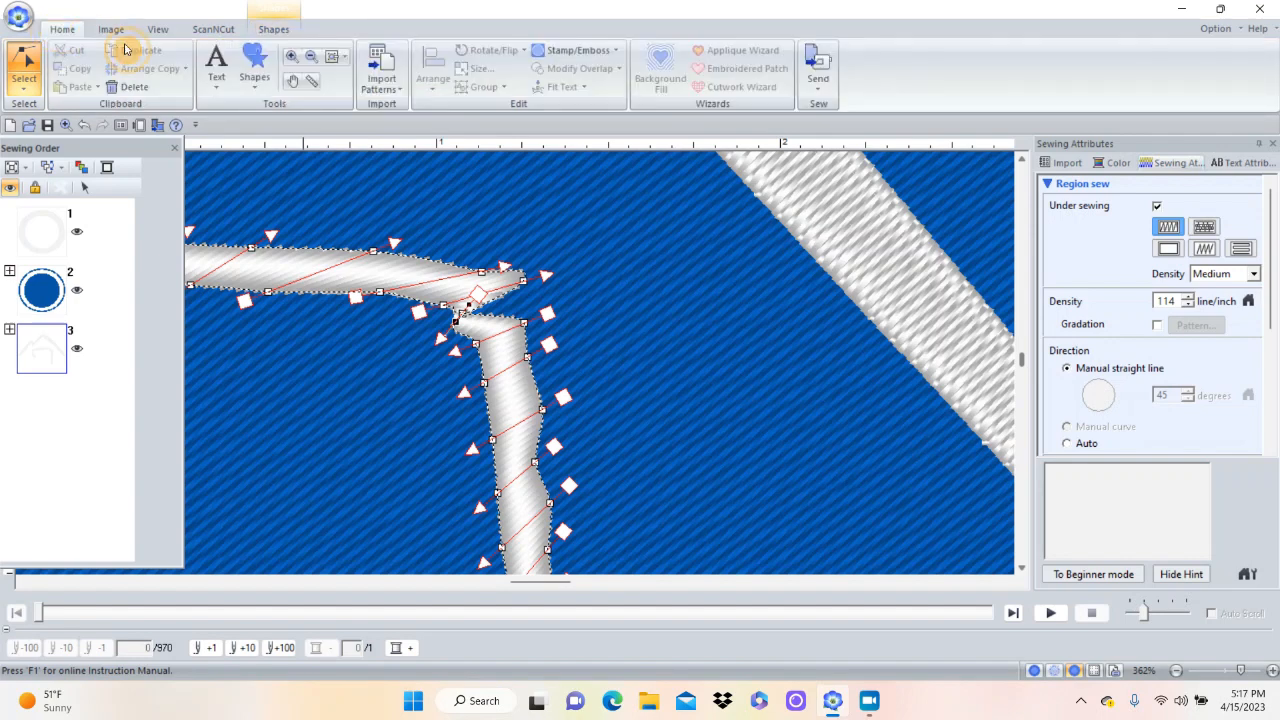
{"action": "left_click", "coordinate": [290, 58]}
{"action": "left_click_drag", "start_coordinate": [390, 199], "coordinate": [561, 376]}
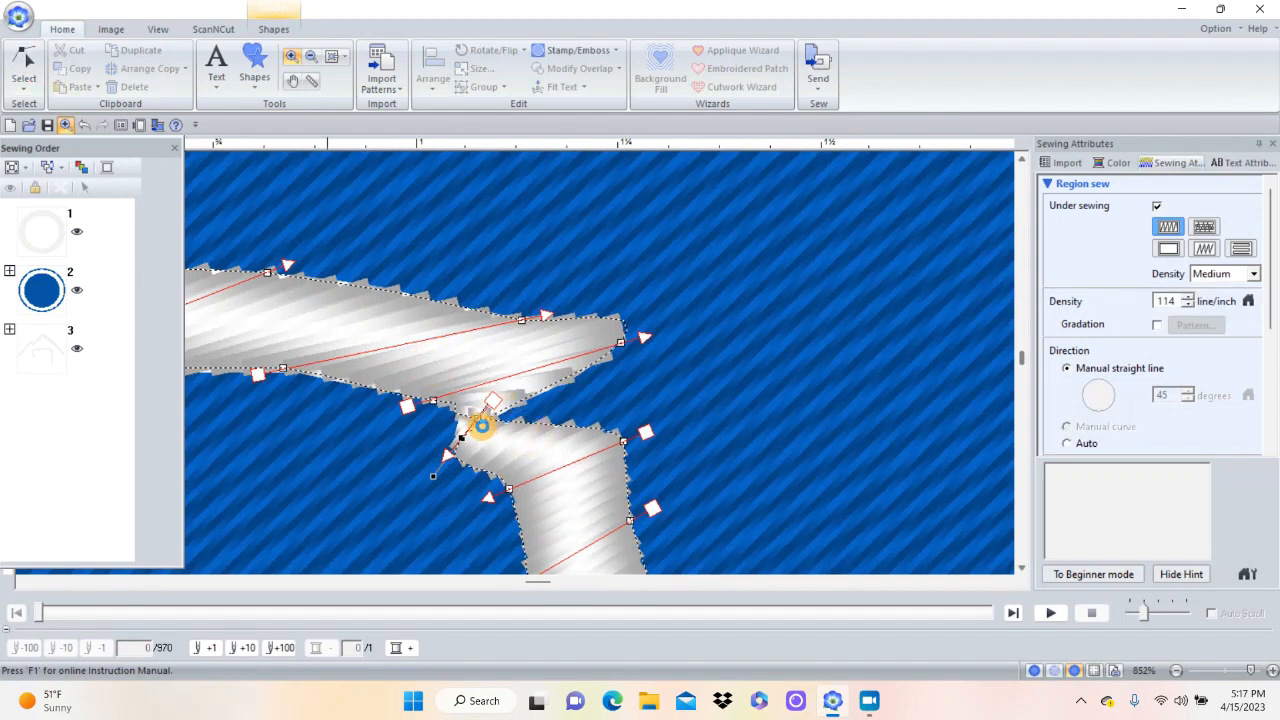
{"action": "key", "text": "Escape"}
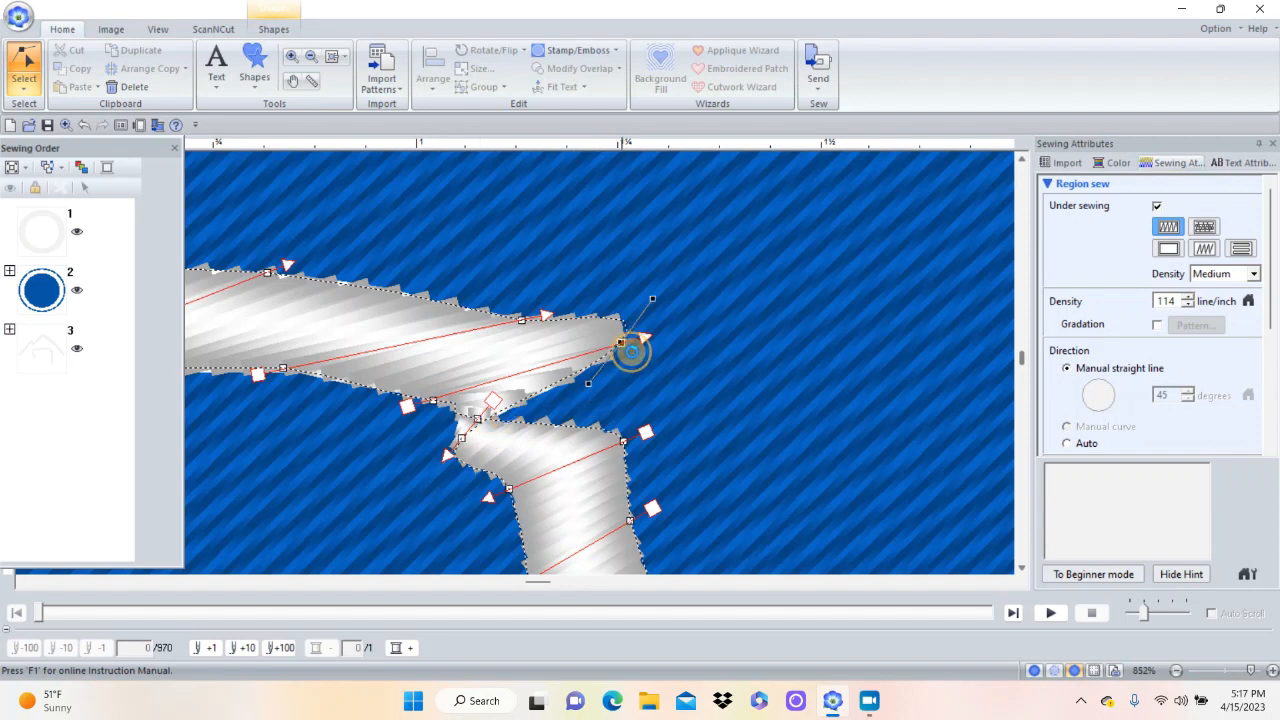
{"action": "left_click", "coordinate": [621, 340]}
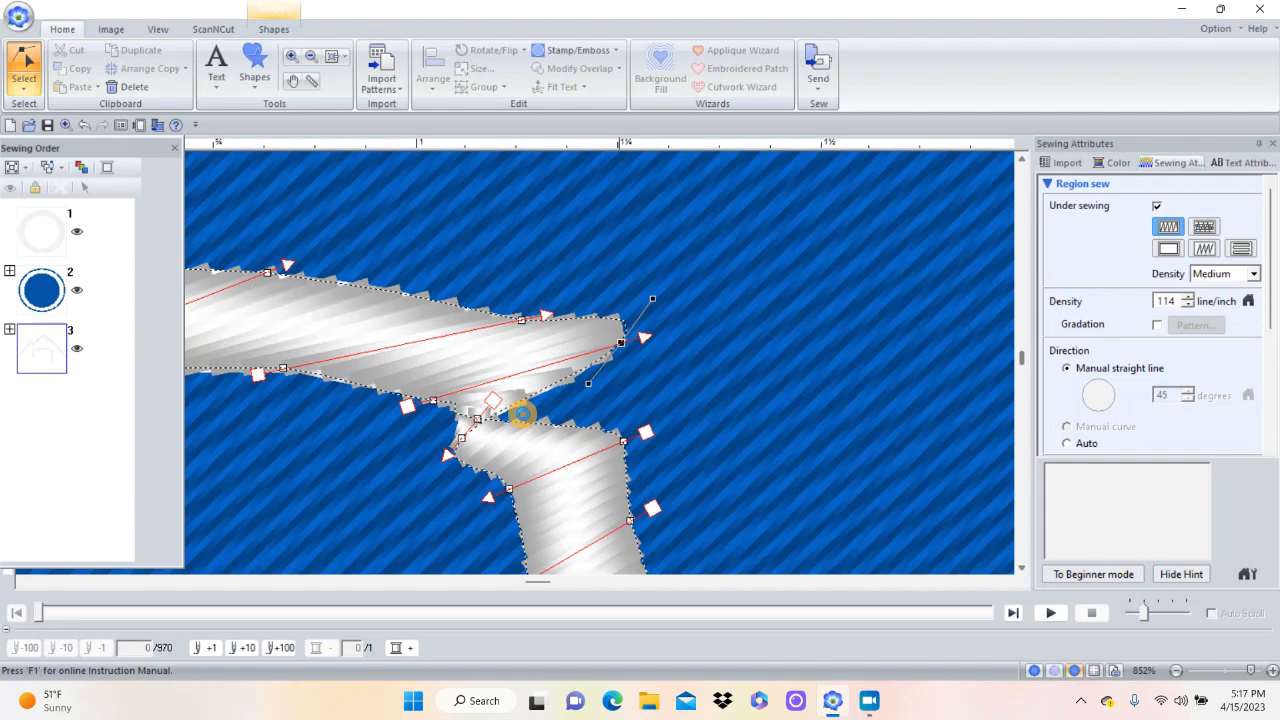
{"action": "left_click_drag", "start_coordinate": [478, 419], "coordinate": [365, 484]}
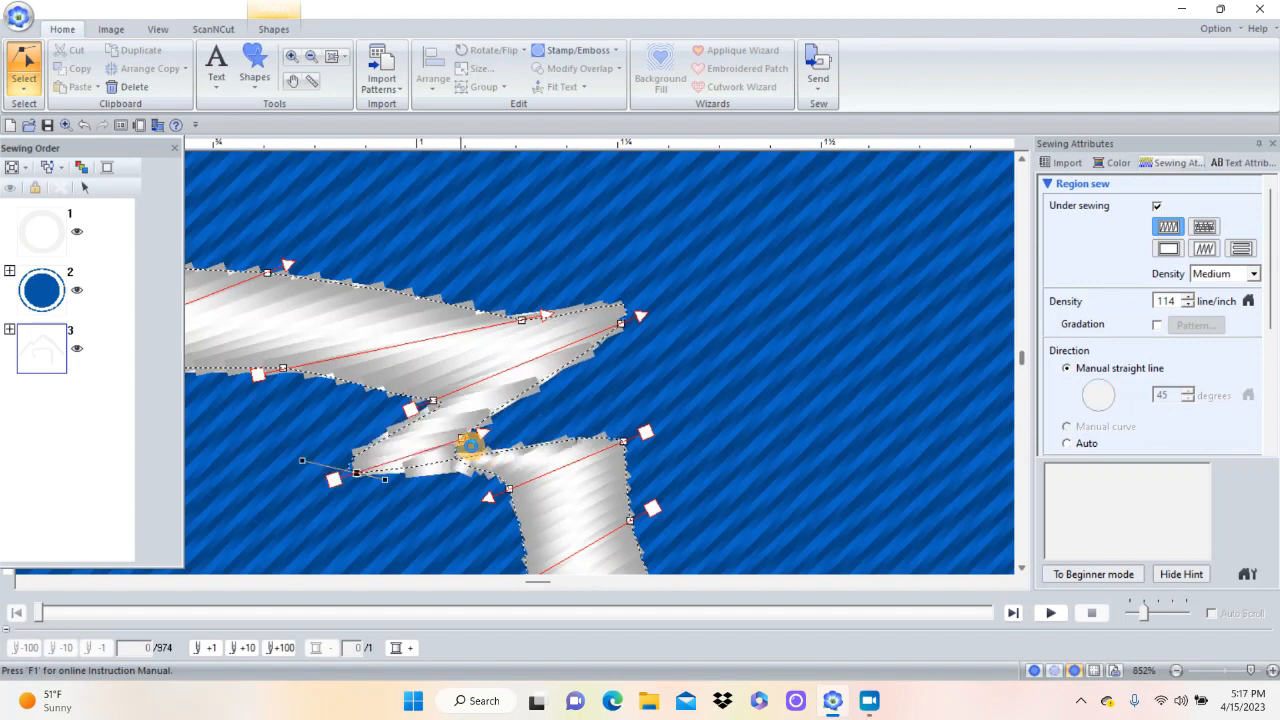
{"action": "left_click_drag", "start_coordinate": [470, 446], "coordinate": [614, 390]}
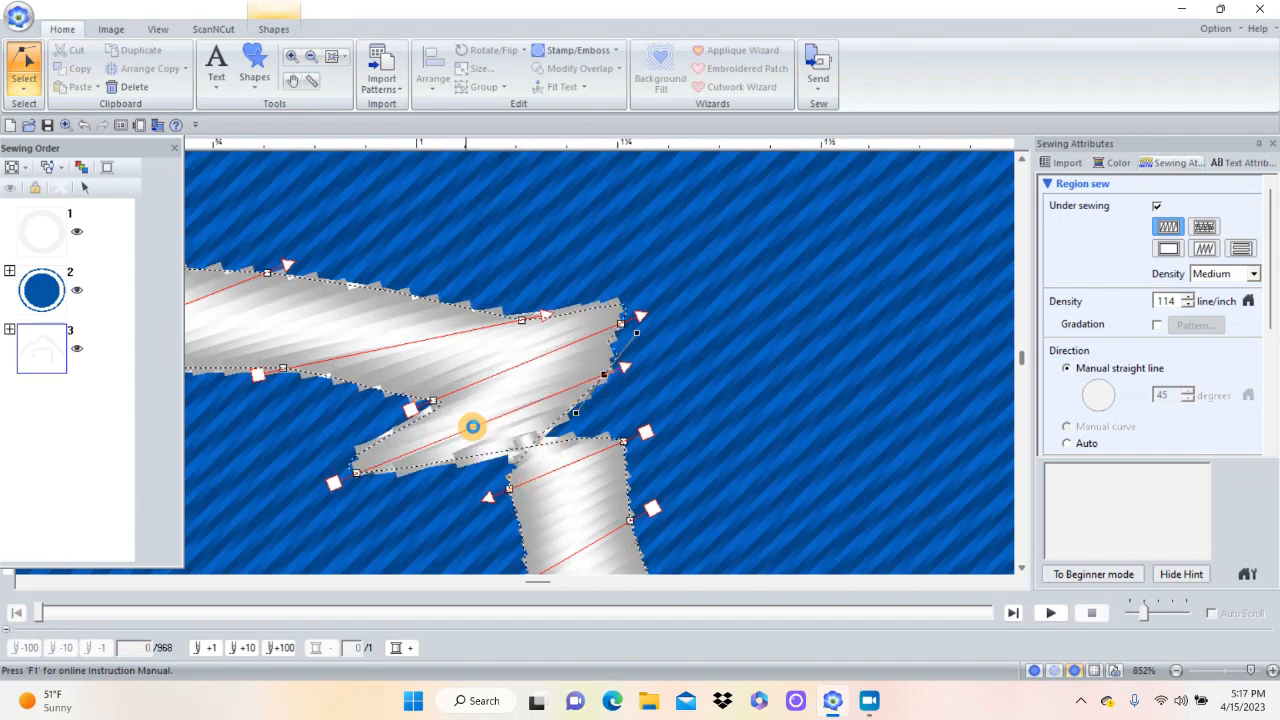
{"action": "left_click", "coordinate": [434, 402]}
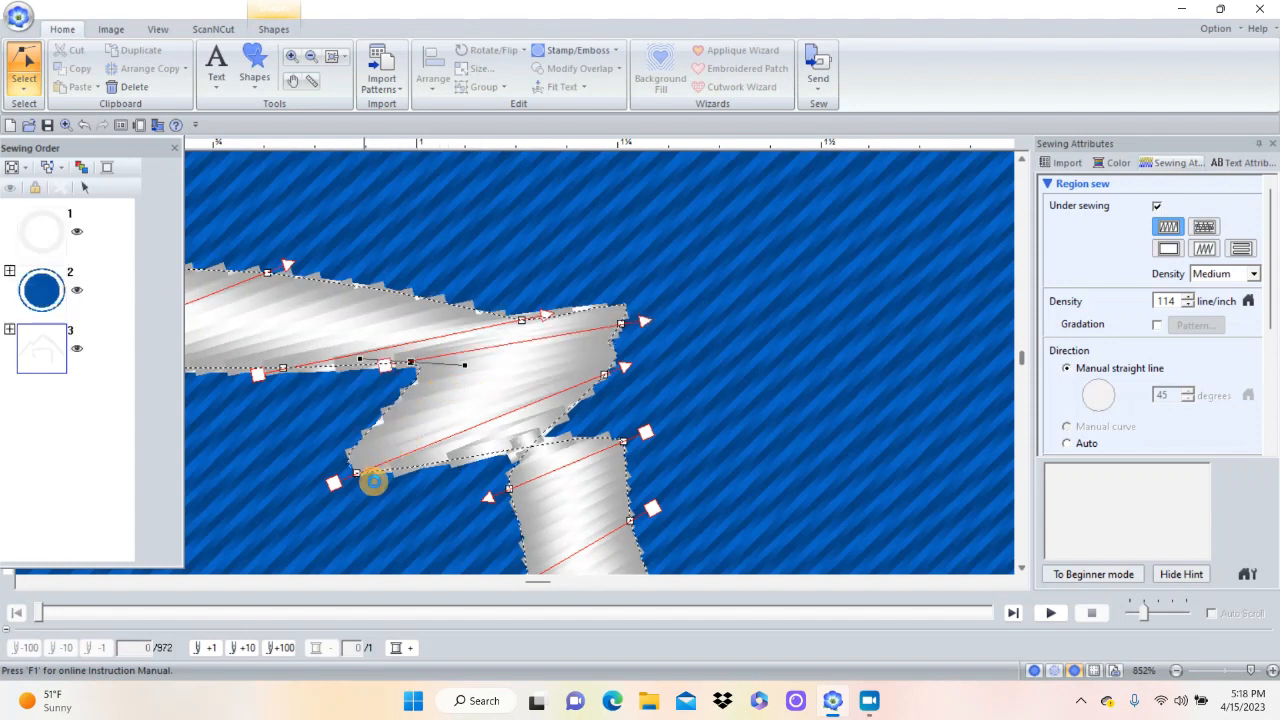
{"action": "left_click", "coordinate": [358, 474]}
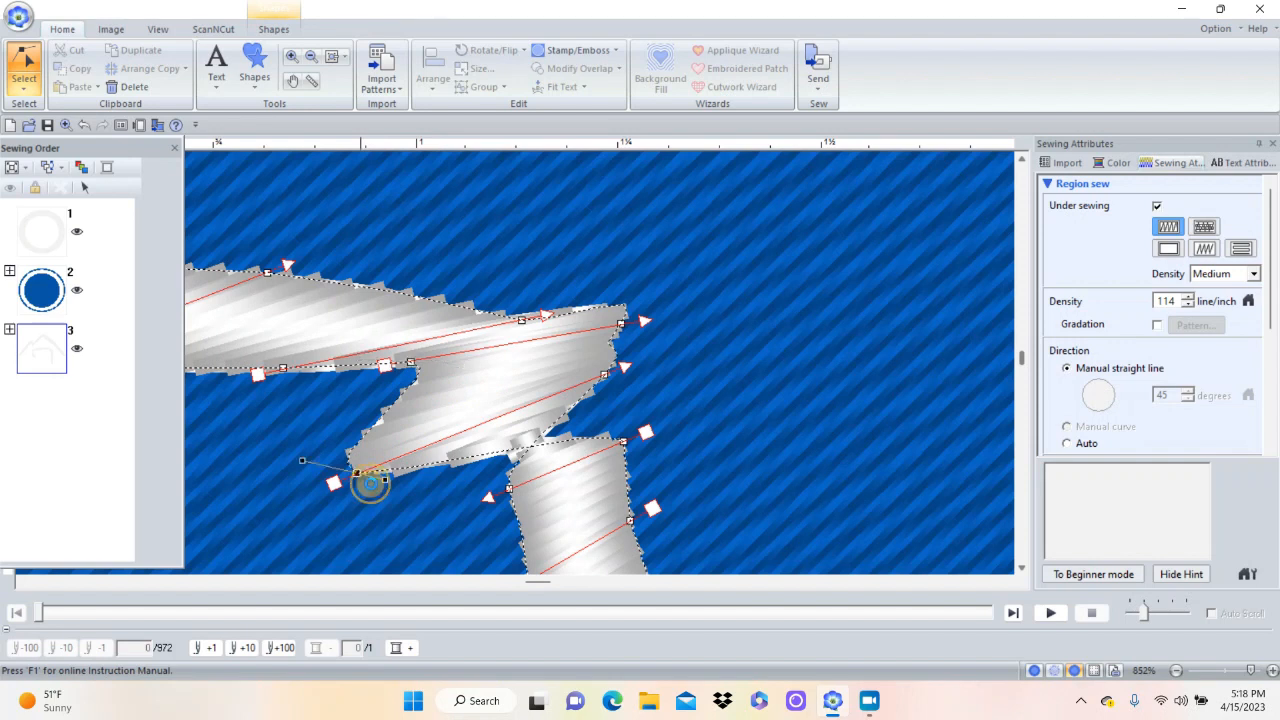
Swap the next crossed pair of points to opposite sides of the upright and raise the top-edge point to round the corner.
{"action": "left_click", "coordinate": [628, 445]}
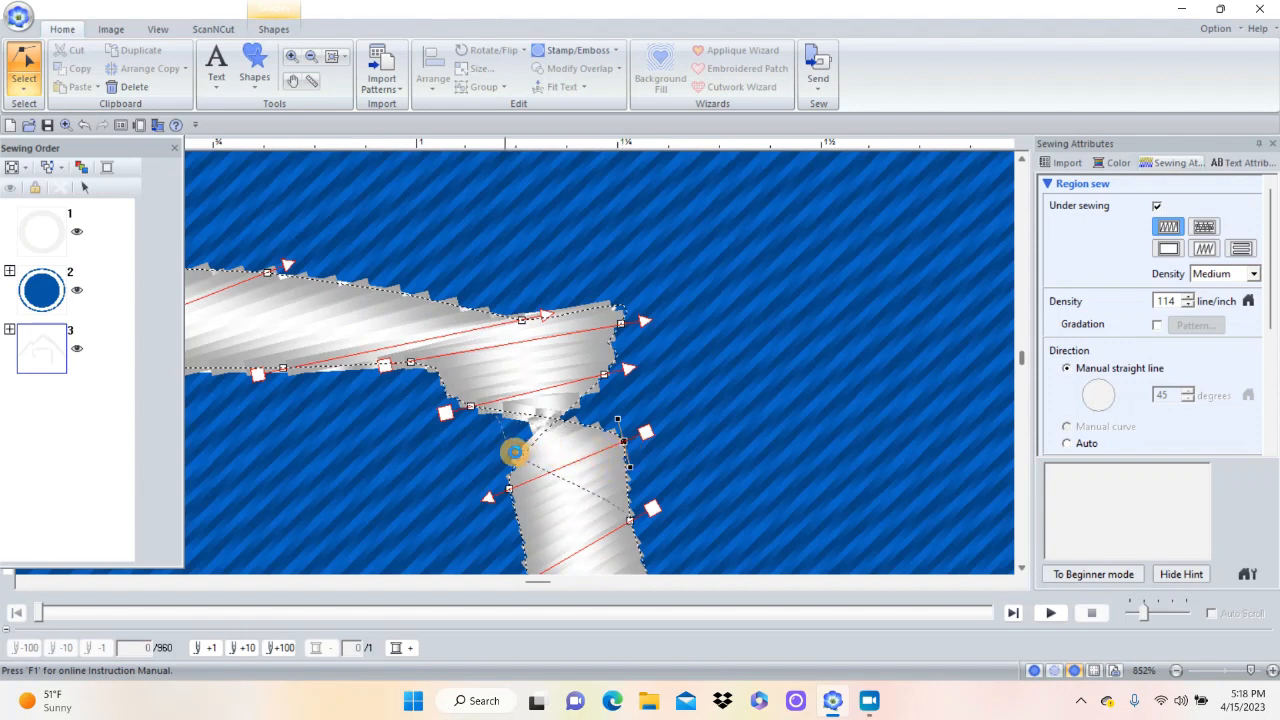
{"action": "left_click_drag", "start_coordinate": [505, 453], "coordinate": [494, 457]}
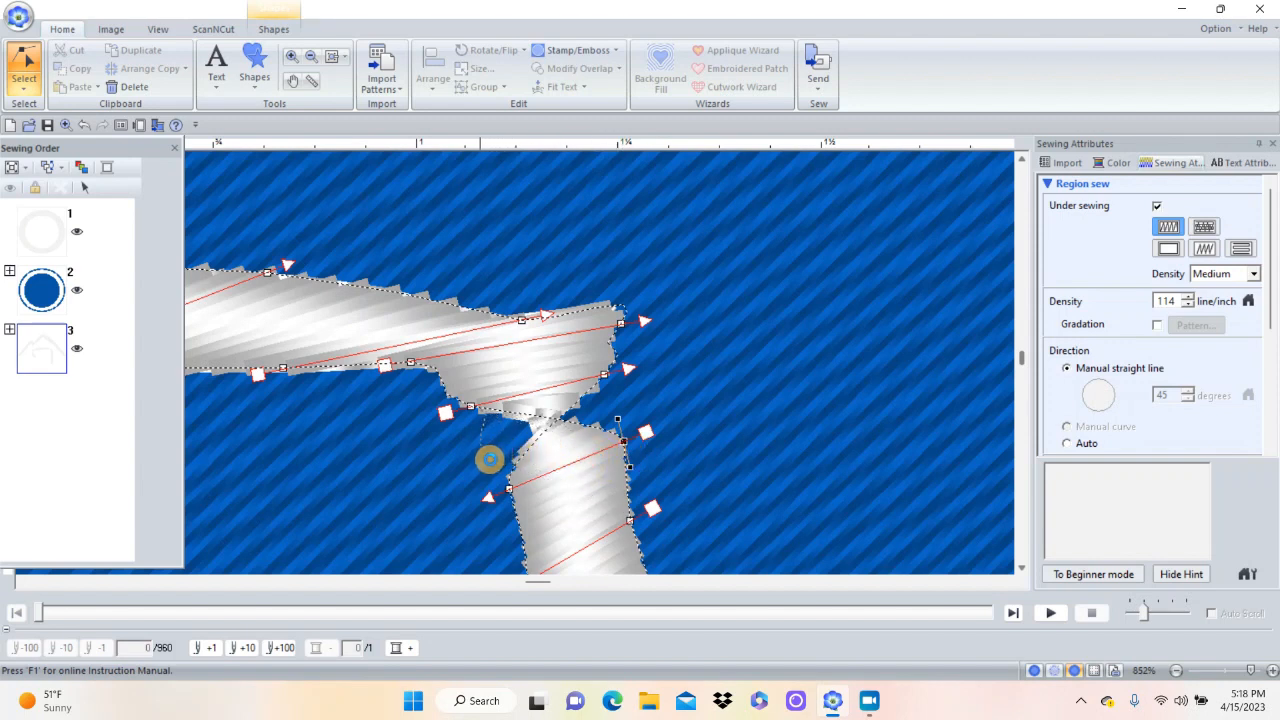
{"action": "left_click_drag", "start_coordinate": [490, 459], "coordinate": [523, 503]}
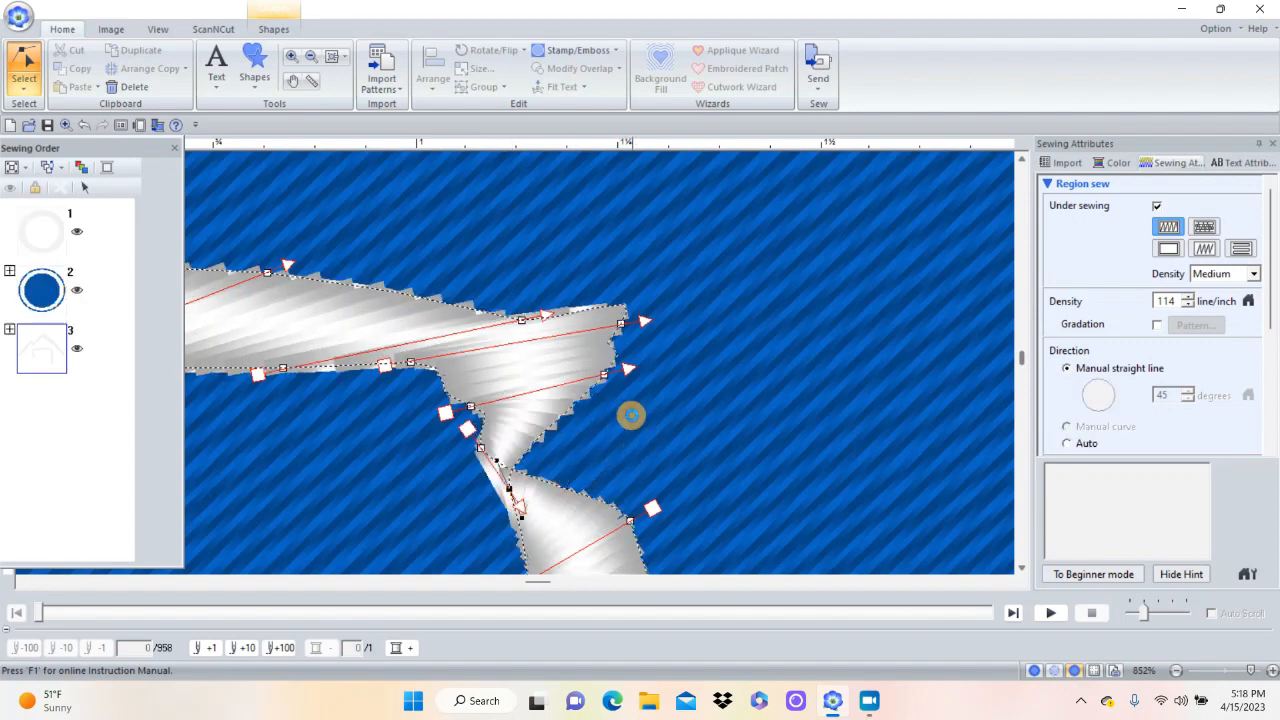
{"action": "left_click", "coordinate": [631, 415]}
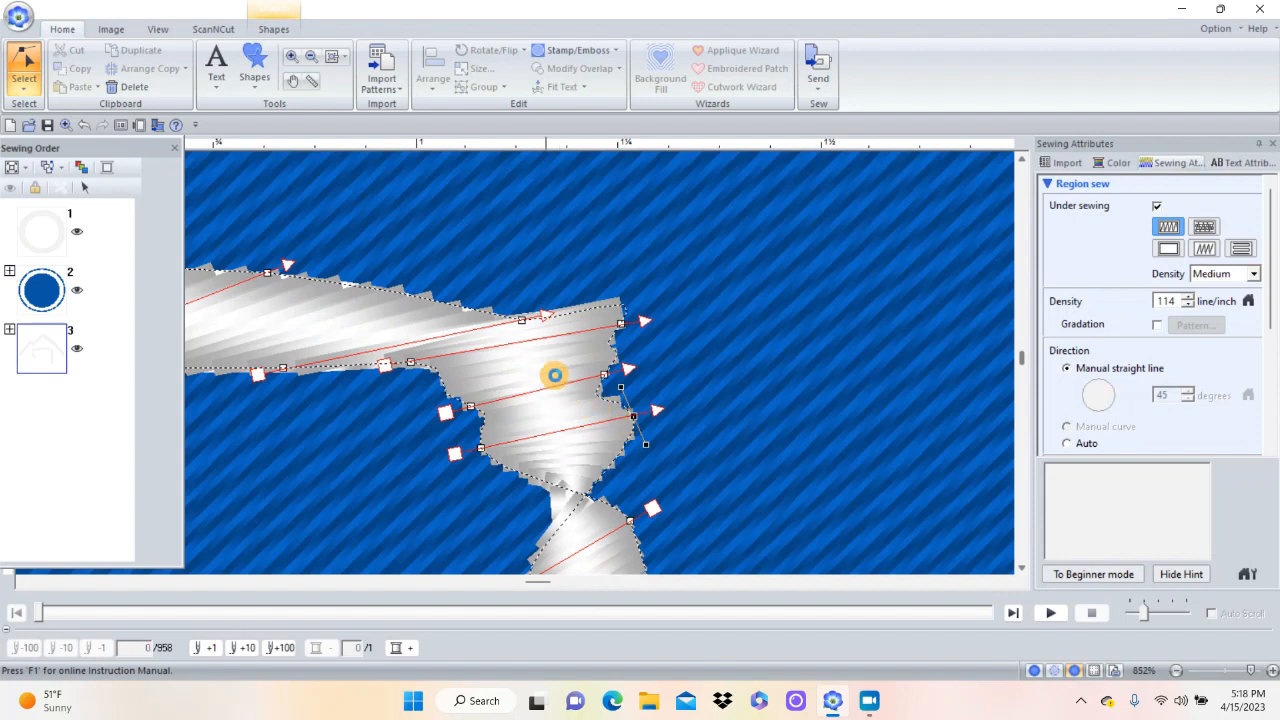
{"action": "left_click", "coordinate": [522, 322]}
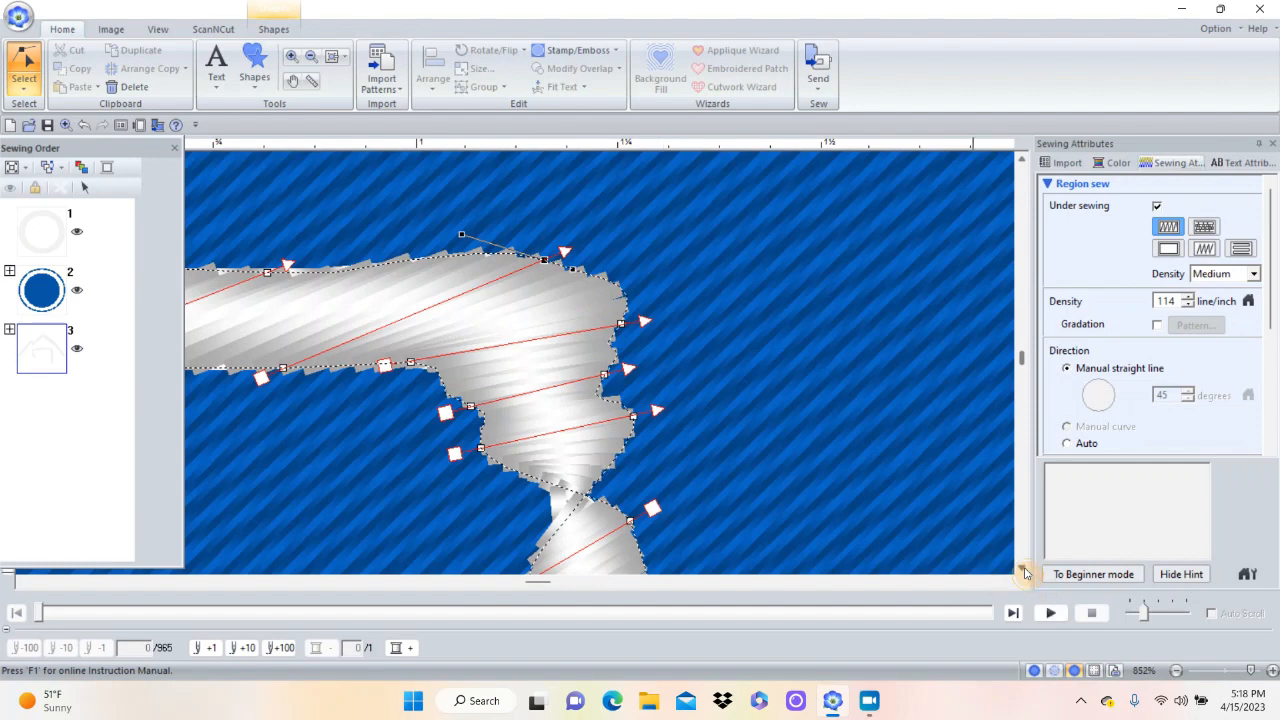
Uncross the next pair of points down the upright, placing them level with each other on the inner and outer edges.
{"action": "left_click", "coordinate": [1023, 570]}
{"action": "left_click", "coordinate": [1023, 570]}
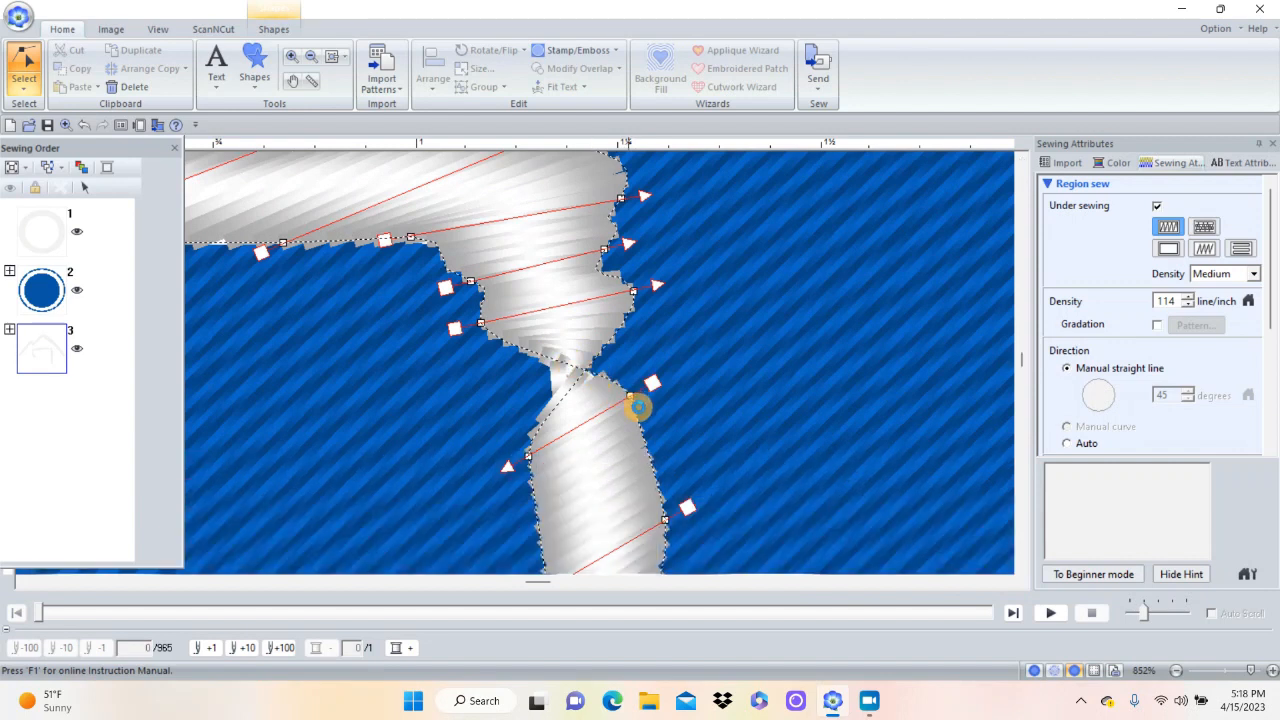
{"action": "left_click", "coordinate": [632, 397]}
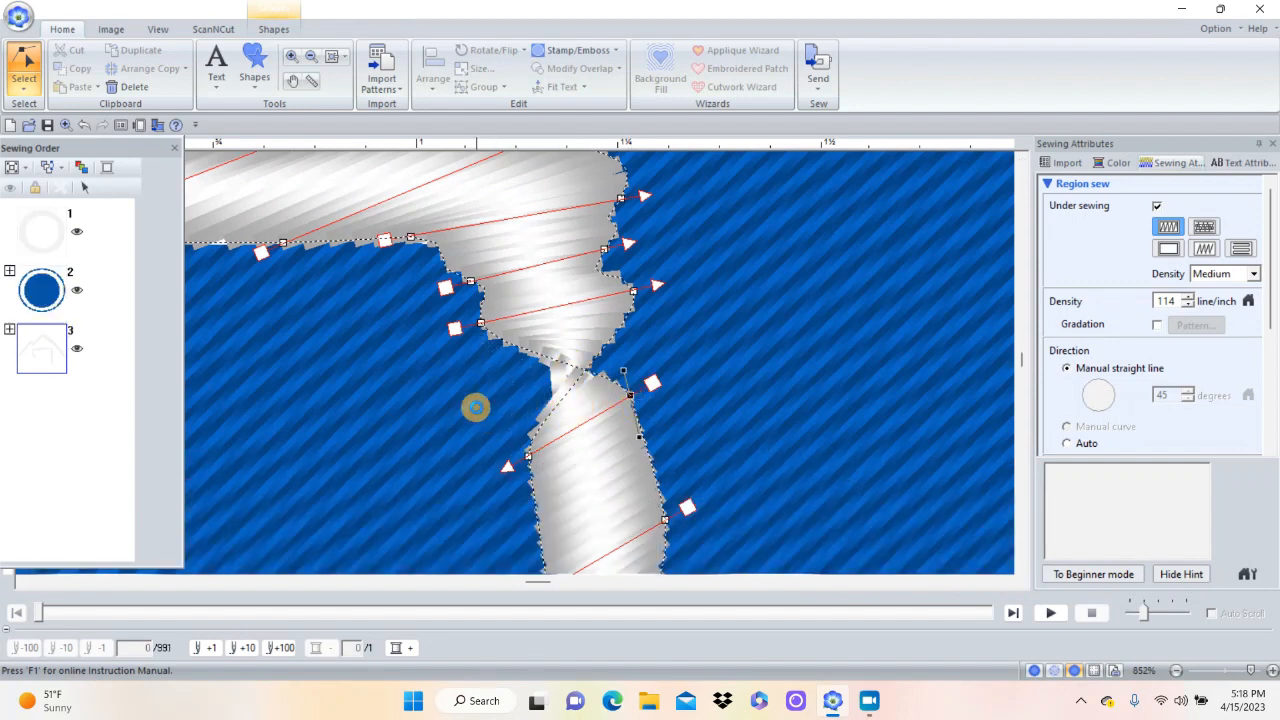
Uncross the next pair of points down the upright, setting them level on opposite edges, and move the following right-edge point to the left edge.
{"action": "left_click", "coordinate": [1021, 571]}
{"action": "left_click", "coordinate": [1022, 571]}
{"action": "left_click", "coordinate": [1022, 571]}
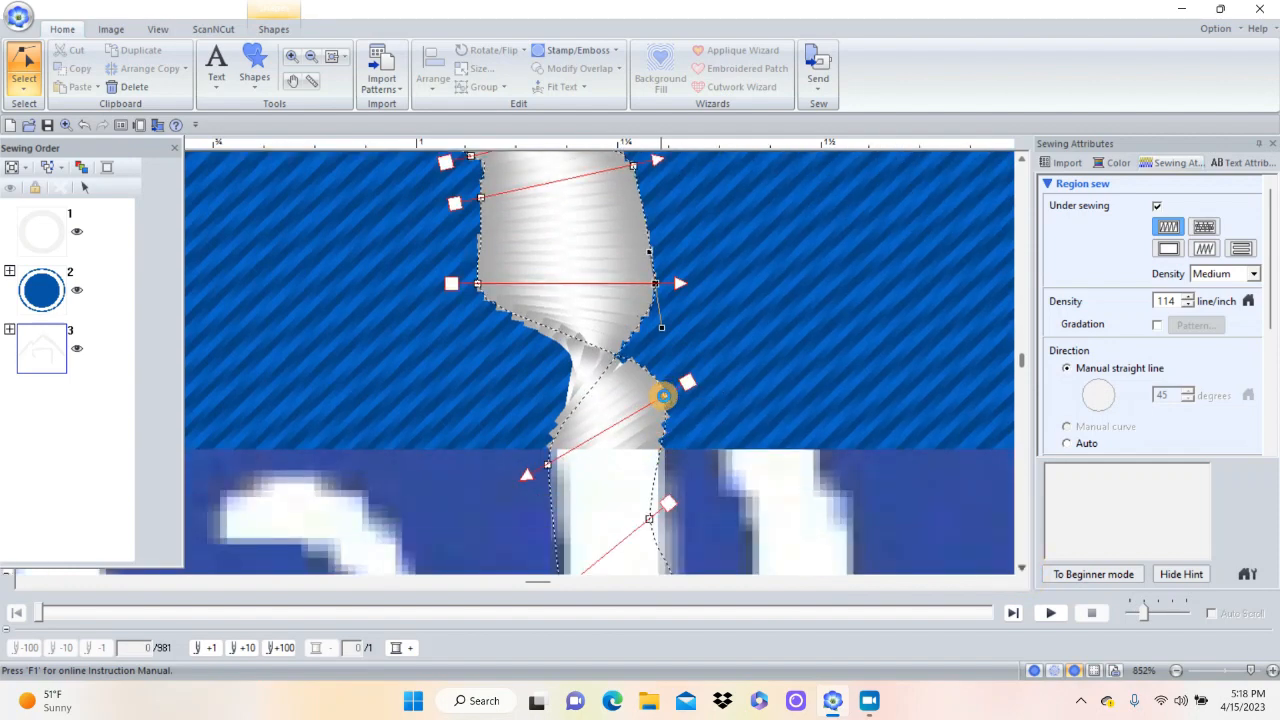
{"action": "left_click_drag", "start_coordinate": [675, 402], "coordinate": [466, 437]}
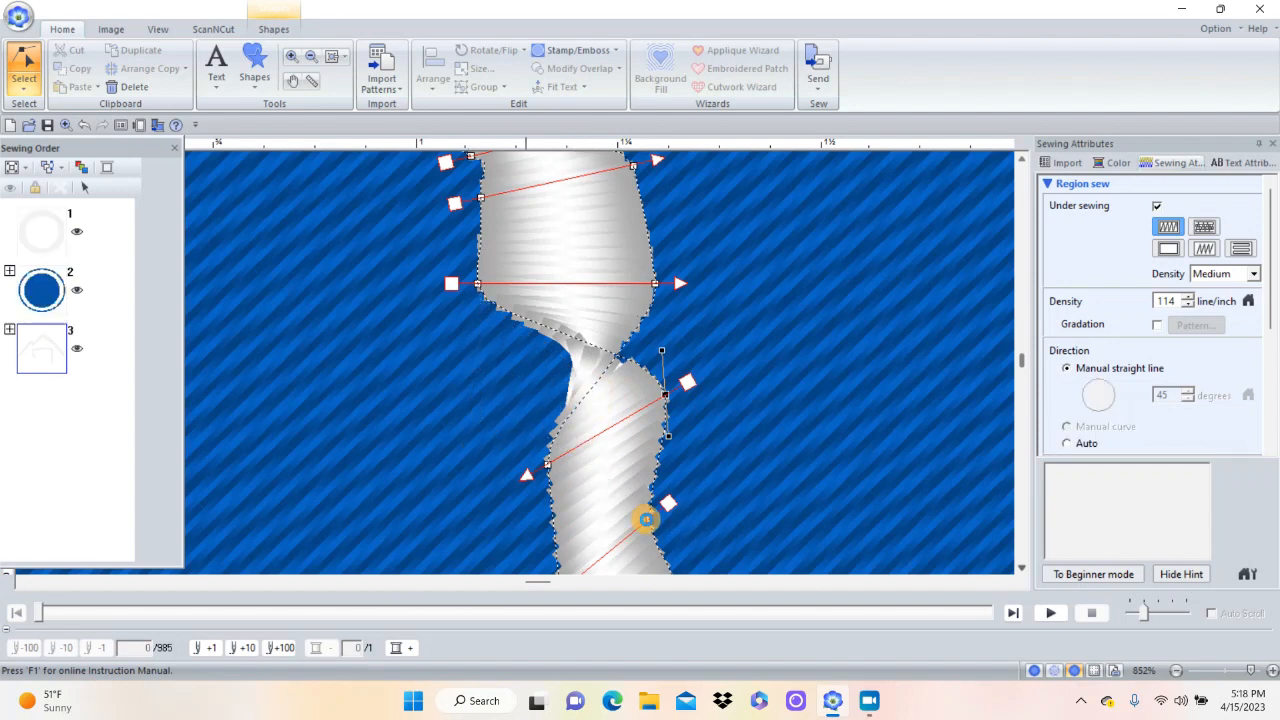
{"action": "left_click", "coordinate": [650, 519]}
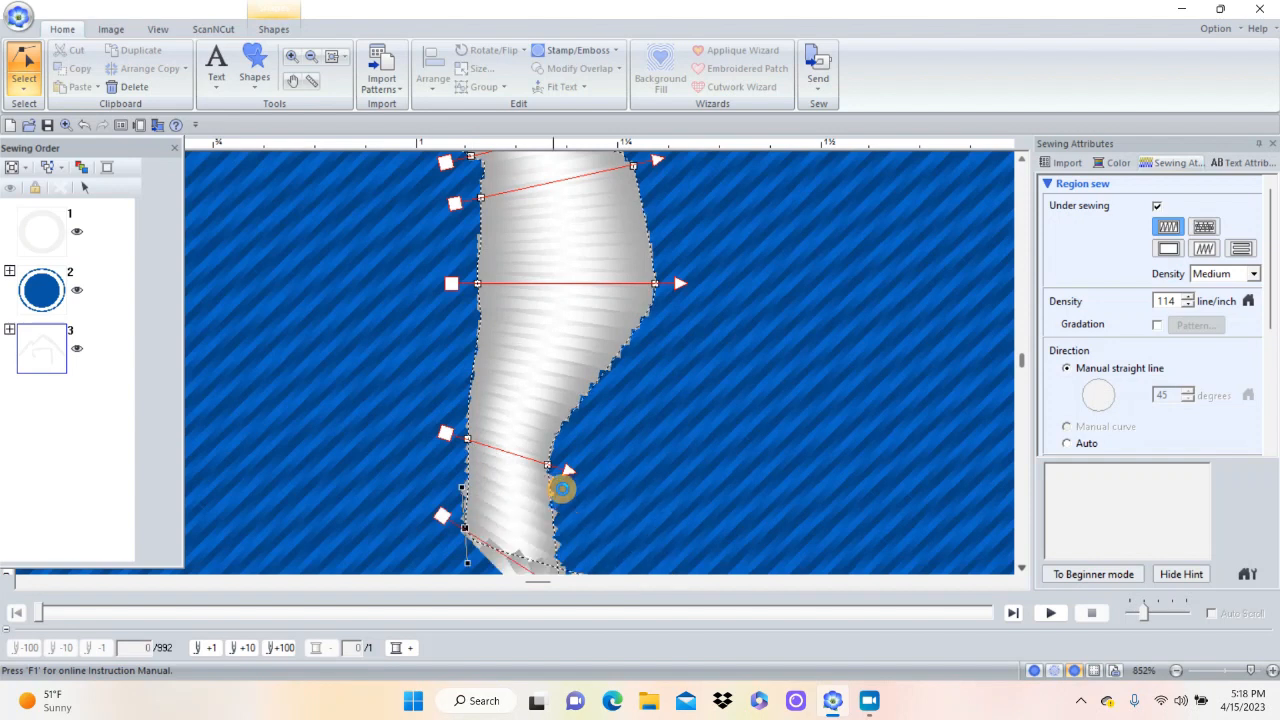
{"action": "left_click", "coordinate": [552, 468]}
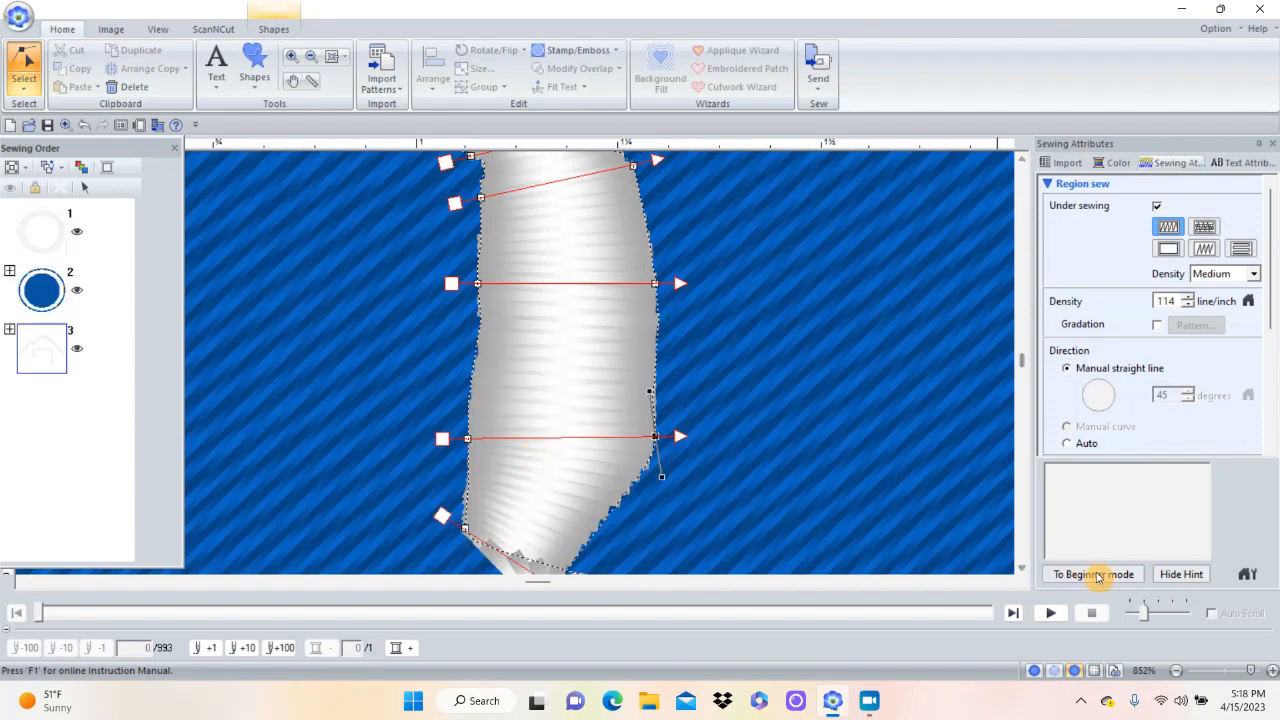
Move the next two right-edge points of the twisted upright across to its left side, keeping them in order down the edge.
{"action": "left_click", "coordinate": [1024, 571]}
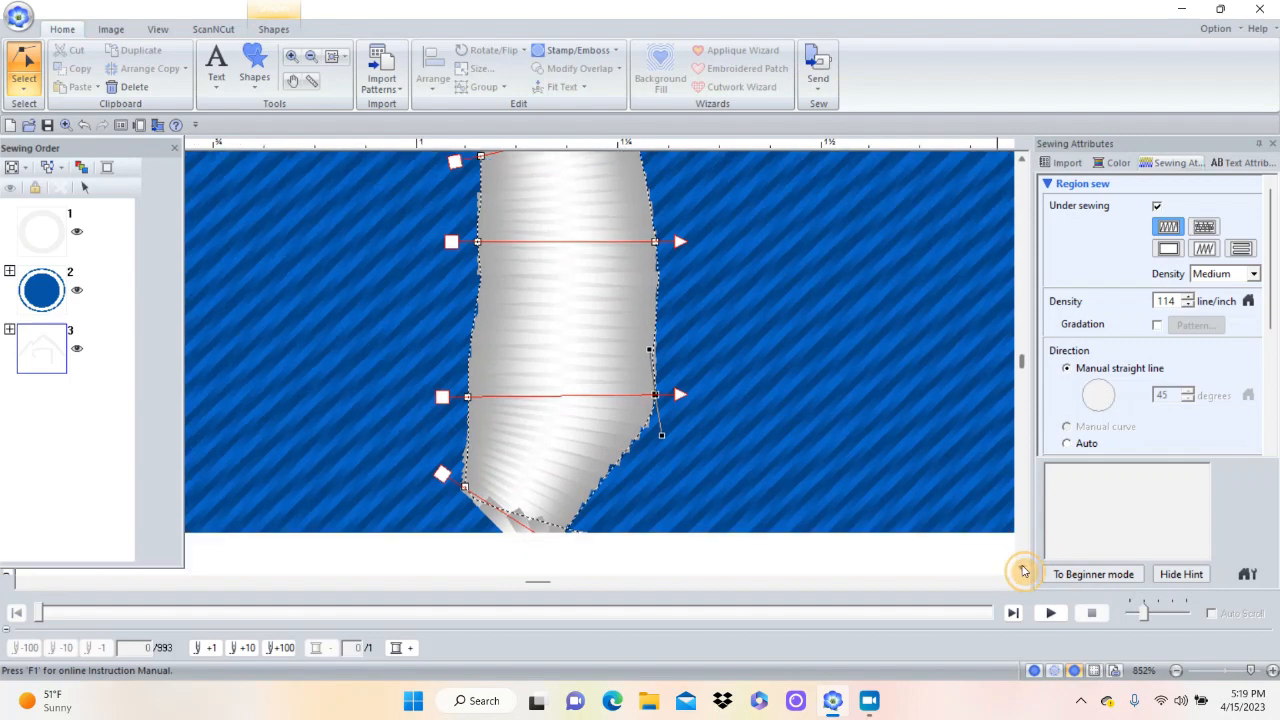
{"action": "left_click", "coordinate": [1024, 571]}
{"action": "left_click", "coordinate": [1024, 571]}
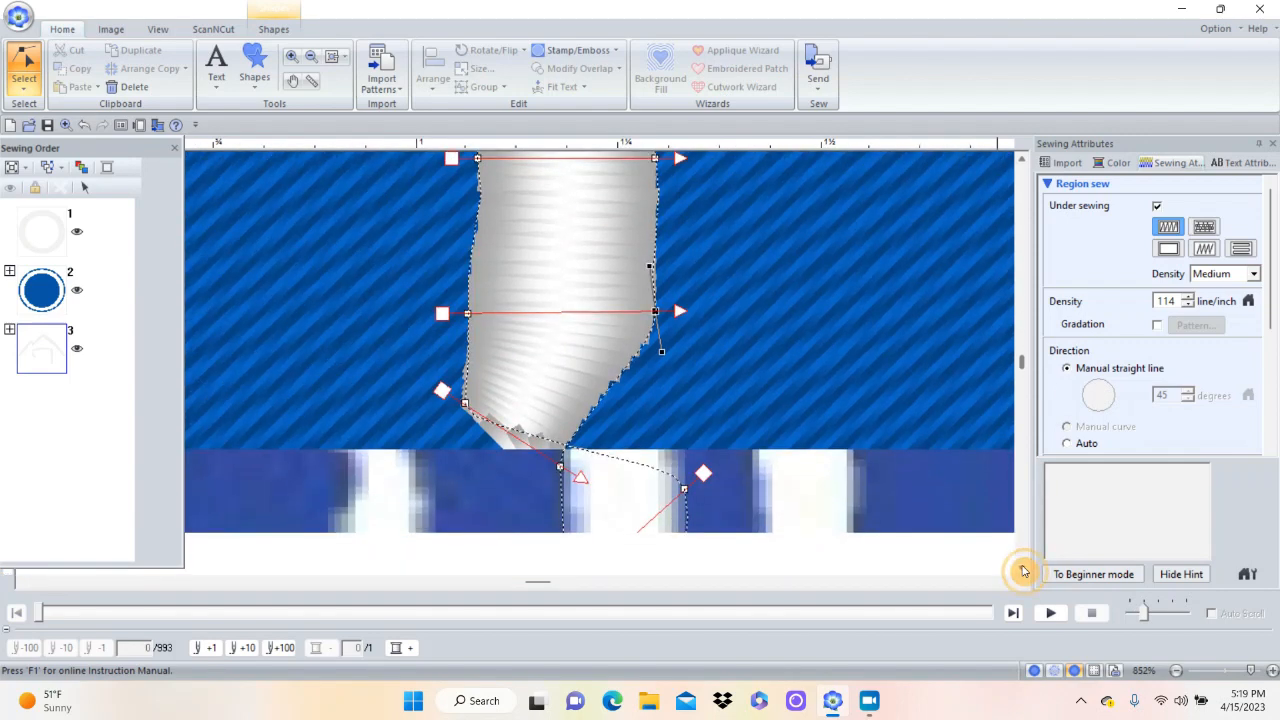
{"action": "left_click", "coordinate": [1024, 571]}
{"action": "left_click", "coordinate": [1024, 571]}
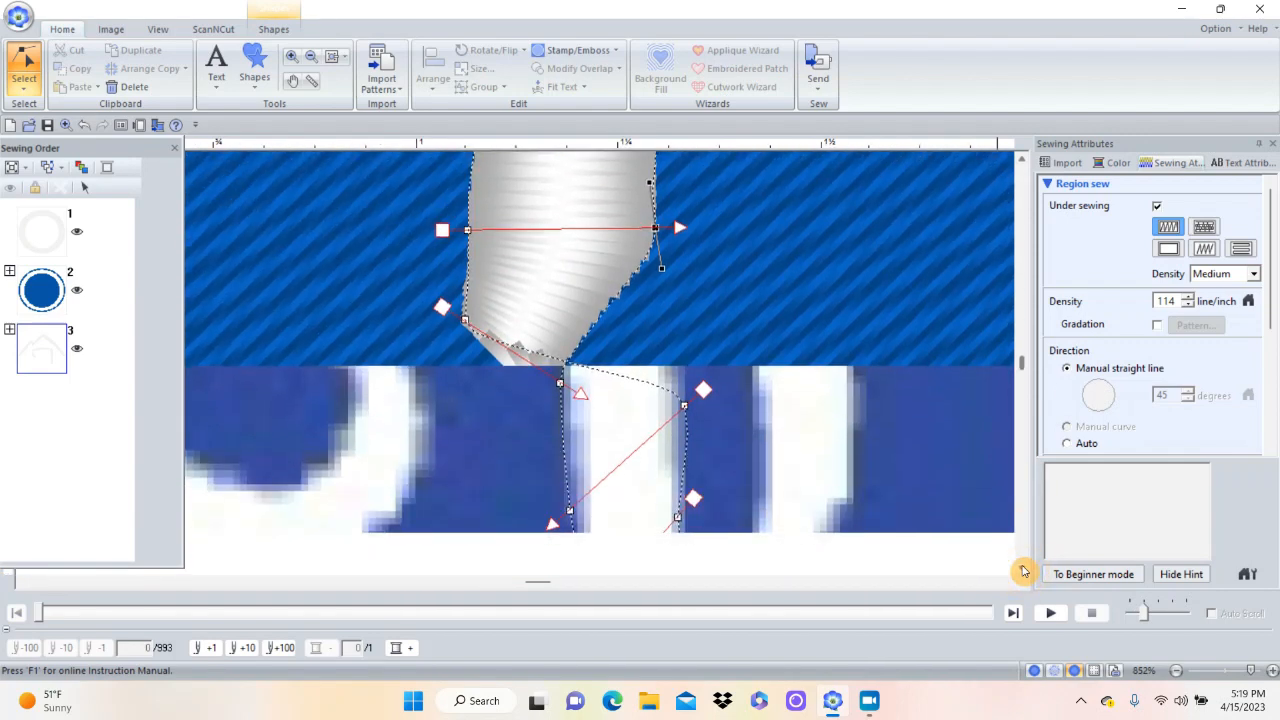
{"action": "left_click", "coordinate": [1024, 571]}
{"action": "left_click", "coordinate": [1024, 571]}
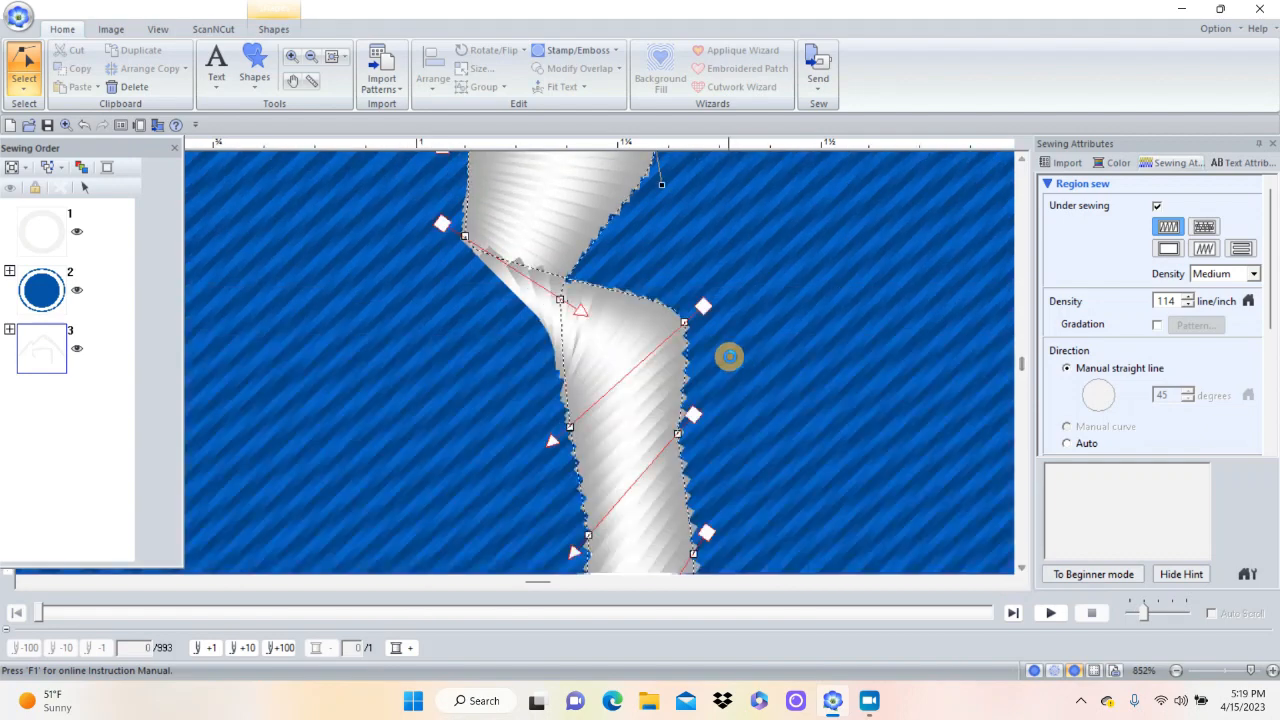
{"action": "left_click", "coordinate": [688, 325]}
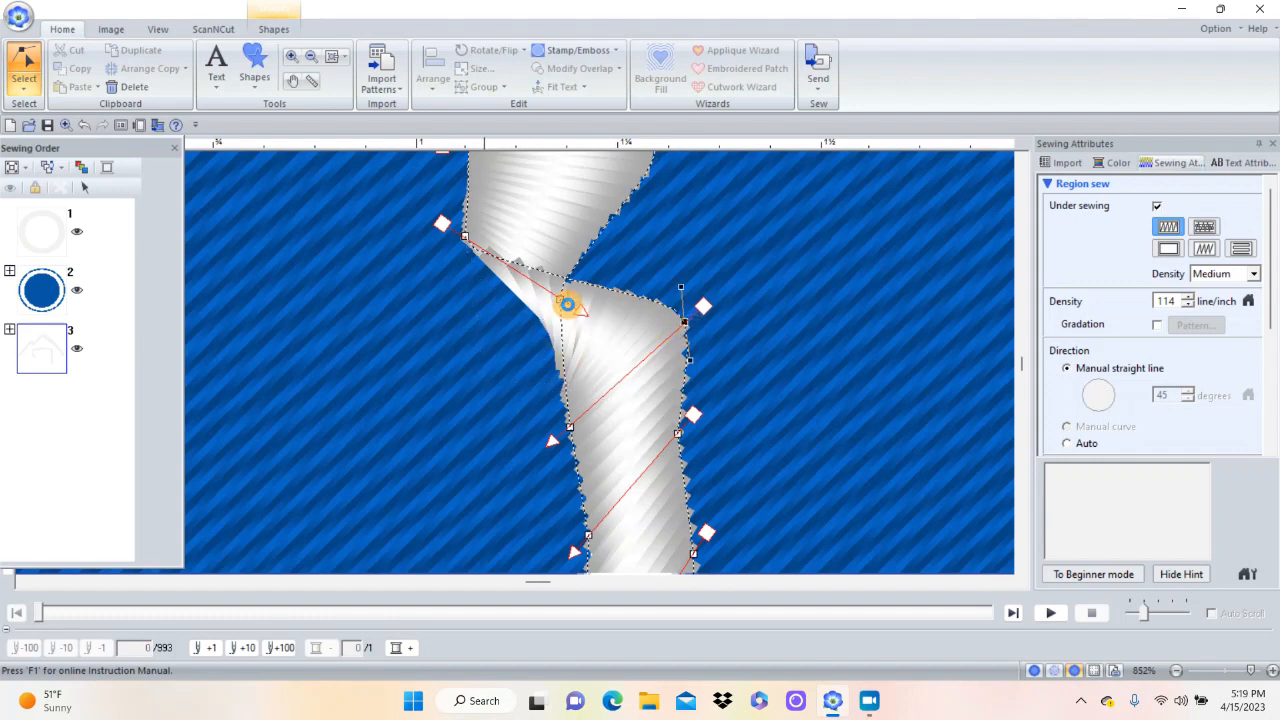
{"action": "left_click", "coordinate": [680, 436]}
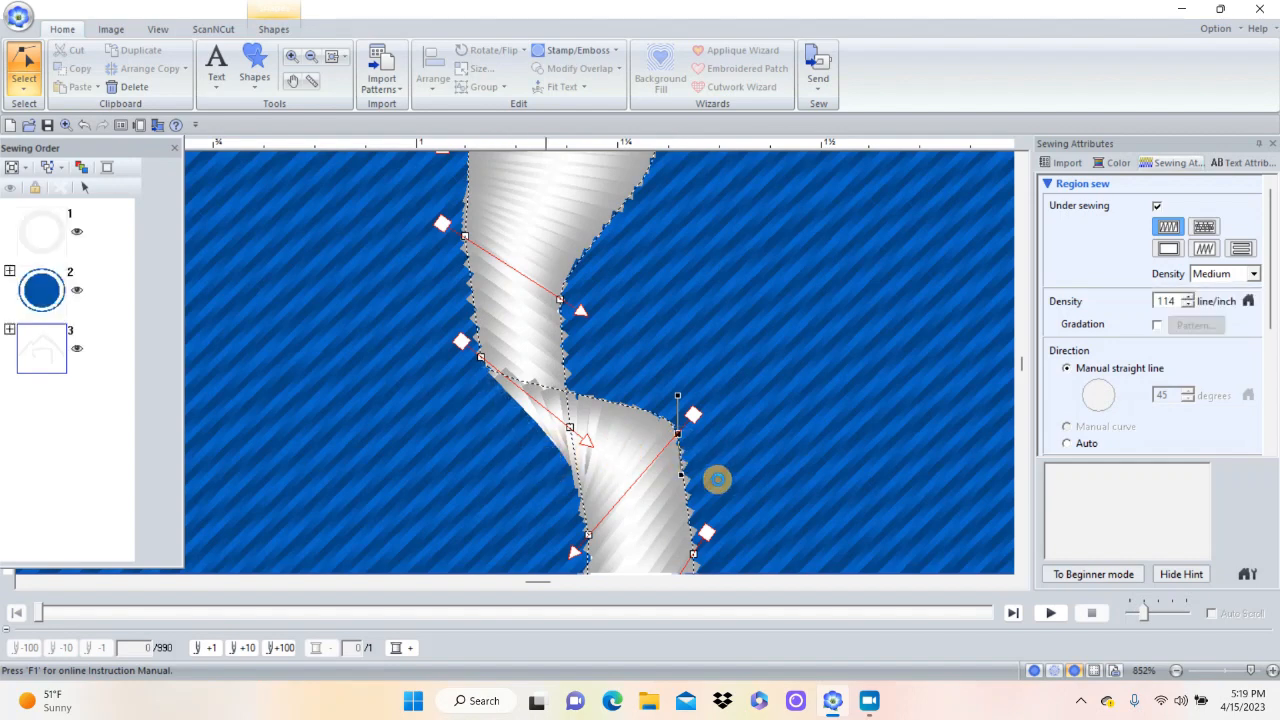
Shift the following two right-edge points to the left side of the upright, extending the narrow untwisted column downward.
{"action": "left_click", "coordinate": [1024, 570]}
{"action": "left_click", "coordinate": [1024, 570]}
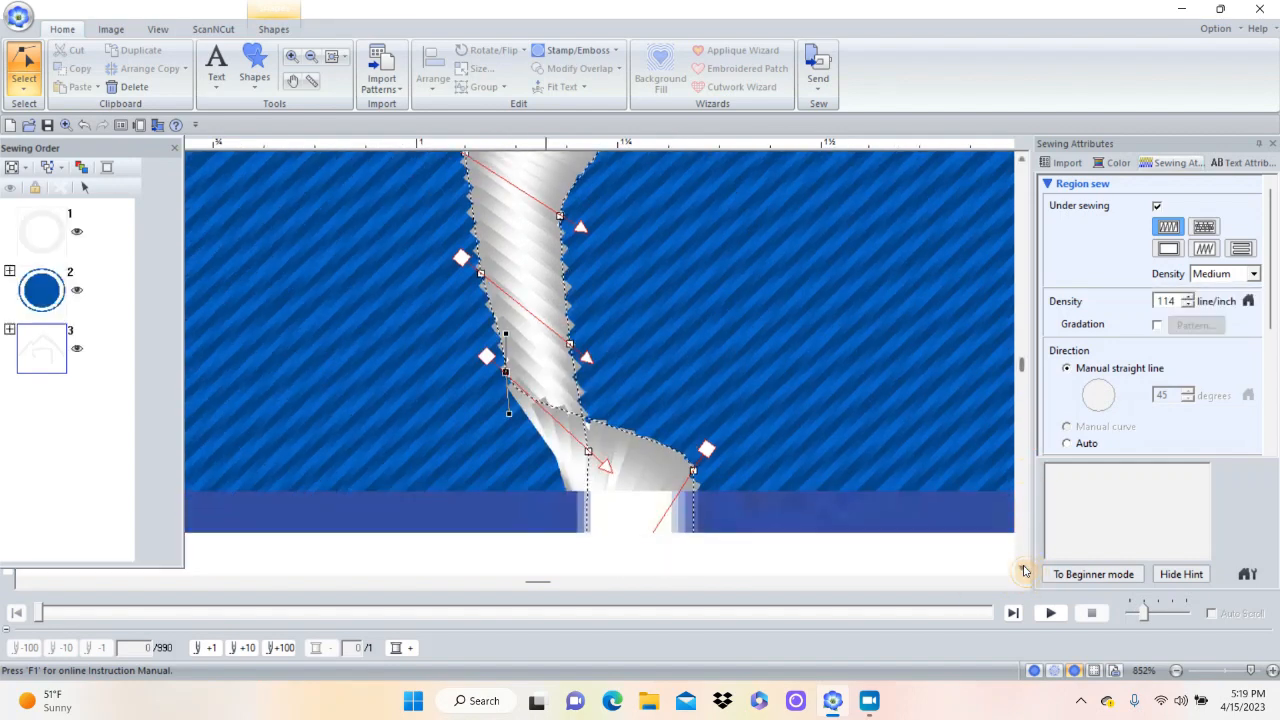
{"action": "left_click", "coordinate": [1024, 570]}
{"action": "scroll", "coordinate": [750, 441], "scroll_direction": "down", "scroll_amount": 1}
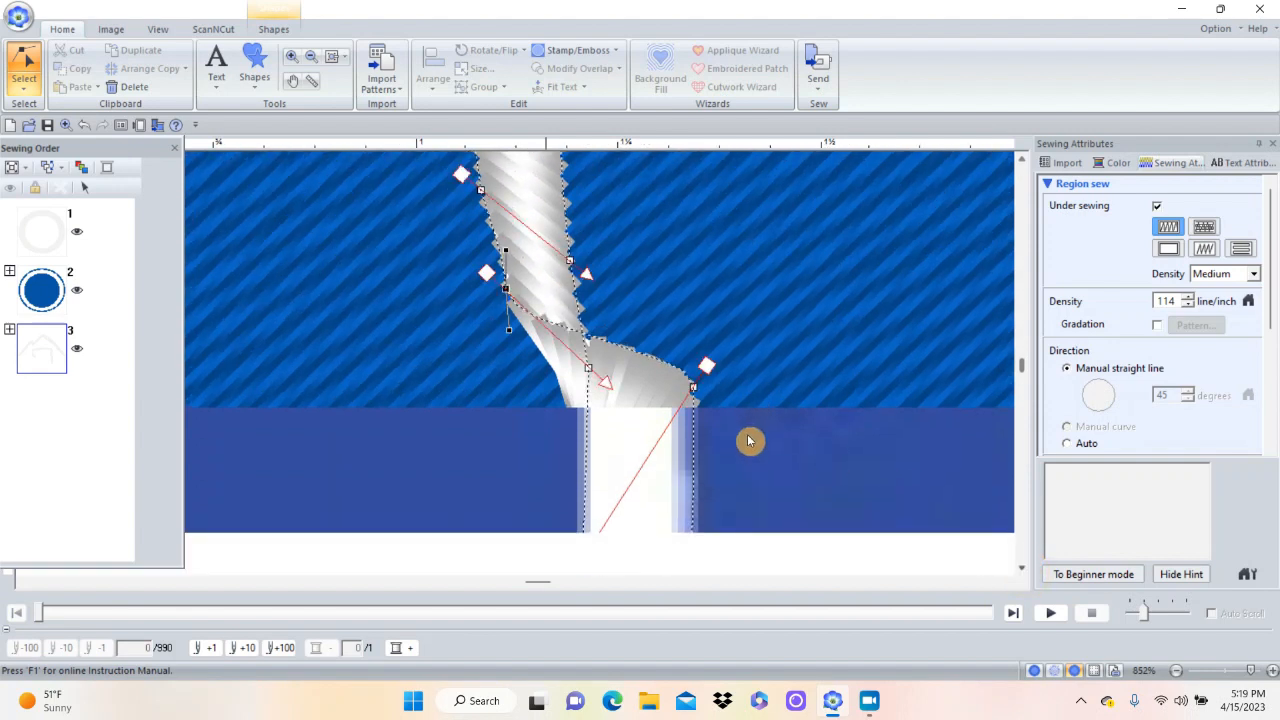
{"action": "scroll", "coordinate": [706, 387], "scroll_direction": "down", "scroll_amount": 1}
{"action": "scroll", "coordinate": [700, 375], "scroll_direction": "down", "scroll_amount": 1}
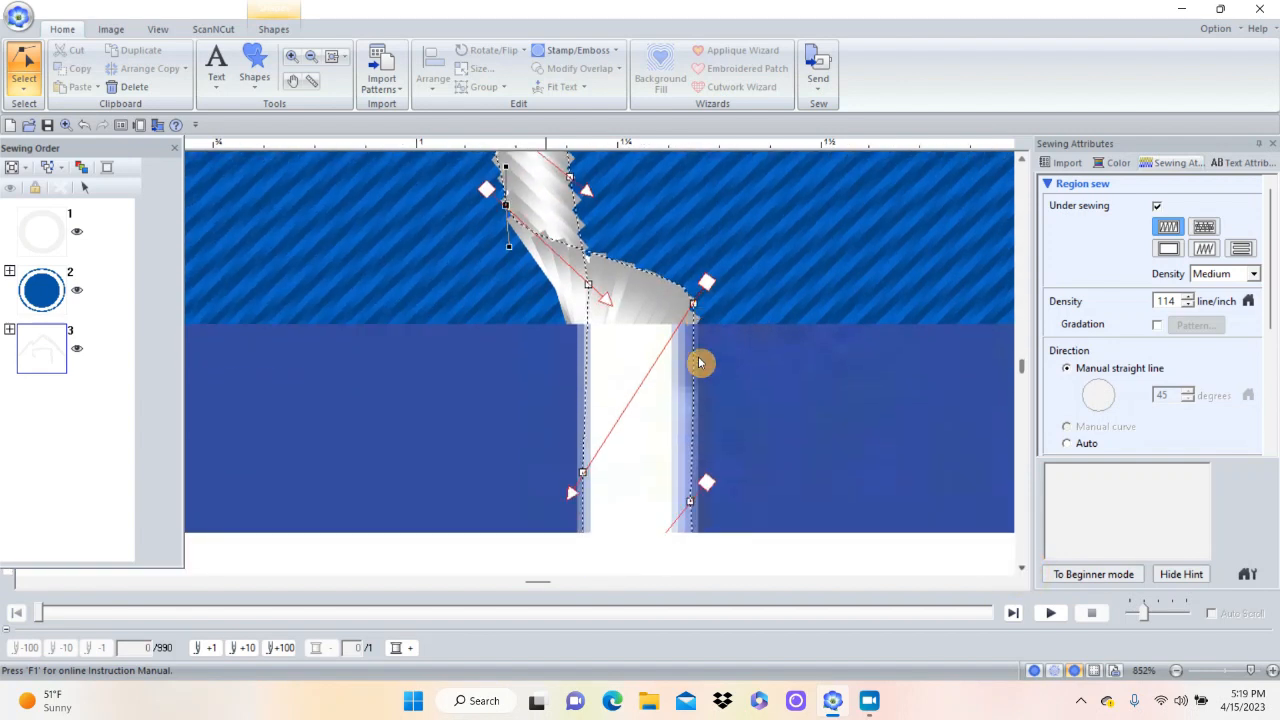
{"action": "left_click", "coordinate": [694, 304]}
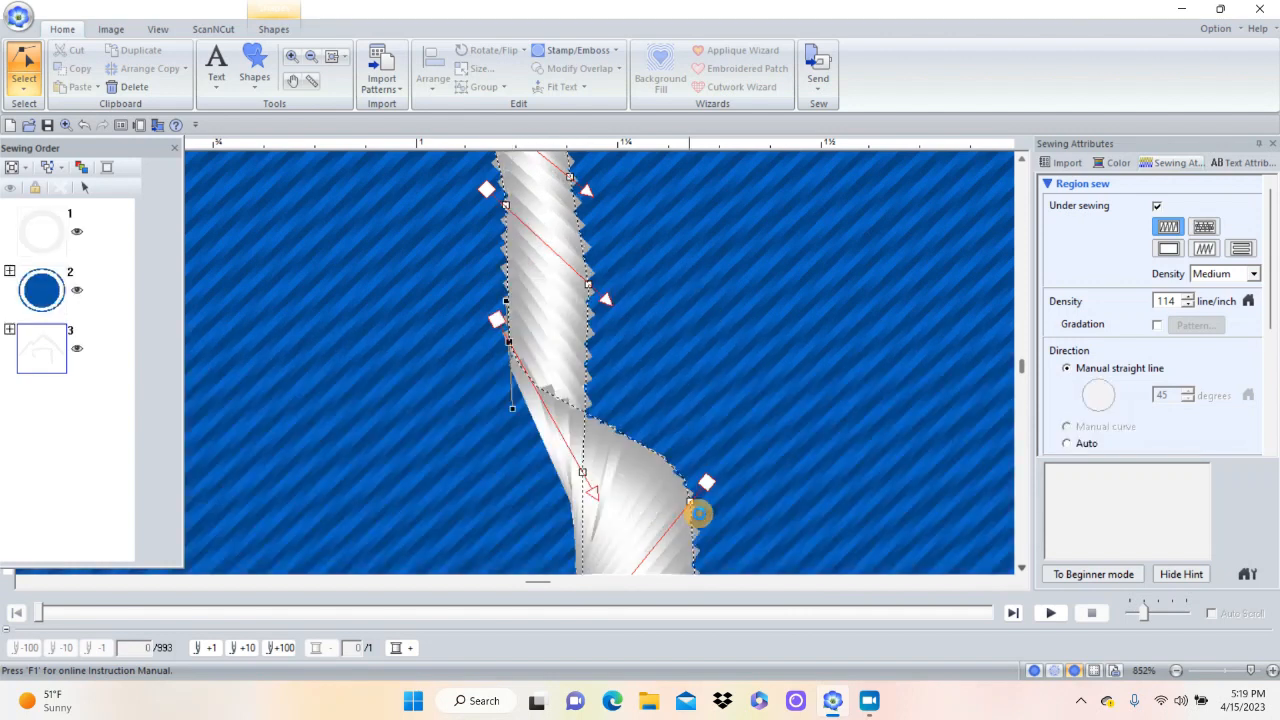
{"action": "left_click", "coordinate": [699, 510]}
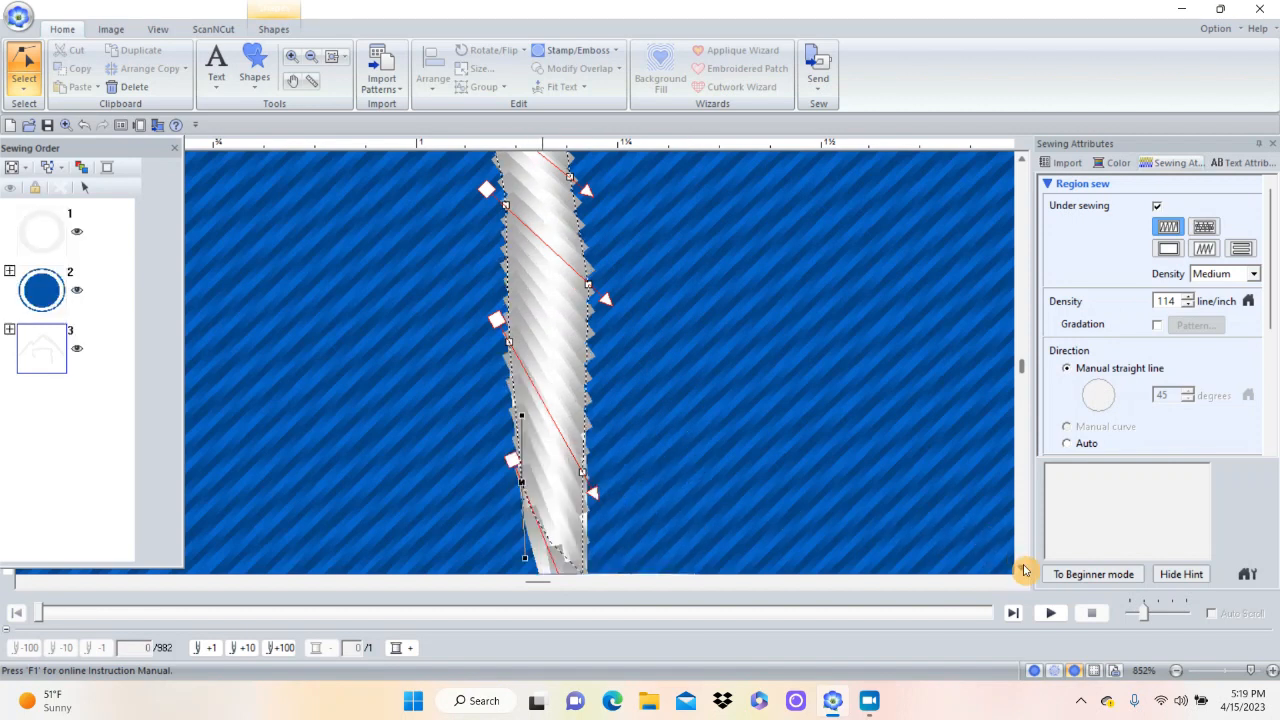
Continue down the upright to the next crossed pair and pick its right-edge point for repositioning.
{"action": "left_click", "coordinate": [1021, 568]}
{"action": "left_click", "coordinate": [1022, 570]}
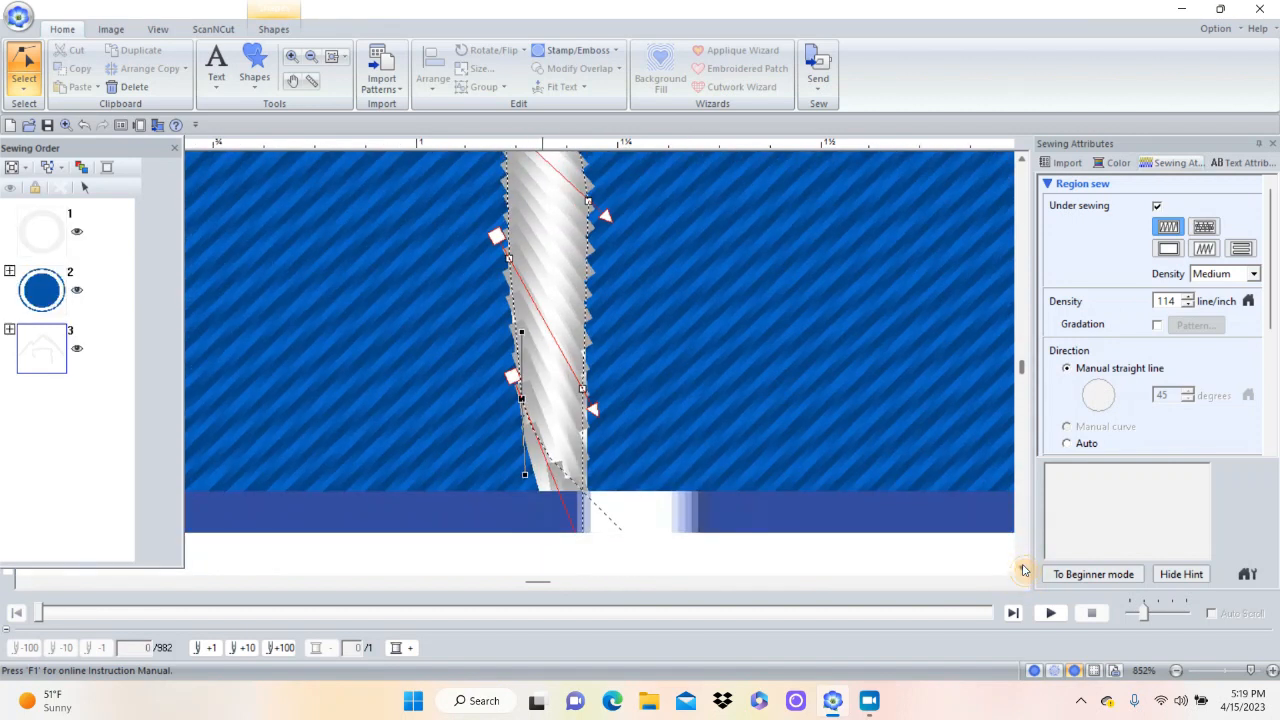
{"action": "left_click", "coordinate": [1022, 569]}
{"action": "left_click", "coordinate": [1022, 569]}
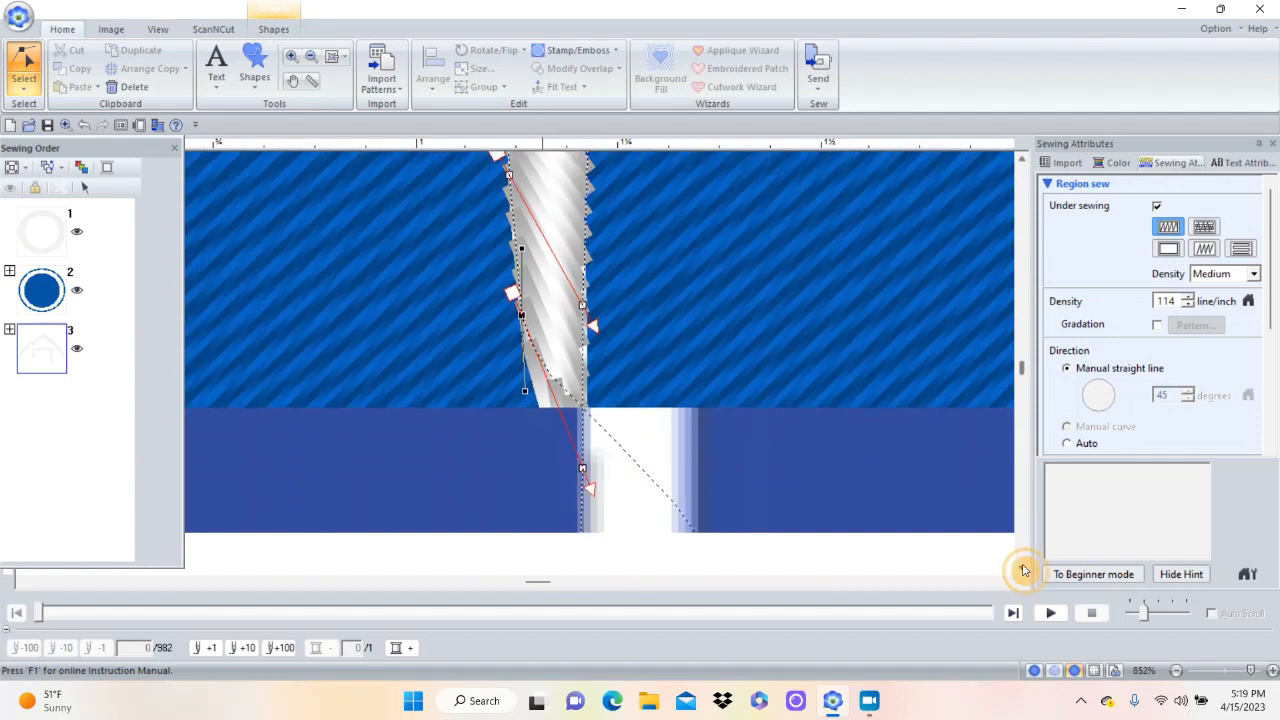
{"action": "left_click", "coordinate": [1022, 570]}
{"action": "left_click", "coordinate": [1022, 570]}
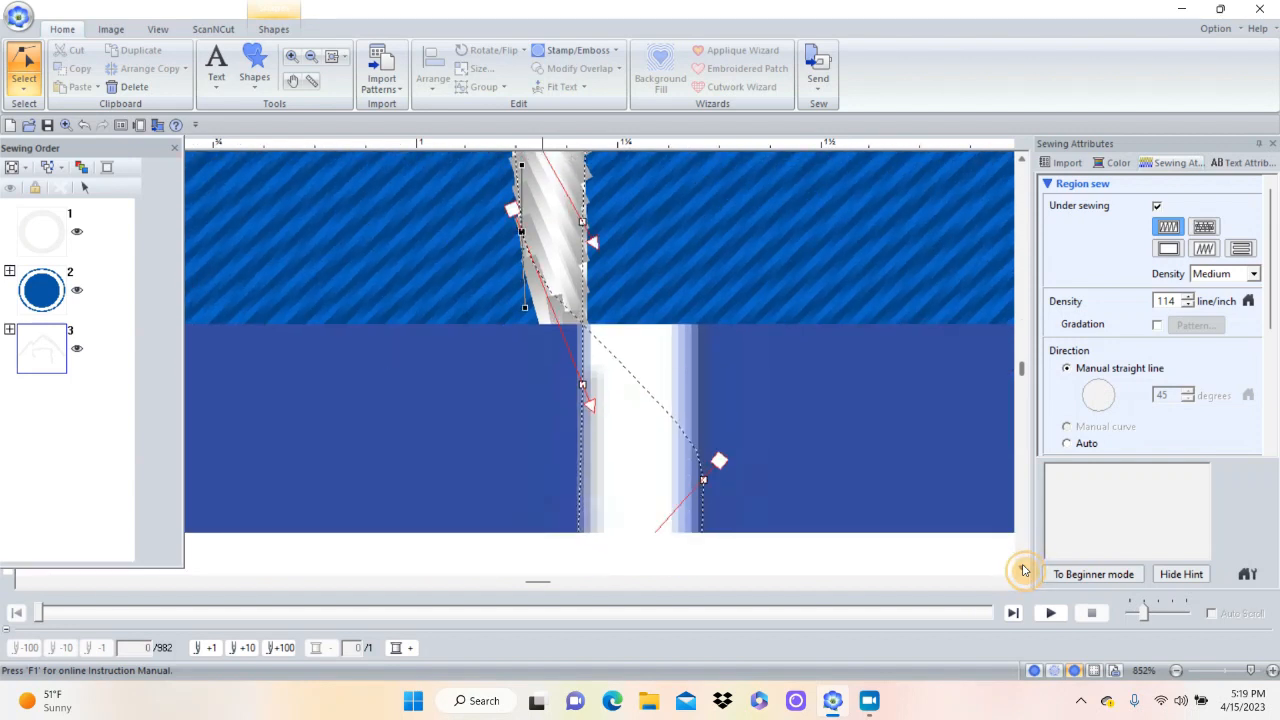
{"action": "left_click", "coordinate": [1022, 570]}
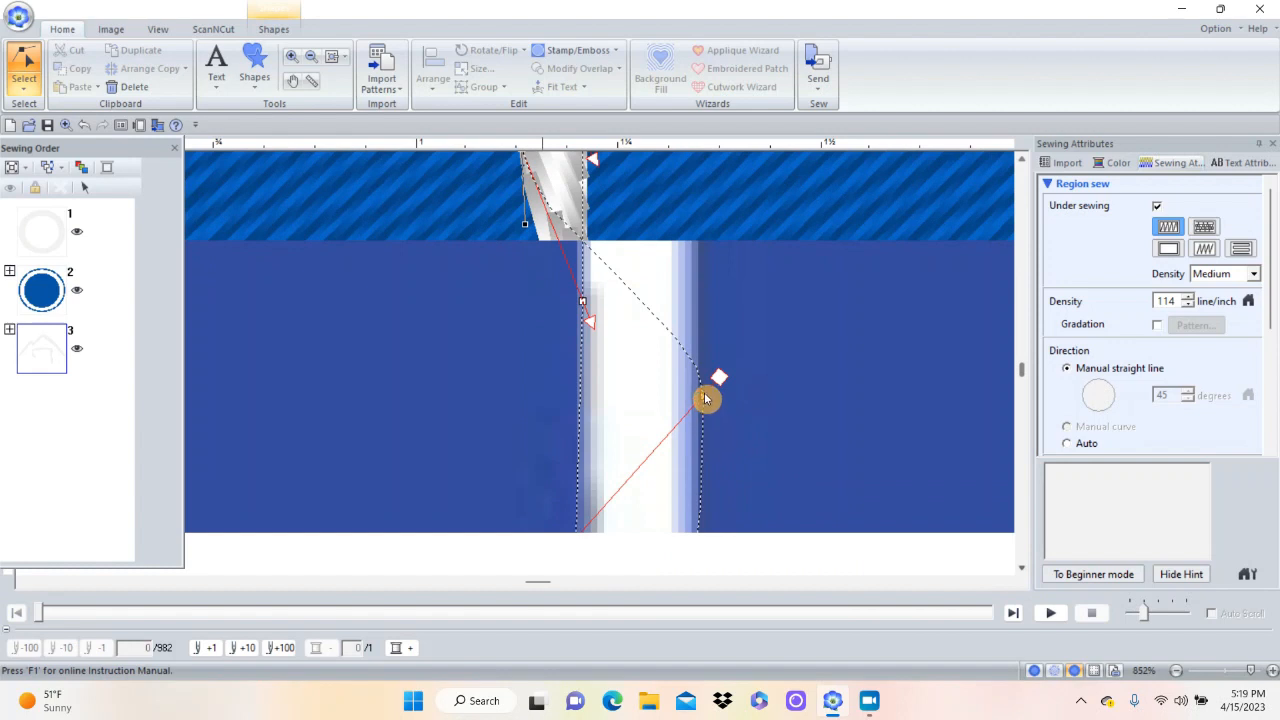
{"action": "left_click", "coordinate": [704, 397]}
{"action": "scroll", "coordinate": [706, 398], "scroll_direction": "down", "scroll_amount": 1}
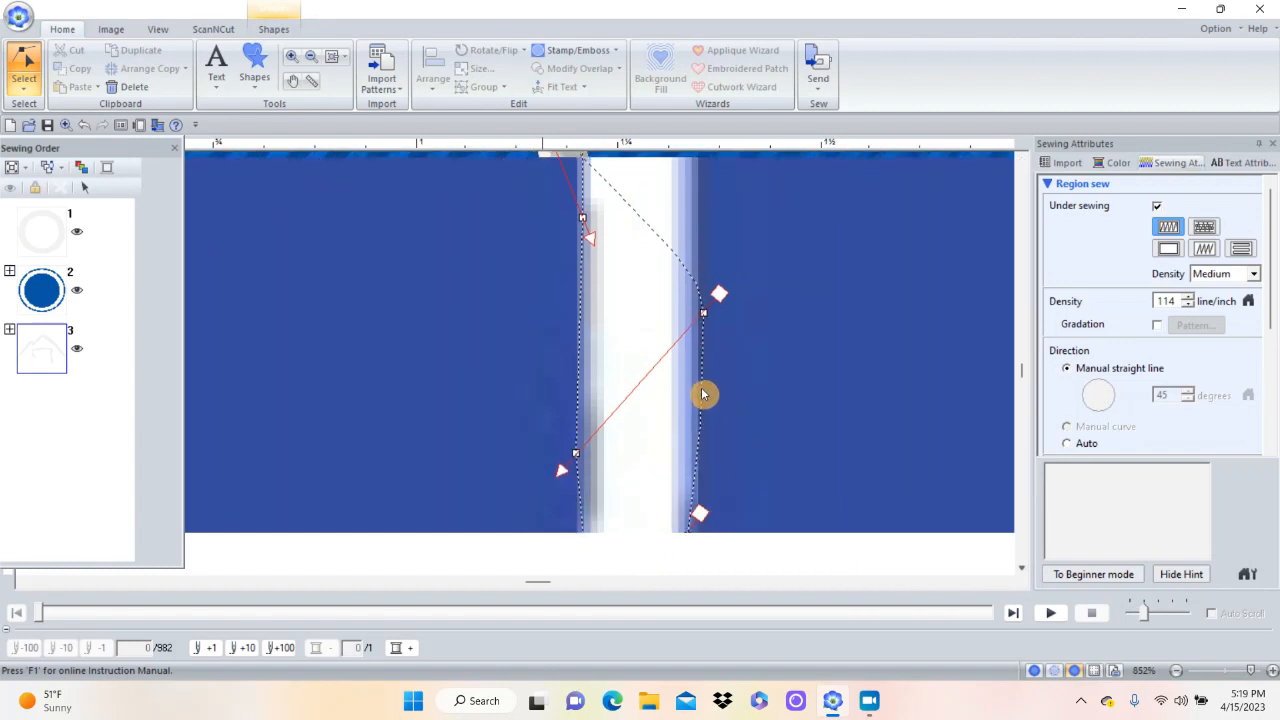
{"action": "scroll", "coordinate": [704, 395], "scroll_direction": "down", "scroll_amount": 1}
{"action": "scroll", "coordinate": [700, 314], "scroll_direction": "down", "scroll_amount": 1}
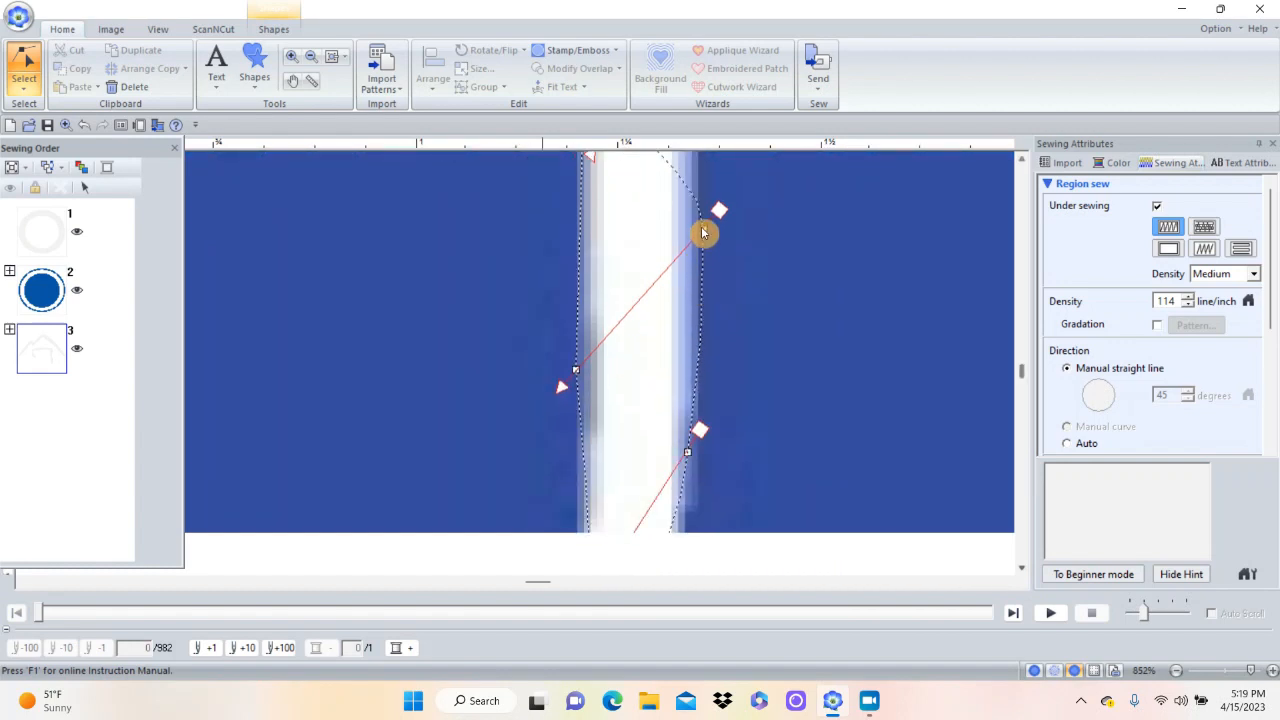
Move the first two right-edge points of the sewing machine outline's vertical column across to its left side.
{"action": "left_click", "coordinate": [709, 231]}
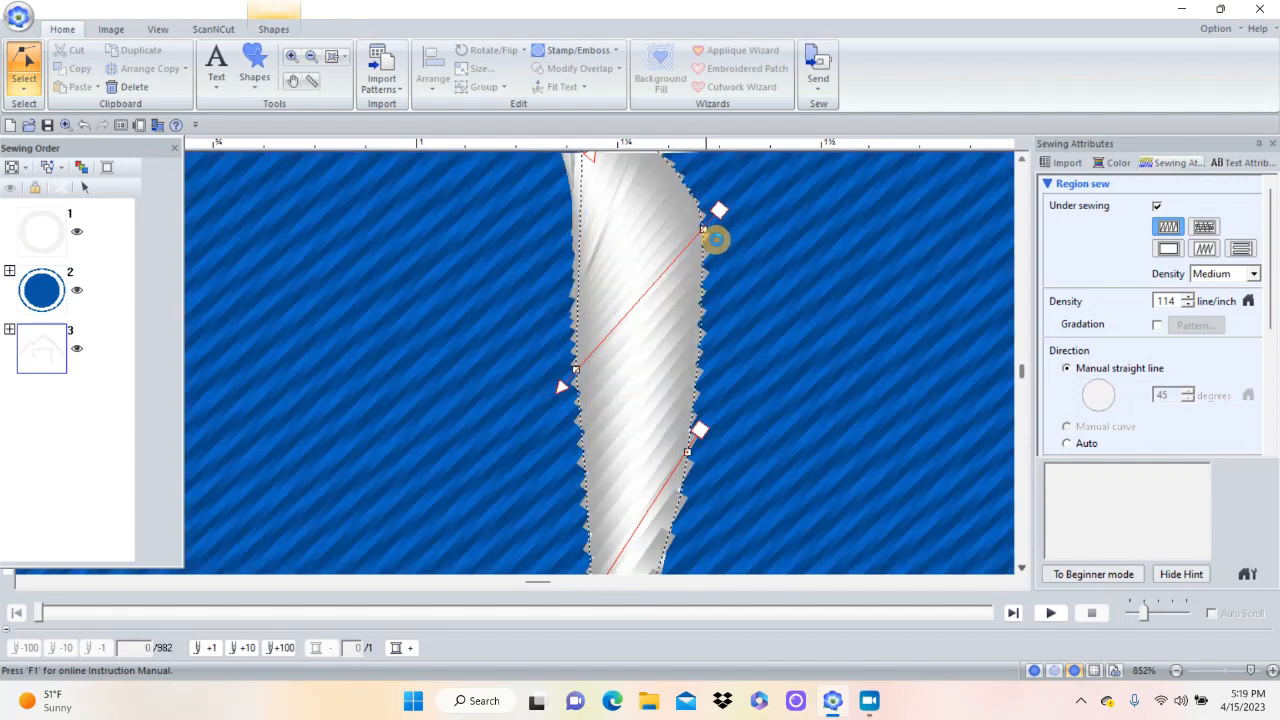
{"action": "left_click", "coordinate": [706, 232]}
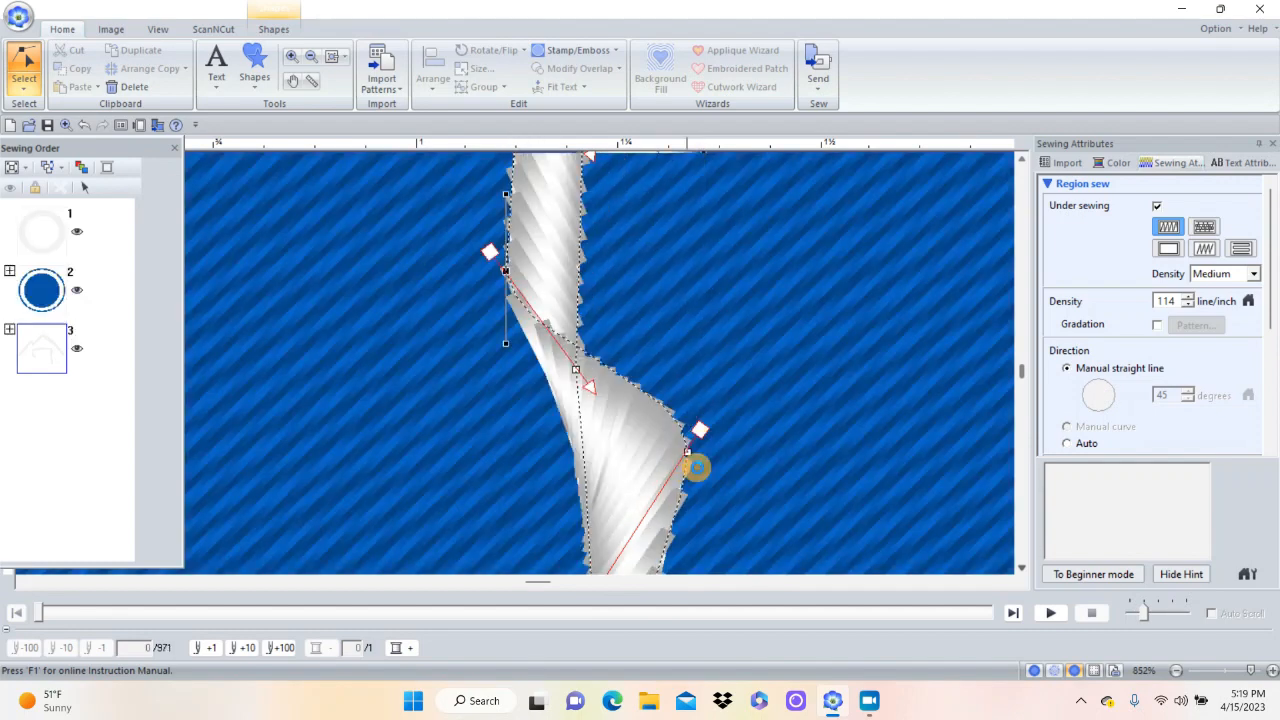
{"action": "left_click", "coordinate": [697, 460]}
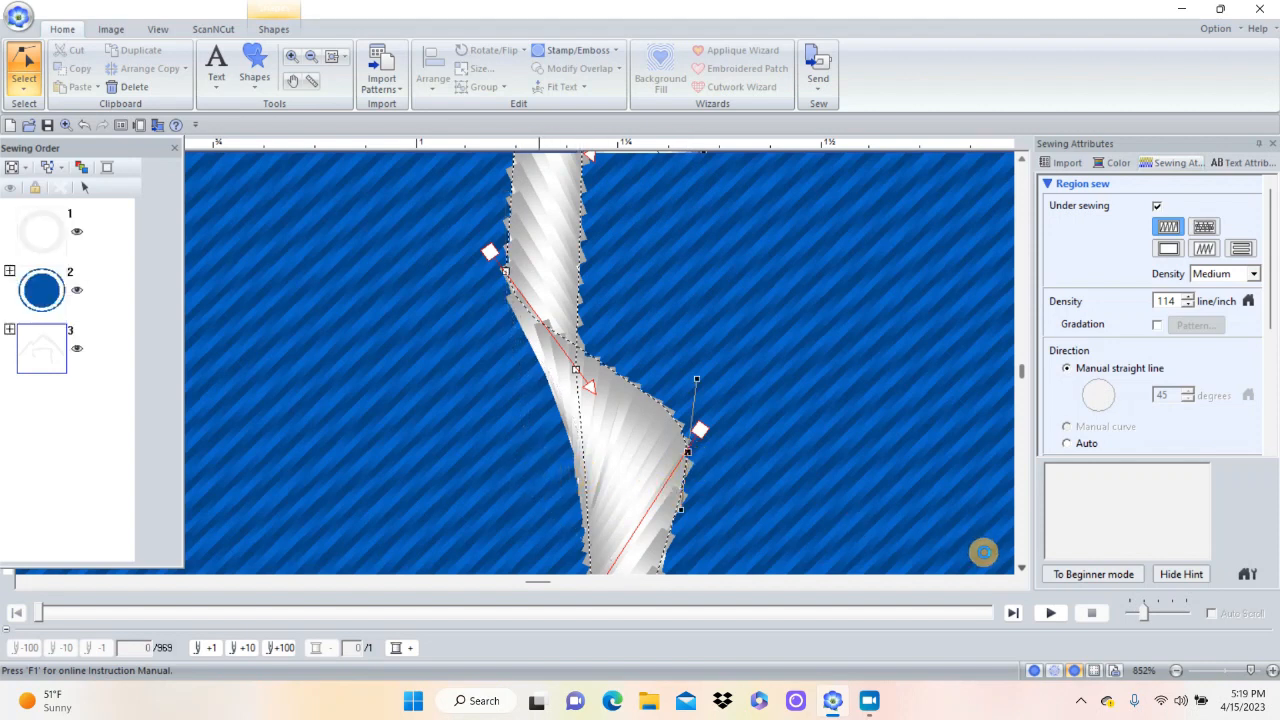
Move the remaining right-edge points, down to the vertical column's bottom end, across to its left side.
{"action": "left_click", "coordinate": [1021, 570]}
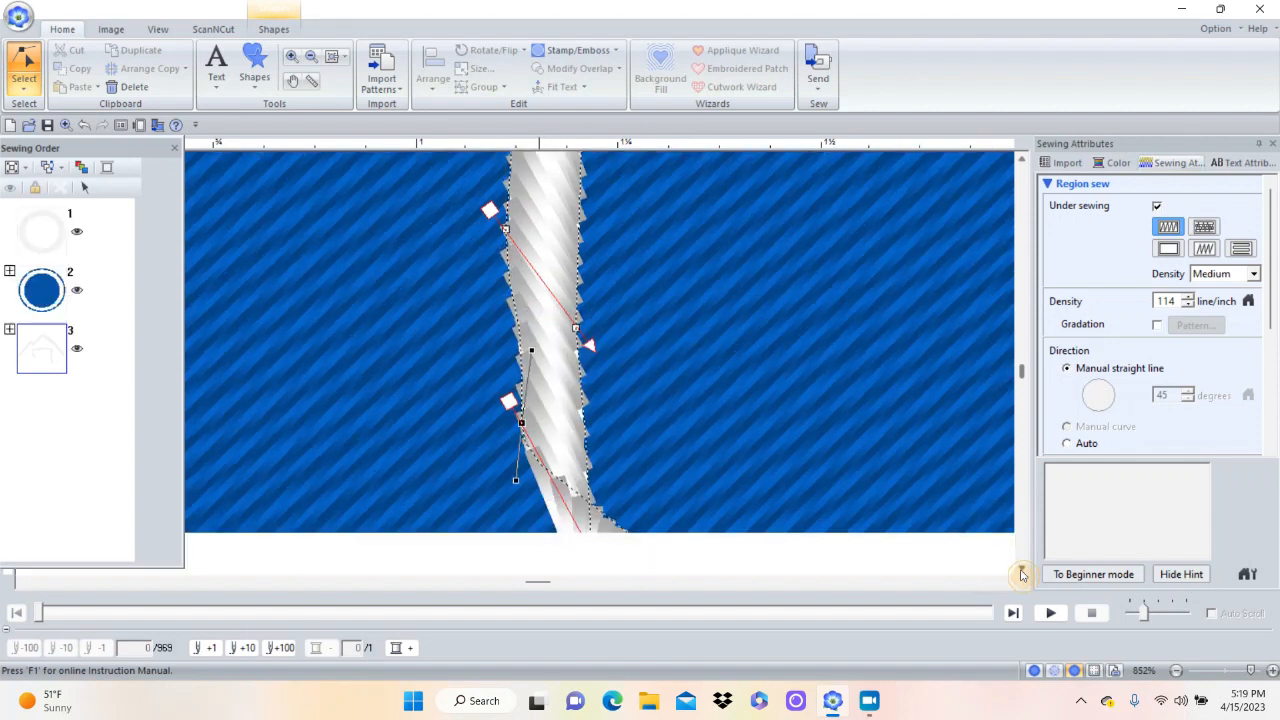
{"action": "left_click", "coordinate": [1021, 572]}
{"action": "left_click", "coordinate": [1021, 572]}
{"action": "left_click", "coordinate": [1021, 572]}
{"action": "scroll", "coordinate": [683, 437], "scroll_direction": "down", "scroll_amount": 1}
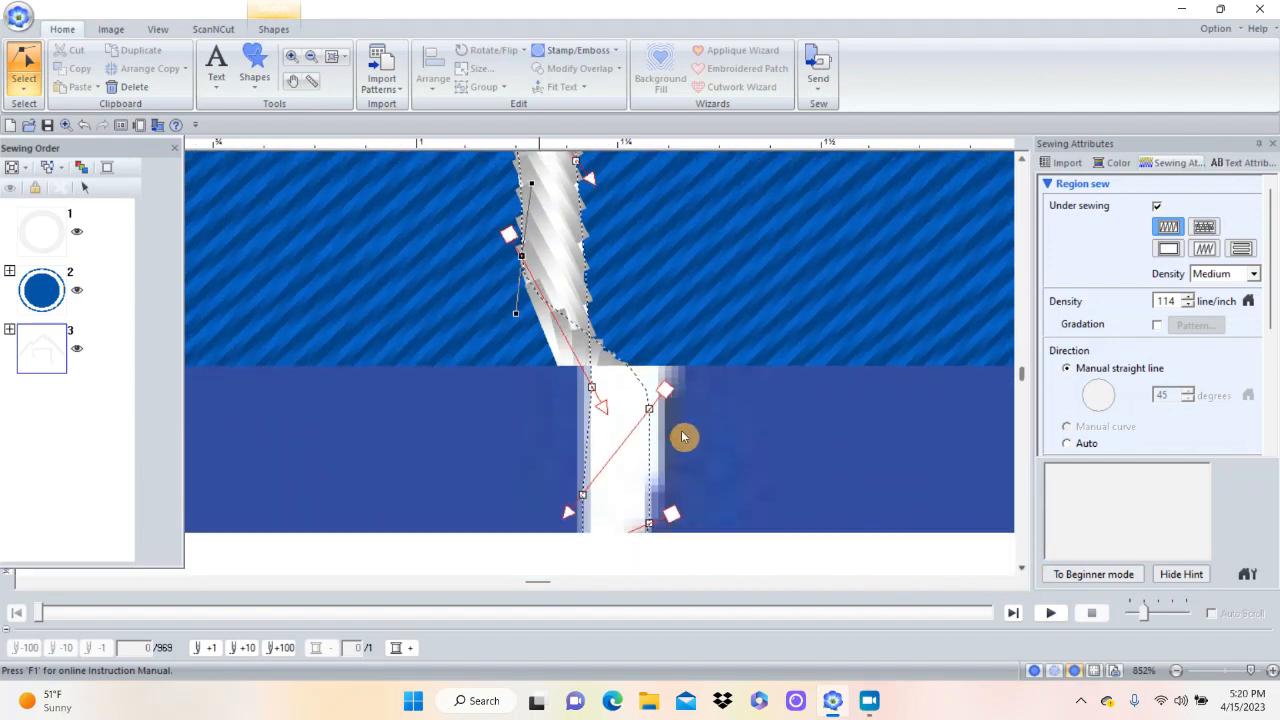
{"action": "scroll", "coordinate": [677, 437], "scroll_direction": "down", "scroll_amount": 1}
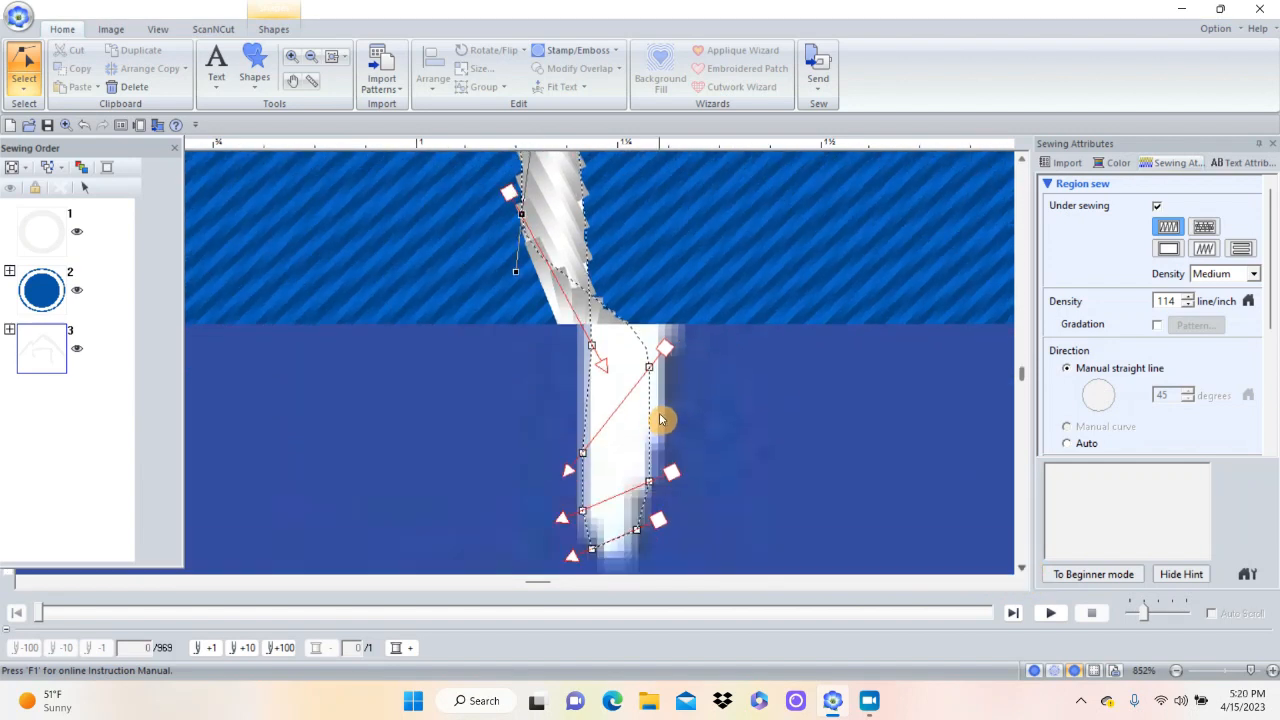
{"action": "left_click", "coordinate": [652, 369]}
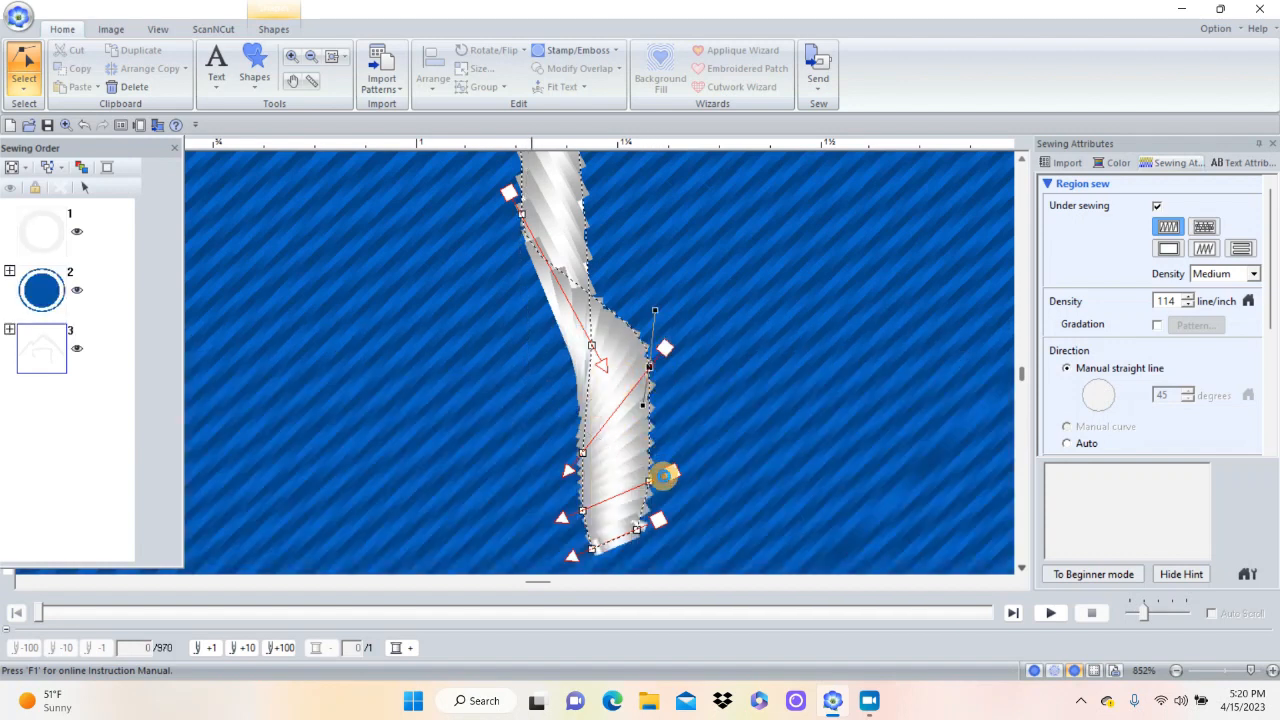
{"action": "left_click", "coordinate": [656, 489]}
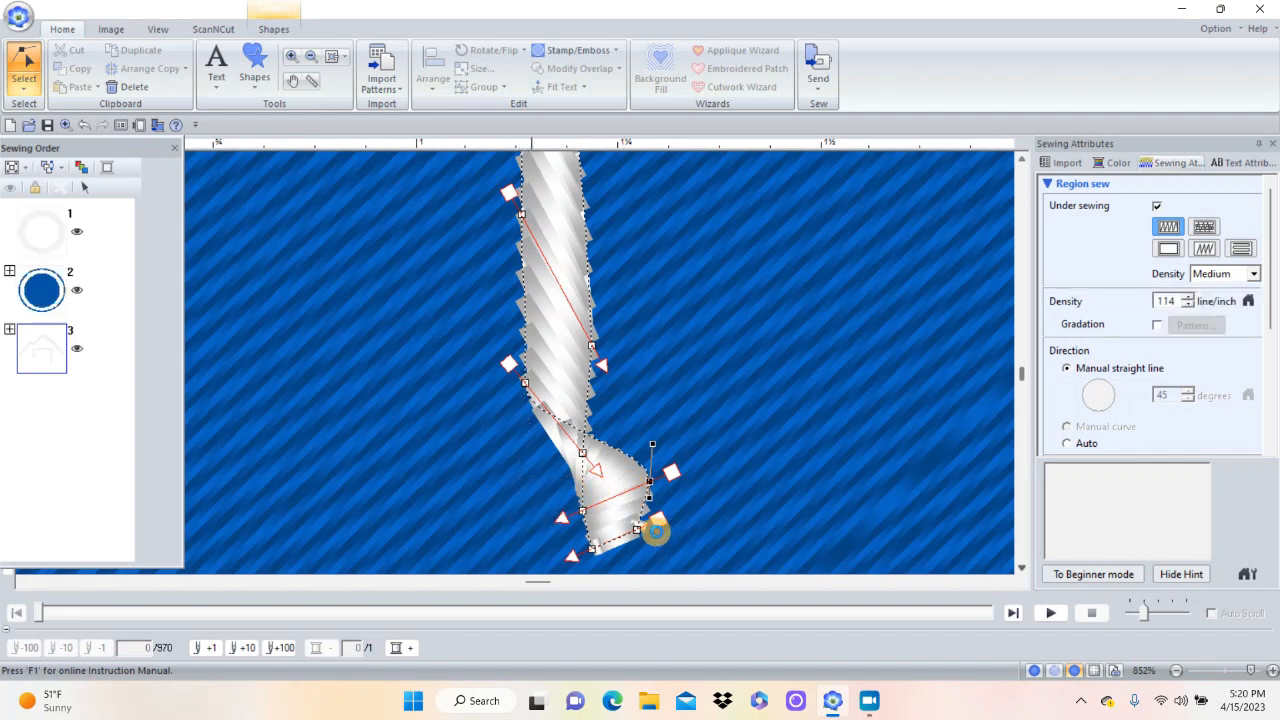
{"action": "left_click", "coordinate": [636, 526]}
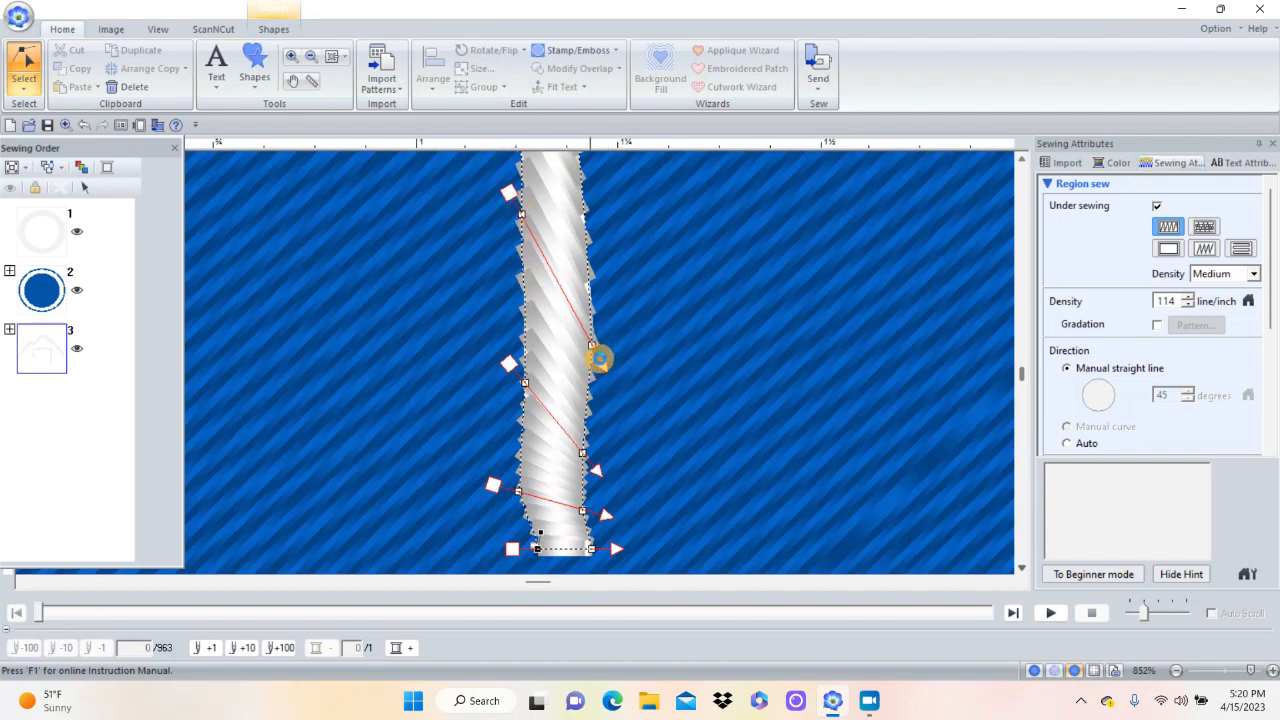
Raise the right-edge points in the column's lower part and level the stitch direction lines crossing it.
{"action": "left_click", "coordinate": [593, 347]}
{"action": "left_click_drag", "start_coordinate": [630, 305], "coordinate": [594, 270]}
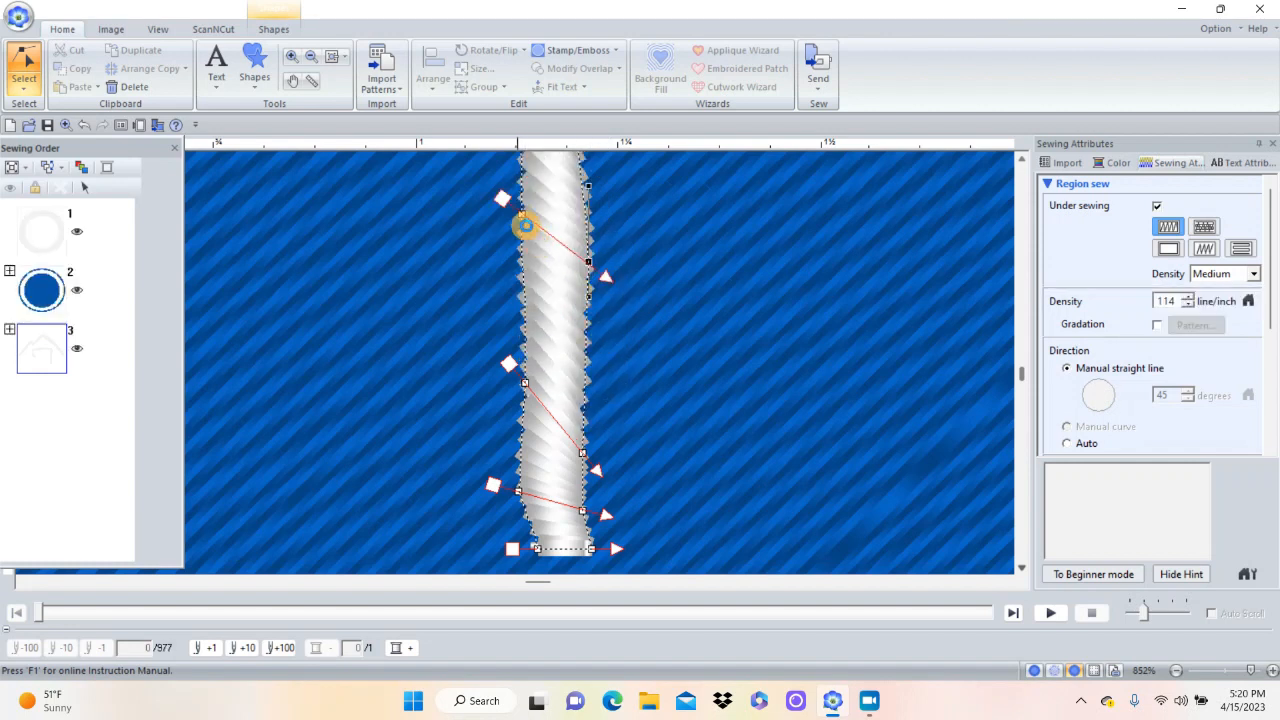
{"action": "left_click", "coordinate": [507, 201]}
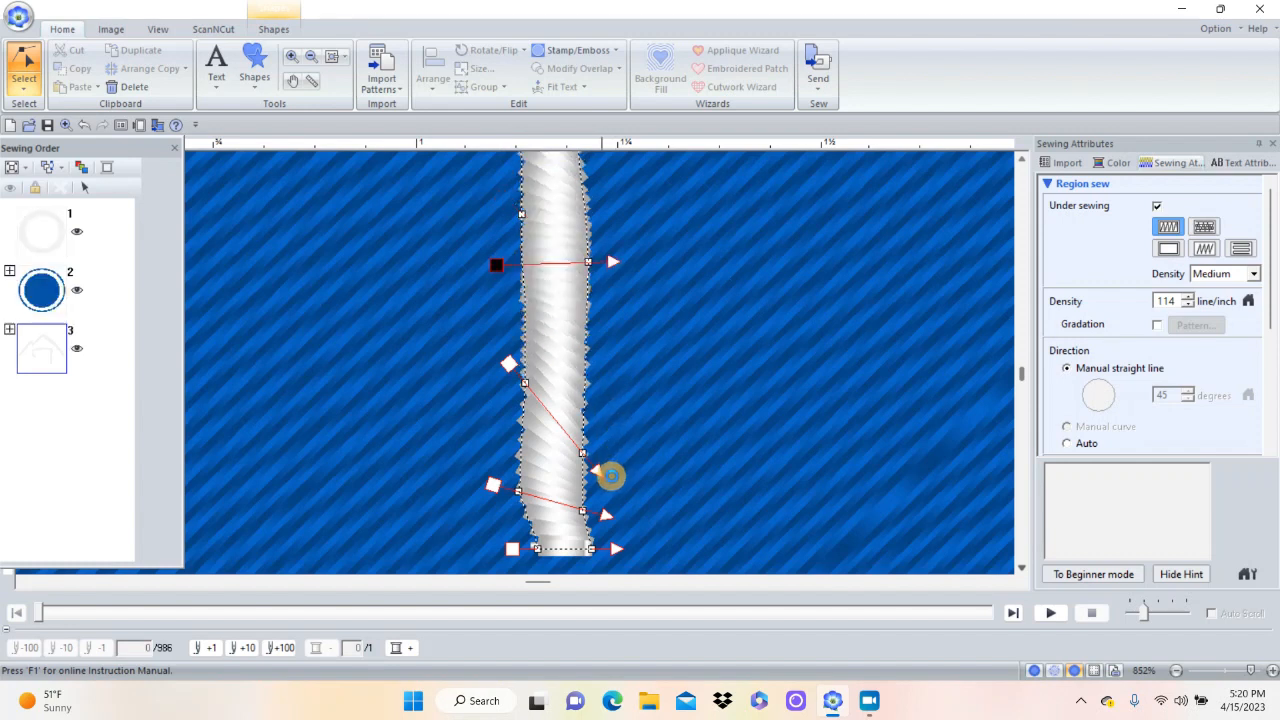
{"action": "left_click", "coordinate": [589, 465]}
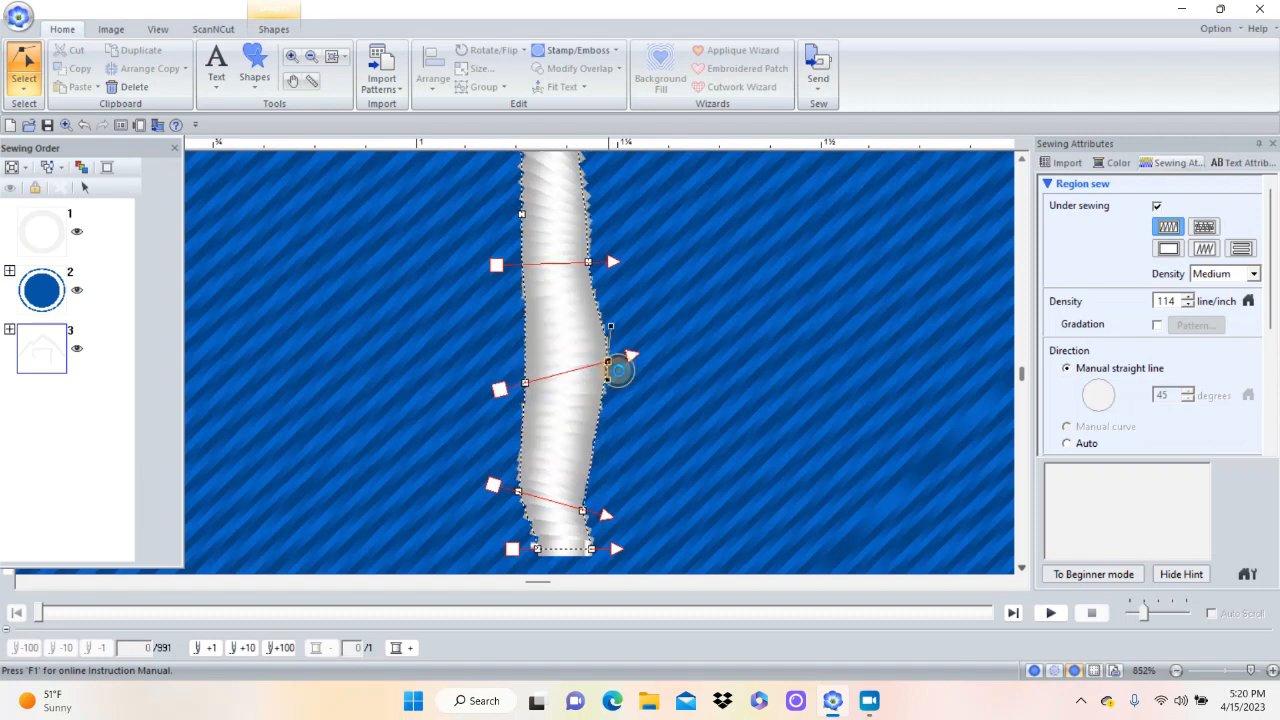
{"action": "left_click", "coordinate": [589, 514]}
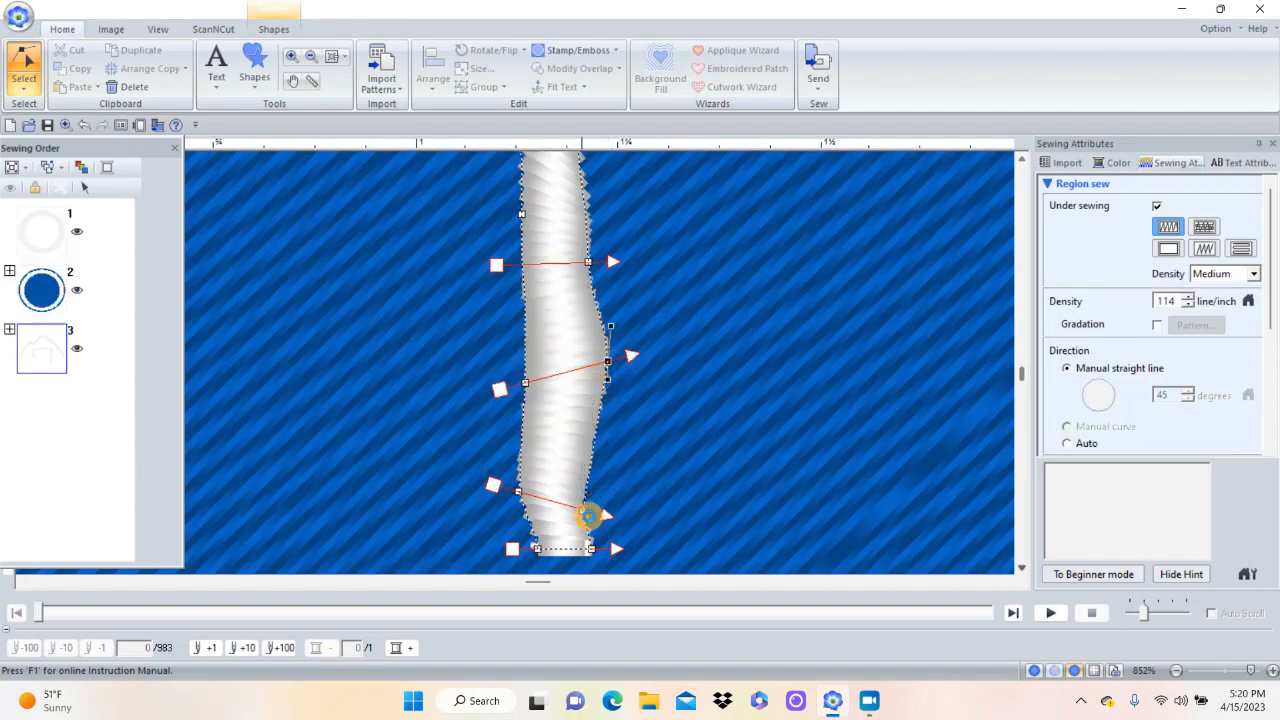
{"action": "left_click", "coordinate": [586, 512]}
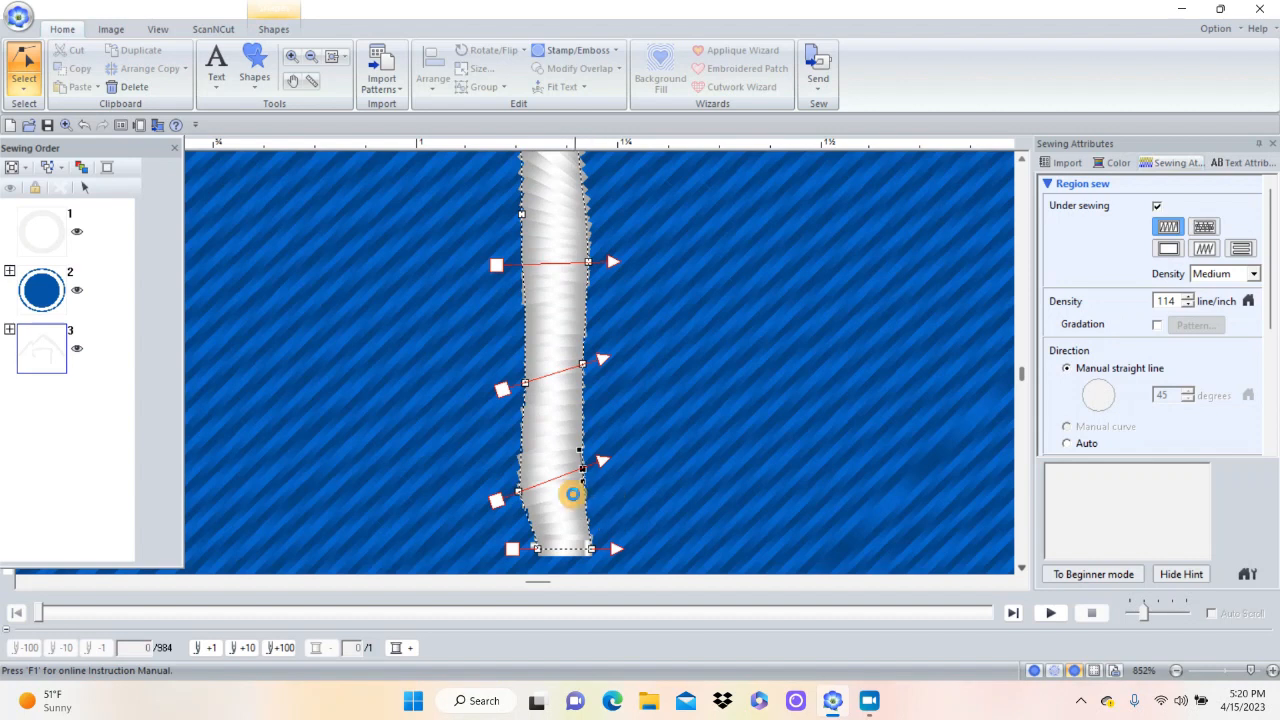
{"action": "left_click_drag", "start_coordinate": [499, 502], "coordinate": [501, 478]}
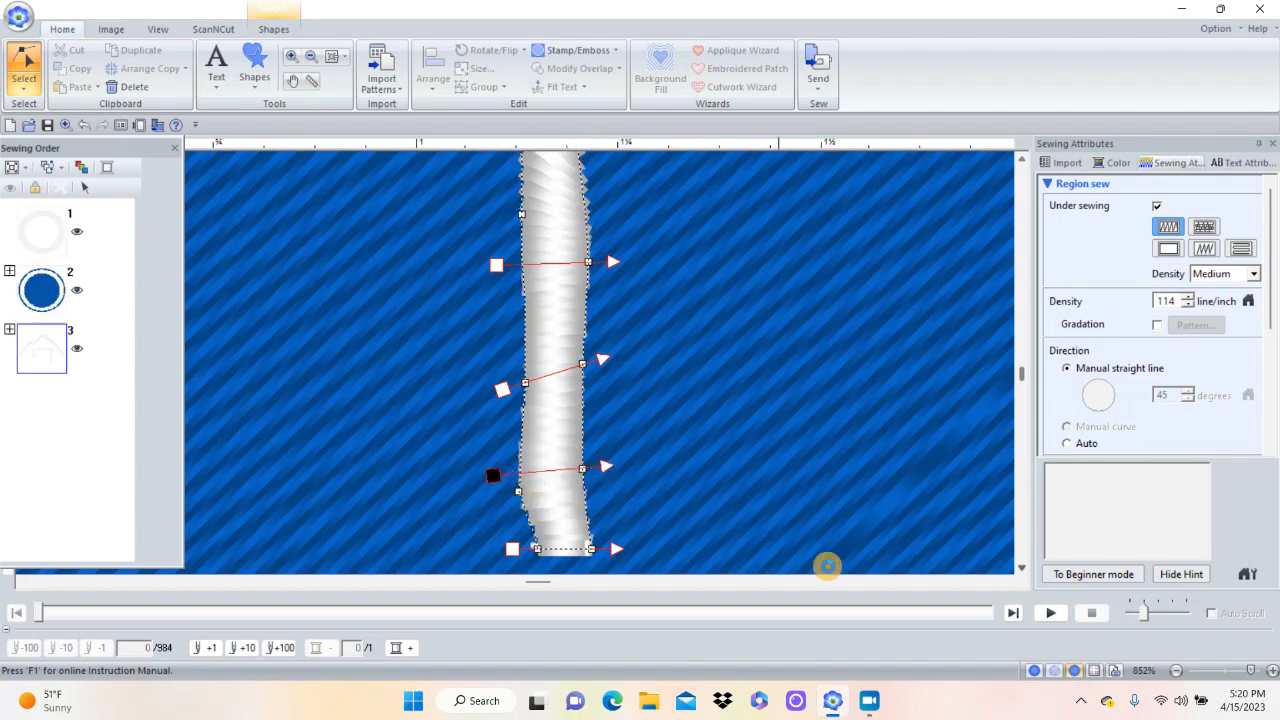
Extend the column's bottom end points downward into a narrow tip and adjust the left-edge points above it.
{"action": "left_click", "coordinate": [1021, 571]}
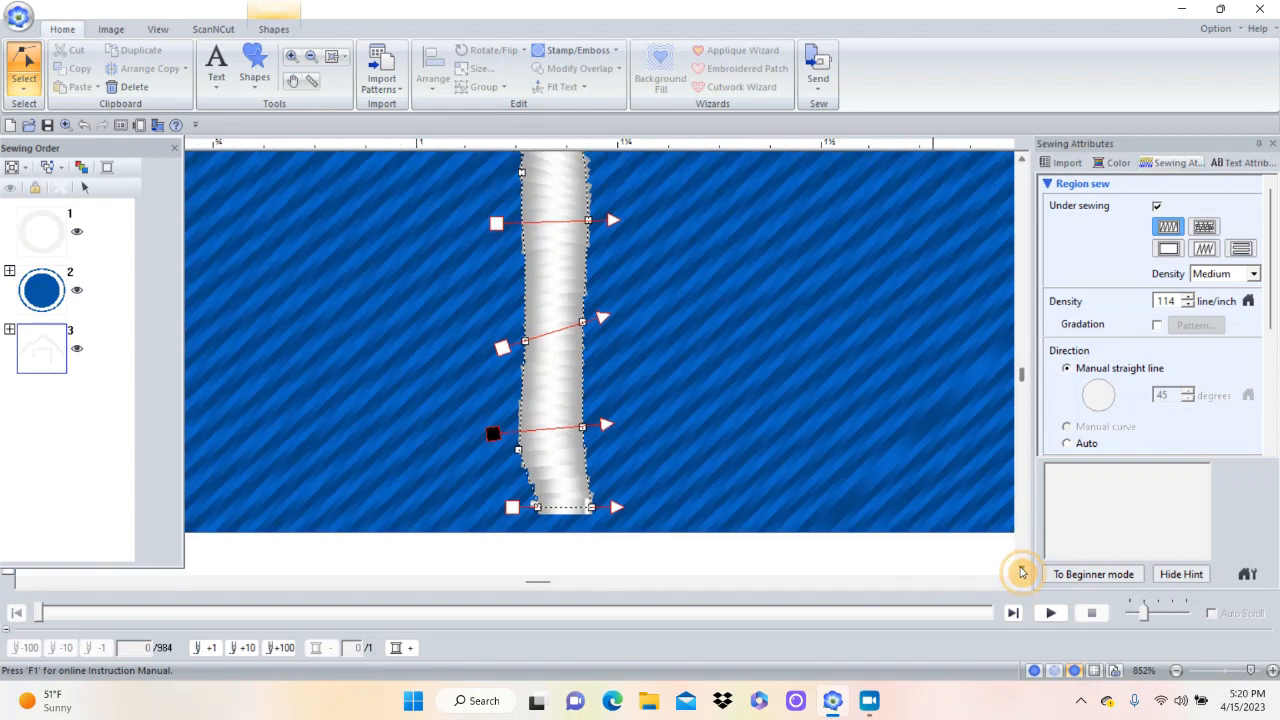
{"action": "left_click", "coordinate": [1021, 571]}
{"action": "left_click", "coordinate": [1021, 571]}
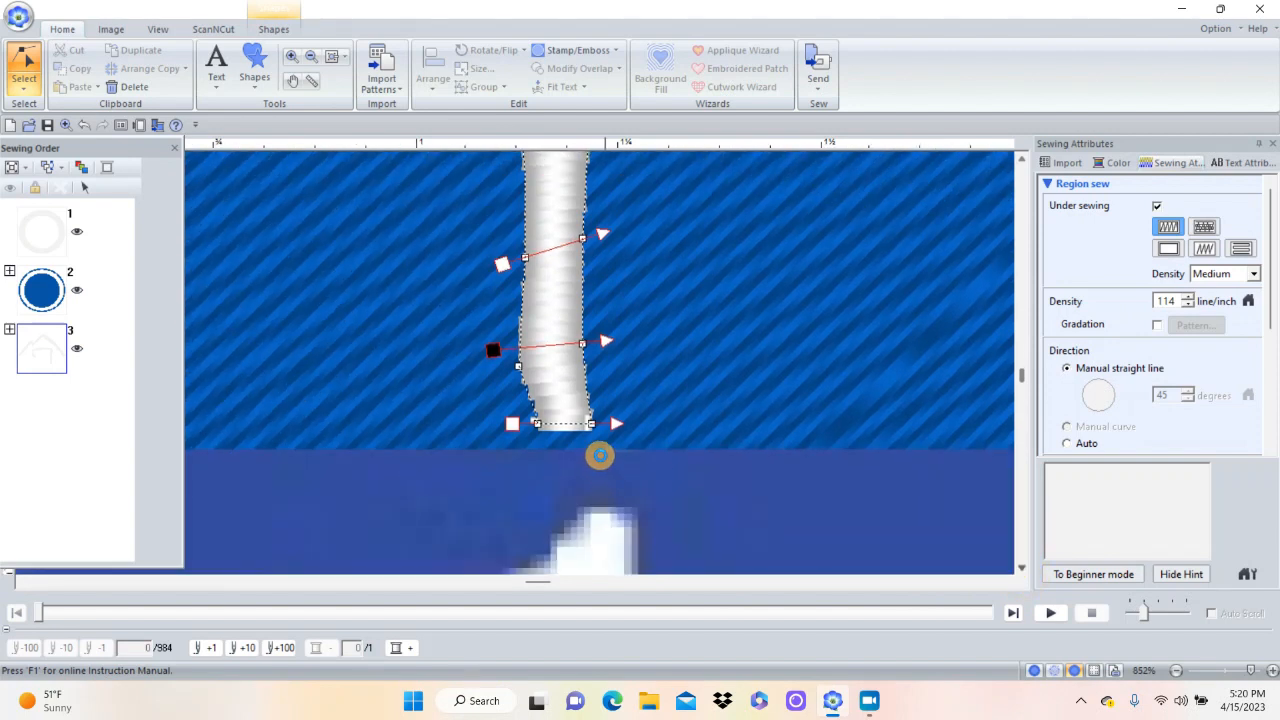
{"action": "left_click_drag", "start_coordinate": [599, 432], "coordinate": [577, 478]}
{"action": "left_click_drag", "start_coordinate": [547, 433], "coordinate": [571, 486]}
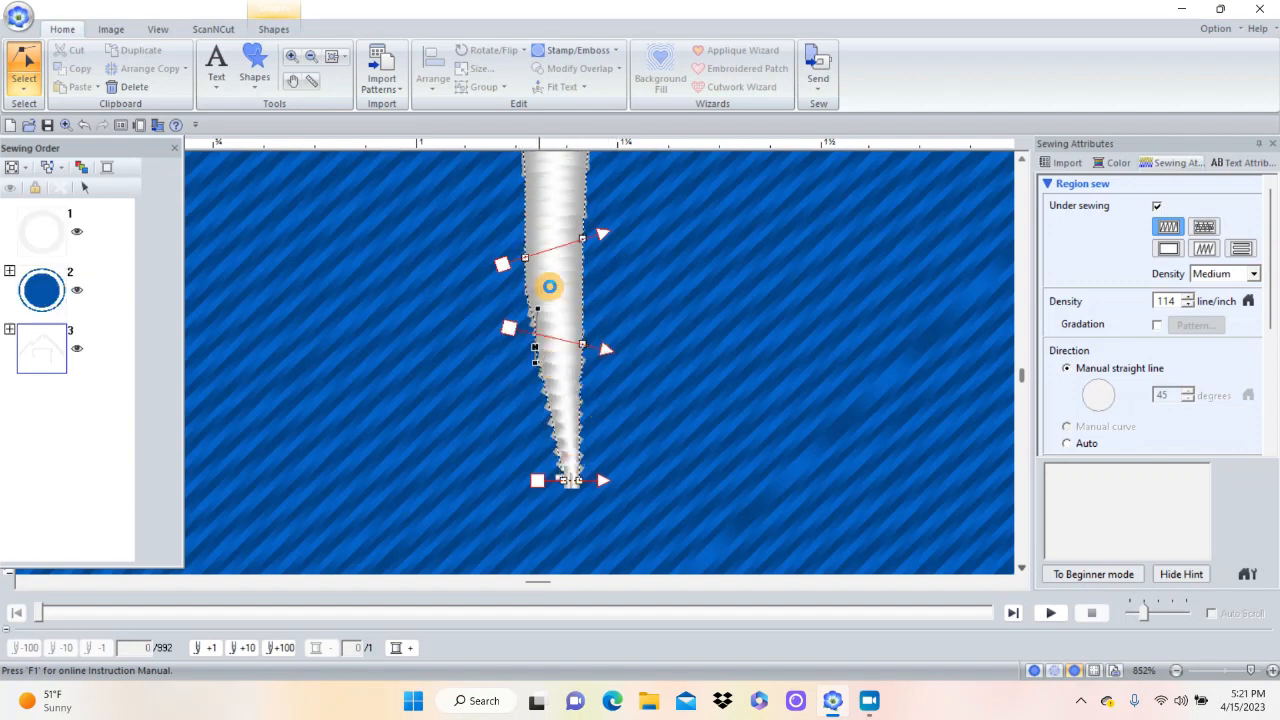
{"action": "left_click", "coordinate": [527, 261]}
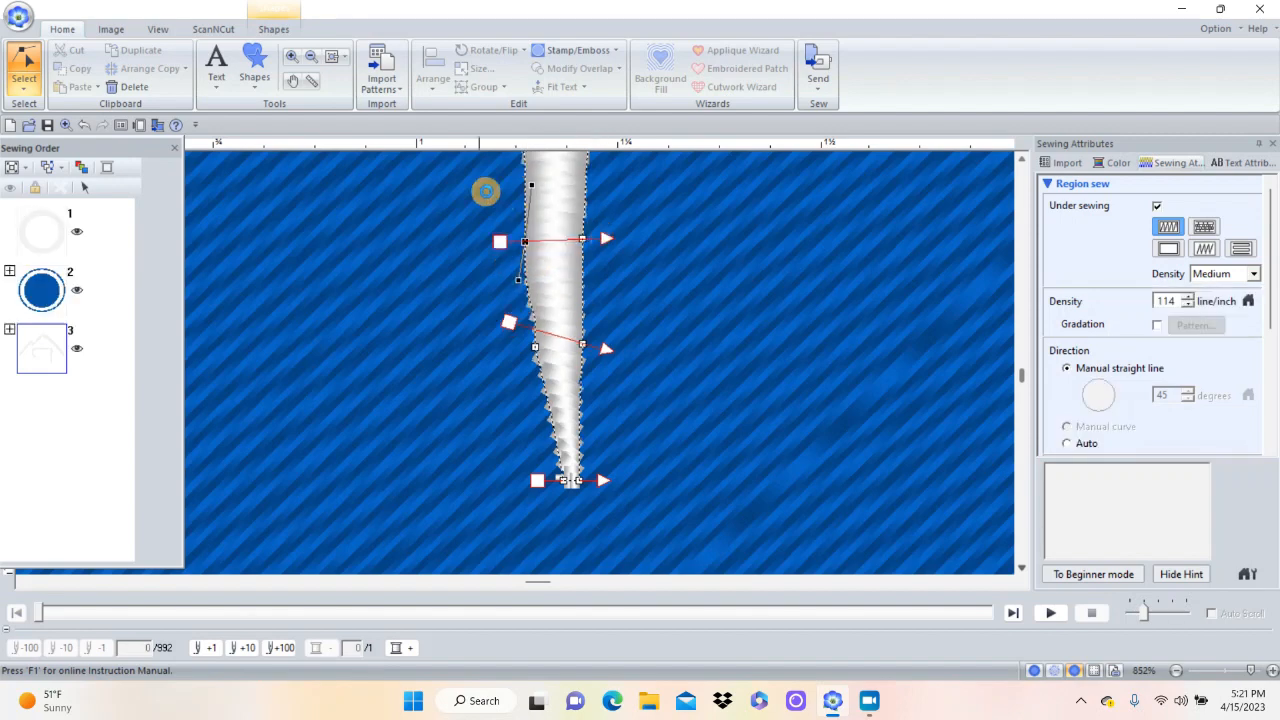
Display the whole design in Stitch view and zoom in on the sewing machine's vertical column.
{"action": "left_click", "coordinate": [333, 57]}
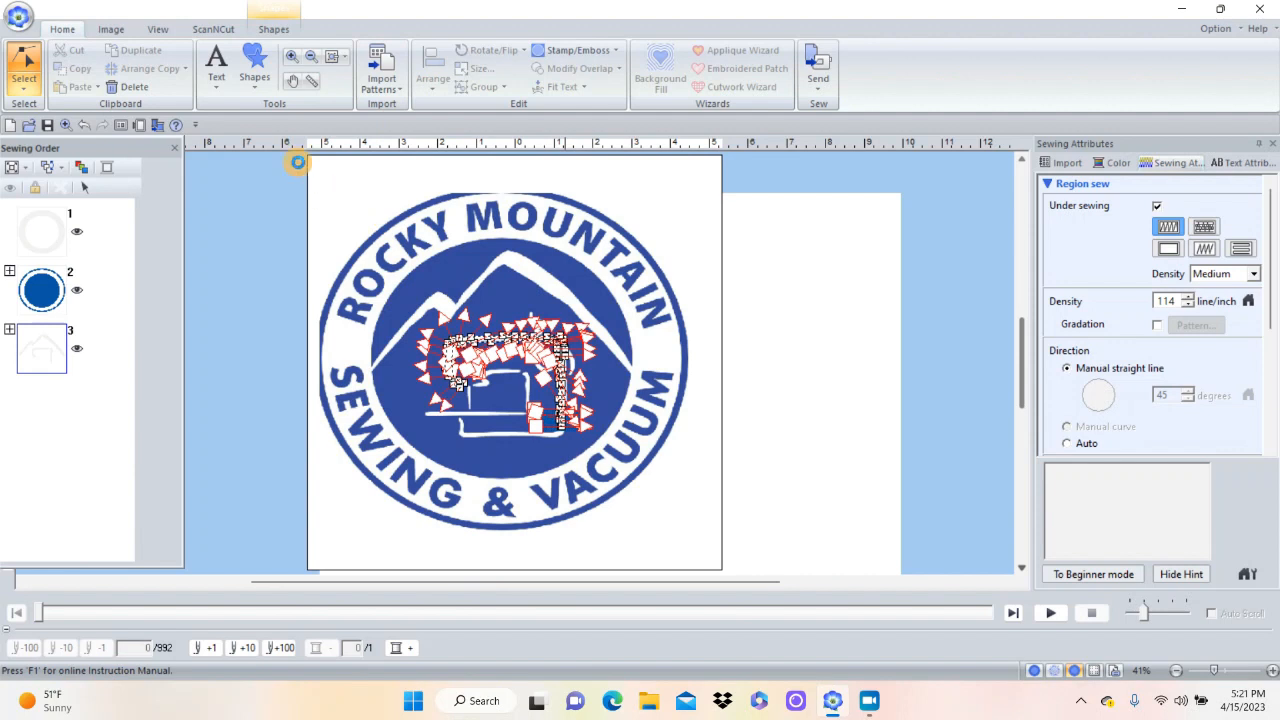
{"action": "left_click", "coordinate": [291, 57]}
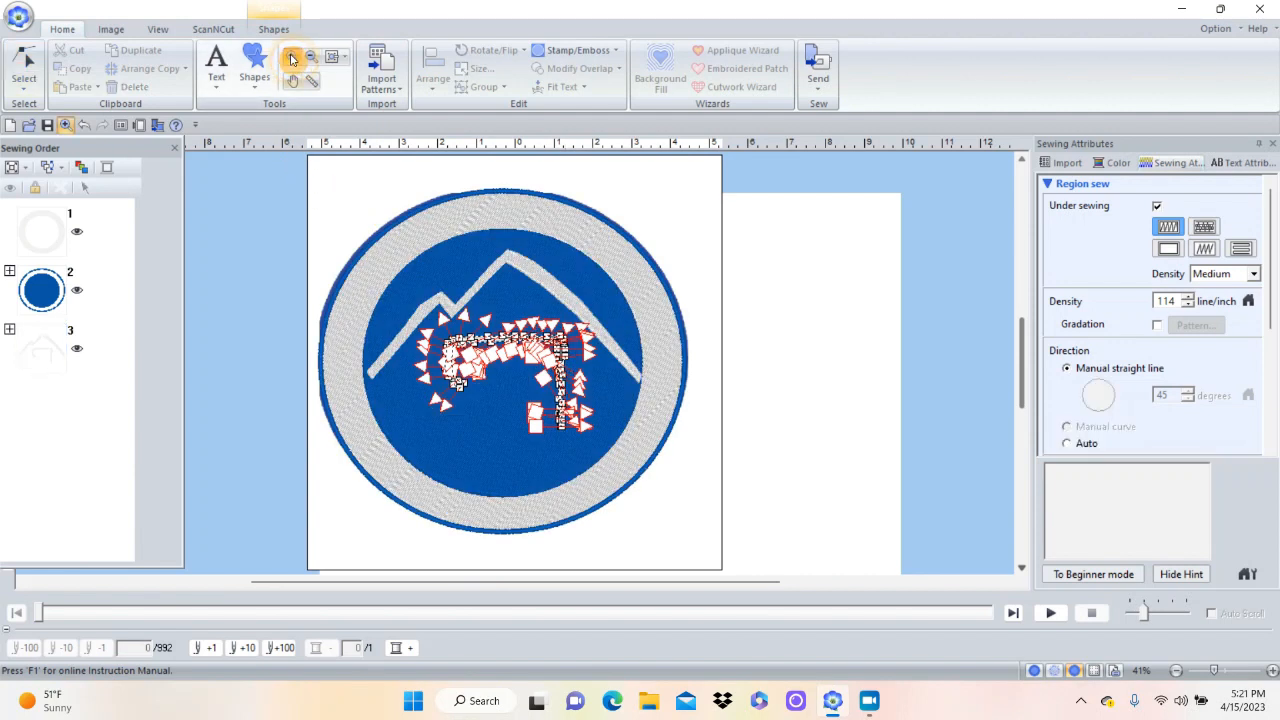
{"action": "left_click", "coordinate": [150, 30]}
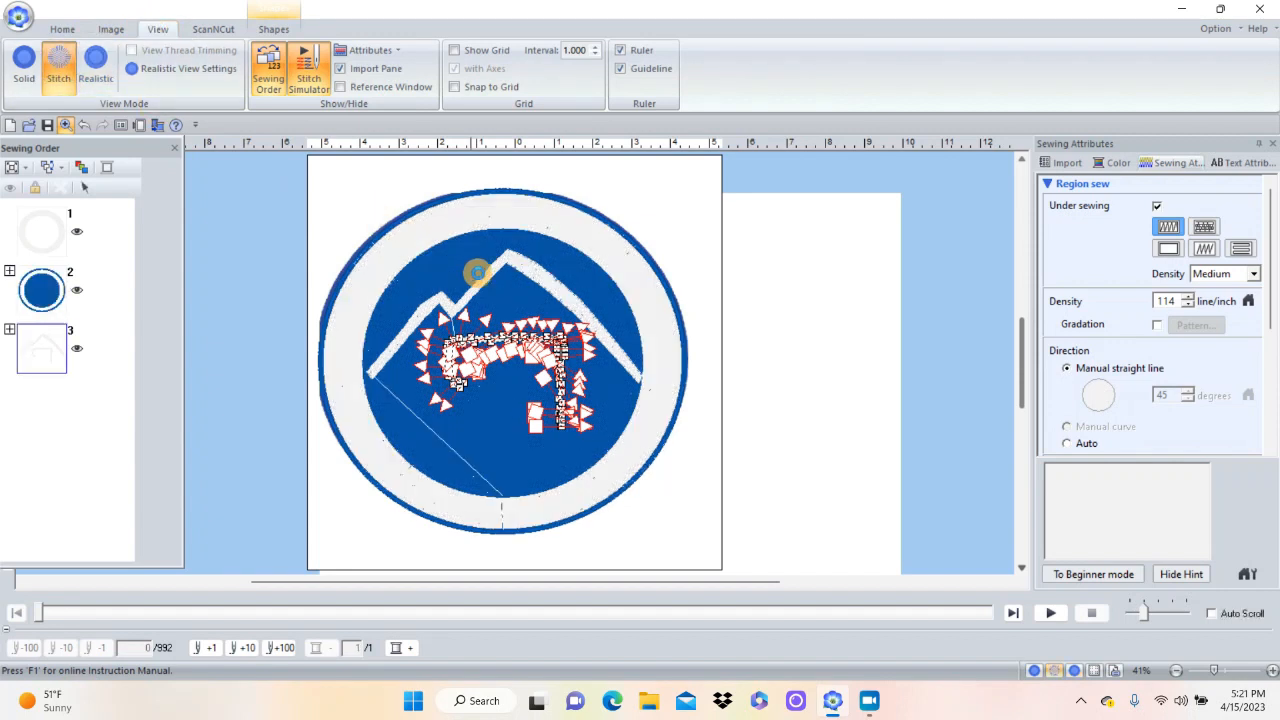
{"action": "left_click_drag", "start_coordinate": [519, 310], "coordinate": [629, 470]}
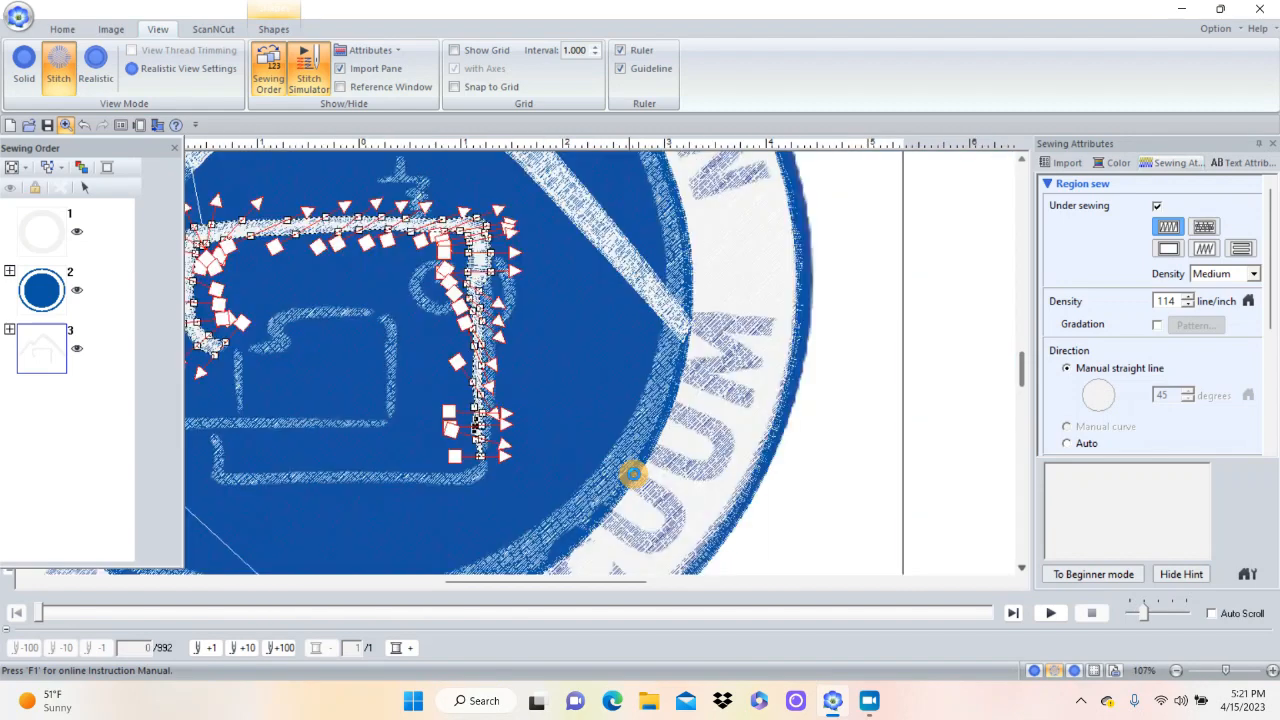
{"action": "left_click_drag", "start_coordinate": [428, 248], "coordinate": [567, 464]}
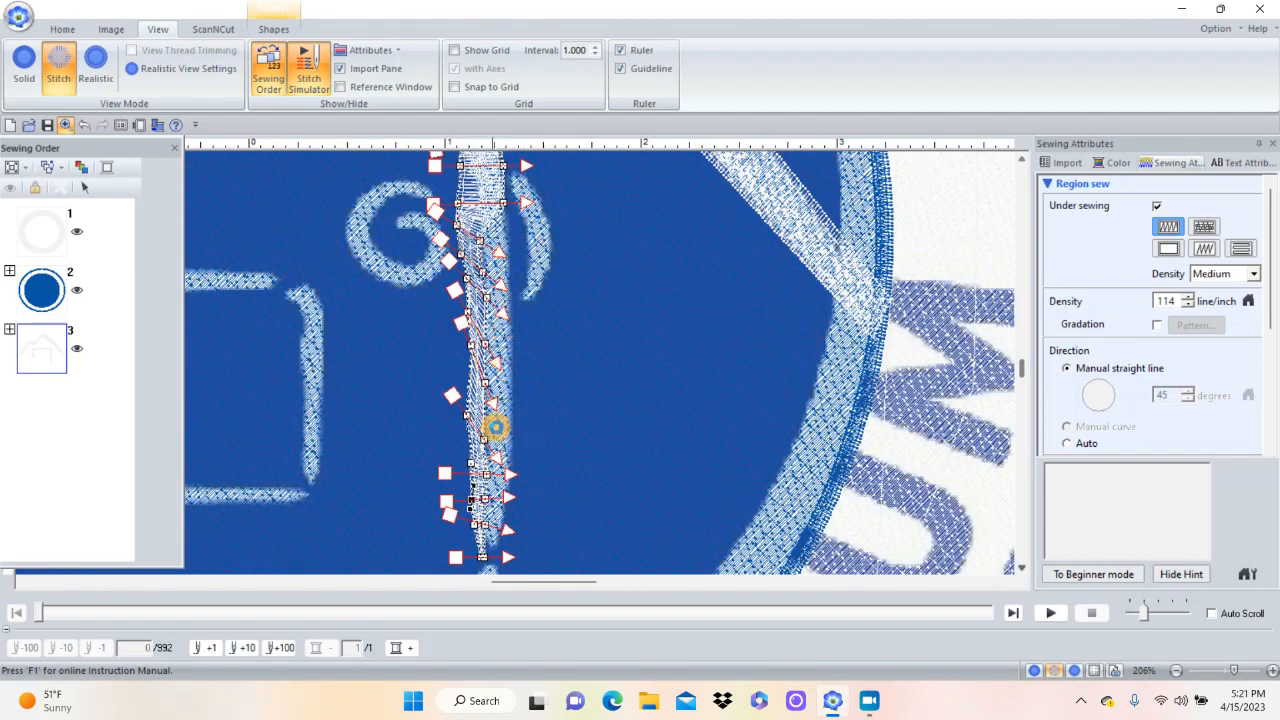
Move the column's right-edge points out to the artwork's edge, pull its lower left-edge points inward, and level the slanted direction line.
{"action": "left_click", "coordinate": [62, 29]}
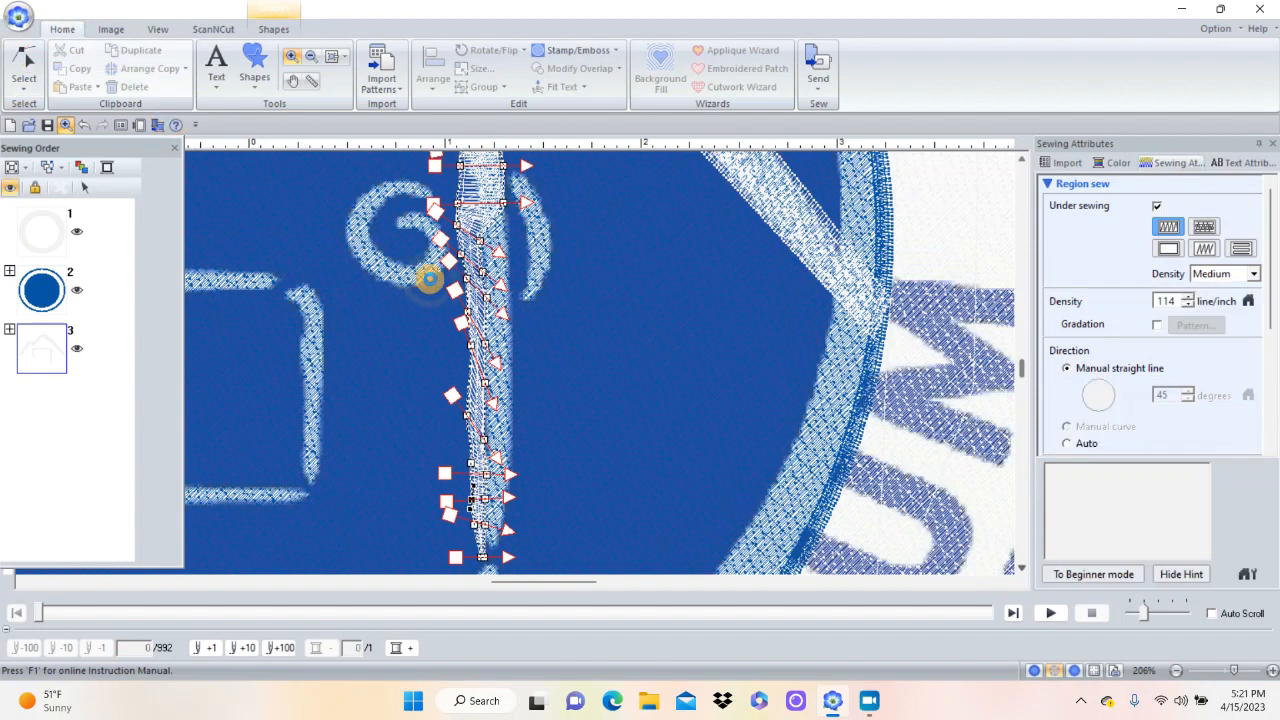
{"action": "right_click", "coordinate": [513, 315]}
{"action": "left_click", "coordinate": [489, 300]}
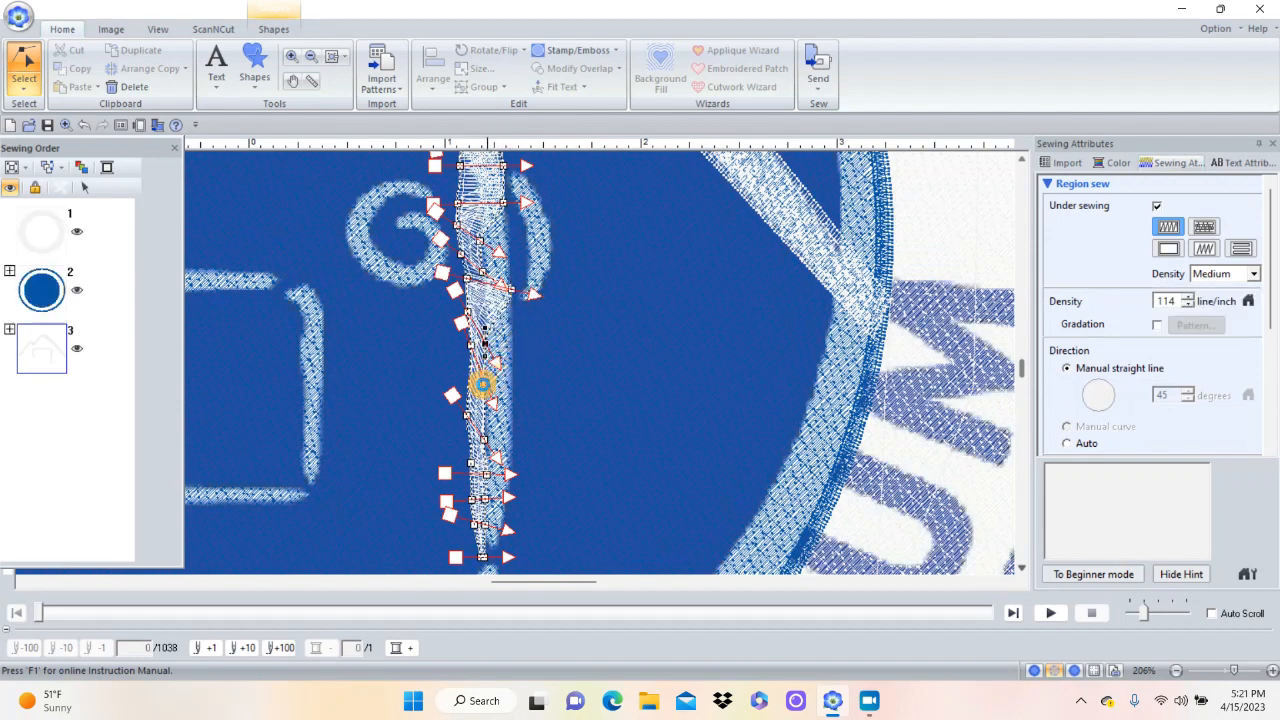
{"action": "left_click_drag", "start_coordinate": [486, 385], "coordinate": [515, 391]}
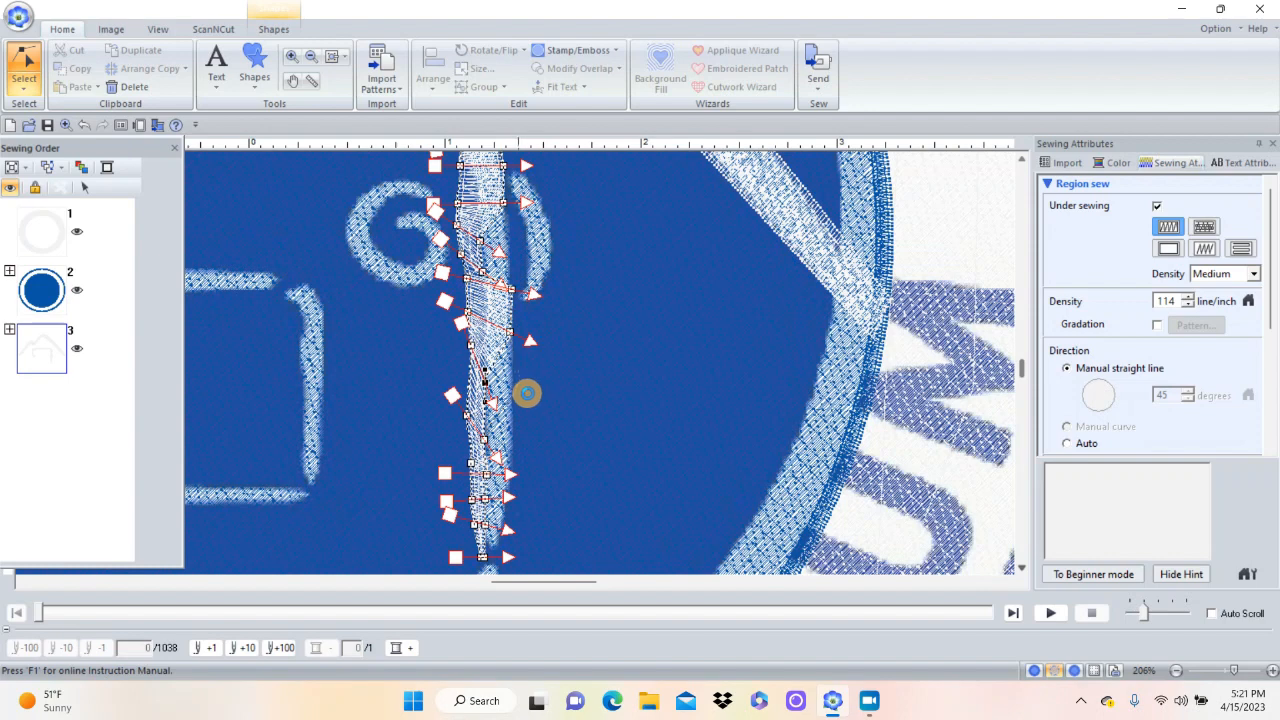
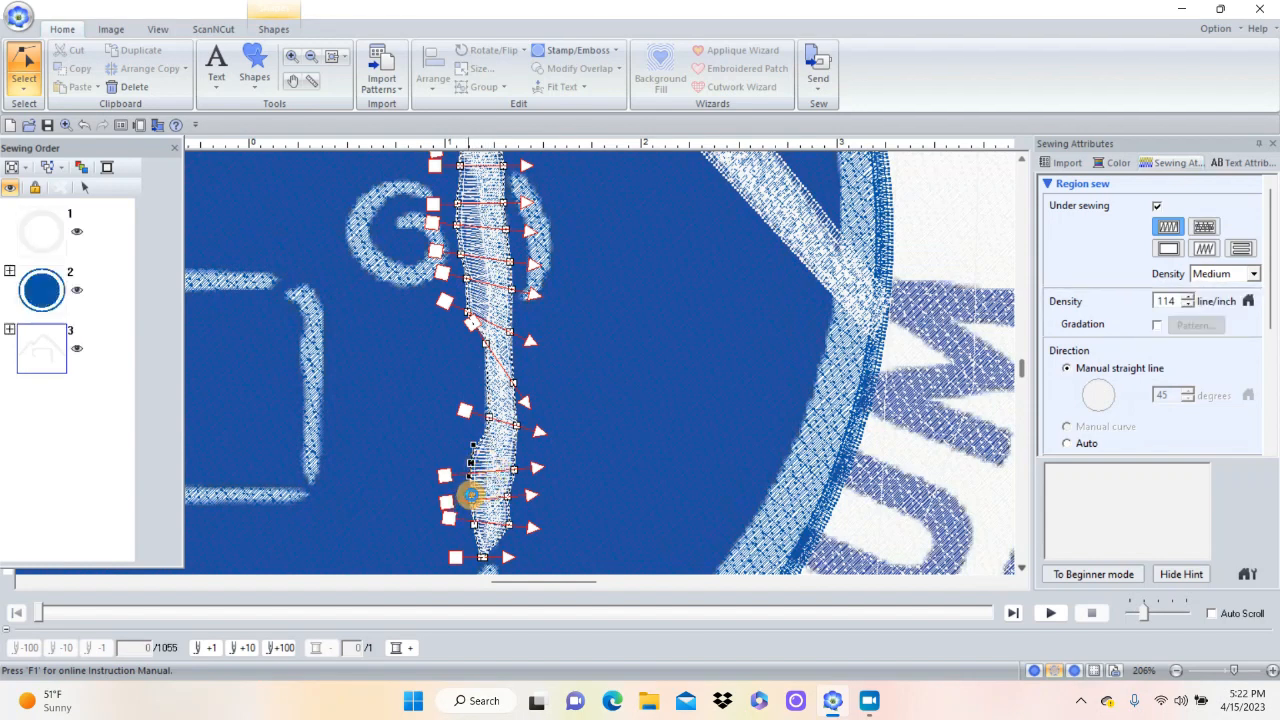
{"action": "left_click_drag", "start_coordinate": [478, 505], "coordinate": [472, 500]}
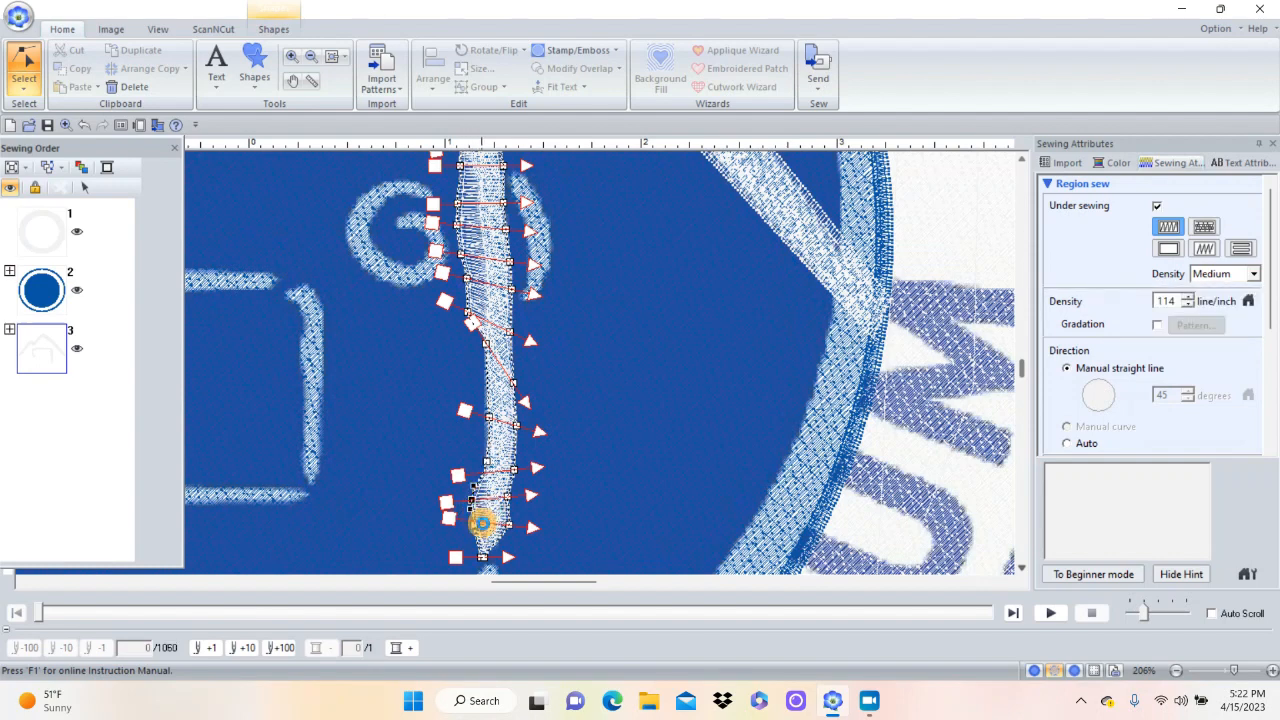
{"action": "left_click_drag", "start_coordinate": [479, 528], "coordinate": [493, 533]}
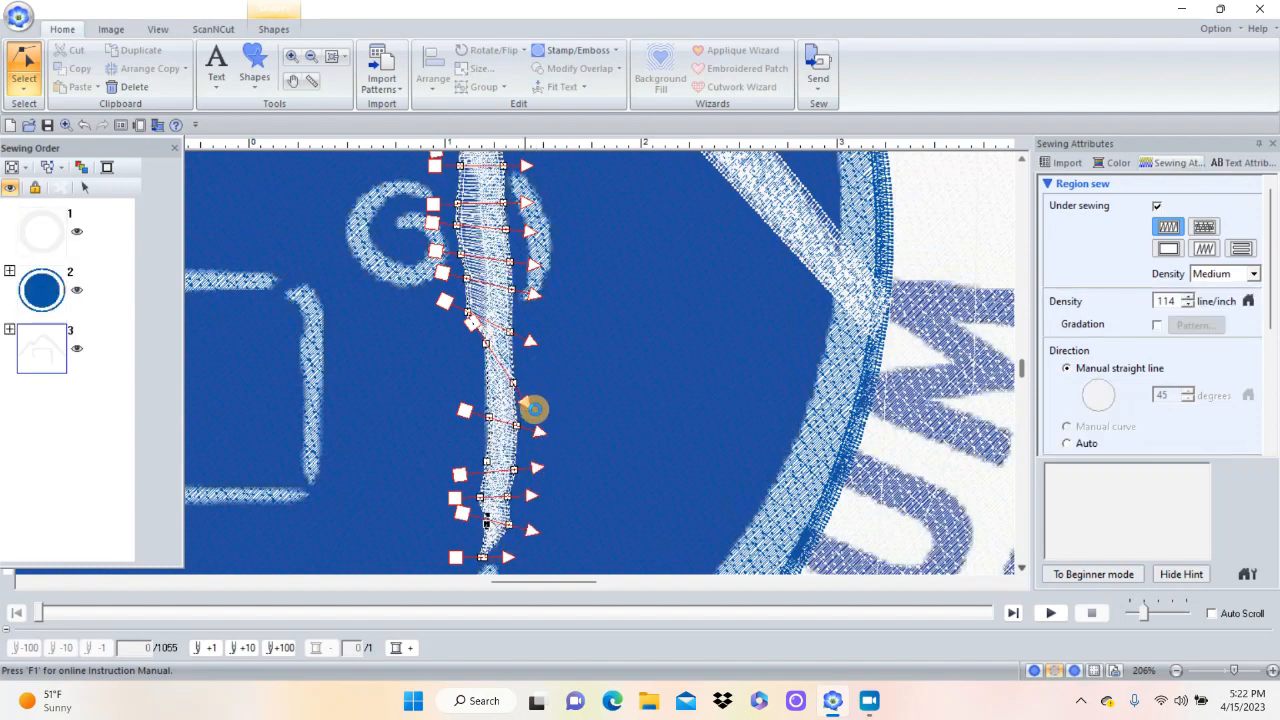
{"action": "left_click_drag", "start_coordinate": [526, 403], "coordinate": [554, 350]}
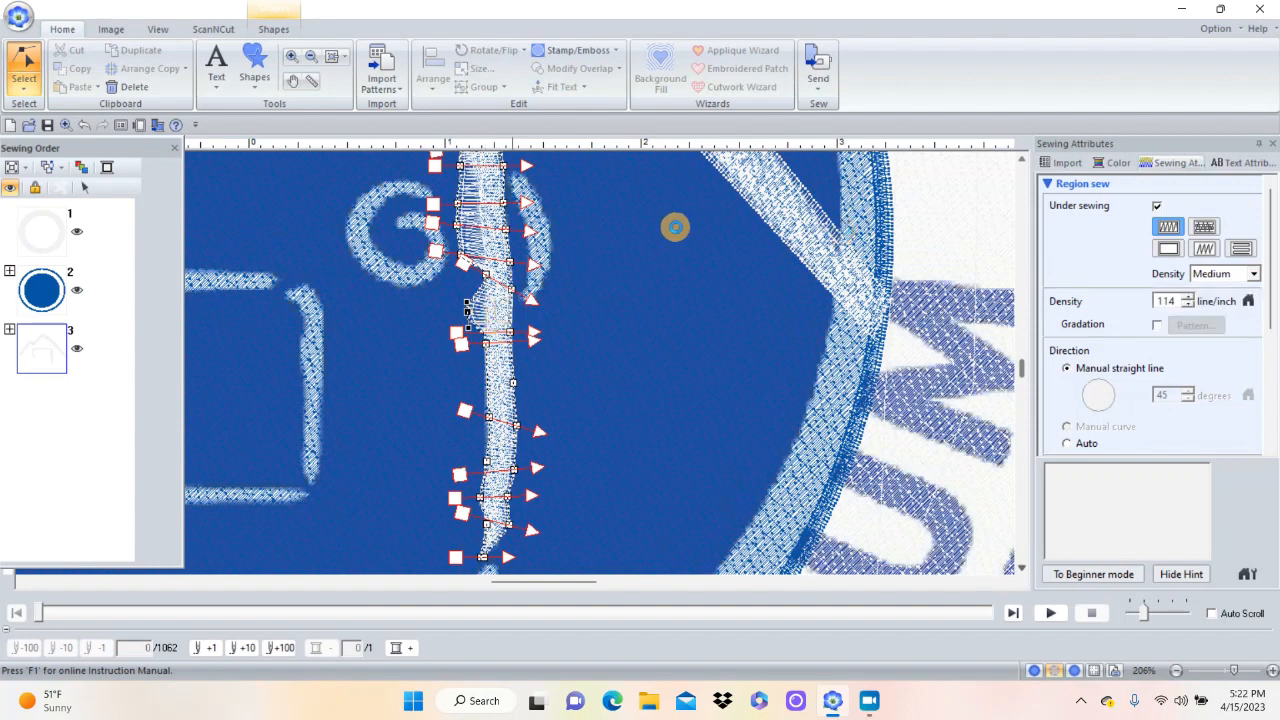
Pull the column's upper left-edge points inward to narrow it up to the bend, leveling the slanted stitch direction line below.
{"action": "left_click", "coordinate": [1021, 160]}
{"action": "left_click", "coordinate": [1022, 158]}
{"action": "left_click", "coordinate": [1022, 158]}
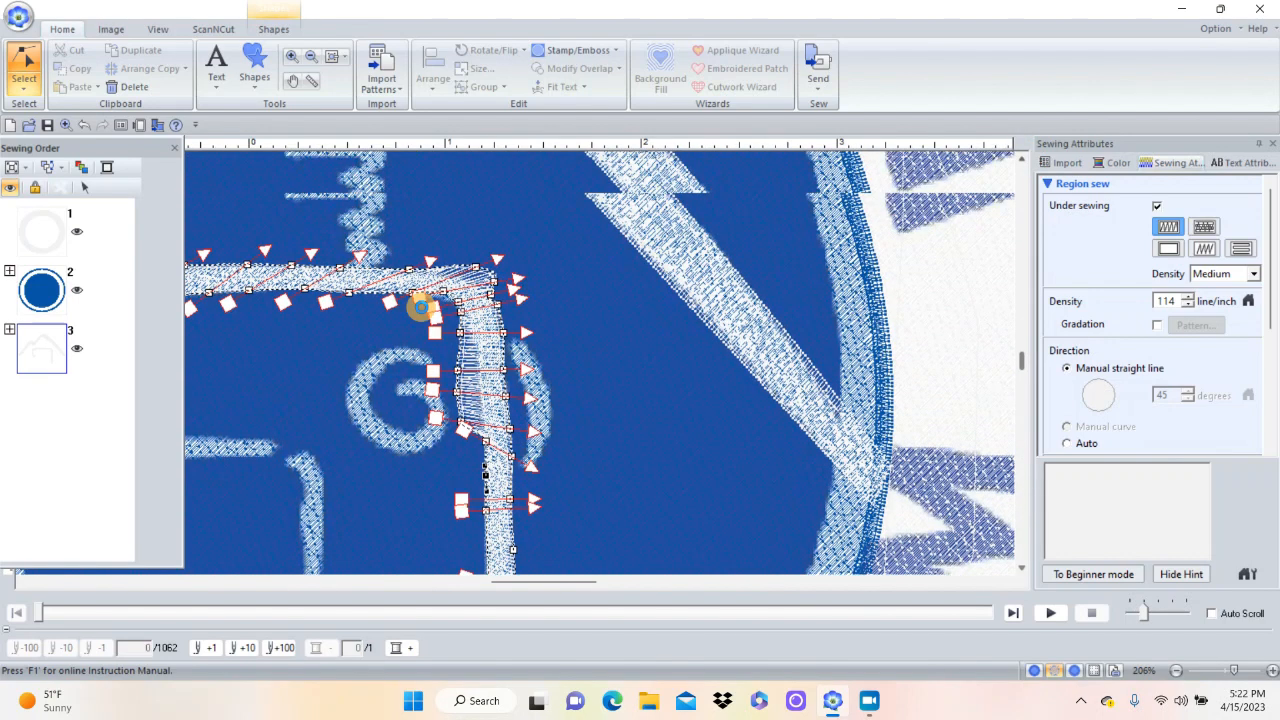
{"action": "left_click", "coordinate": [464, 430]}
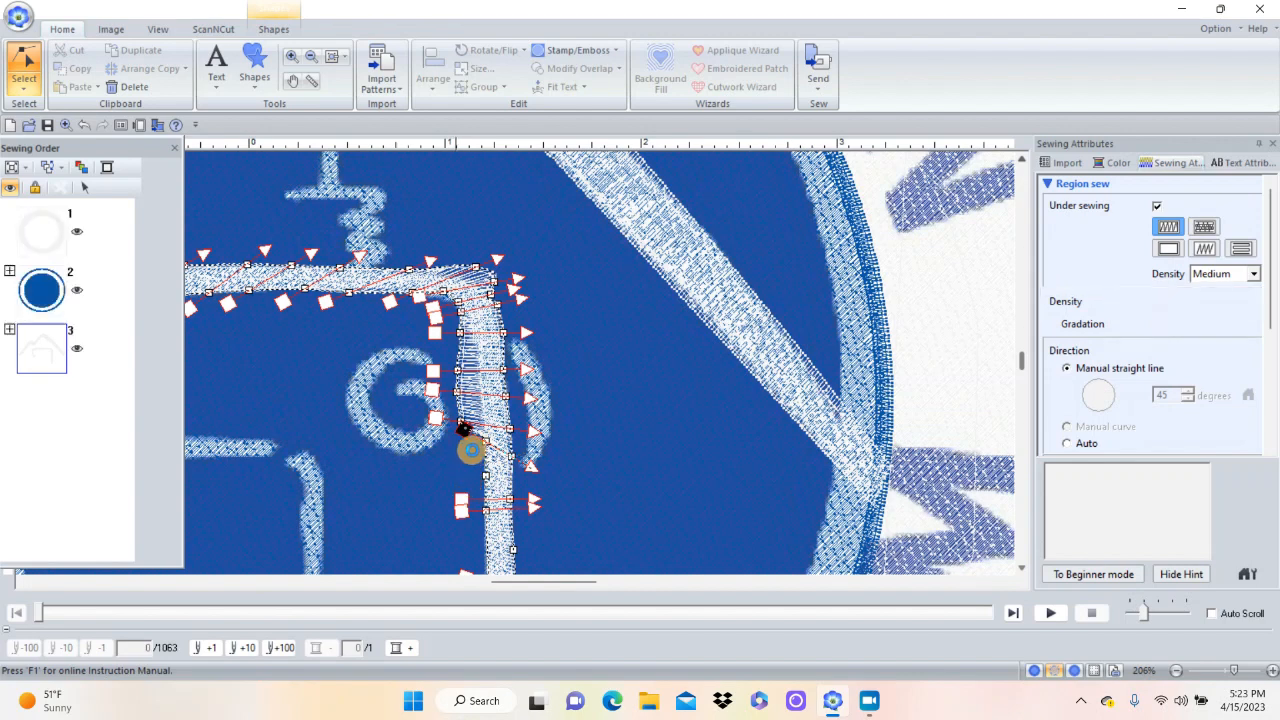
{"action": "left_click", "coordinate": [464, 424]}
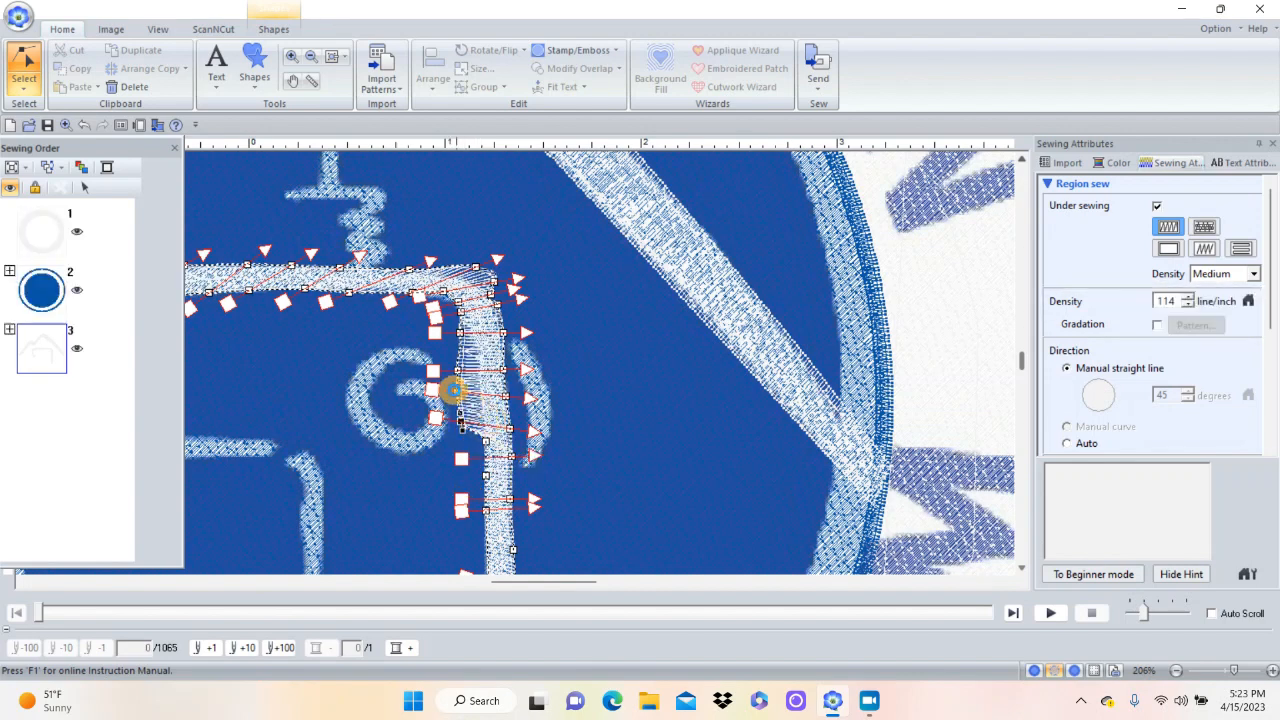
{"action": "mouse_move", "coordinate": [455, 392]}
{"action": "left_mouse_down"}
{"action": "mouse_move", "coordinate": [469, 402]}
{"action": "mouse_move", "coordinate": [472, 380]}
{"action": "left_mouse_up"}
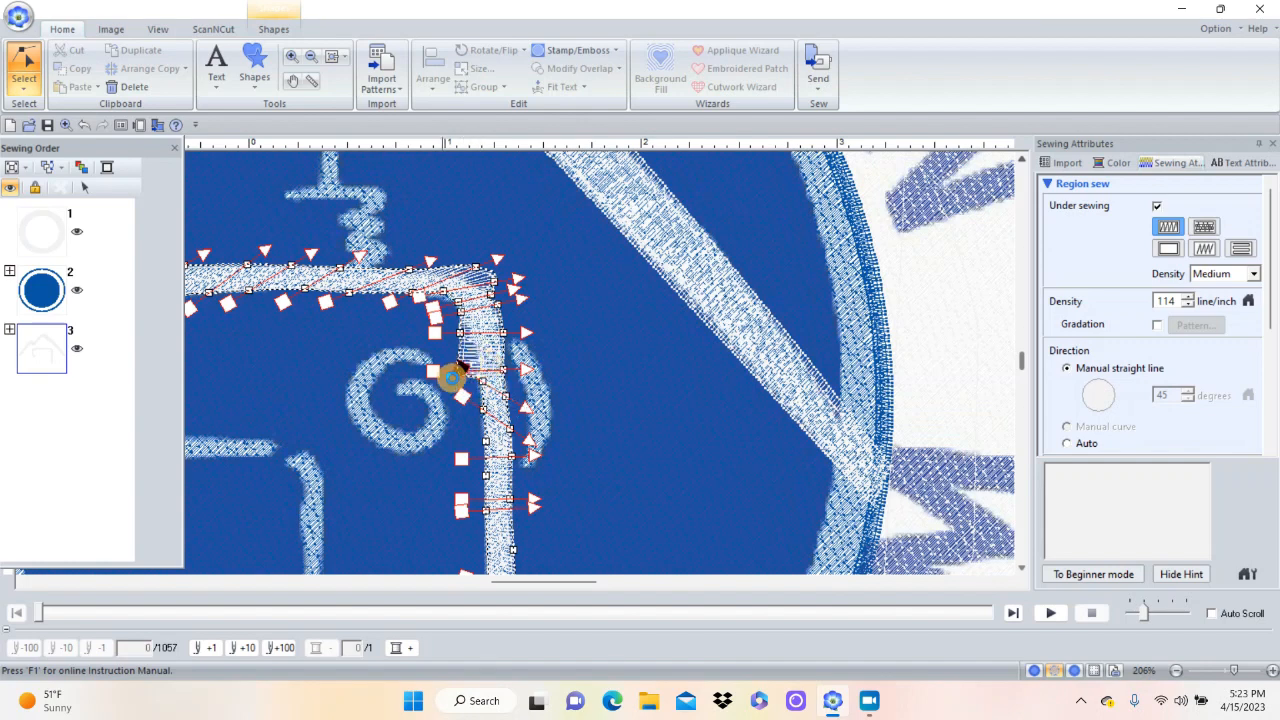
{"action": "left_click_drag", "start_coordinate": [465, 342], "coordinate": [469, 340]}
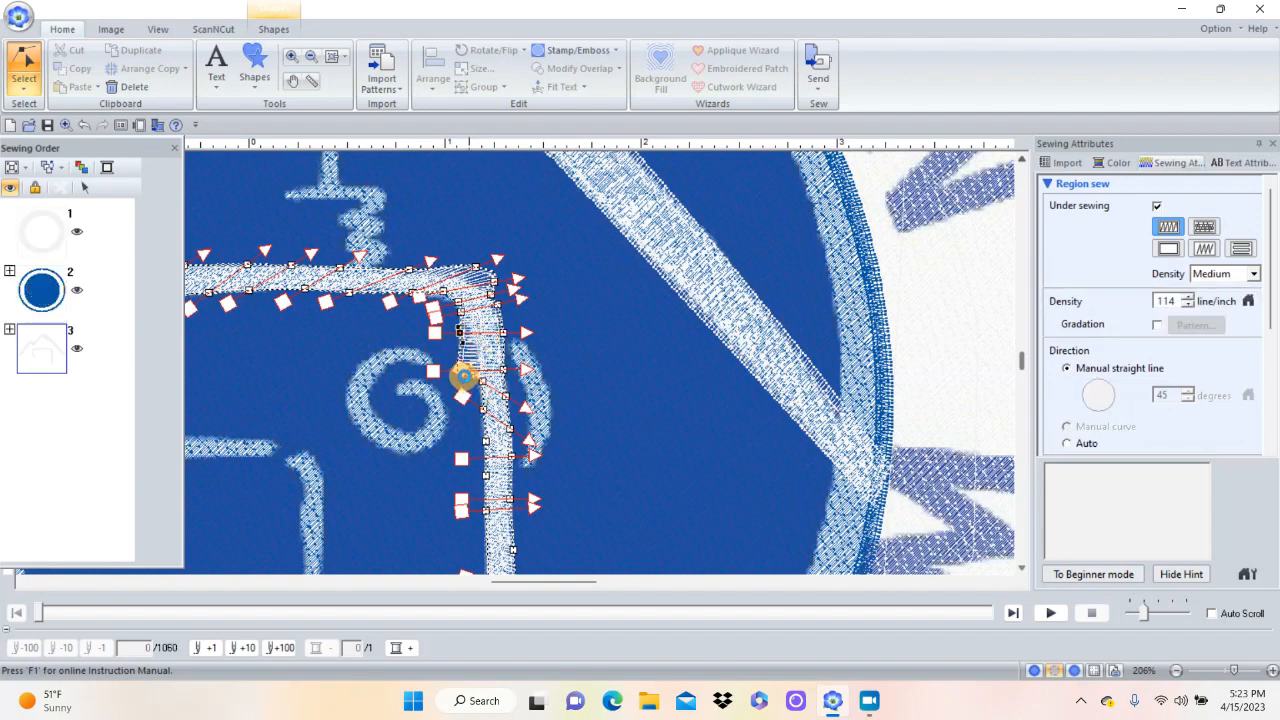
{"action": "left_click", "coordinate": [461, 370]}
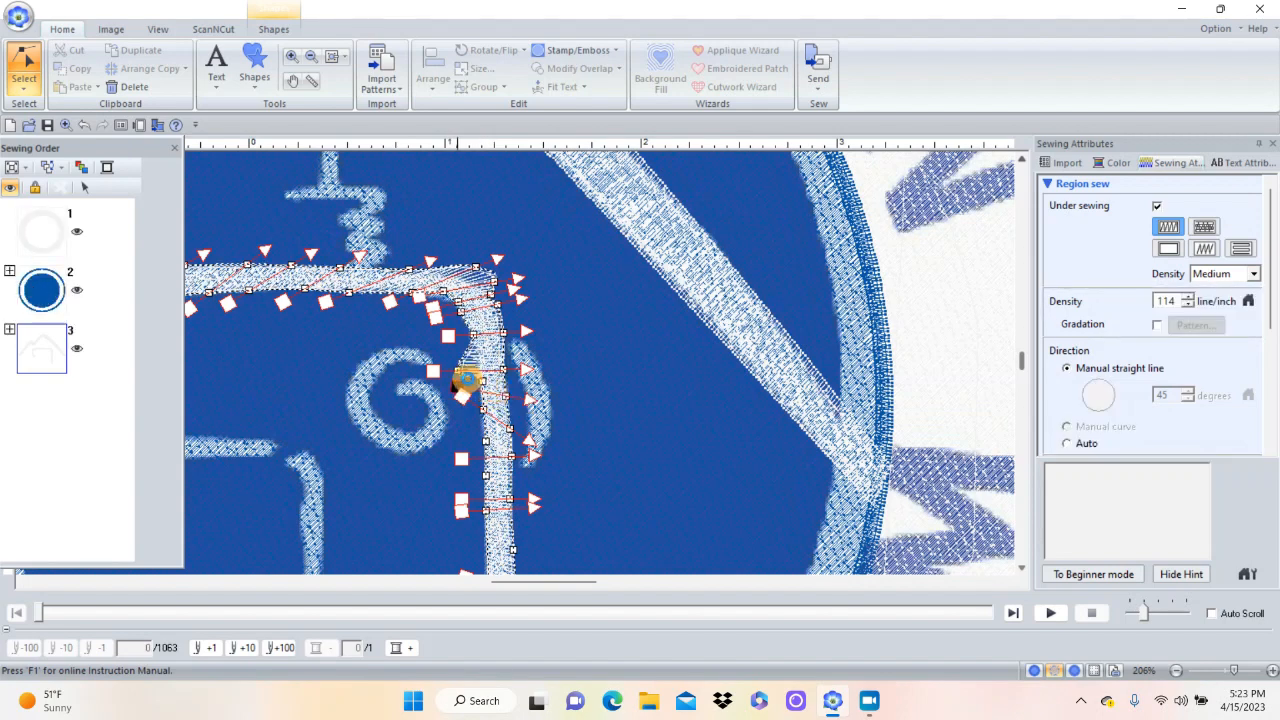
{"action": "left_click_drag", "start_coordinate": [459, 370], "coordinate": [484, 367]}
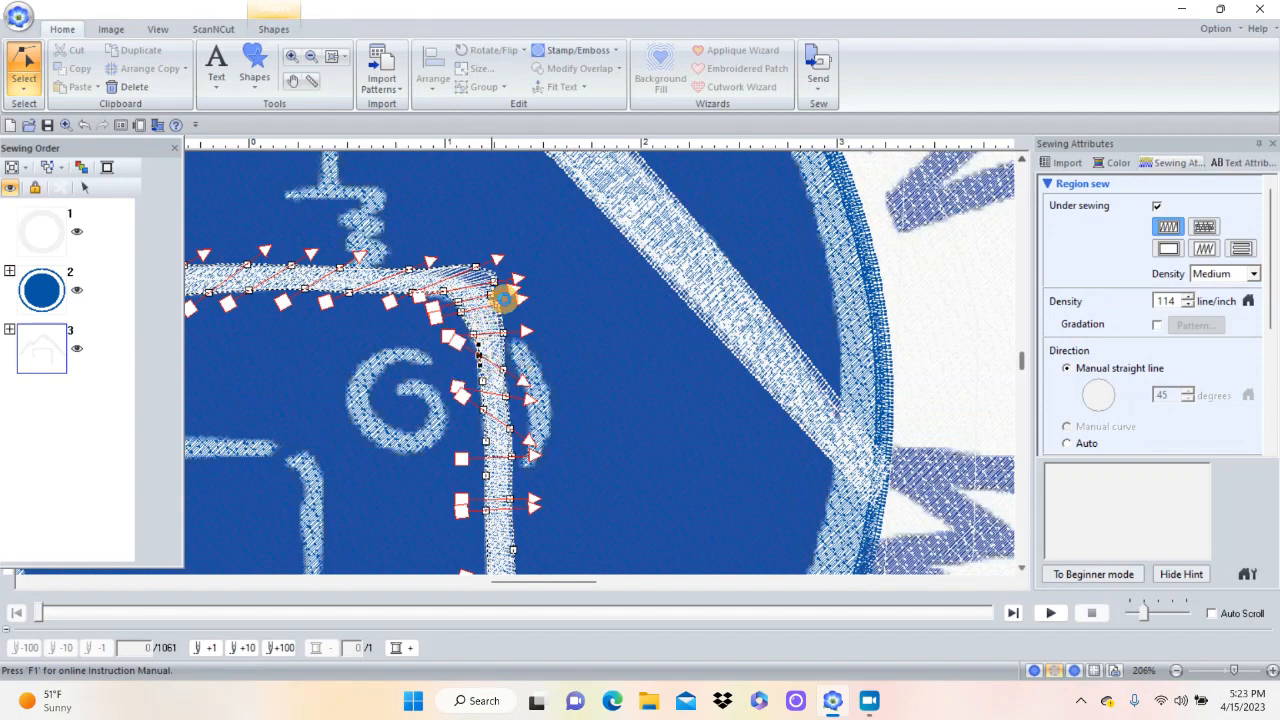
Reposition the outer points at the outline's upper-right bend and turn the stitch direction lines there and along the top arm across the satin.
{"action": "left_click", "coordinate": [477, 268]}
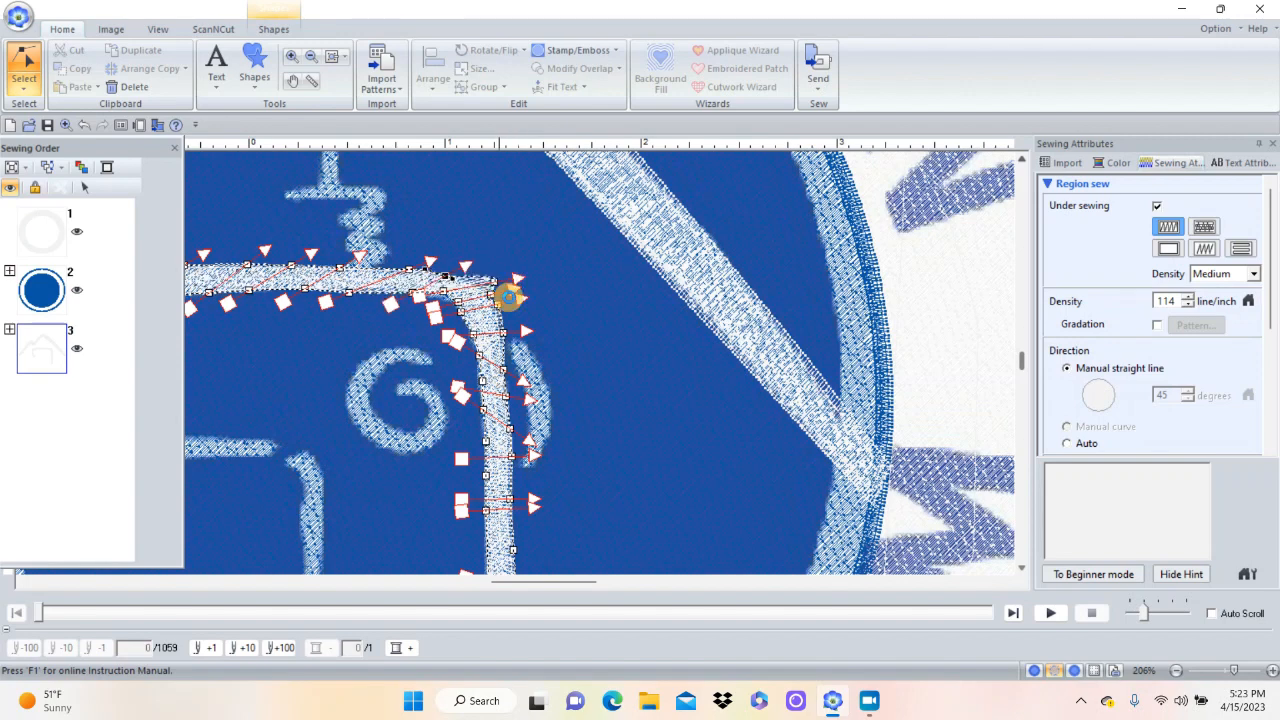
{"action": "left_click_drag", "start_coordinate": [503, 290], "coordinate": [481, 291]}
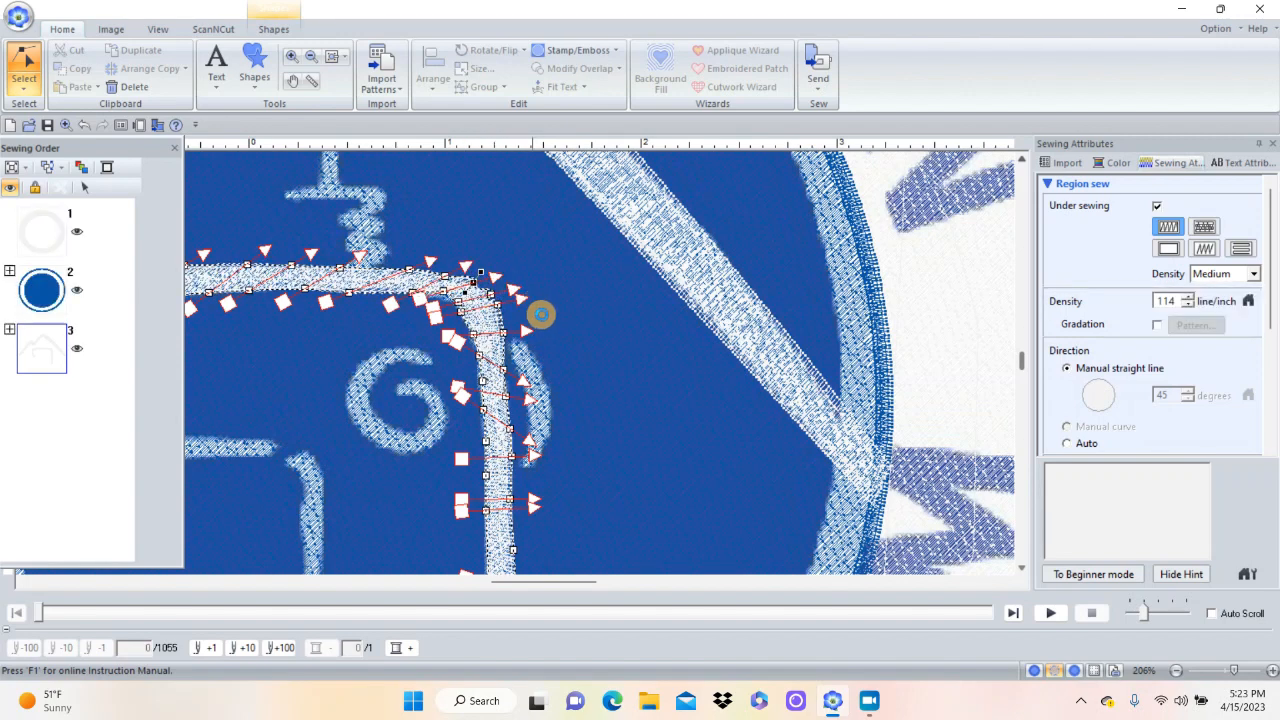
{"action": "left_click_drag", "start_coordinate": [484, 291], "coordinate": [516, 301]}
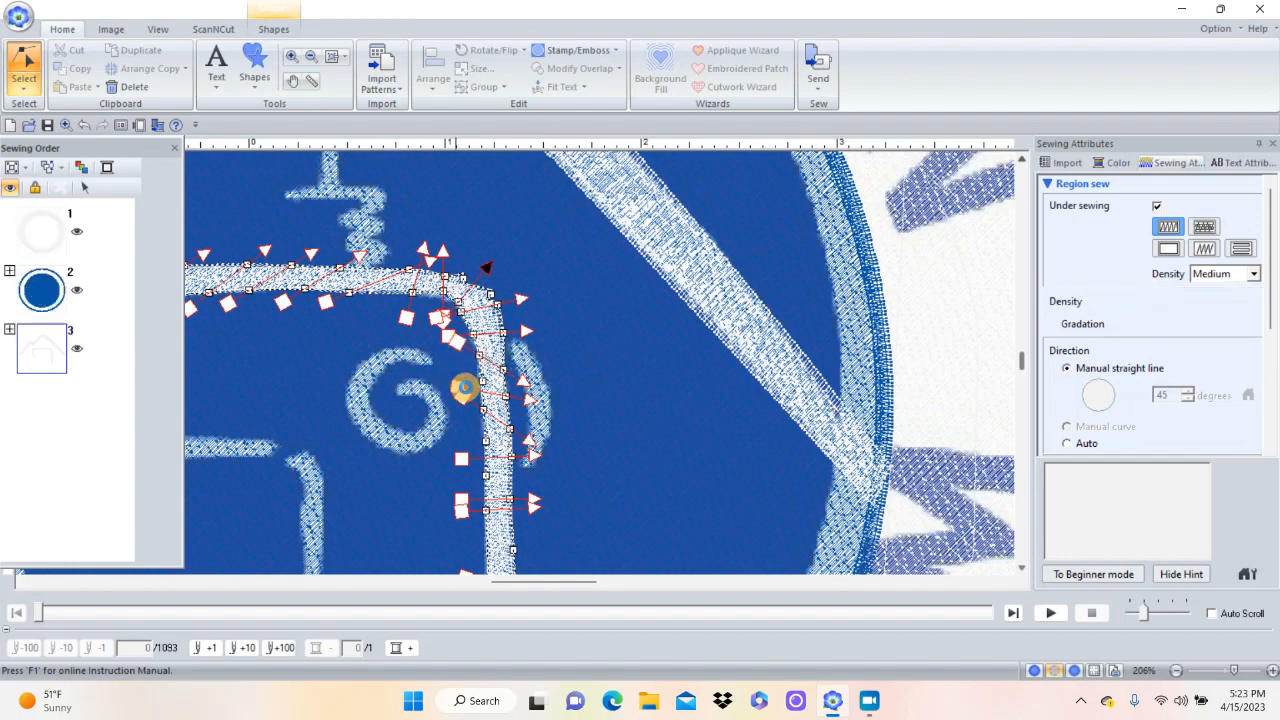
{"action": "left_click_drag", "start_coordinate": [457, 342], "coordinate": [460, 377]}
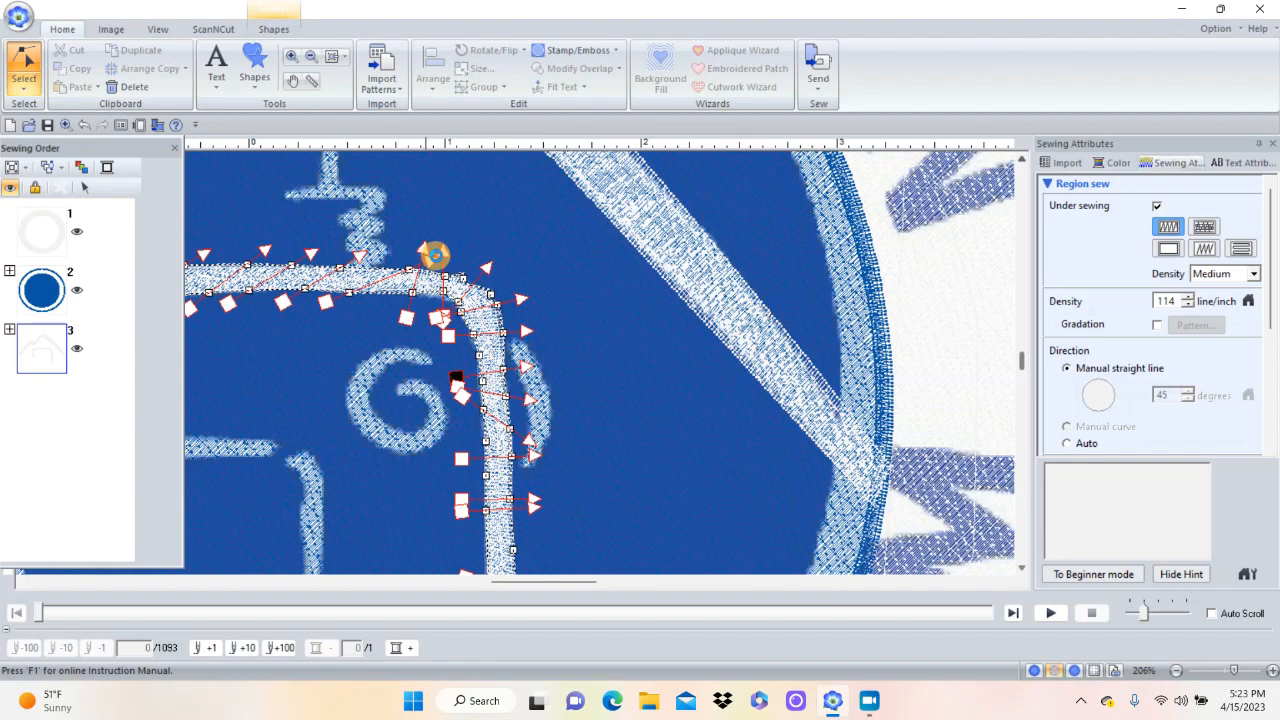
{"action": "left_click", "coordinate": [421, 251]}
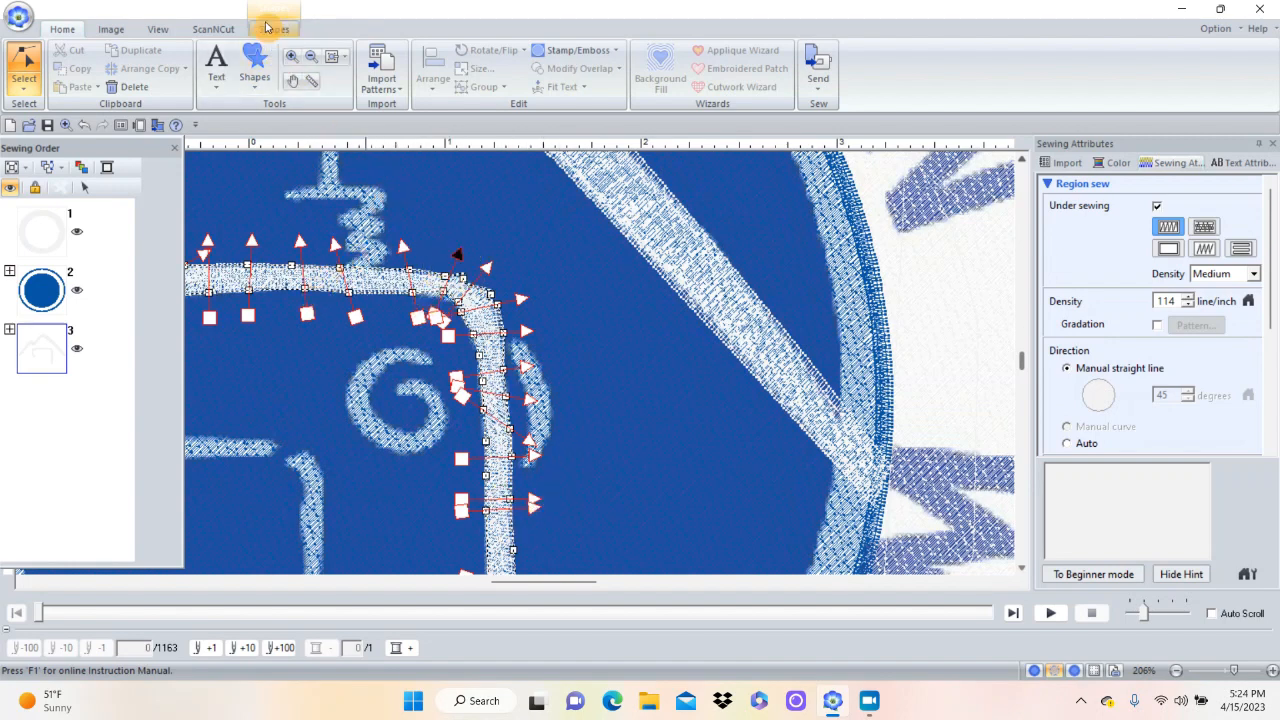
Preview the design in Solid view and switch the display to Realistic view.
{"action": "left_click", "coordinate": [158, 29]}
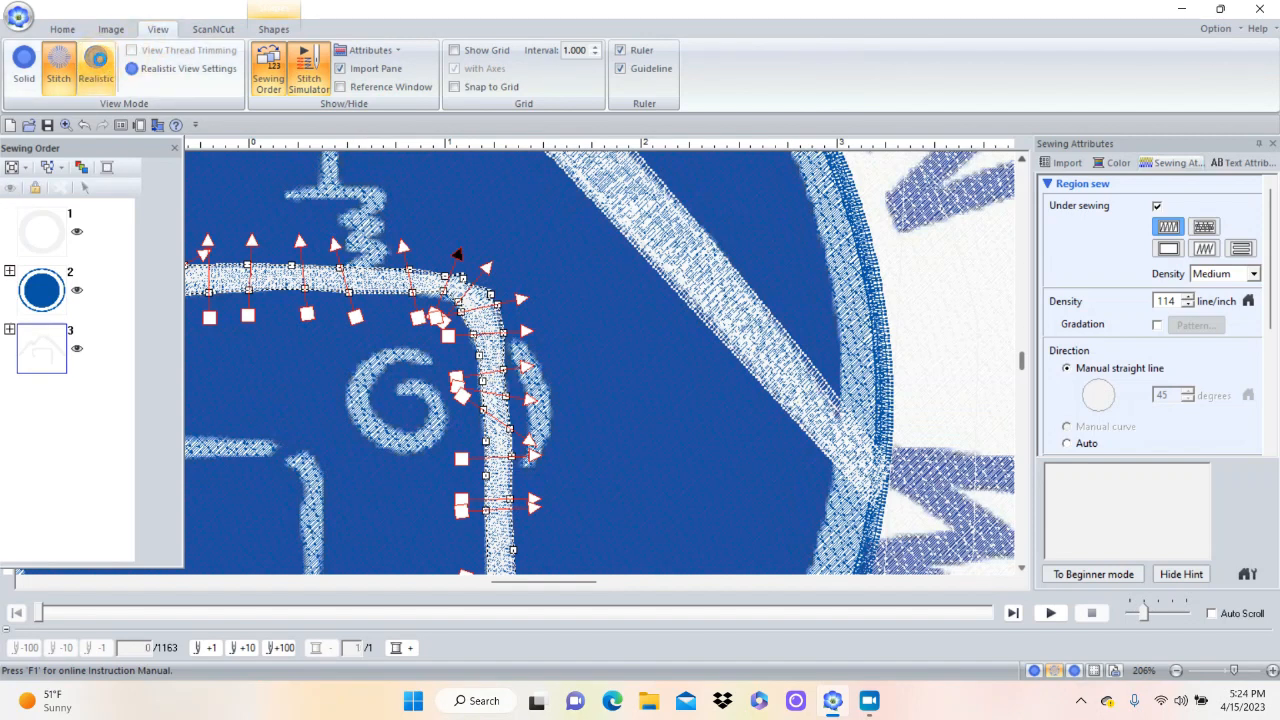
{"action": "left_click", "coordinate": [21, 72]}
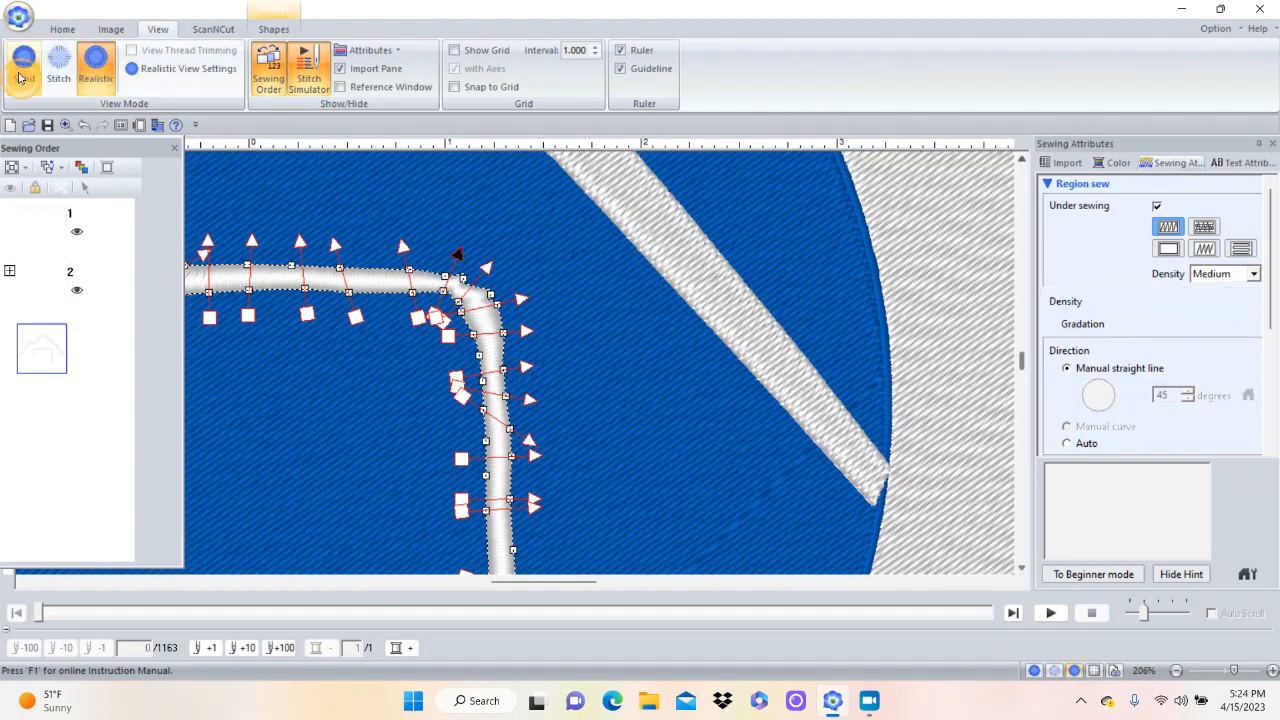
{"action": "left_click", "coordinate": [96, 66]}
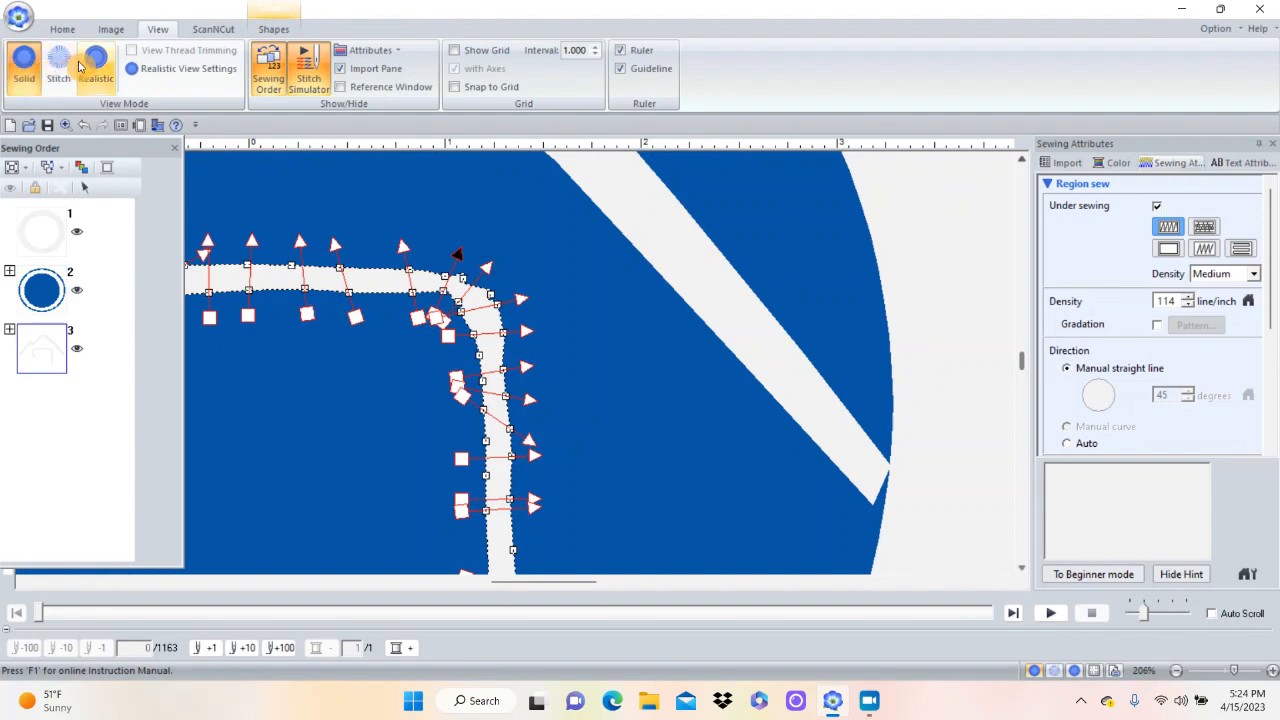
{"action": "left_click", "coordinate": [96, 66]}
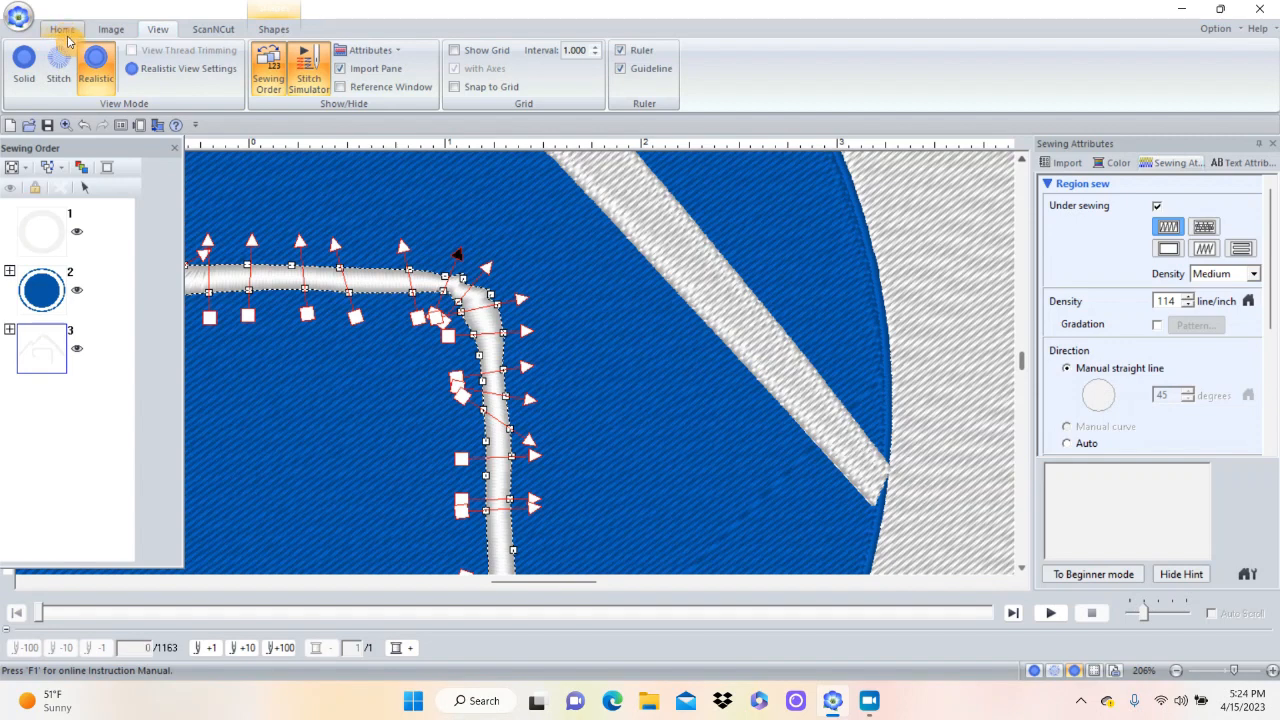
Select the sewing machine outline as a whole object and zoom in on its upper-right bend.
{"action": "left_click", "coordinate": [62, 29]}
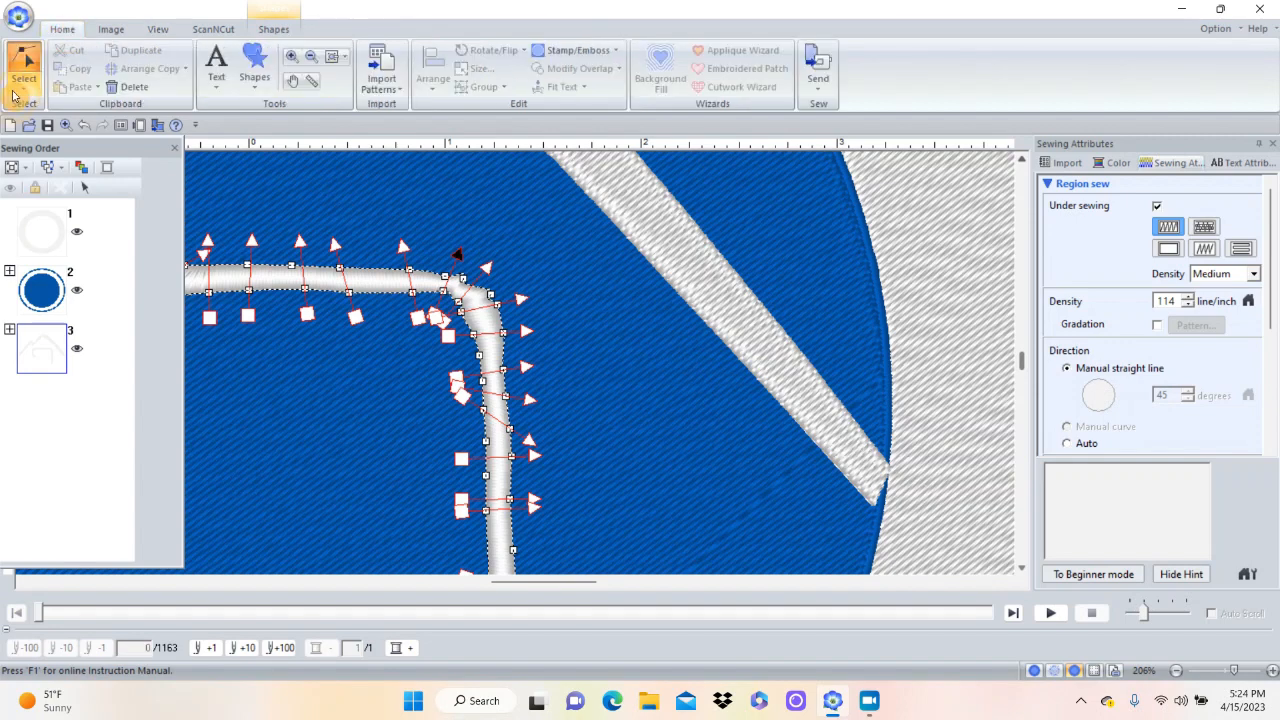
{"action": "left_click", "coordinate": [20, 70]}
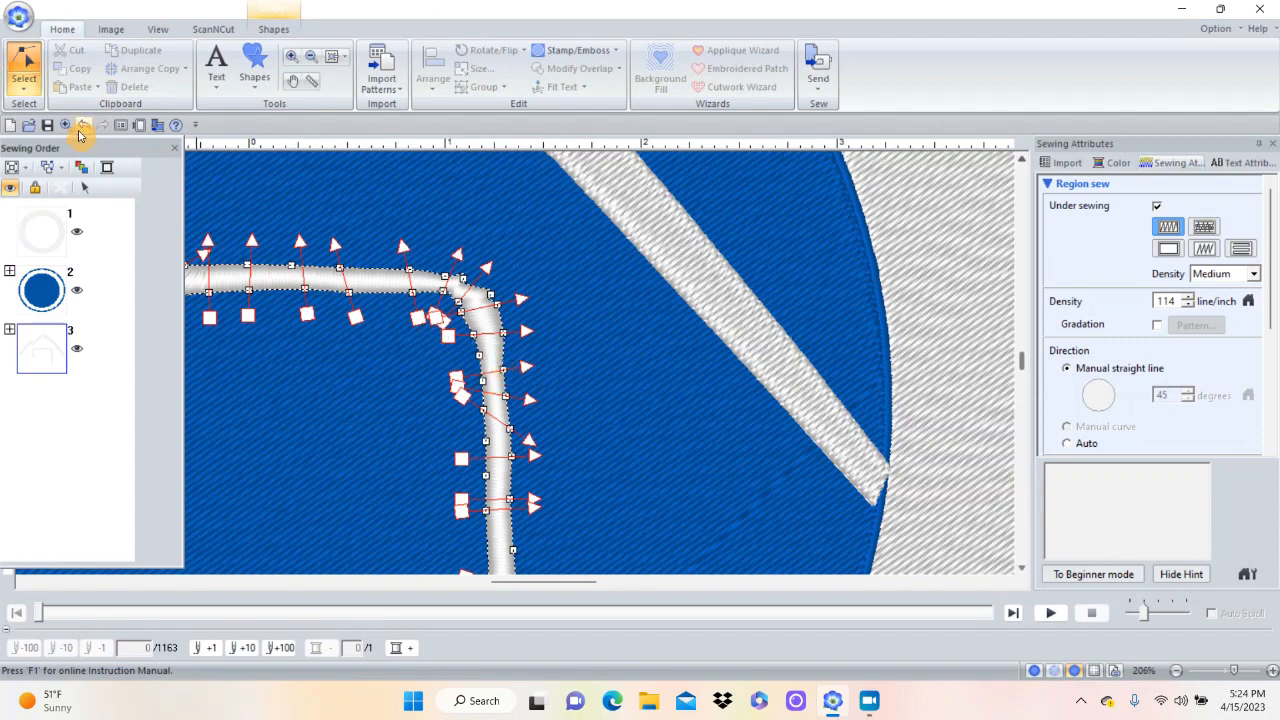
{"action": "left_click", "coordinate": [24, 88]}
{"action": "left_click", "coordinate": [26, 122]}
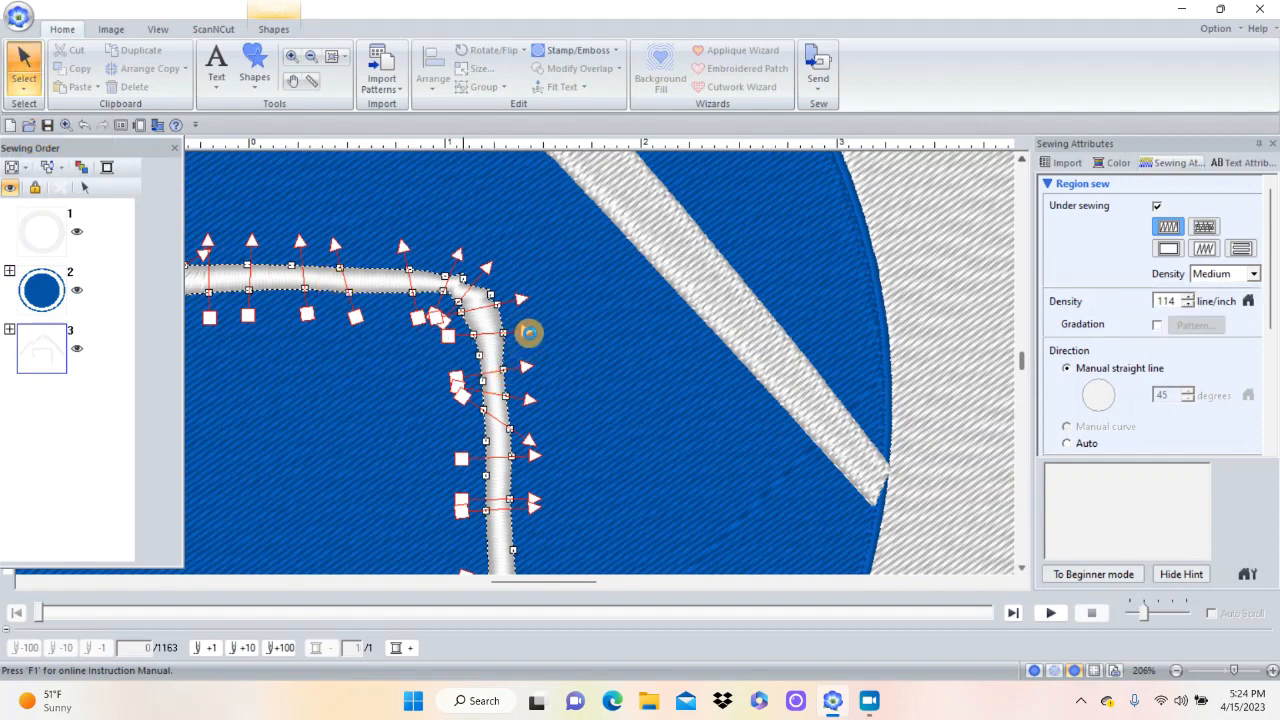
{"action": "left_click", "coordinate": [505, 345]}
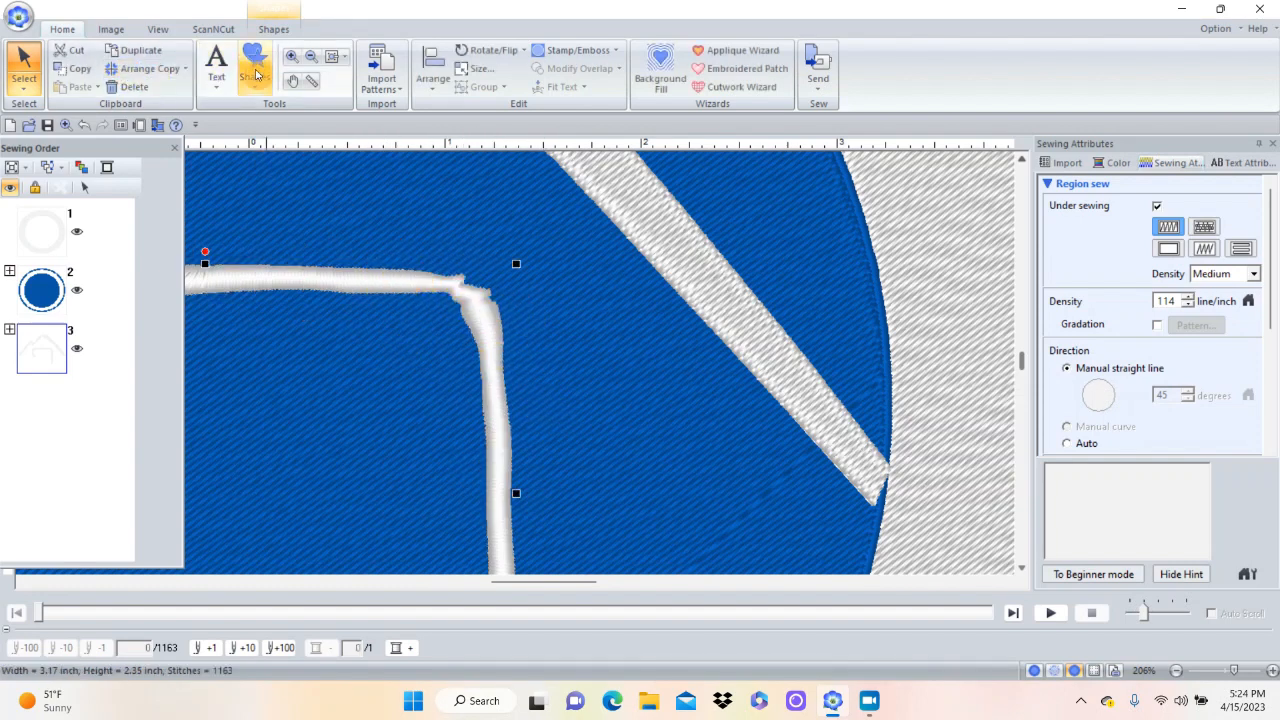
{"action": "left_click", "coordinate": [292, 58]}
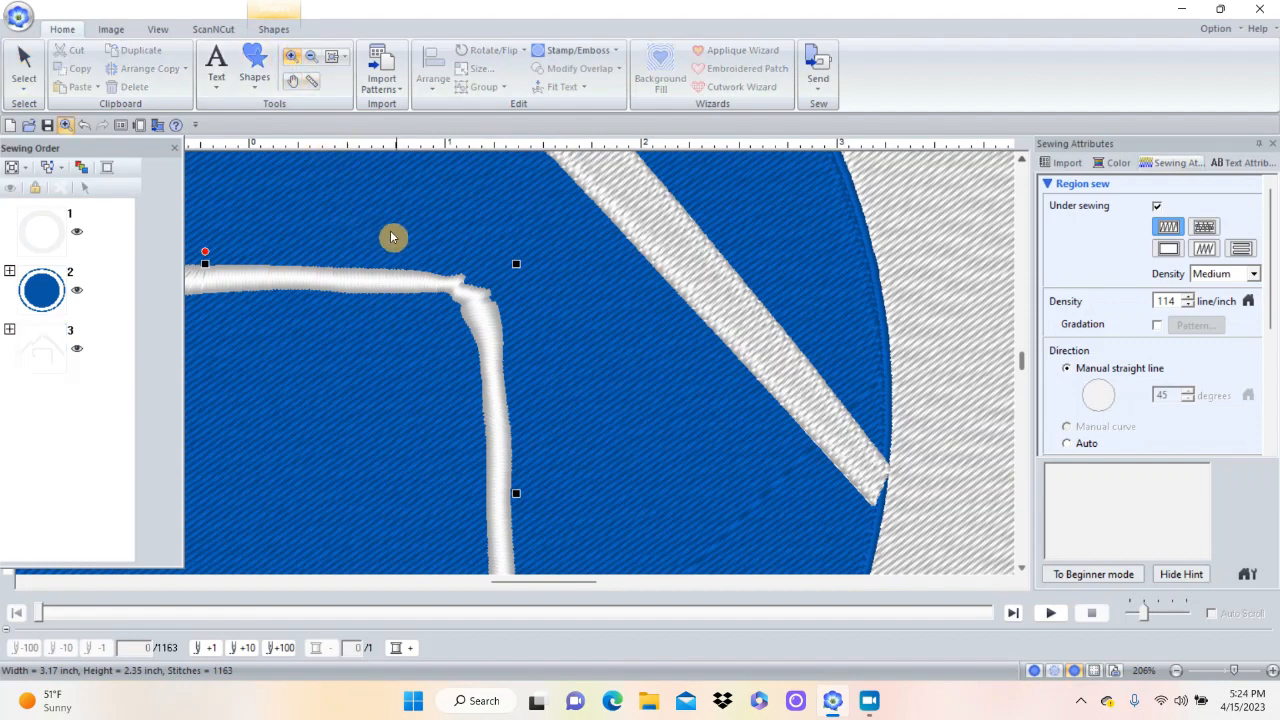
{"action": "left_click", "coordinate": [561, 364]}
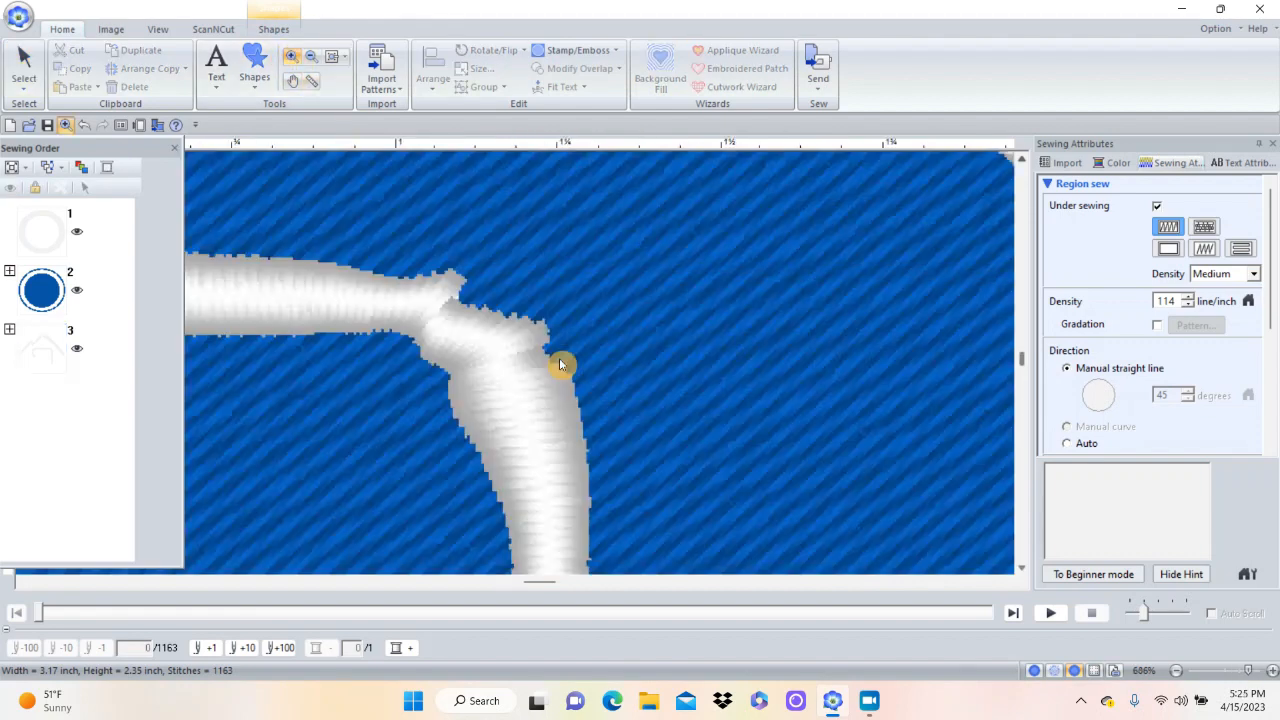
Show the outline's edit points and rotate the curve handles of the bend's two outer-edge points to smooth the jagged edge.
{"action": "left_click", "coordinate": [28, 90]}
{"action": "left_click", "coordinate": [58, 130]}
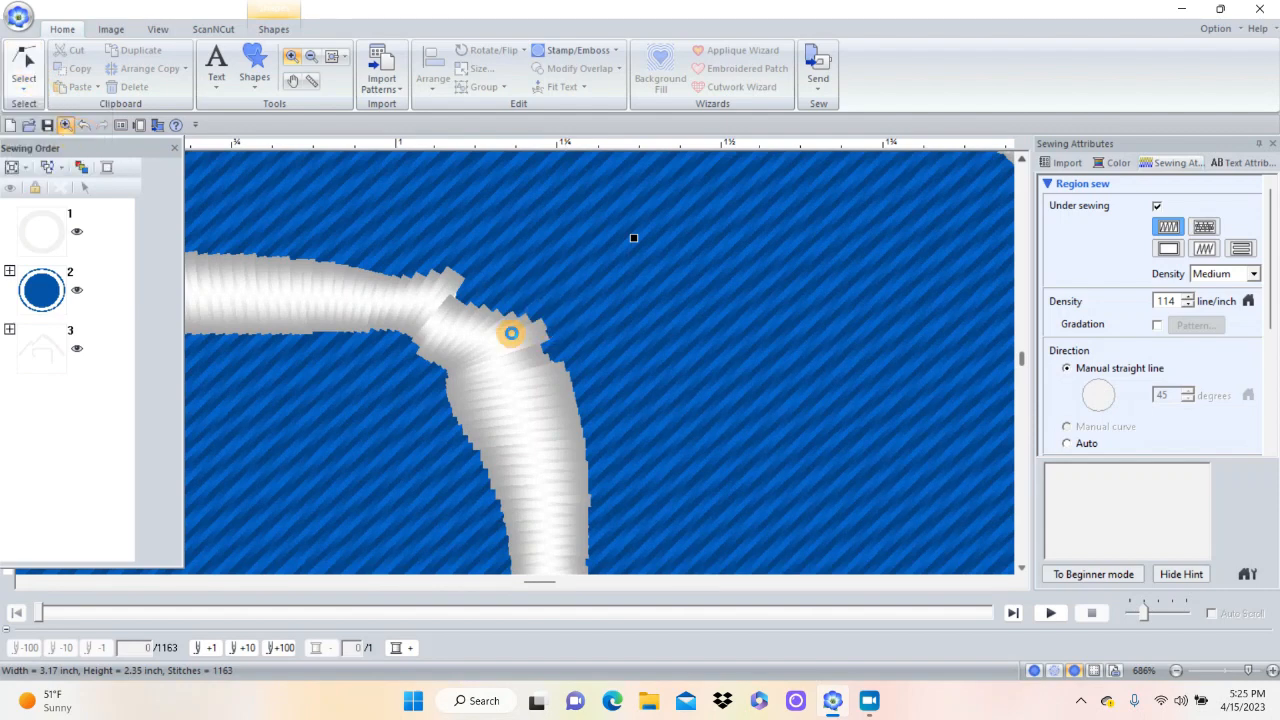
{"action": "left_click", "coordinate": [509, 354]}
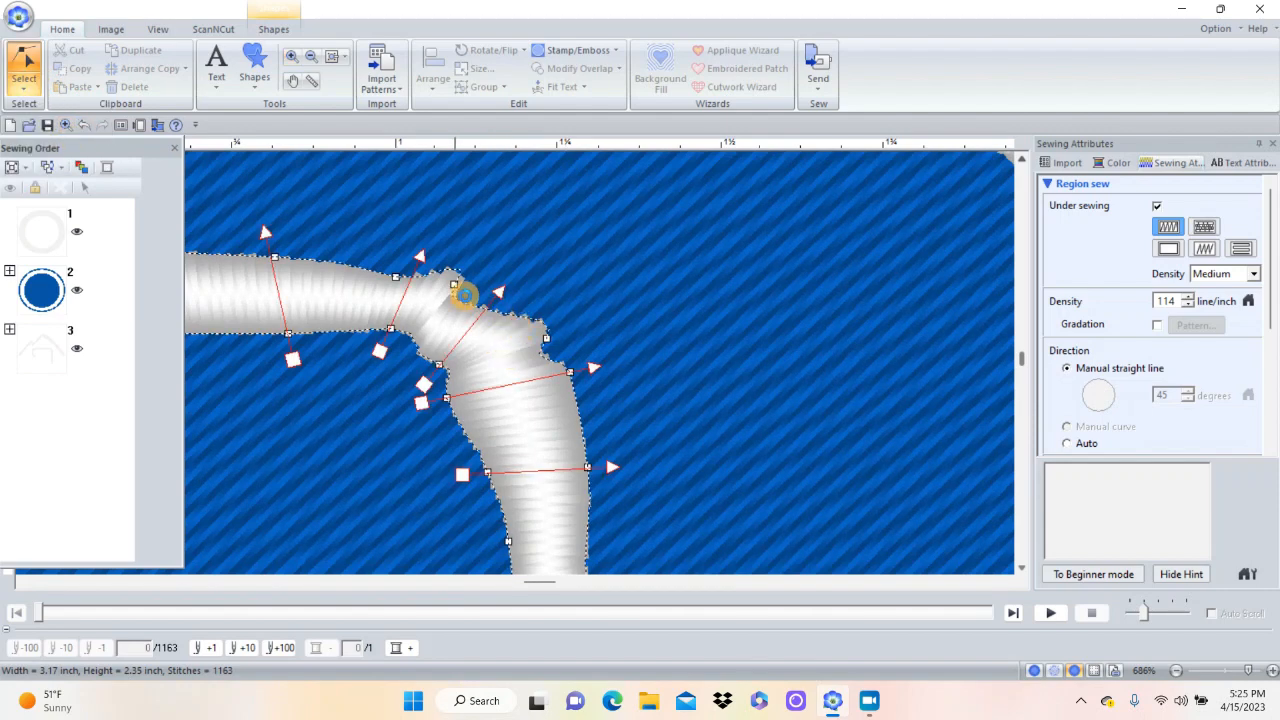
{"action": "left_click", "coordinate": [460, 289]}
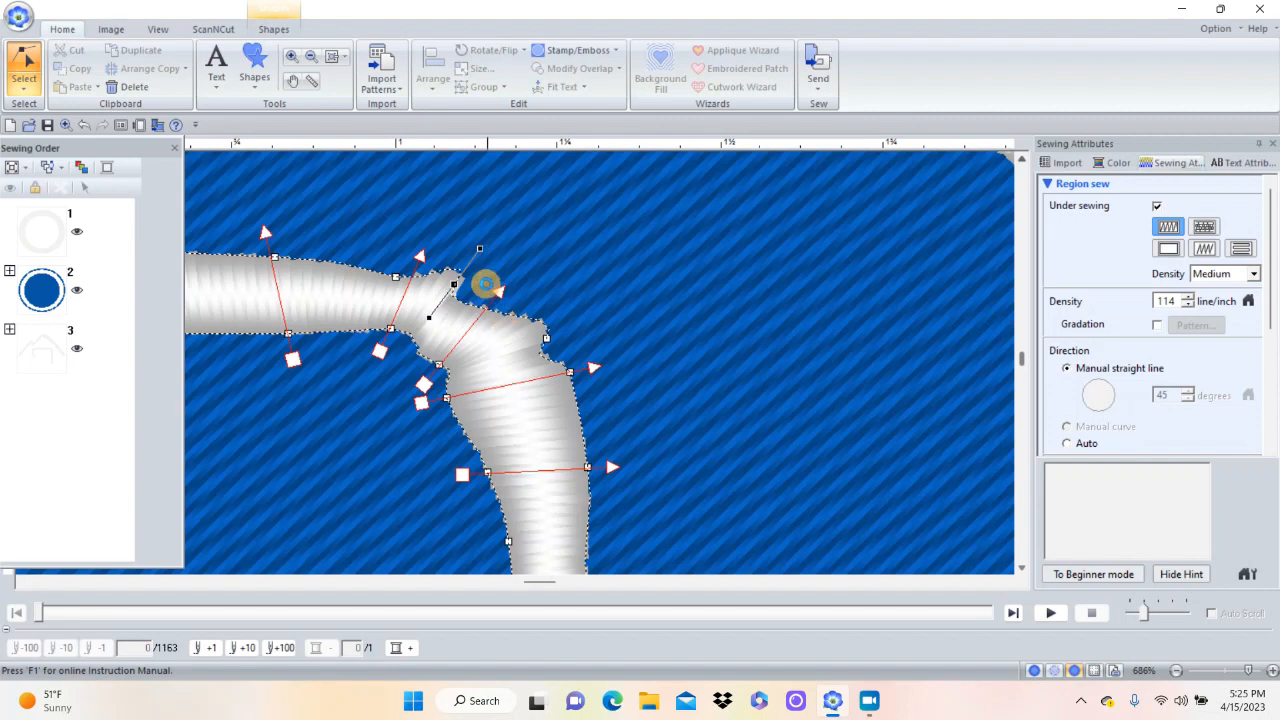
{"action": "mouse_move", "coordinate": [483, 245]}
{"action": "left_mouse_down"}
{"action": "mouse_move", "coordinate": [514, 254]}
{"action": "mouse_move", "coordinate": [463, 286]}
{"action": "mouse_move", "coordinate": [484, 260]}
{"action": "left_mouse_up"}
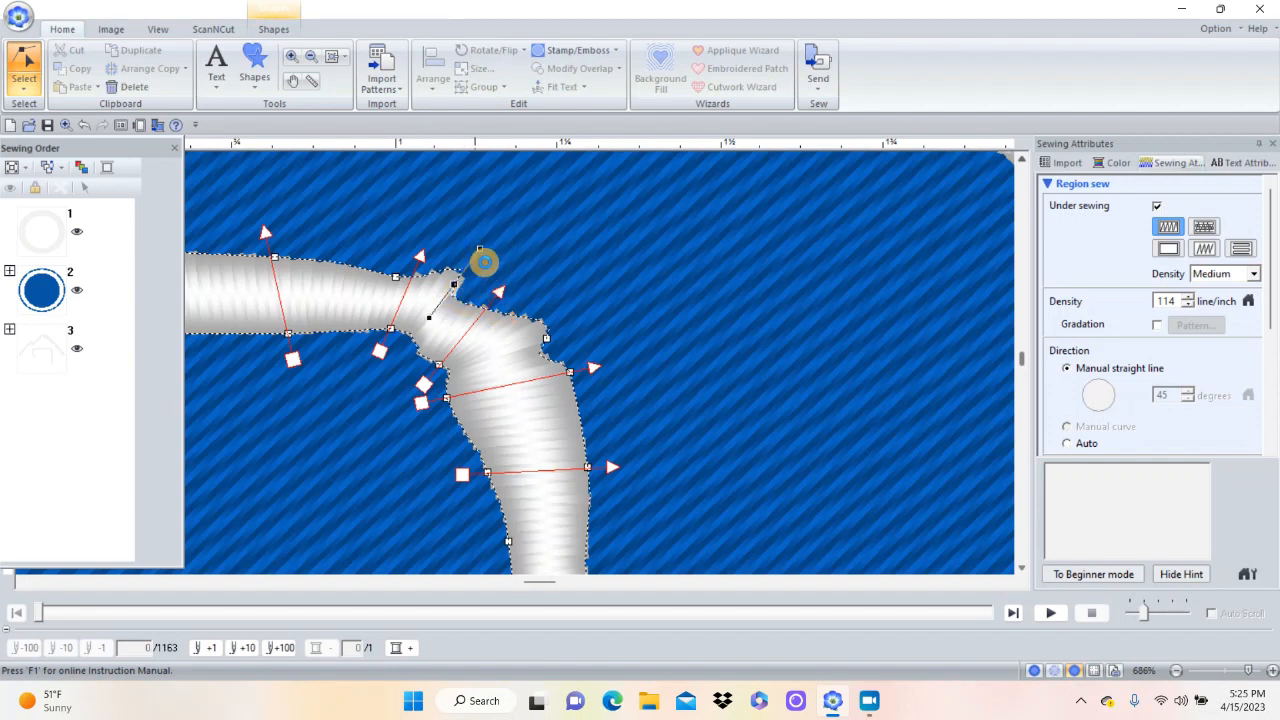
{"action": "left_click_drag", "start_coordinate": [488, 258], "coordinate": [488, 296]}
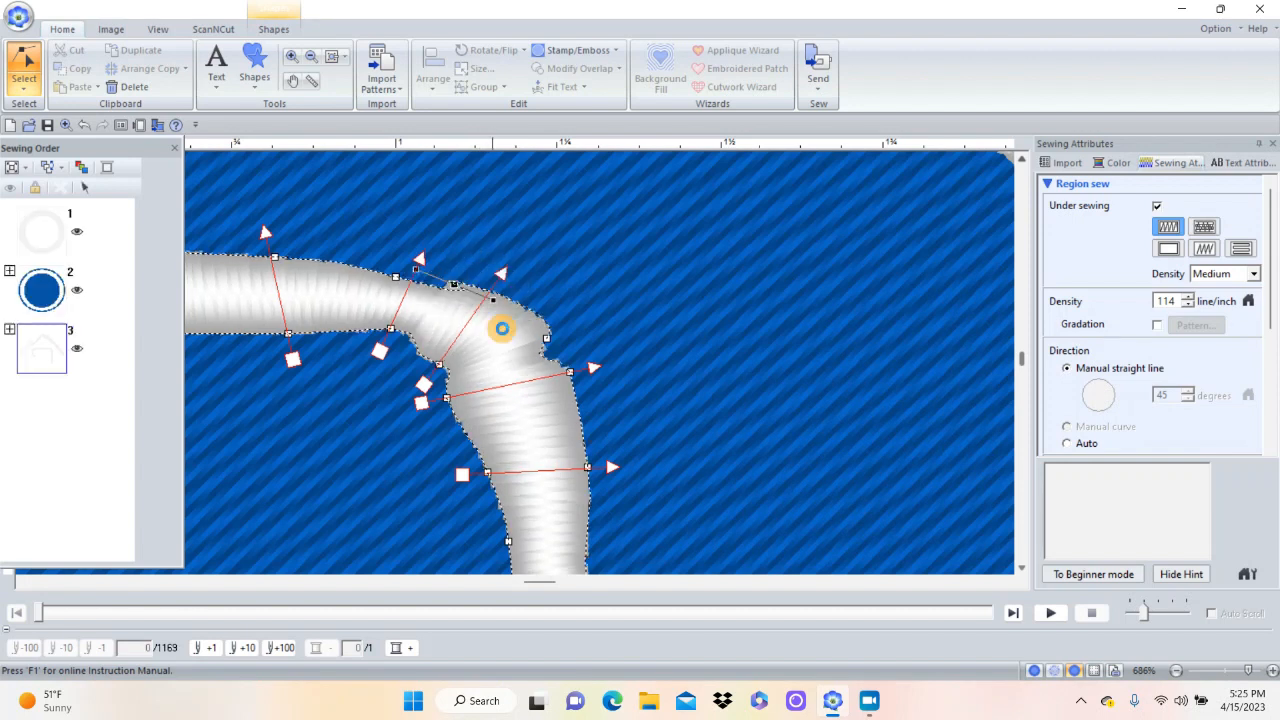
{"action": "left_click", "coordinate": [546, 342]}
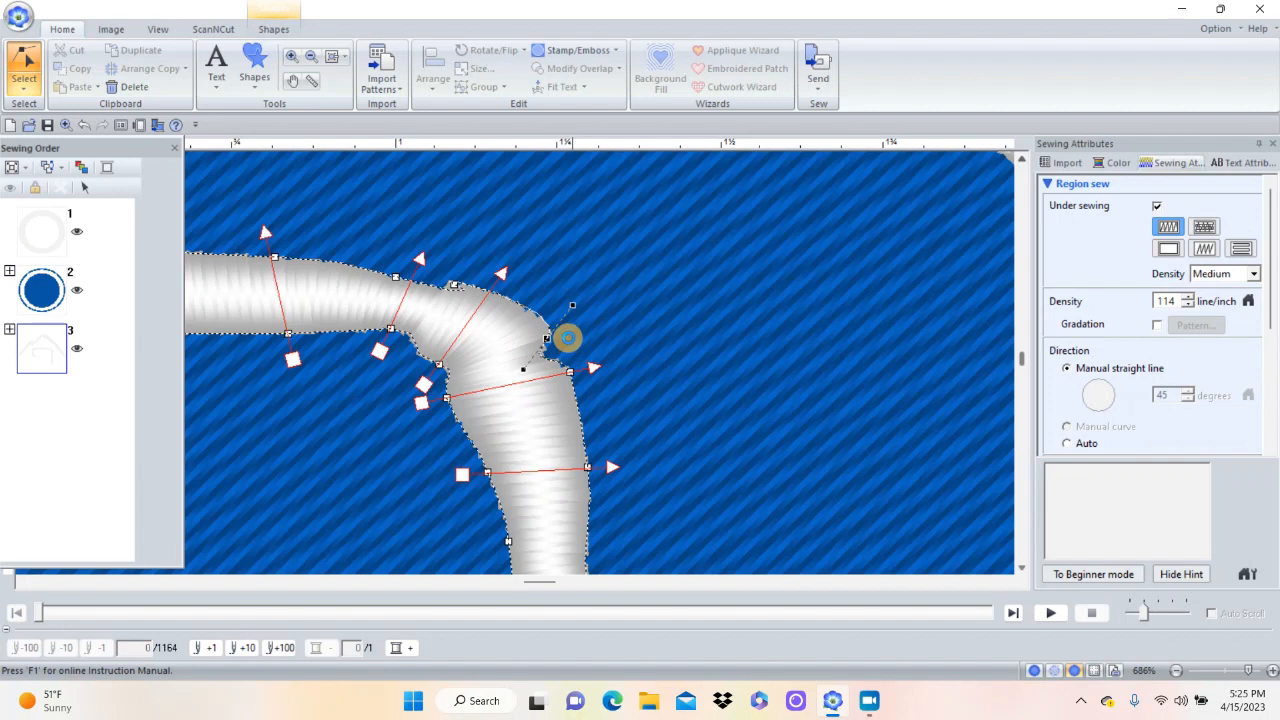
Convert the upper outer-edge point of the bend to a symmetry point.
{"action": "left_click", "coordinate": [439, 366]}
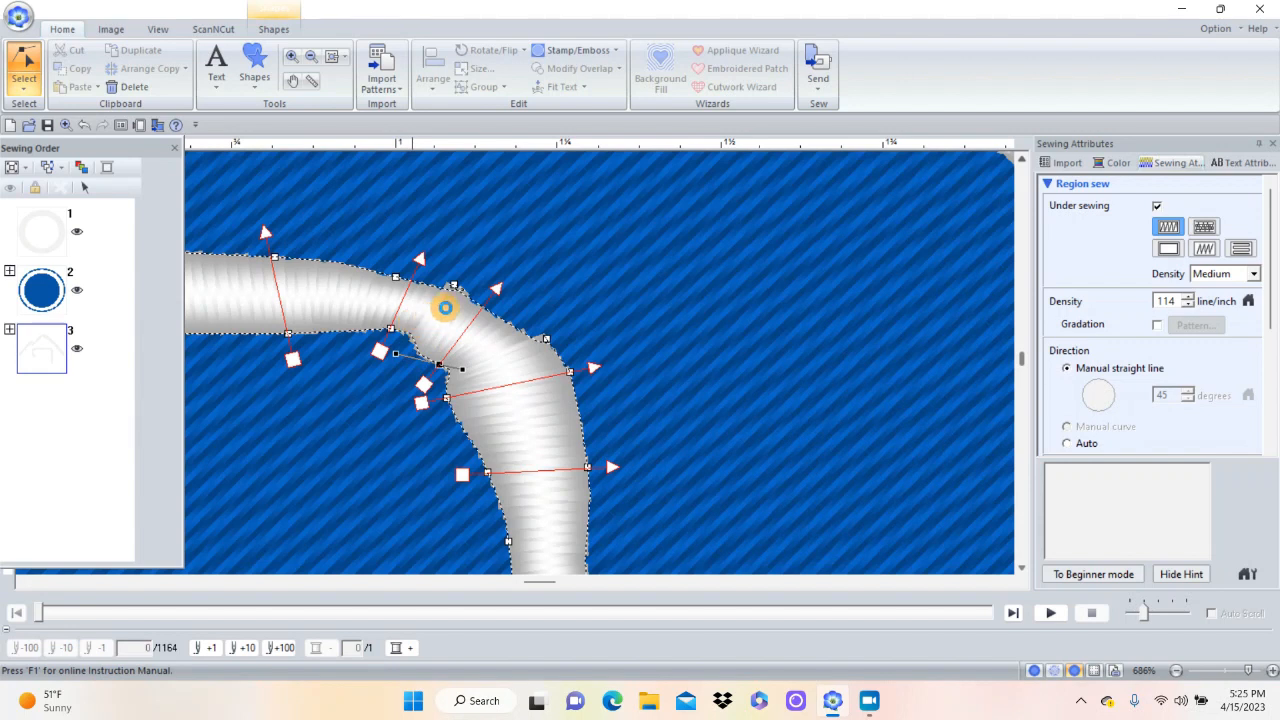
{"action": "left_click", "coordinate": [454, 314]}
{"action": "left_click", "coordinate": [459, 290]}
{"action": "right_click", "coordinate": [461, 291]}
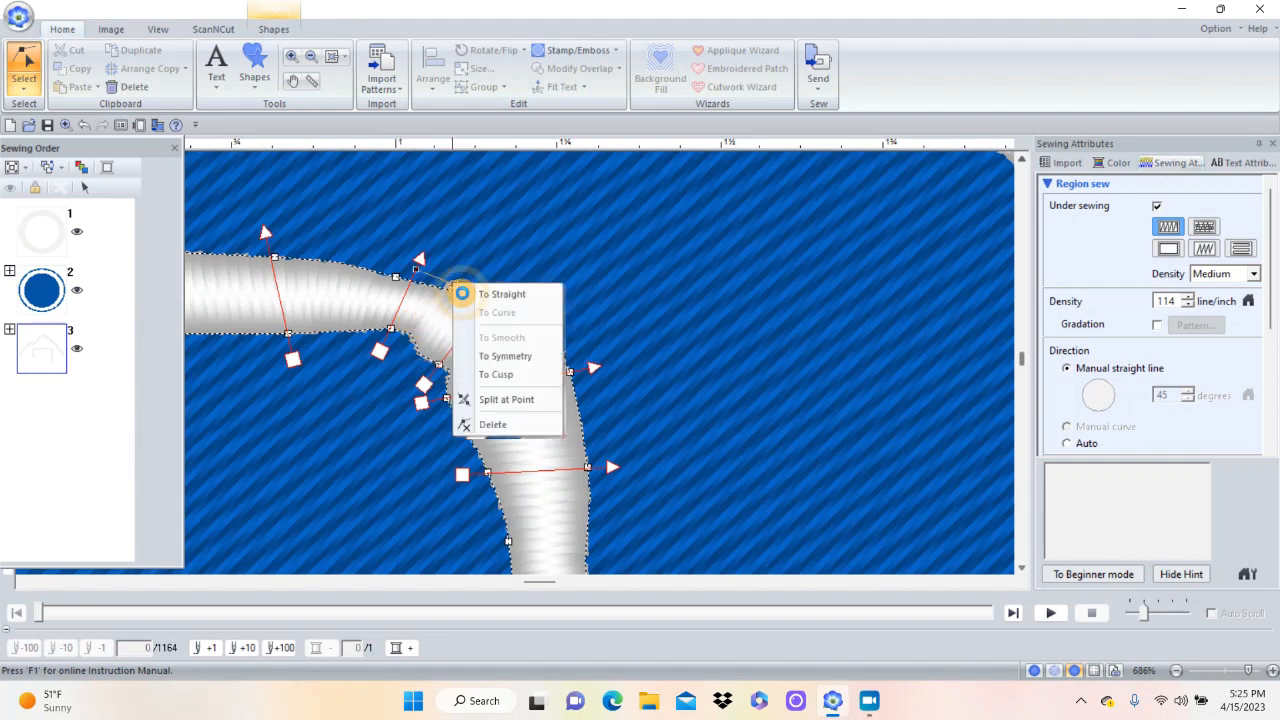
{"action": "left_click", "coordinate": [494, 358]}
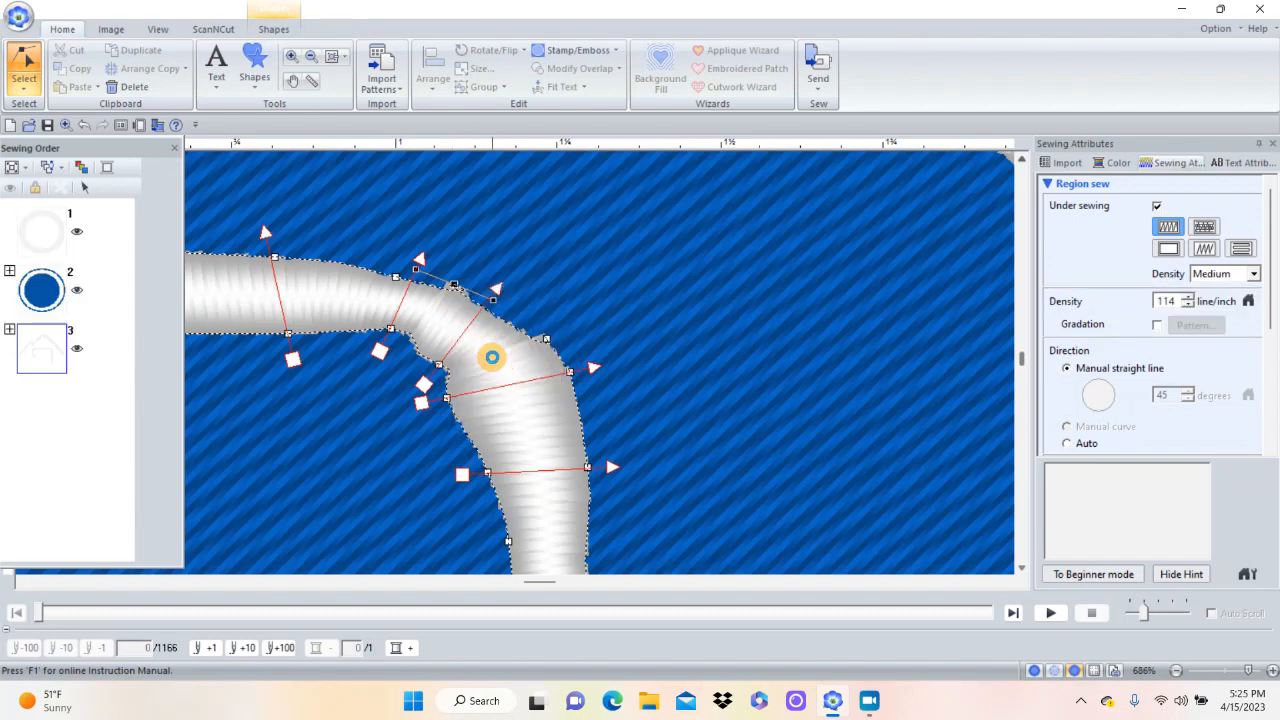
Convert the bend's inner-edge point to a symmetry point and adjust the curve handles along the inner edge to smooth it.
{"action": "left_click", "coordinate": [447, 372]}
{"action": "right_click", "coordinate": [447, 372]}
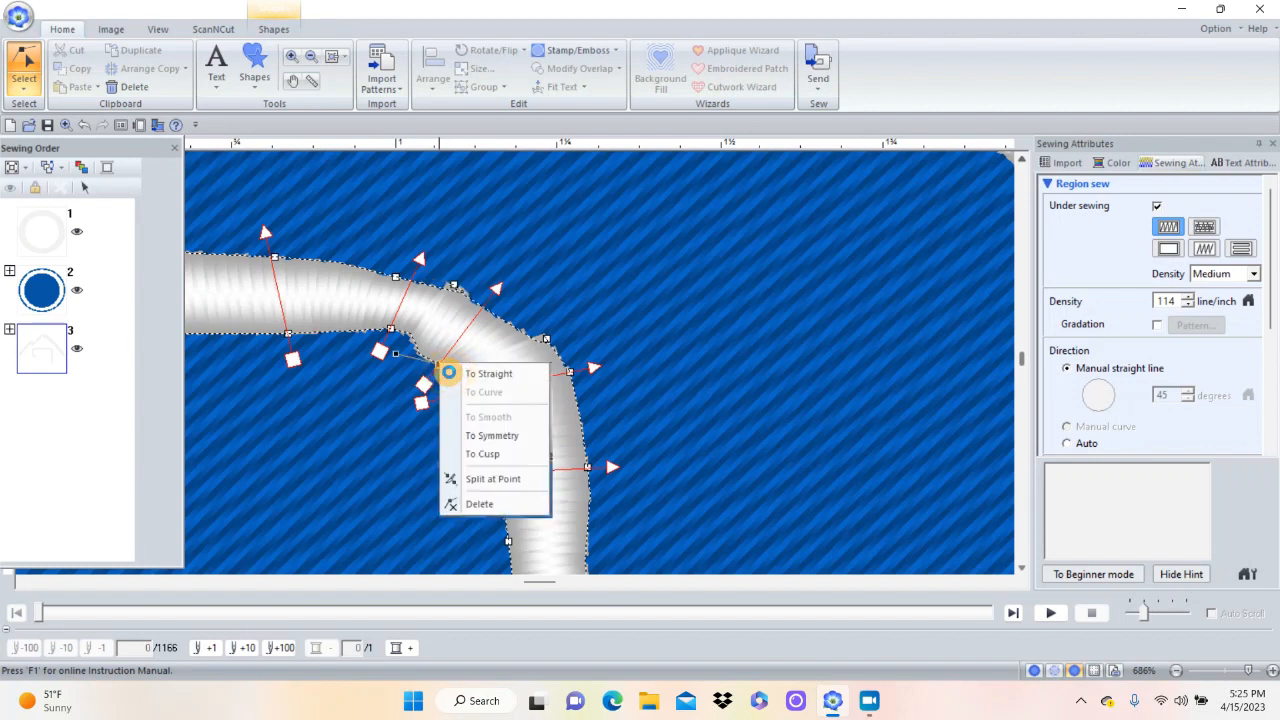
{"action": "left_click", "coordinate": [486, 436]}
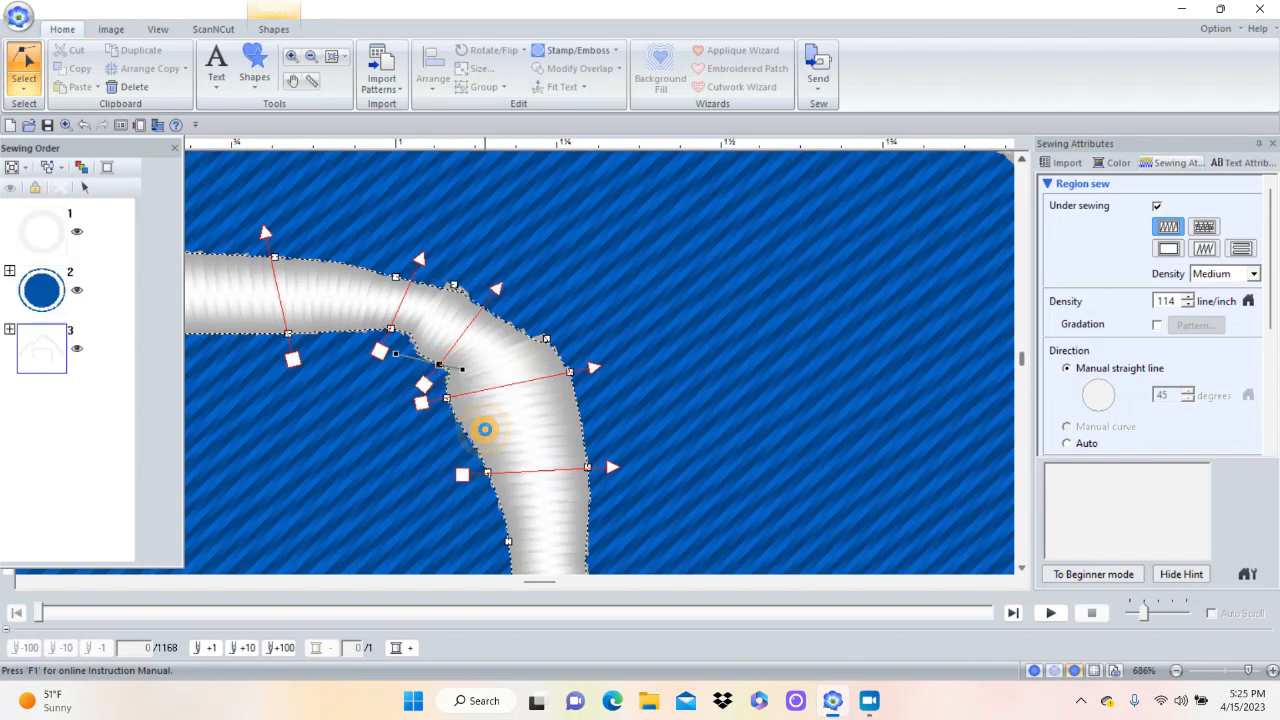
{"action": "mouse_move", "coordinate": [459, 371]}
{"action": "left_mouse_down"}
{"action": "mouse_move", "coordinate": [480, 374]}
{"action": "mouse_move", "coordinate": [459, 380]}
{"action": "left_mouse_up"}
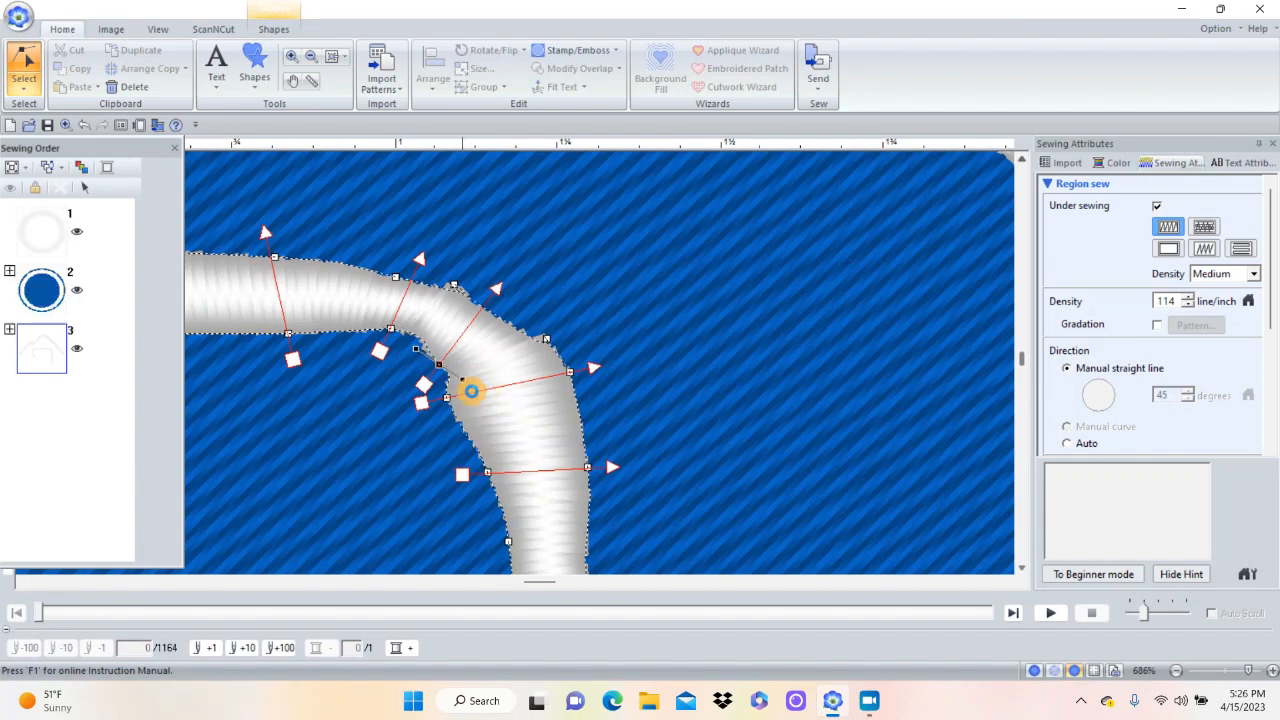
{"action": "left_click_drag", "start_coordinate": [401, 339], "coordinate": [440, 336]}
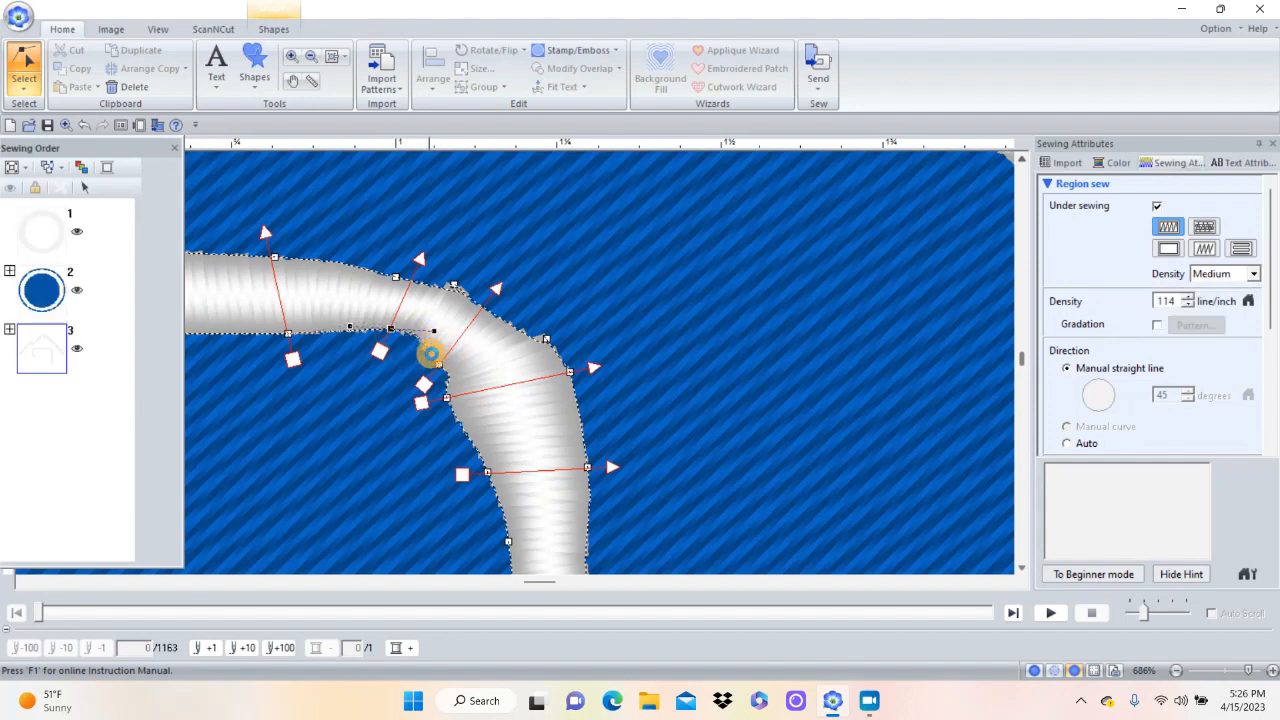
Adjust the curve along the bend's inner edge and move its lower inner-edge point toward the outer edge to narrow the column.
{"action": "left_click_drag", "start_coordinate": [441, 402], "coordinate": [453, 413]}
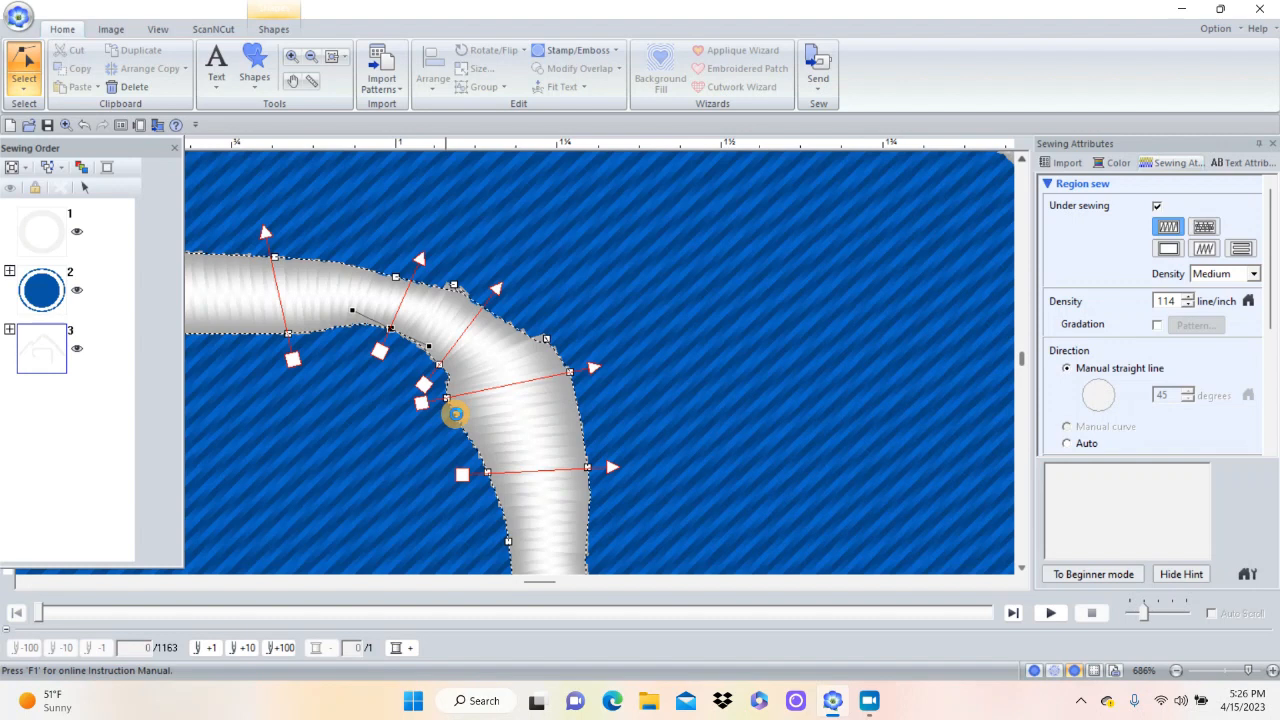
{"action": "left_click", "coordinate": [449, 404]}
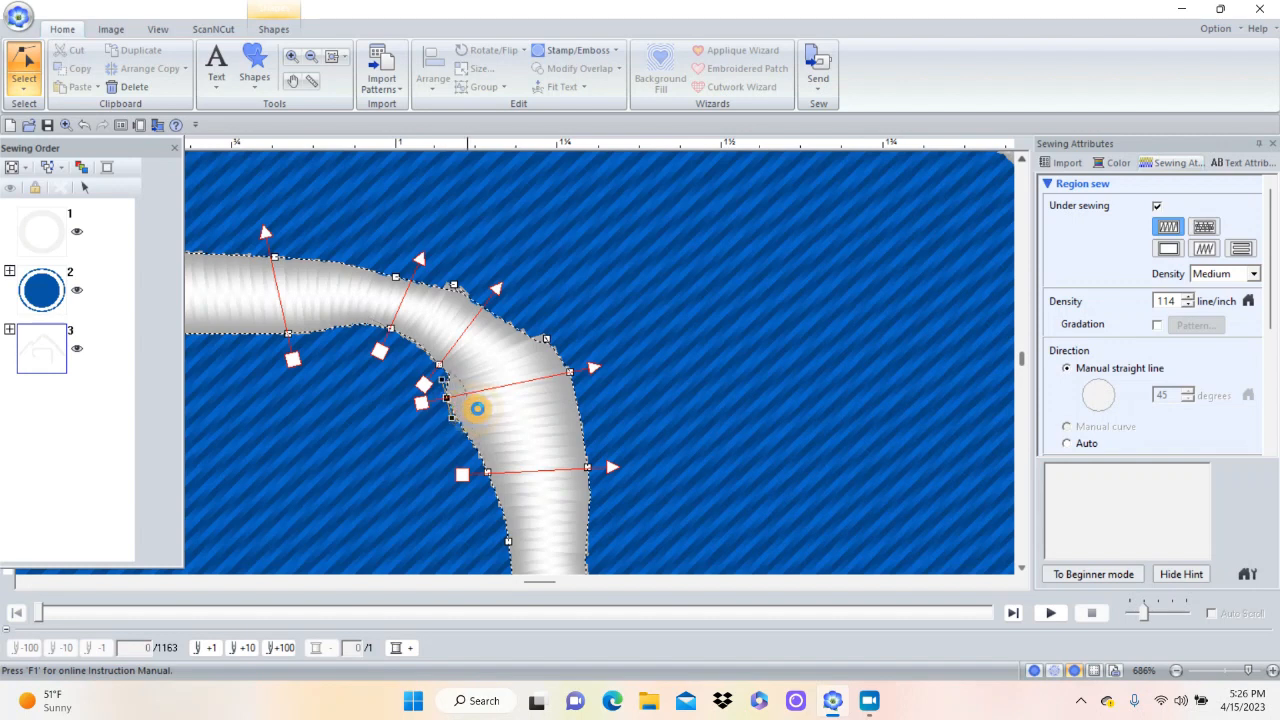
{"action": "left_click_drag", "start_coordinate": [472, 398], "coordinate": [482, 408]}
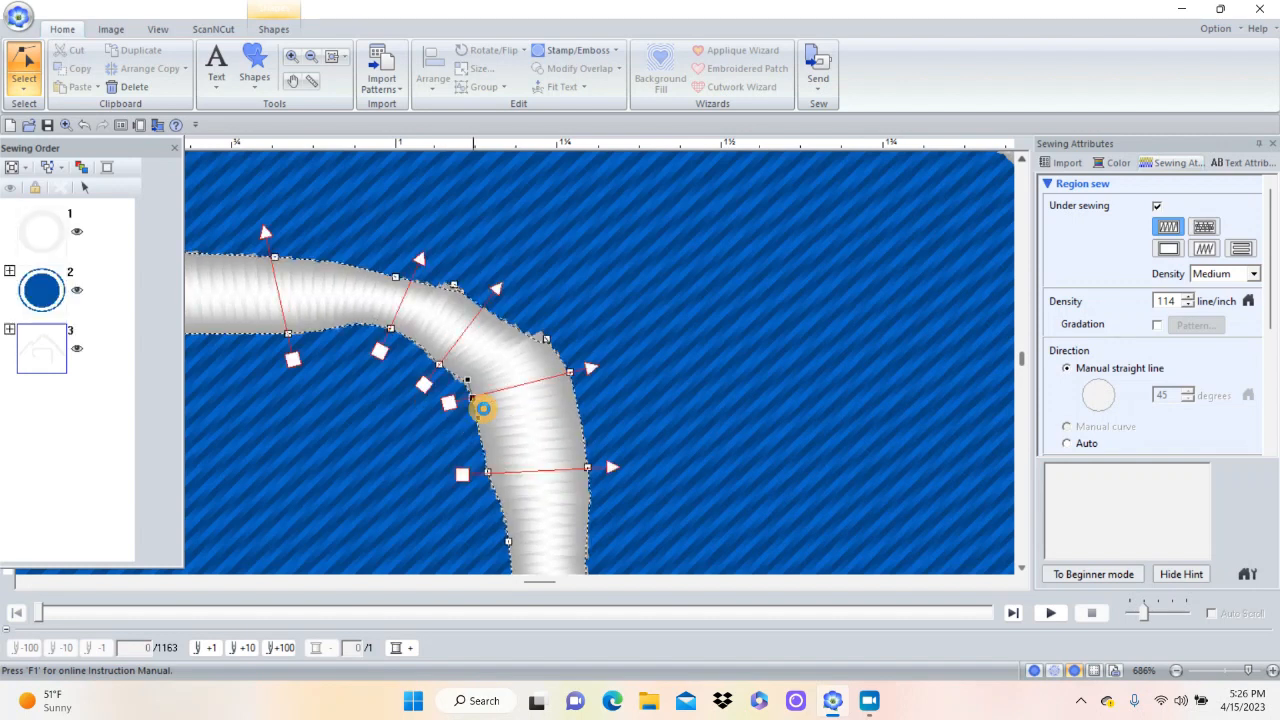
Move the bend's lower outer-edge point inward and convert it and the two outer-edge points before it to straight points.
{"action": "left_click", "coordinate": [548, 341]}
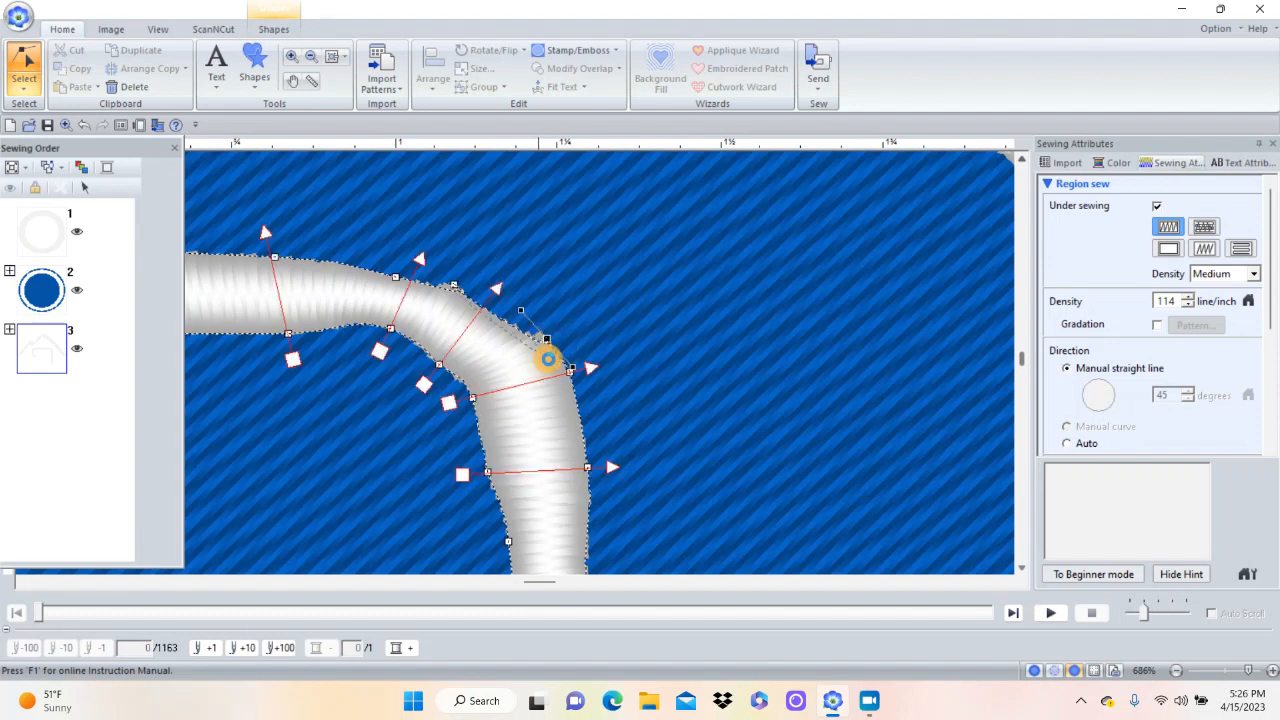
{"action": "left_click_drag", "start_coordinate": [514, 341], "coordinate": [504, 330]}
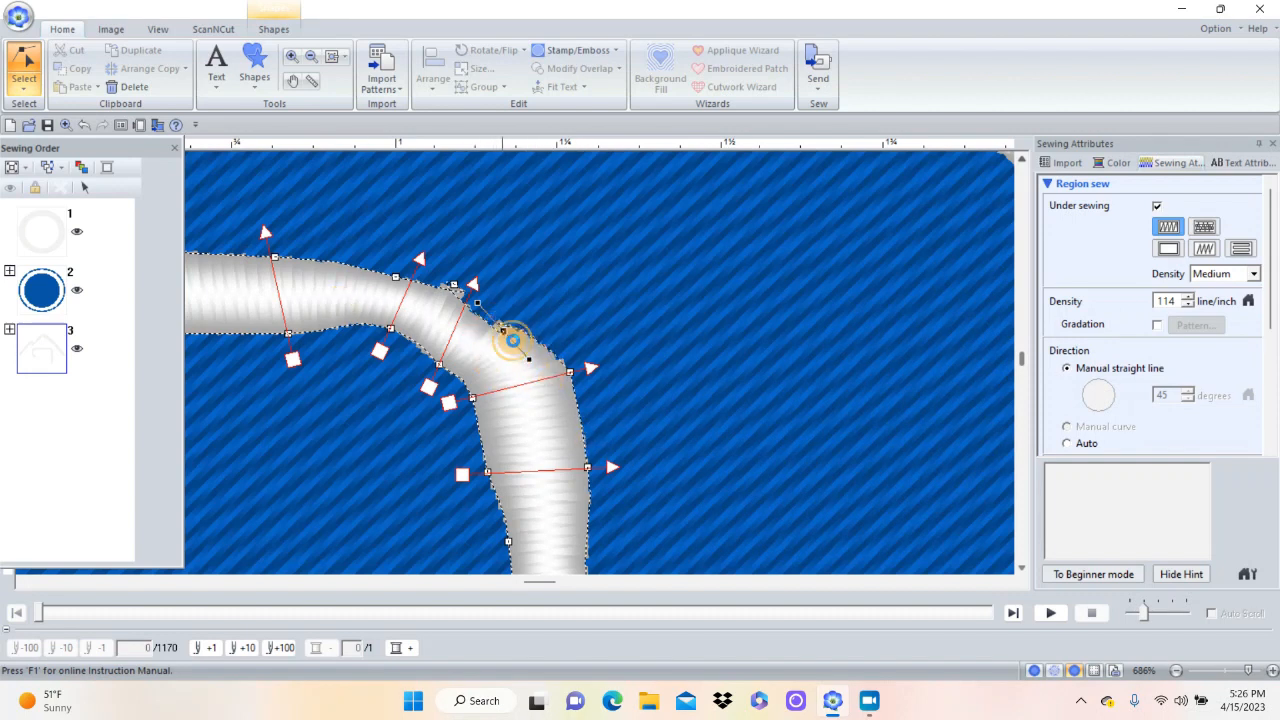
{"action": "right_click", "coordinate": [504, 331]}
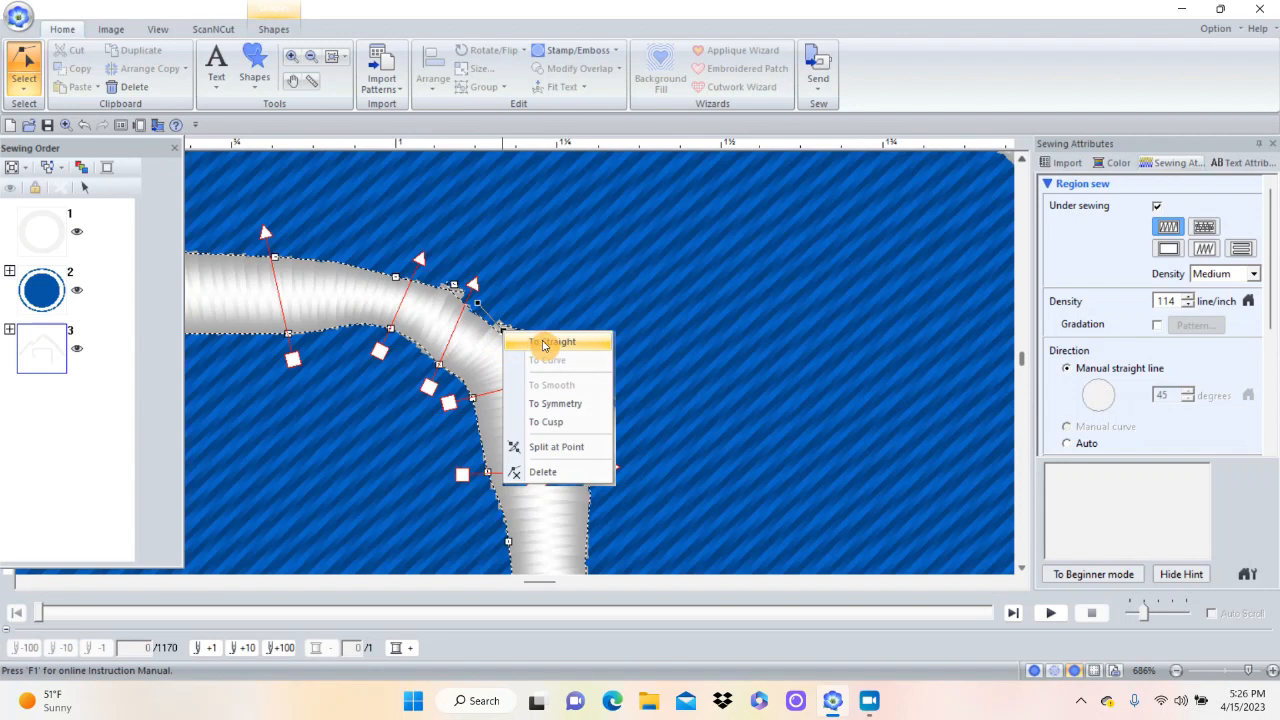
{"action": "left_click", "coordinate": [543, 343]}
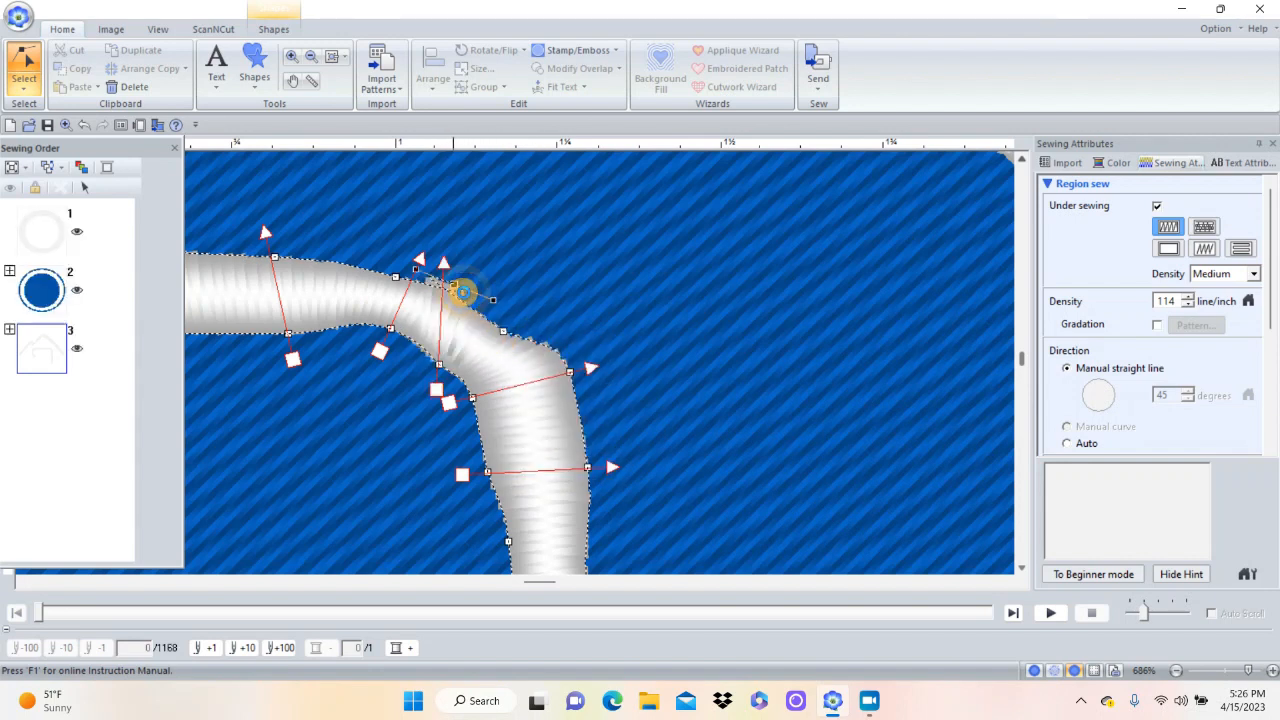
{"action": "right_click", "coordinate": [454, 288]}
{"action": "left_click", "coordinate": [486, 293]}
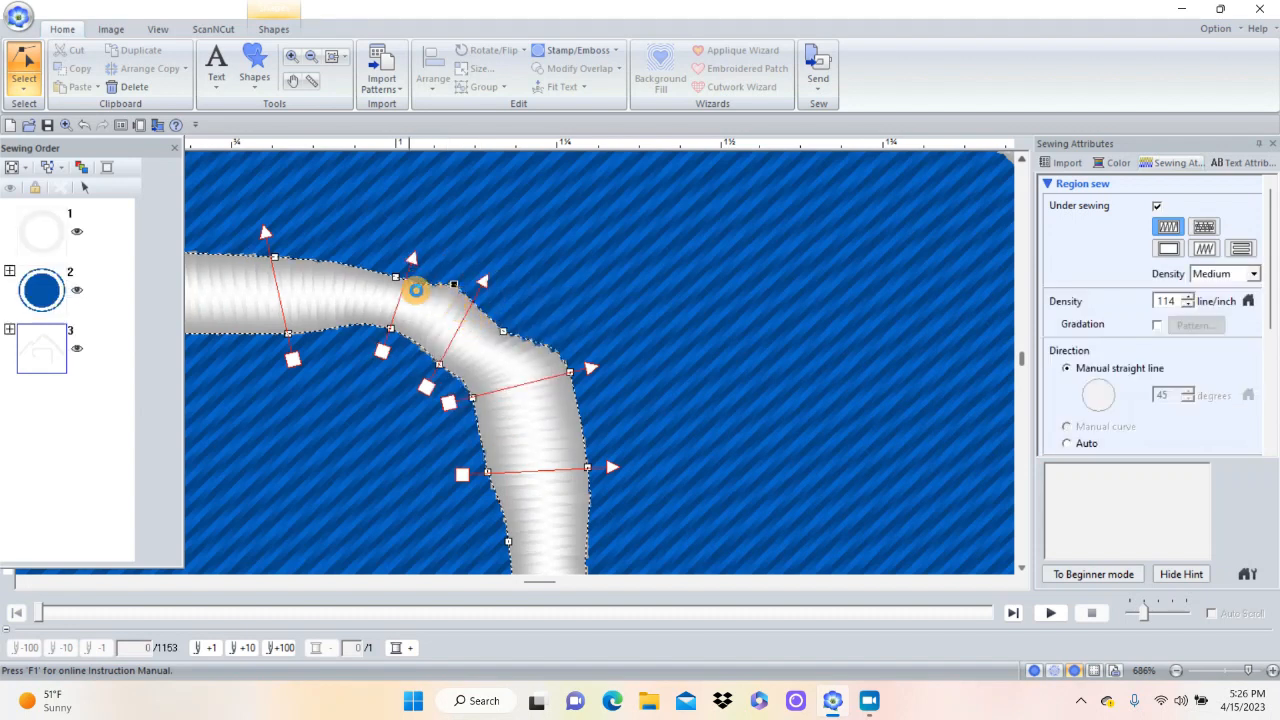
{"action": "left_click", "coordinate": [397, 279]}
{"action": "right_click", "coordinate": [397, 280]}
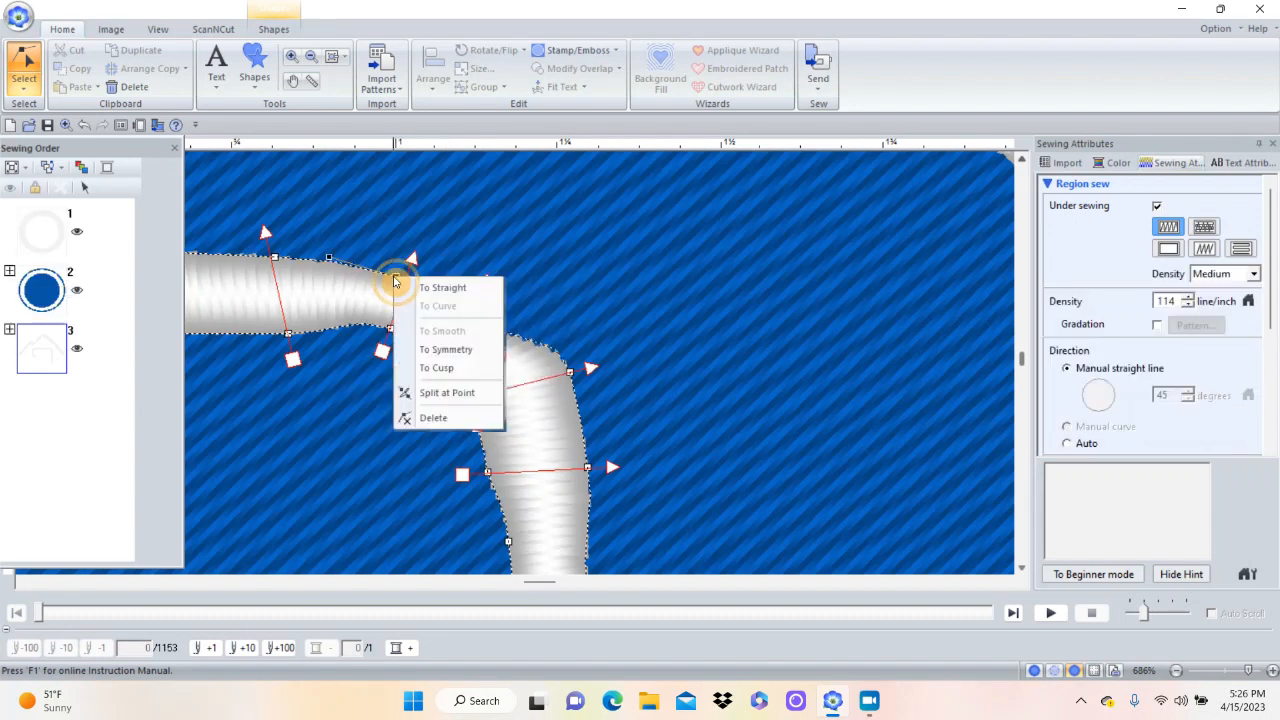
{"action": "left_click", "coordinate": [435, 289]}
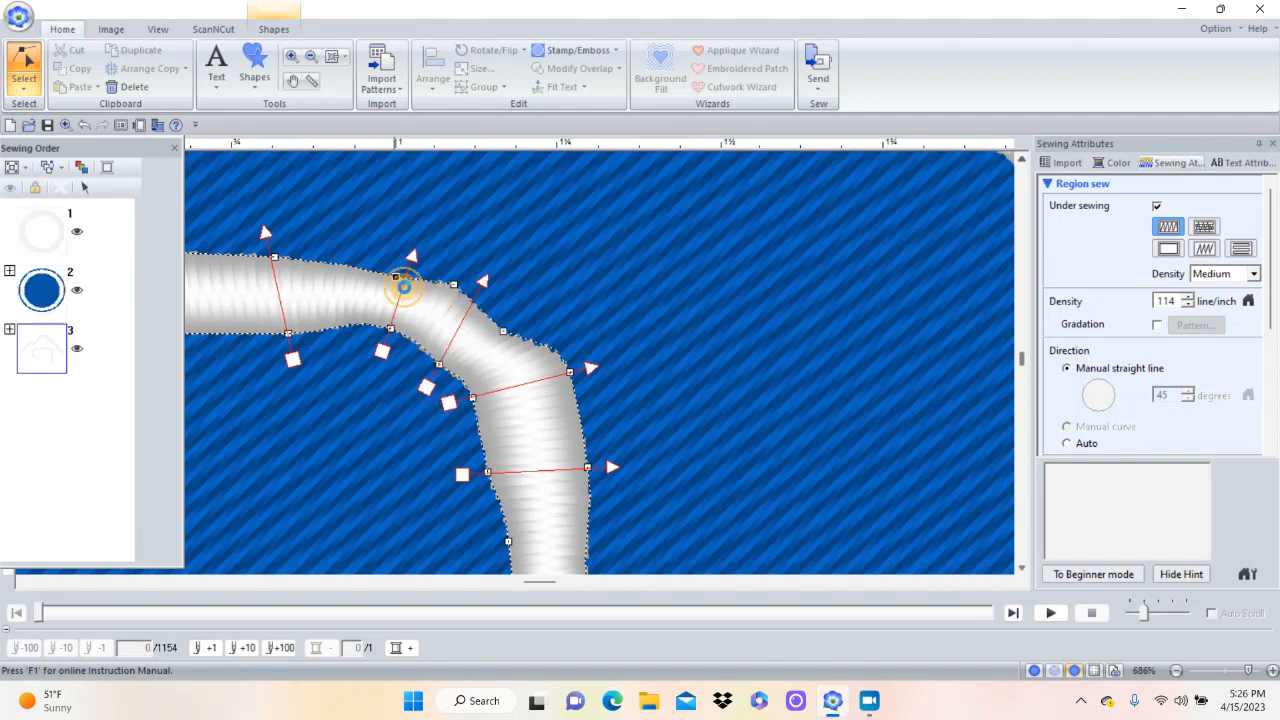
Move the three straight outer-edge points outward to round out the bend.
{"action": "left_click_drag", "start_coordinate": [395, 277], "coordinate": [408, 264]}
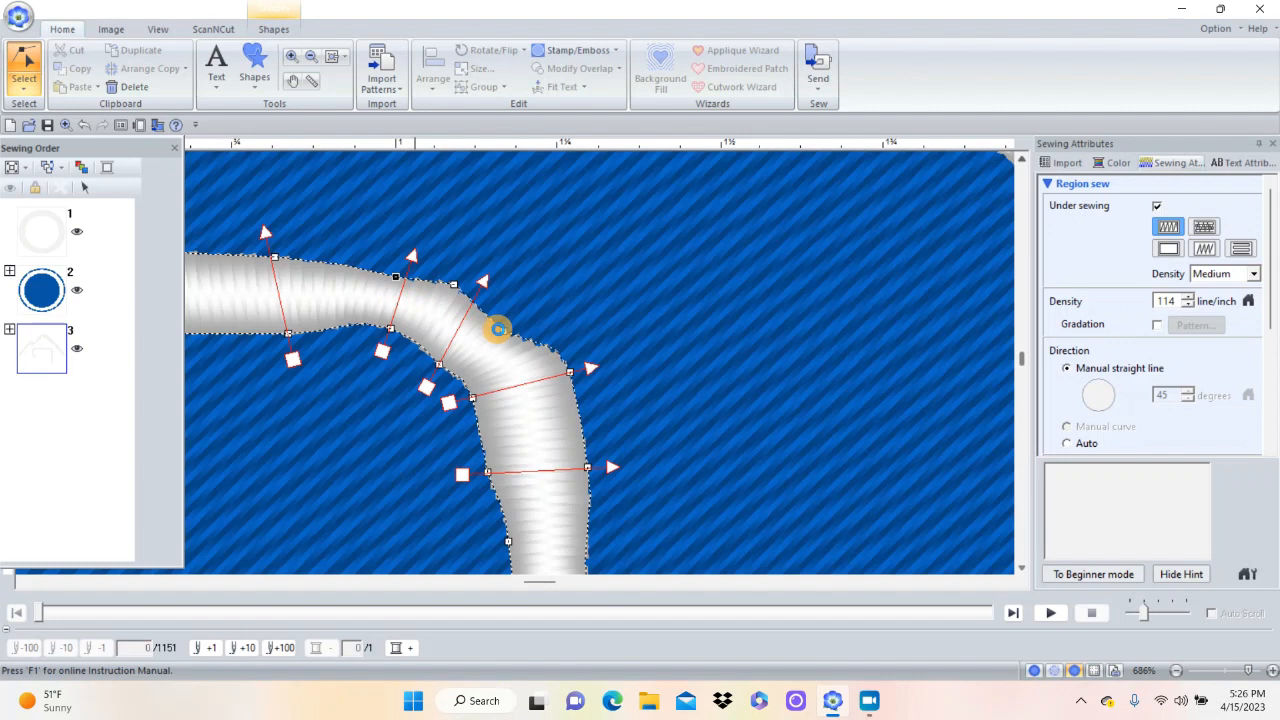
{"action": "left_click_drag", "start_coordinate": [517, 341], "coordinate": [526, 316]}
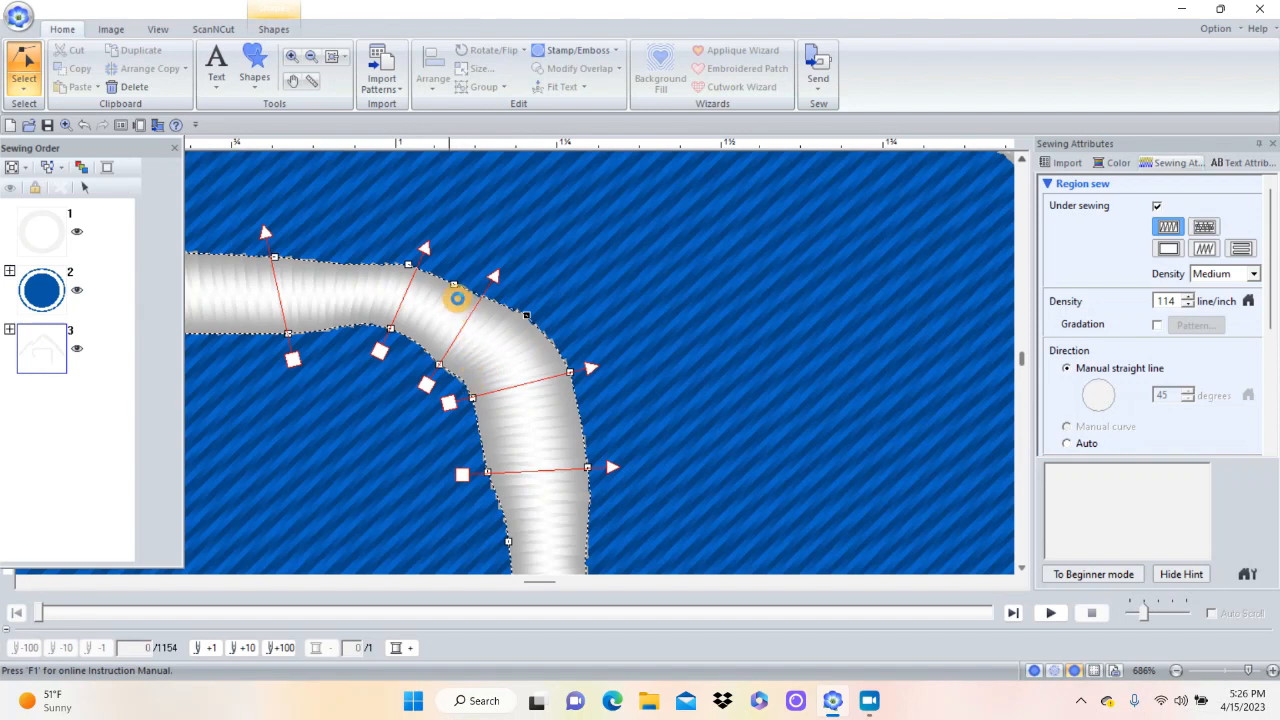
{"action": "left_click", "coordinate": [455, 285]}
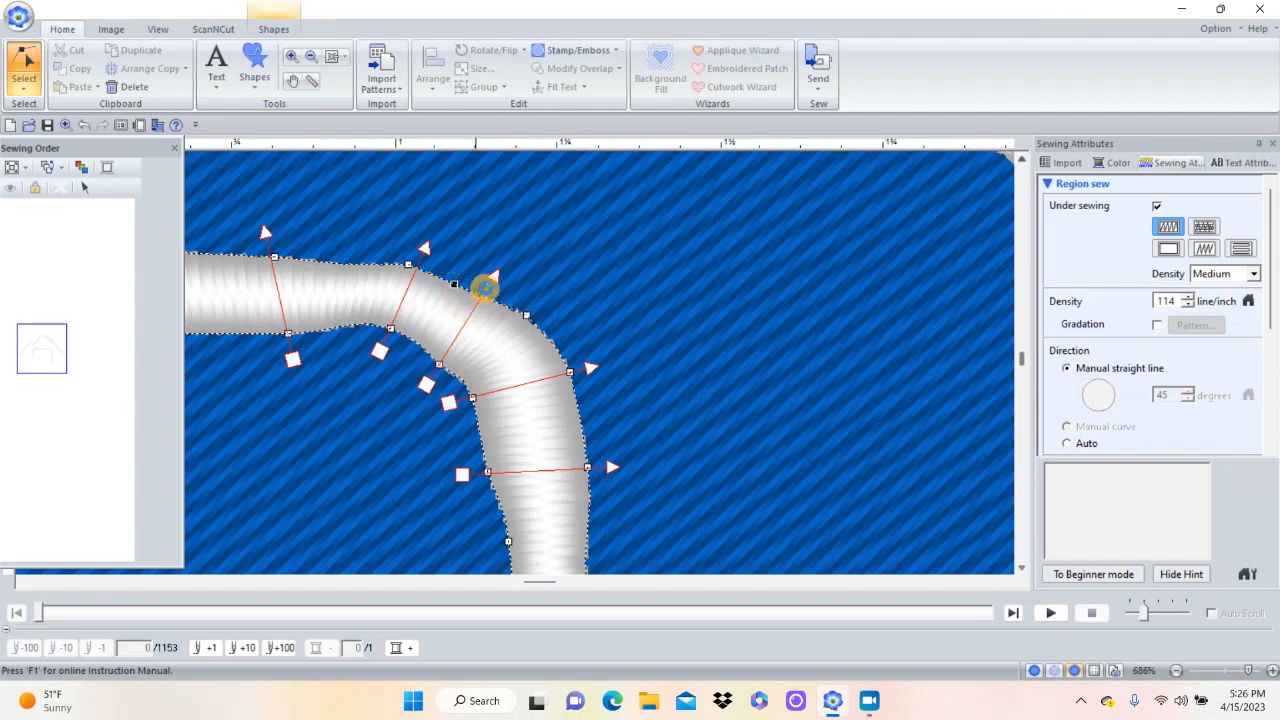
{"action": "left_click_drag", "start_coordinate": [431, 359], "coordinate": [446, 373]}
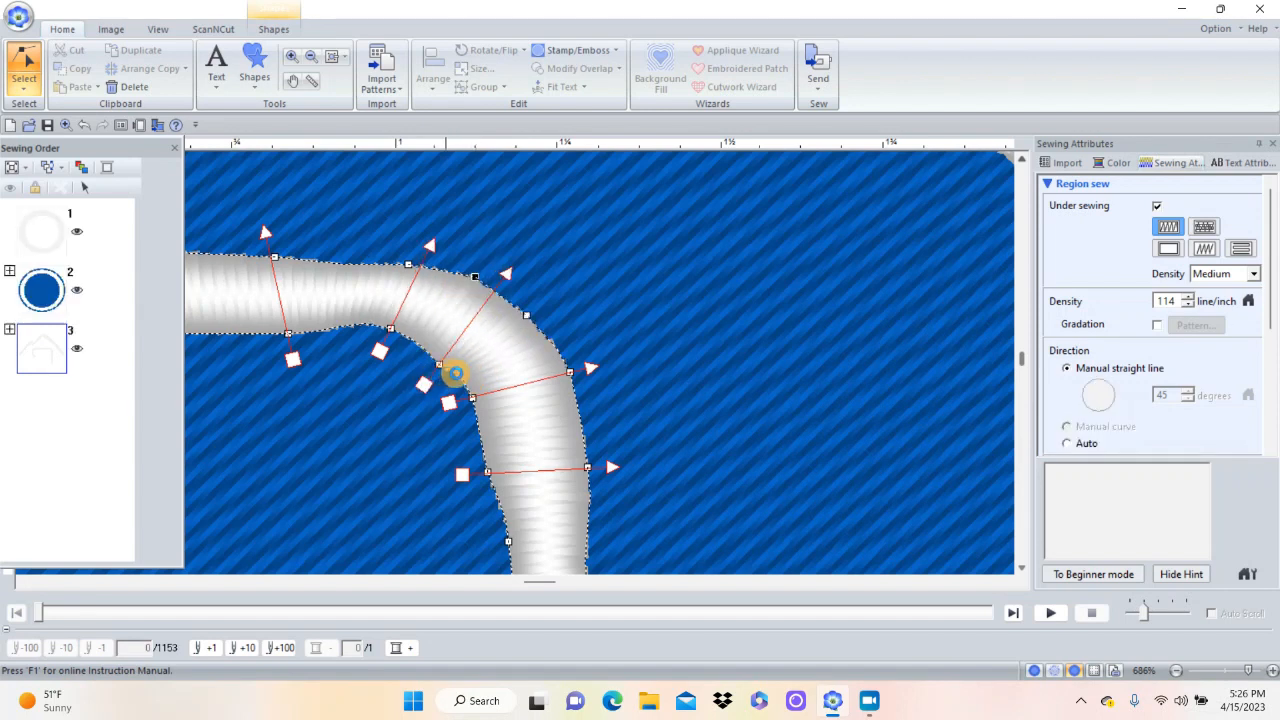
Convert the bend's two upper inner-edge points to straight points and move the one nearest the corner toward the outer edge.
{"action": "left_click", "coordinate": [441, 365]}
{"action": "right_click", "coordinate": [441, 366]}
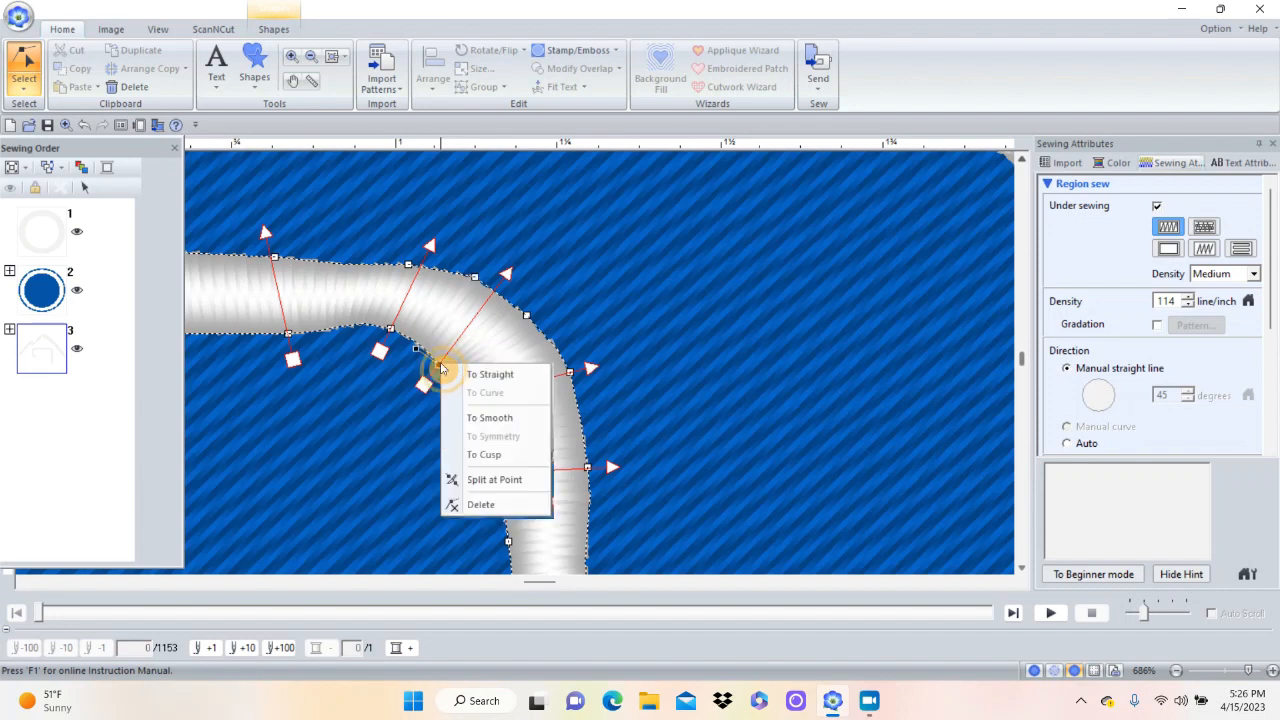
{"action": "left_click", "coordinate": [487, 373]}
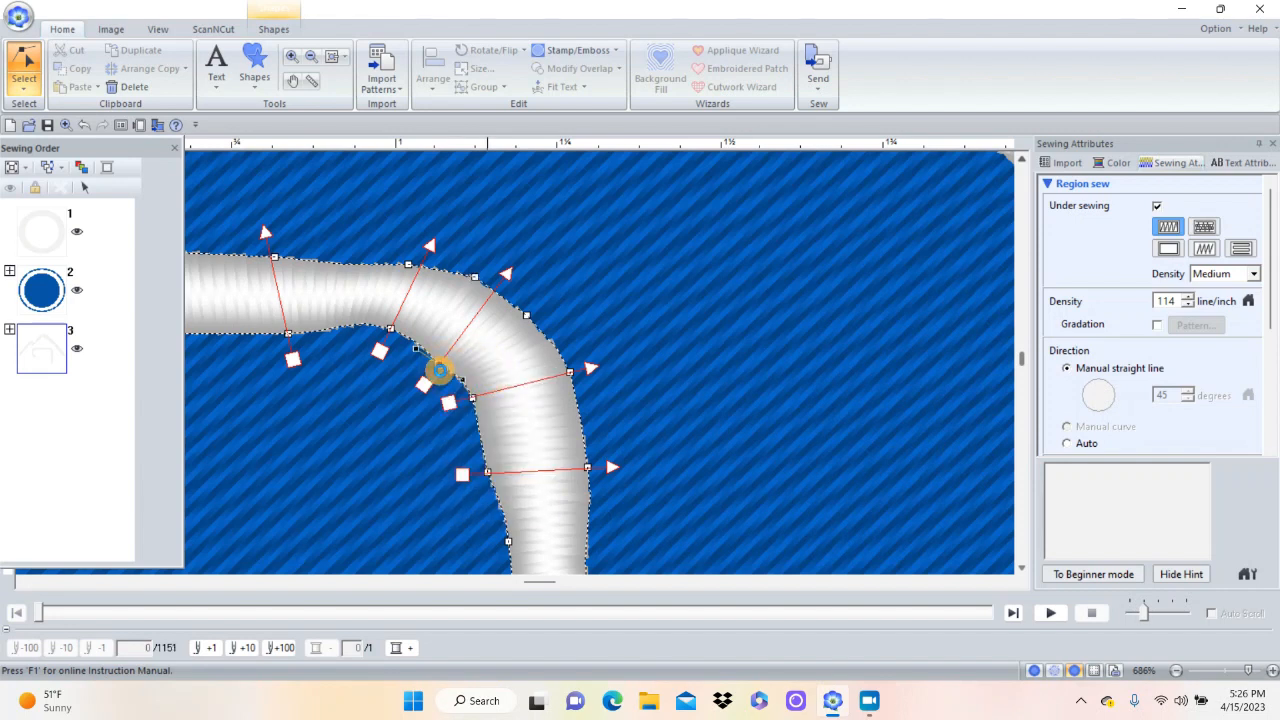
{"action": "mouse_move", "coordinate": [440, 367]}
{"action": "left_mouse_down"}
{"action": "mouse_move", "coordinate": [451, 375]}
{"action": "mouse_move", "coordinate": [456, 357]}
{"action": "left_mouse_up"}
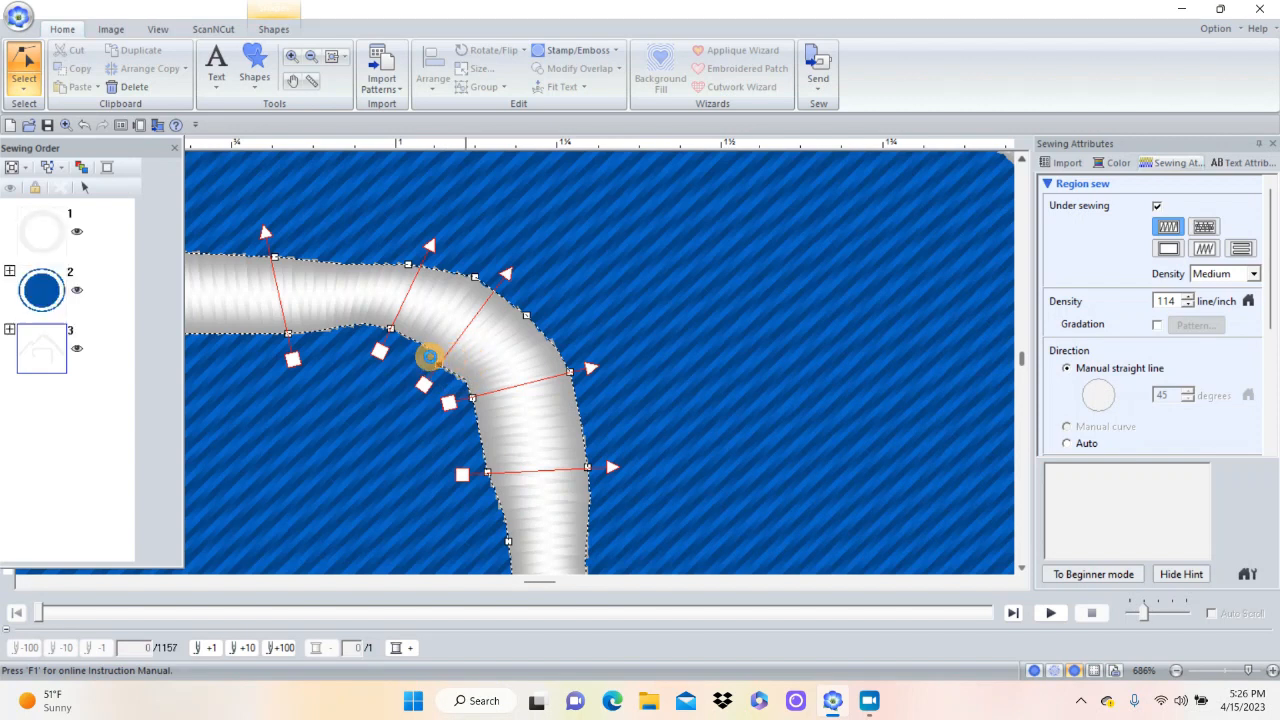
{"action": "left_click_drag", "start_coordinate": [429, 357], "coordinate": [398, 336]}
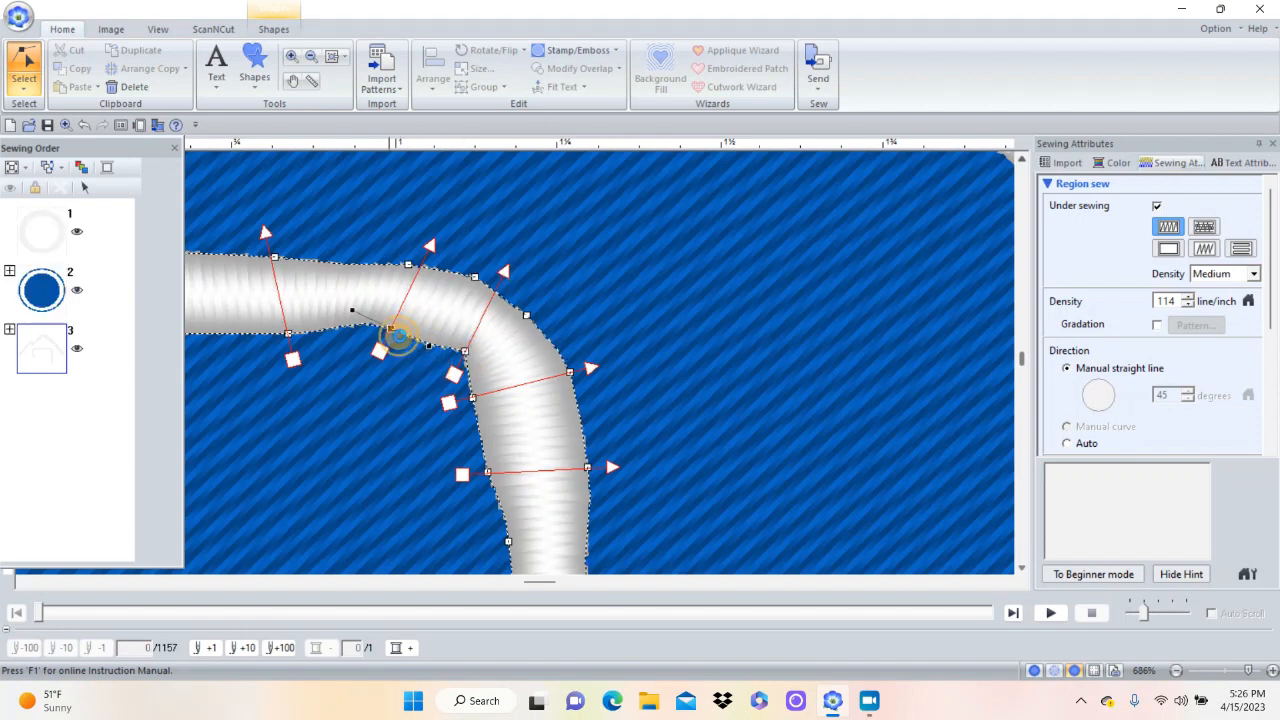
{"action": "right_click", "coordinate": [395, 334]}
{"action": "left_click", "coordinate": [415, 336]}
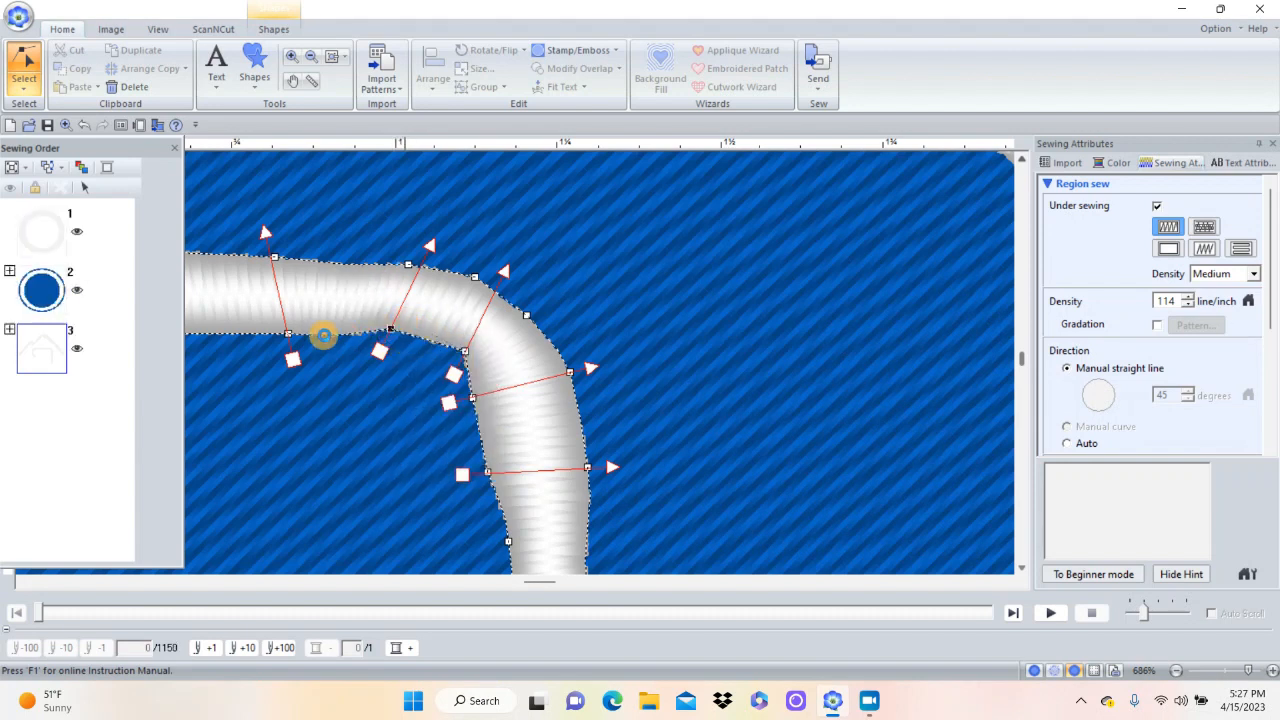
Reposition the inner-edge points on both sides of the bend and the outer-edge point before it to even out the column's width.
{"action": "left_click_drag", "start_coordinate": [297, 345], "coordinate": [295, 330]}
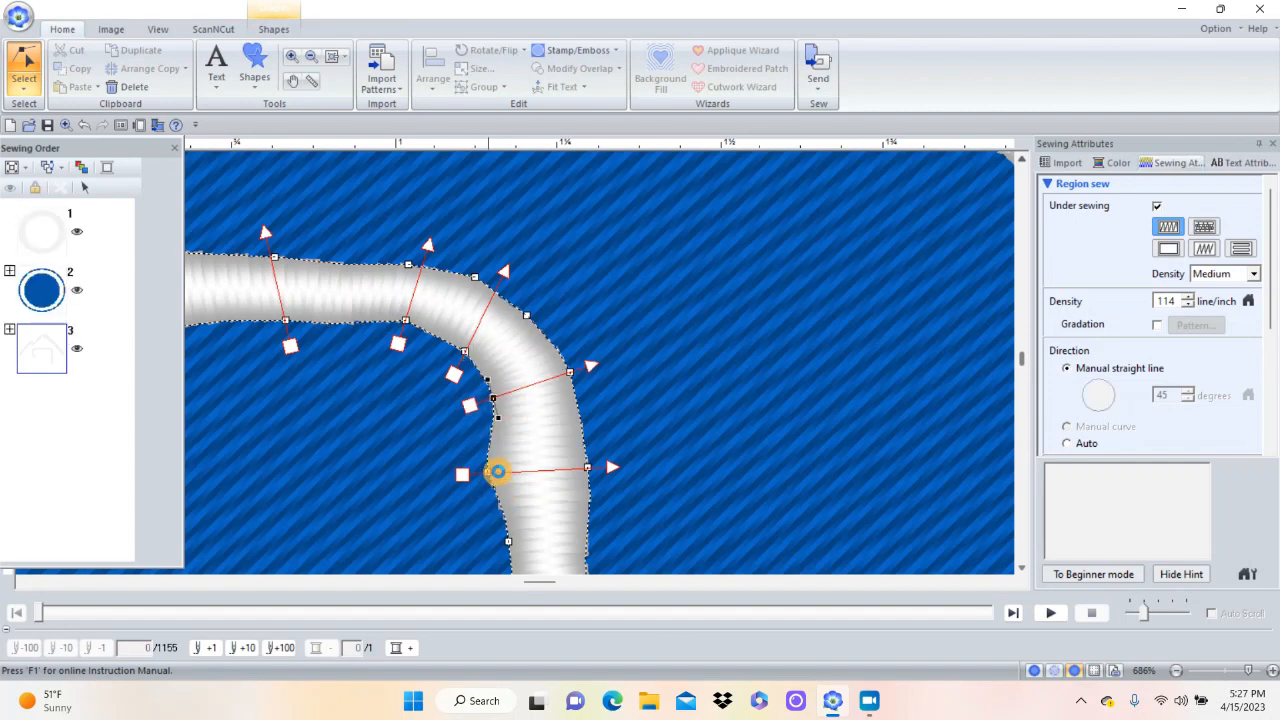
{"action": "left_click_drag", "start_coordinate": [488, 472], "coordinate": [510, 471]}
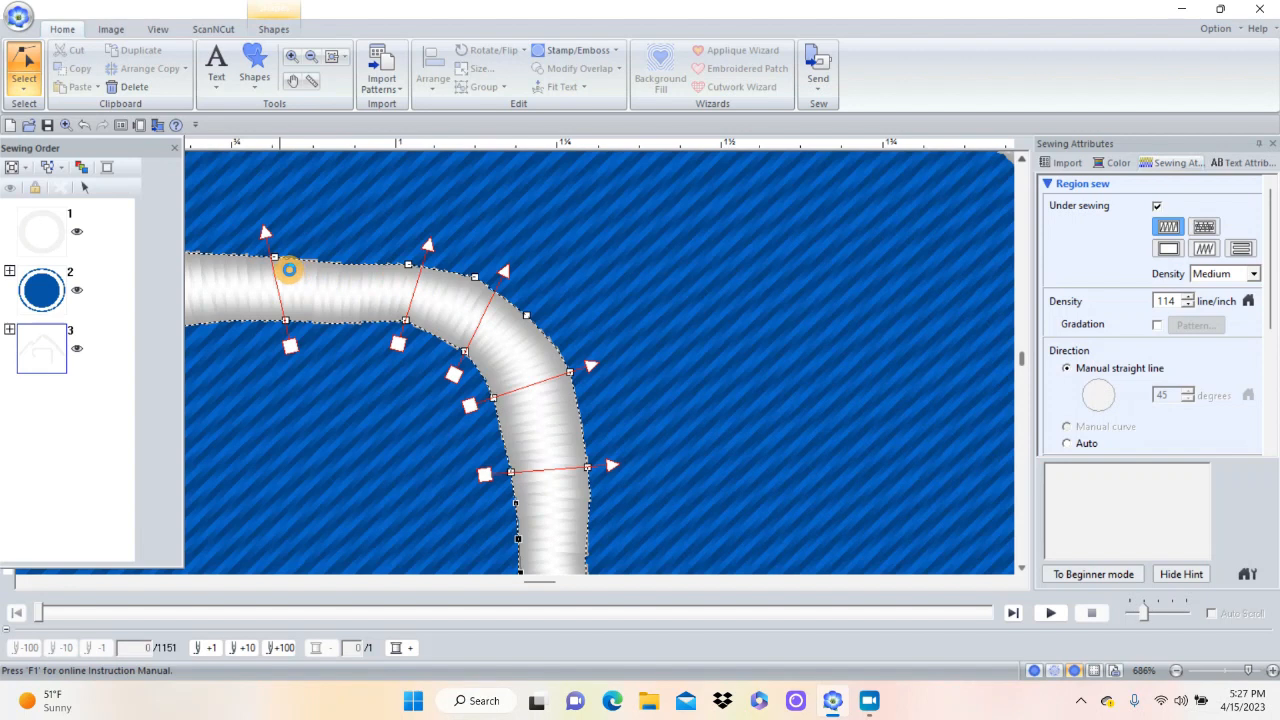
{"action": "left_click", "coordinate": [275, 257]}
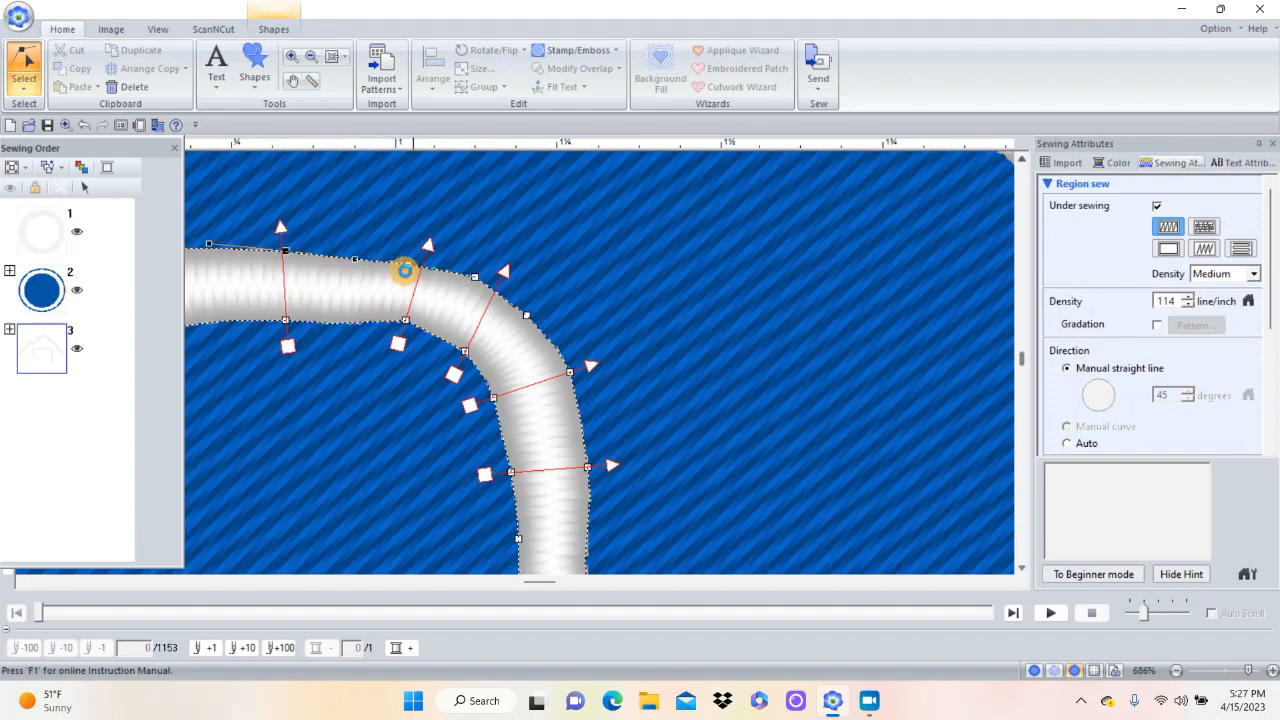
Fit the whole design in view and select the sewing machine outline as a whole object instead of by points.
{"action": "left_click", "coordinate": [330, 56]}
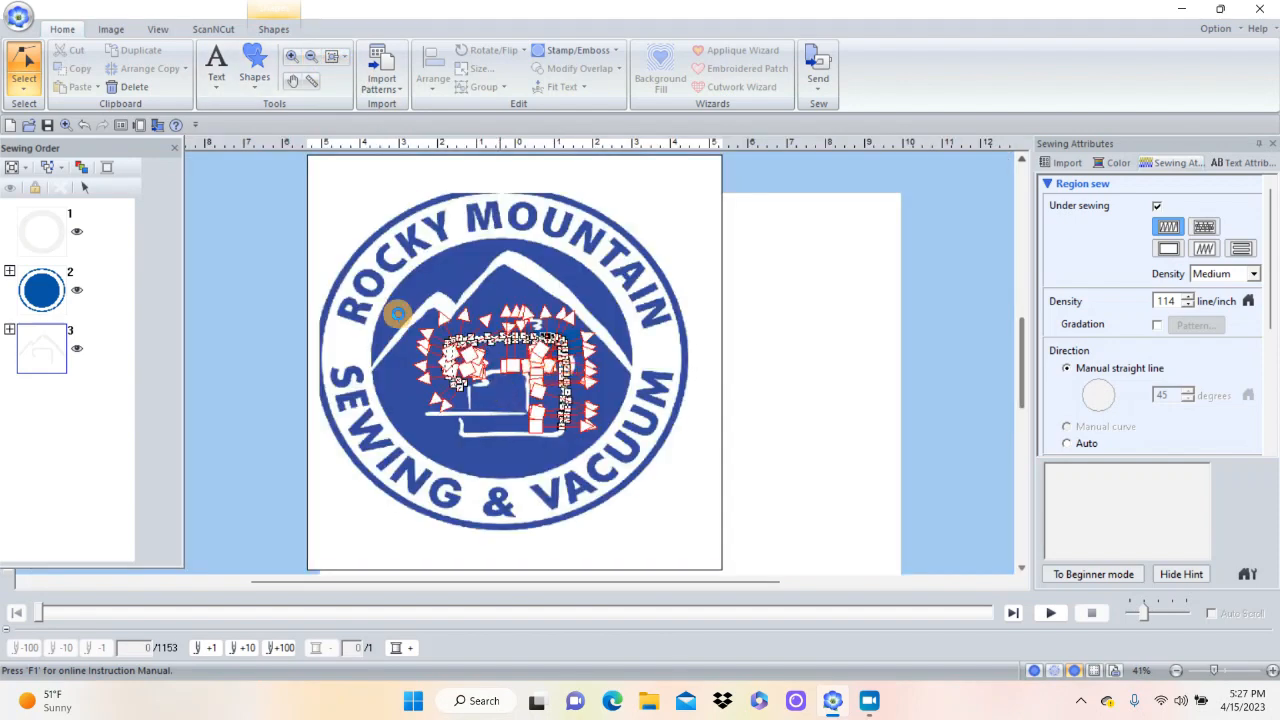
{"action": "left_click", "coordinate": [30, 91]}
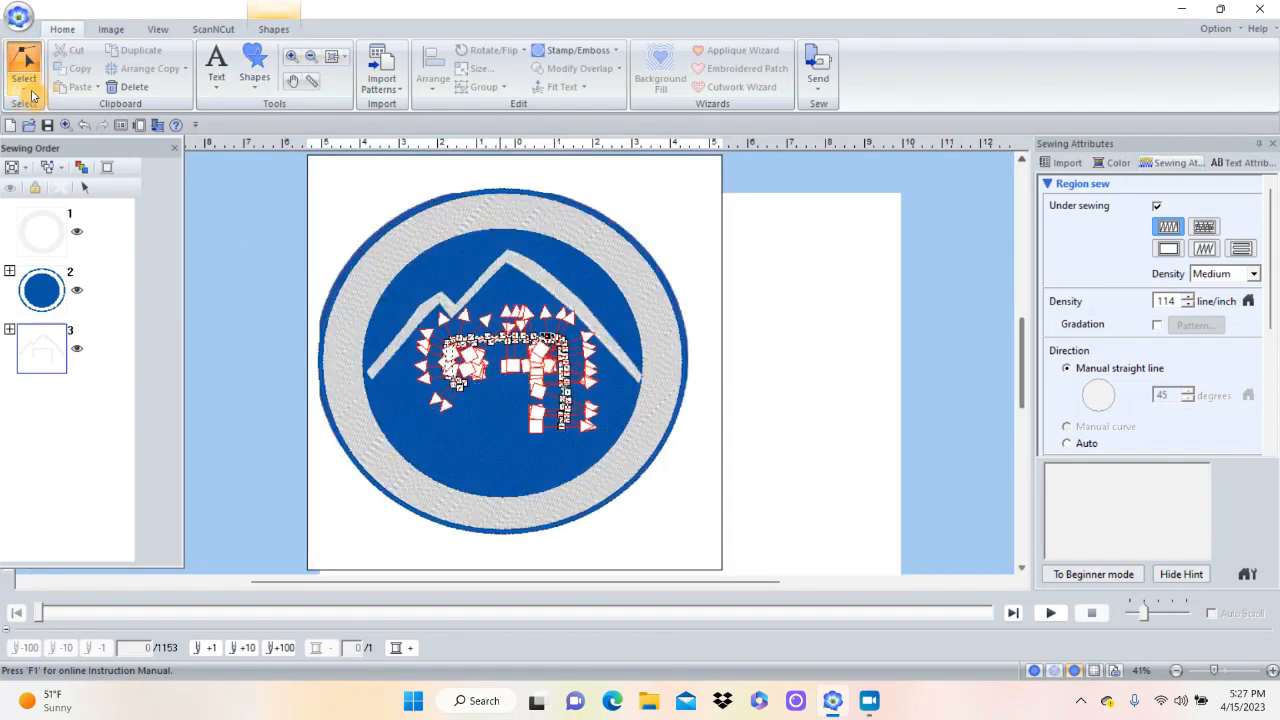
{"action": "left_click", "coordinate": [29, 92]}
{"action": "left_click", "coordinate": [27, 96]}
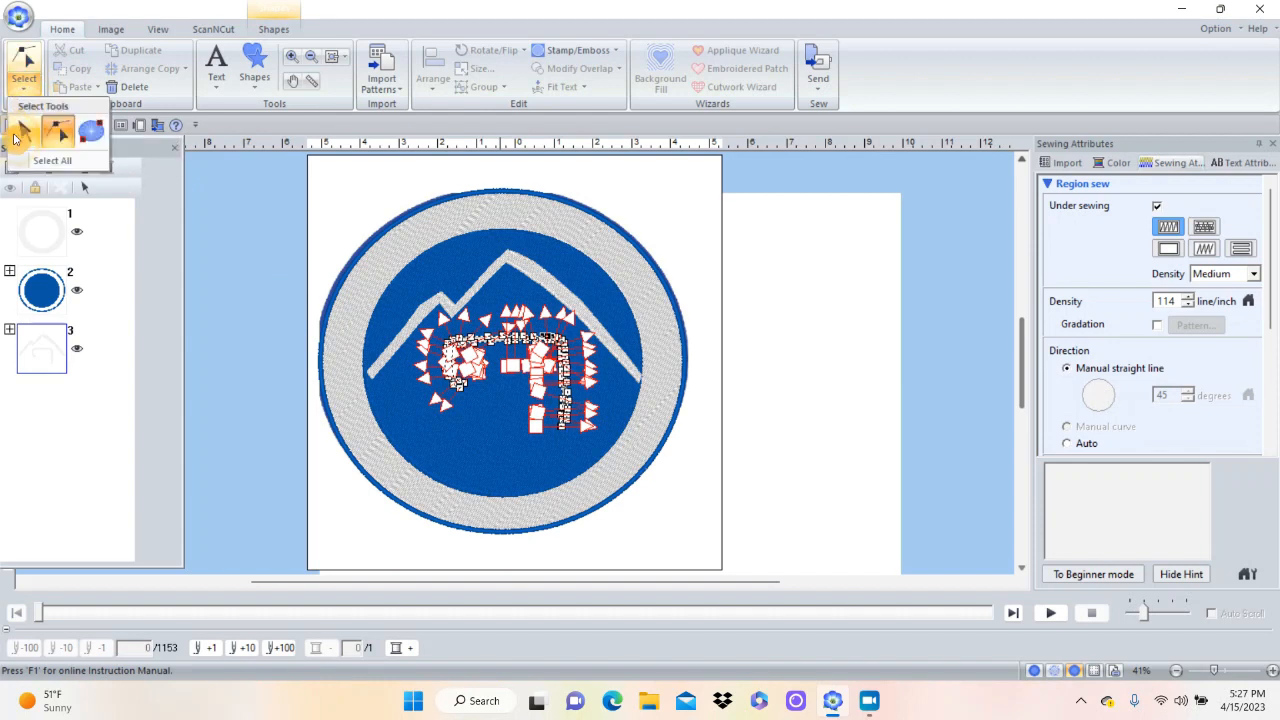
{"action": "left_click", "coordinate": [17, 137]}
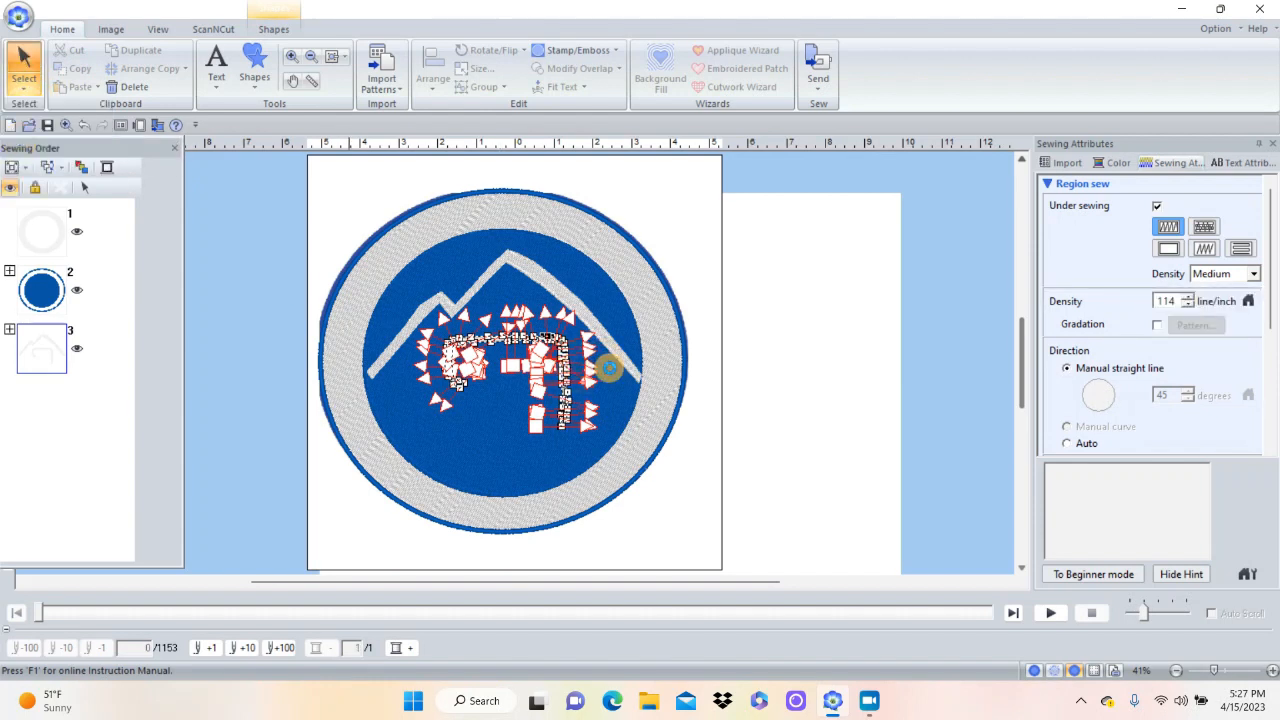
{"action": "left_click", "coordinate": [560, 335]}
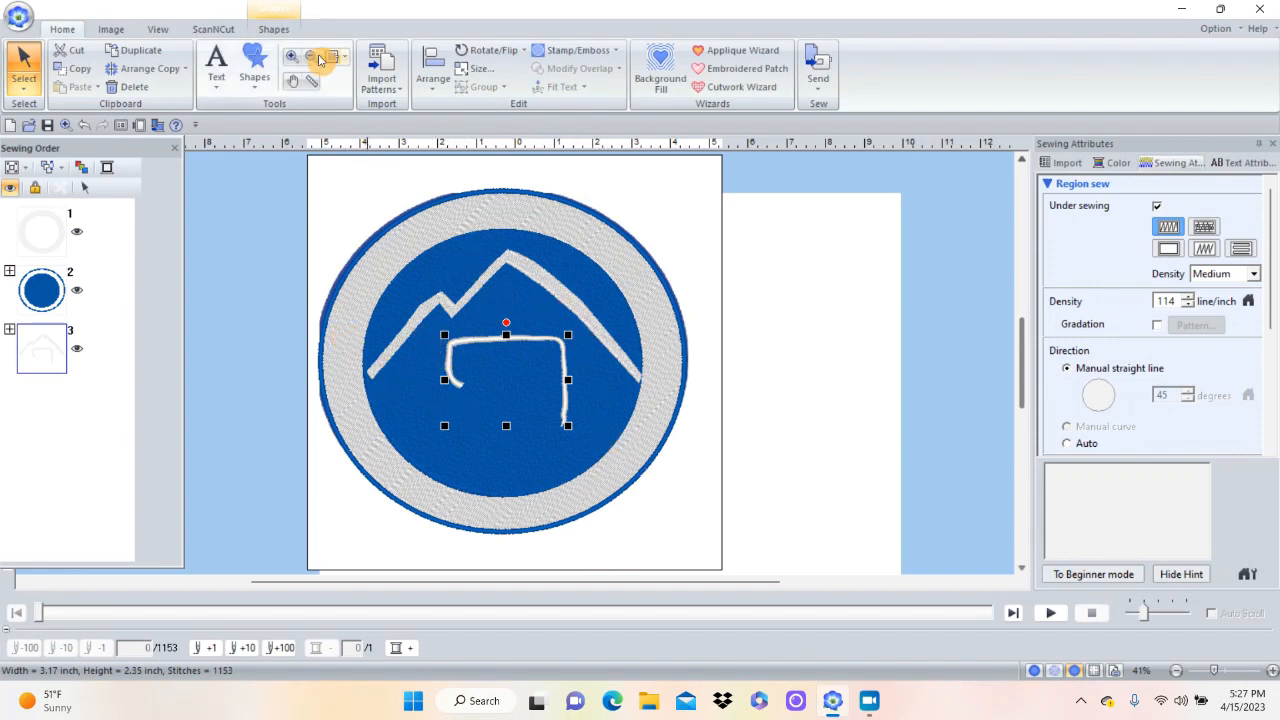
Zoom in on the sewing machine outline and switch the design to Stitch view to reveal the background artwork.
{"action": "left_click", "coordinate": [291, 60]}
{"action": "left_click_drag", "start_coordinate": [427, 308], "coordinate": [611, 457]}
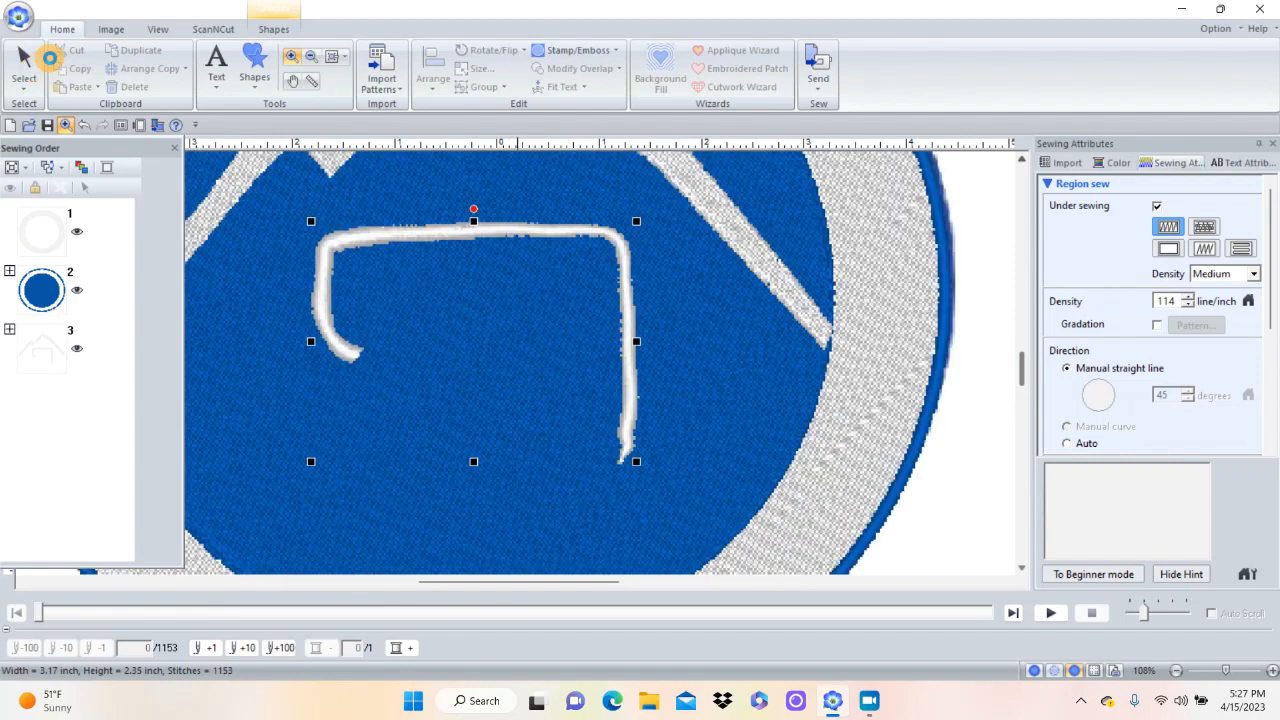
{"action": "left_click", "coordinate": [148, 31]}
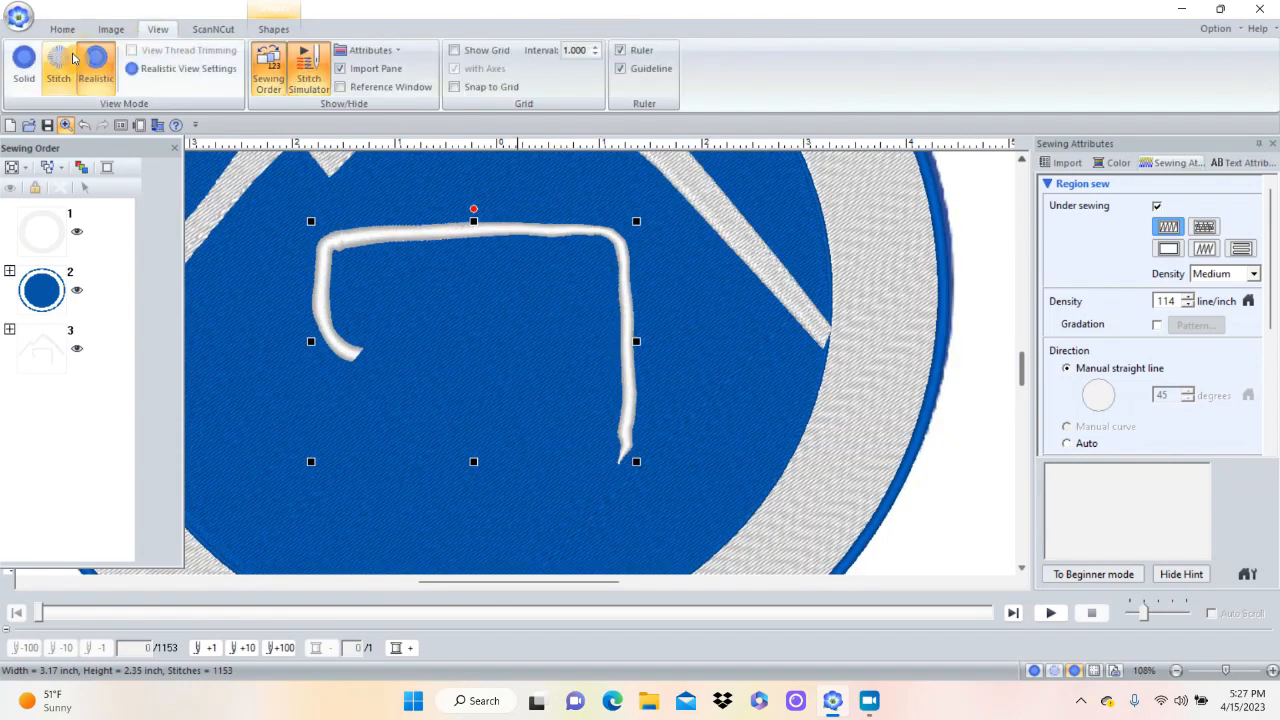
{"action": "left_click", "coordinate": [447, 371]}
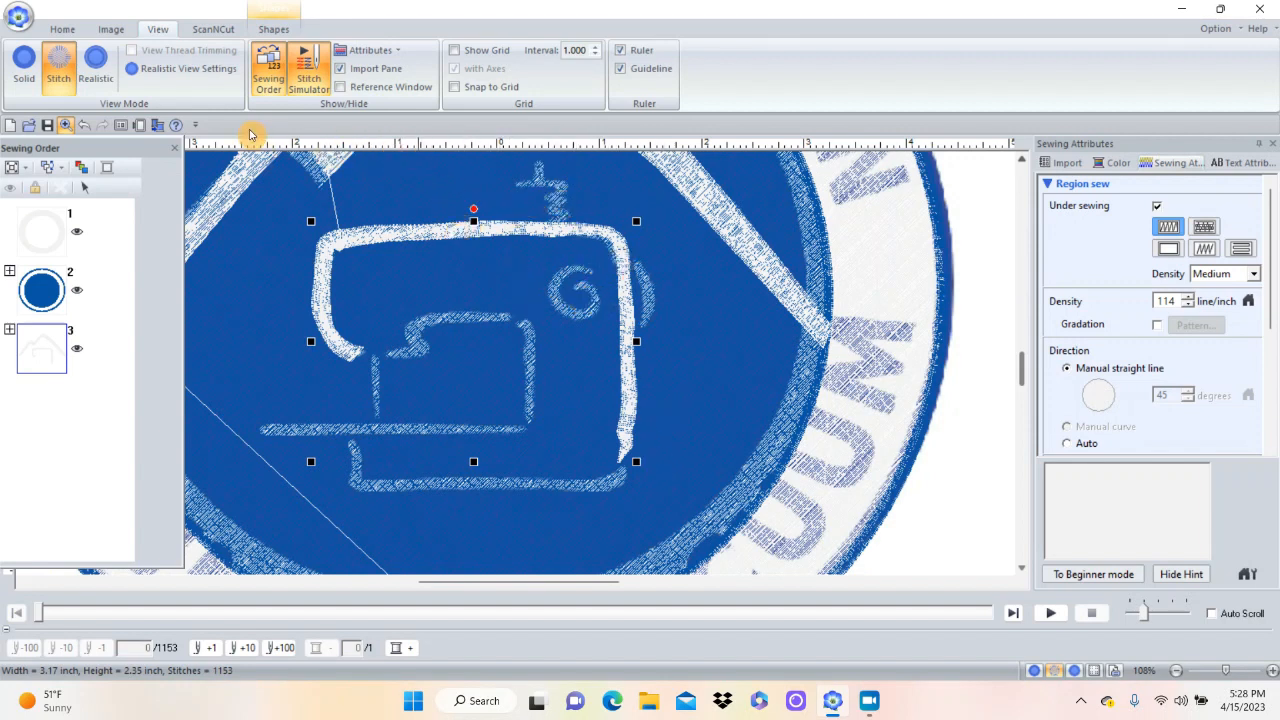
Zoom in on the spool pin above the machine outline and punch its short upright as a curved manual-punch satin column.
{"action": "left_click", "coordinate": [62, 29]}
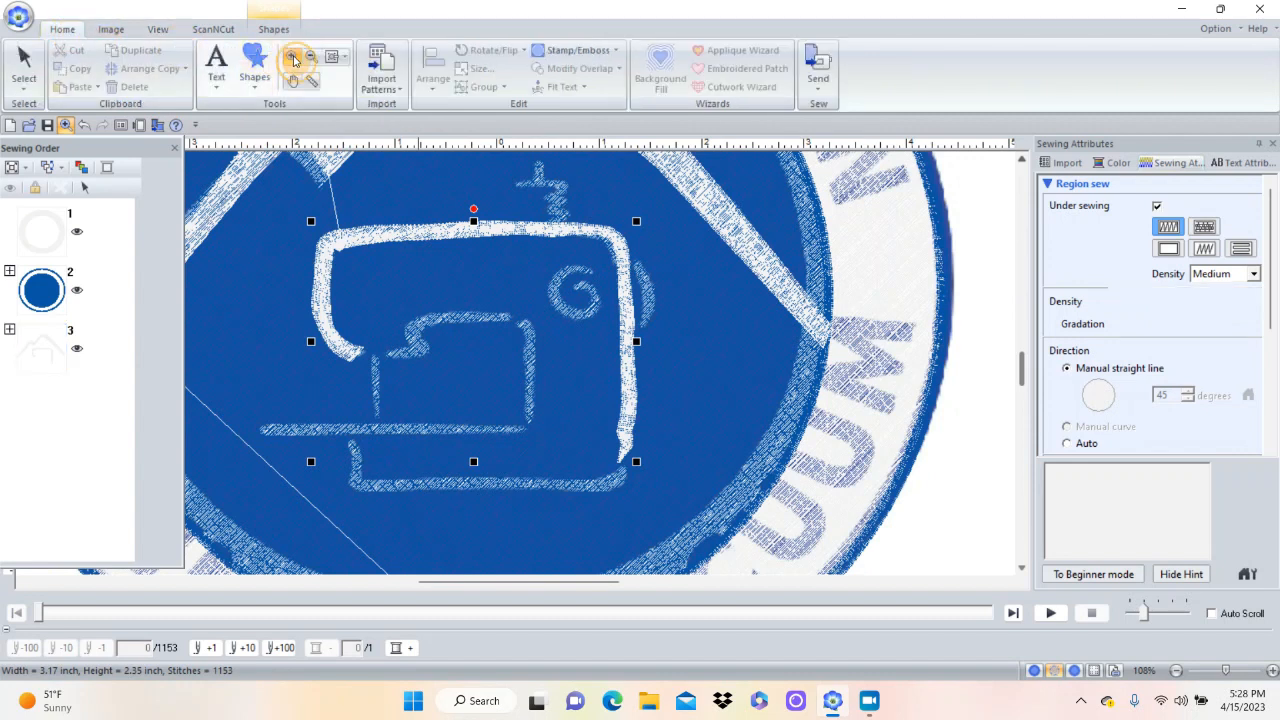
{"action": "left_click_drag", "start_coordinate": [477, 152], "coordinate": [637, 286]}
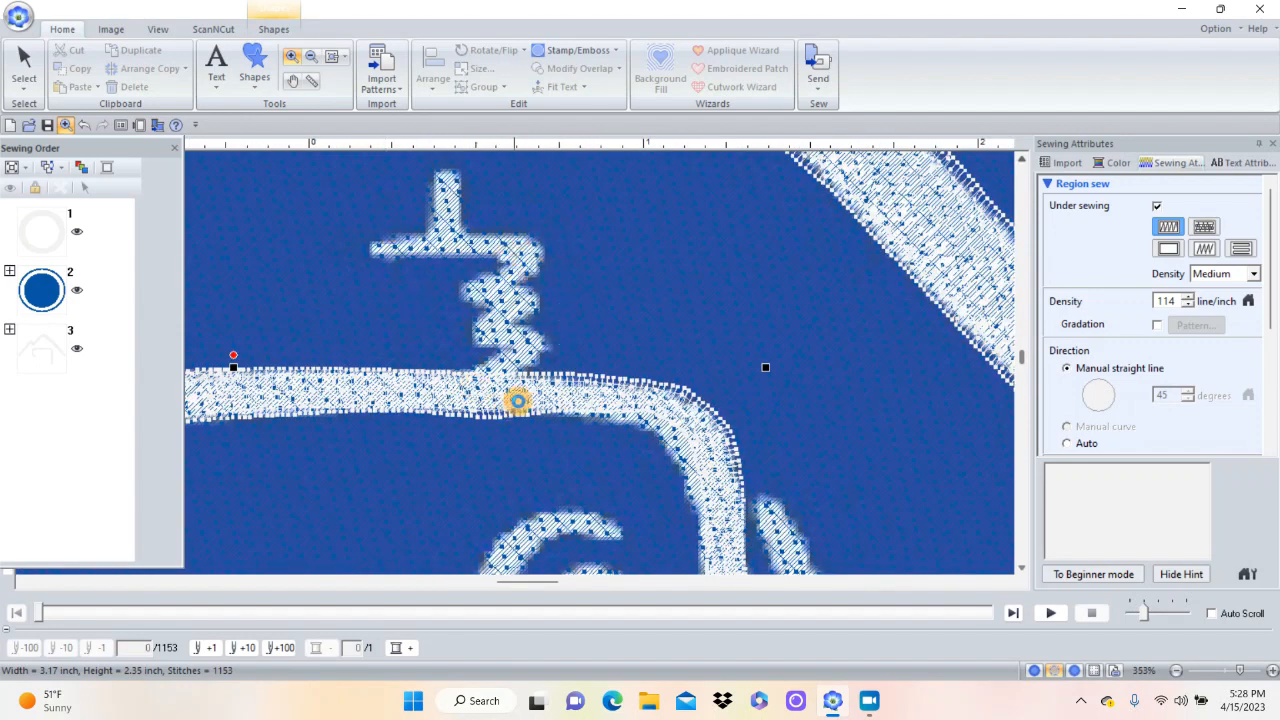
{"action": "left_click", "coordinate": [255, 67]}
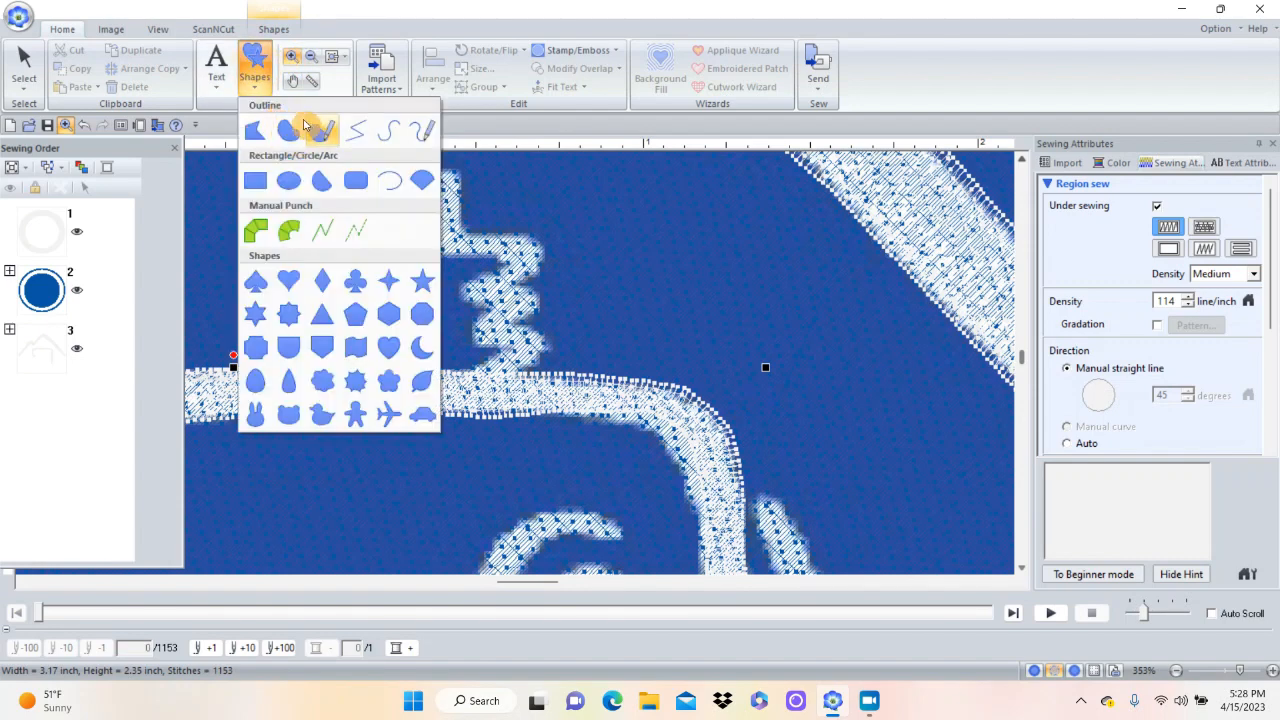
{"action": "left_click", "coordinate": [290, 232]}
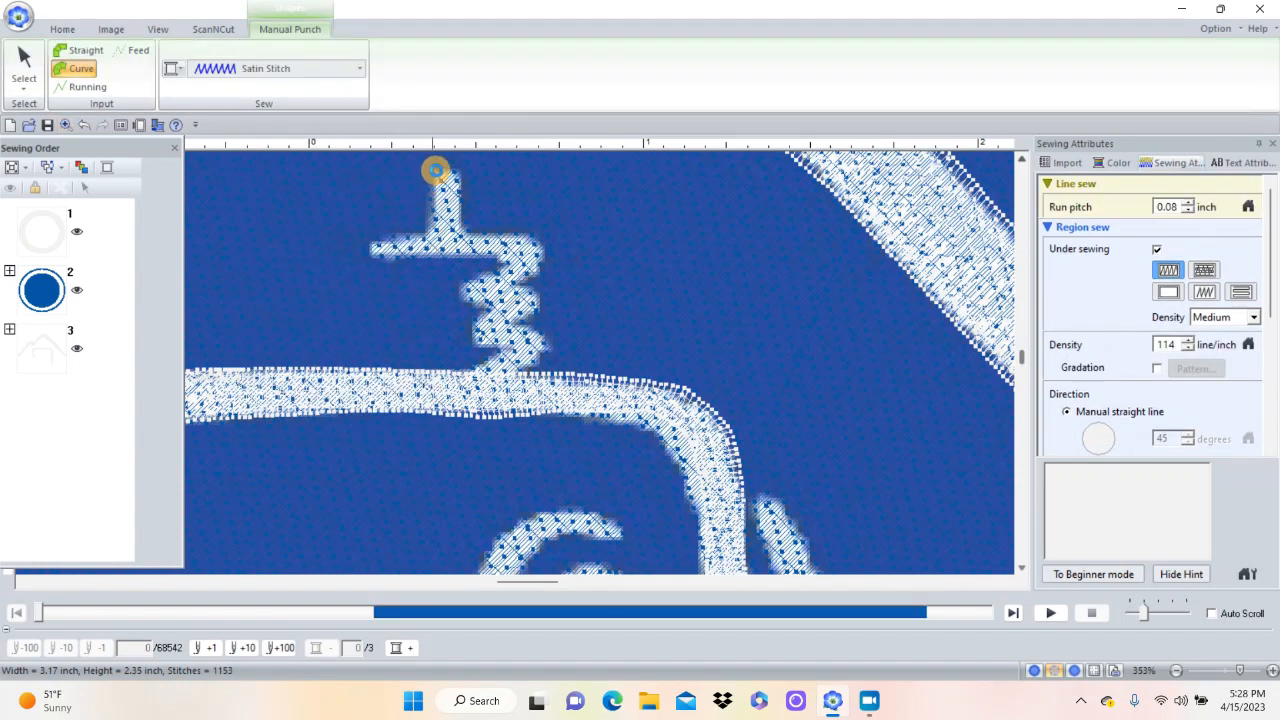
{"action": "left_click", "coordinate": [435, 170]}
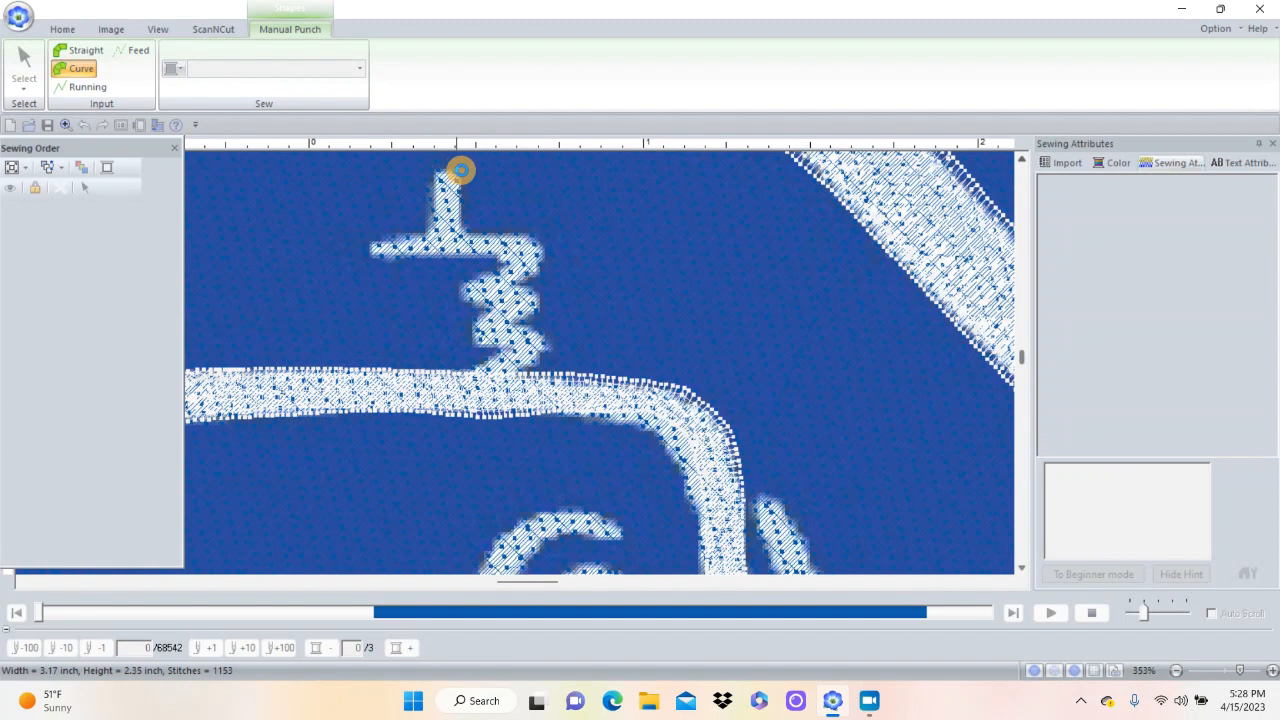
{"action": "left_click", "coordinate": [463, 172]}
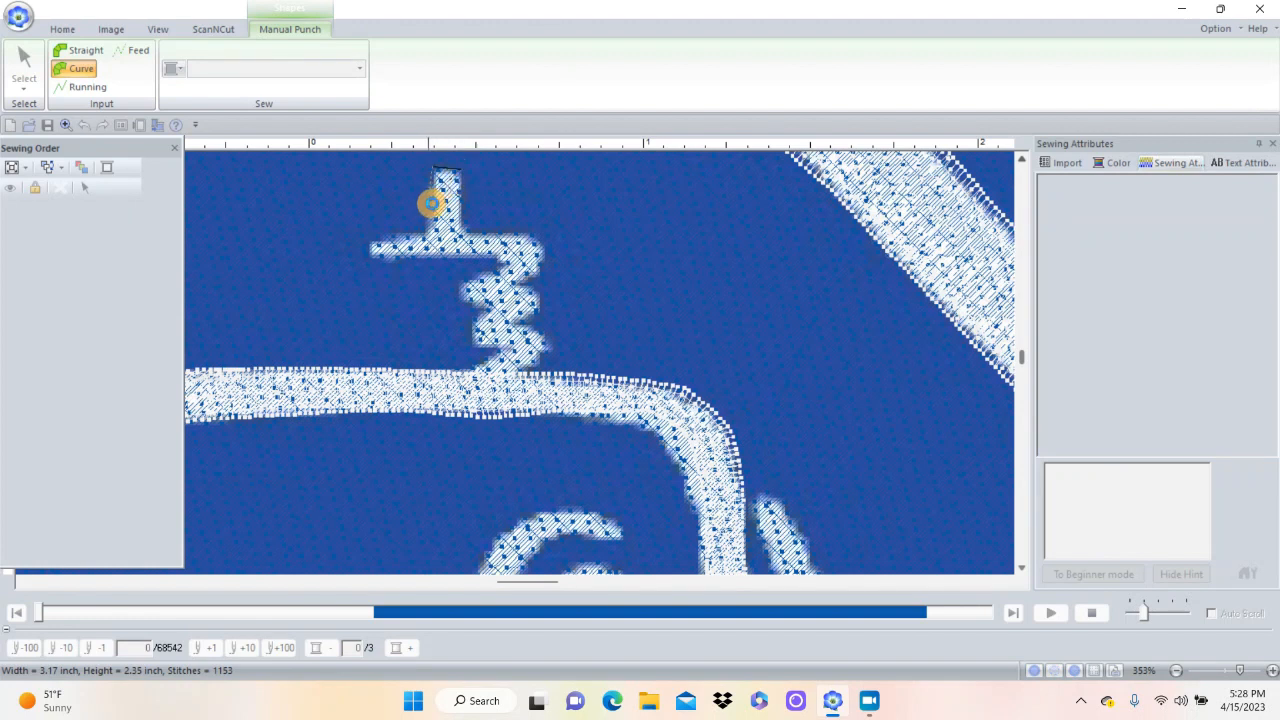
{"action": "left_click", "coordinate": [430, 202]}
{"action": "left_click", "coordinate": [464, 207]}
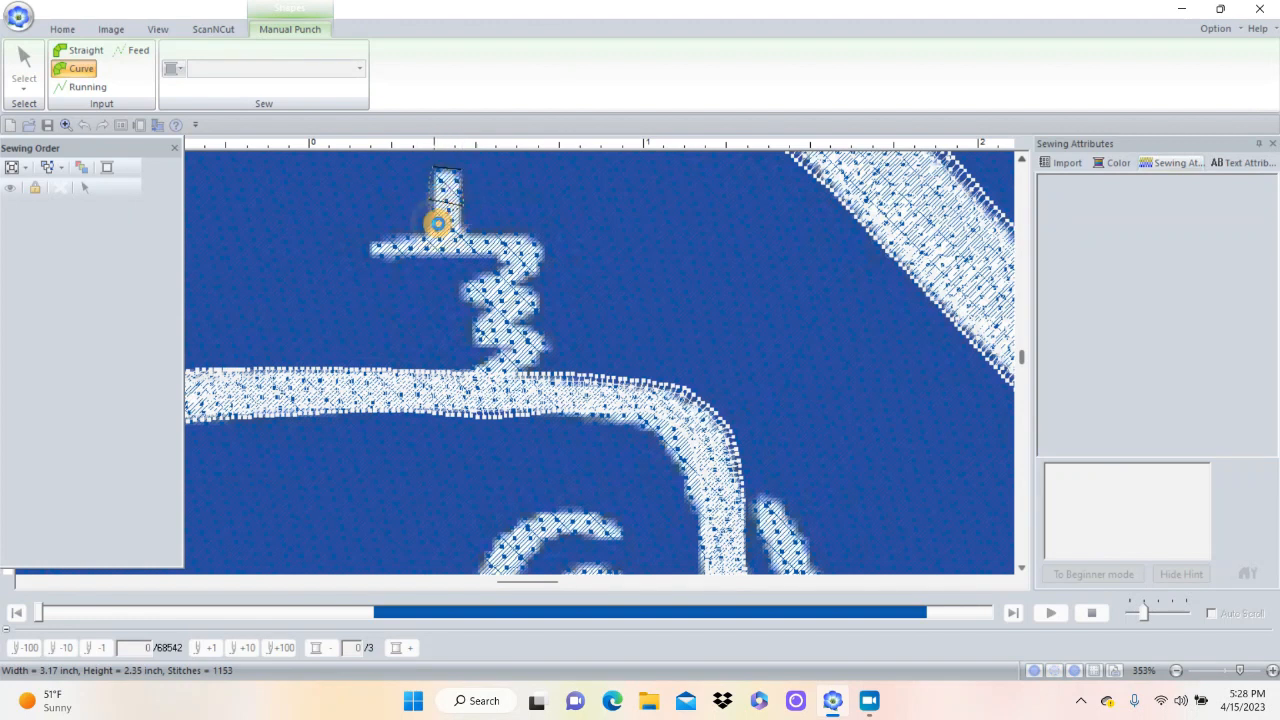
{"action": "left_click", "coordinate": [429, 229]}
{"action": "left_click", "coordinate": [464, 233]}
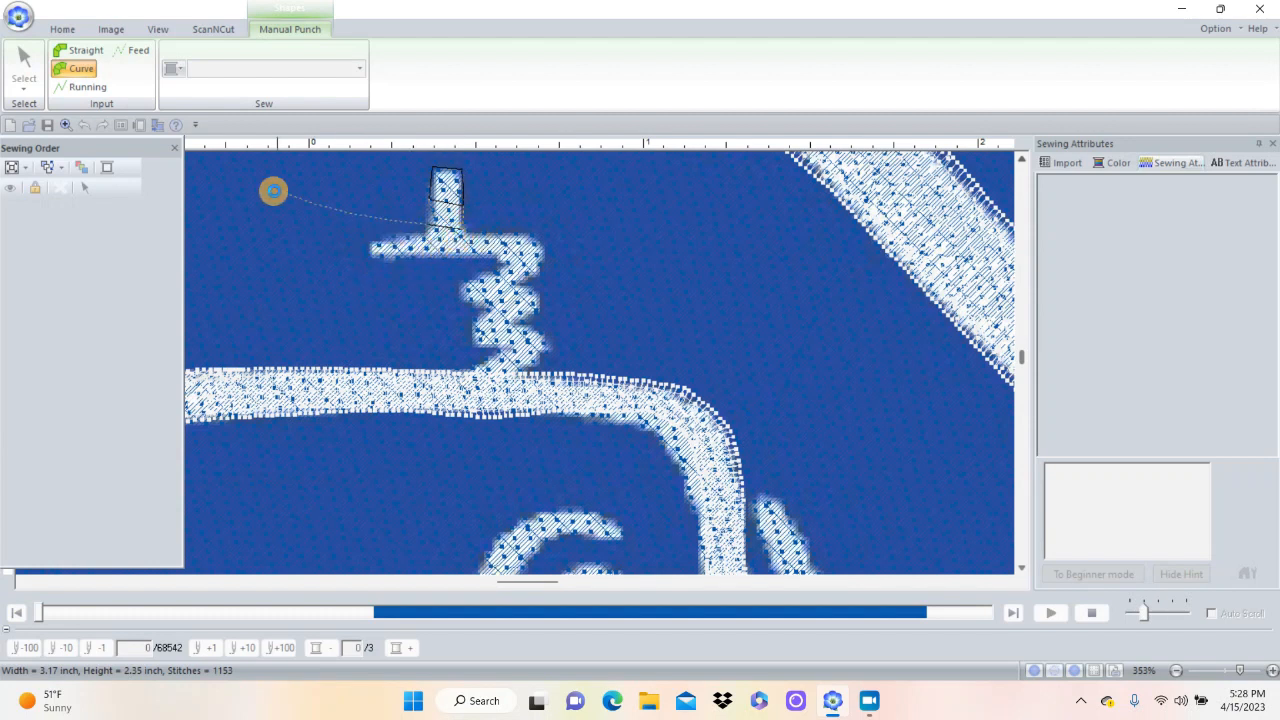
Continue the punch with a feed line from the base of the upright to the crossbar's left end.
{"action": "left_click", "coordinate": [134, 52]}
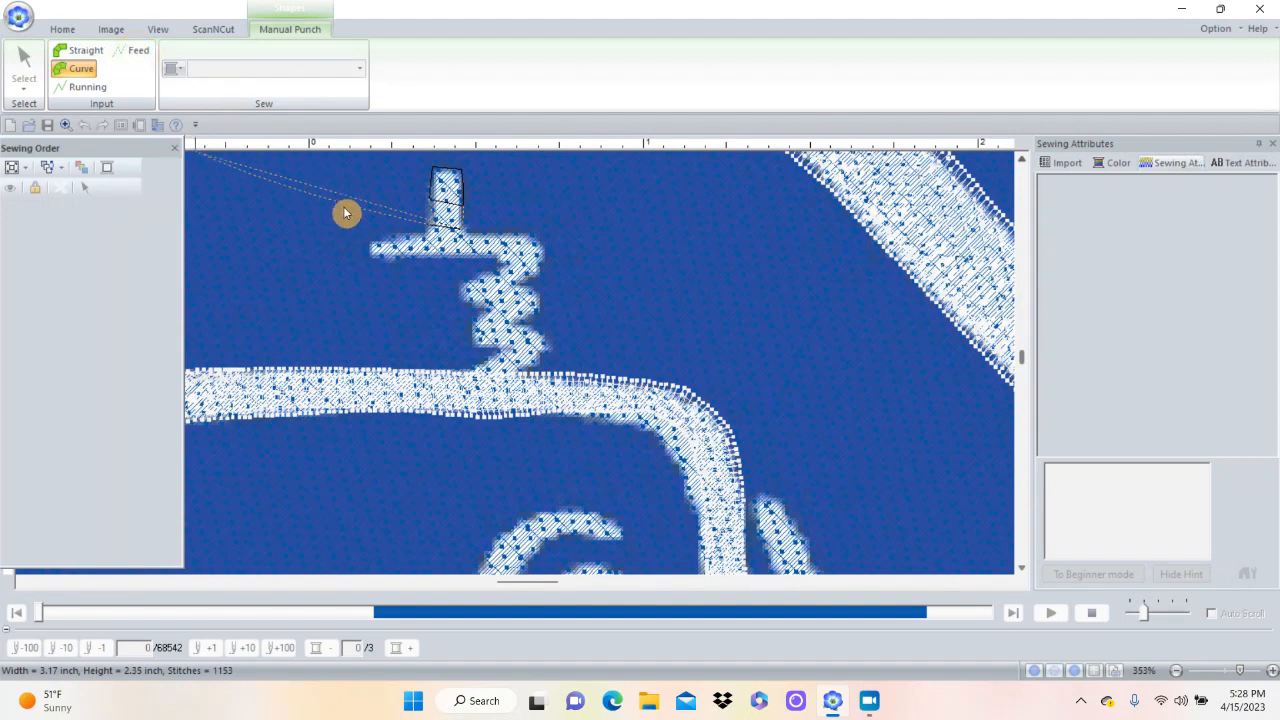
{"action": "left_click", "coordinate": [437, 246]}
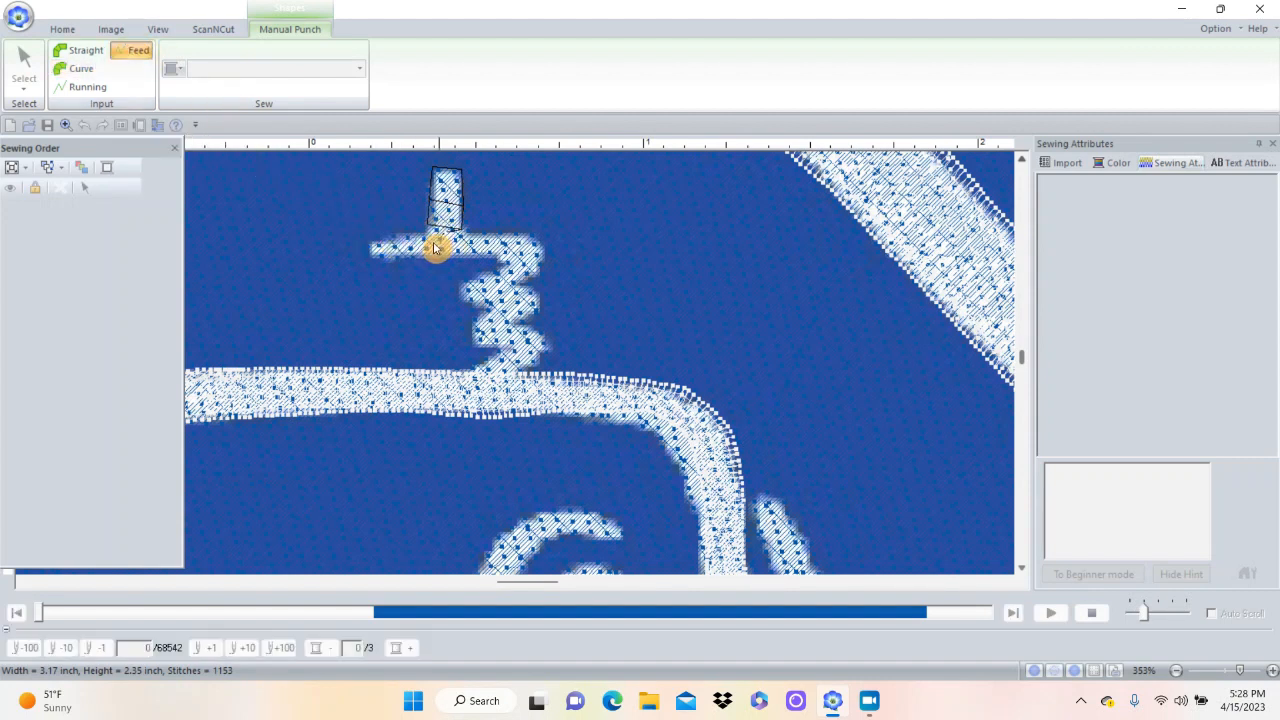
{"action": "left_click", "coordinate": [367, 247]}
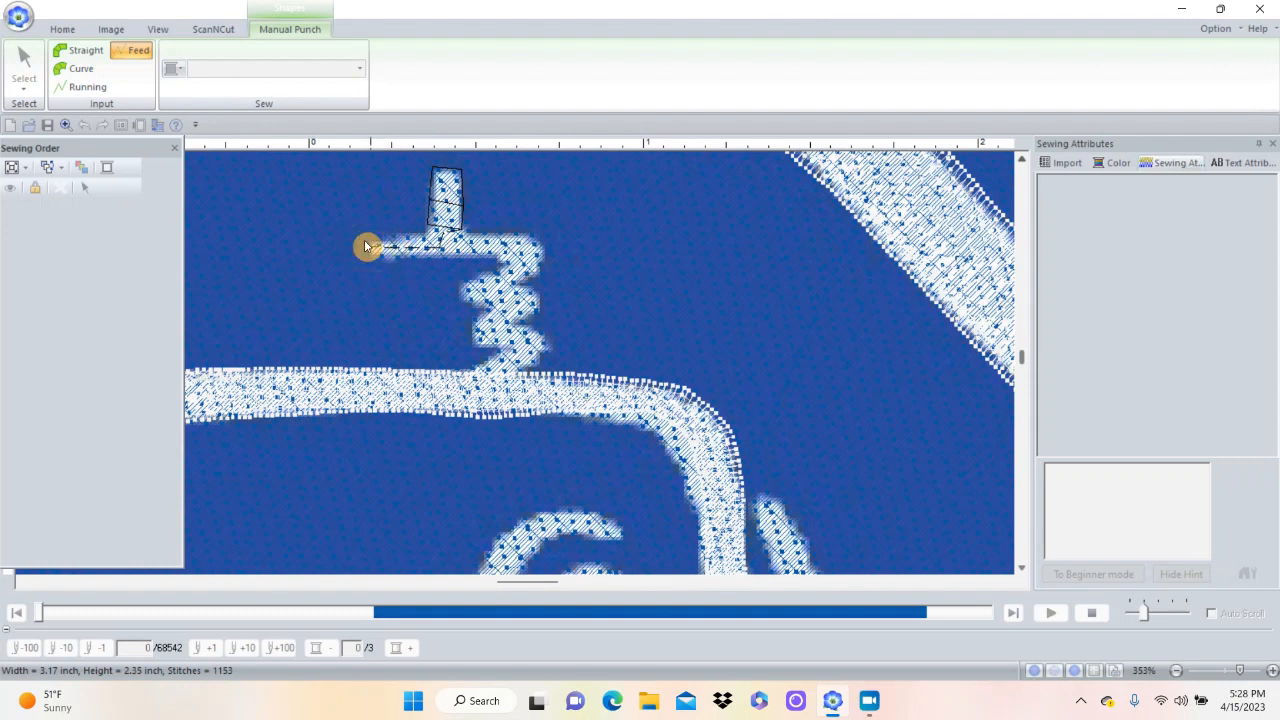
Resume curved punching and cover the spool's crossbar from its left end around the corner at its right end.
{"action": "left_click", "coordinate": [89, 74]}
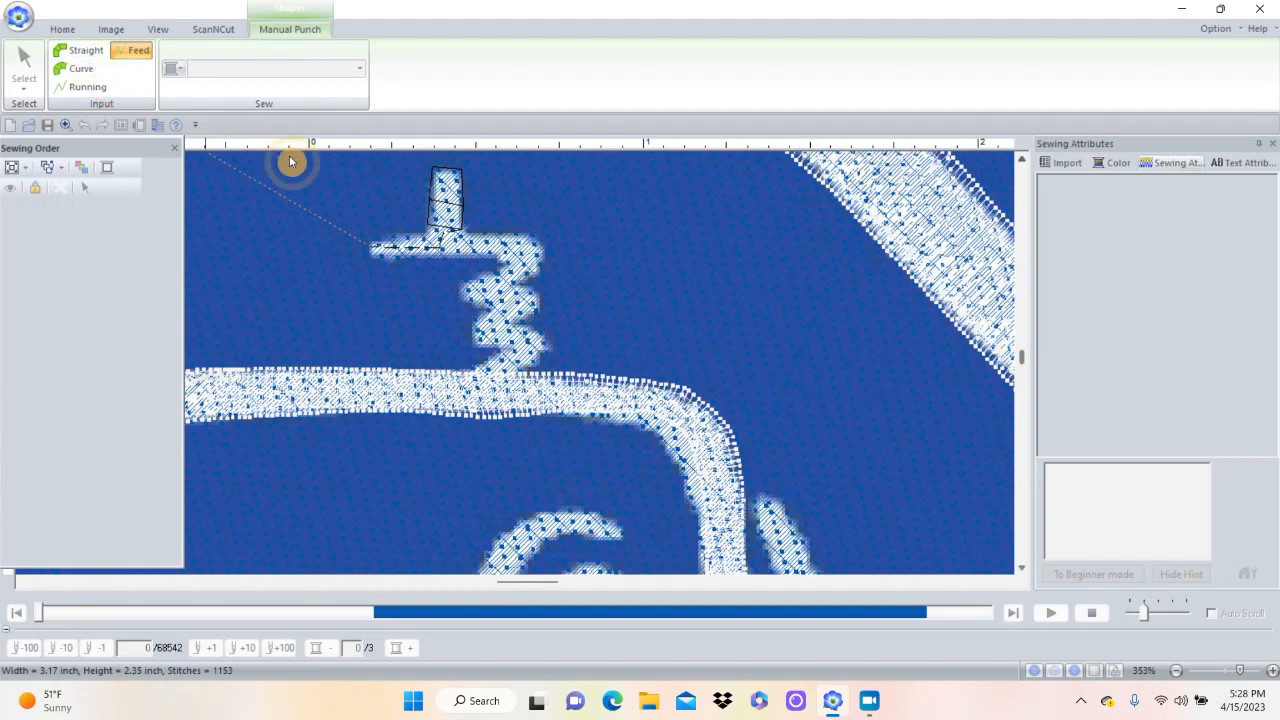
{"action": "left_click", "coordinate": [369, 235]}
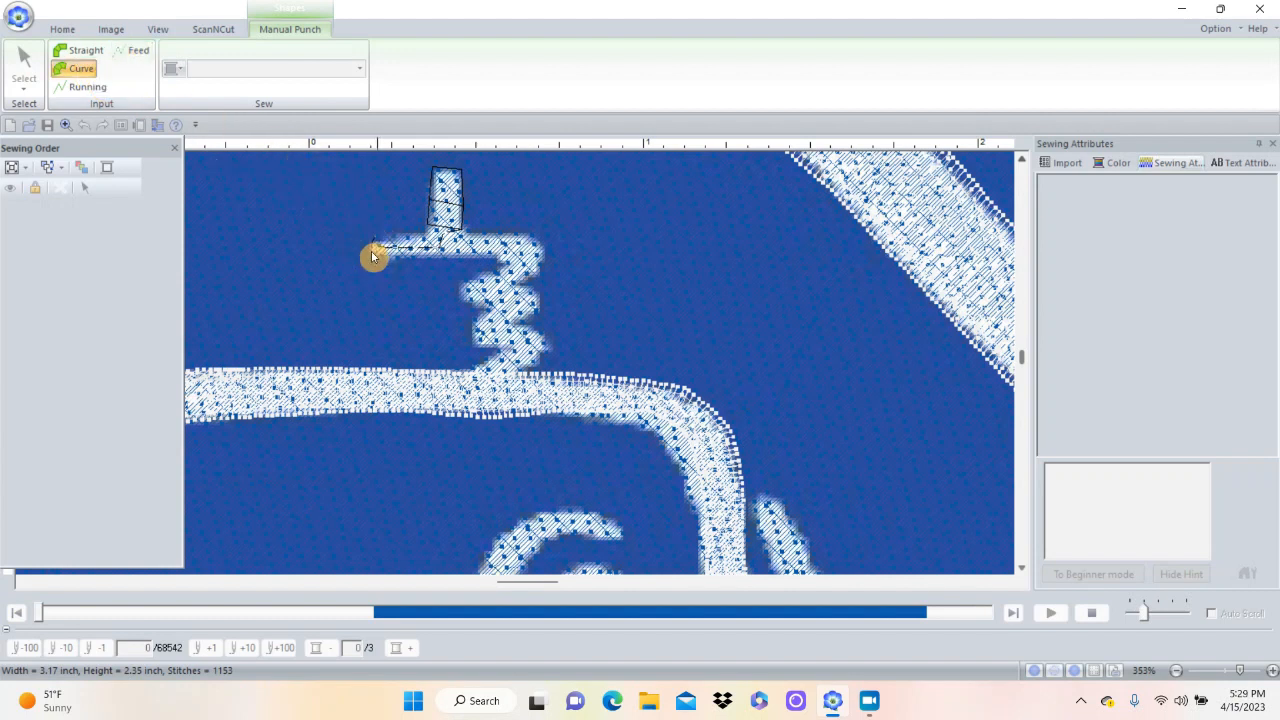
{"action": "left_click", "coordinate": [373, 256]}
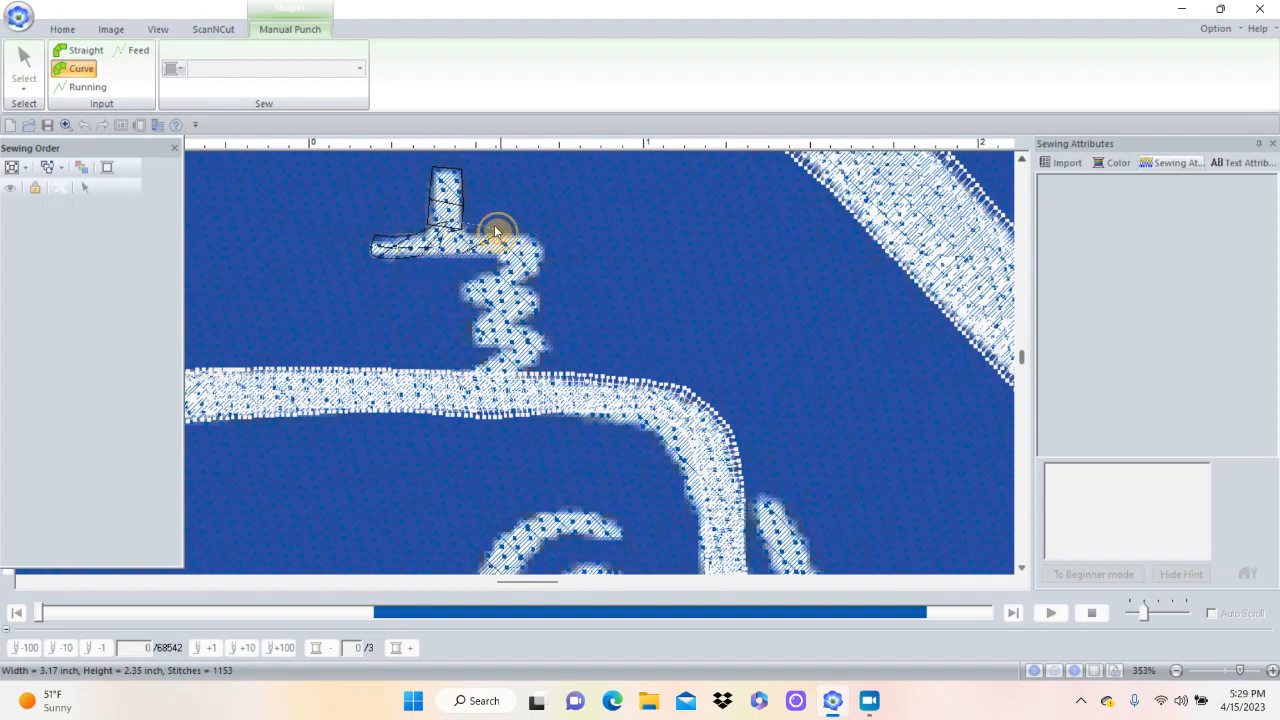
{"action": "left_click", "coordinate": [541, 255]}
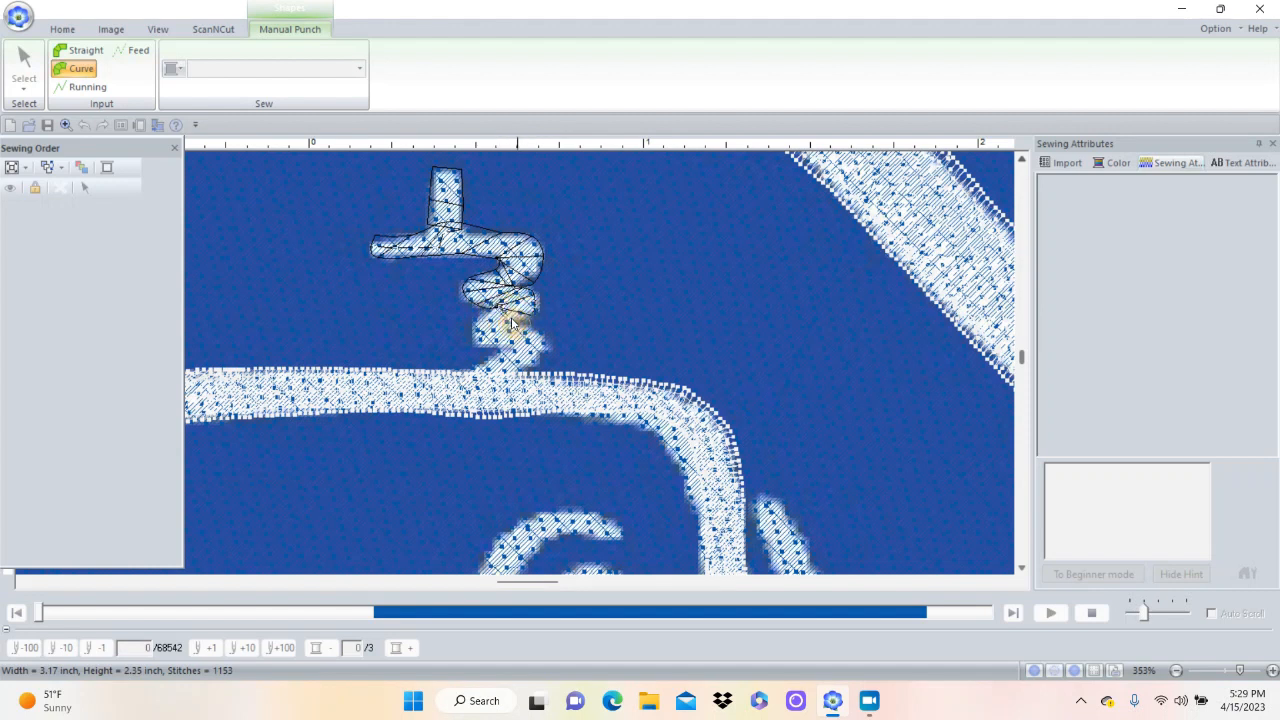
Punch the zigzag thread coil down to the top edge of the machine outline and finish the manual-punch shape.
{"action": "left_click", "coordinate": [502, 326]}
{"action": "left_click", "coordinate": [463, 322]}
{"action": "left_click", "coordinate": [480, 340]}
{"action": "left_click", "coordinate": [517, 325]}
{"action": "left_click", "coordinate": [505, 343]}
{"action": "left_click", "coordinate": [530, 339]}
{"action": "left_click", "coordinate": [517, 346]}
{"action": "left_click", "coordinate": [514, 355]}
{"action": "left_click", "coordinate": [525, 362]}
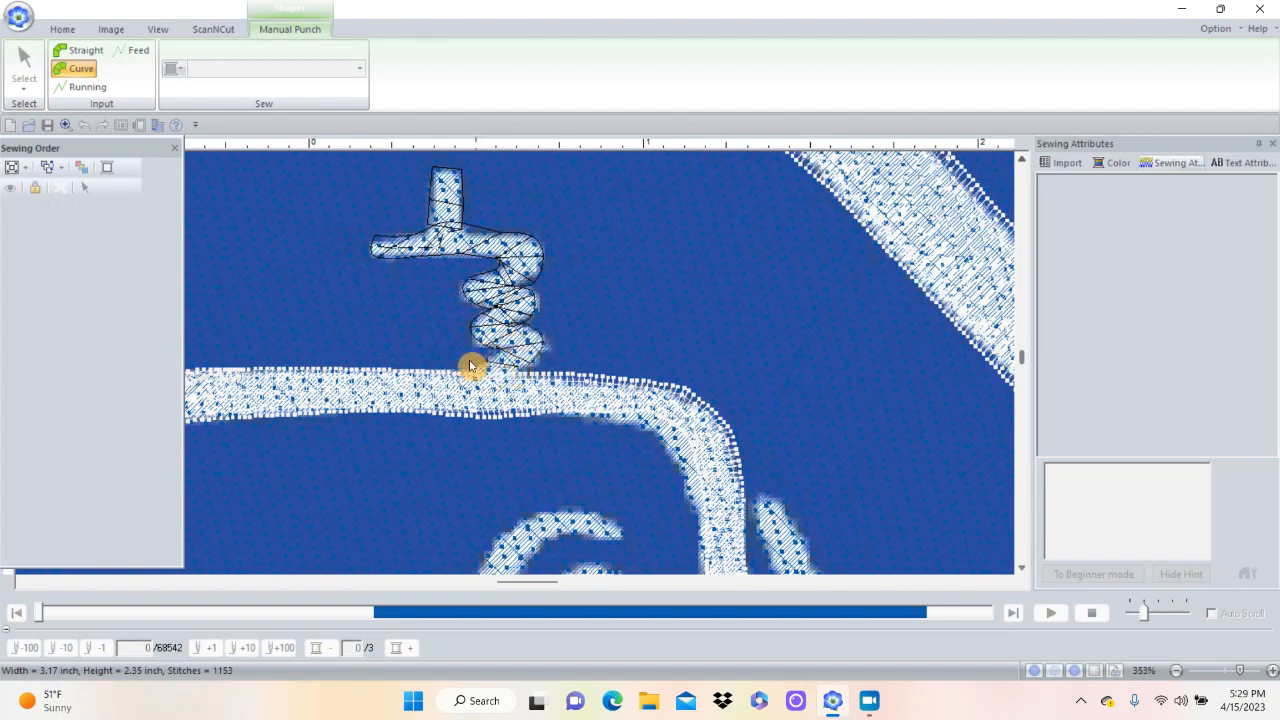
{"action": "double_click", "coordinate": [467, 372]}
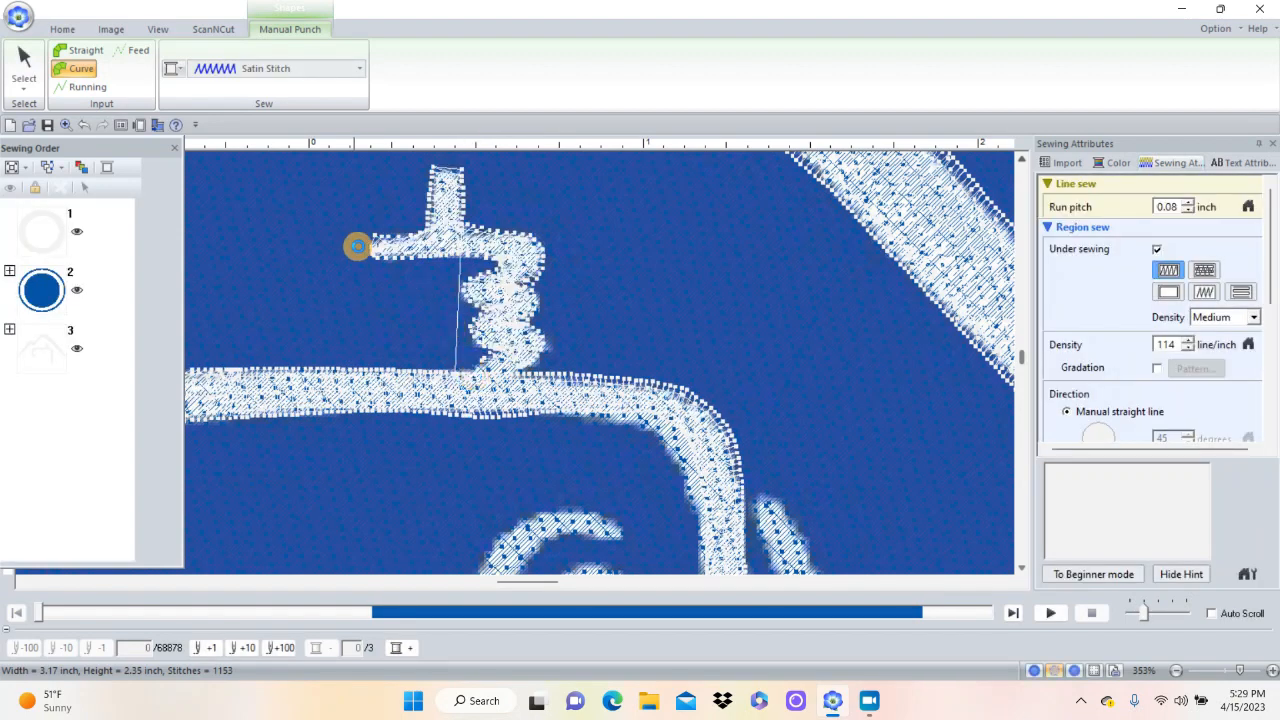
Switch to Realistic view and edit the coil's bottom end points so that they overlap the machine outline.
{"action": "left_click", "coordinate": [171, 32]}
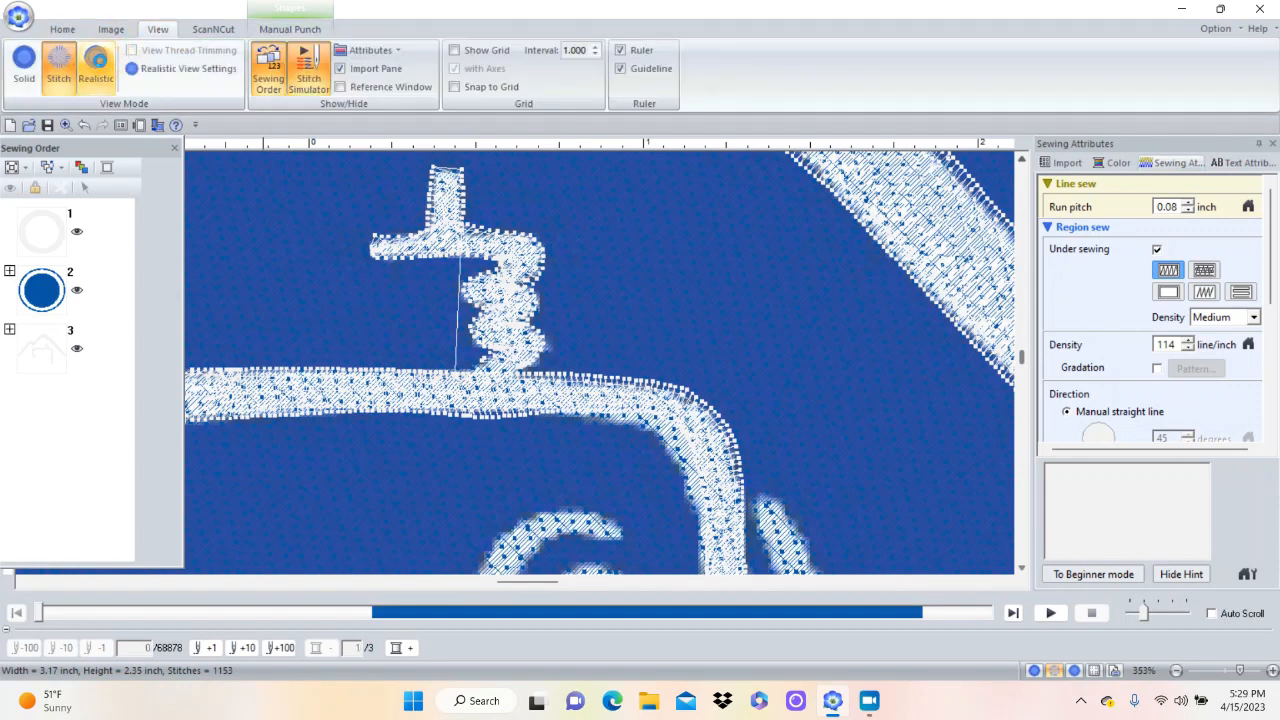
{"action": "left_click", "coordinate": [96, 64]}
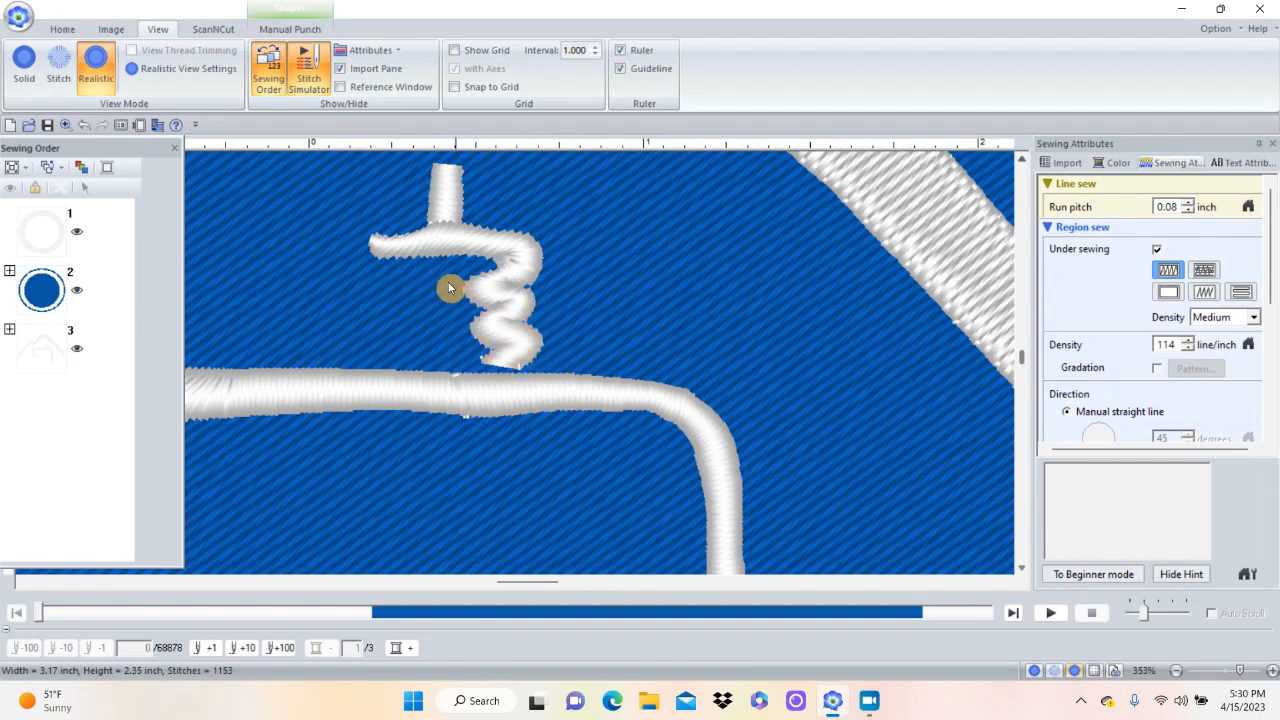
{"action": "left_click", "coordinate": [62, 29]}
{"action": "left_click", "coordinate": [28, 88]}
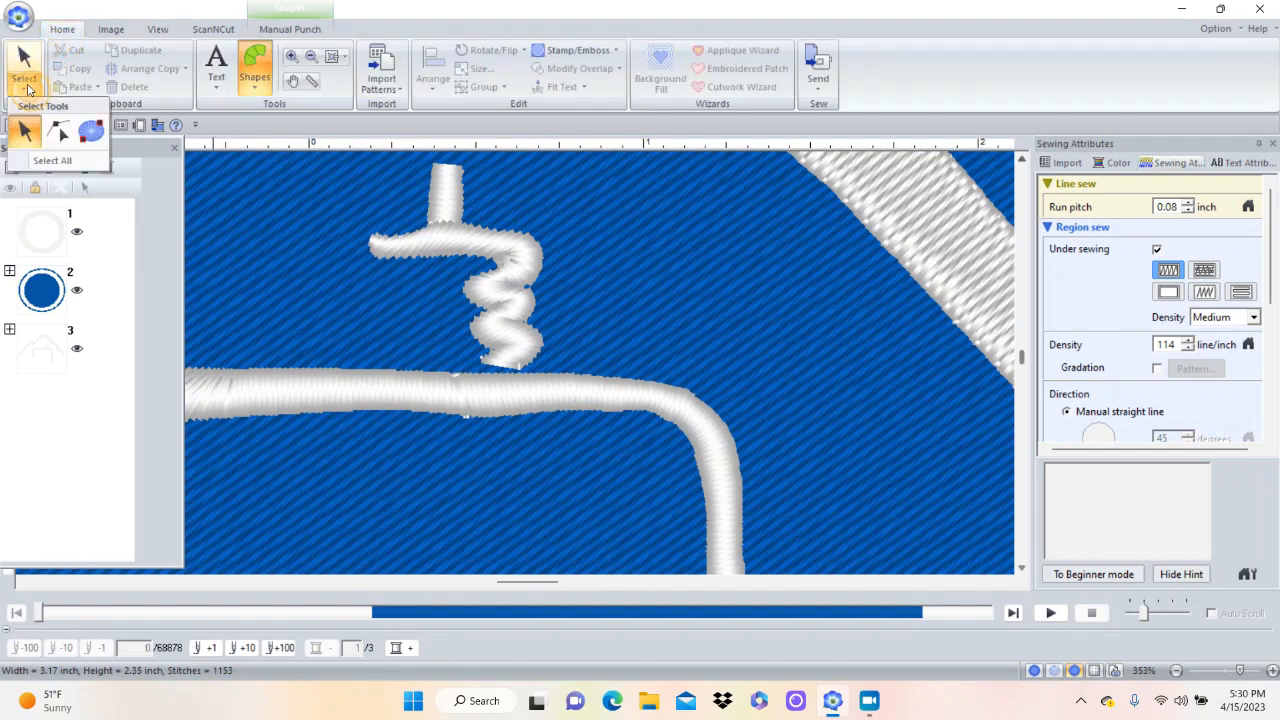
{"action": "left_click", "coordinate": [58, 131]}
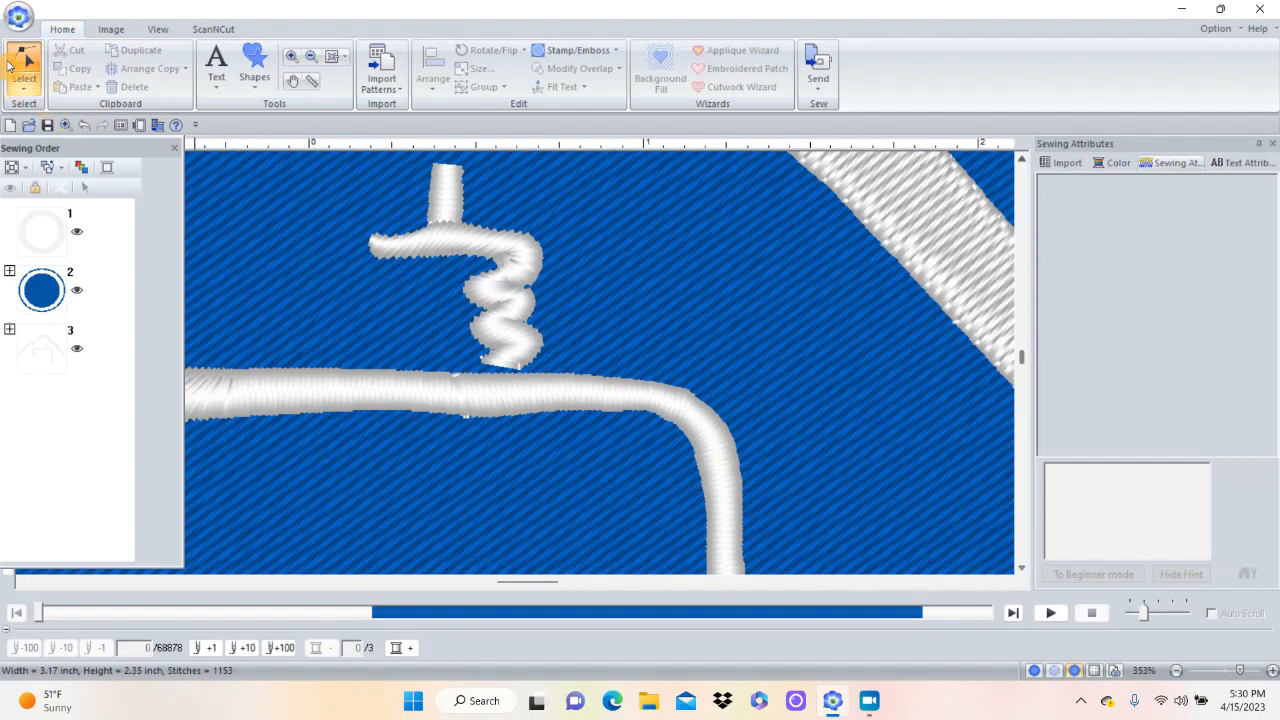
{"action": "left_click", "coordinate": [511, 358]}
{"action": "left_click", "coordinate": [505, 358]}
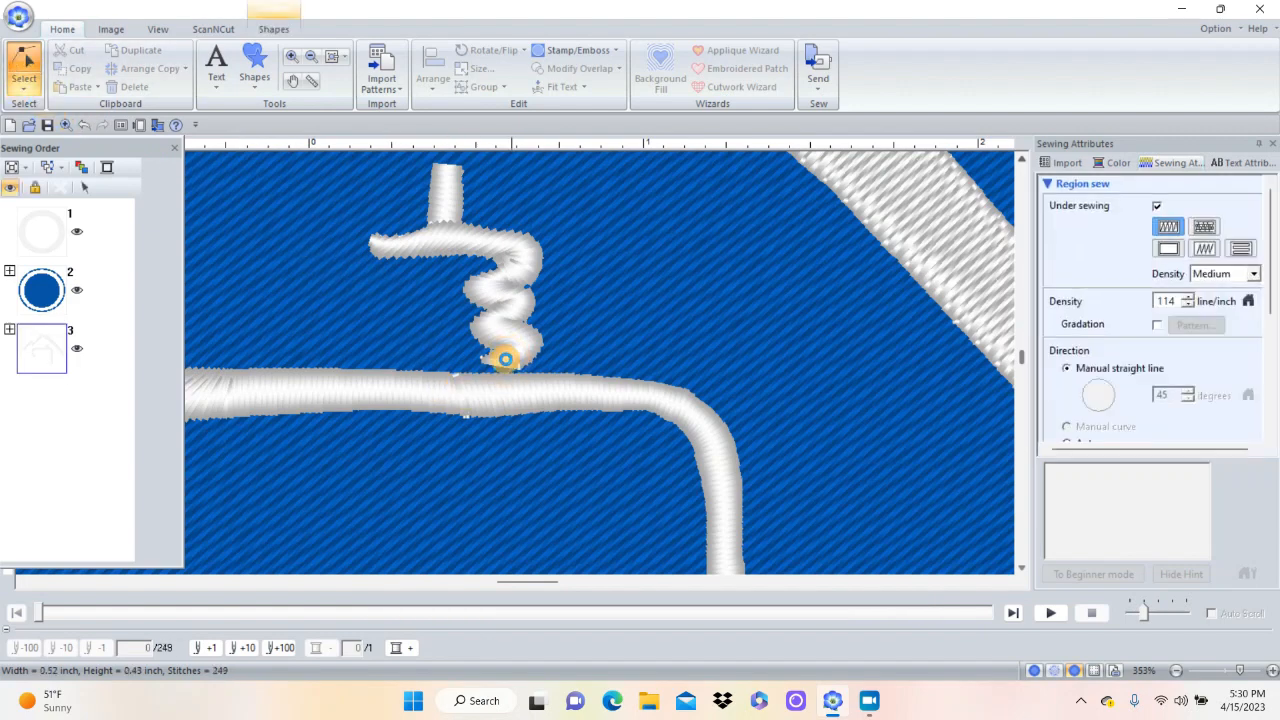
{"action": "left_click", "coordinate": [494, 369]}
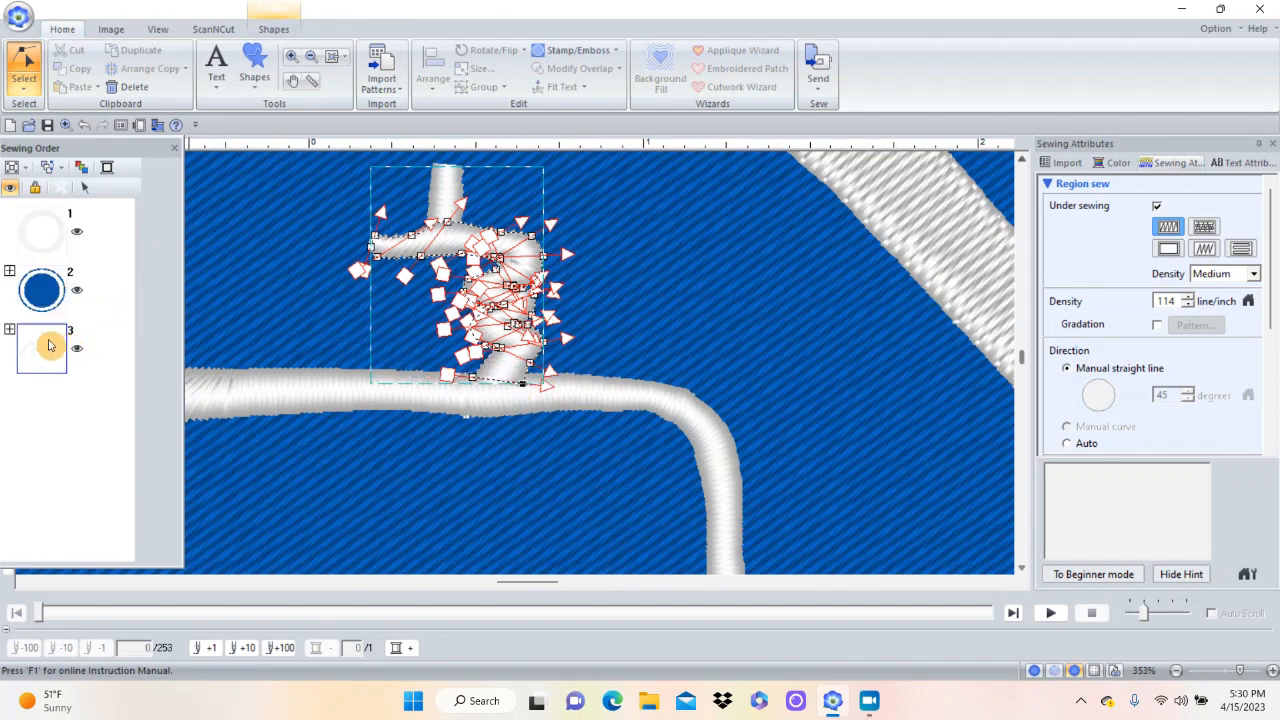
Expand the third color group in the sewing order and move the crossbar-and-coil column ahead of the machine outline.
{"action": "left_click", "coordinate": [10, 330]}
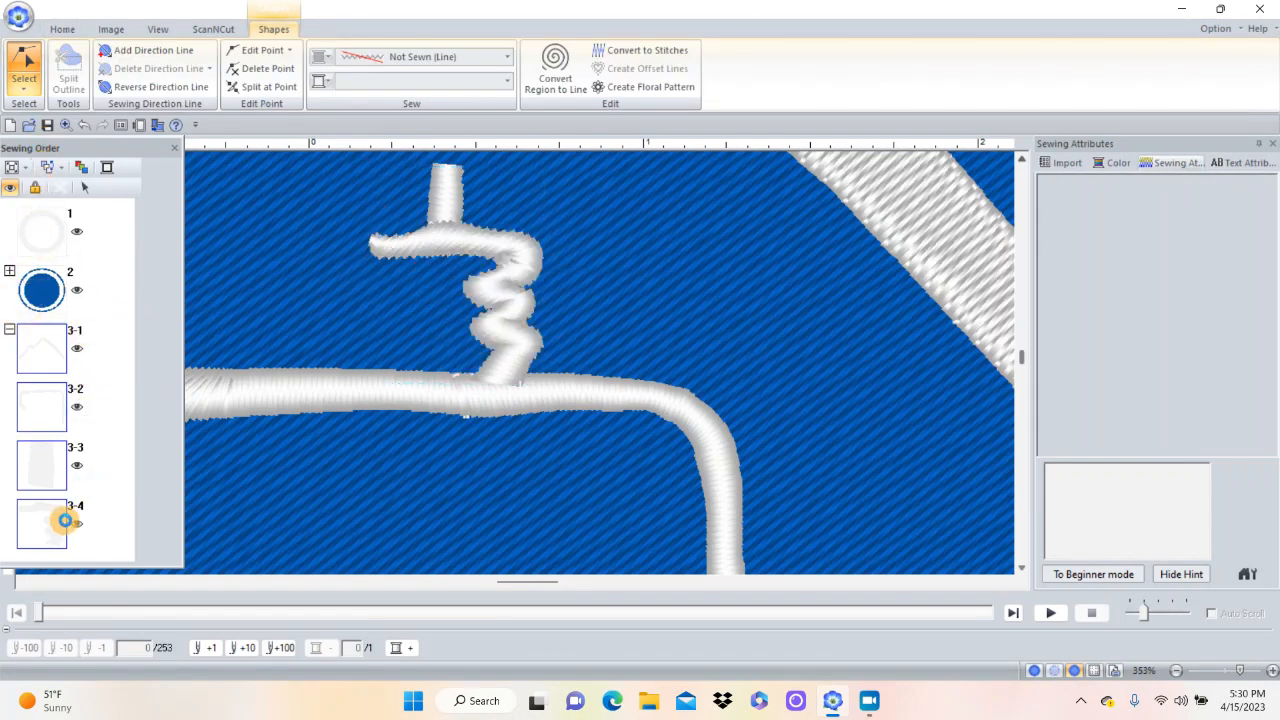
{"action": "left_click", "coordinate": [54, 527]}
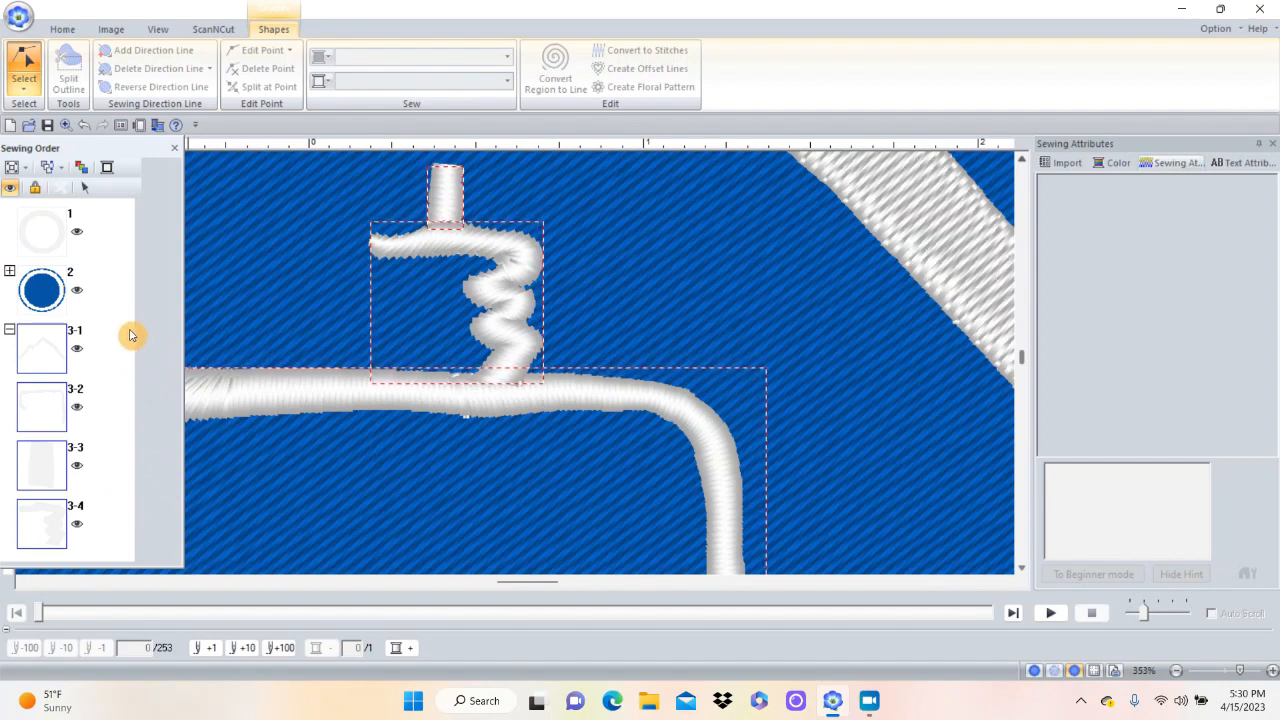
{"action": "left_click", "coordinate": [238, 279]}
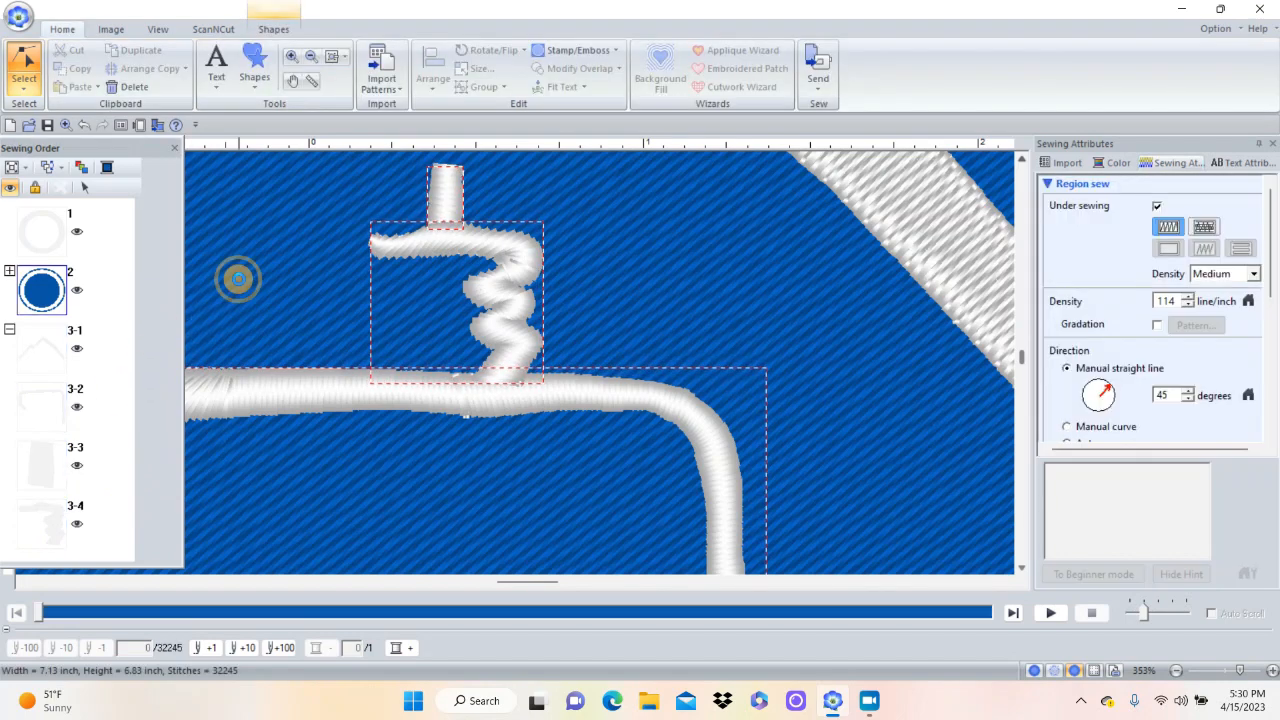
{"action": "left_click", "coordinate": [57, 524]}
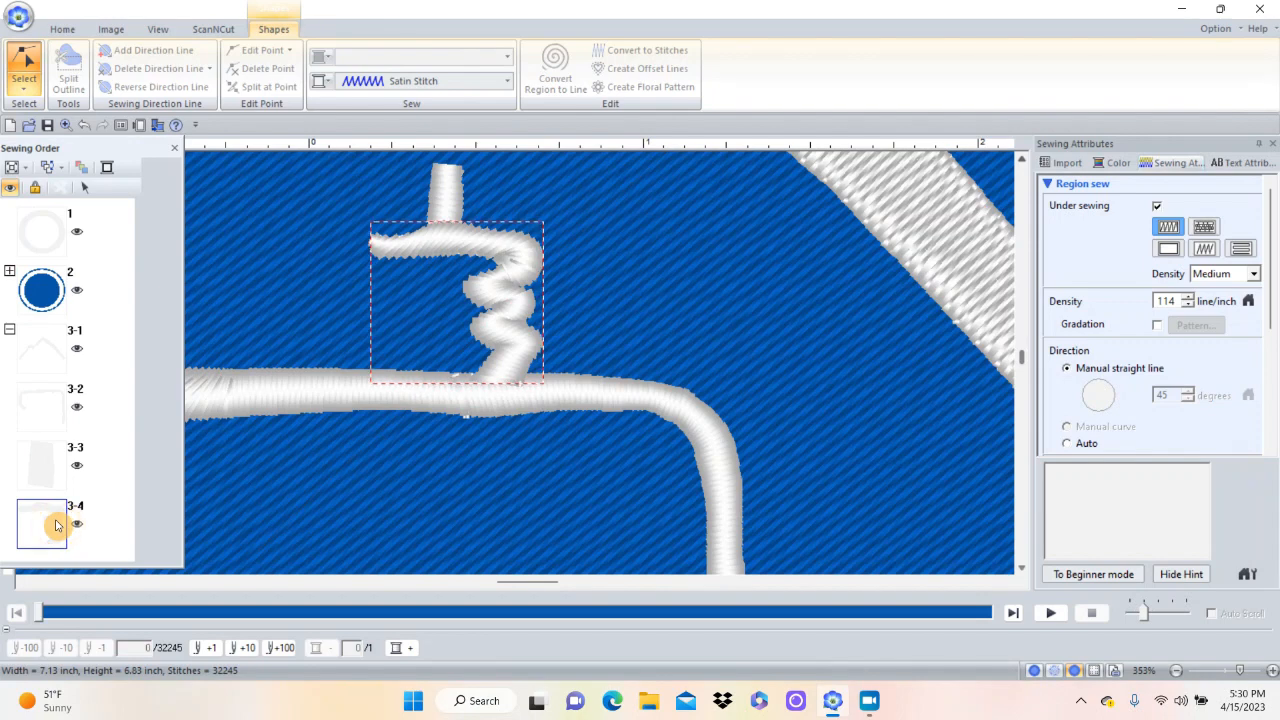
{"action": "mouse_move", "coordinate": [57, 524]}
{"action": "left_mouse_down"}
{"action": "mouse_move", "coordinate": [45, 378]}
{"action": "mouse_move", "coordinate": [48, 401]}
{"action": "left_mouse_up"}
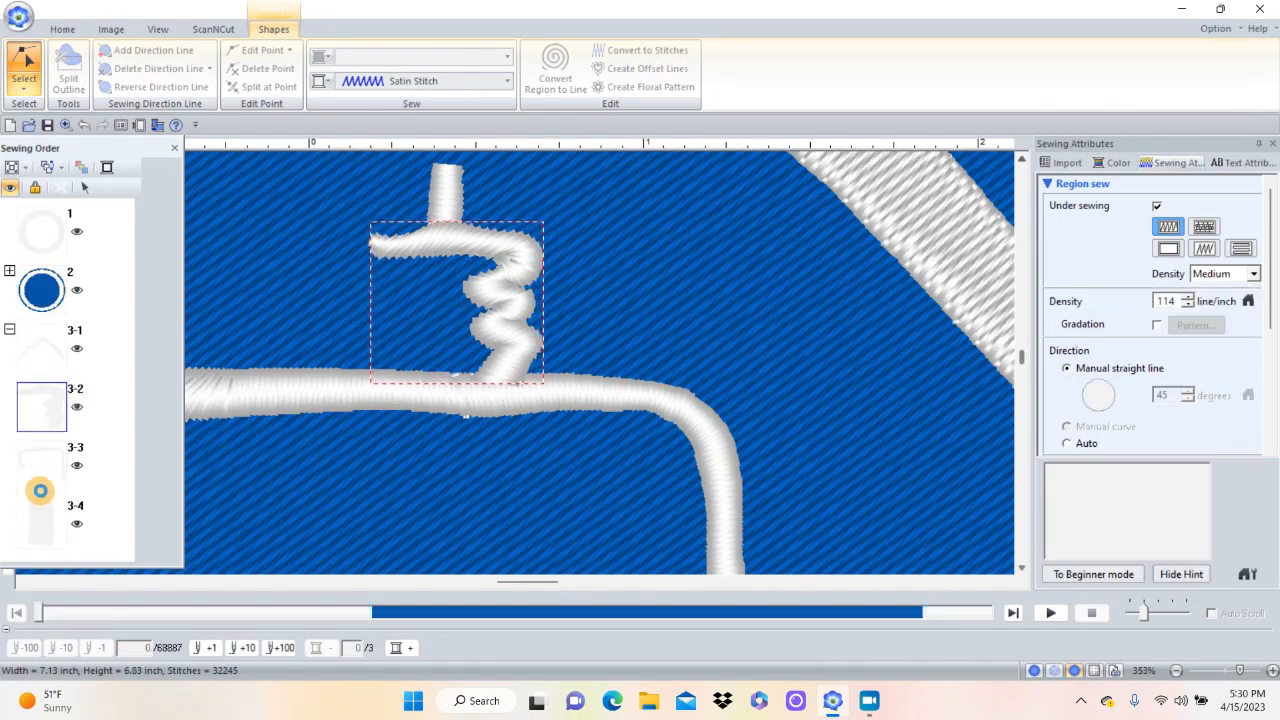
Move the spool pin's upright column in the sewing order so it sews before the crossbar-and-coil column.
{"action": "left_click", "coordinate": [41, 538]}
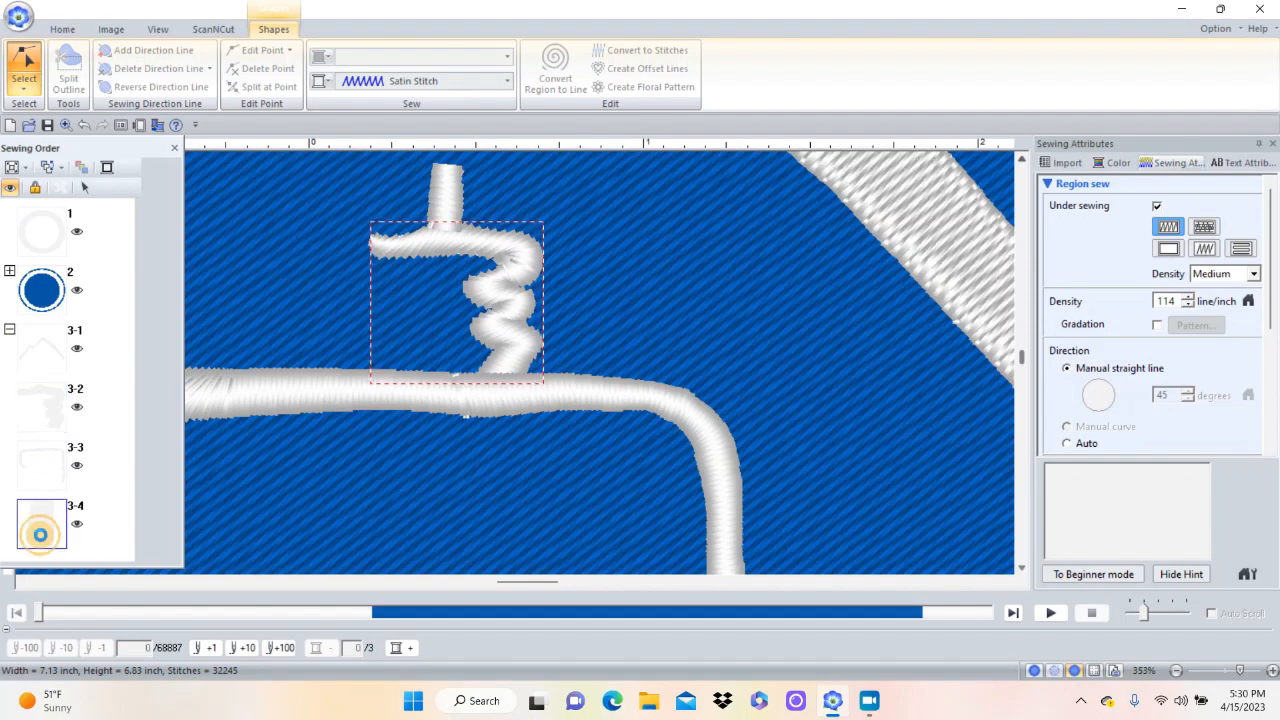
{"action": "left_click_drag", "start_coordinate": [40, 535], "coordinate": [44, 384]}
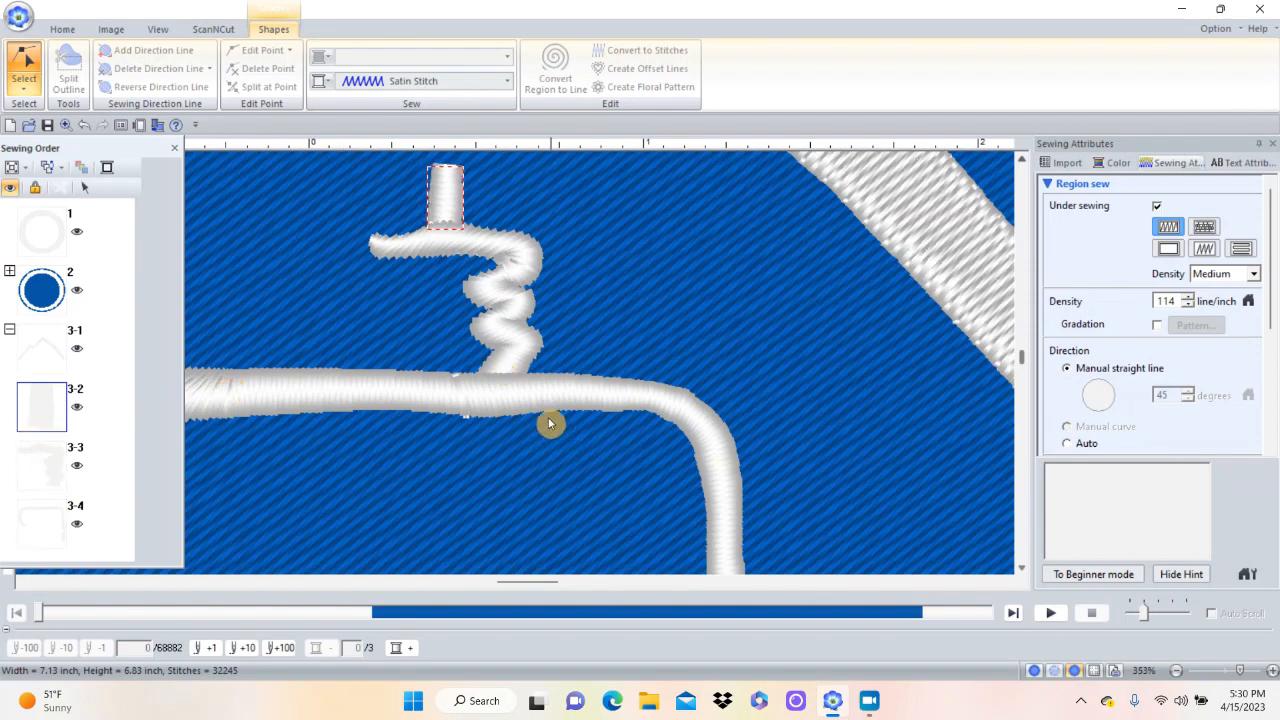
{"action": "left_click", "coordinate": [417, 294]}
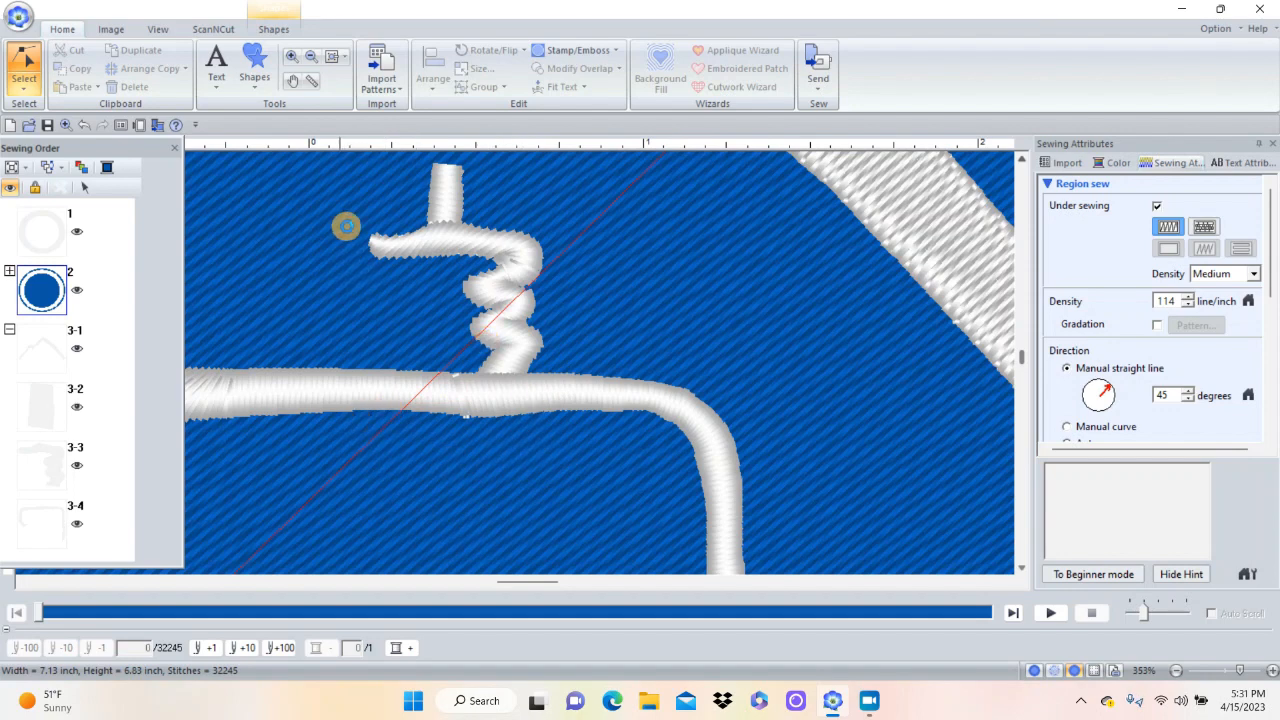
Fit the whole design in view, return to whole-object selection and clear the selection.
{"action": "left_click", "coordinate": [332, 57]}
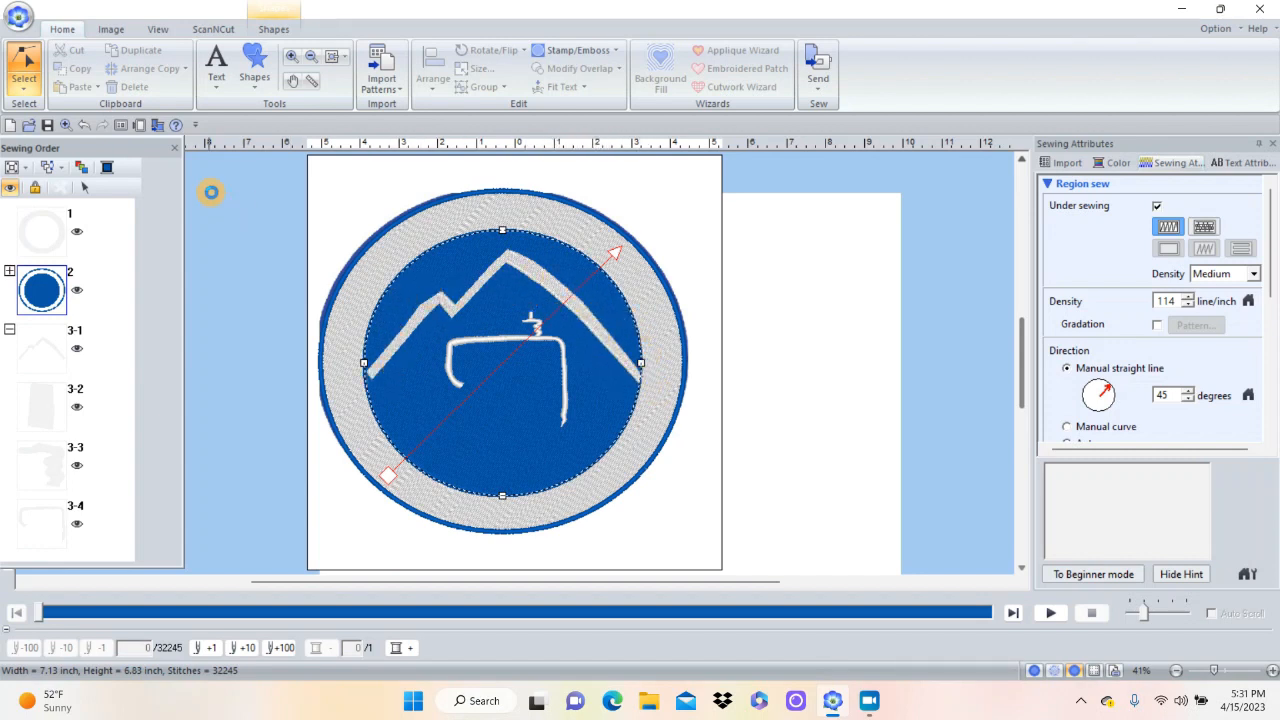
{"action": "left_click", "coordinate": [33, 97]}
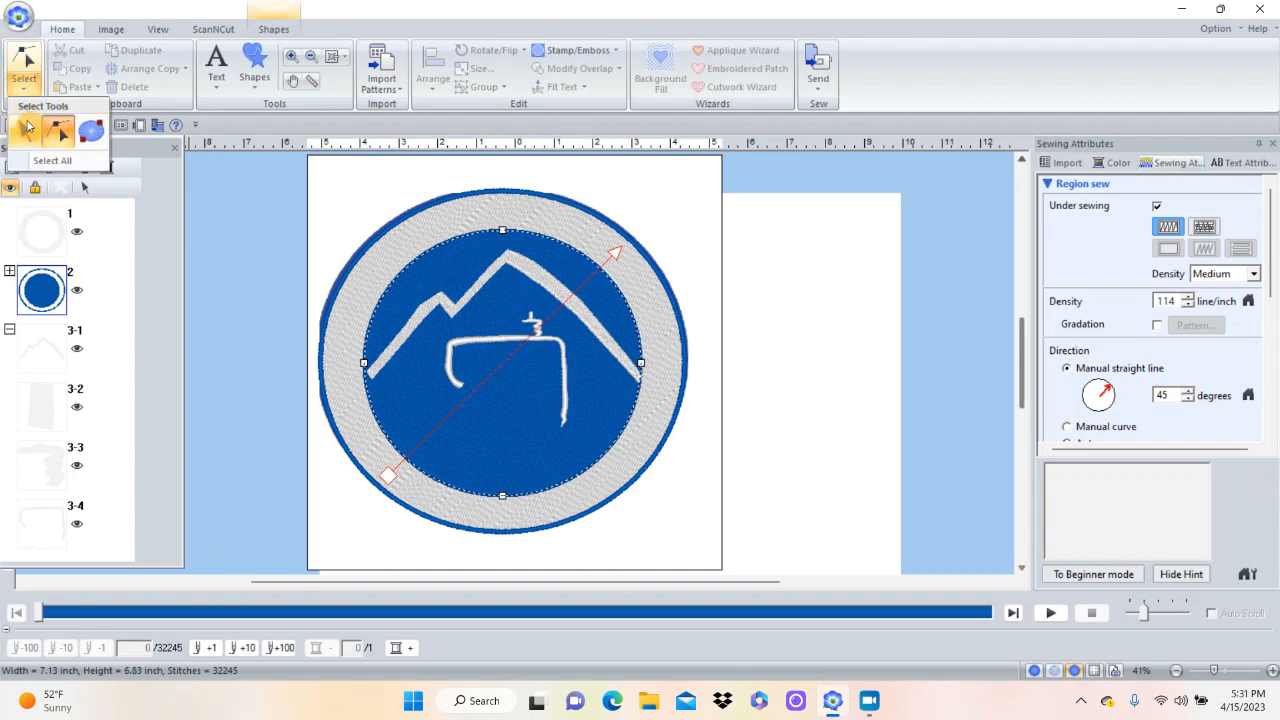
{"action": "left_click", "coordinate": [26, 131]}
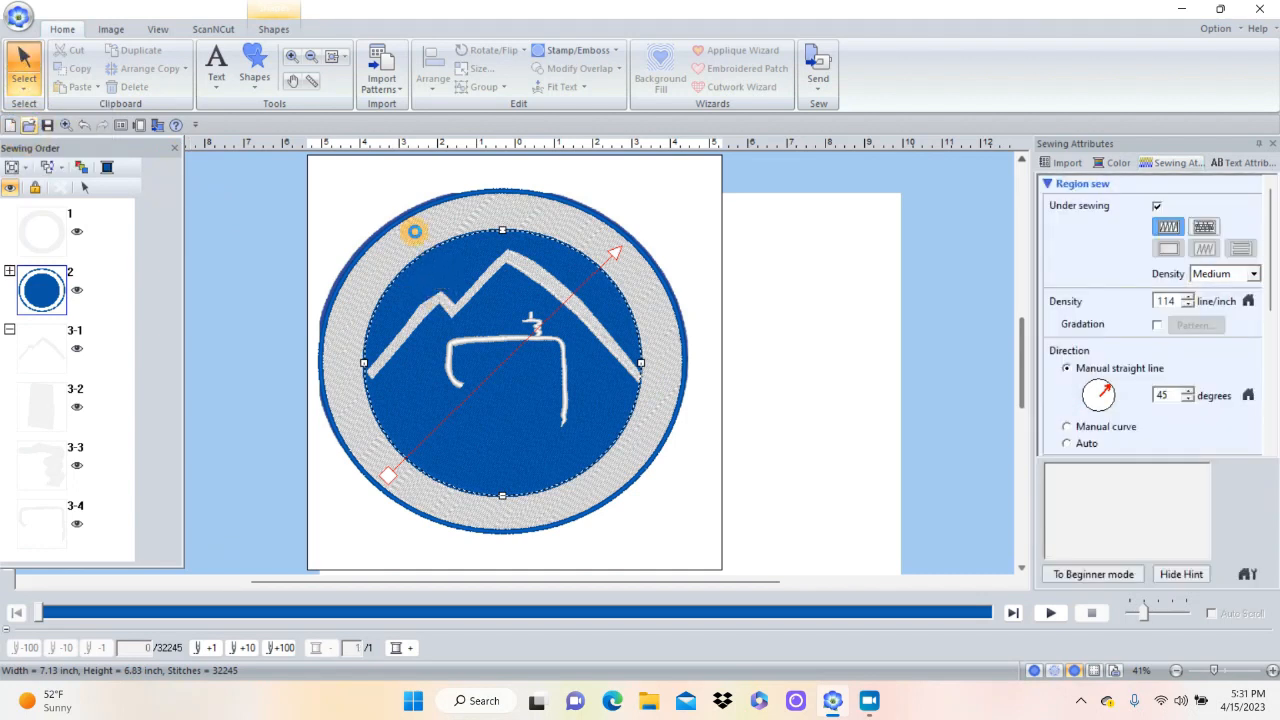
{"action": "left_click", "coordinate": [390, 197]}
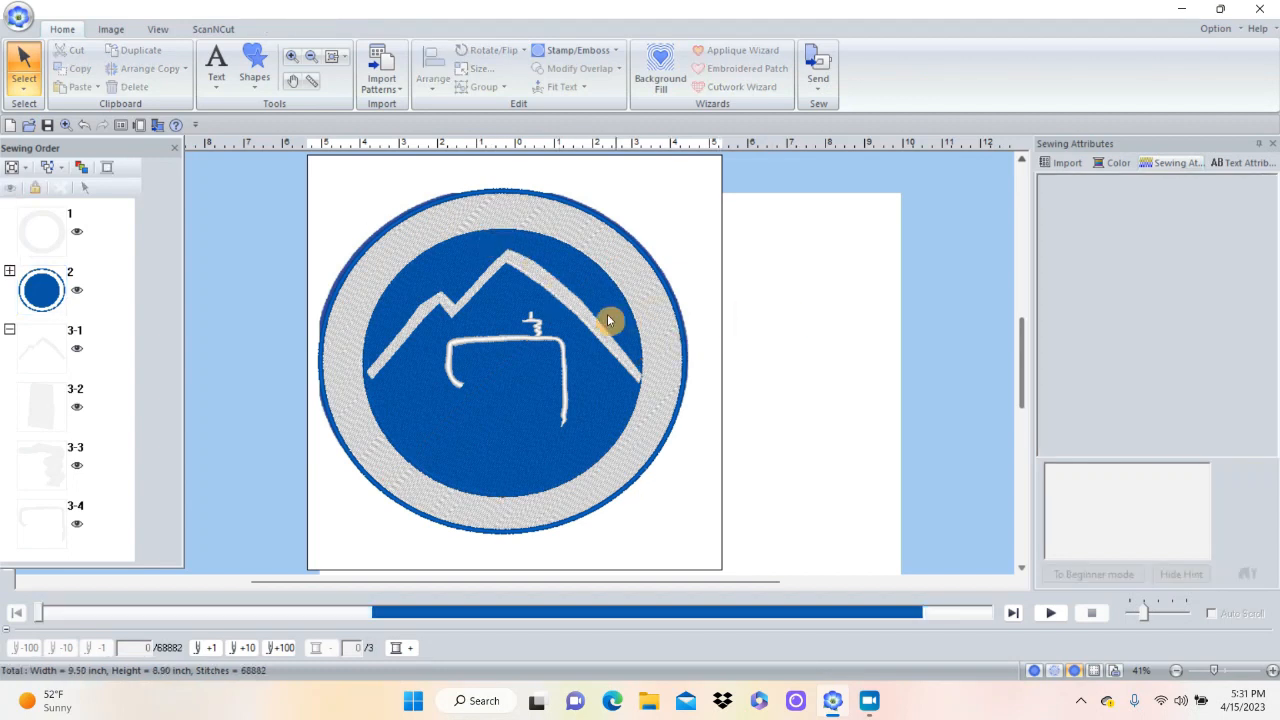
Remove the overlap between the white mountain outline and the blue inner circle, then clear the selection.
{"action": "left_click", "coordinate": [563, 297]}
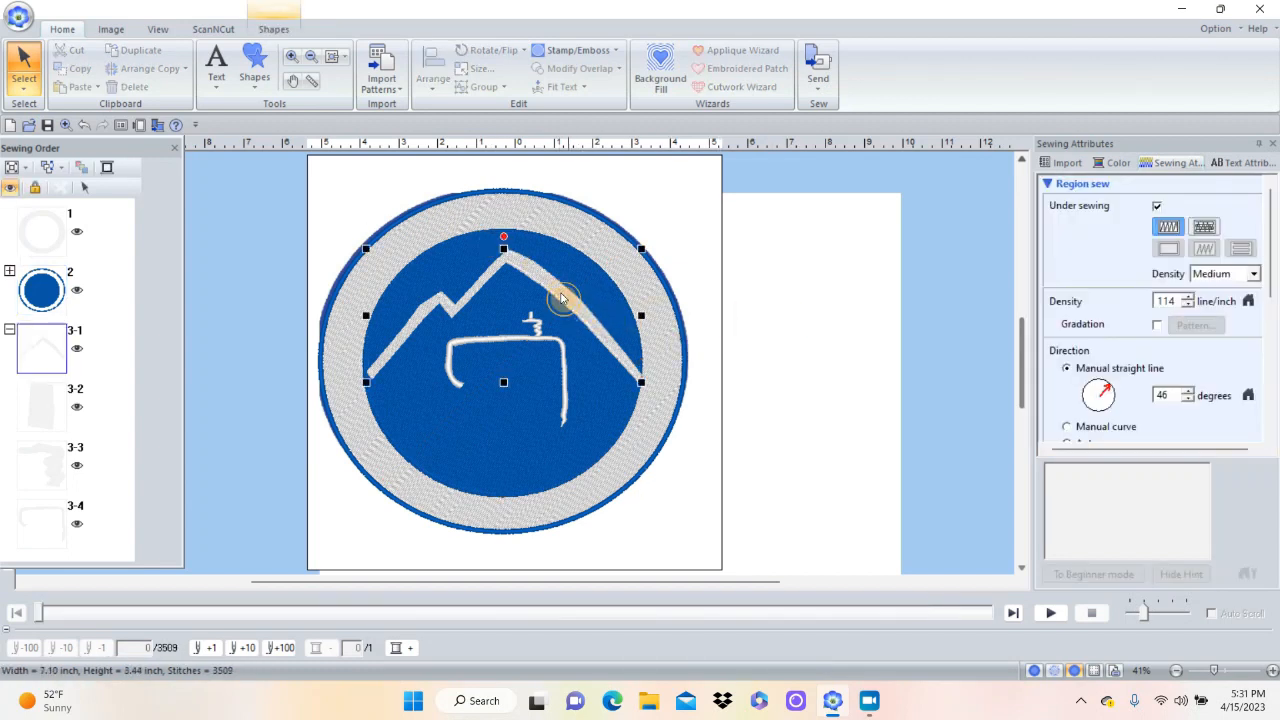
{"action": "left_click", "coordinate": [591, 422], "text": "ctrl"}
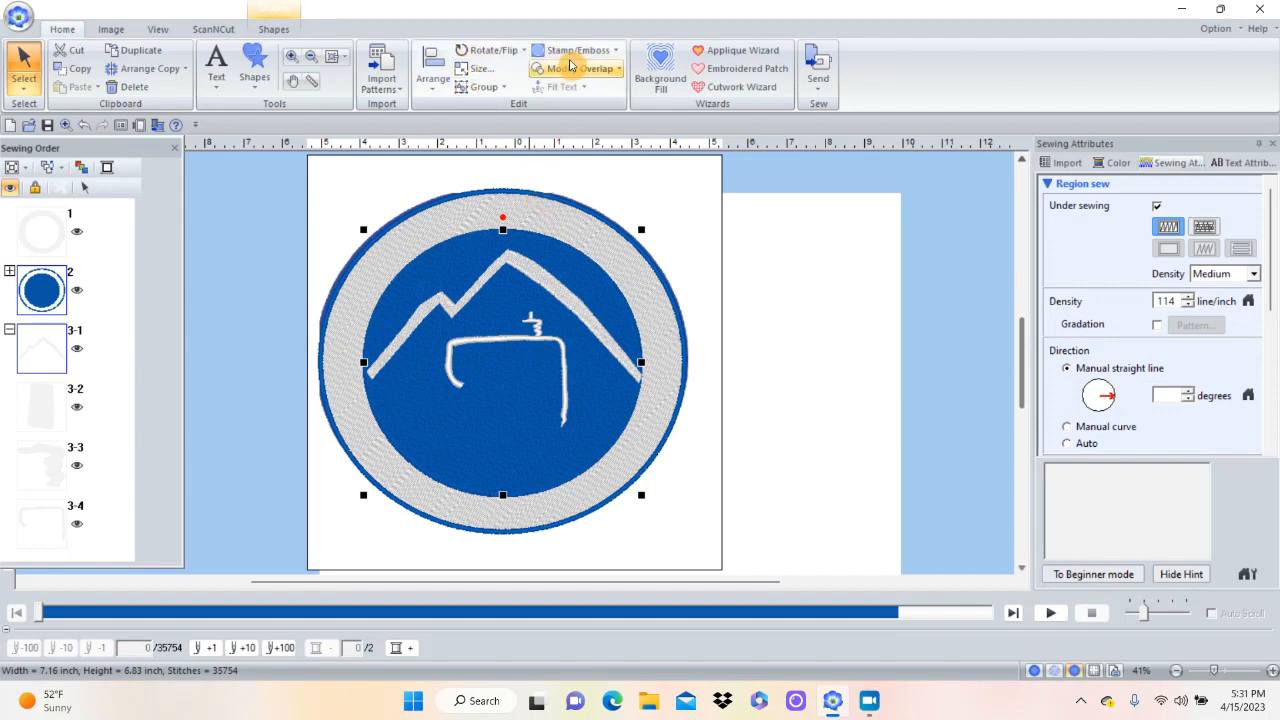
{"action": "left_click", "coordinate": [571, 69]}
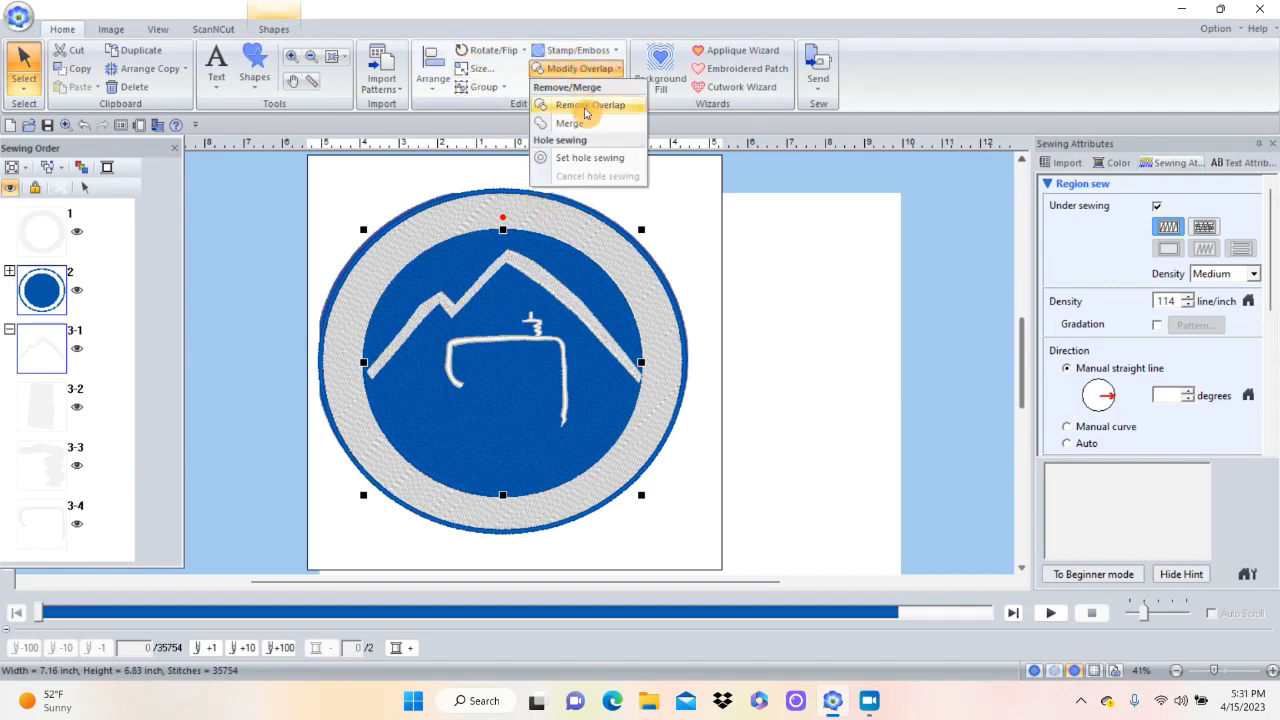
{"action": "left_click", "coordinate": [586, 106]}
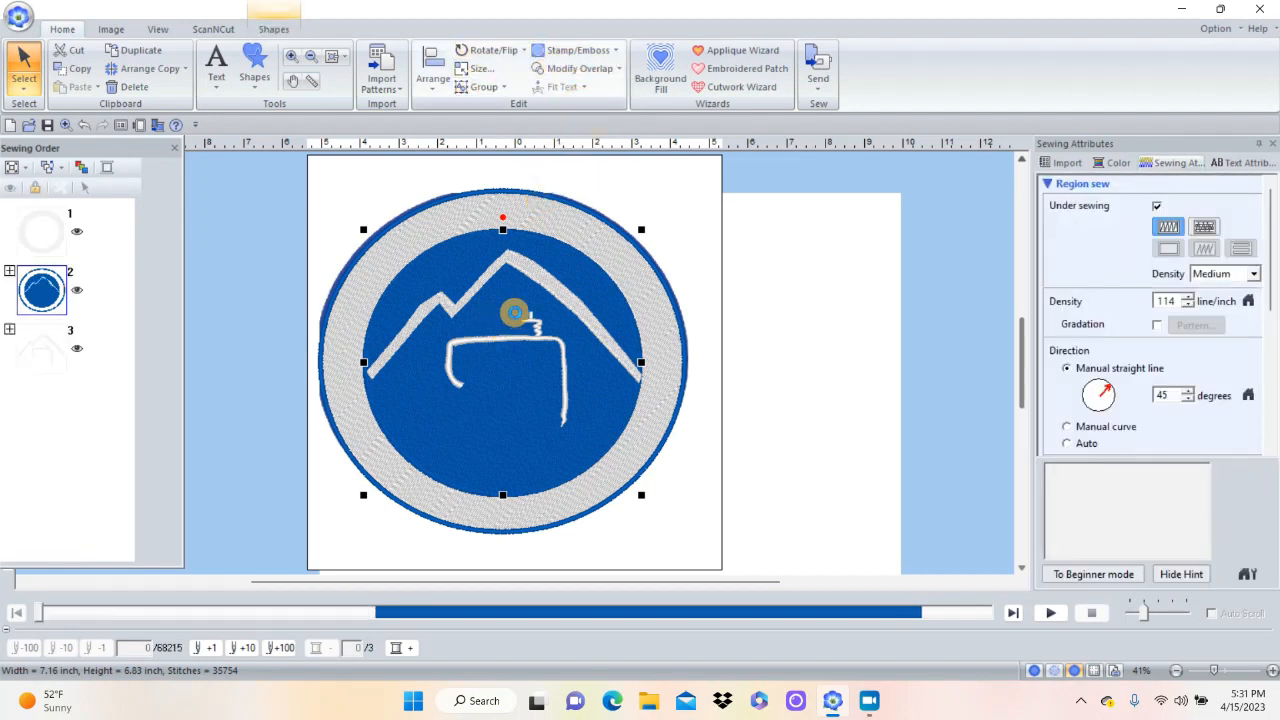
{"action": "left_click", "coordinate": [514, 313]}
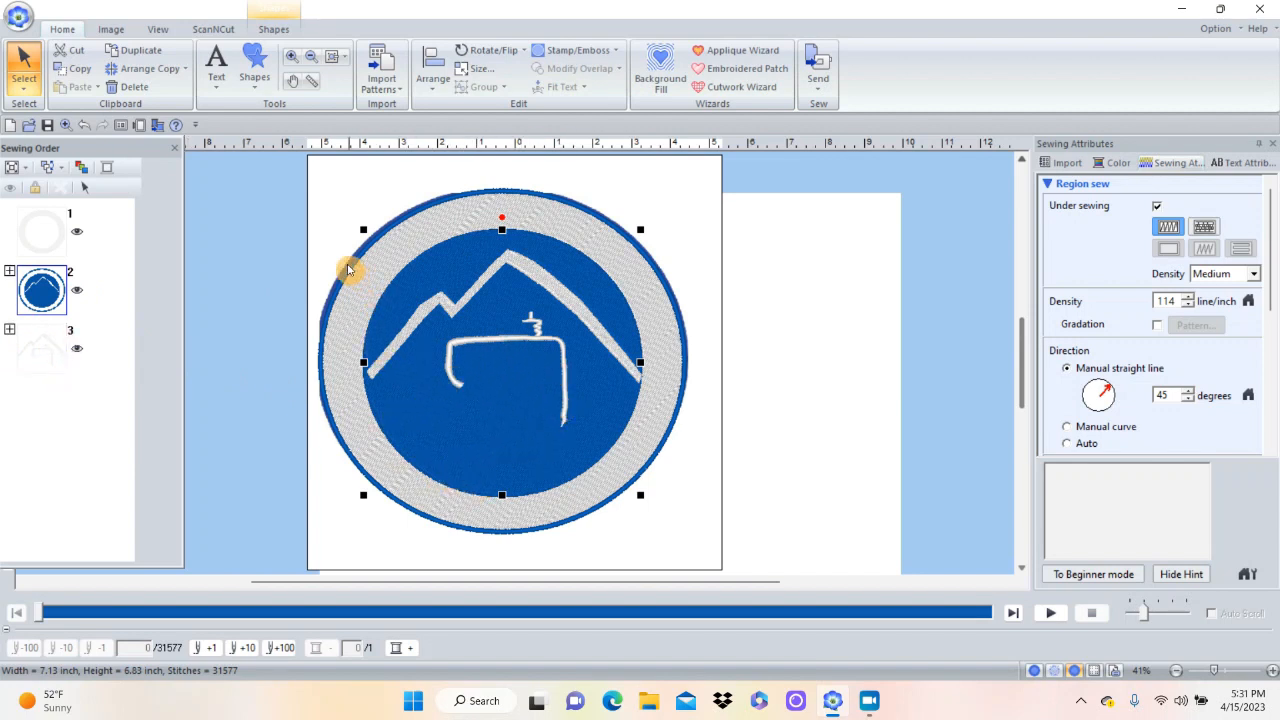
{"action": "left_click", "coordinate": [328, 243]}
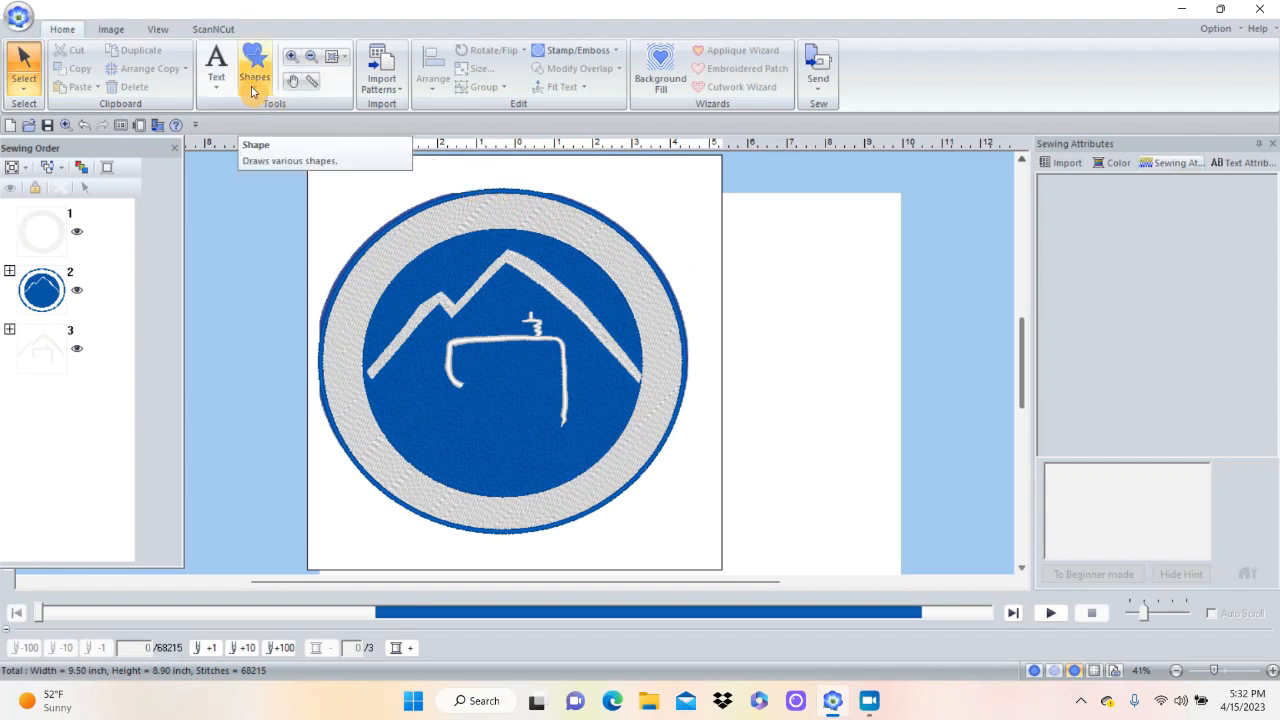
Add the text ROCKY MOUNTAIN in font 013 Block 05 above the logo's upper edge.
{"action": "left_click", "coordinate": [217, 79]}
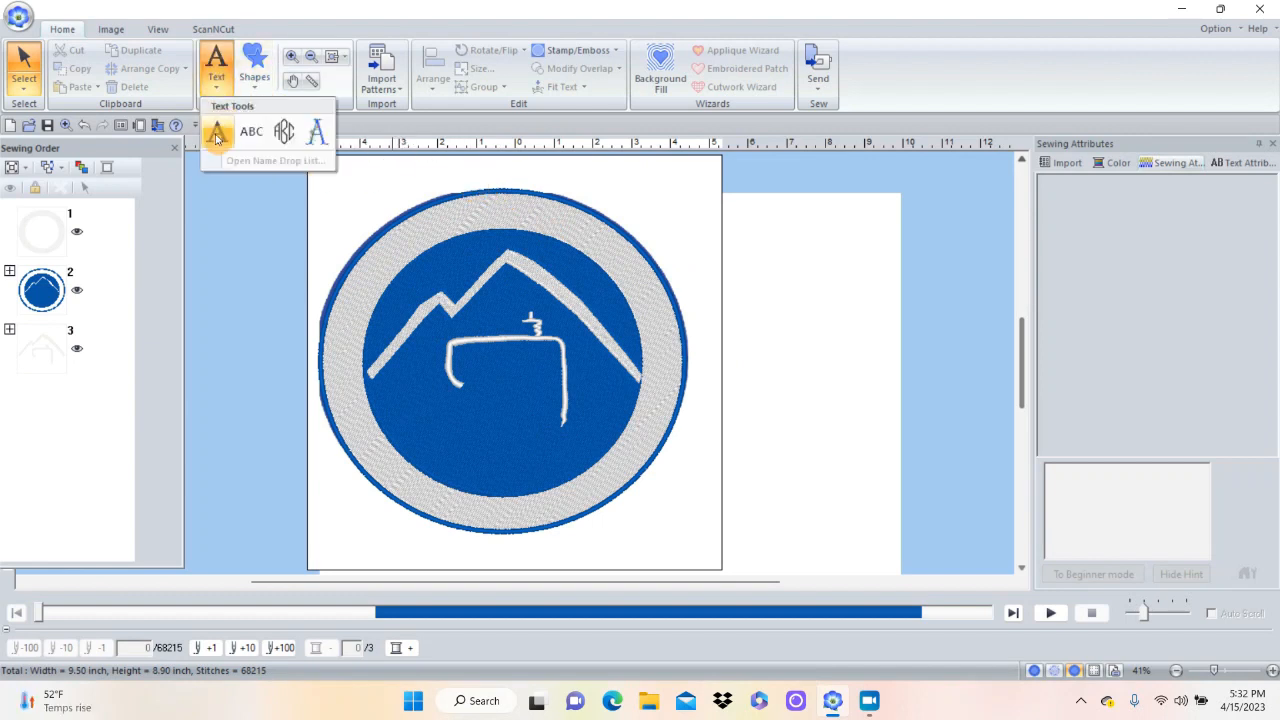
{"action": "left_click", "coordinate": [217, 132]}
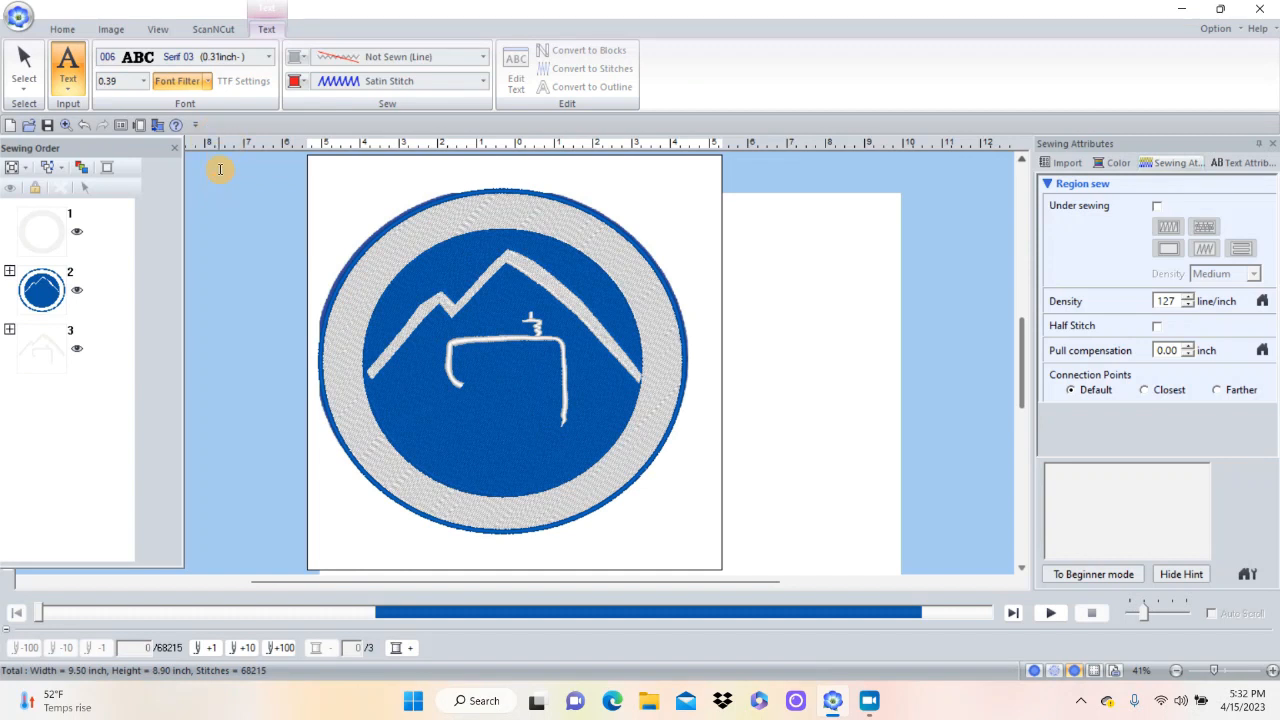
{"action": "left_click", "coordinate": [268, 60]}
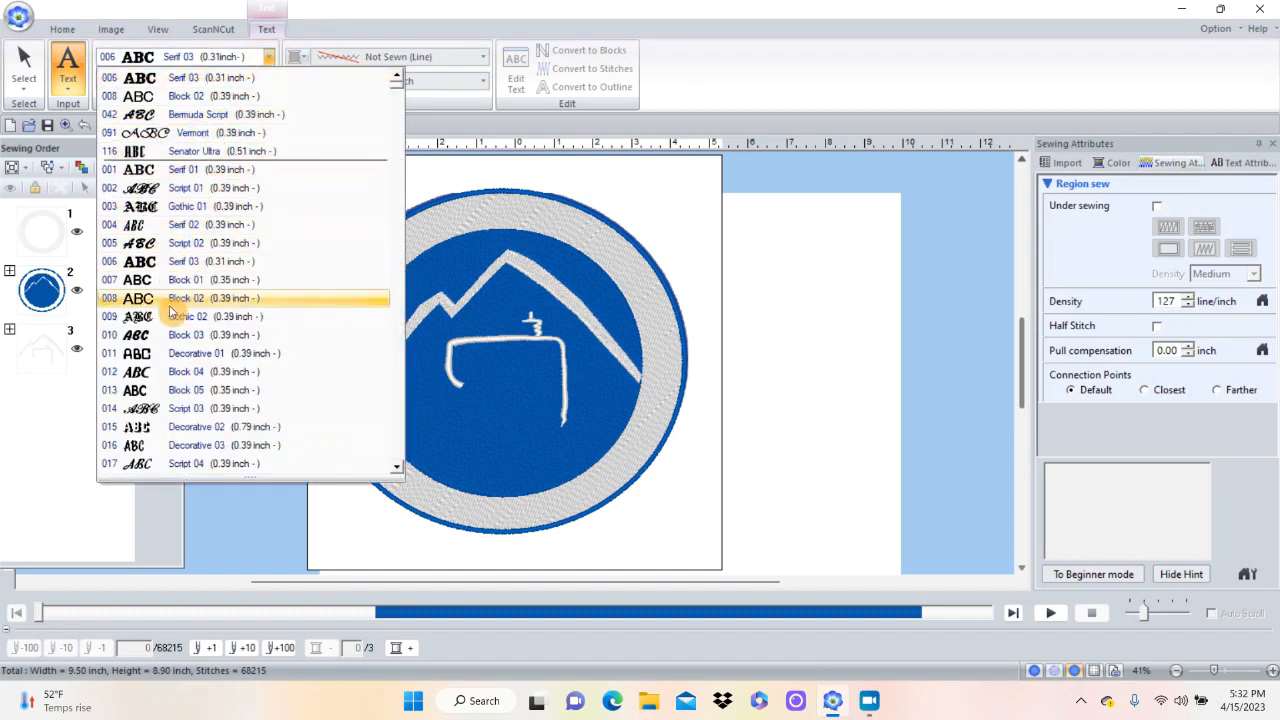
{"action": "left_click", "coordinate": [155, 391]}
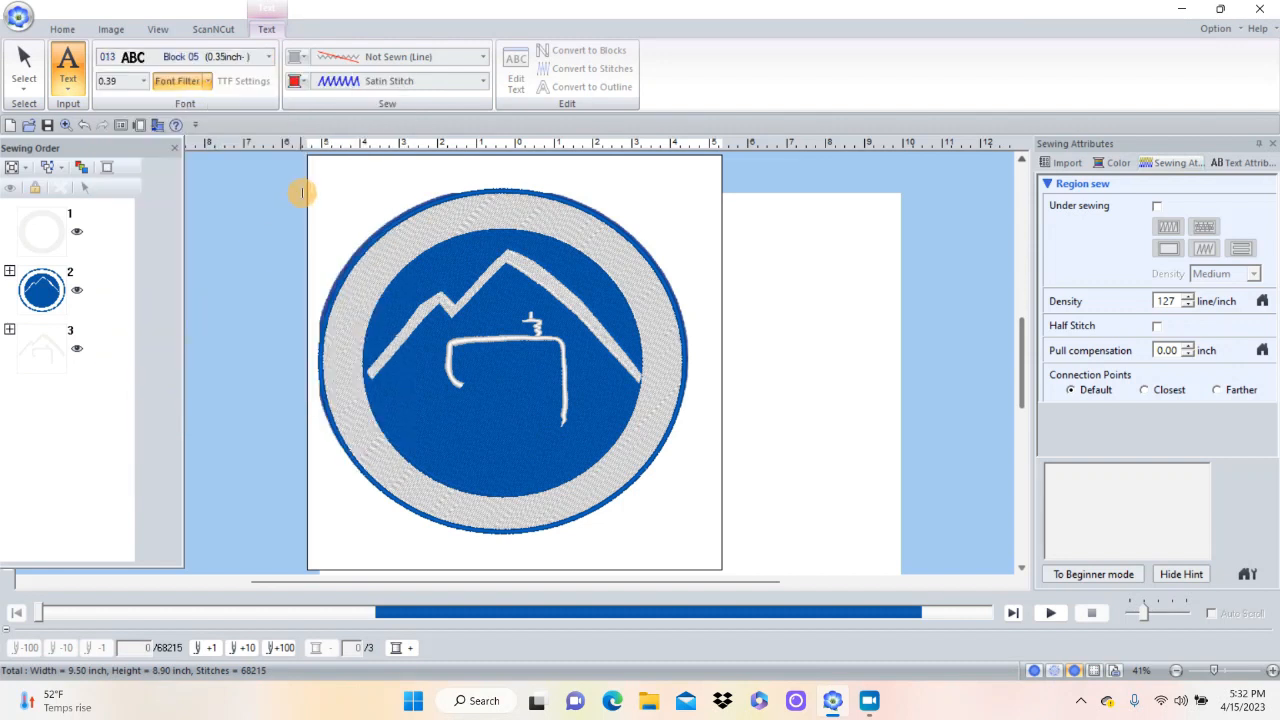
{"action": "left_click", "coordinate": [233, 188]}
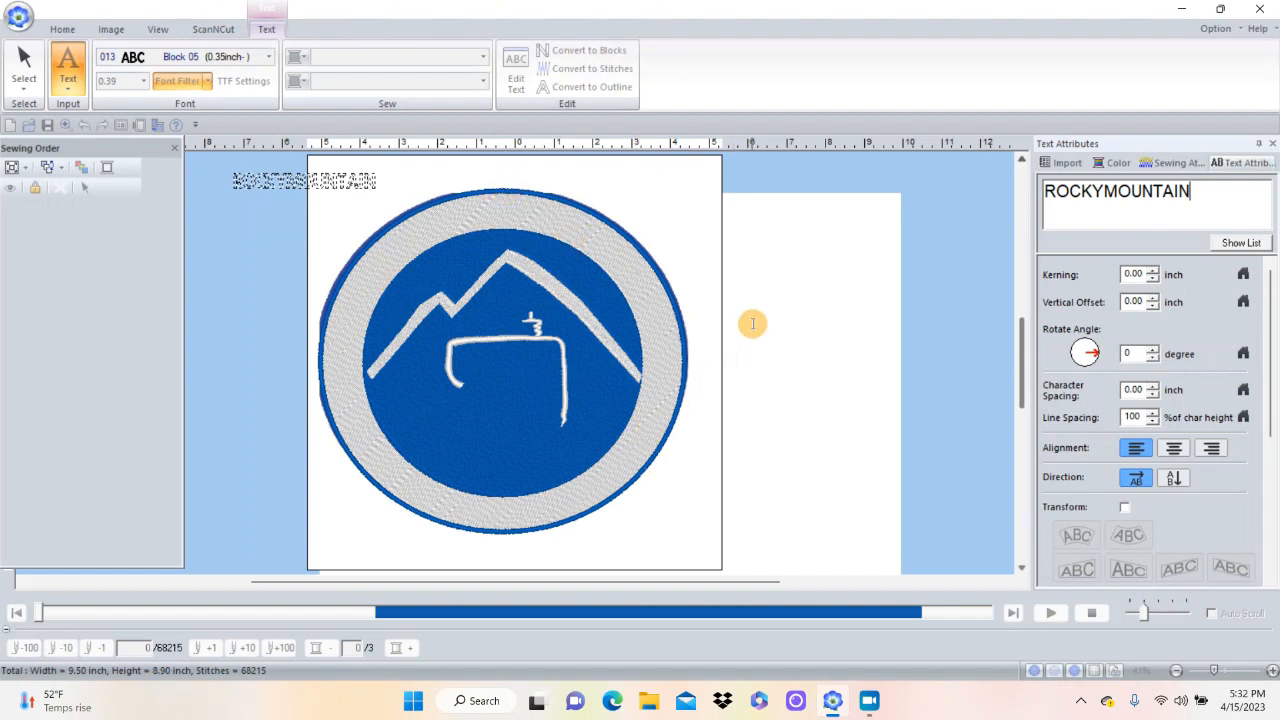
{"action": "left_click", "coordinate": [1103, 190]}
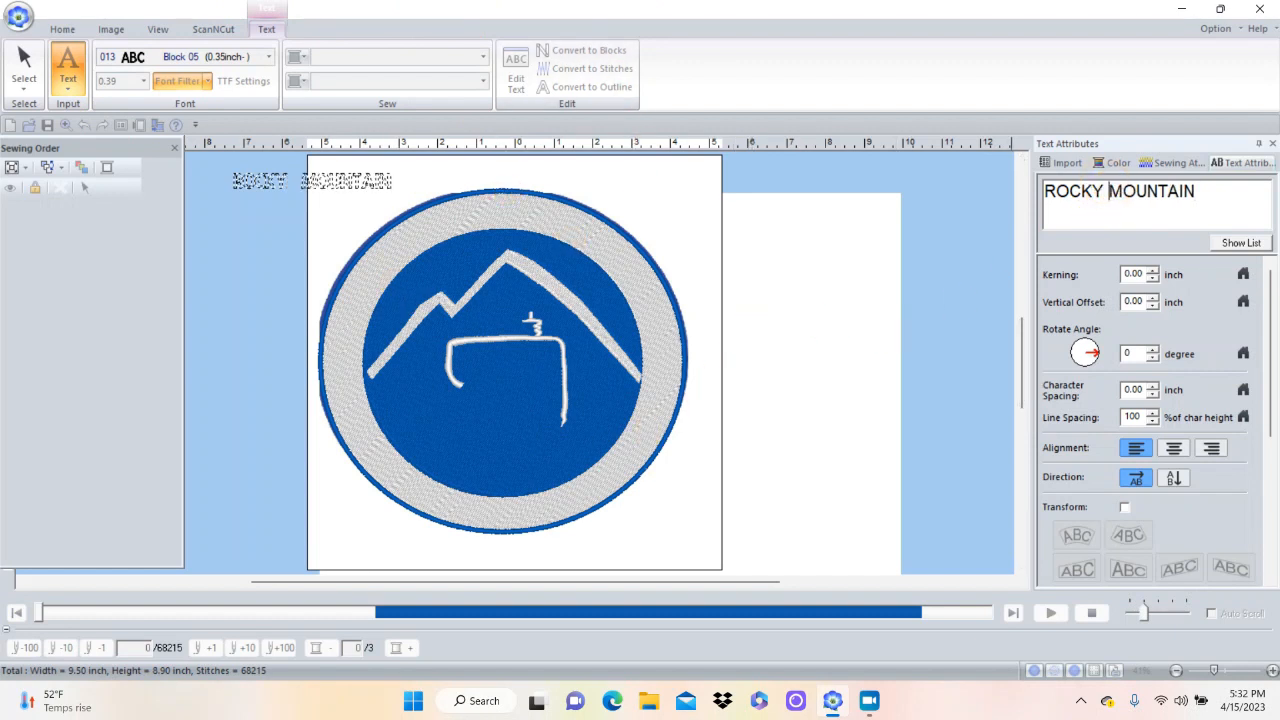
{"action": "left_click", "coordinate": [1131, 349]}
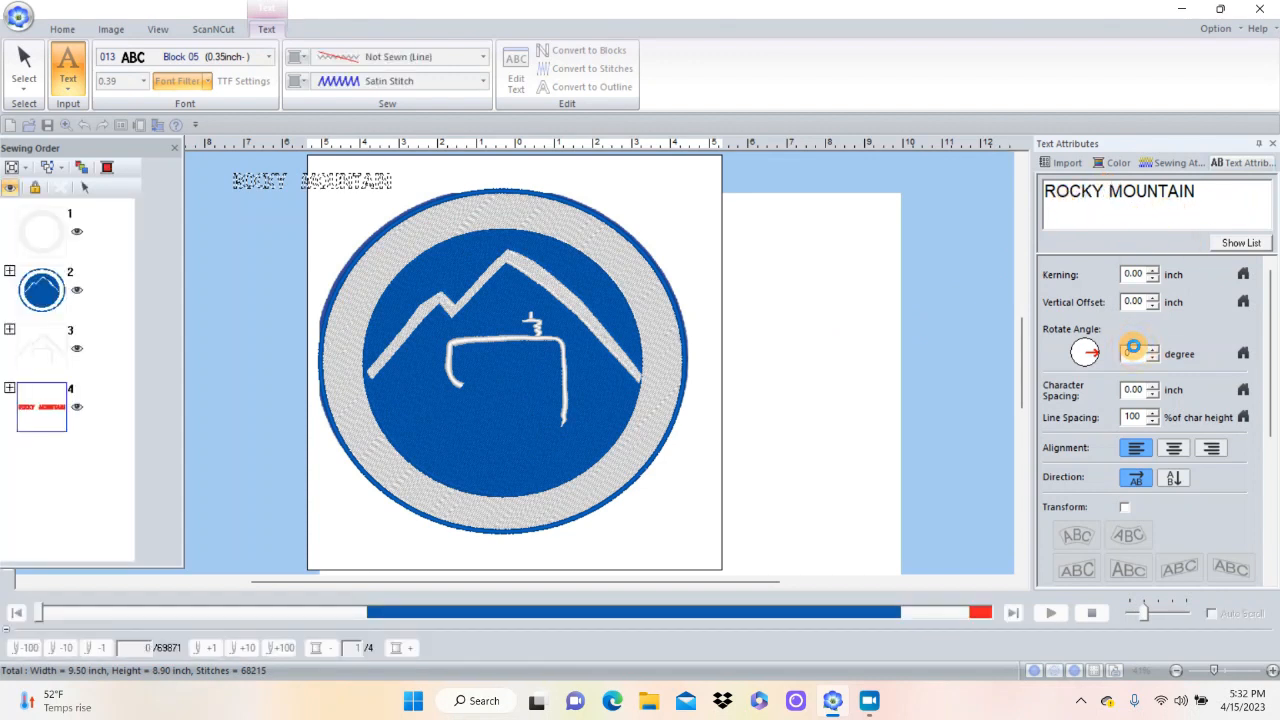
Enlarge the ROCKY MOUNTAIN lettering to about 7.40 inches wide, shifted down over the ring, and color it the design's blue.
{"action": "left_click", "coordinate": [389, 183]}
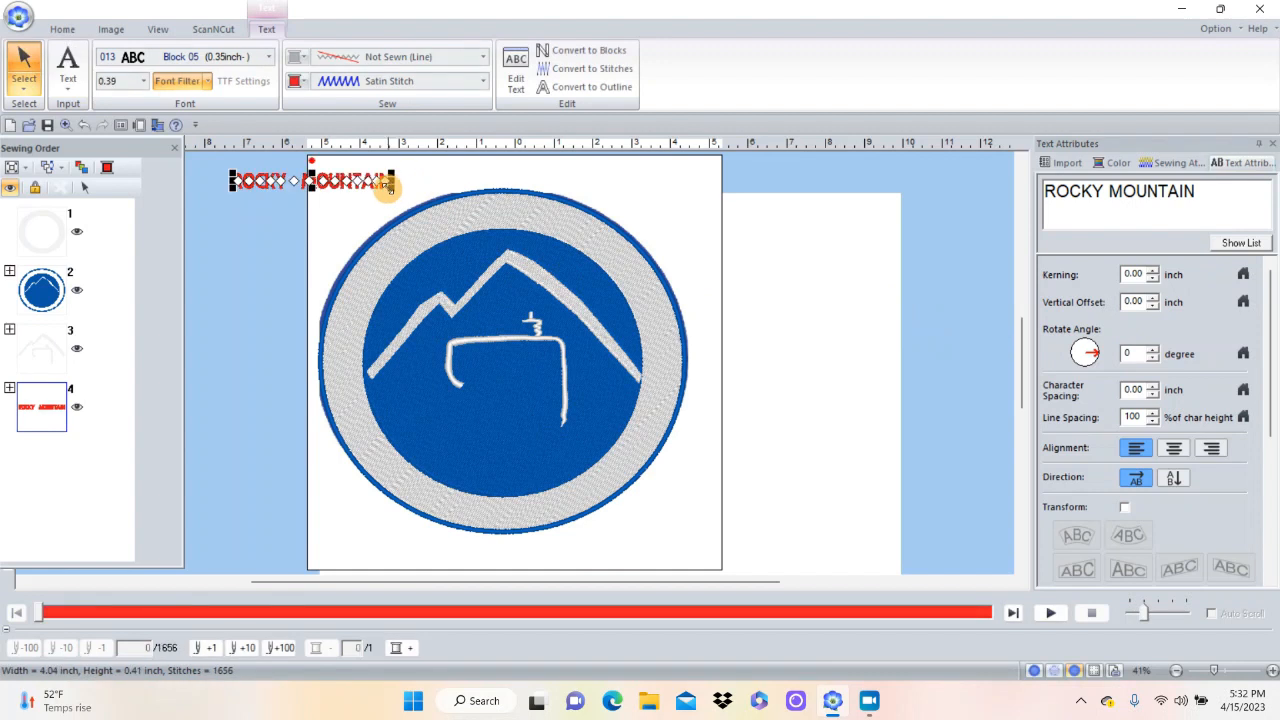
{"action": "left_click_drag", "start_coordinate": [389, 183], "coordinate": [425, 198]}
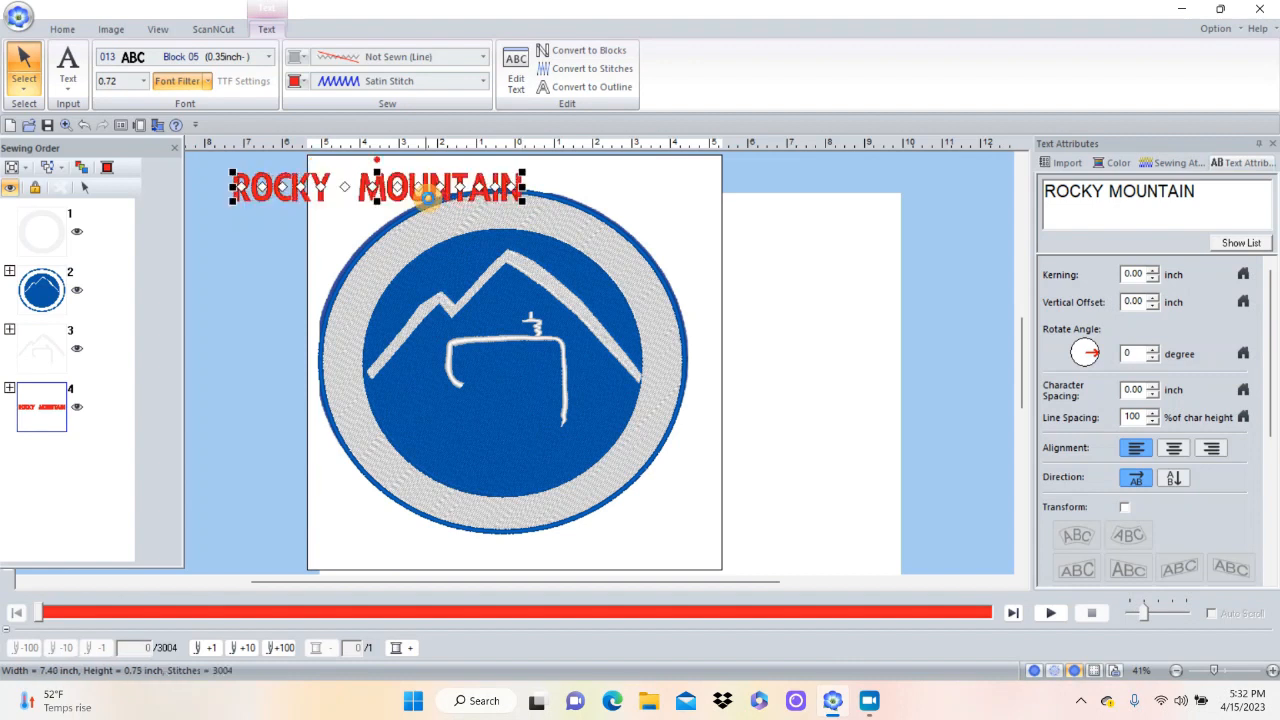
{"action": "left_click_drag", "start_coordinate": [404, 181], "coordinate": [425, 200]}
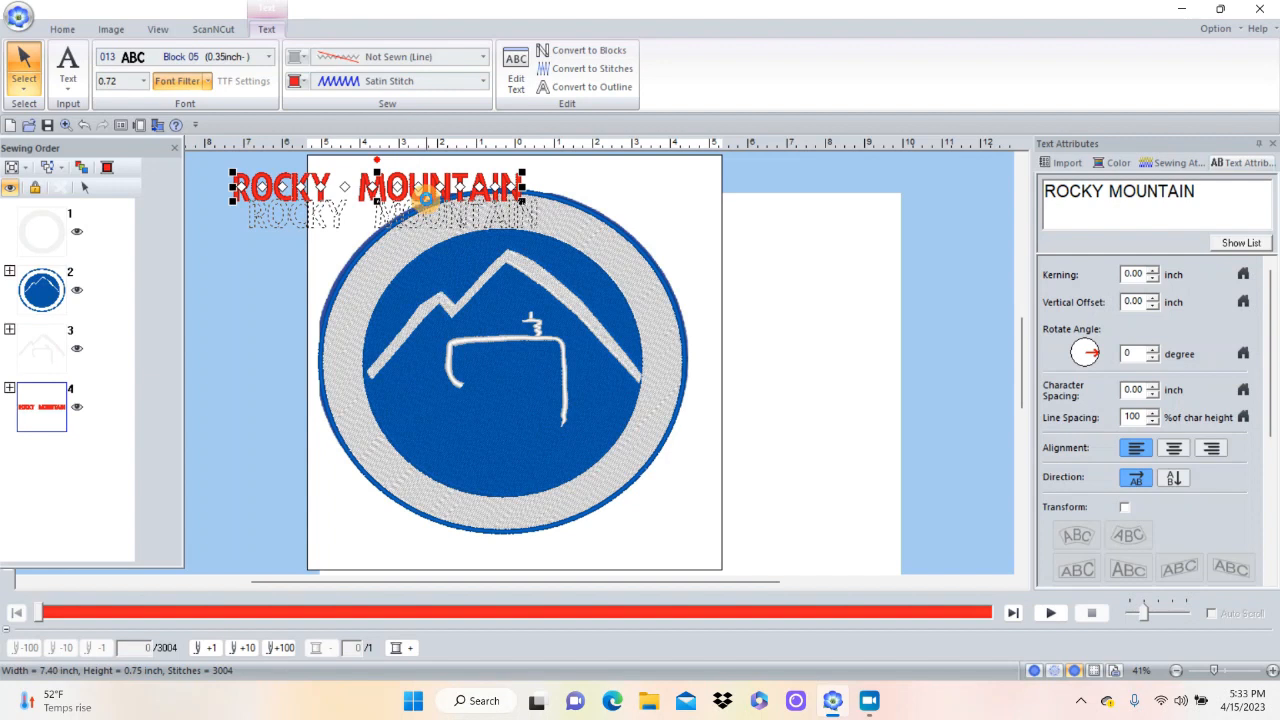
{"action": "left_click_drag", "start_coordinate": [425, 200], "coordinate": [428, 204]}
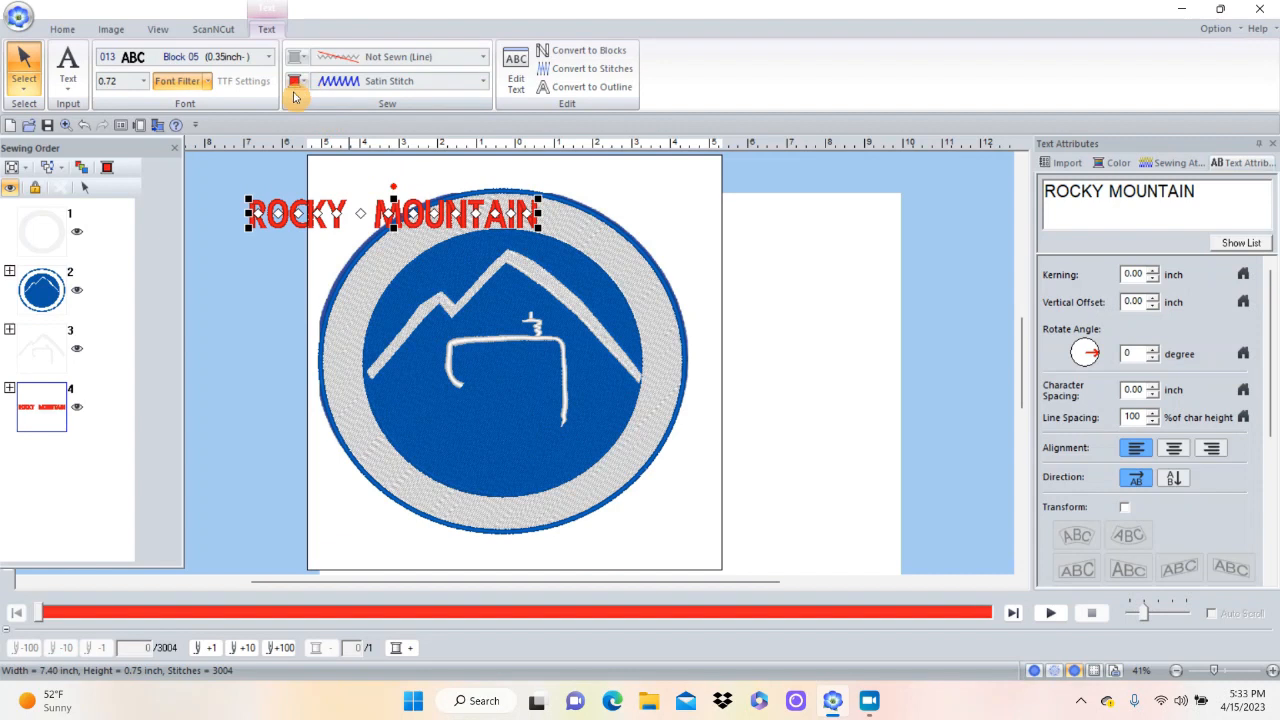
{"action": "left_click", "coordinate": [291, 85]}
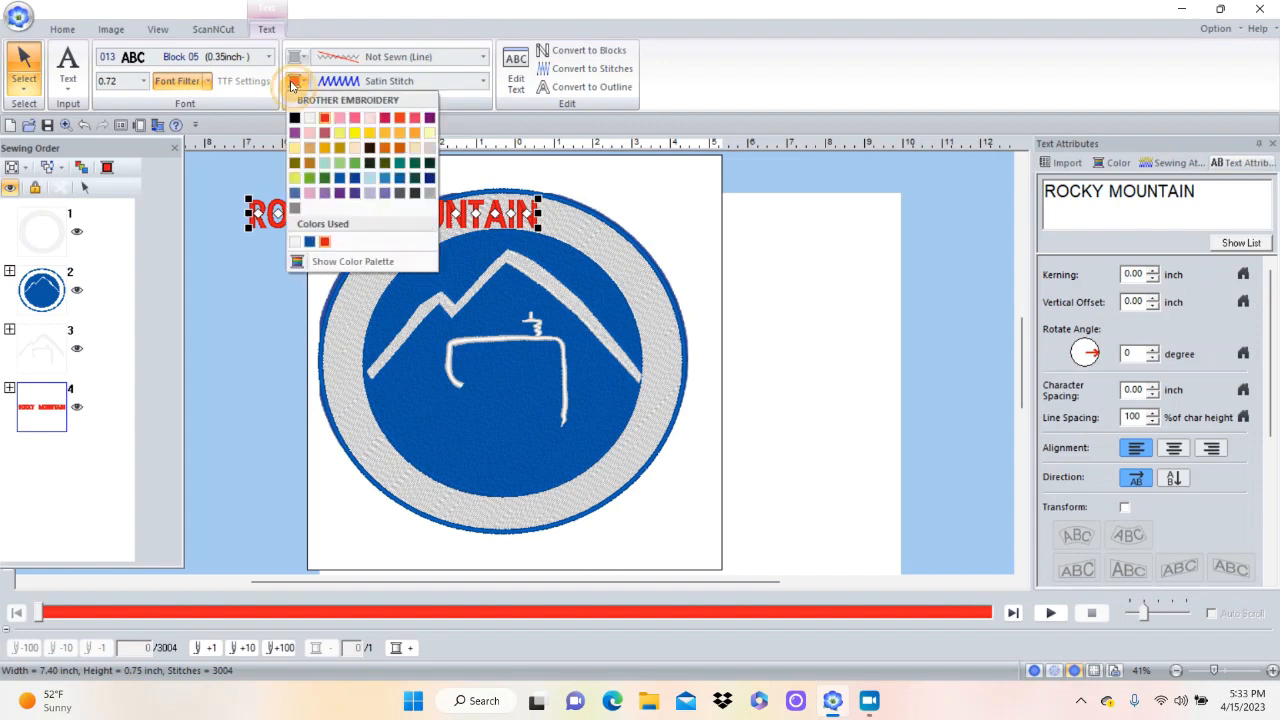
{"action": "left_click", "coordinate": [313, 244]}
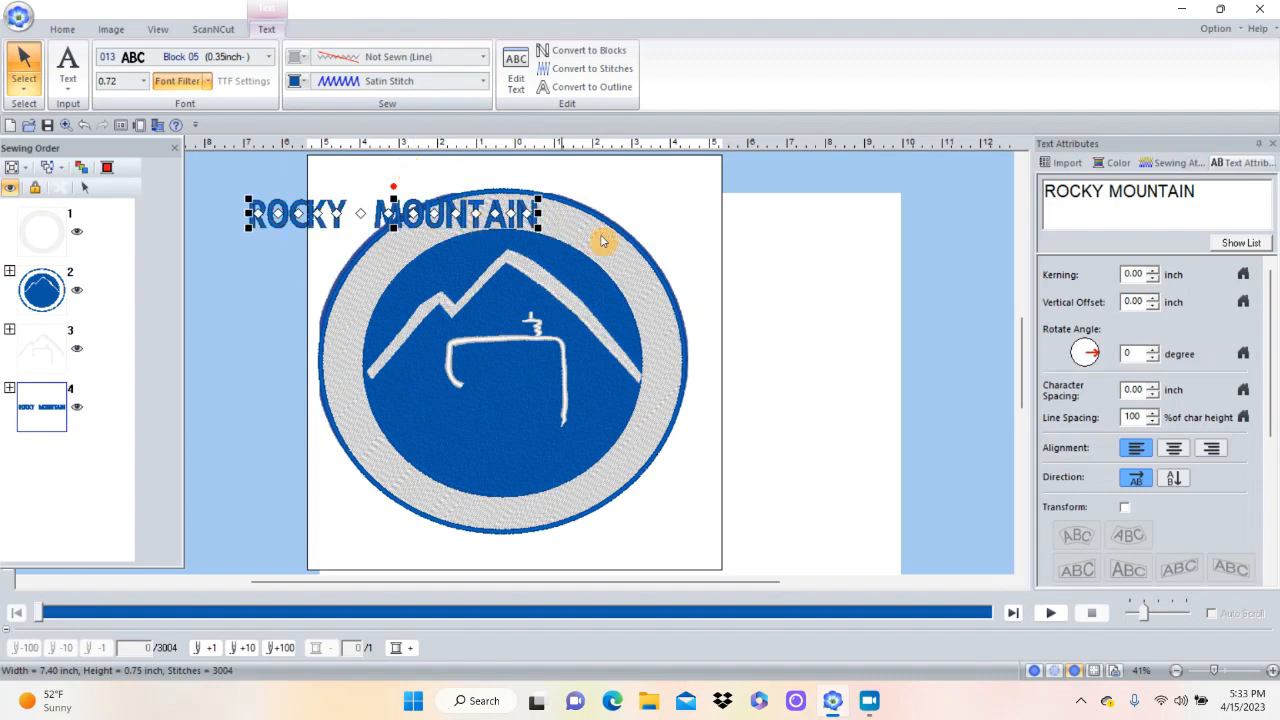
Try bending the ROCKY MOUNTAIN lettering along a circular arc with Transform, and switch the transform off.
{"action": "left_click", "coordinate": [1124, 507]}
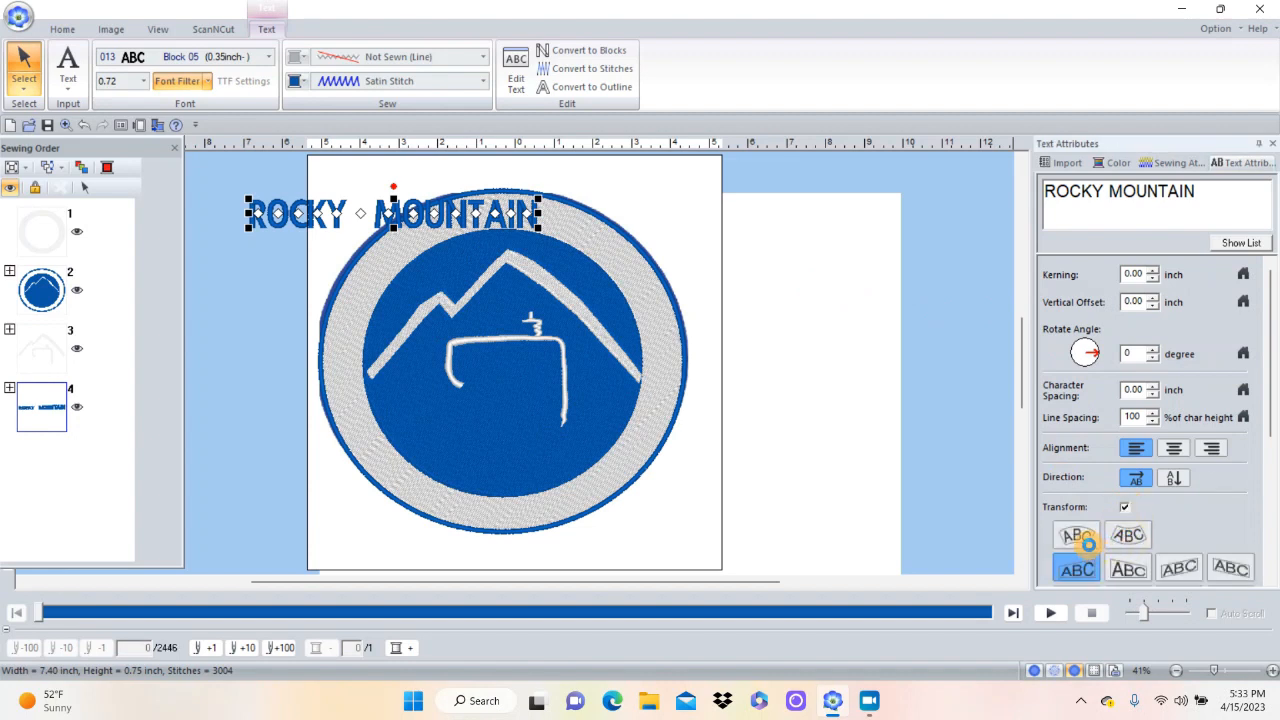
{"action": "left_click", "coordinate": [1079, 537]}
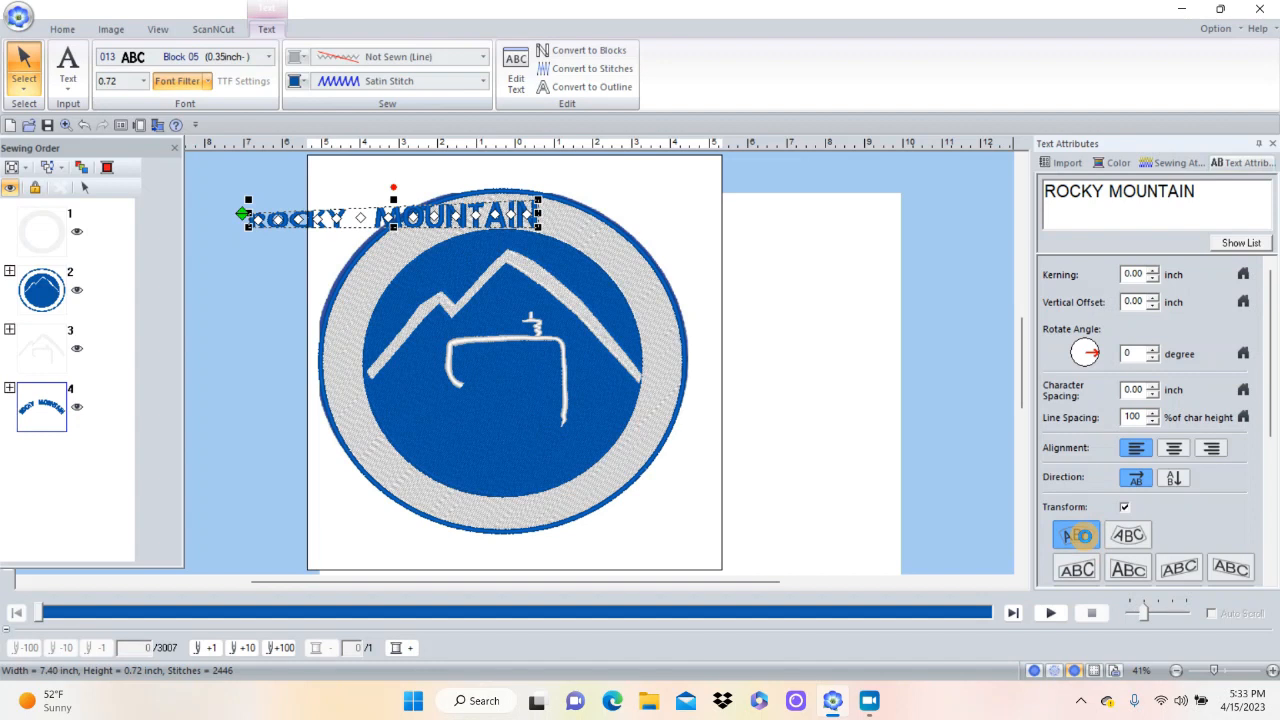
{"action": "left_click", "coordinate": [1081, 538]}
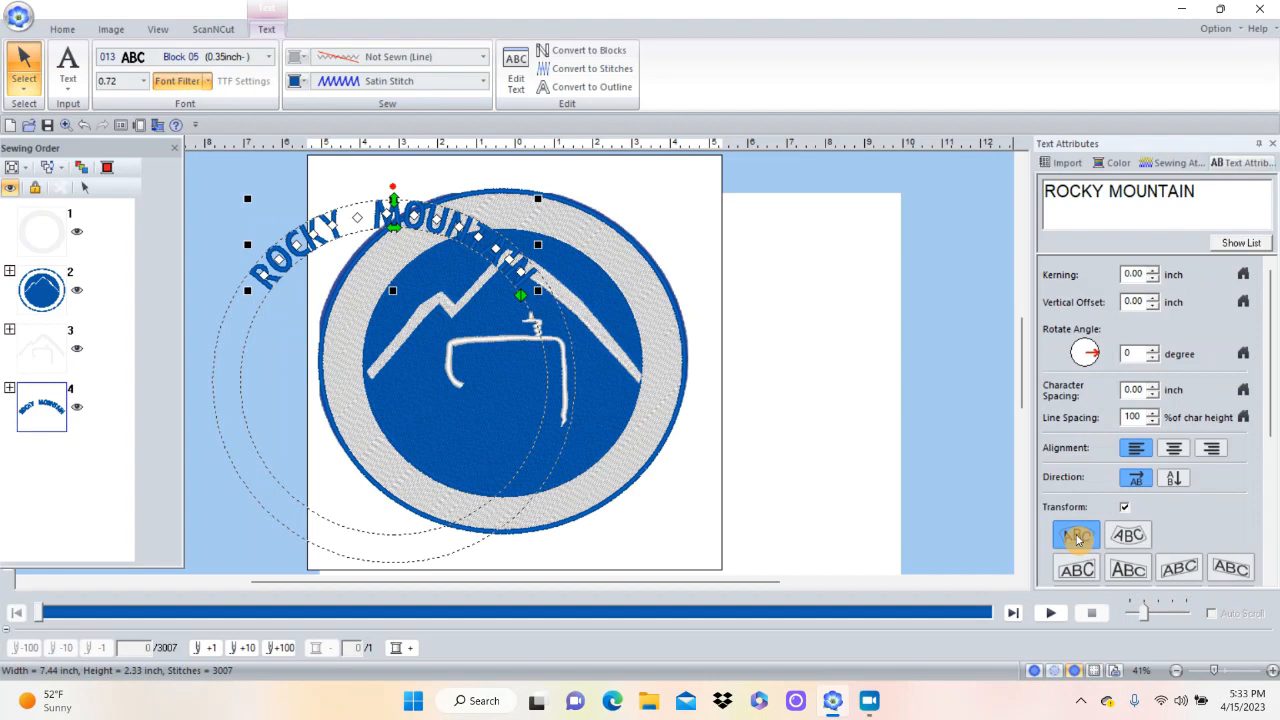
{"action": "left_click", "coordinate": [1125, 509]}
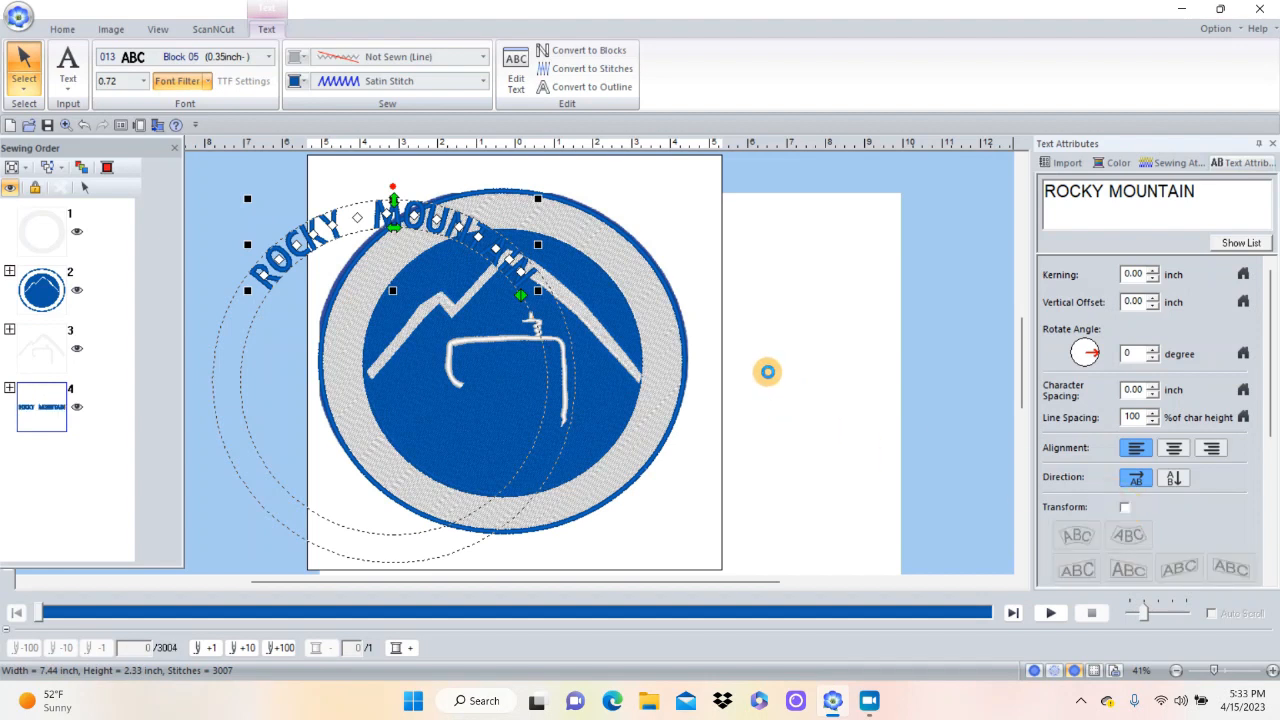
Move the lettering away to the upper right of the logo and draw a circle about 8.58 inches in diameter.
{"action": "left_click_drag", "start_coordinate": [497, 215], "coordinate": [891, 180]}
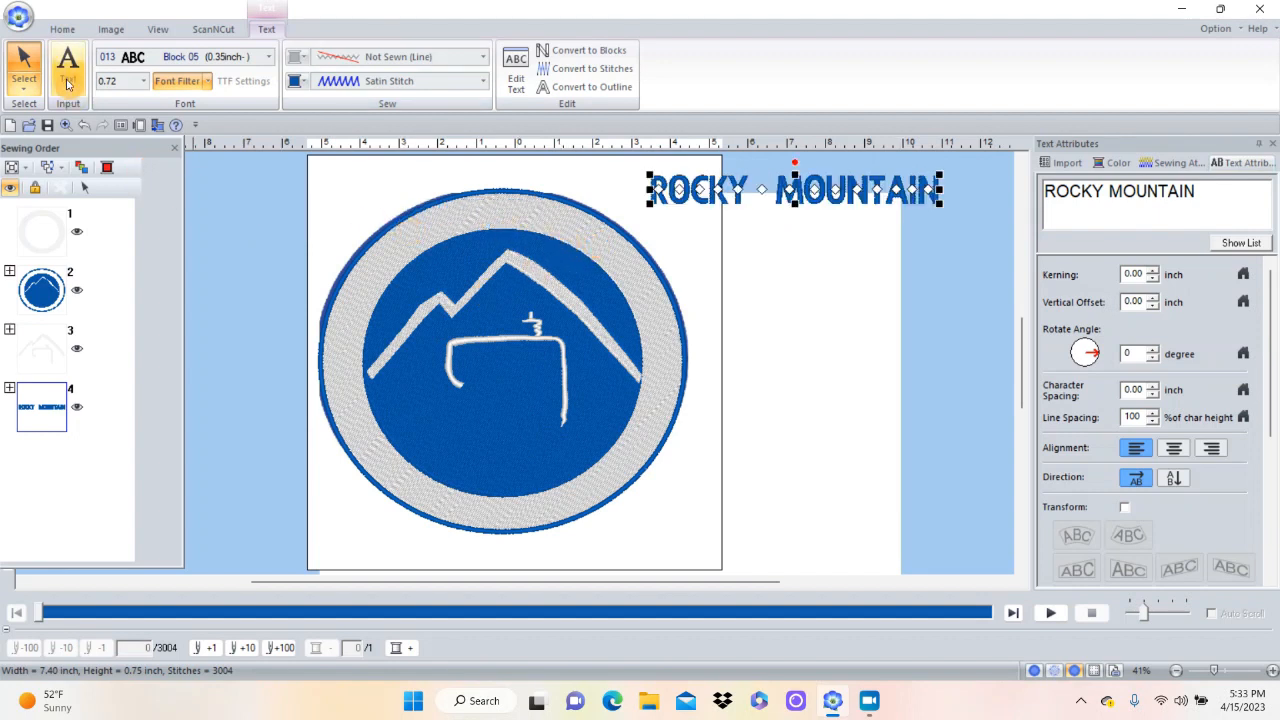
{"action": "left_click", "coordinate": [62, 29]}
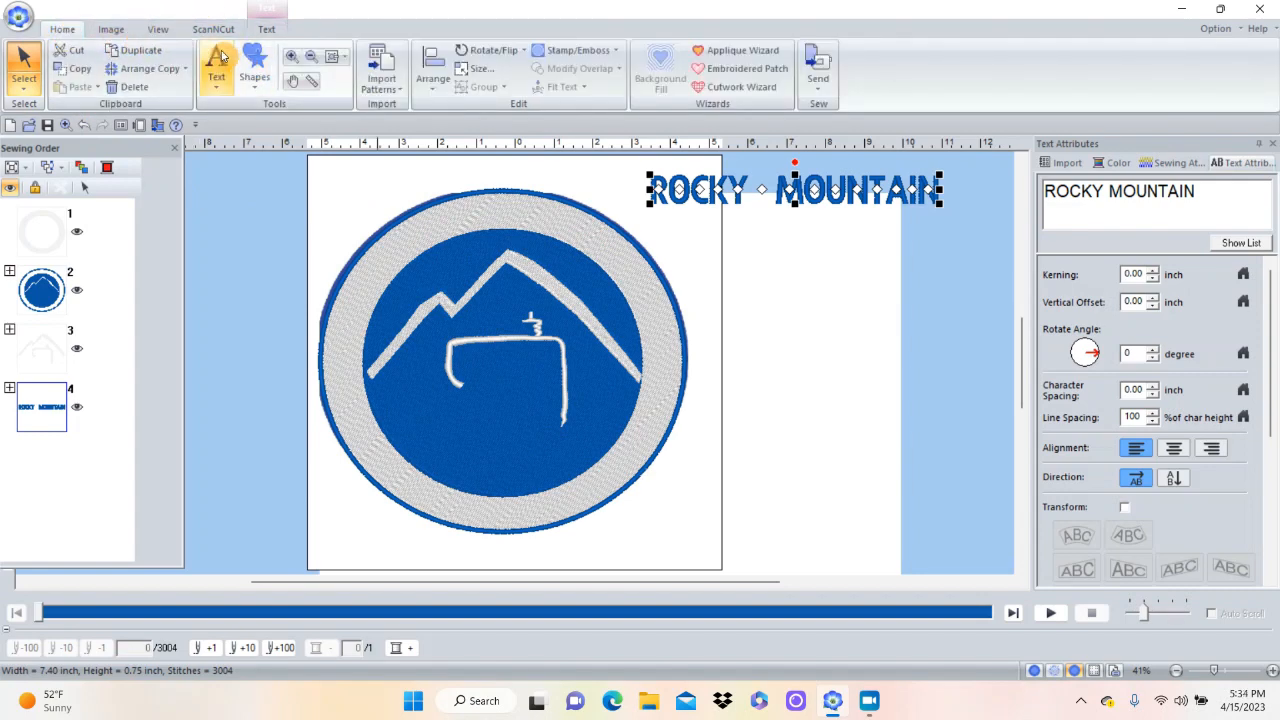
{"action": "left_click", "coordinate": [254, 68]}
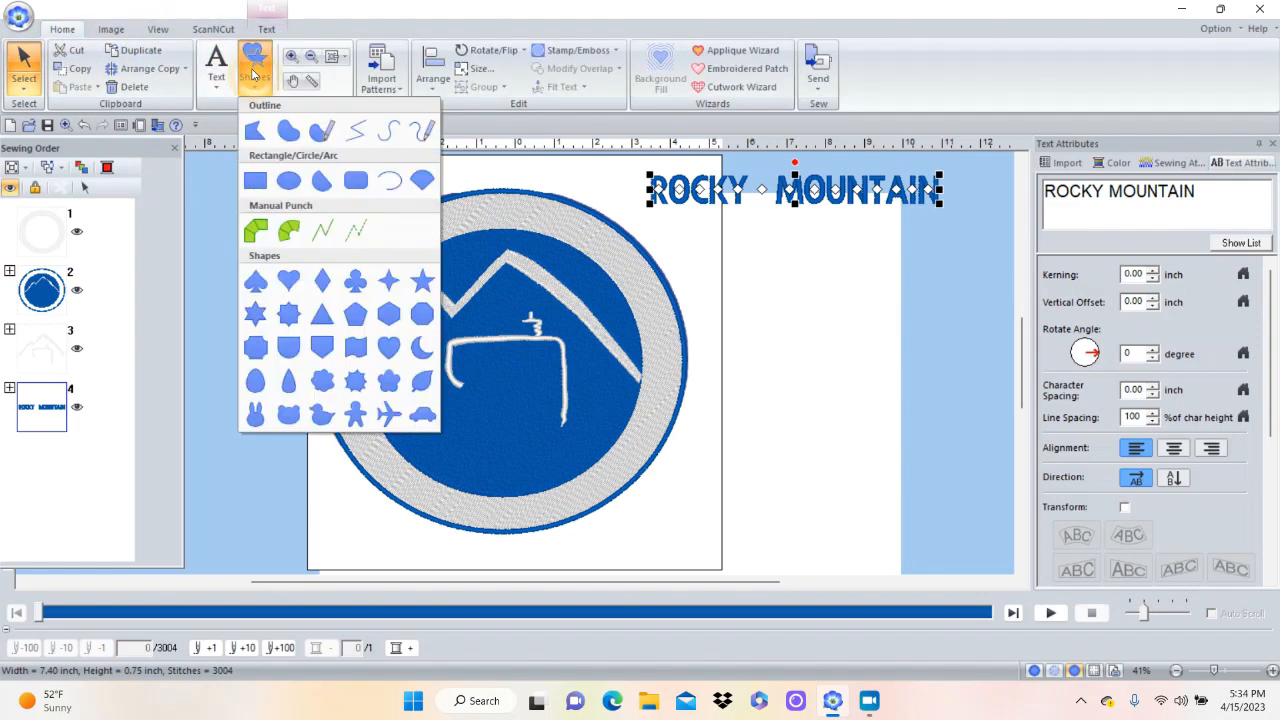
{"action": "left_click", "coordinate": [287, 182]}
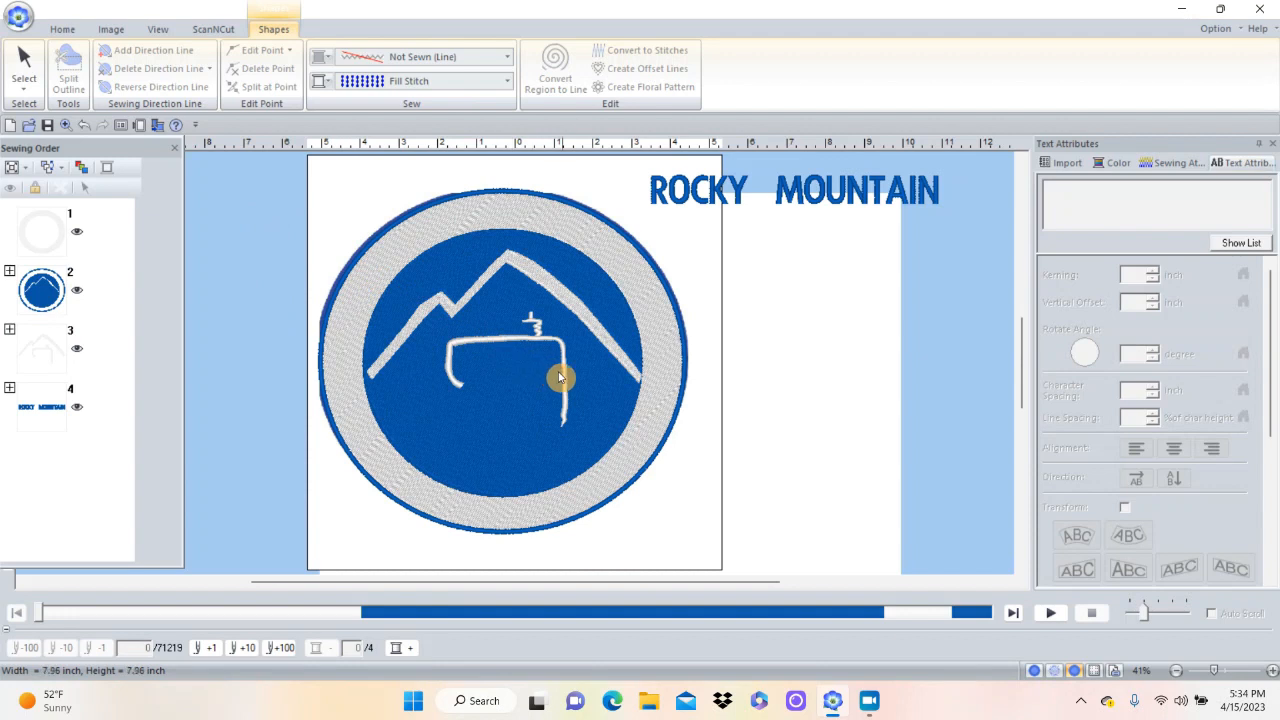
{"action": "left_click_drag", "start_coordinate": [593, 388], "coordinate": [580, 378]}
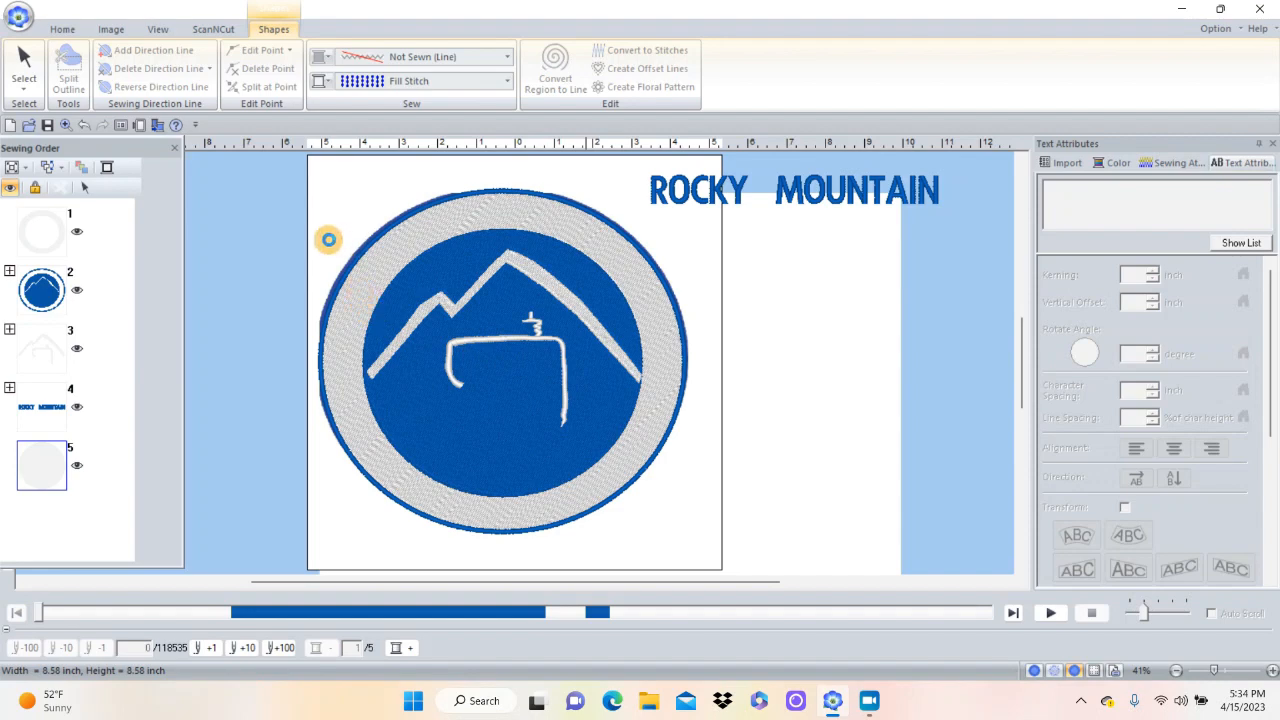
Fit the new circle over the logo's outer ring, resizing it to about 9.23 inches wide and 8.93 inches high.
{"action": "left_click_drag", "start_coordinate": [386, 257], "coordinate": [471, 237]}
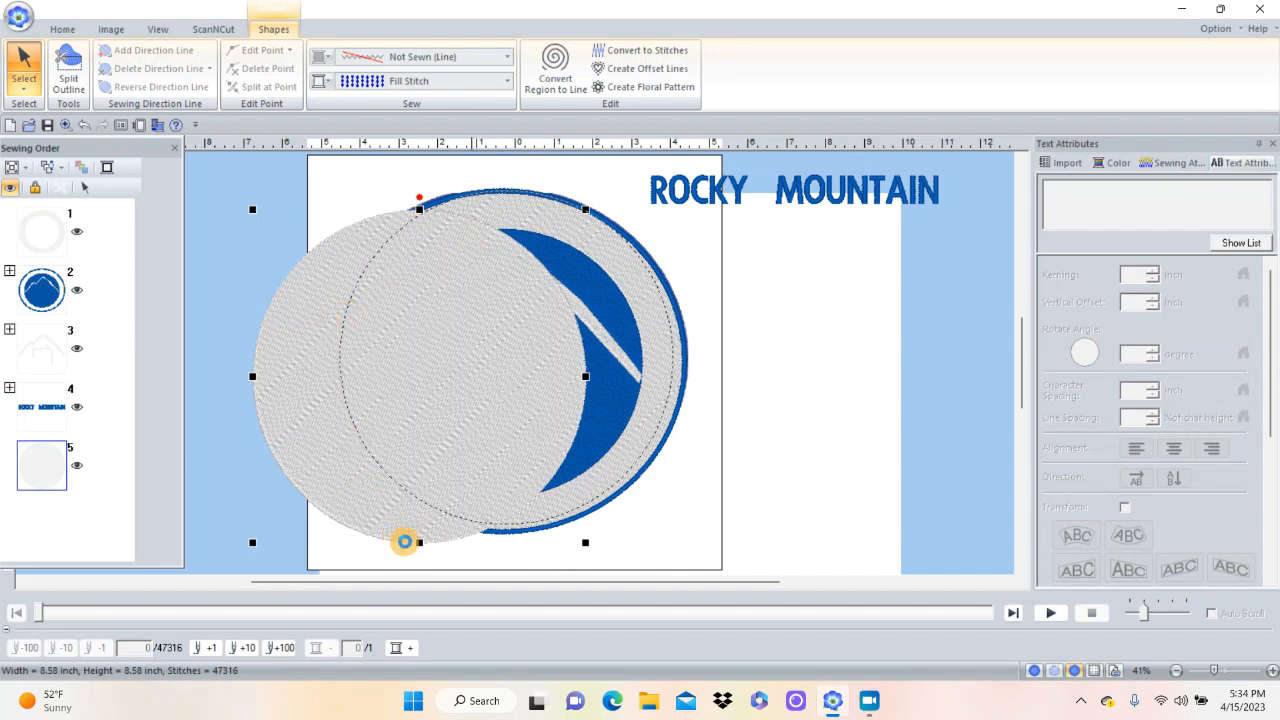
{"action": "left_click_drag", "start_coordinate": [338, 523], "coordinate": [315, 537]}
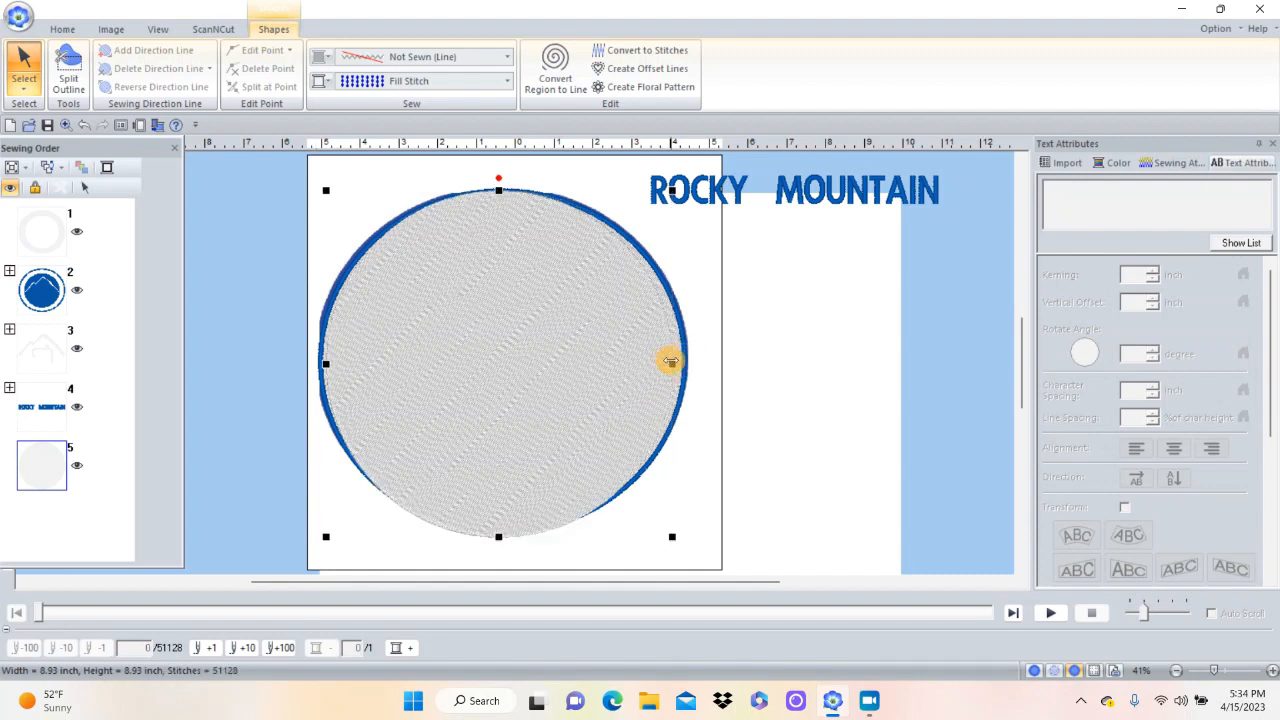
{"action": "left_click_drag", "start_coordinate": [671, 363], "coordinate": [684, 362]}
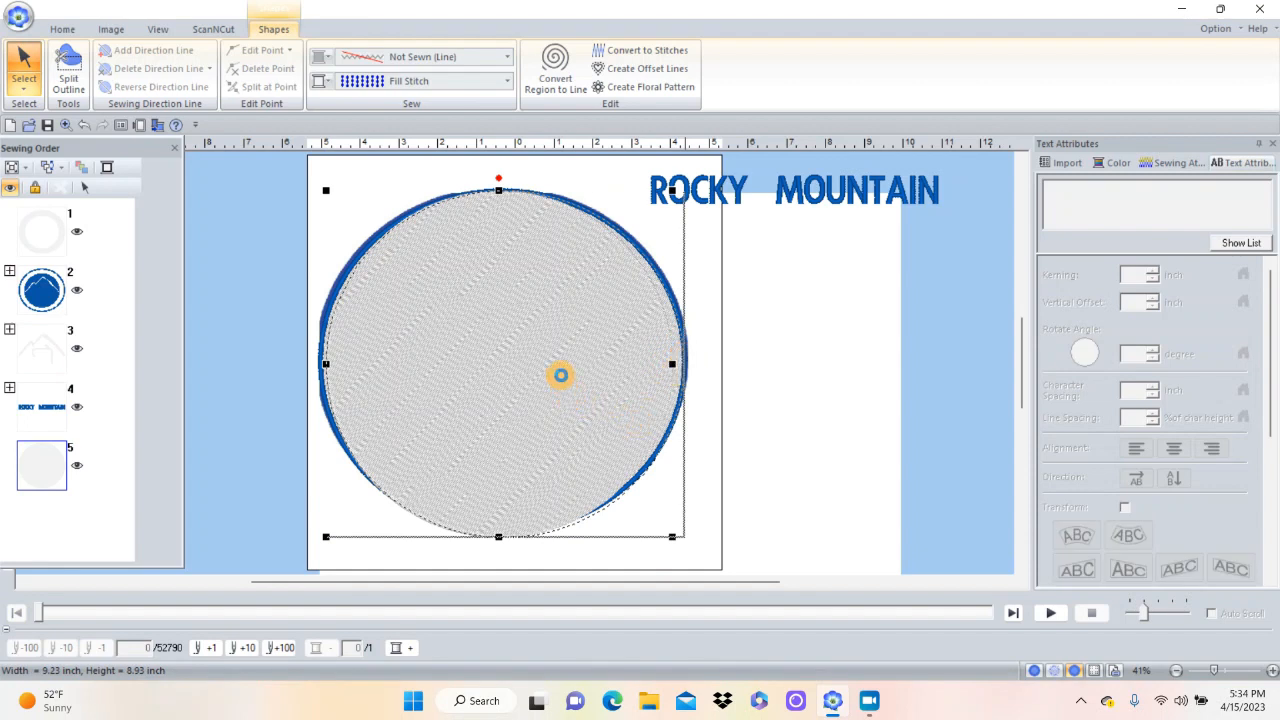
Move the fitted circle beside the logo and set its region to Not Sewn, leaving only an unsewn outline.
{"action": "left_click_drag", "start_coordinate": [500, 349], "coordinate": [851, 323]}
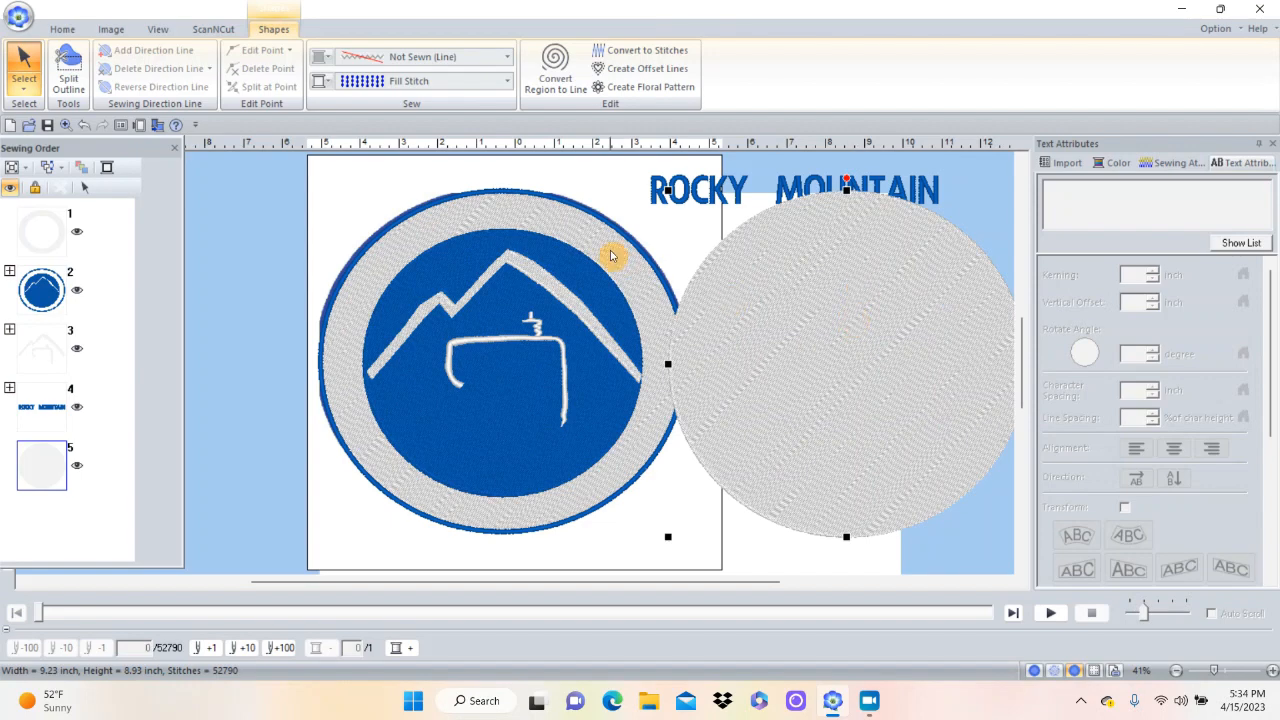
{"action": "left_click", "coordinate": [503, 83]}
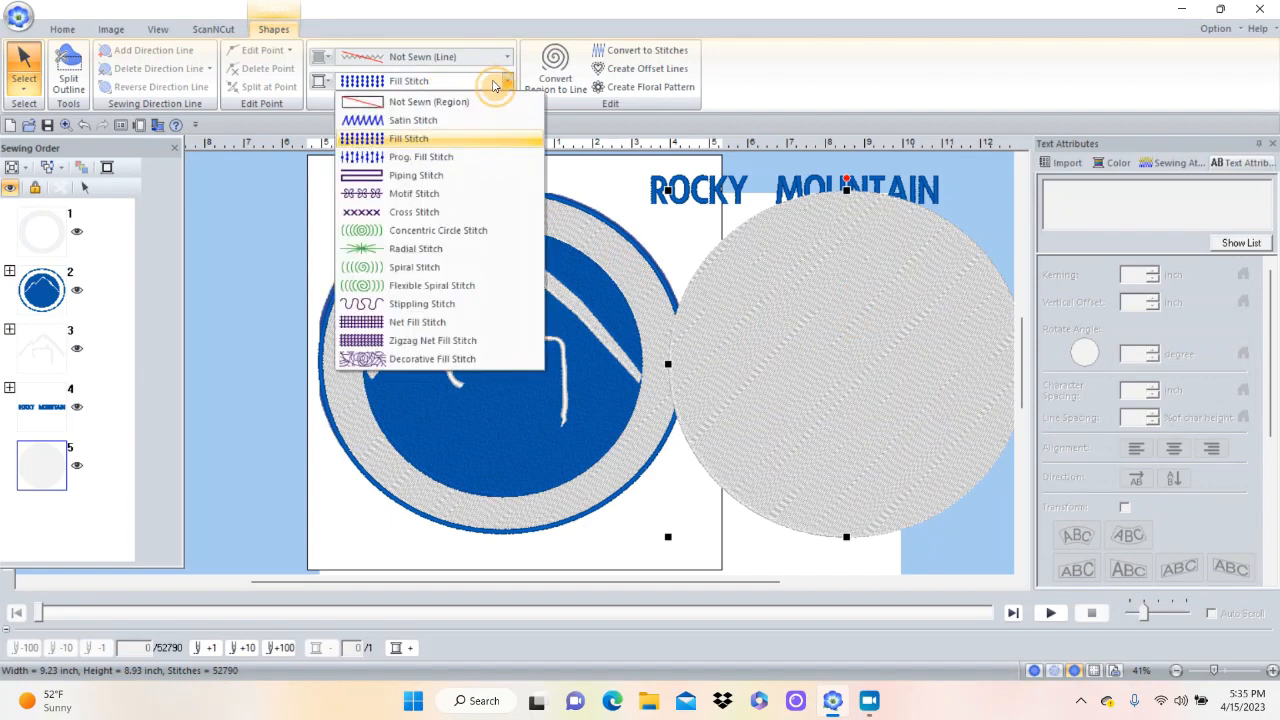
{"action": "left_click", "coordinate": [437, 103]}
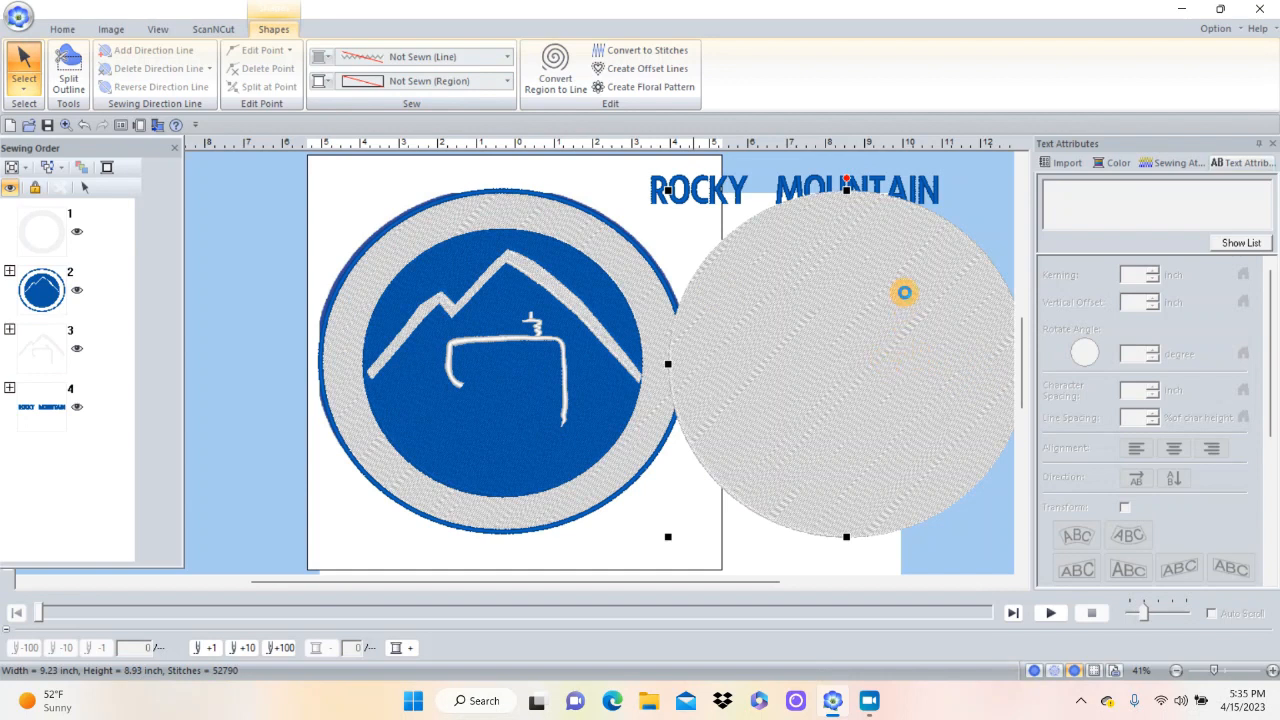
{"action": "left_click", "coordinate": [907, 276]}
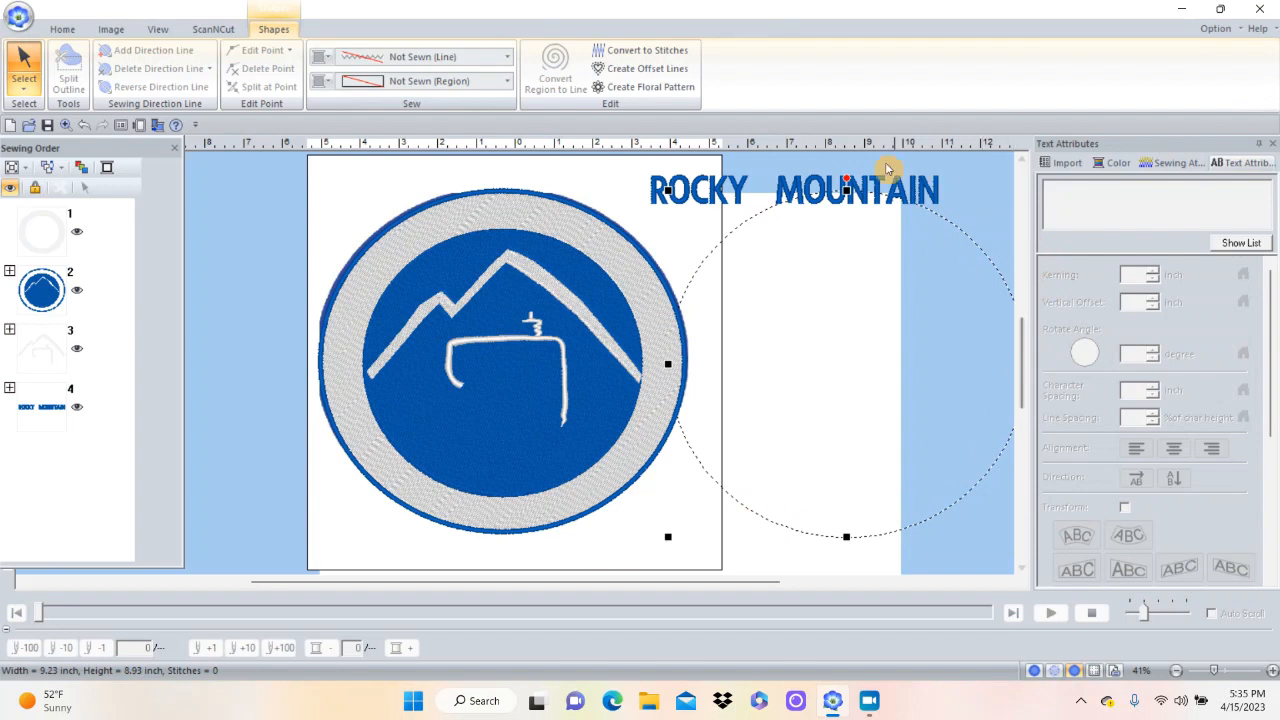
Duplicate the unsewn guide circle and place the second circle on the opposite side of the logo.
{"action": "left_click", "coordinate": [954, 244]}
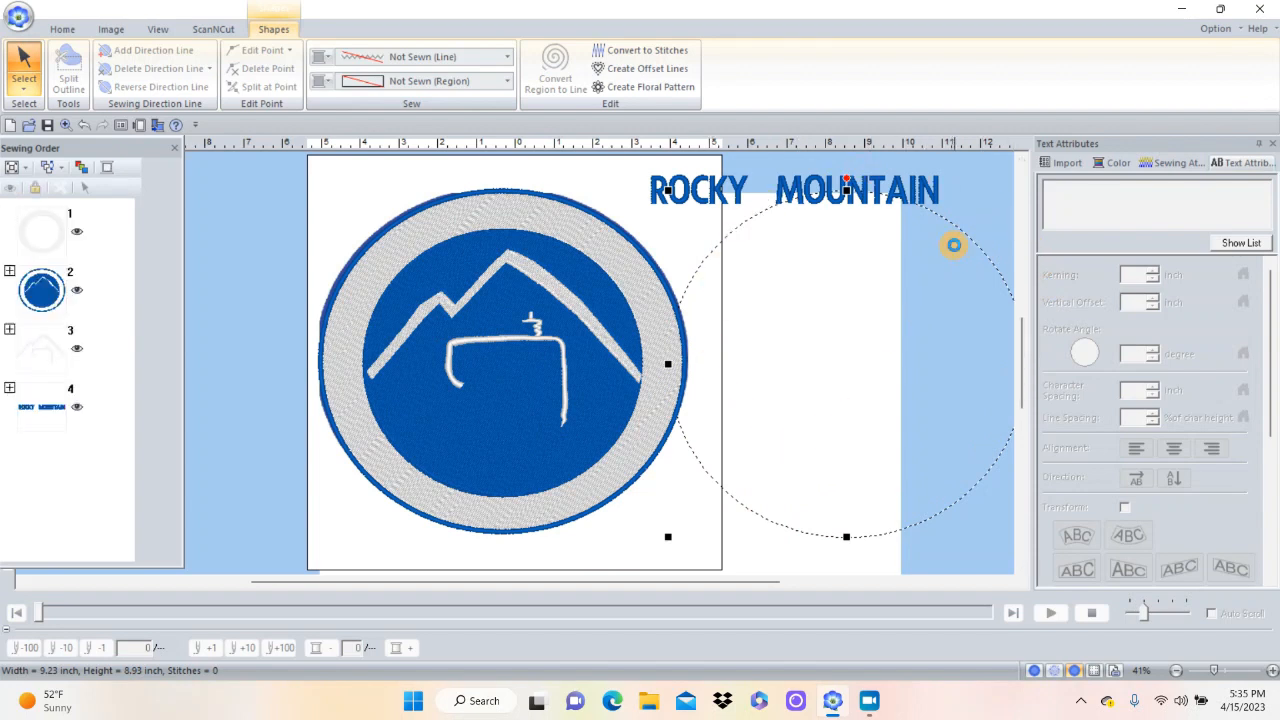
{"action": "left_click_drag", "start_coordinate": [970, 233], "coordinate": [972, 240]}
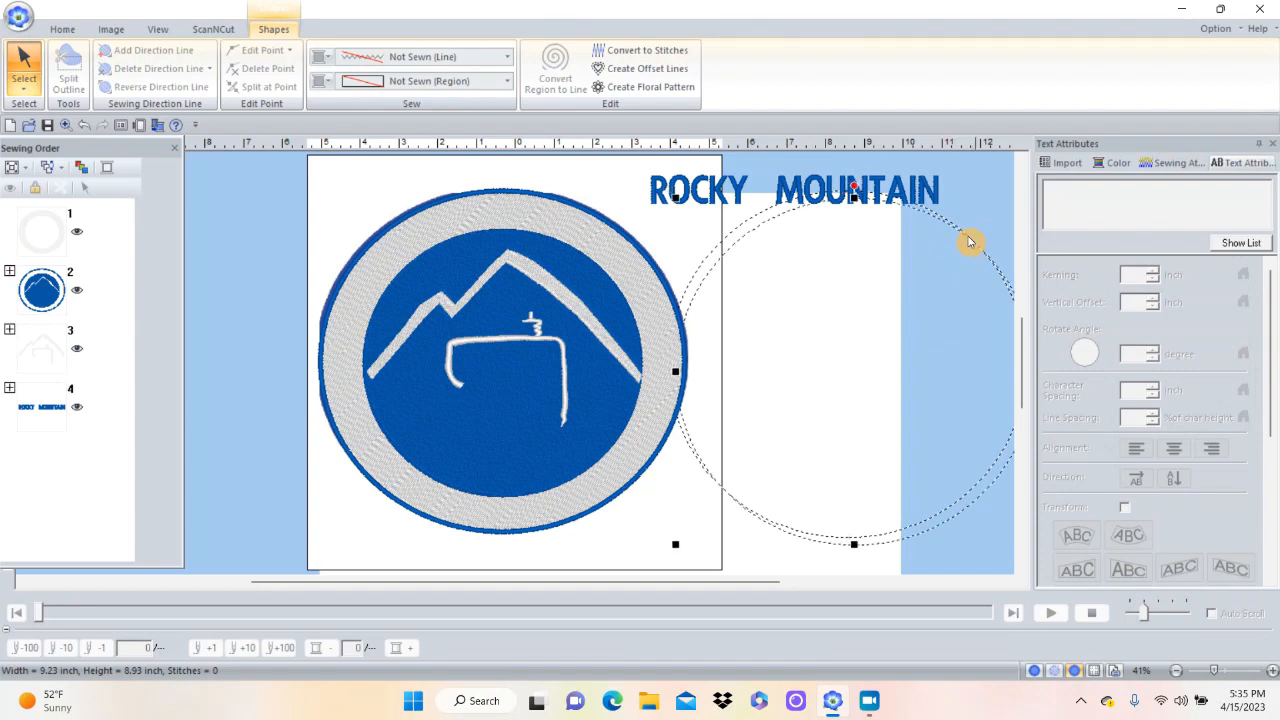
{"action": "left_click_drag", "start_coordinate": [968, 241], "coordinate": [325, 190]}
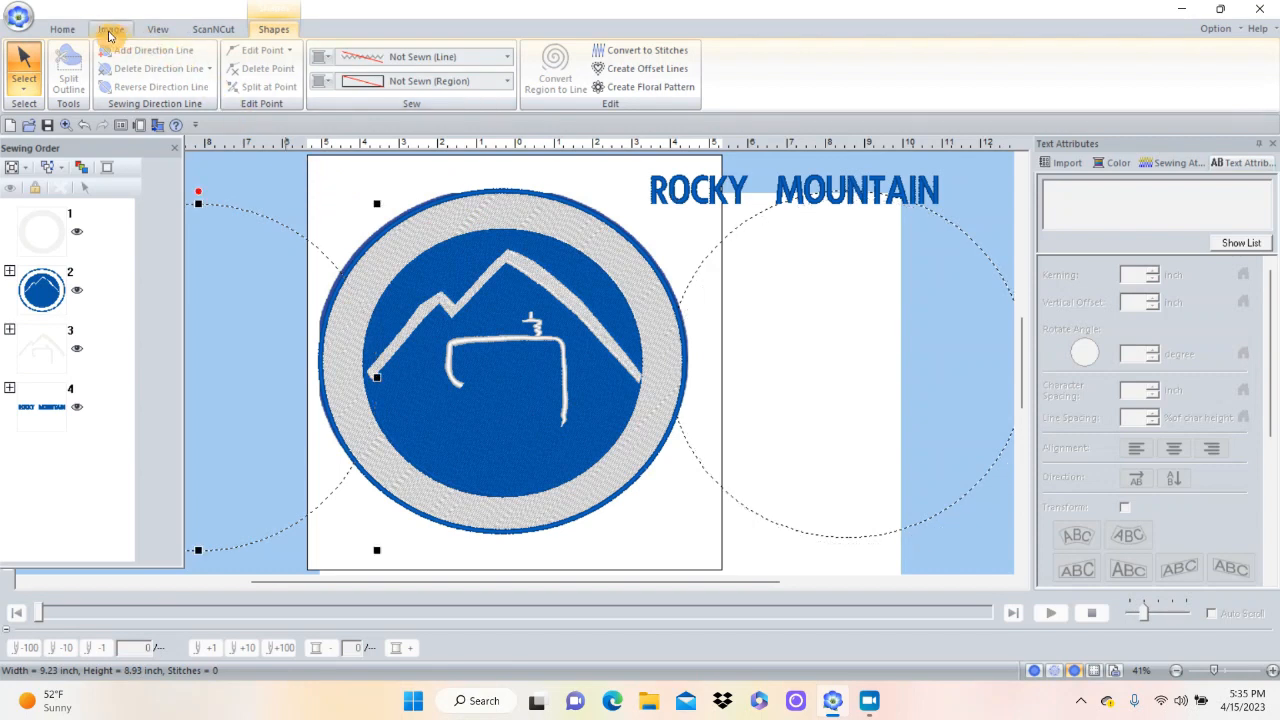
Fit both guide circles, the logo and the lettering in view, and move the Sewing Order pane clear of the design.
{"action": "left_click", "coordinate": [62, 29]}
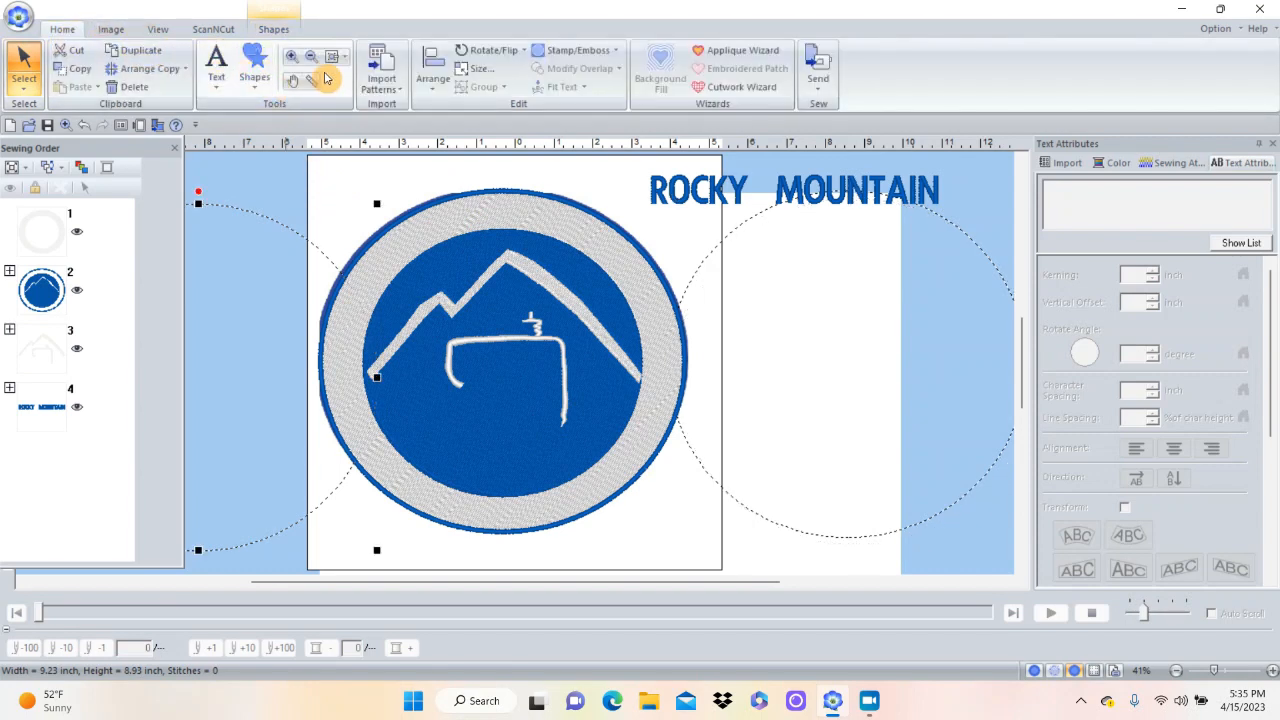
{"action": "left_click", "coordinate": [310, 57]}
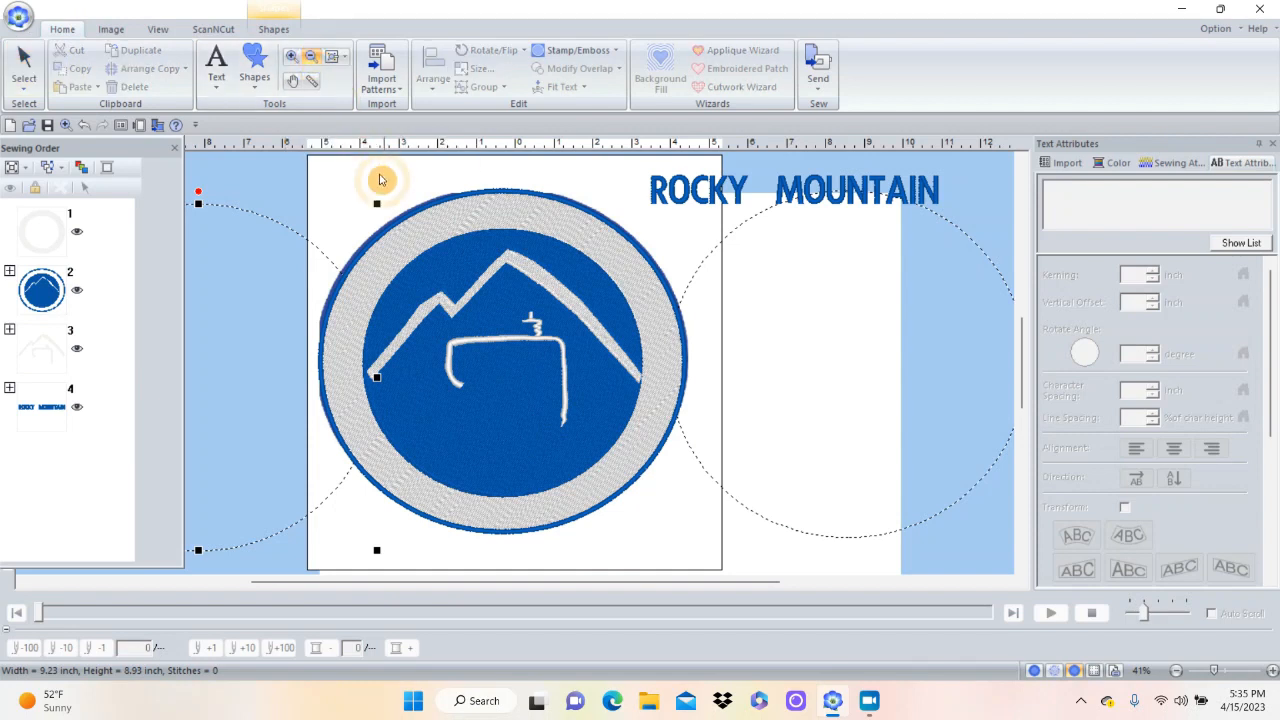
{"action": "left_click", "coordinate": [390, 198]}
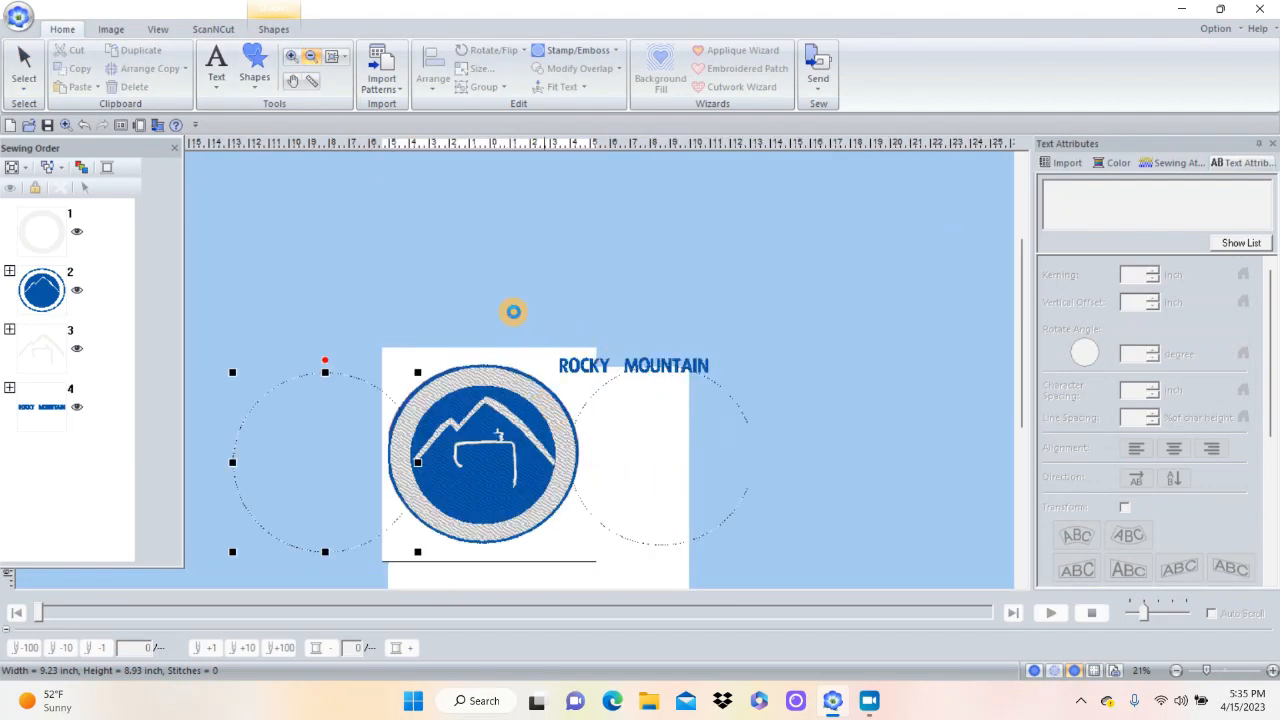
{"action": "left_click", "coordinate": [513, 311]}
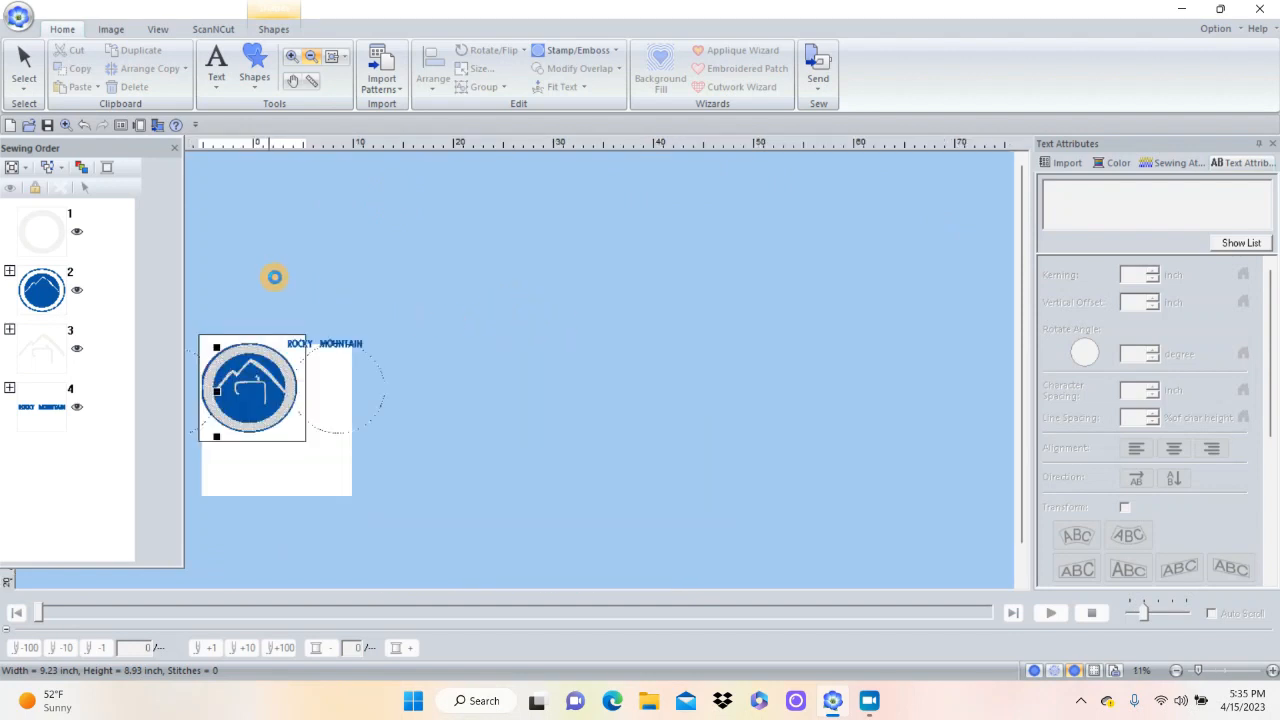
{"action": "left_click", "coordinate": [291, 56]}
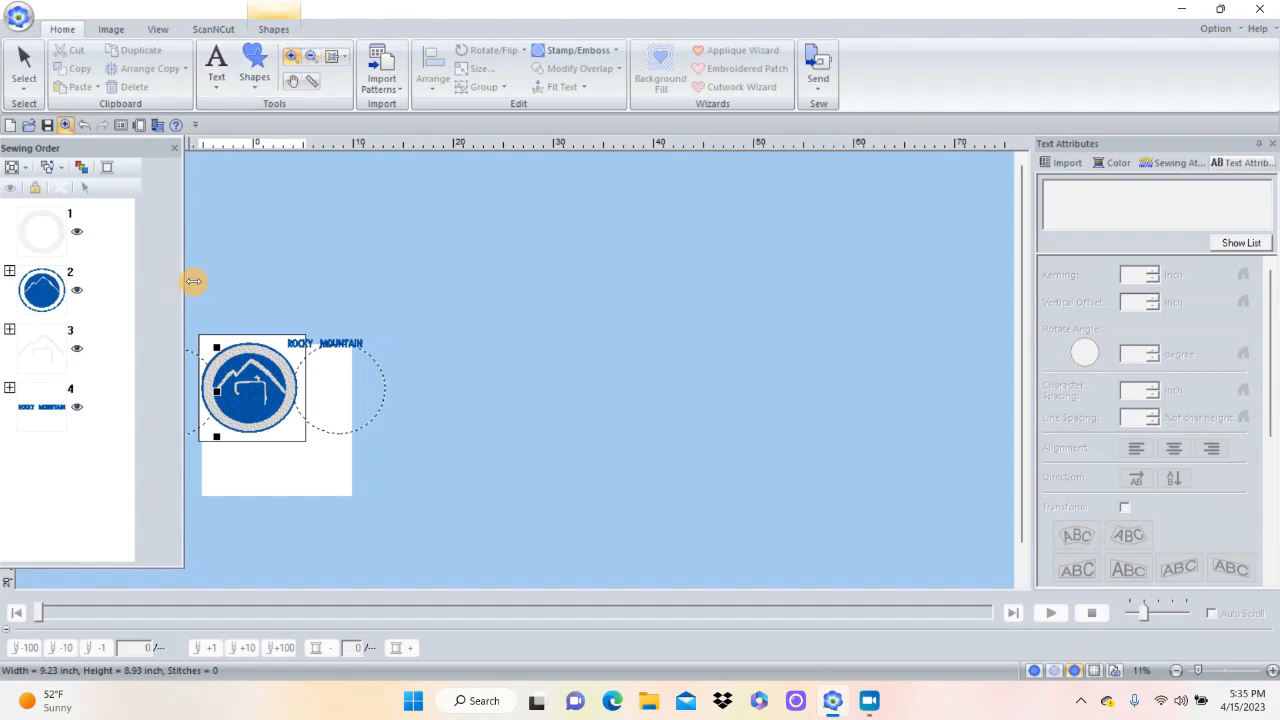
{"action": "left_click_drag", "start_coordinate": [193, 272], "coordinate": [553, 532]}
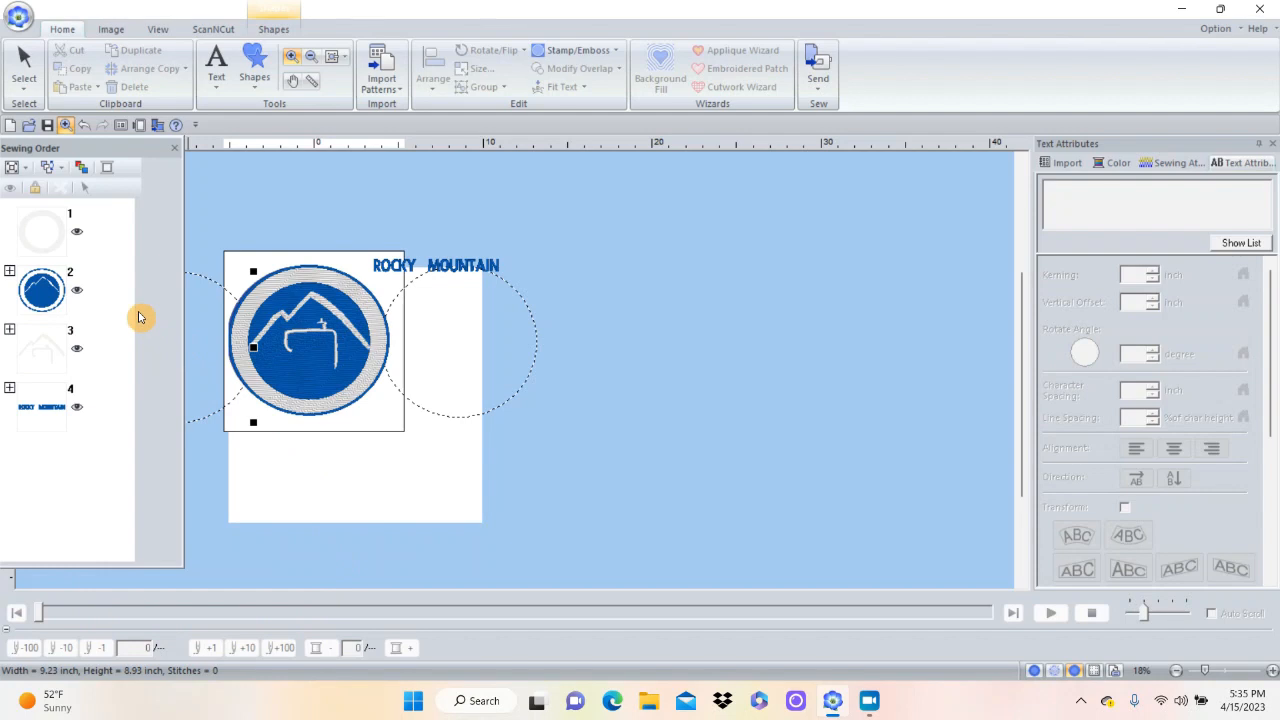
{"action": "left_click_drag", "start_coordinate": [124, 150], "coordinate": [843, 188]}
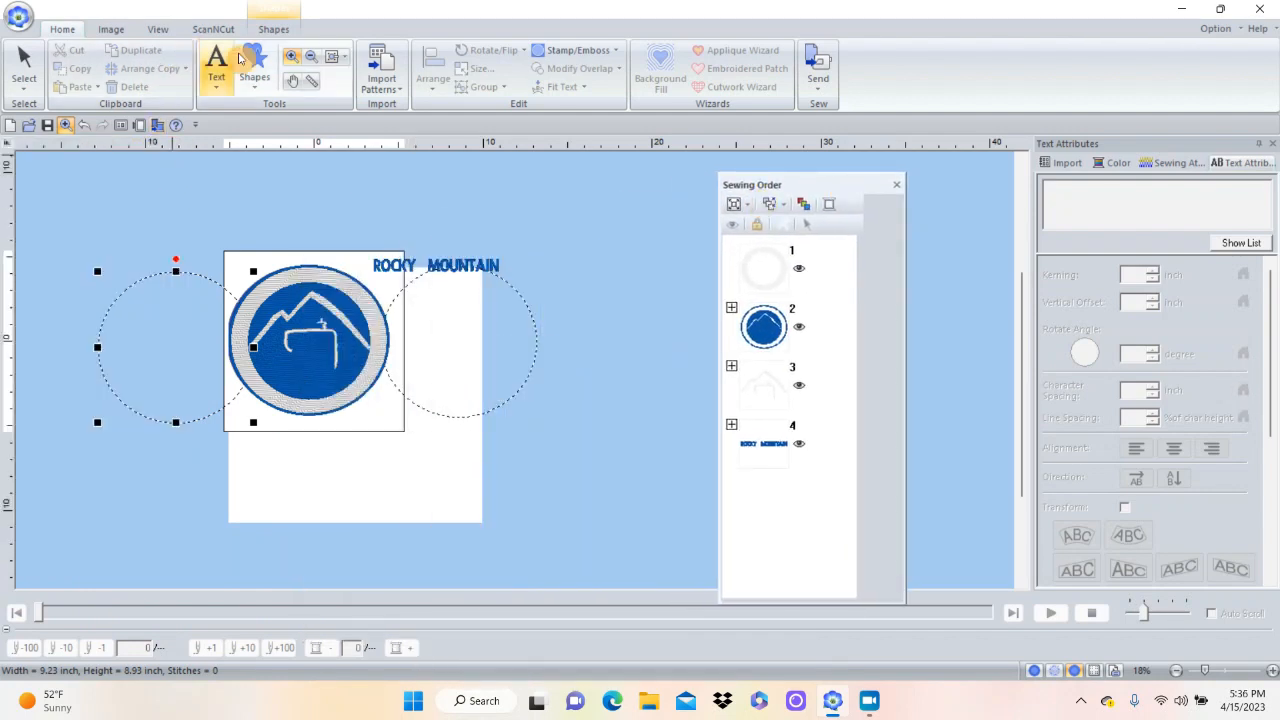
{"action": "left_click", "coordinate": [344, 57]}
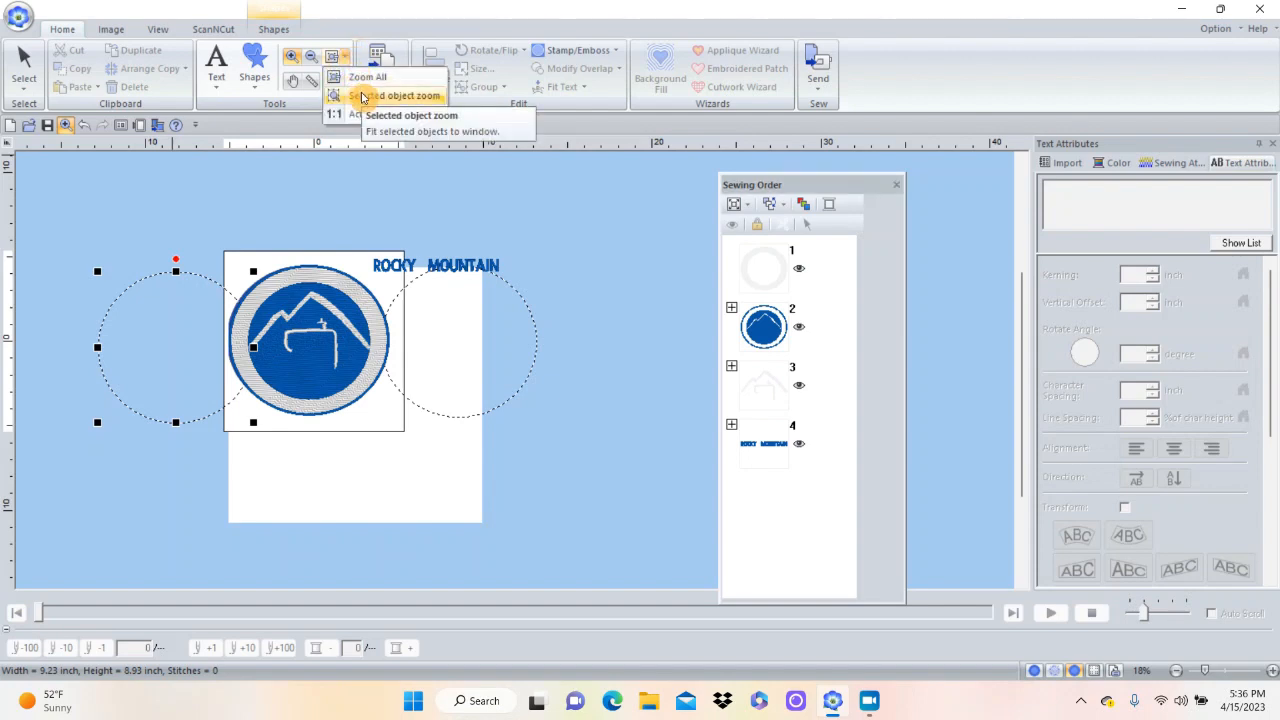
{"action": "left_click", "coordinate": [240, 194]}
{"action": "left_click_drag", "start_coordinate": [43, 207], "coordinate": [593, 468]}
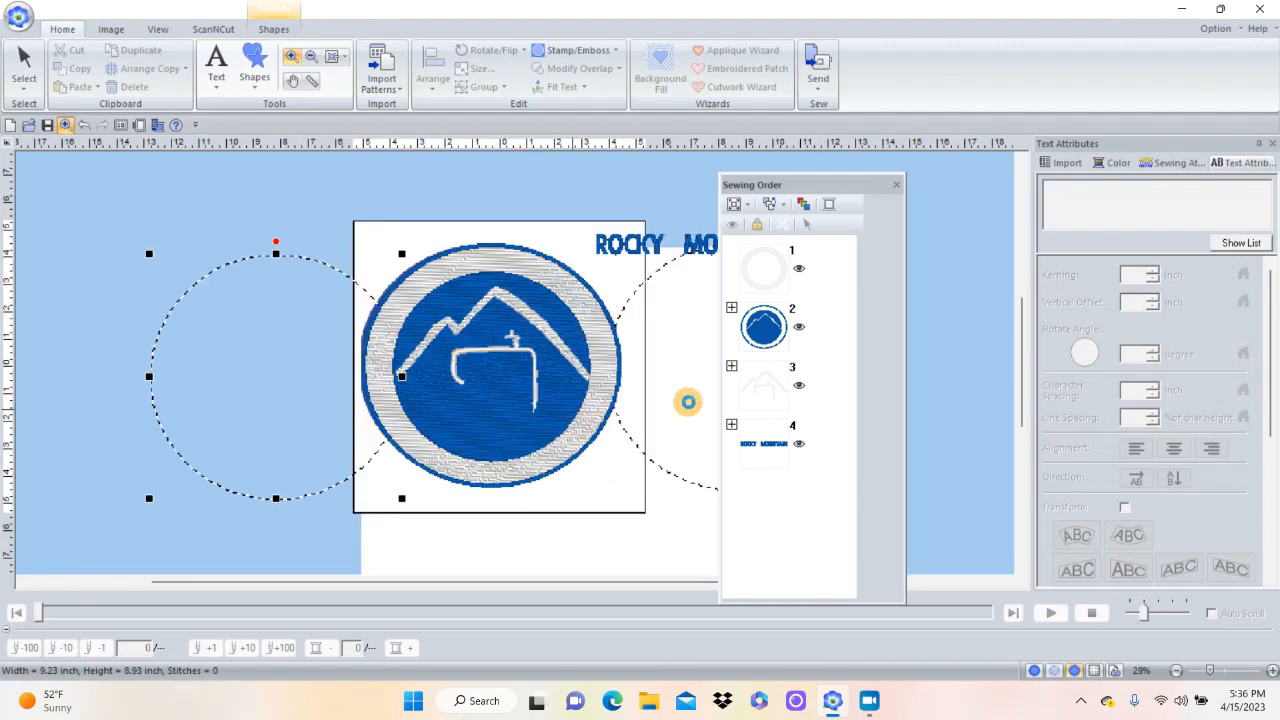
{"action": "left_click_drag", "start_coordinate": [828, 186], "coordinate": [1056, 160]}
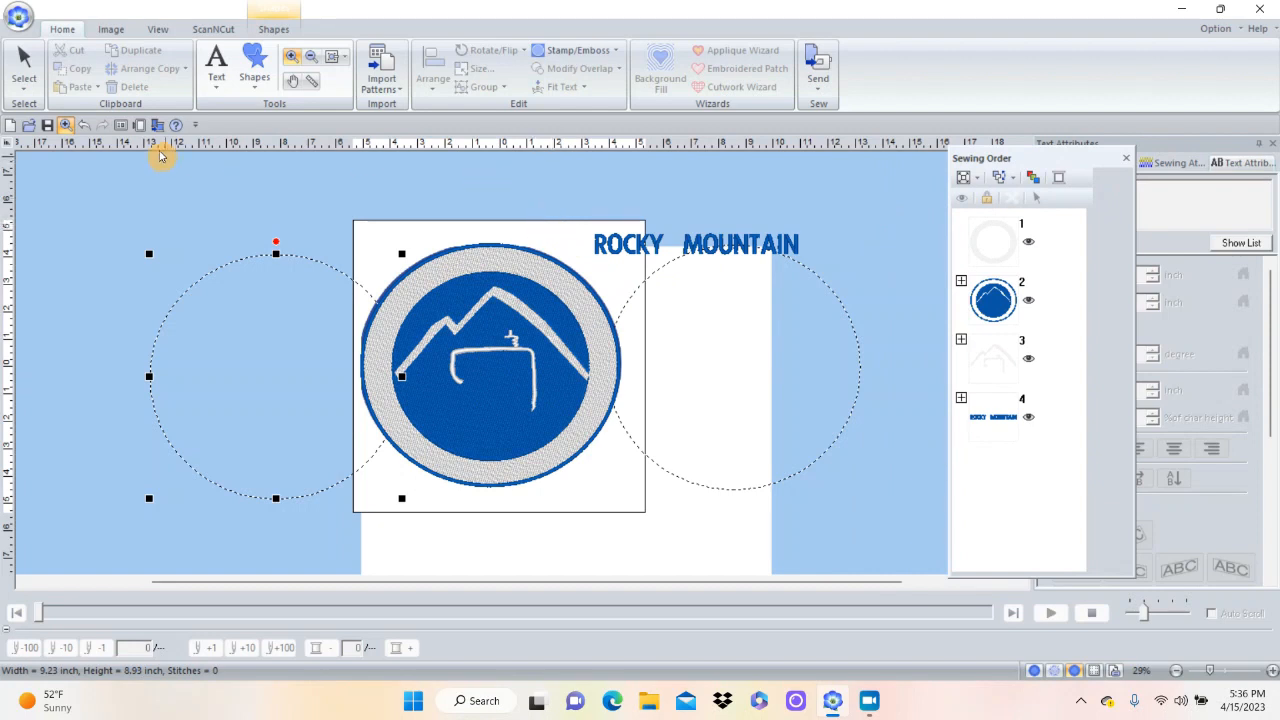
Shrink the guide circle beneath the ROCKY MOUNTAIN lettering to about 7.72 inches wide and 7.47 inches high.
{"action": "left_click", "coordinate": [24, 70]}
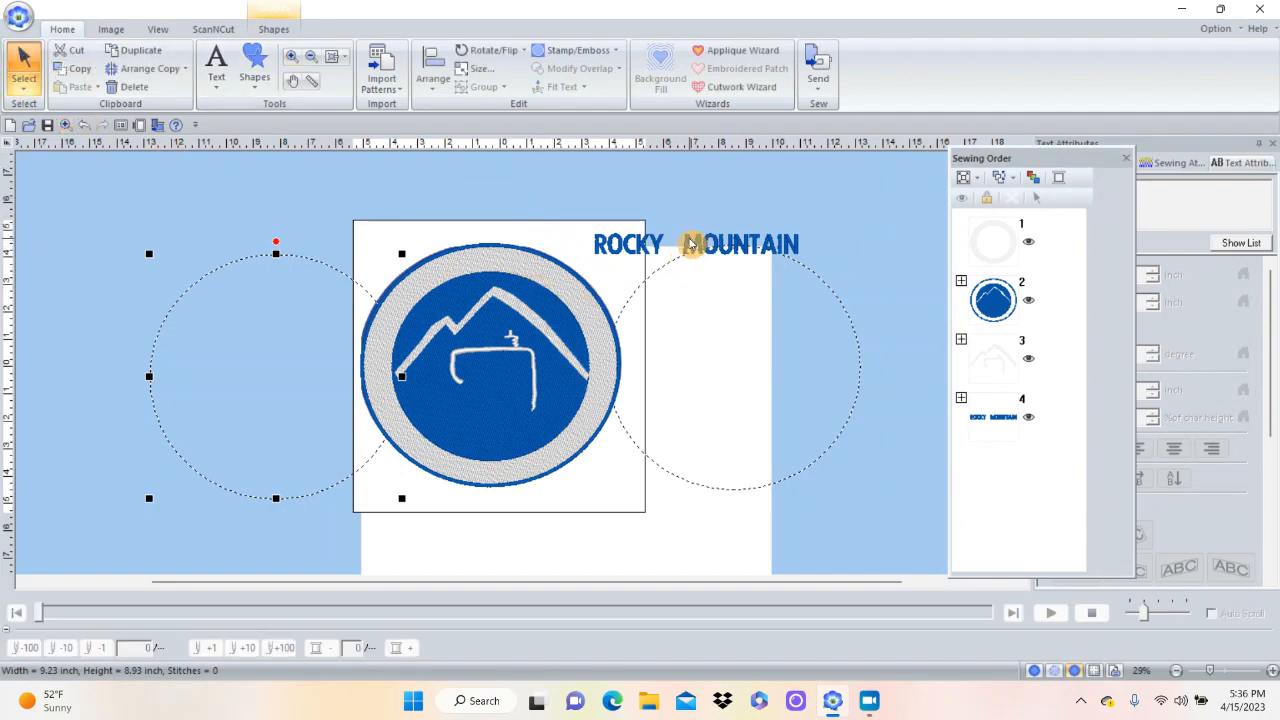
{"action": "left_click", "coordinate": [690, 244]}
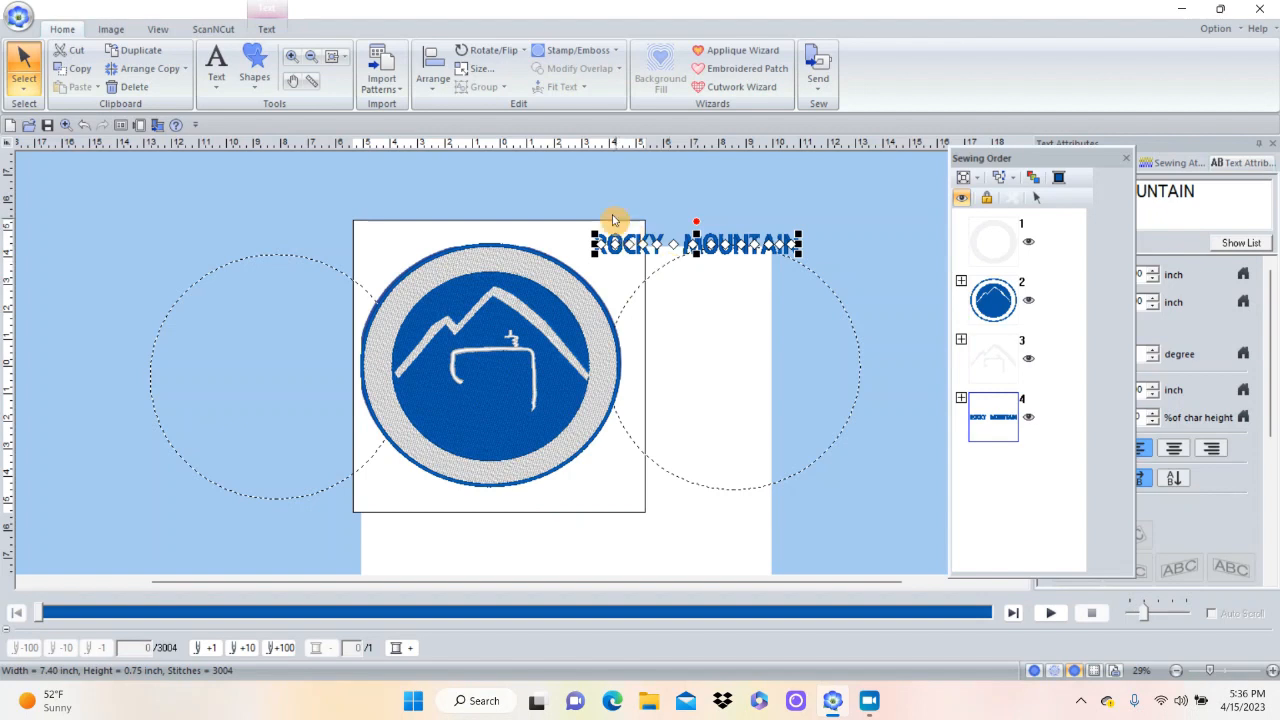
{"action": "left_click", "coordinate": [835, 291]}
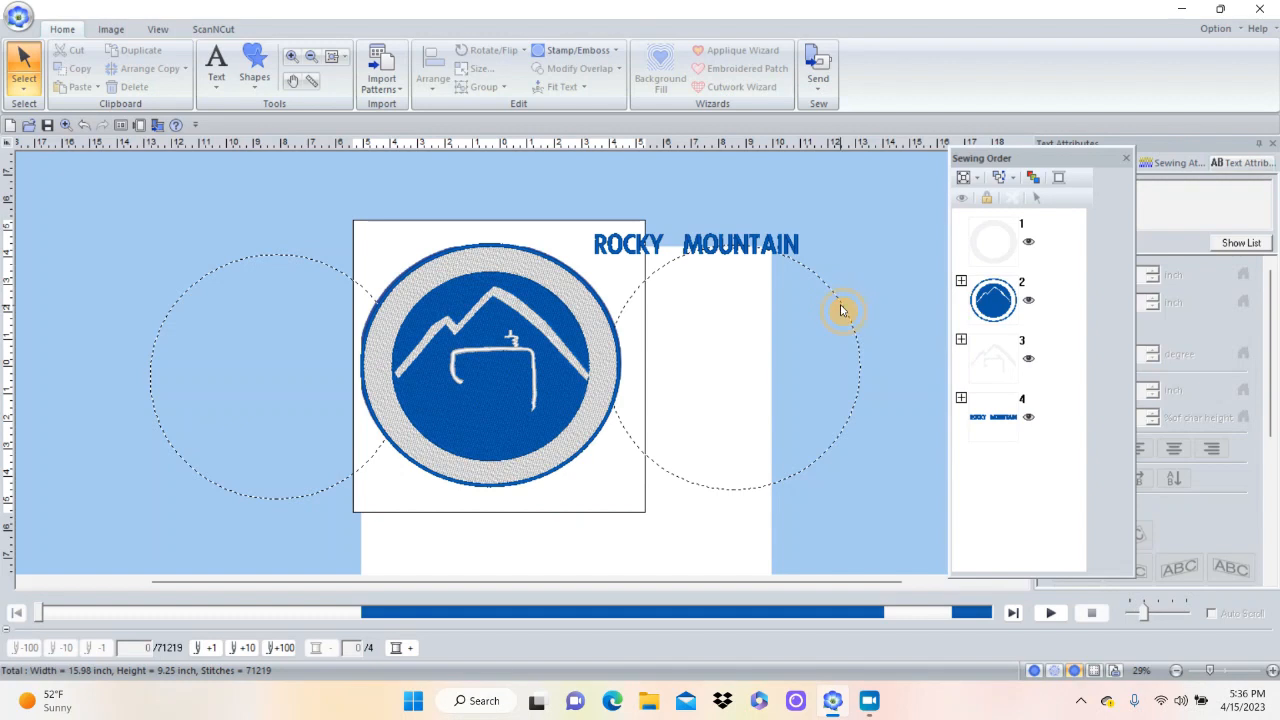
{"action": "left_click", "coordinate": [836, 303]}
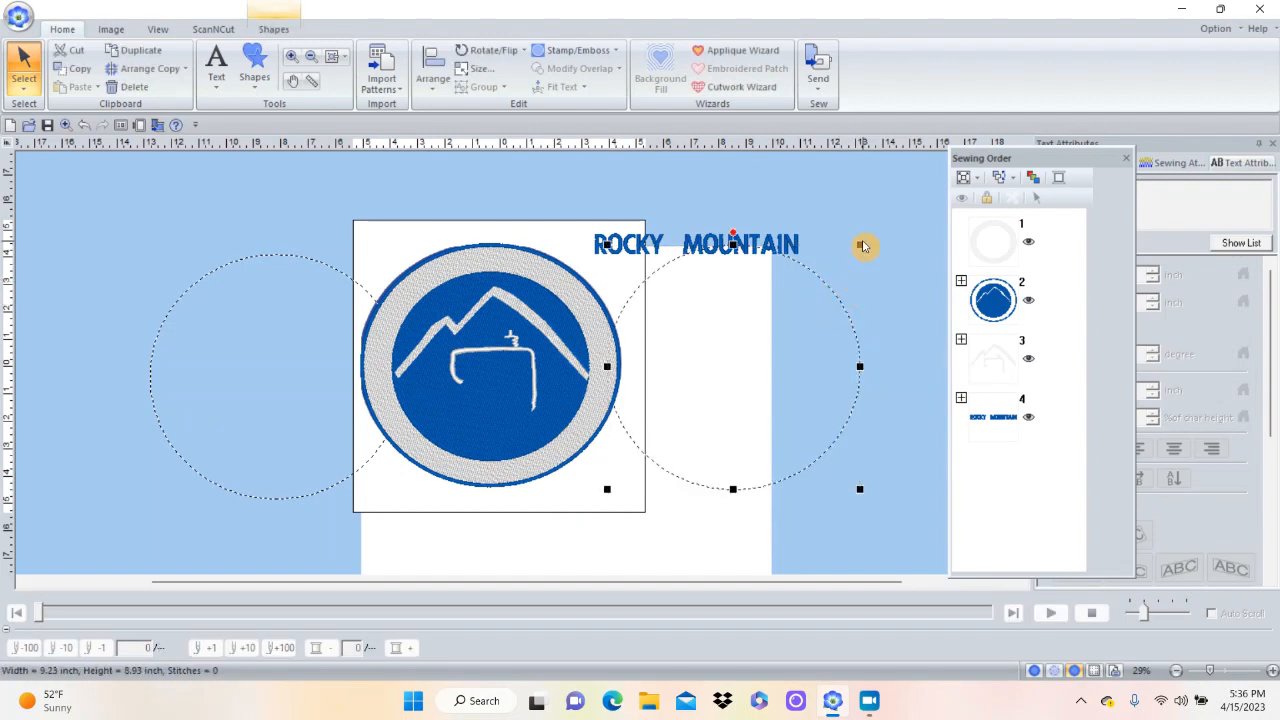
{"action": "left_click_drag", "start_coordinate": [861, 243], "coordinate": [831, 286]}
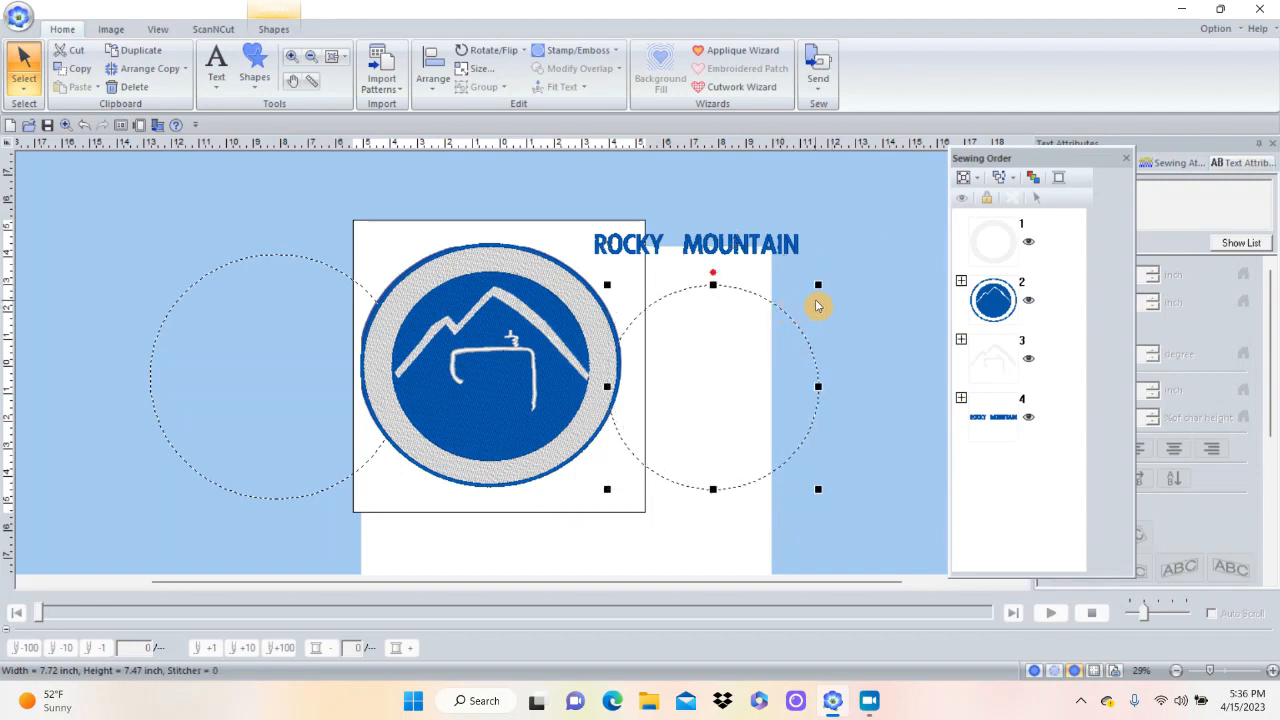
{"action": "left_click", "coordinate": [789, 322]}
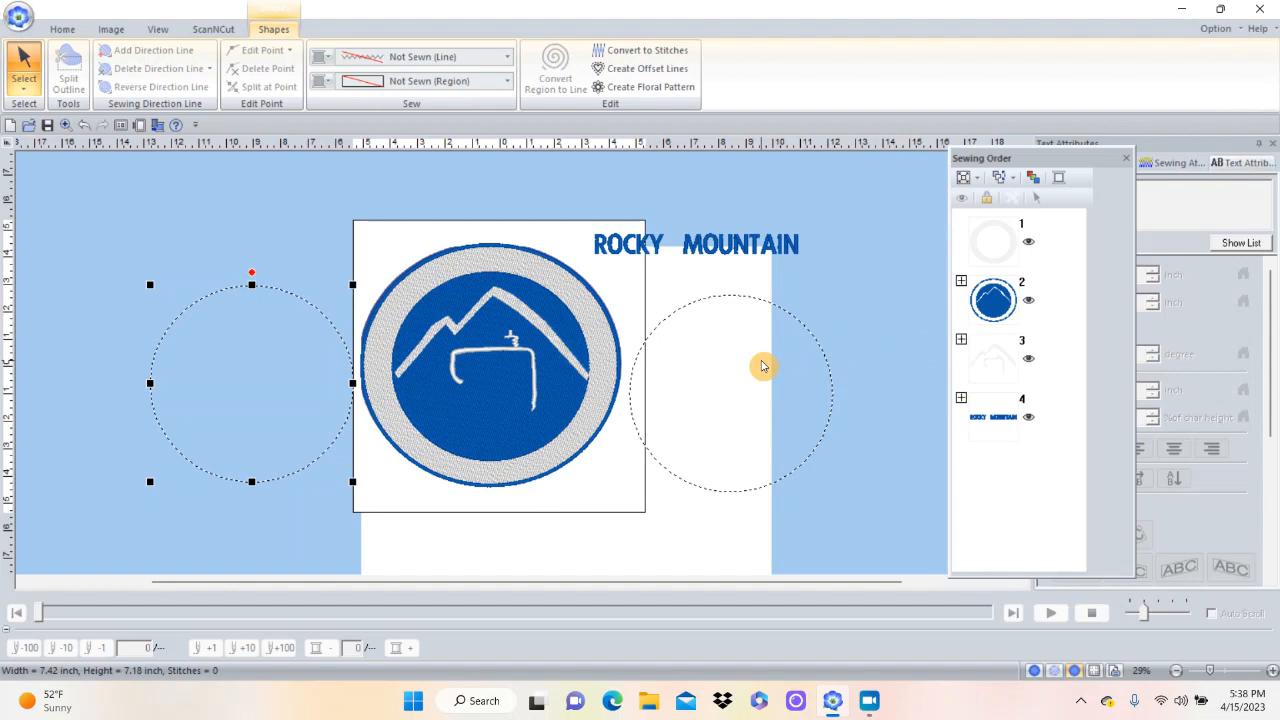
Move the guide circle beneath the ROCKY MOUNTAIN lettering slightly upward, closer to the text.
{"action": "left_click", "coordinate": [776, 307]}
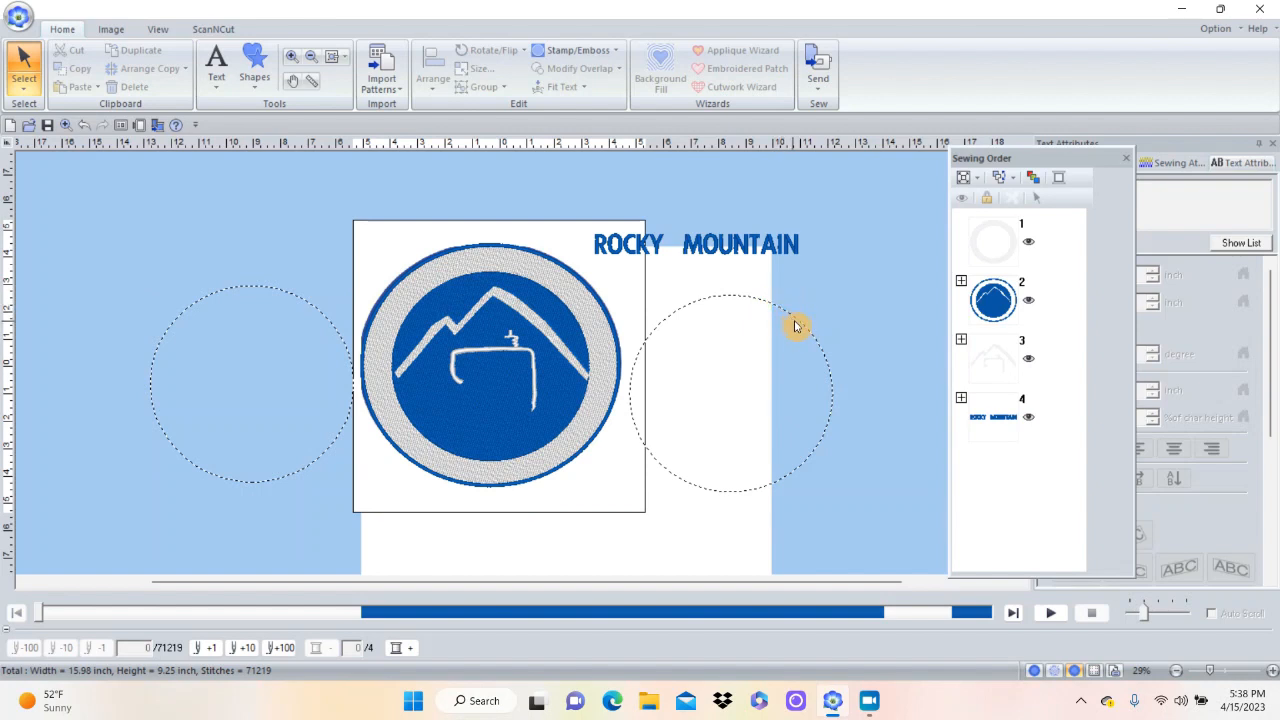
{"action": "left_click", "coordinate": [808, 333]}
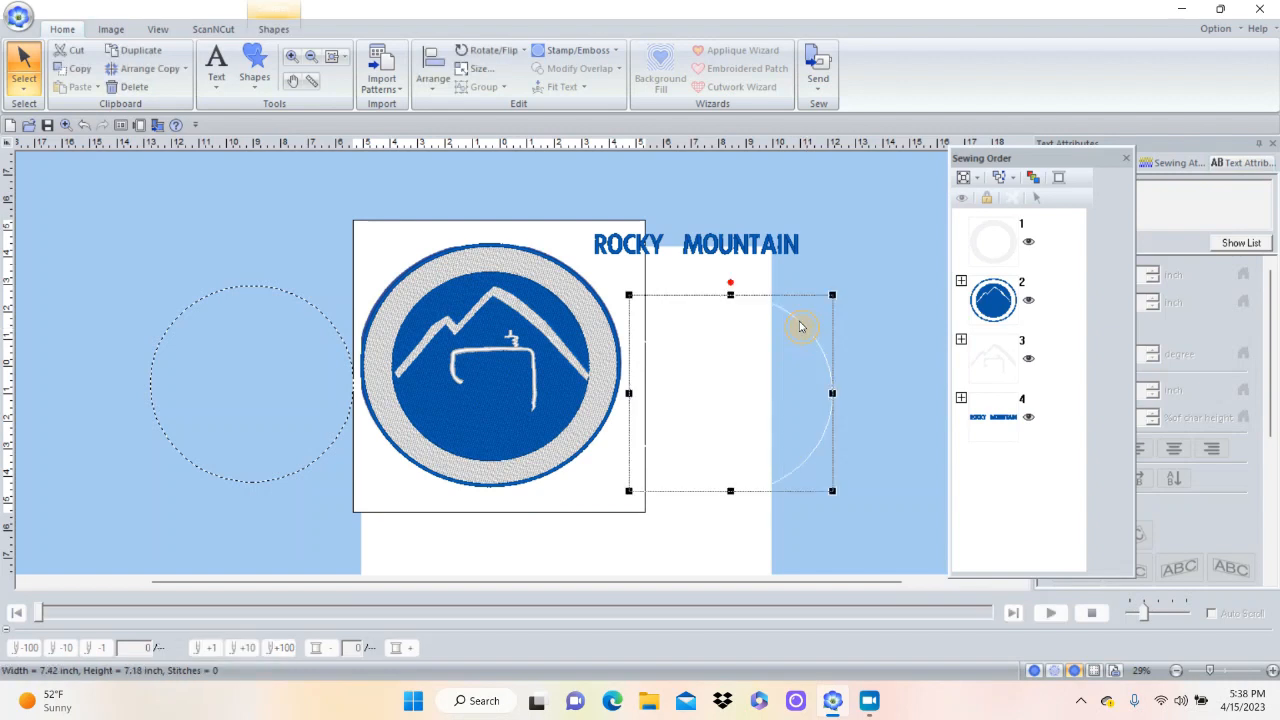
{"action": "left_click_drag", "start_coordinate": [804, 326], "coordinate": [692, 330]}
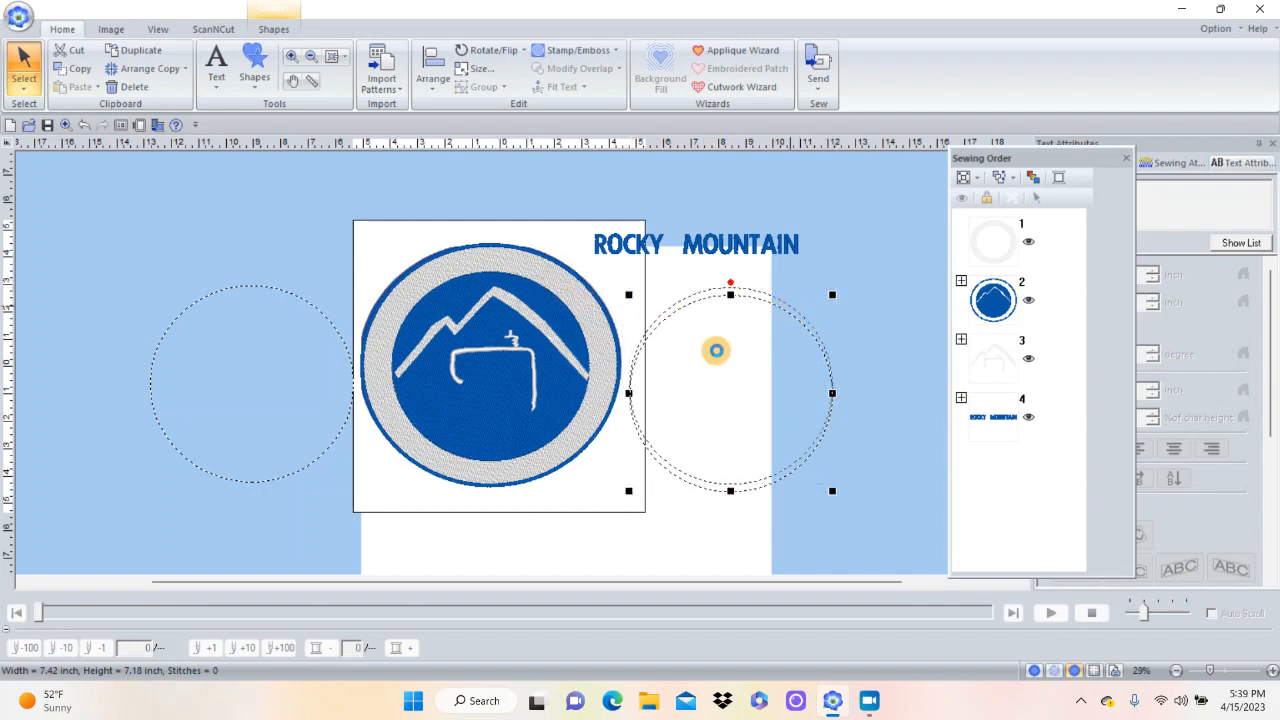
{"action": "left_click_drag", "start_coordinate": [700, 307], "coordinate": [717, 334]}
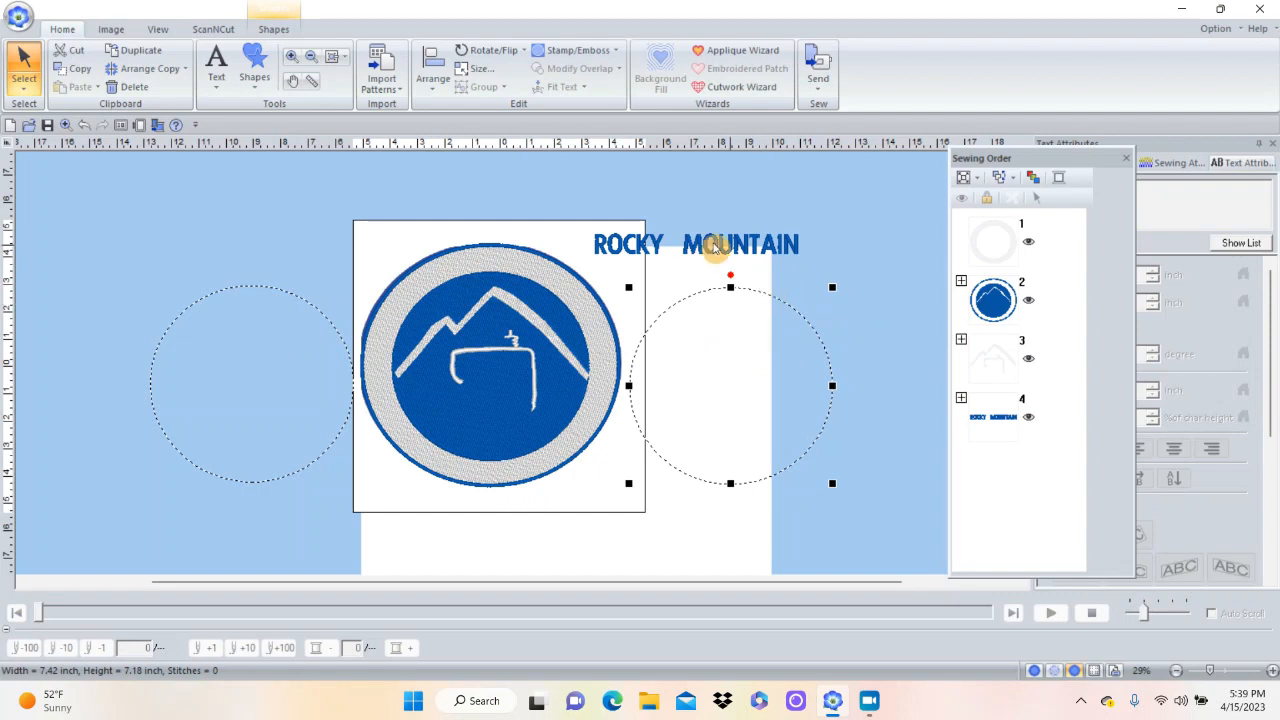
{"action": "left_click", "coordinate": [276, 32]}
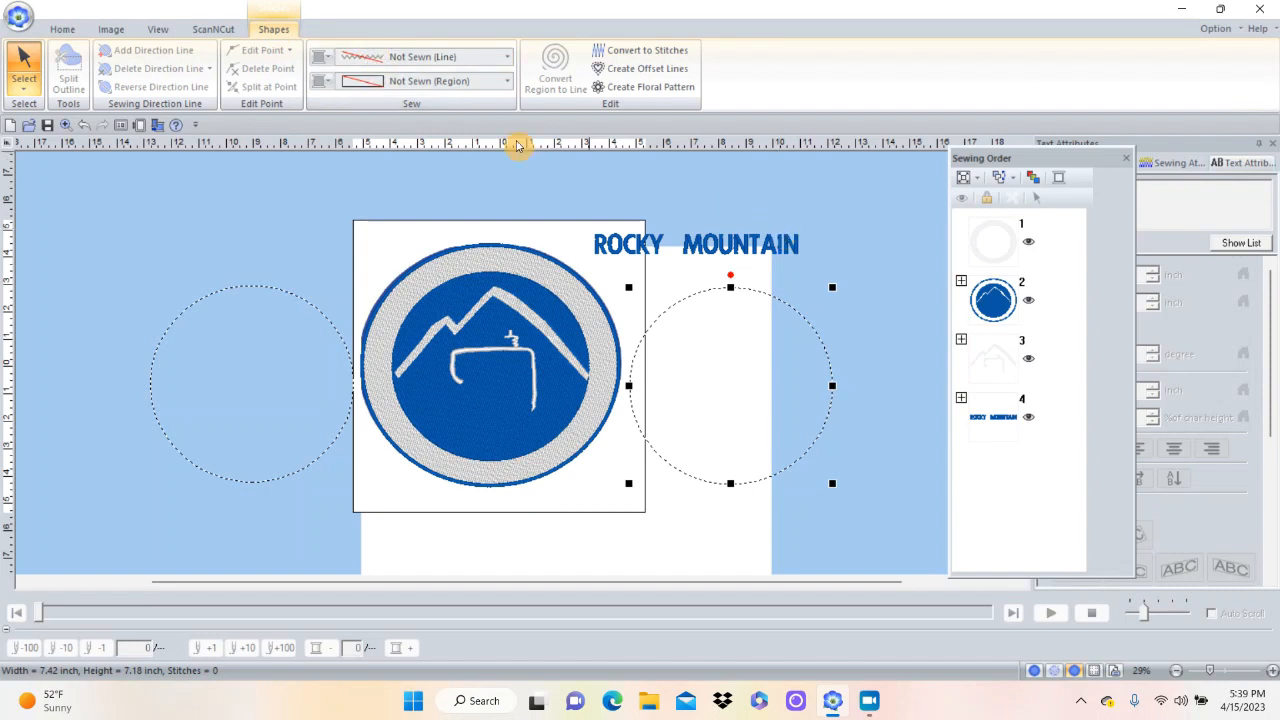
Select the ROCKY MOUNTAIN lettering together with the guide circle beneath it and fit the text to that circle's outline.
{"action": "left_click", "coordinate": [731, 297]}
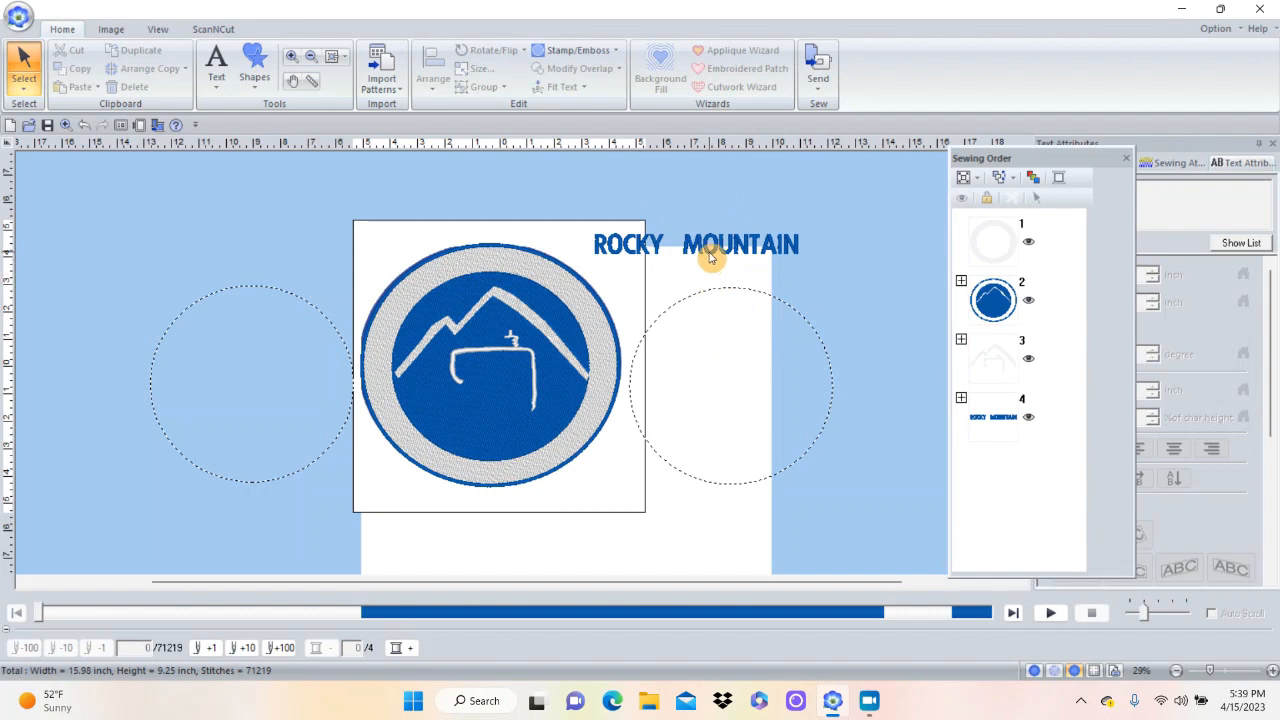
{"action": "left_click", "coordinate": [710, 256]}
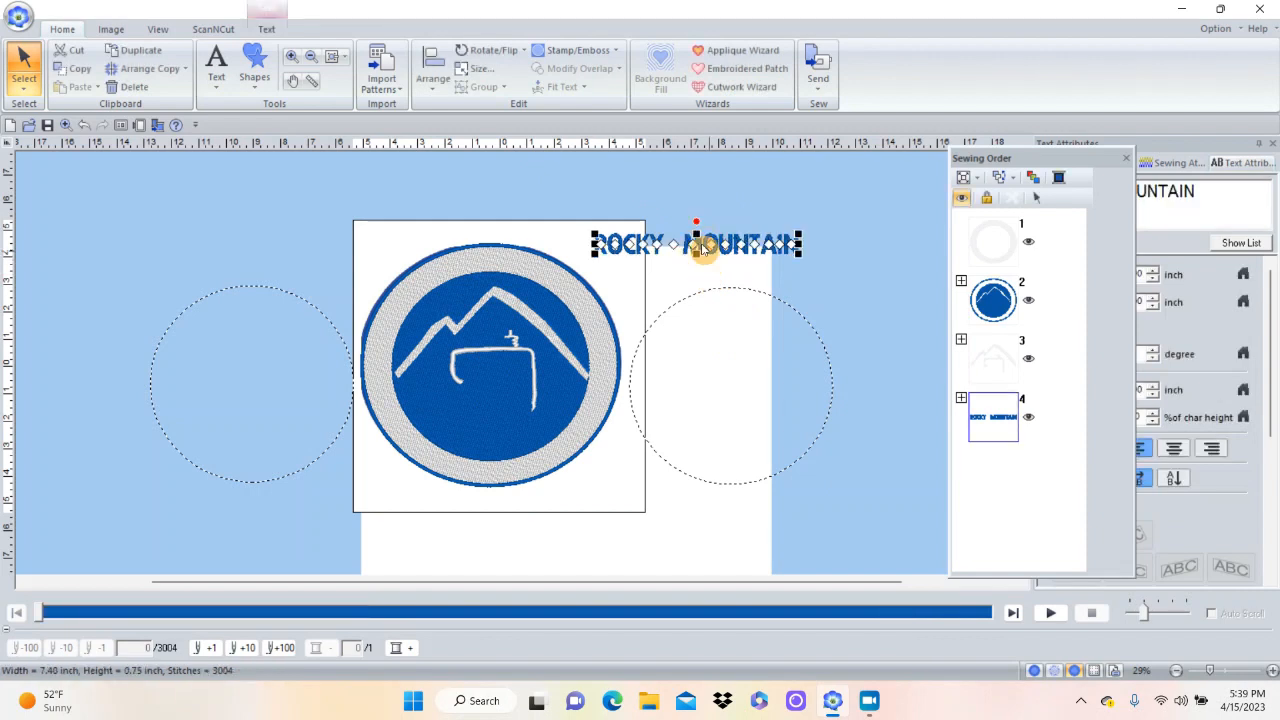
{"action": "left_click", "coordinate": [733, 291]}
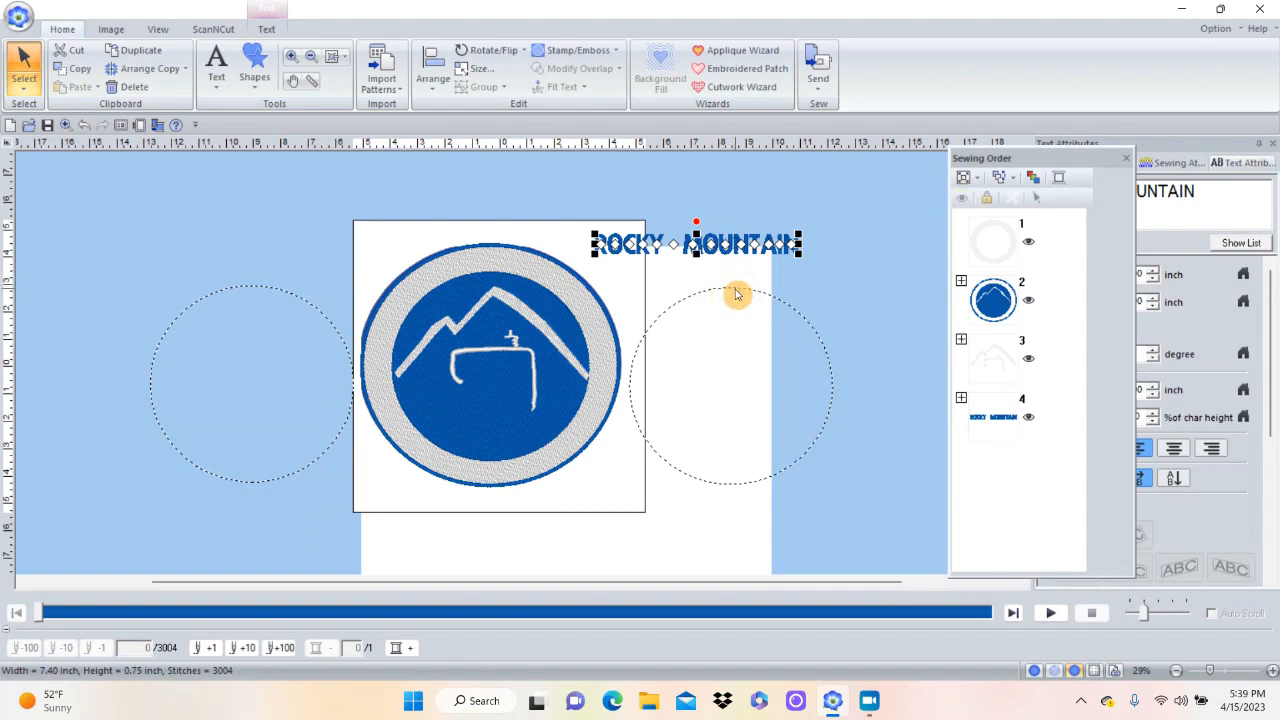
{"action": "left_click", "coordinate": [737, 295]}
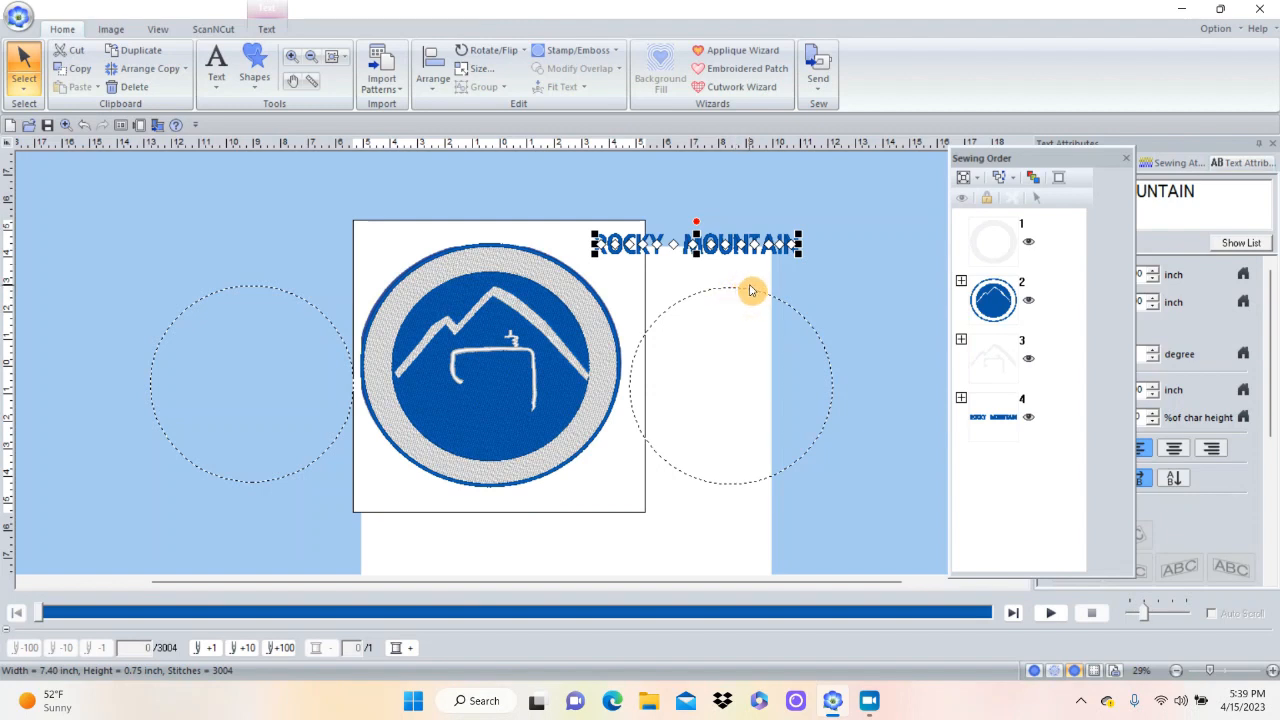
{"action": "left_click", "coordinate": [752, 294]}
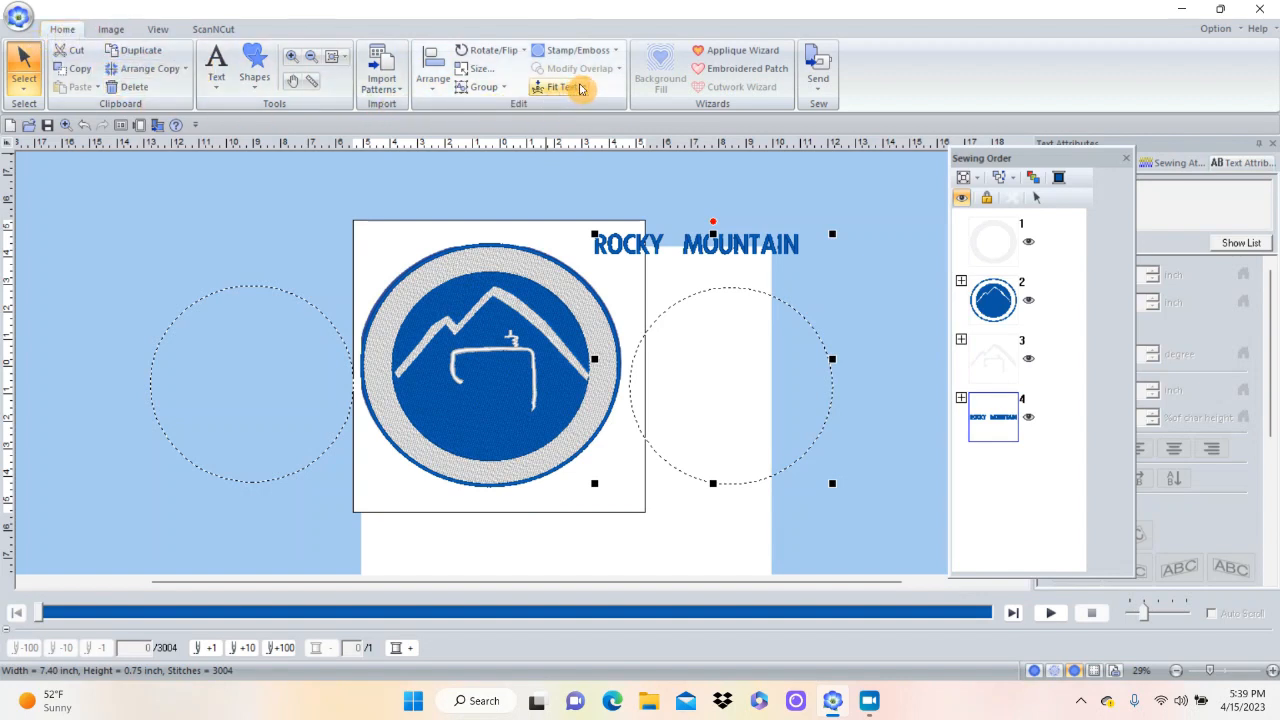
{"action": "left_click", "coordinate": [581, 90]}
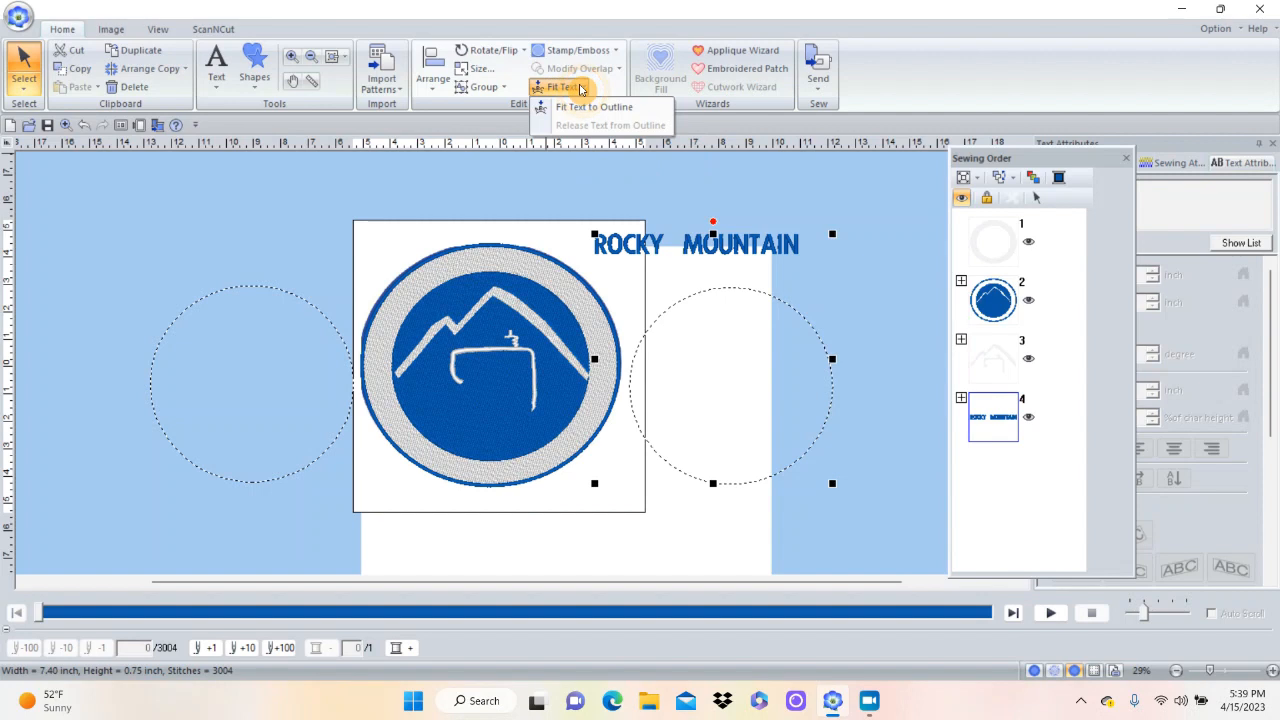
{"action": "left_click", "coordinate": [586, 107]}
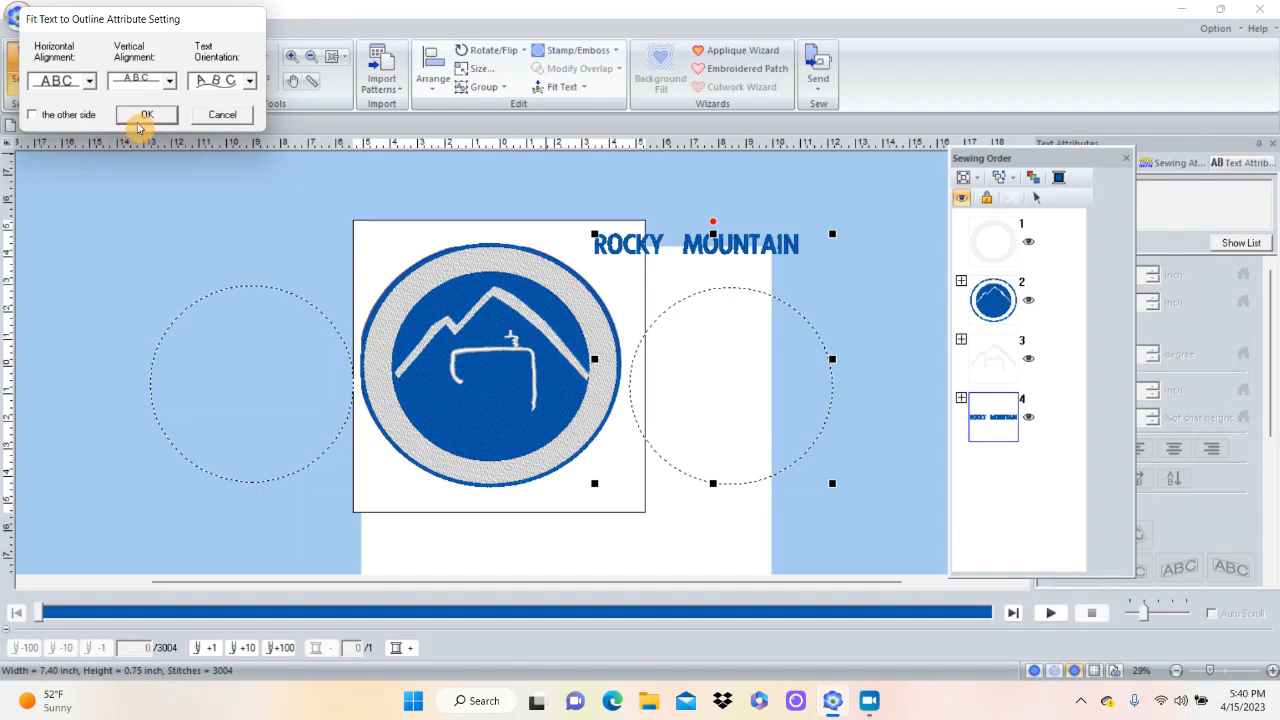
{"action": "left_click", "coordinate": [143, 117]}
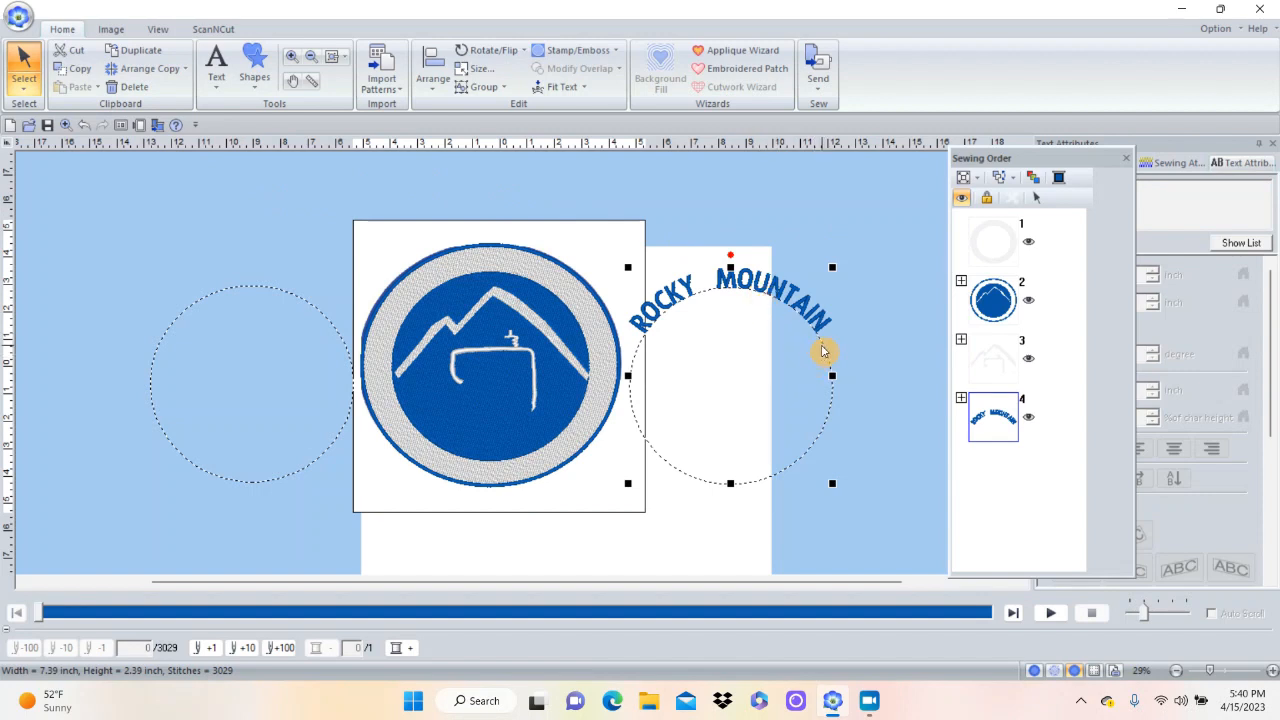
Move the arched ROCKY MOUNTAIN lettering onto the upper part of the logo's grey ring, and return the Sewing Order pane beside the canvas.
{"action": "left_click_drag", "start_coordinate": [817, 344], "coordinate": [580, 327]}
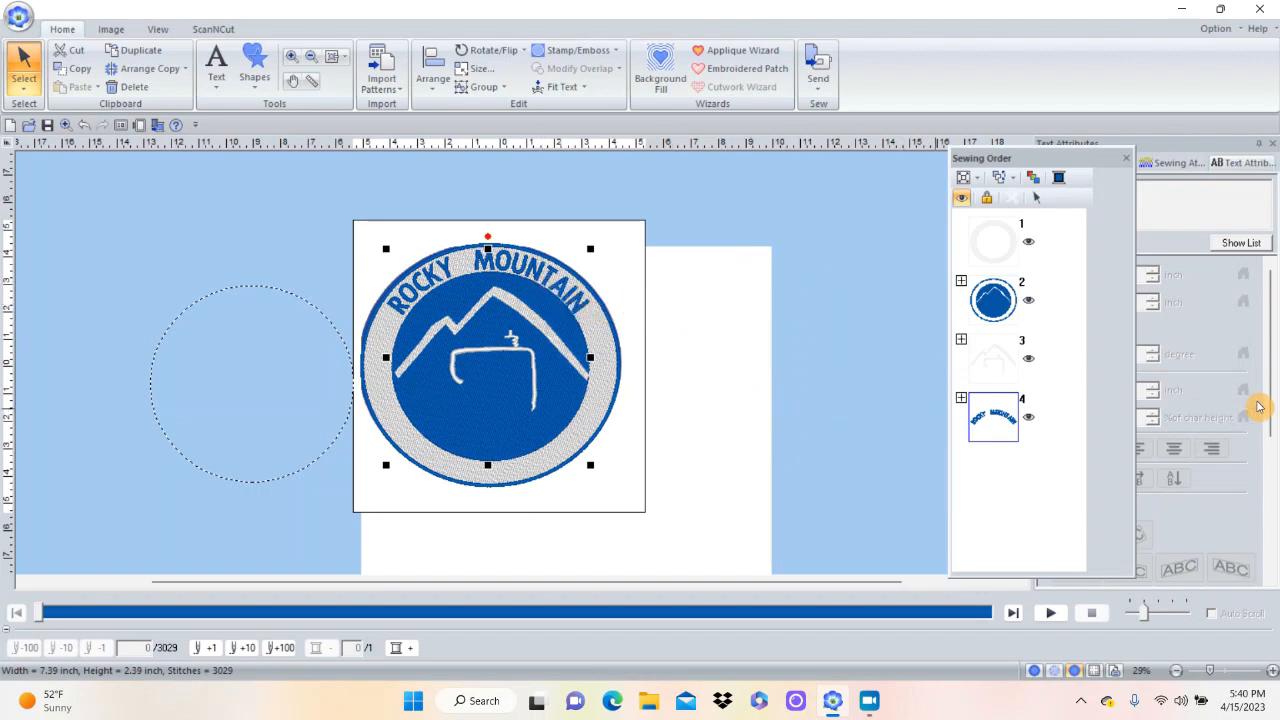
{"action": "left_click_drag", "start_coordinate": [1040, 156], "coordinate": [78, 158]}
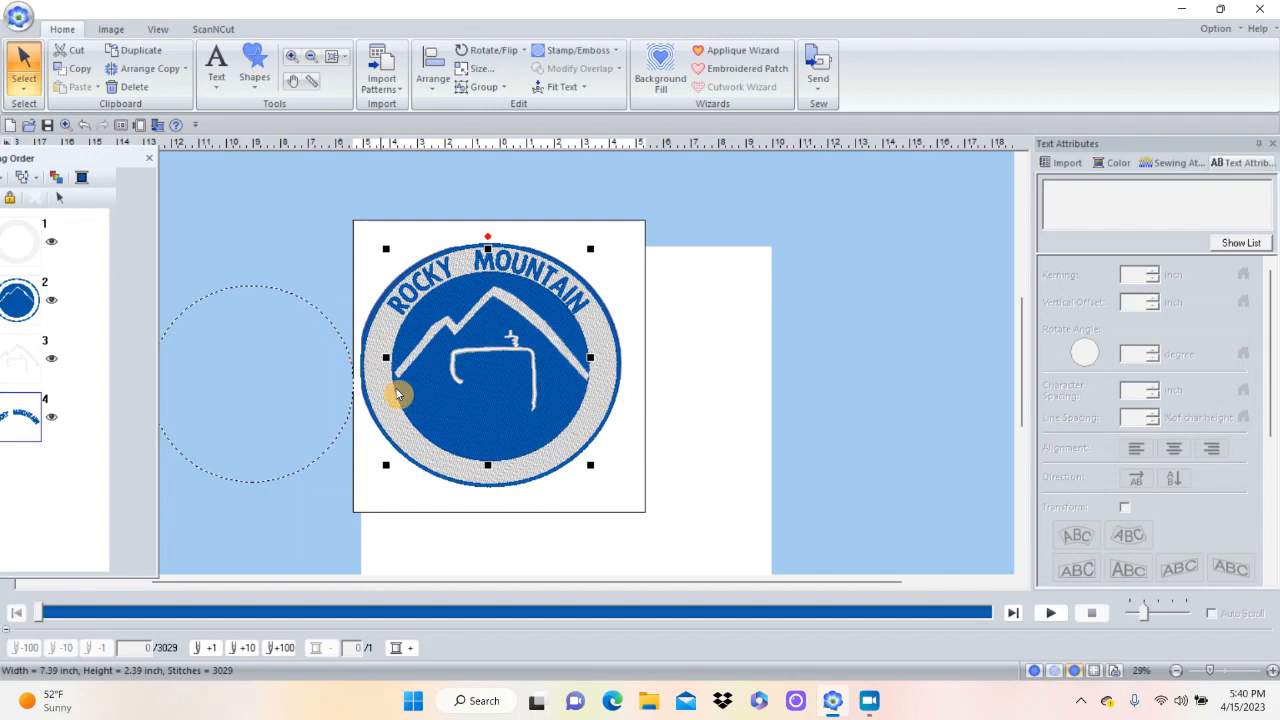
{"action": "left_click", "coordinate": [310, 305]}
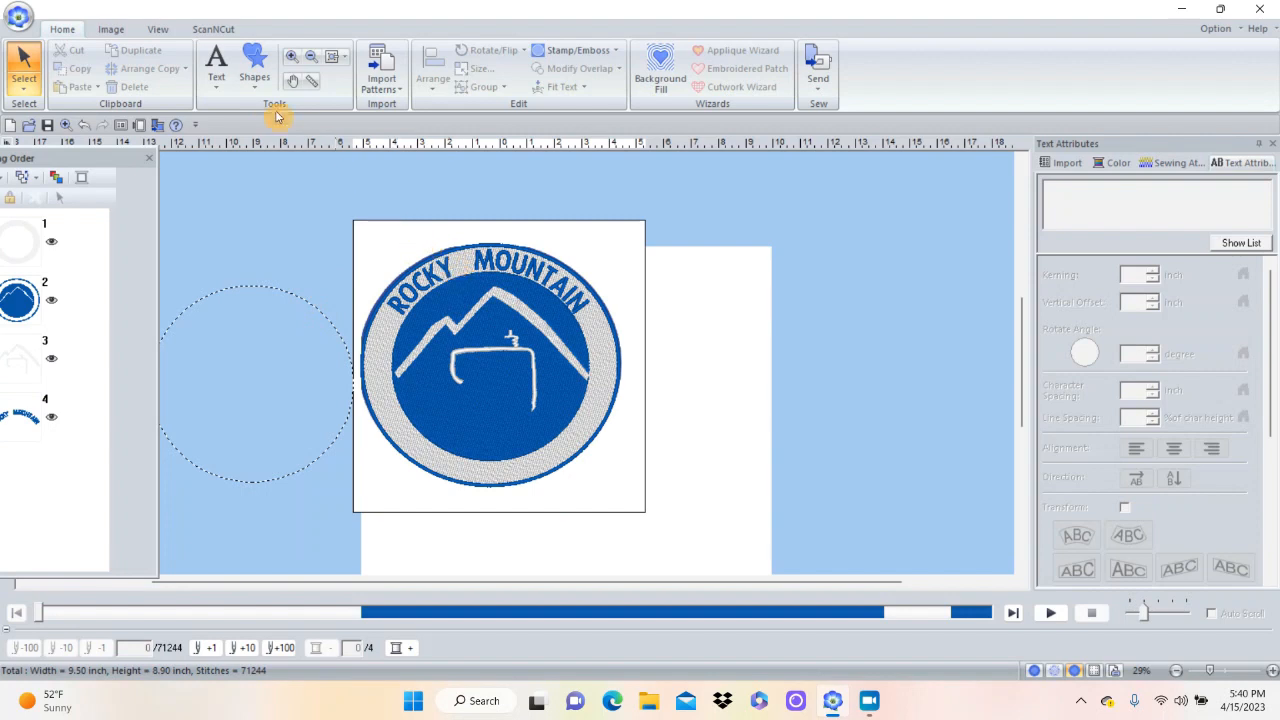
Add the text SEWING AND VACUUM above the logo in the Block 05 font.
{"action": "left_click", "coordinate": [215, 89]}
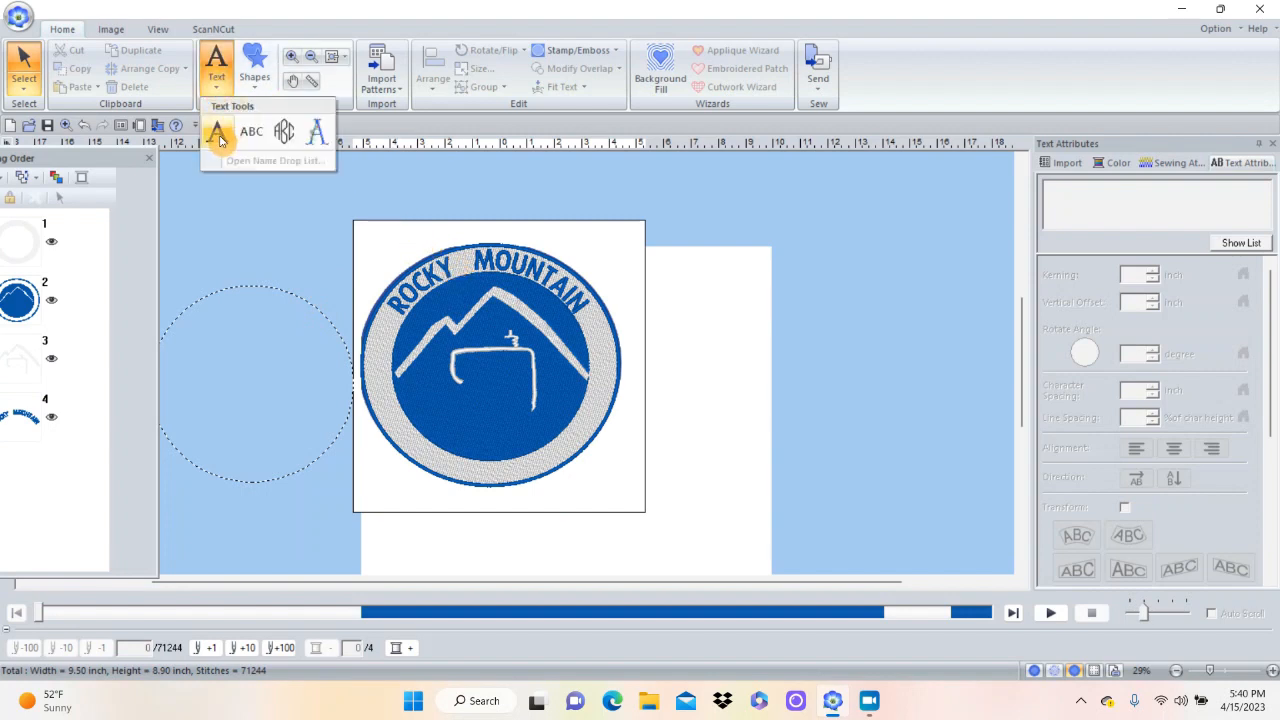
{"action": "left_click", "coordinate": [217, 134]}
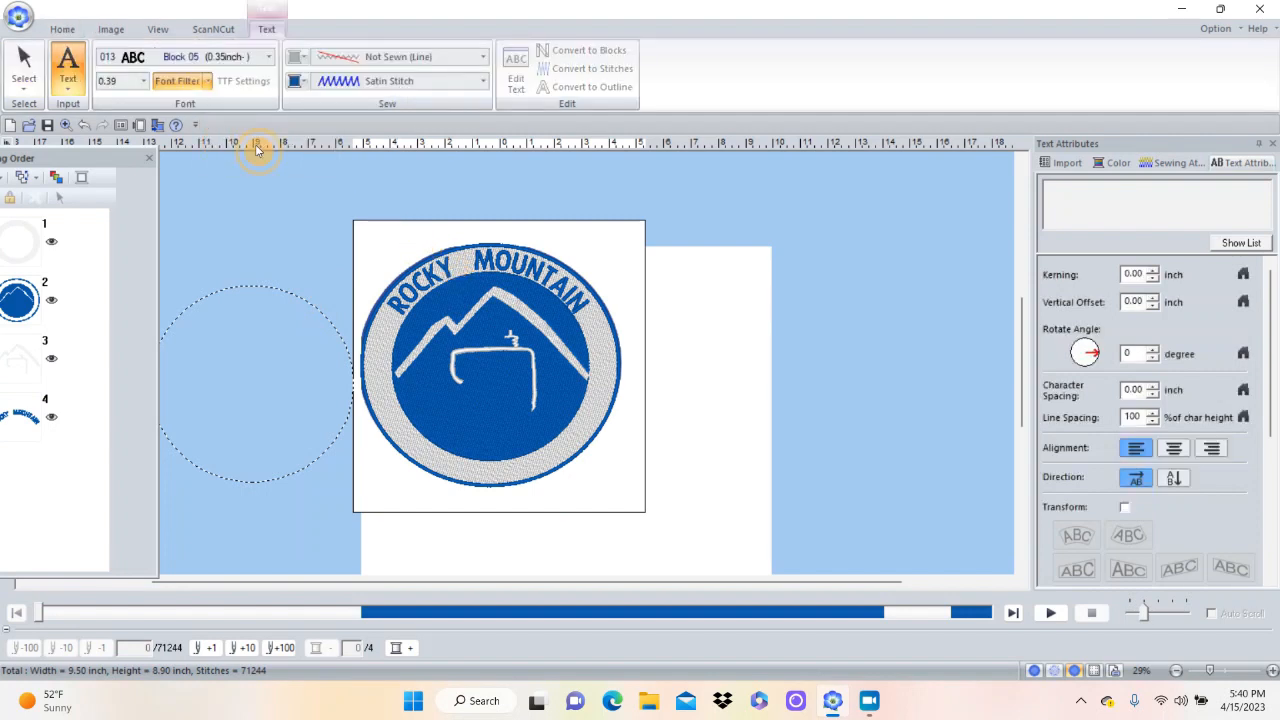
{"action": "left_click", "coordinate": [422, 211]}
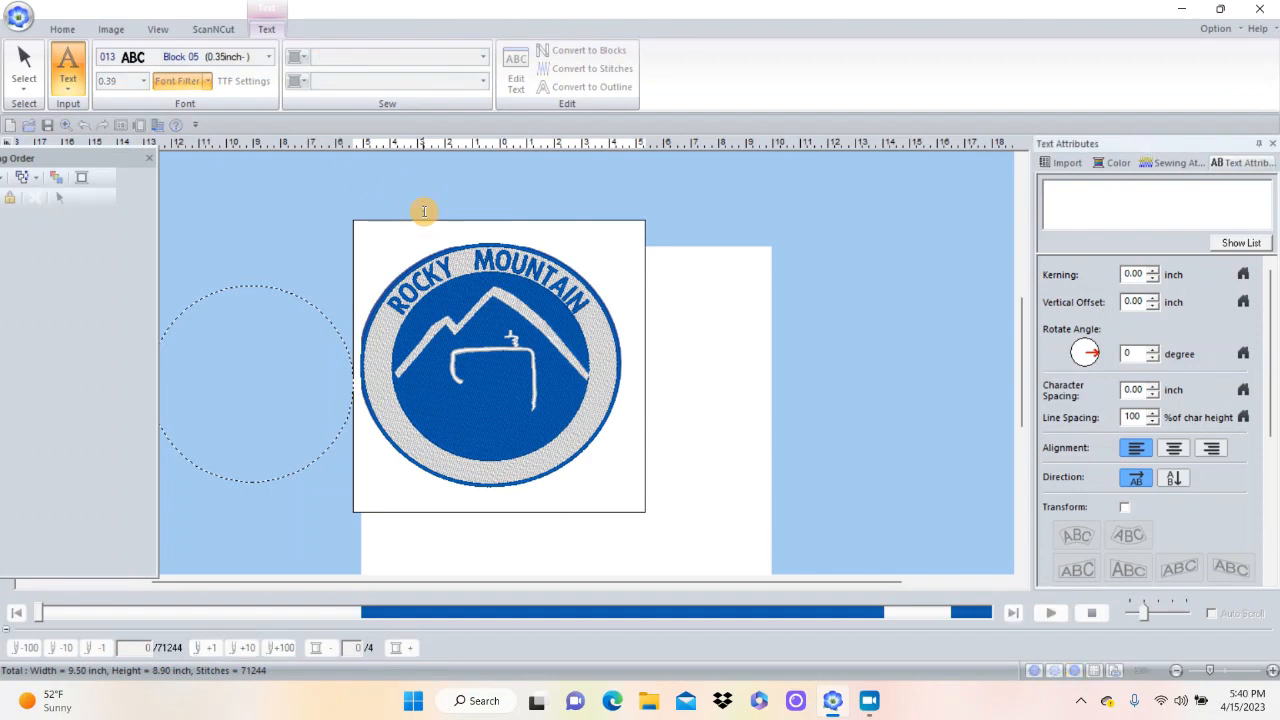
{"action": "type", "text": "SEWIN"}
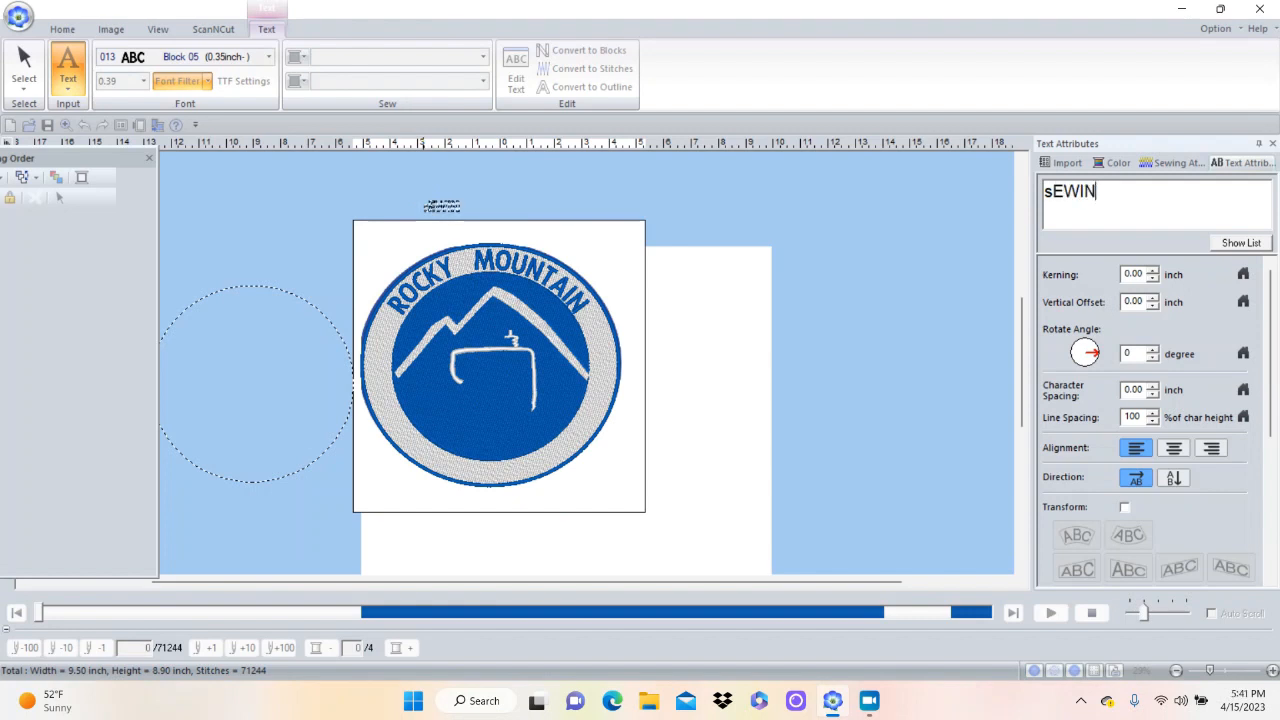
{"action": "key", "text": "BackSpace"}
{"action": "key", "text": "BackSpace"}
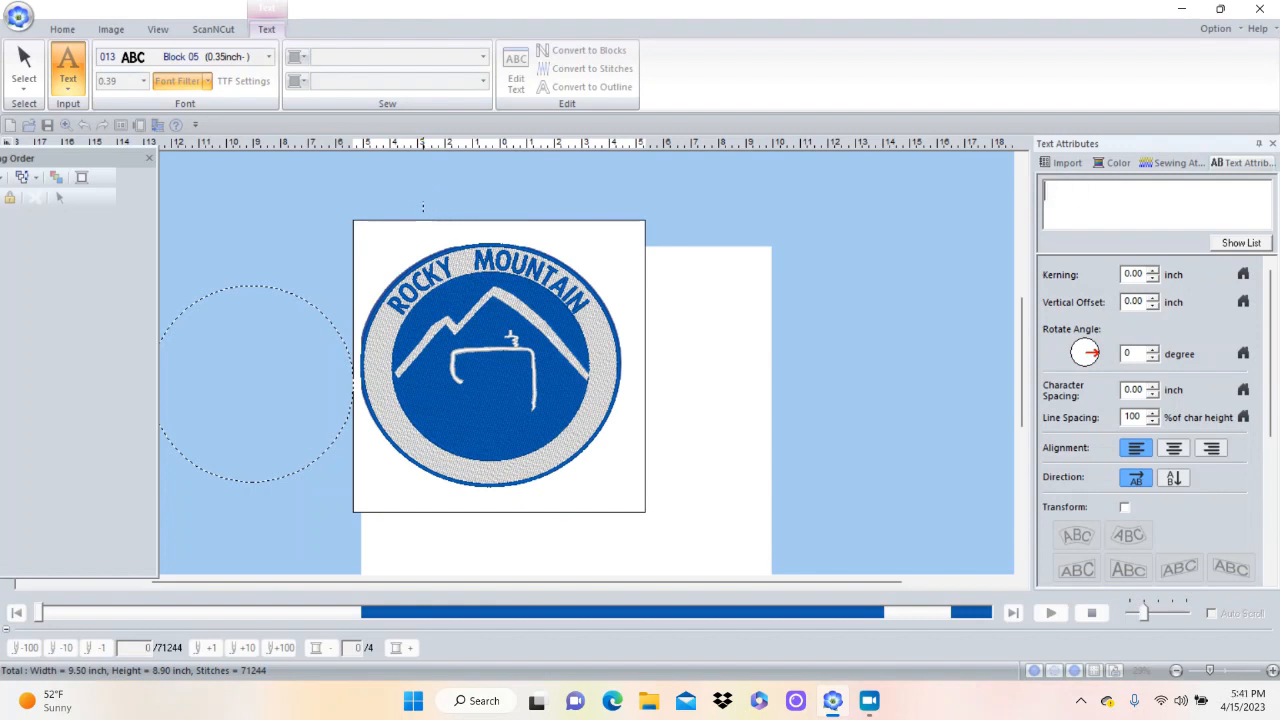
{"action": "type", "text": "EWING AND V"}
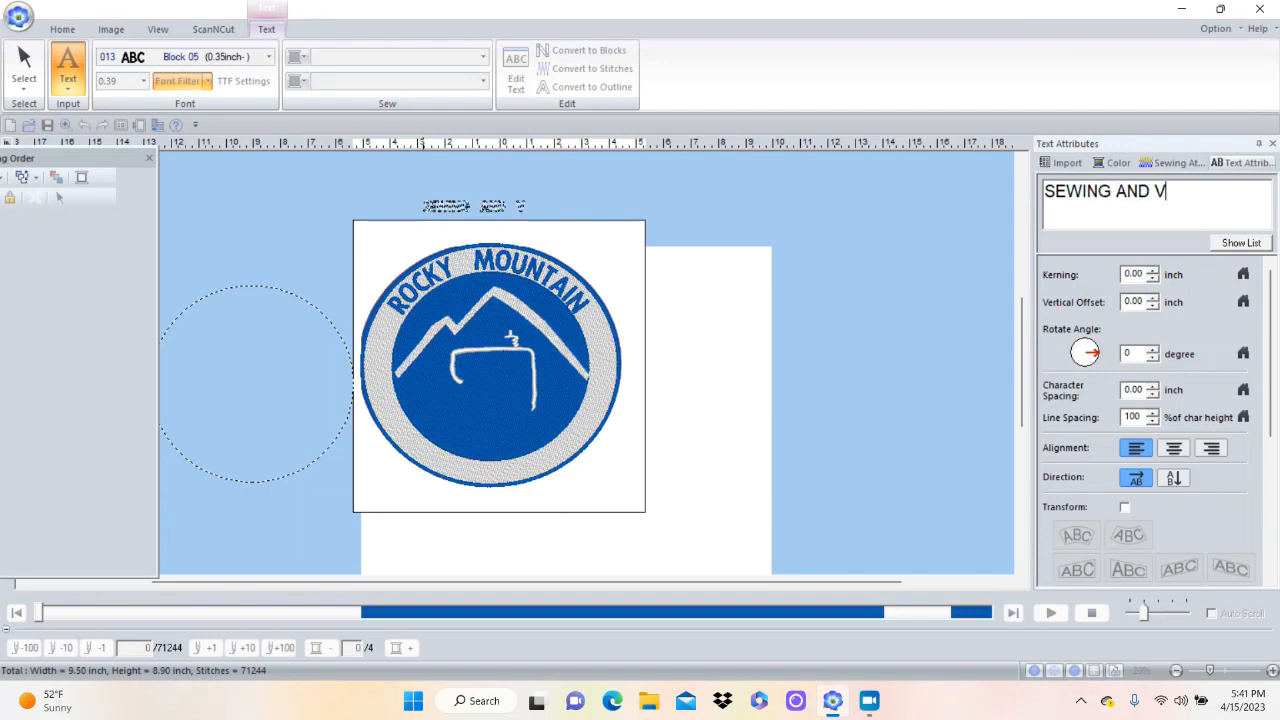
{"action": "type", "text": "ACUUM"}
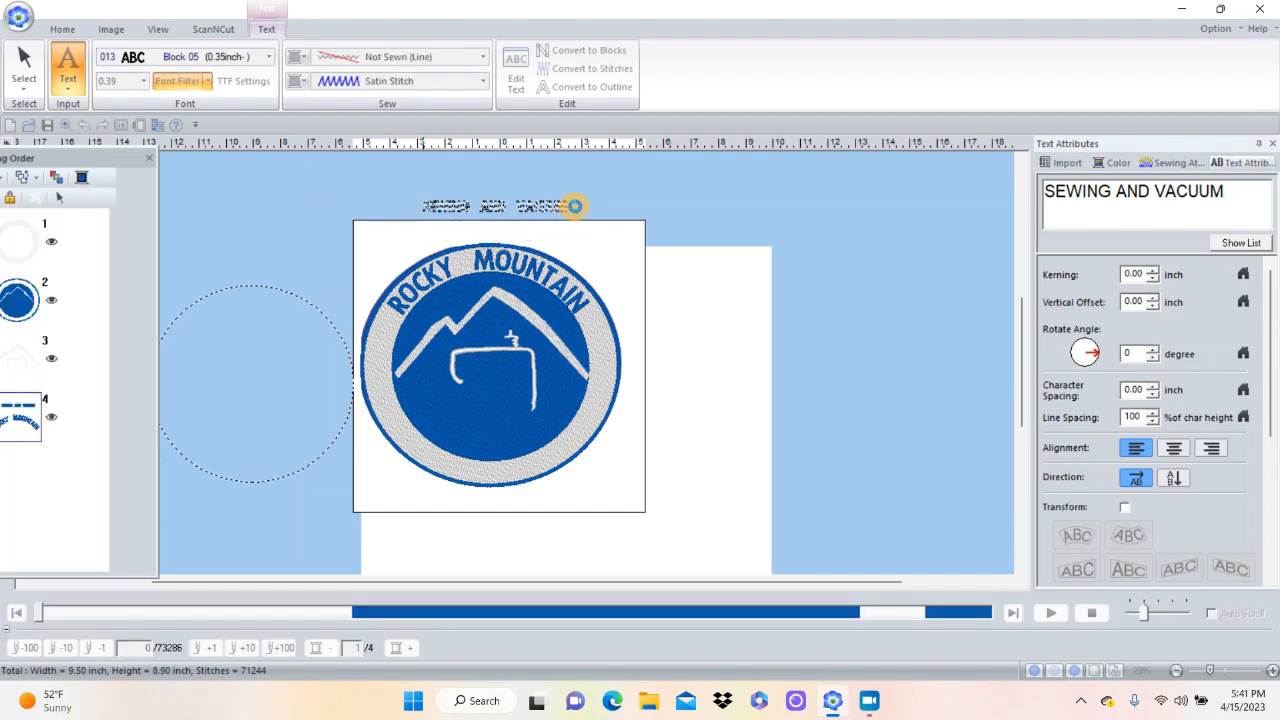
Enlarge the SEWING AND VACUUM lettering to about 9.65 inches wide and 0.75 inches high, and move it over the logo's upper edge.
{"action": "left_click_drag", "start_coordinate": [567, 200], "coordinate": [651, 149]}
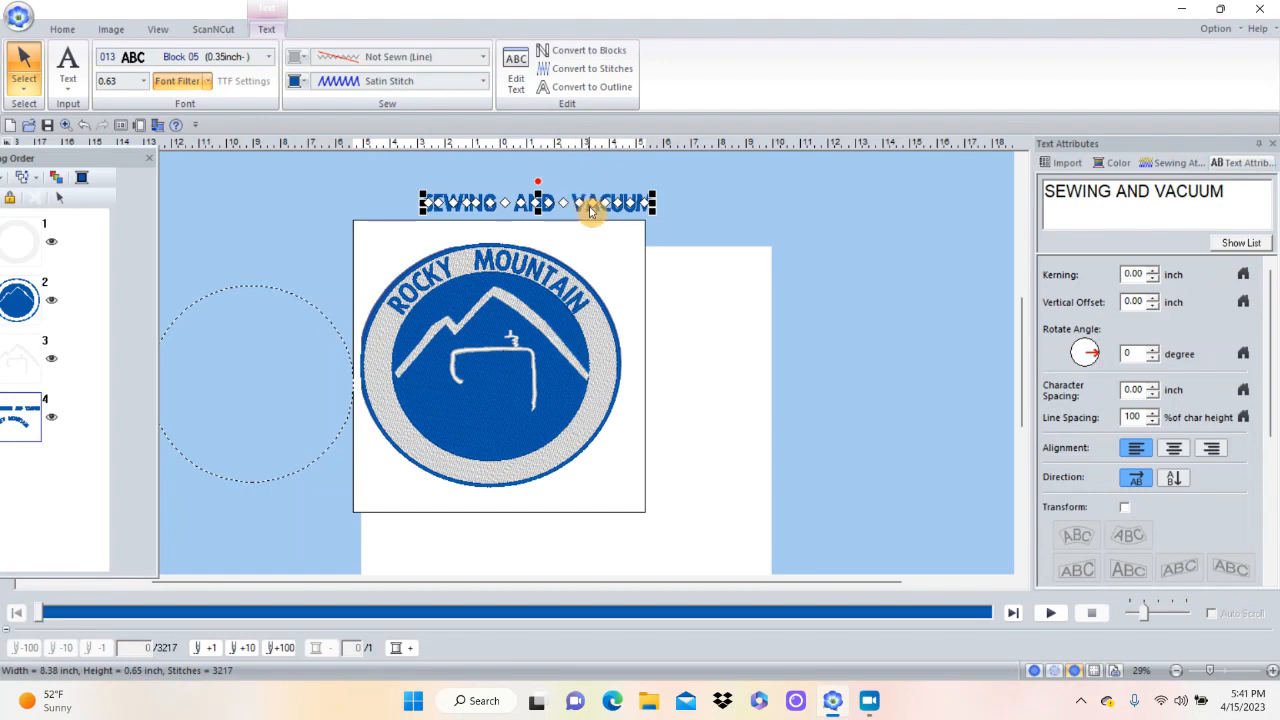
{"action": "left_click_drag", "start_coordinate": [582, 204], "coordinate": [654, 224]}
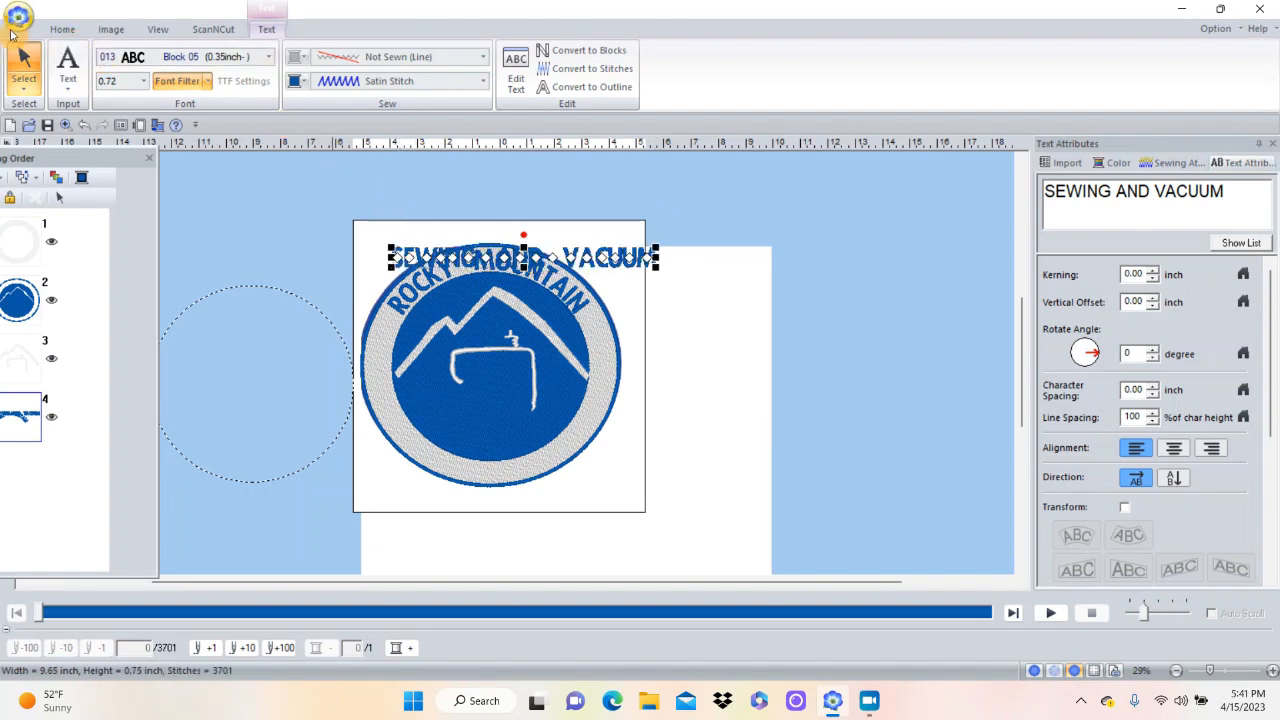
Compare the letter height of SEWING AND VACUUM with ROCKY MOUNTAIN side by side in close-up, and move the new lettering above the logo.
{"action": "left_click", "coordinate": [62, 29]}
{"action": "left_click", "coordinate": [291, 58]}
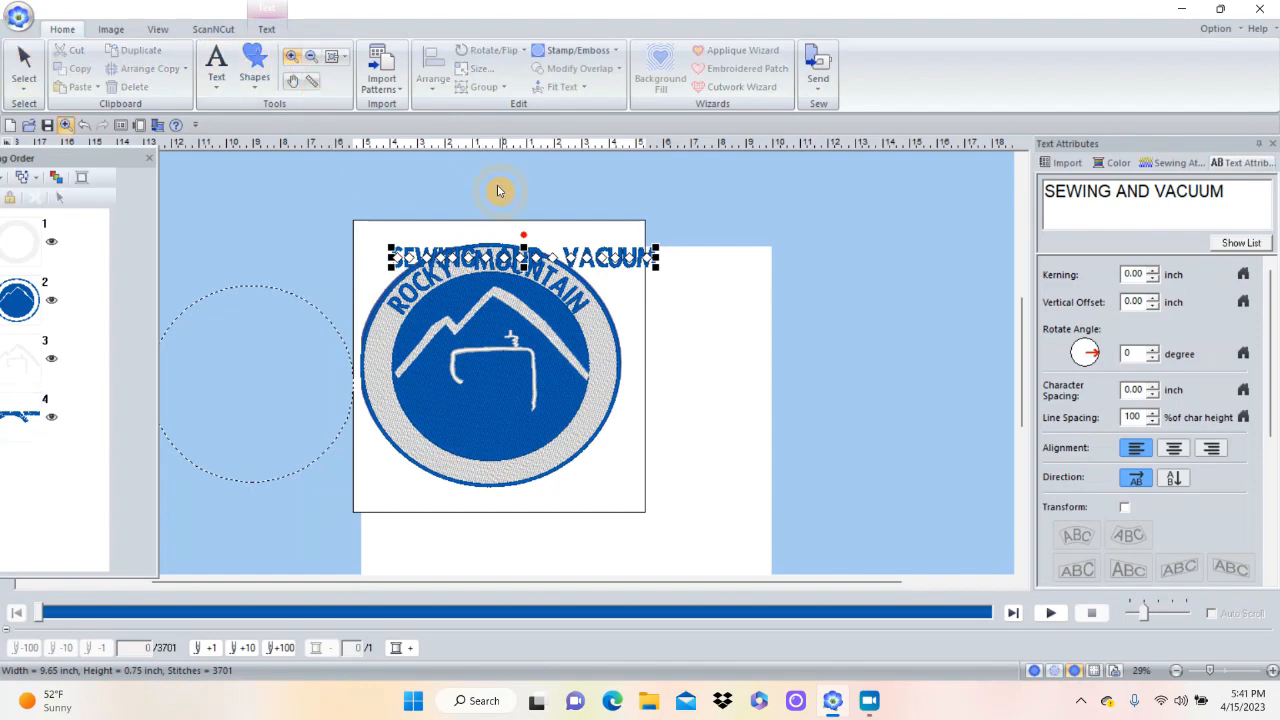
{"action": "left_click", "coordinate": [630, 332]}
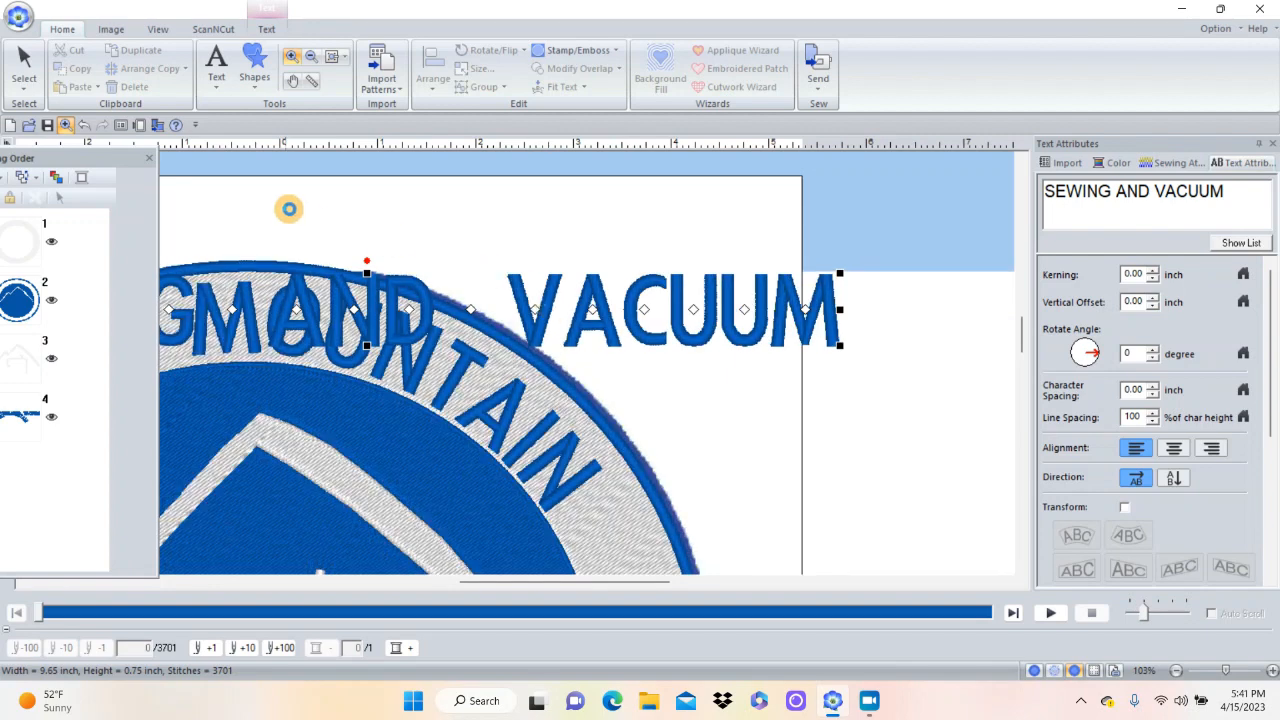
{"action": "left_click", "coordinate": [23, 68]}
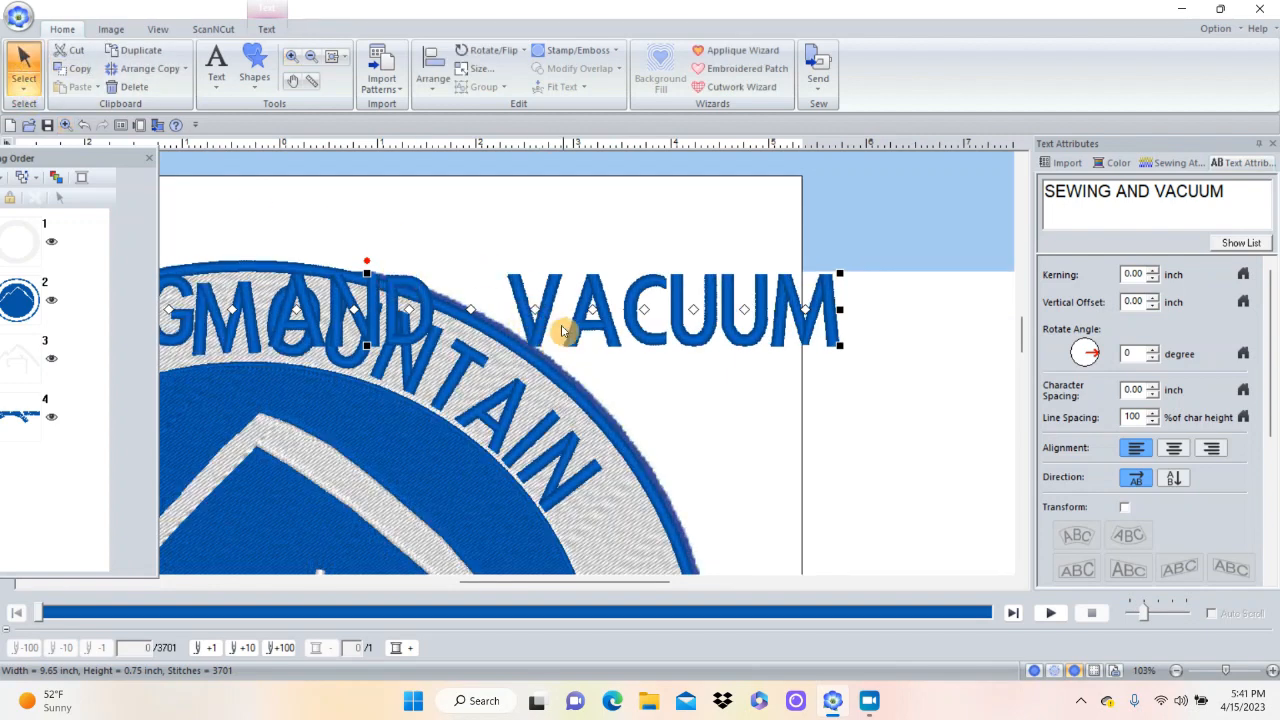
{"action": "left_click_drag", "start_coordinate": [571, 330], "coordinate": [3, 339]}
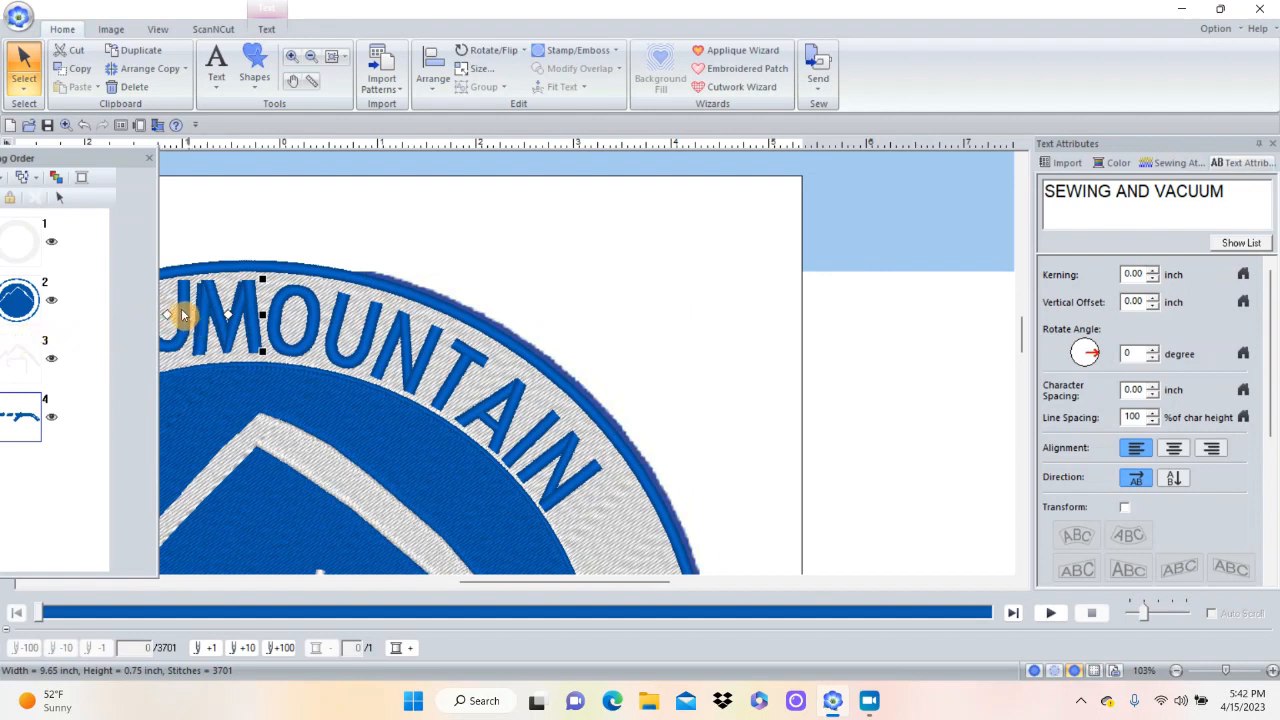
{"action": "left_click_drag", "start_coordinate": [183, 316], "coordinate": [489, 224]}
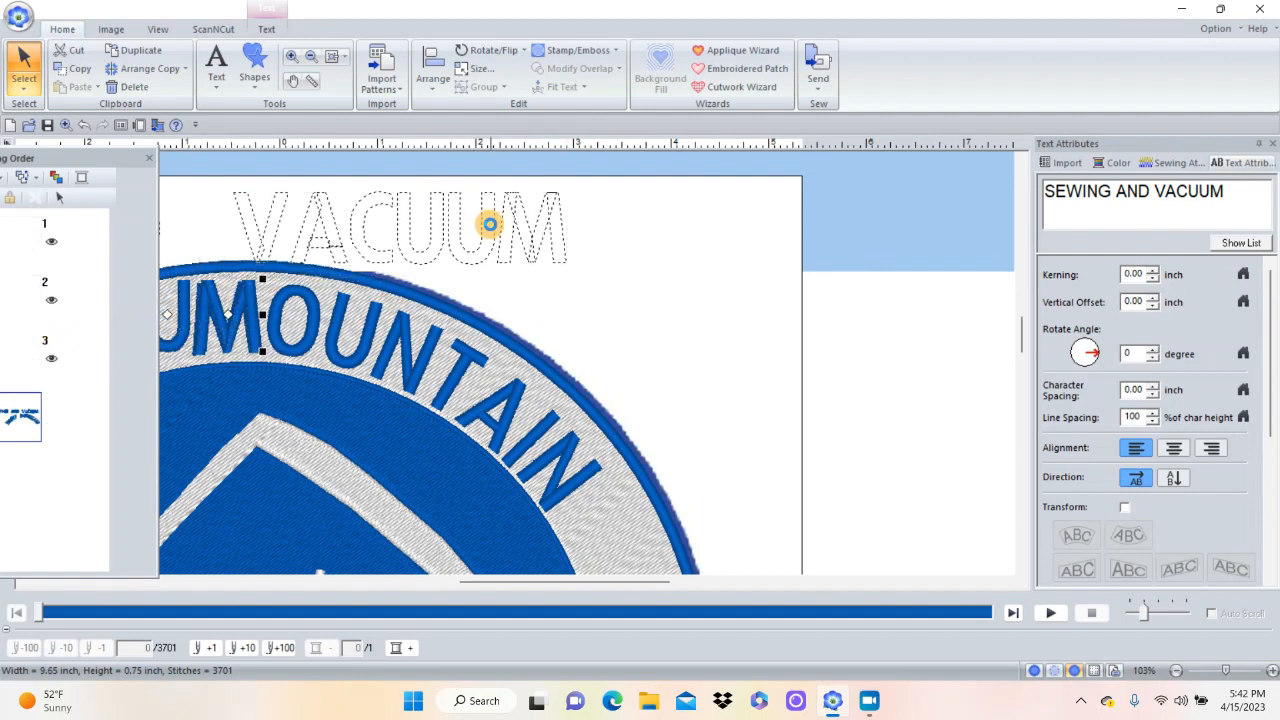
{"action": "left_click", "coordinate": [333, 58]}
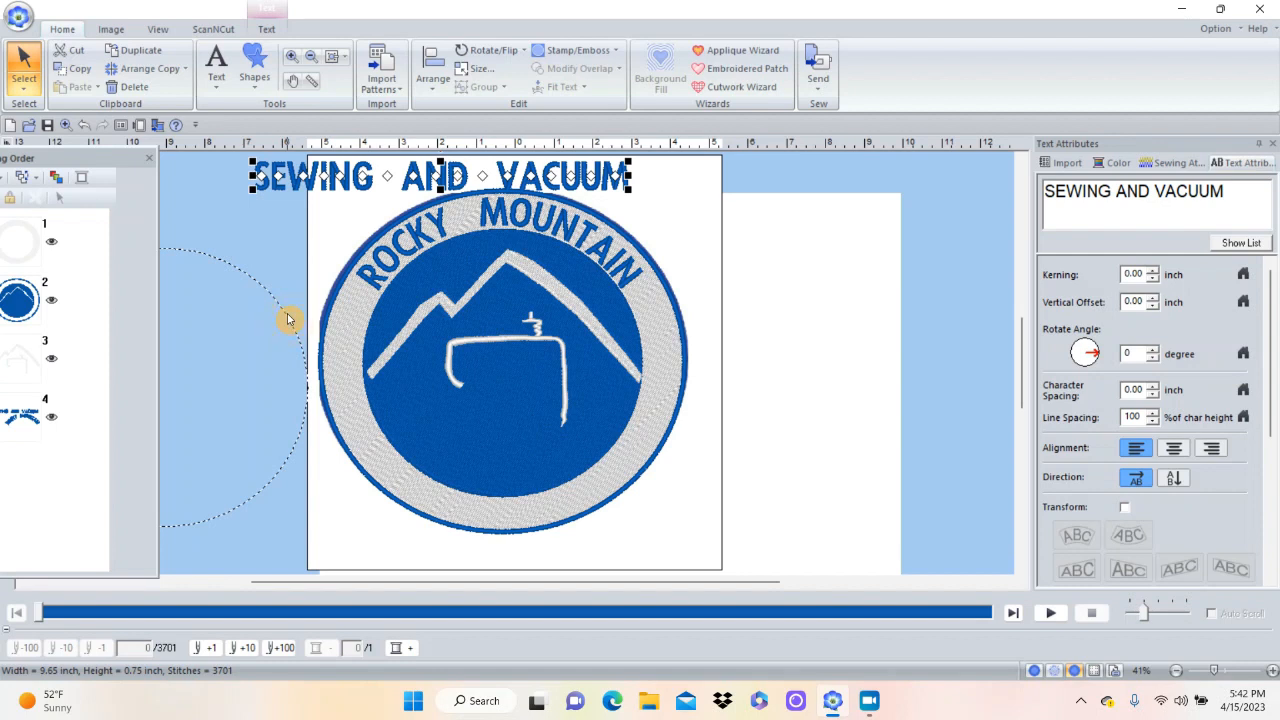
Fit SEWING AND VACUUM to the spare guide circle's outline, centred horizontally, aligned below the line and placed on the other side.
{"action": "left_click", "coordinate": [286, 316]}
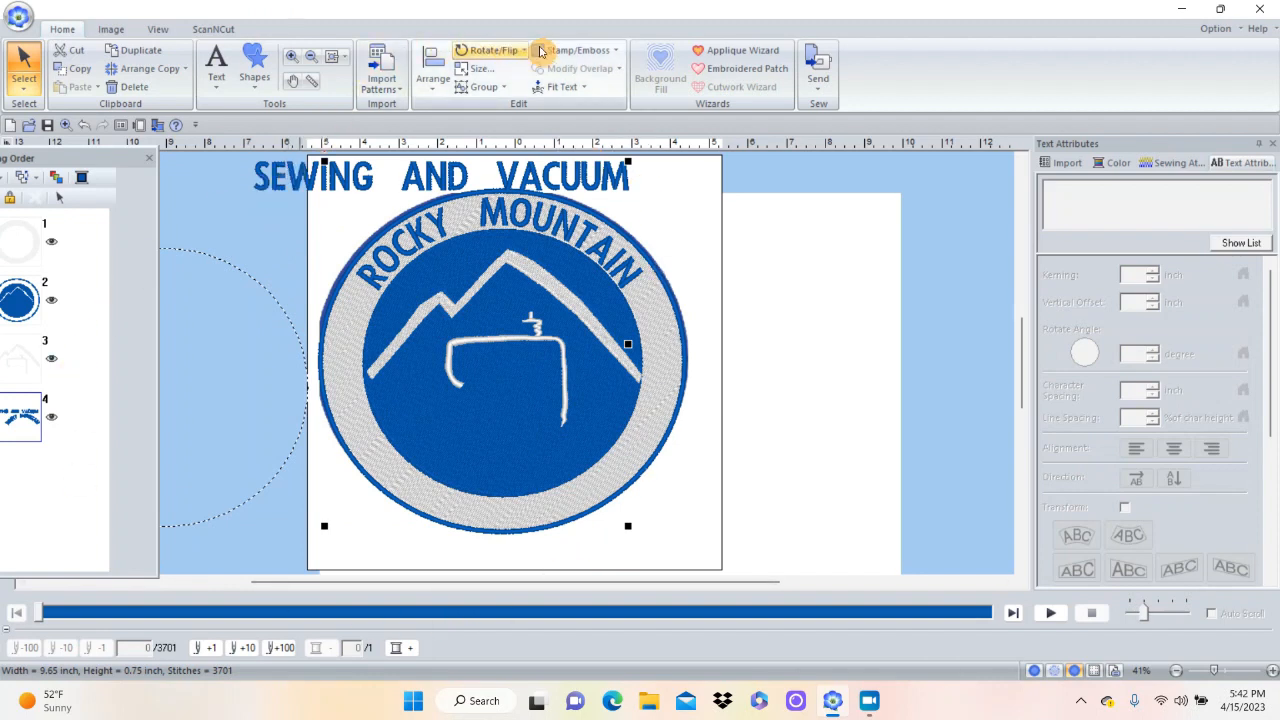
{"action": "left_click", "coordinate": [562, 87]}
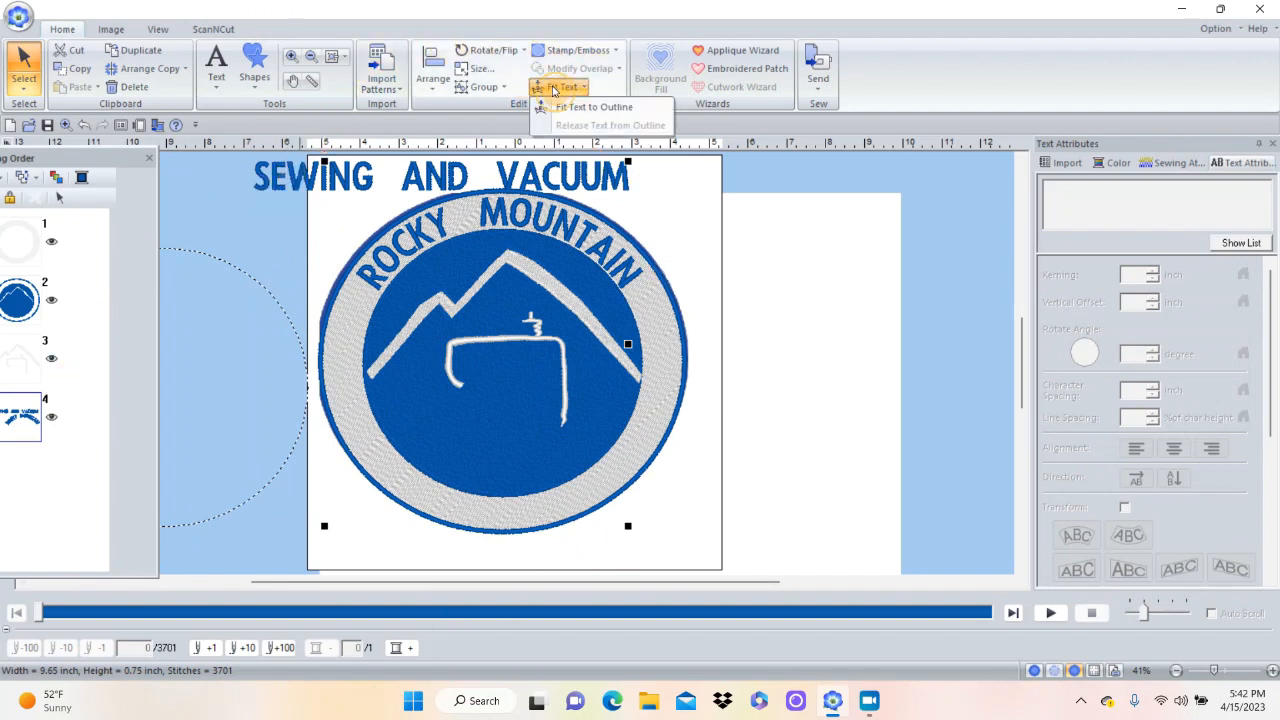
{"action": "left_click", "coordinate": [575, 107]}
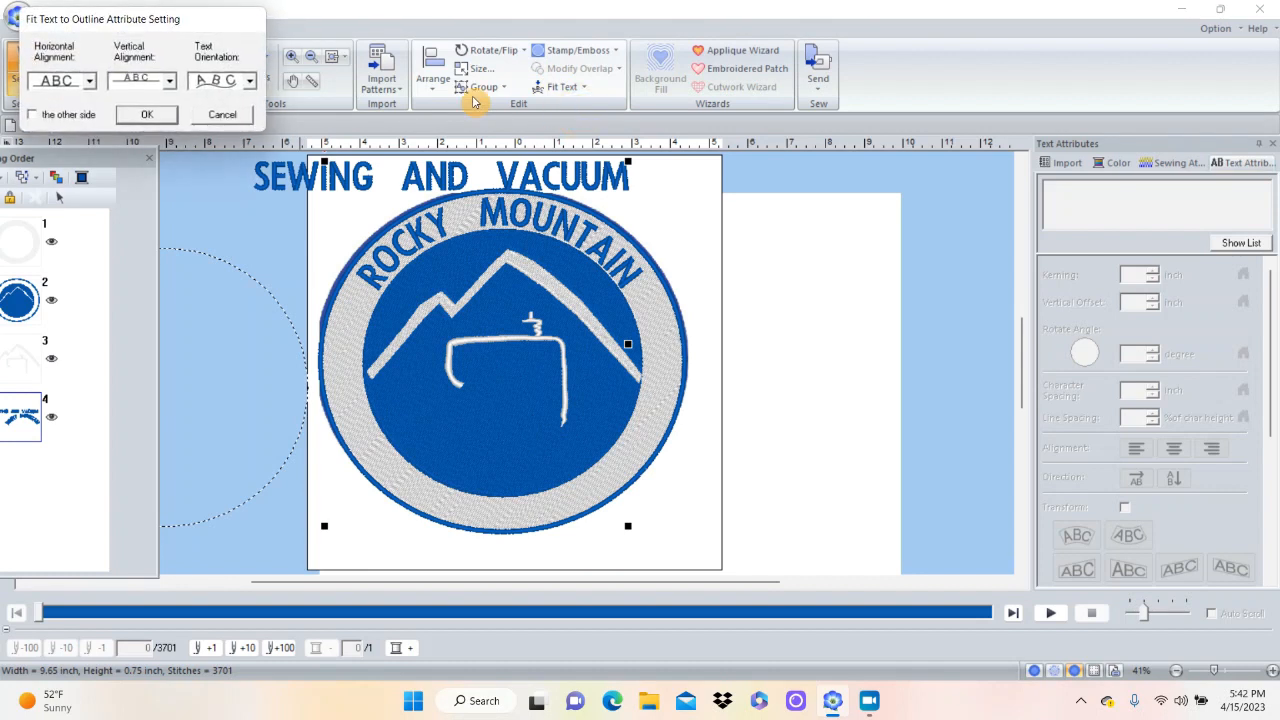
{"action": "left_click", "coordinate": [90, 82]}
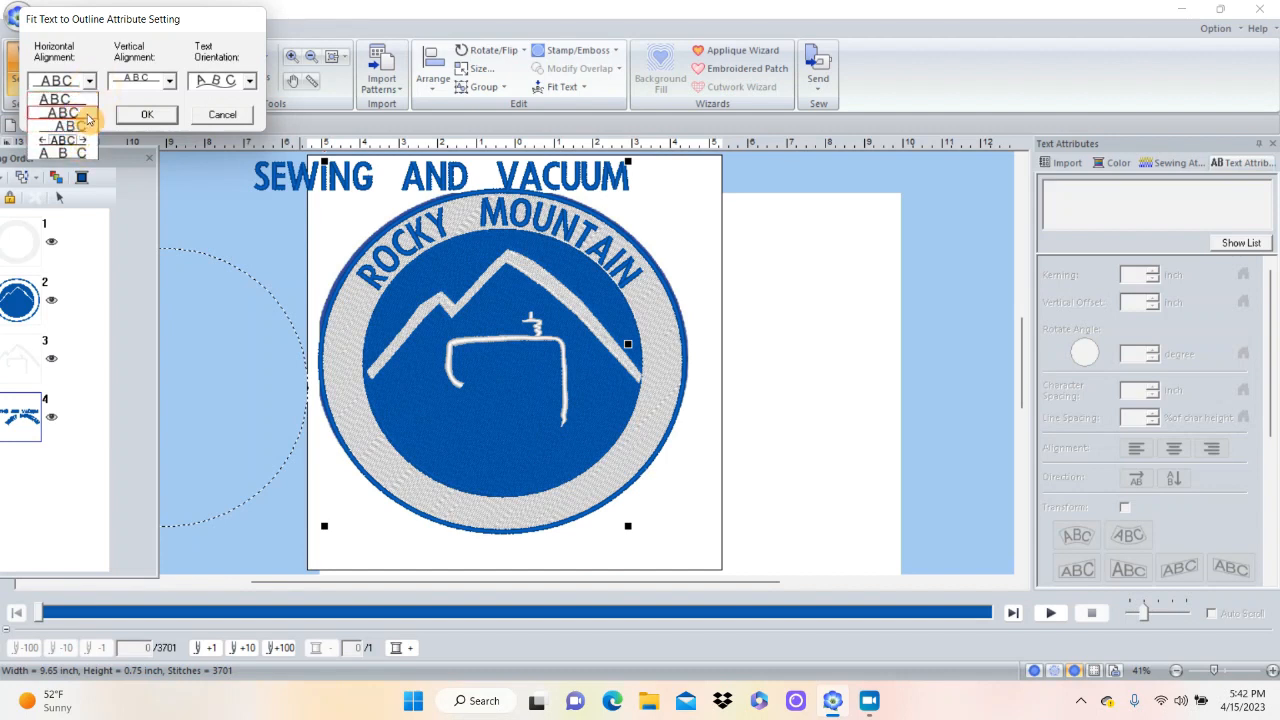
{"action": "left_click", "coordinate": [88, 83]}
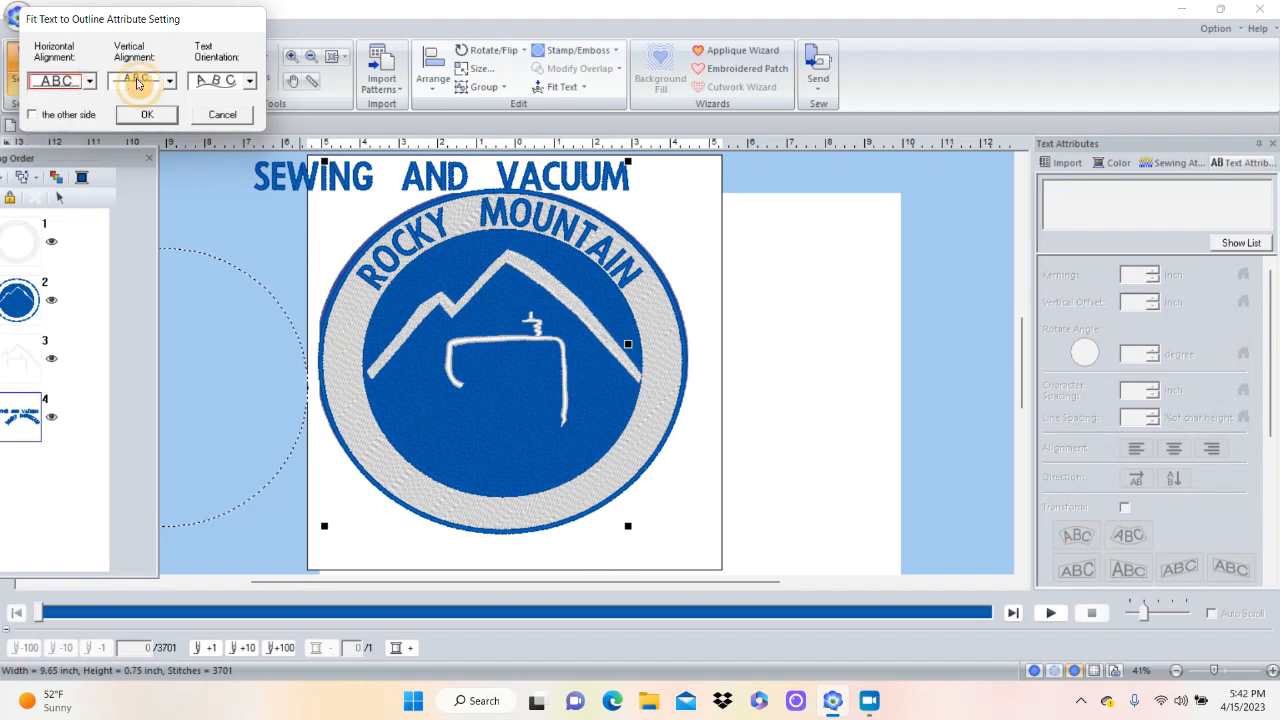
{"action": "left_click", "coordinate": [168, 81]}
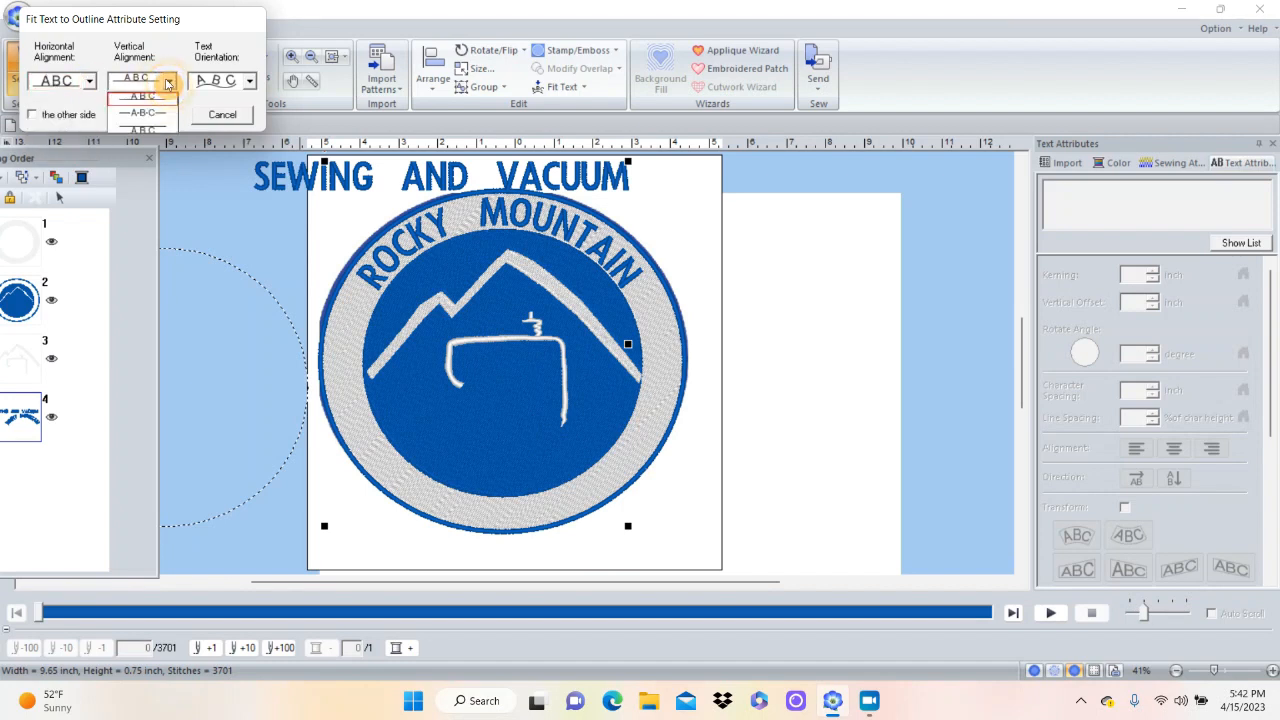
{"action": "left_click", "coordinate": [139, 128]}
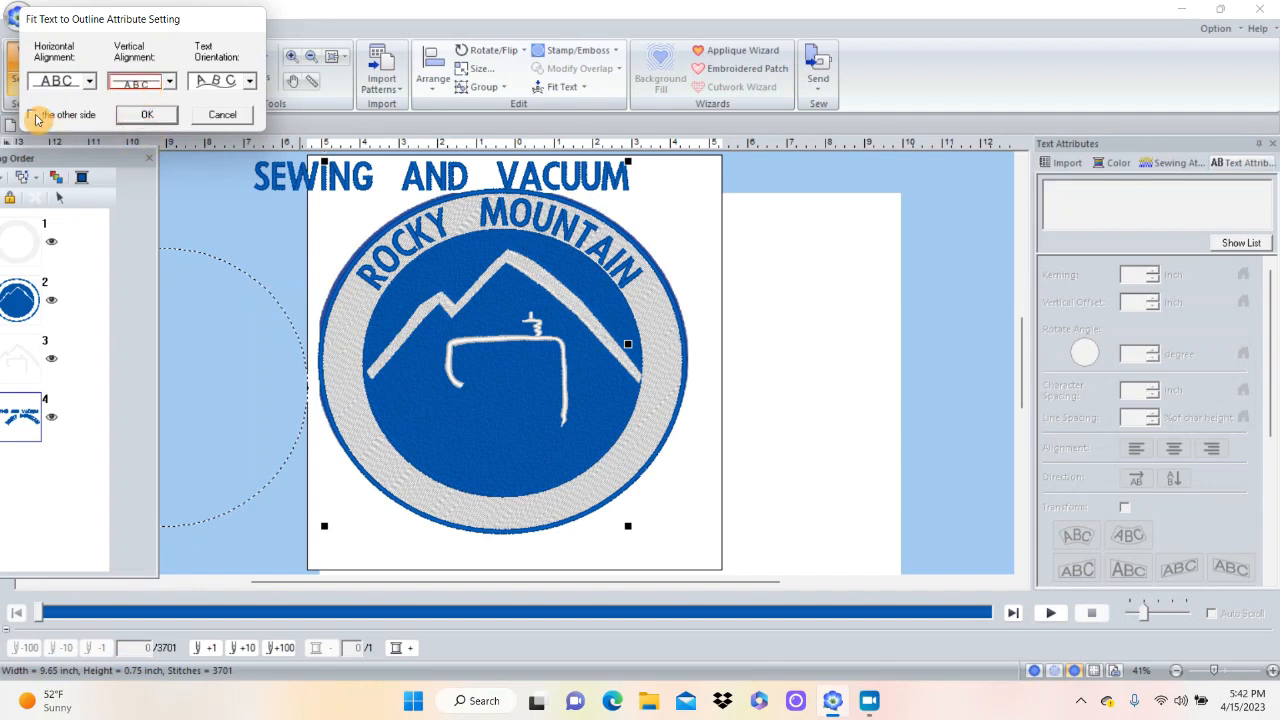
{"action": "left_click", "coordinate": [33, 115]}
{"action": "left_click", "coordinate": [138, 117]}
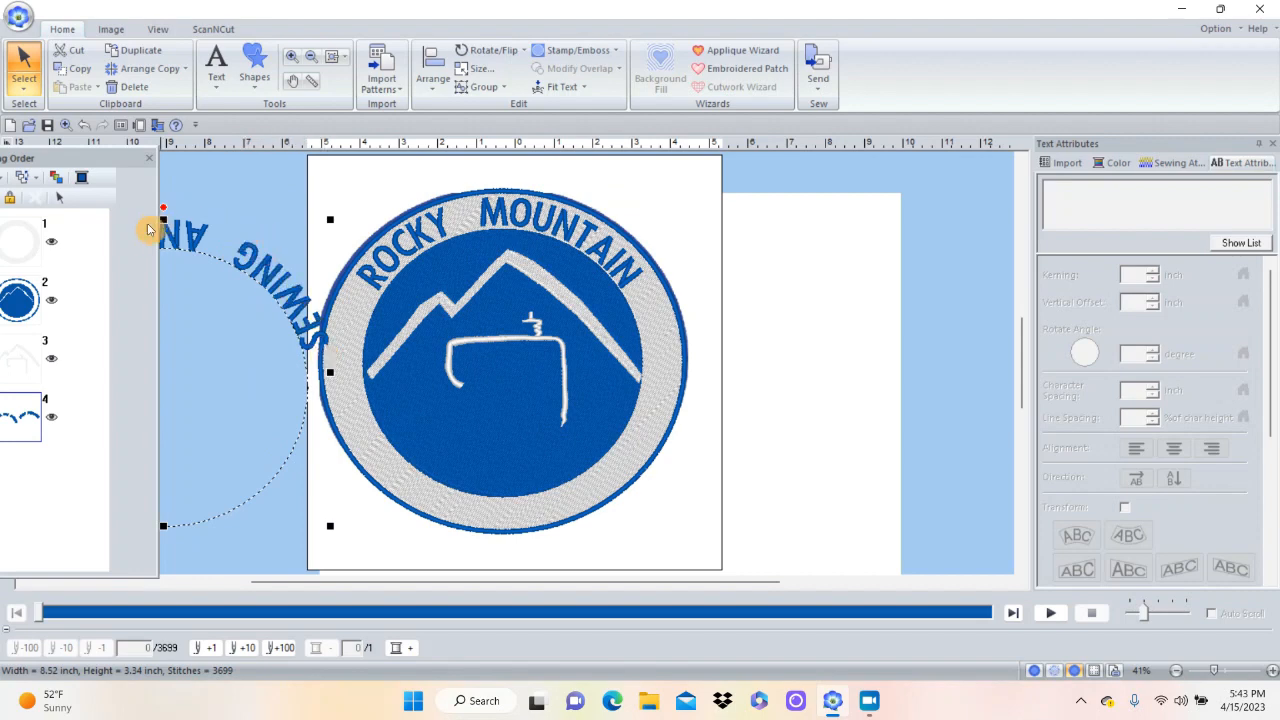
Move the Sewing Order pane off the curved lettering, and flip SEWING AND VACUUM with its guide circle vertically and horizontally.
{"action": "left_click_drag", "start_coordinate": [115, 158], "coordinate": [994, 123]}
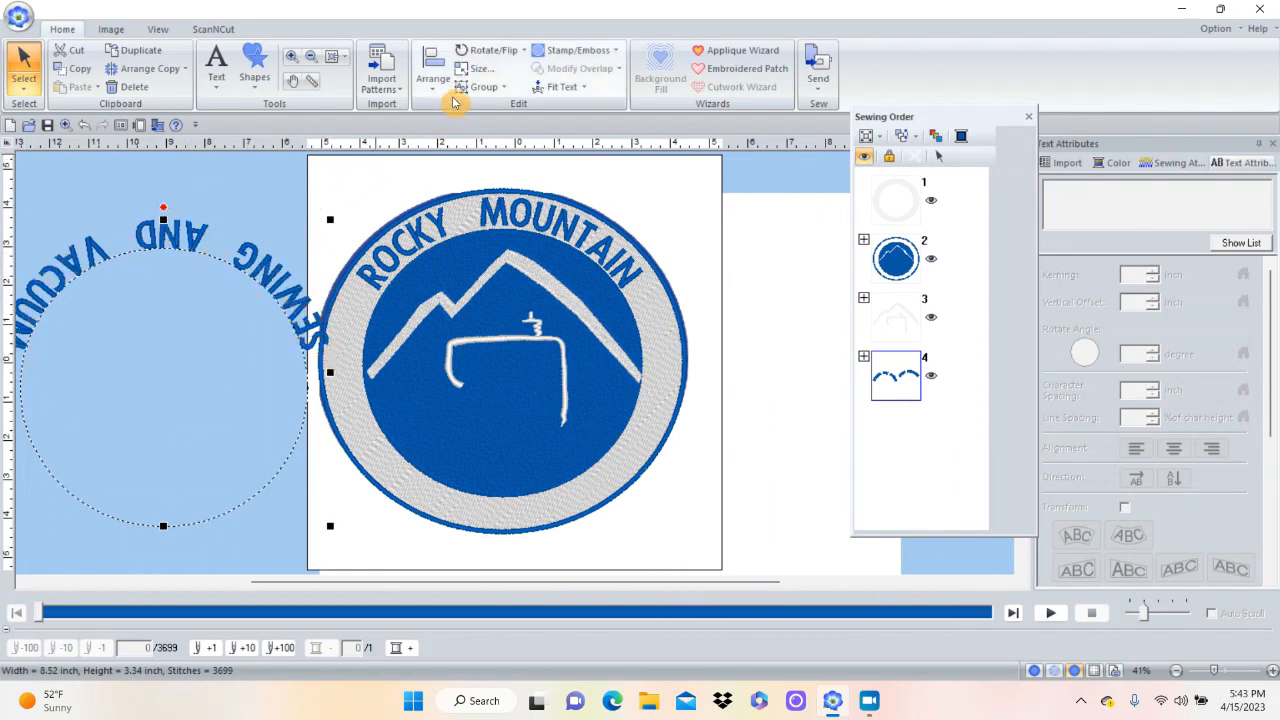
{"action": "left_click", "coordinate": [491, 51]}
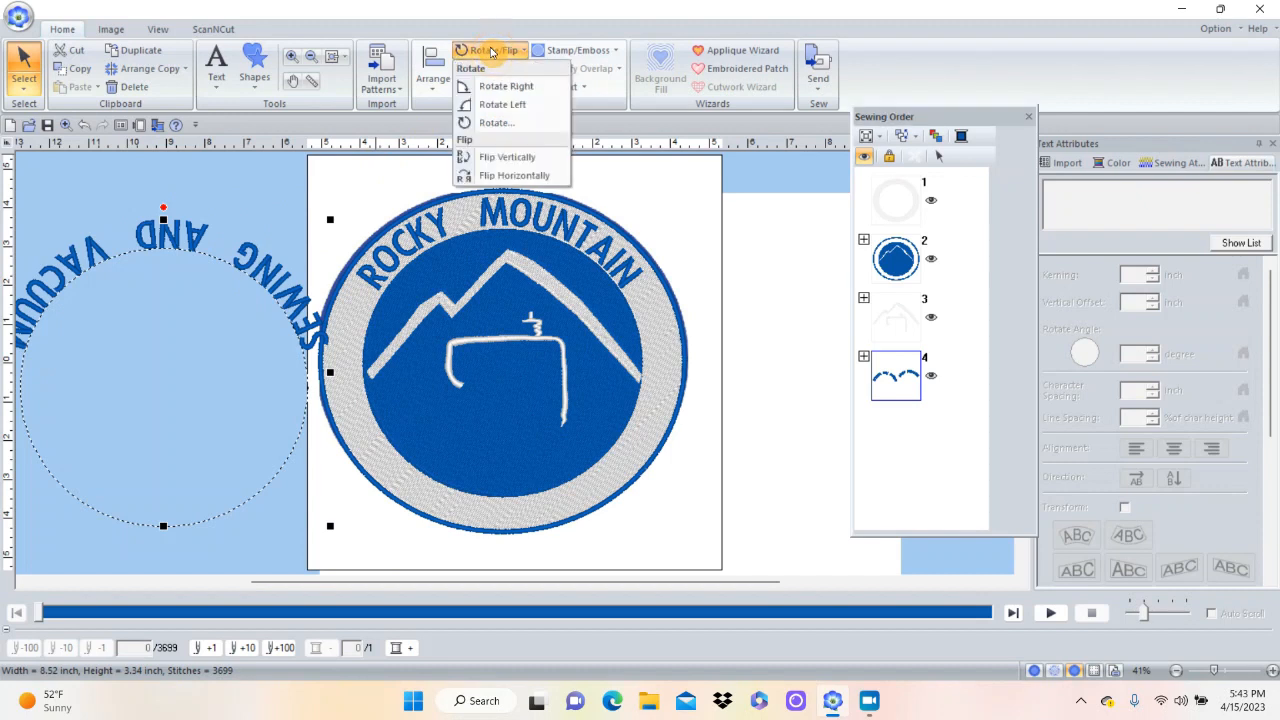
{"action": "left_click", "coordinate": [491, 157]}
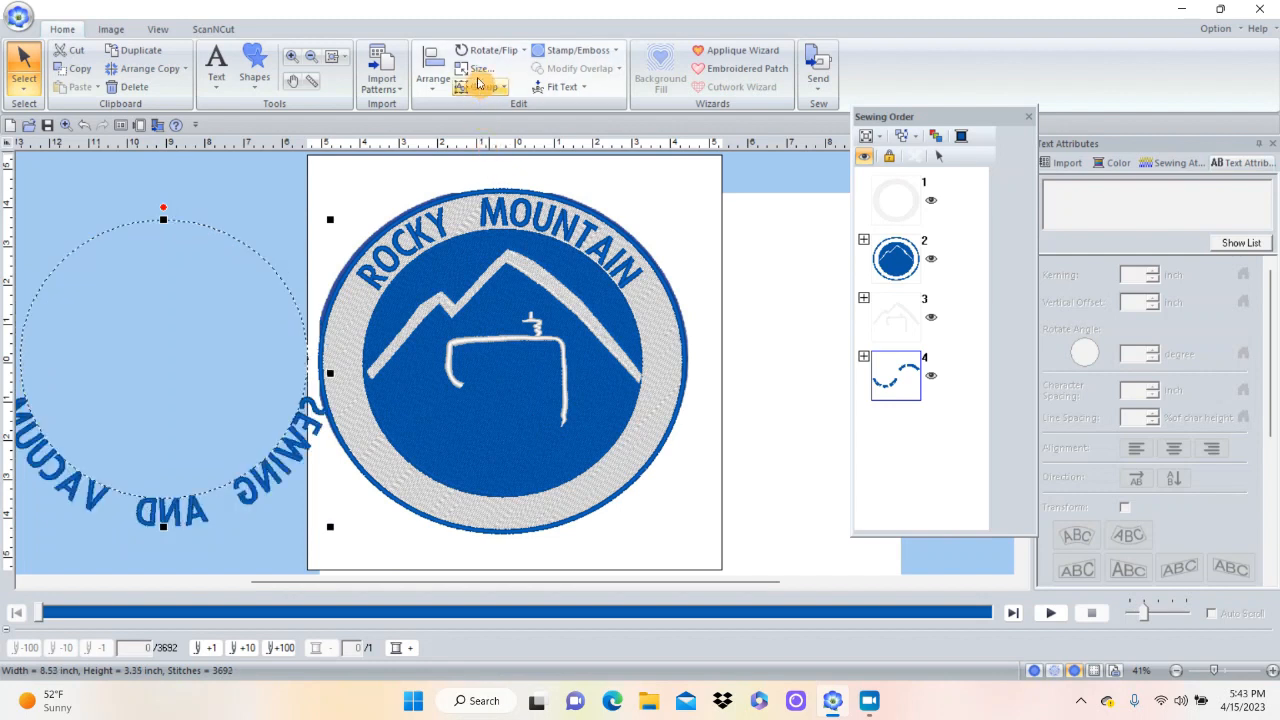
{"action": "left_click", "coordinate": [489, 51]}
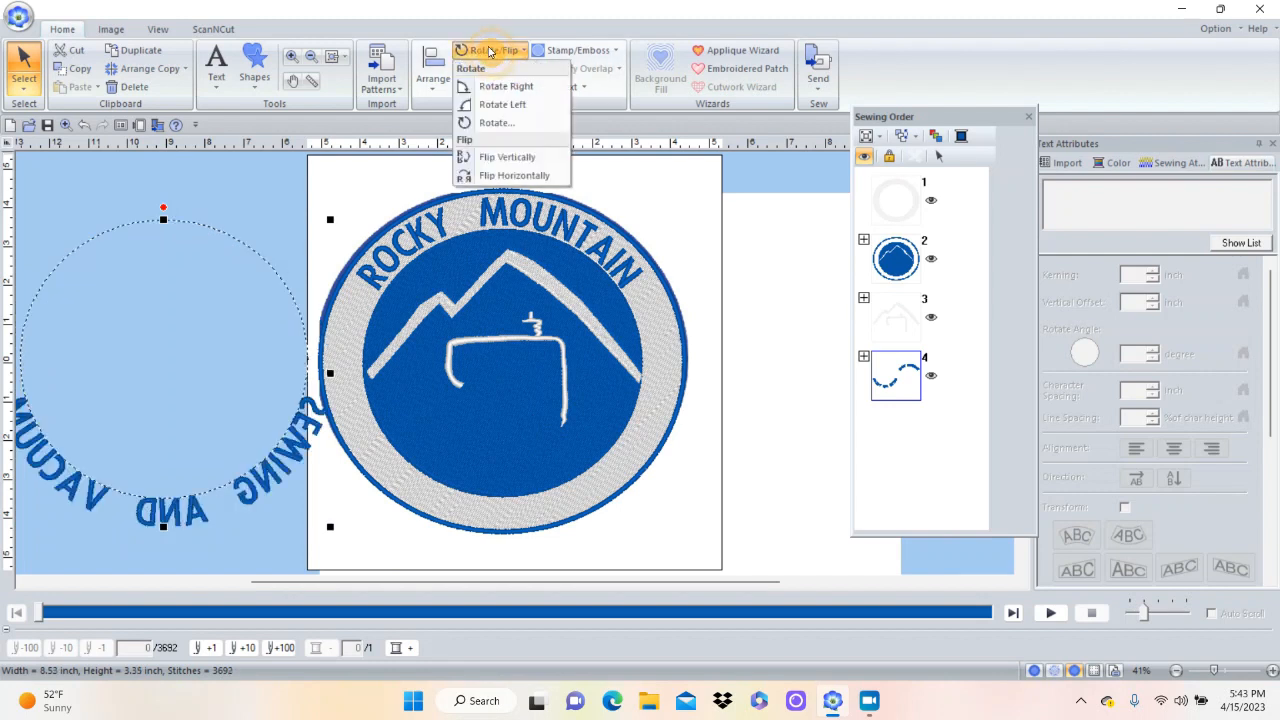
{"action": "left_click", "coordinate": [500, 177]}
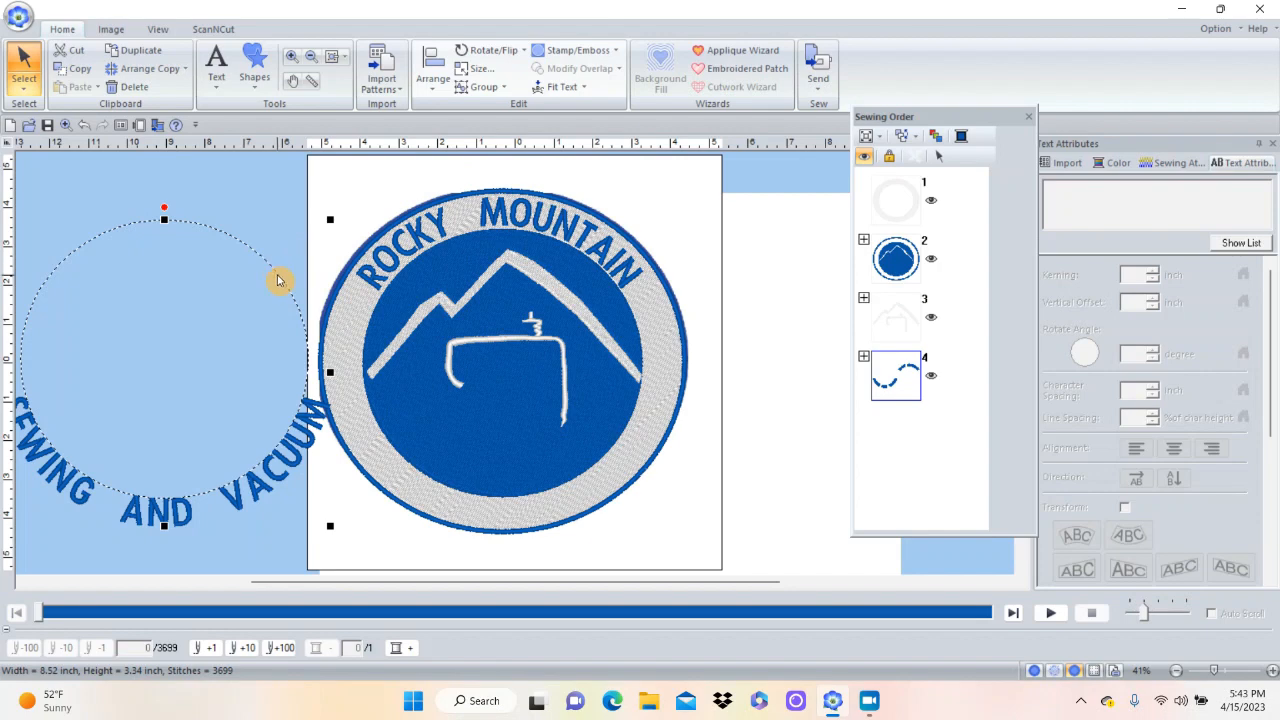
Move the curved SEWING AND VACUUM lettering onto the lower grey ring, shrinking it to about 8.20 inches wide and 3.22 inches high.
{"action": "left_click_drag", "start_coordinate": [270, 272], "coordinate": [600, 275]}
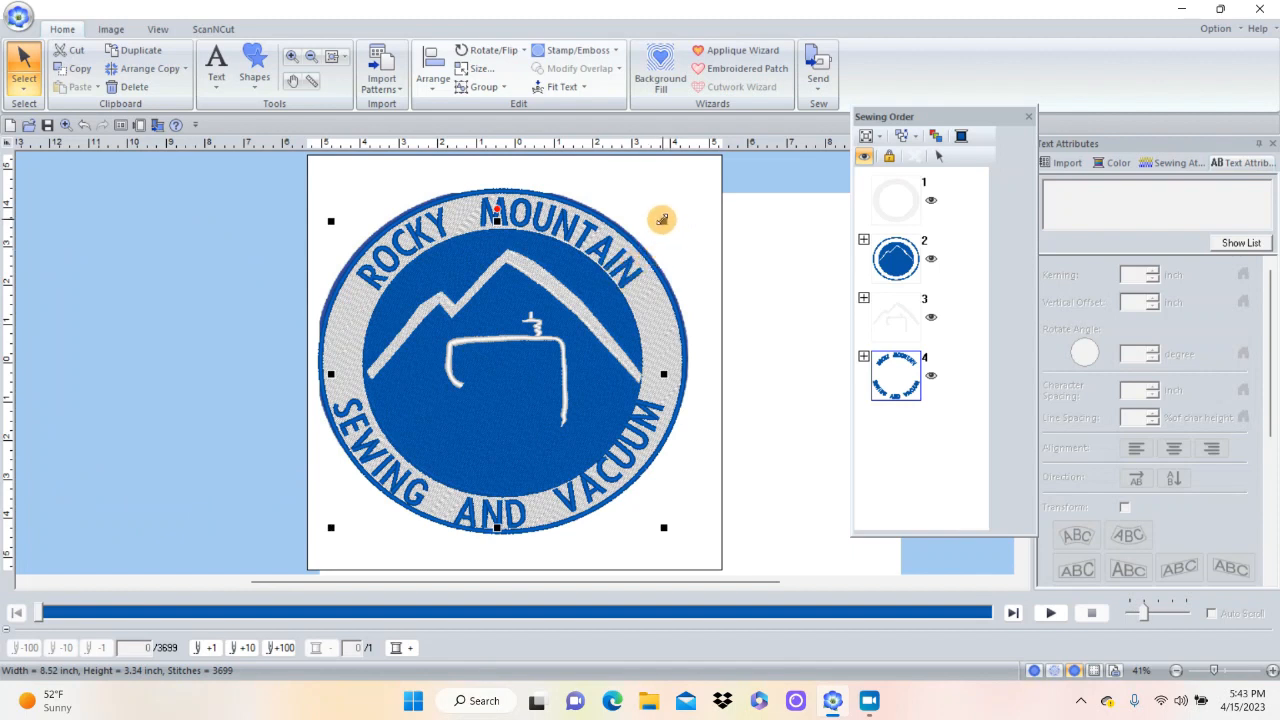
{"action": "left_click_drag", "start_coordinate": [662, 219], "coordinate": [651, 230]}
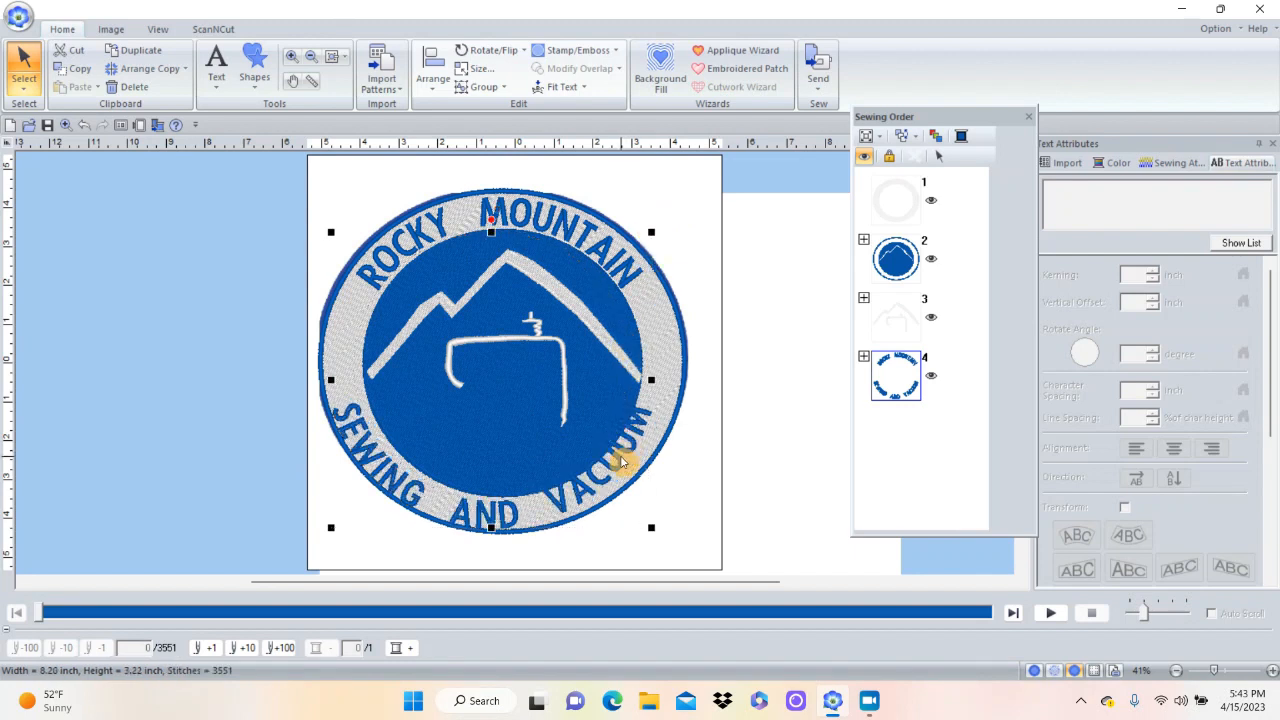
{"action": "left_click_drag", "start_coordinate": [613, 455], "coordinate": [628, 455]}
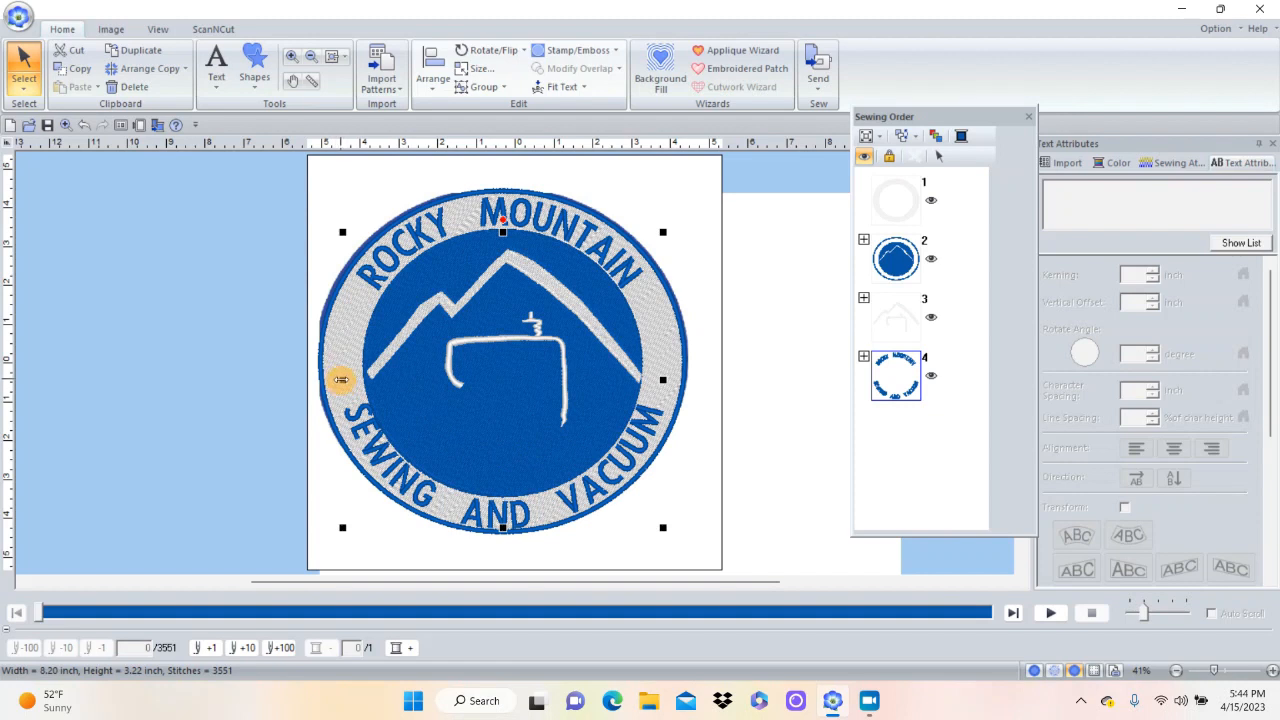
Widen the SEWING AND VACUUM lettering to about 8.42 inches and centre it within the lower part of the grey ring.
{"action": "left_click_drag", "start_coordinate": [341, 380], "coordinate": [323, 380]}
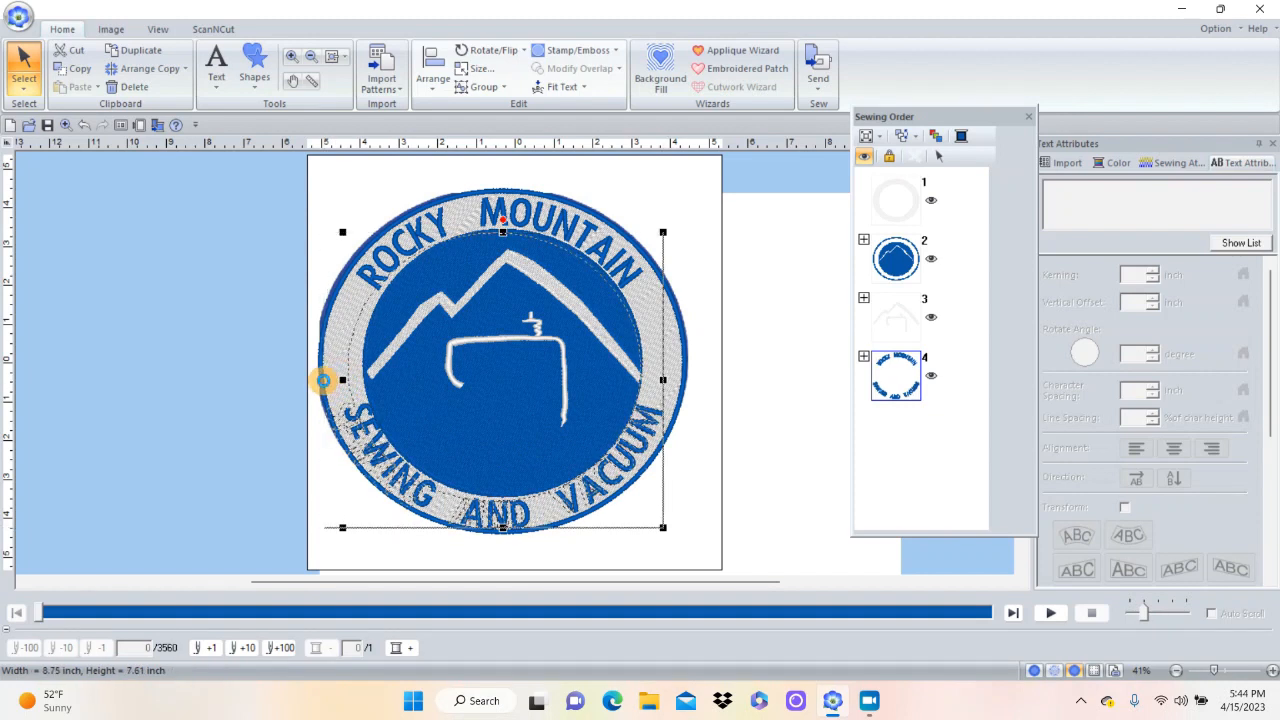
{"action": "left_click_drag", "start_coordinate": [323, 380], "coordinate": [324, 380]}
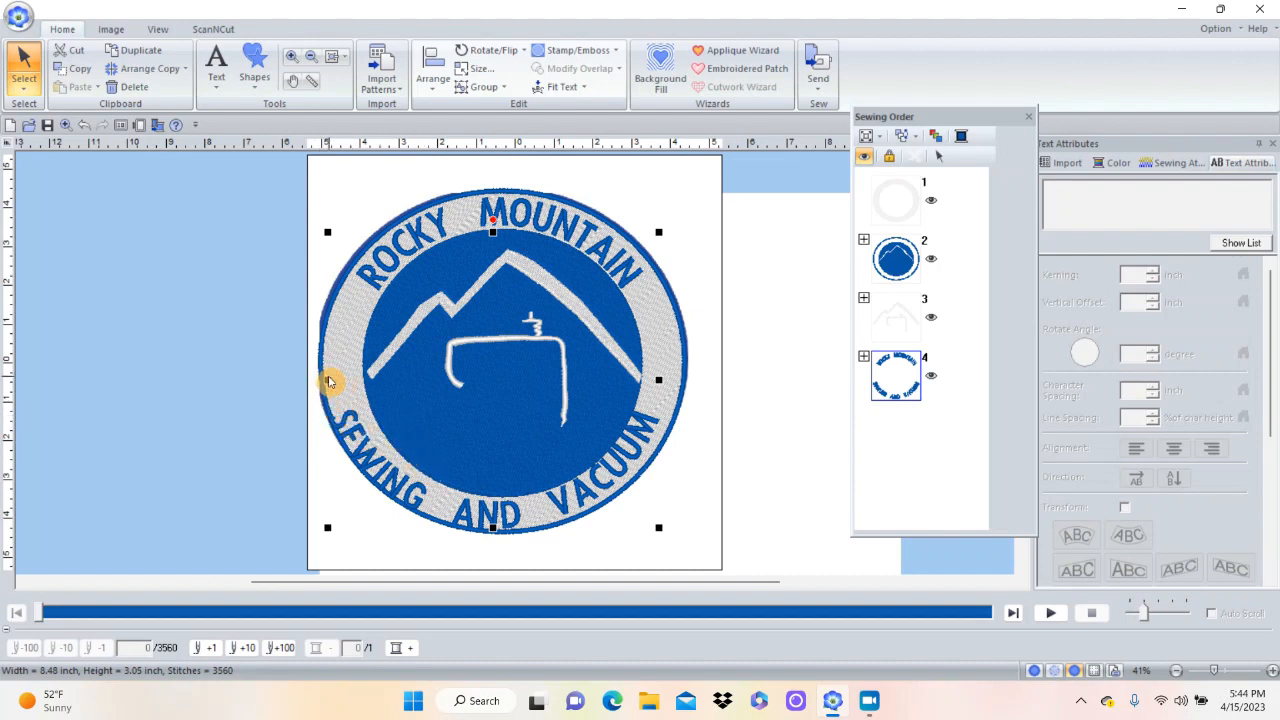
{"action": "left_click_drag", "start_coordinate": [327, 378], "coordinate": [383, 400]}
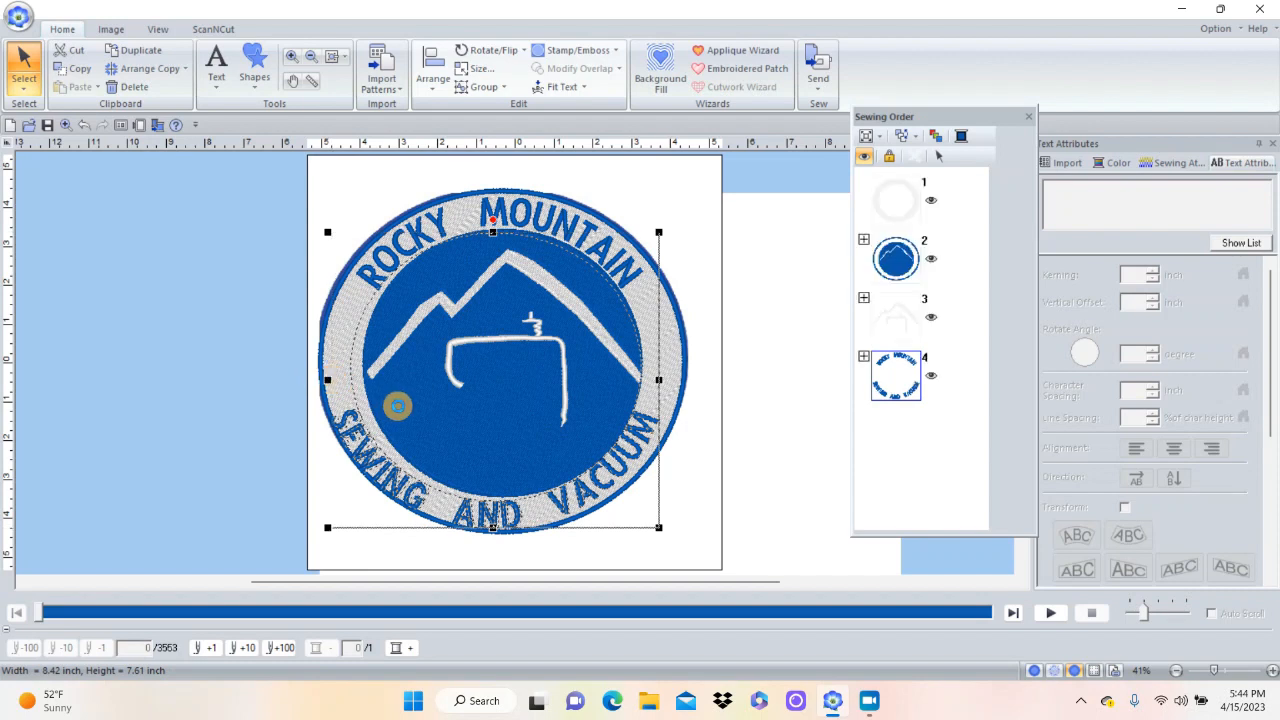
{"action": "left_click_drag", "start_coordinate": [397, 405], "coordinate": [399, 410]}
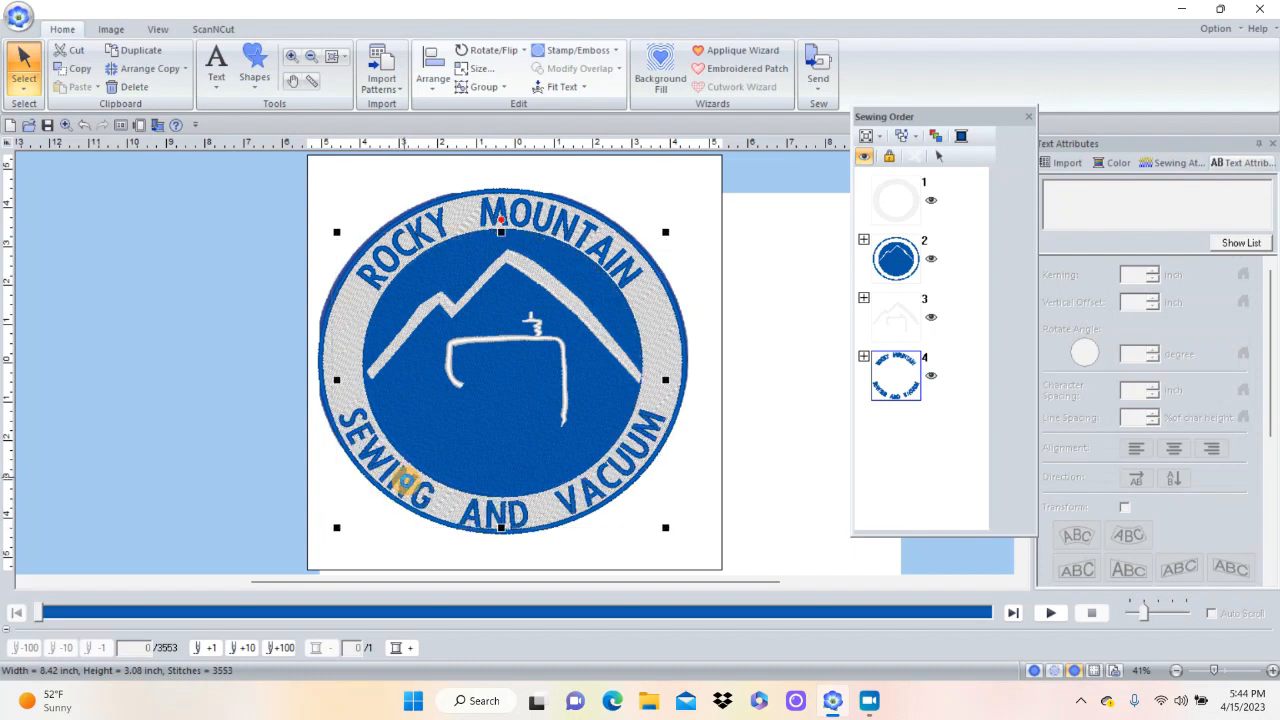
Select the whole embroidered logo and shrink it proportionally to about 5.61 inches wide and 5.25 inches high.
{"action": "left_click", "coordinate": [501, 501]}
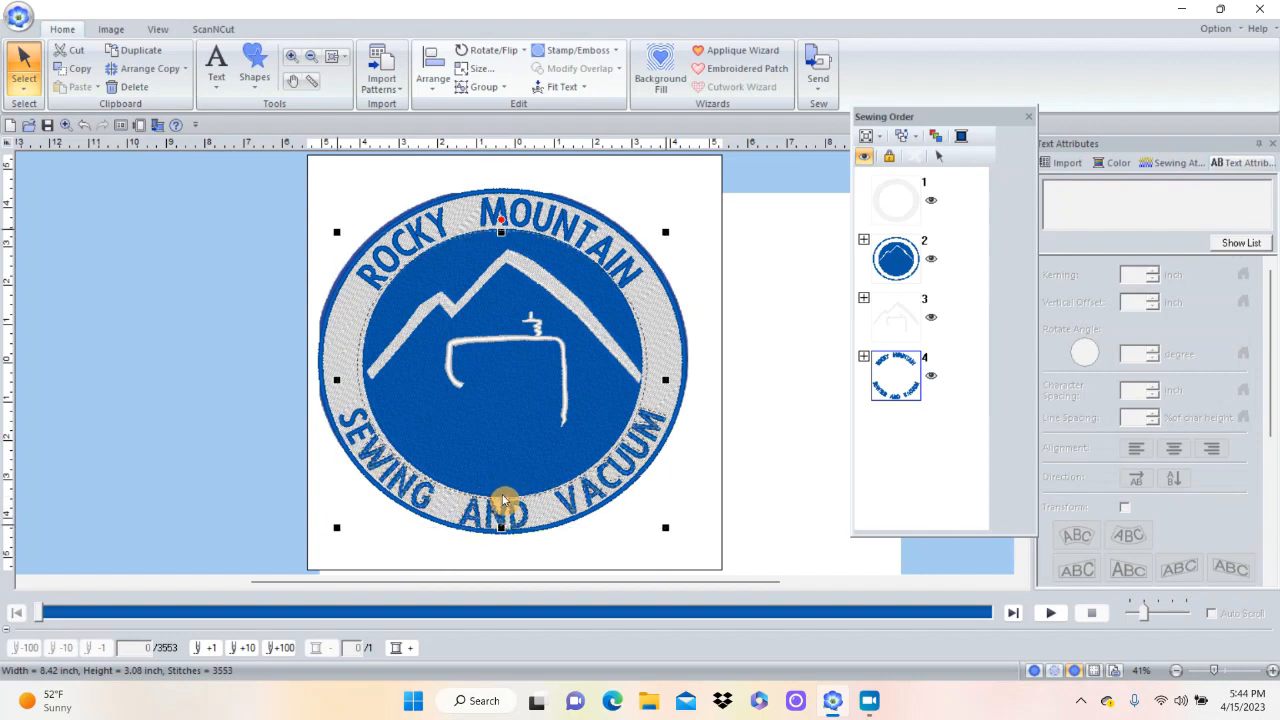
{"action": "left_click", "coordinate": [553, 481]}
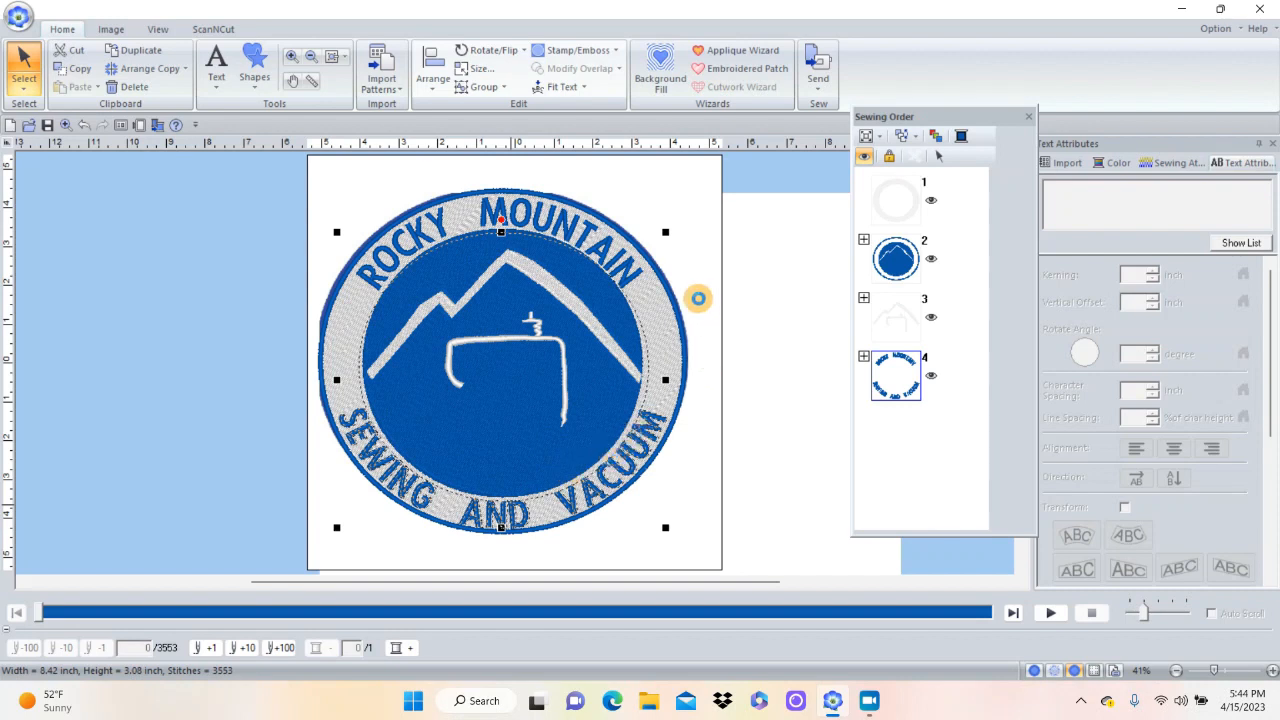
{"action": "left_click", "coordinate": [253, 424]}
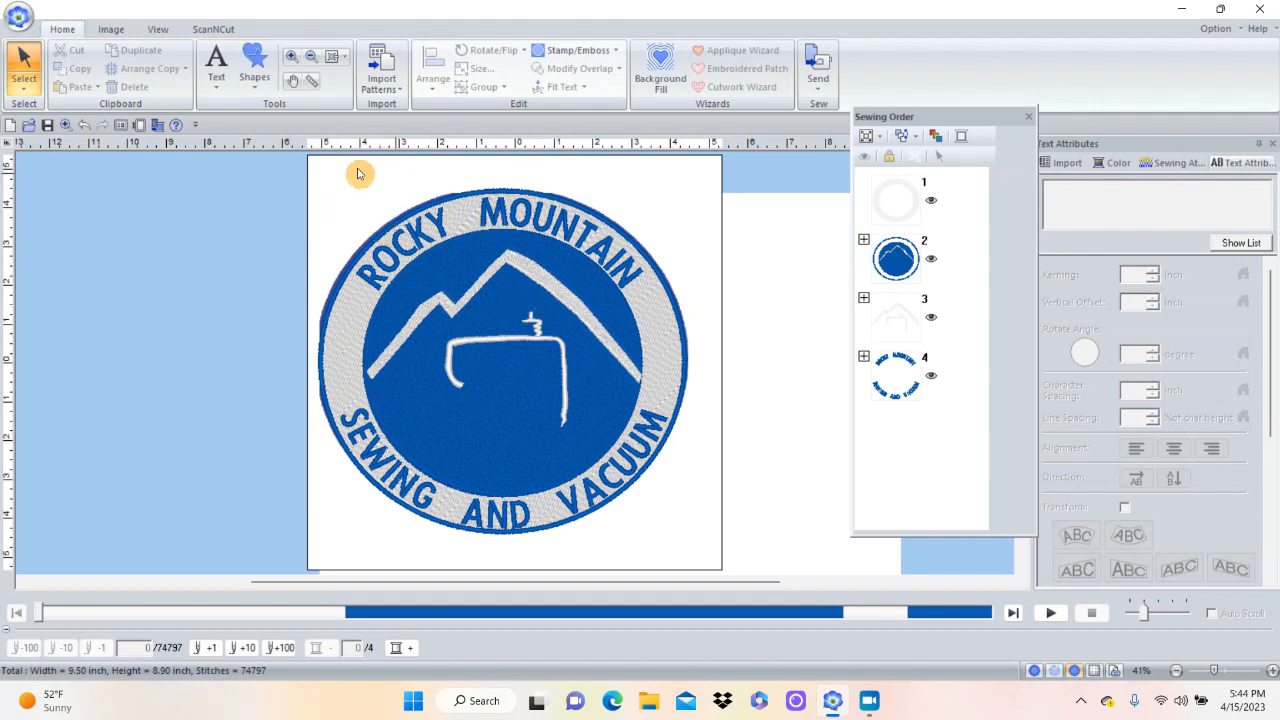
{"action": "left_click_drag", "start_coordinate": [265, 163], "coordinate": [768, 552]}
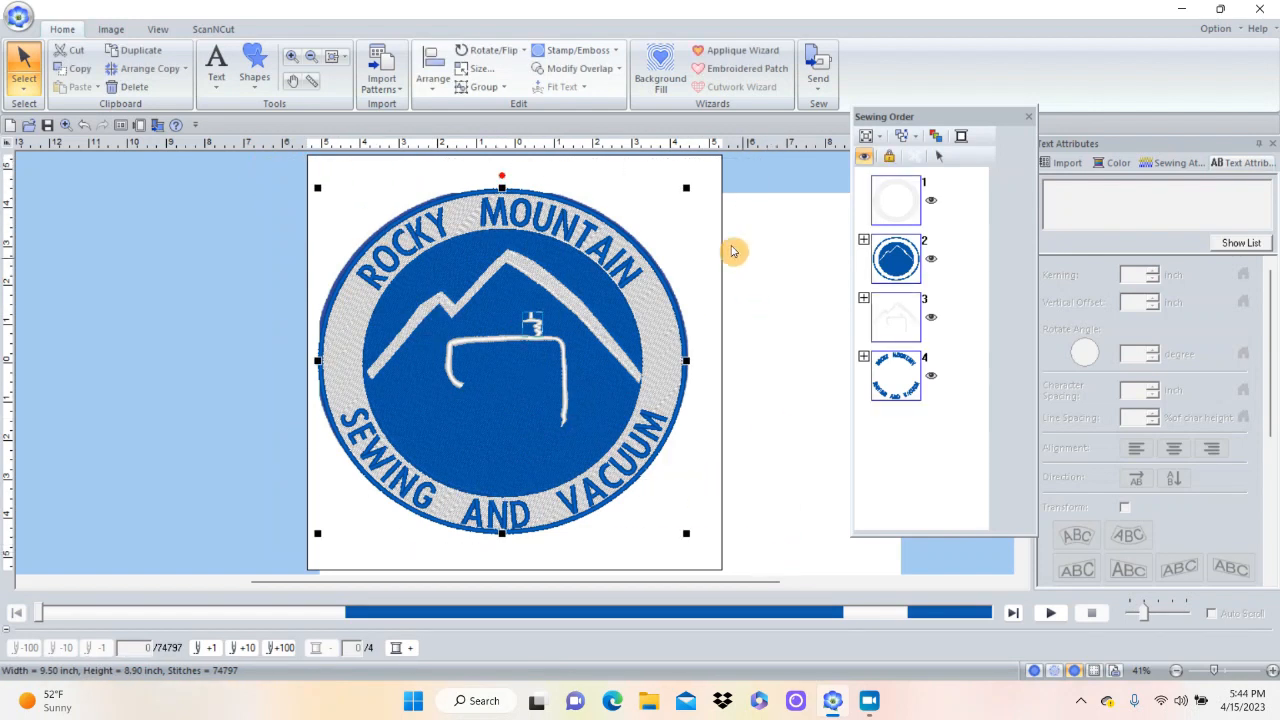
{"action": "left_click_drag", "start_coordinate": [686, 186], "coordinate": [563, 338]}
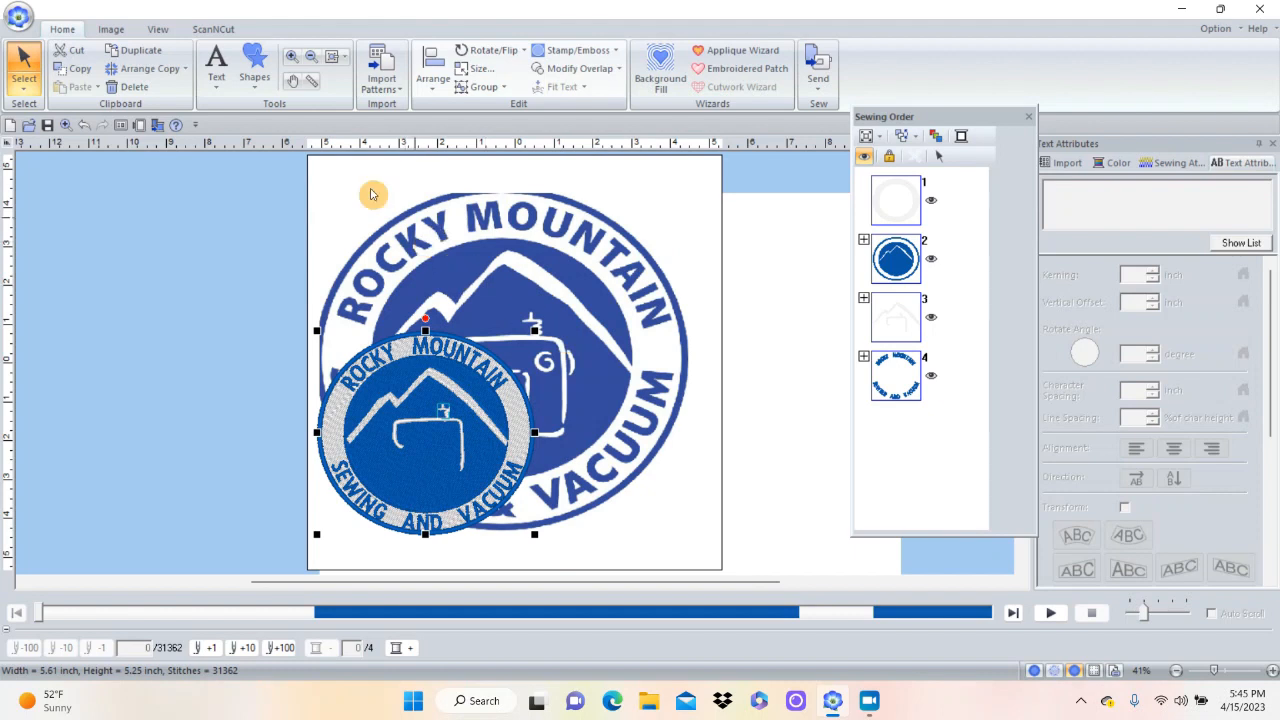
Fade the background logo image completely so only the embroidery design shows on the page.
{"action": "left_click", "coordinate": [110, 30]}
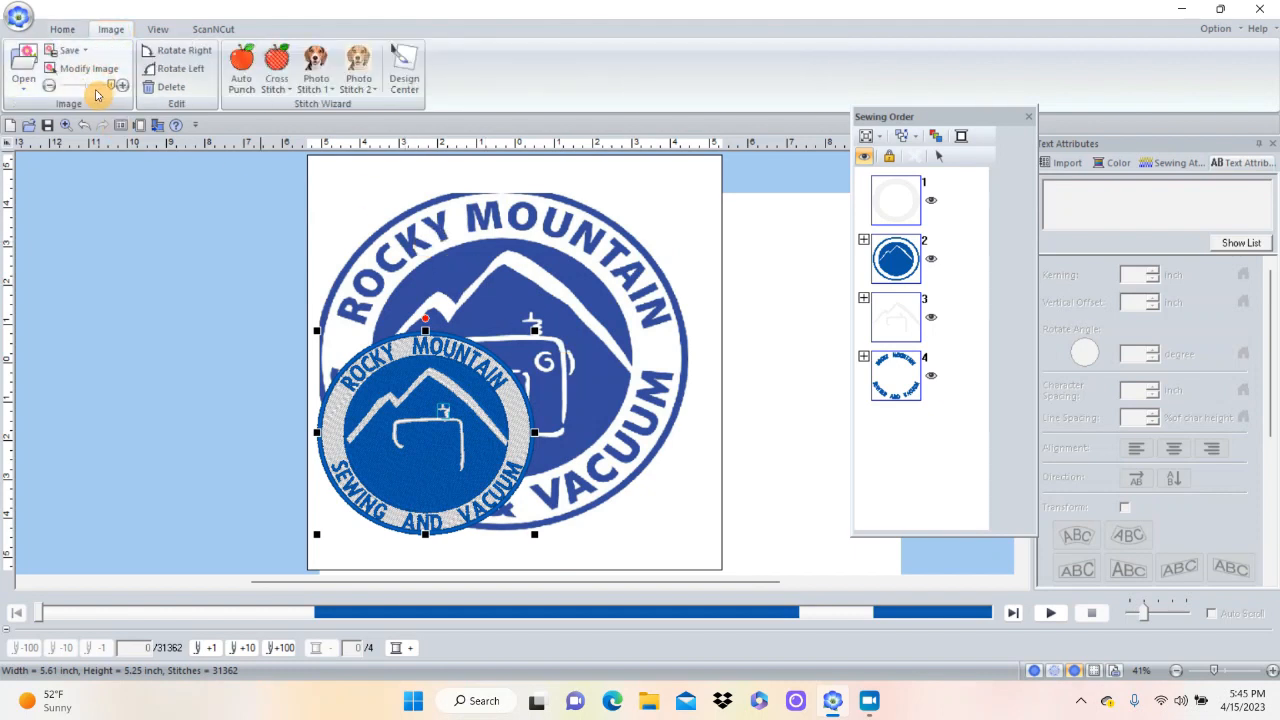
{"action": "left_click", "coordinate": [47, 88]}
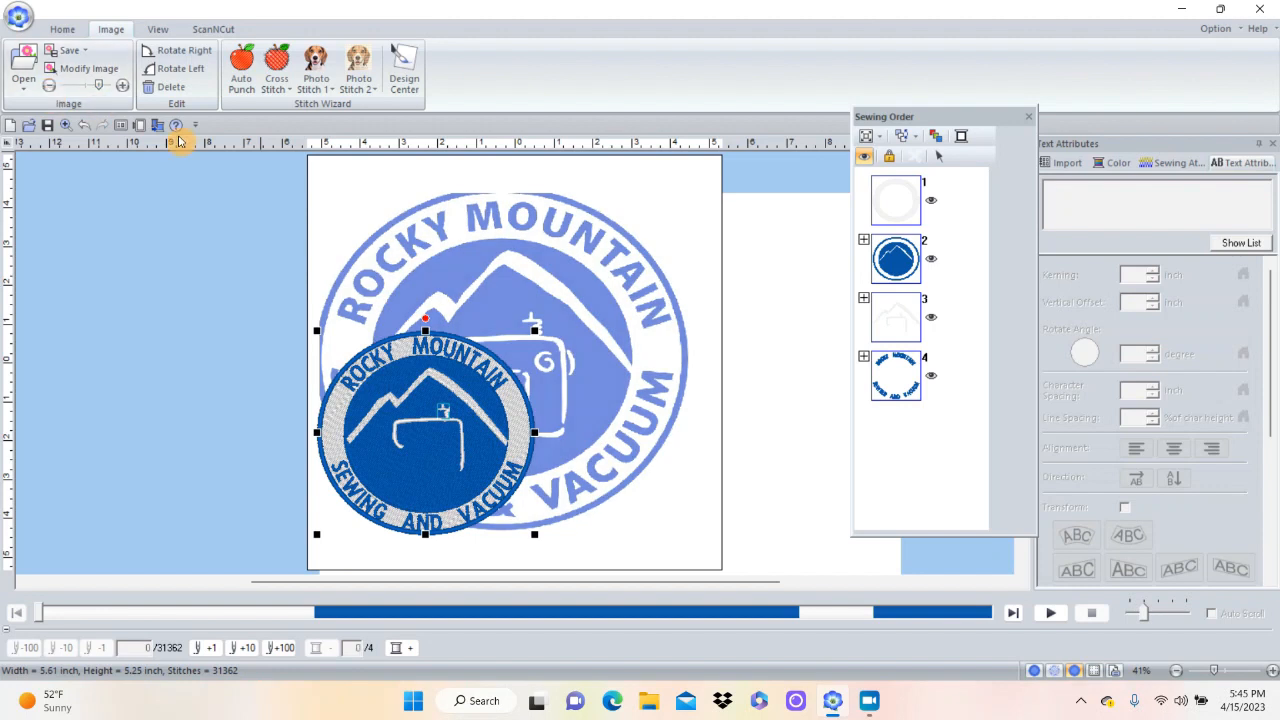
{"action": "left_click", "coordinate": [47, 87]}
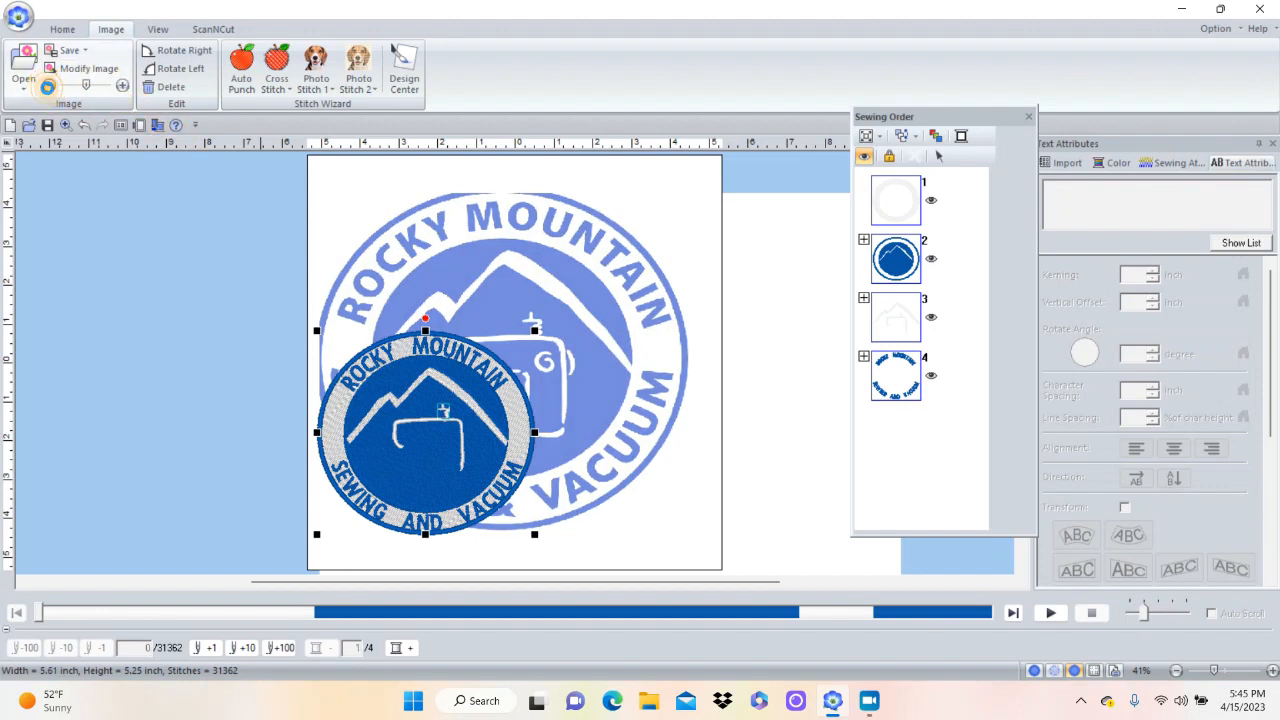
{"action": "left_click", "coordinate": [47, 87]}
{"action": "left_click", "coordinate": [47, 87]}
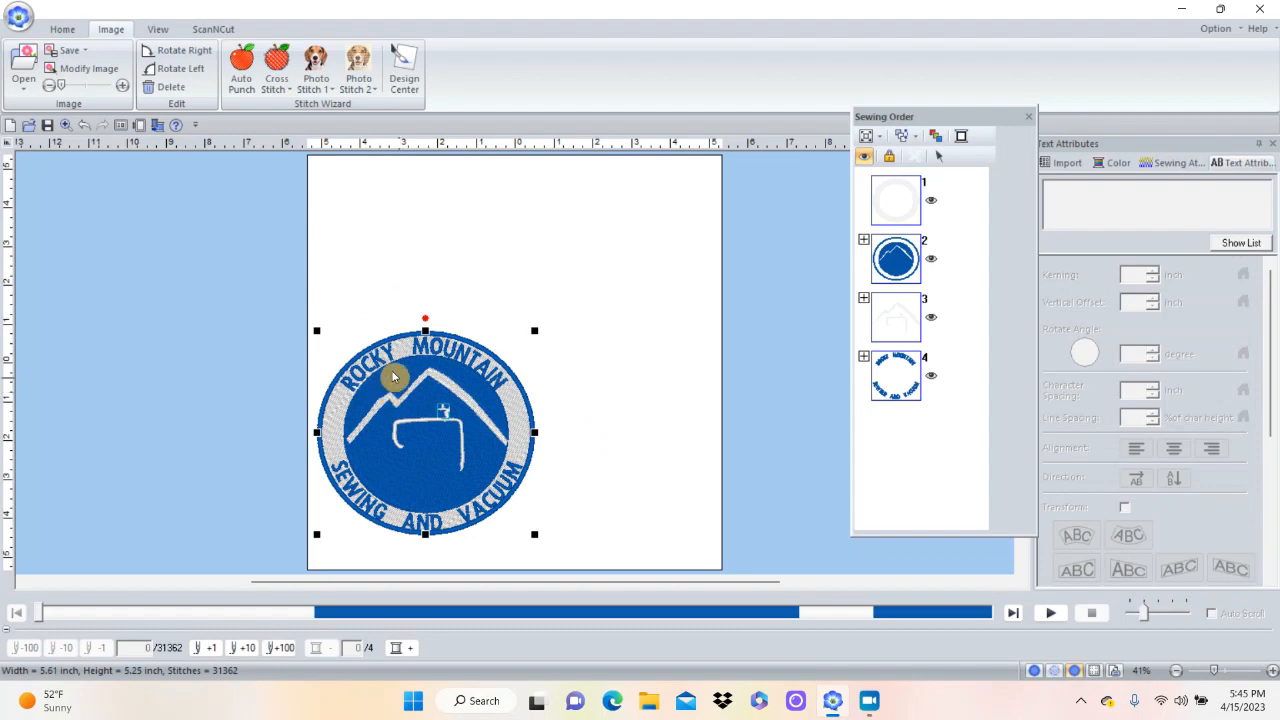
Move the shrunken logo up to near the middle of the page, deselect it and return to the main editing tools.
{"action": "left_click_drag", "start_coordinate": [391, 366], "coordinate": [509, 287]}
{"action": "left_click", "coordinate": [687, 321]}
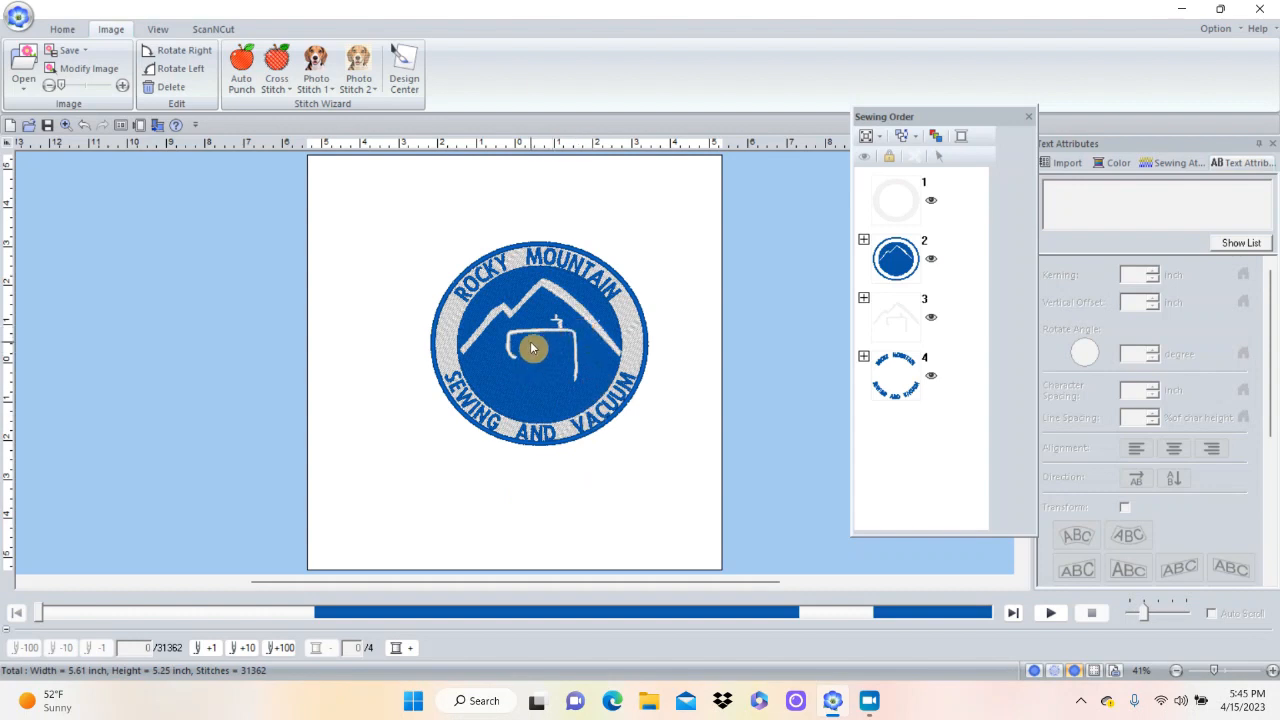
{"action": "left_click", "coordinate": [64, 29]}
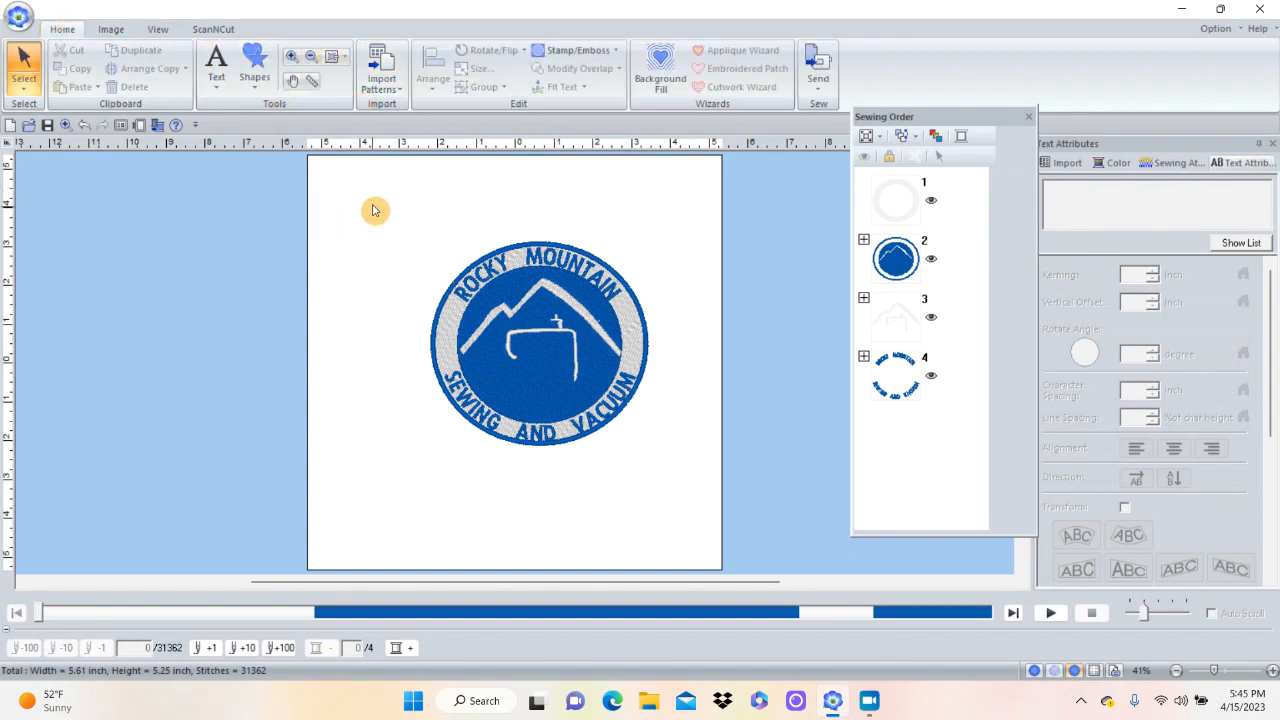